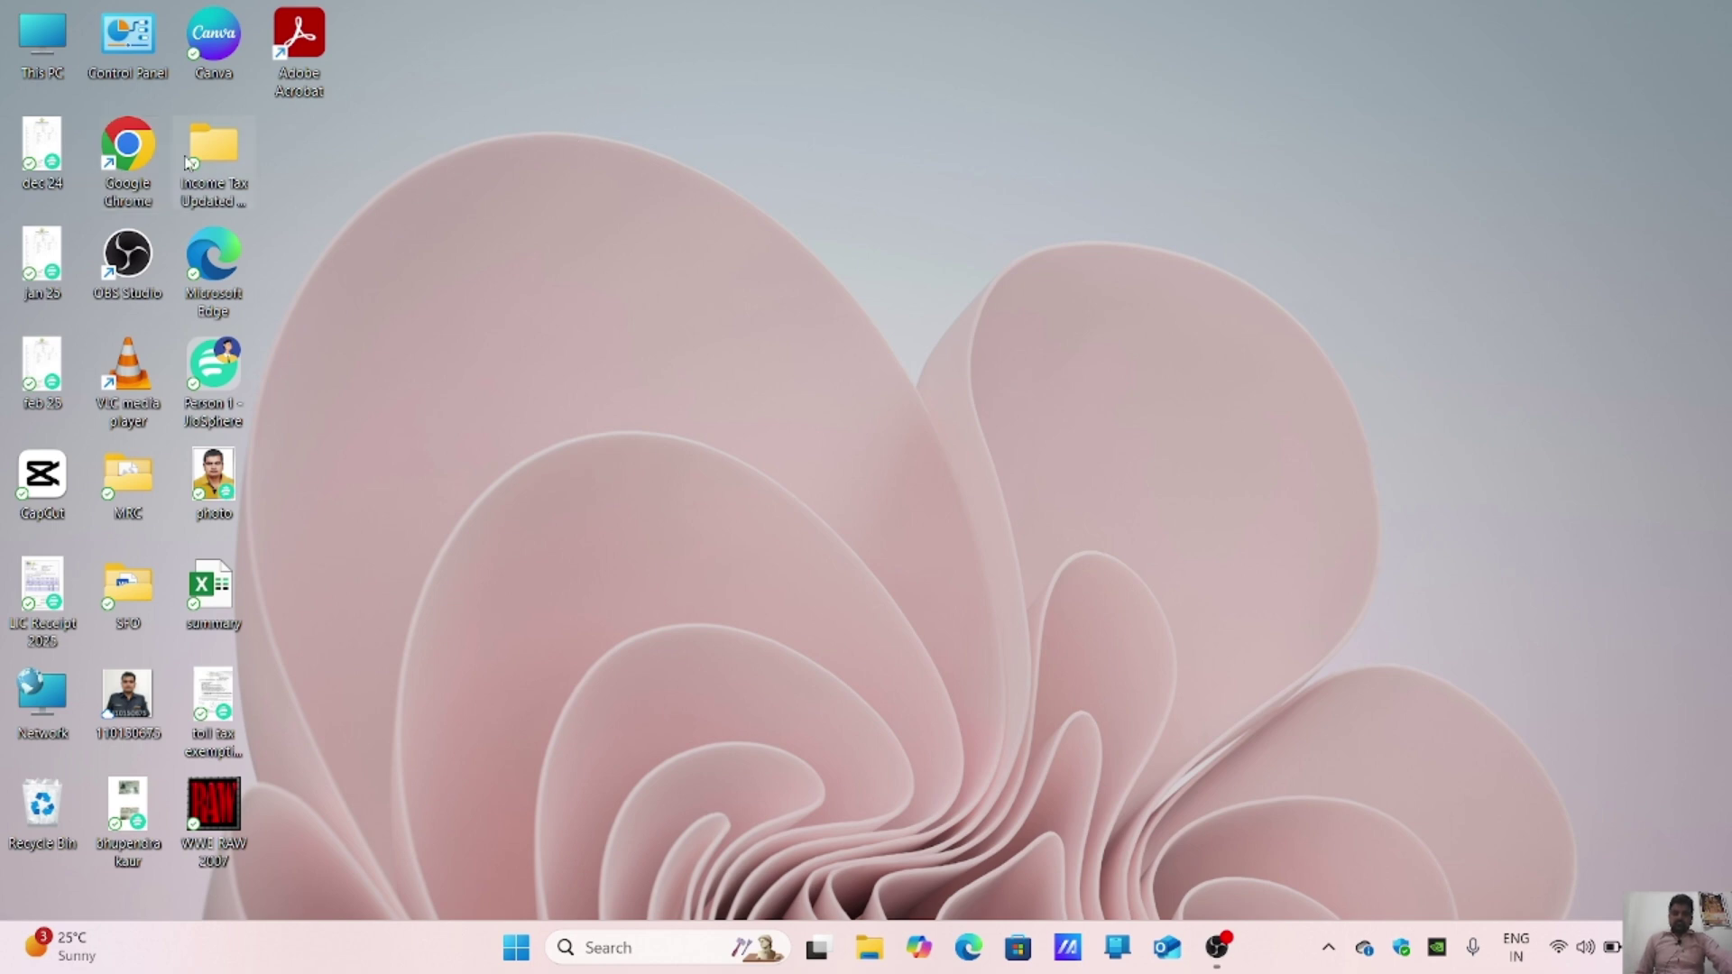
Step: In Chrome, search for 'capf reimbursement login' and open the AB-PMJAY portal result
double_click(131, 149)
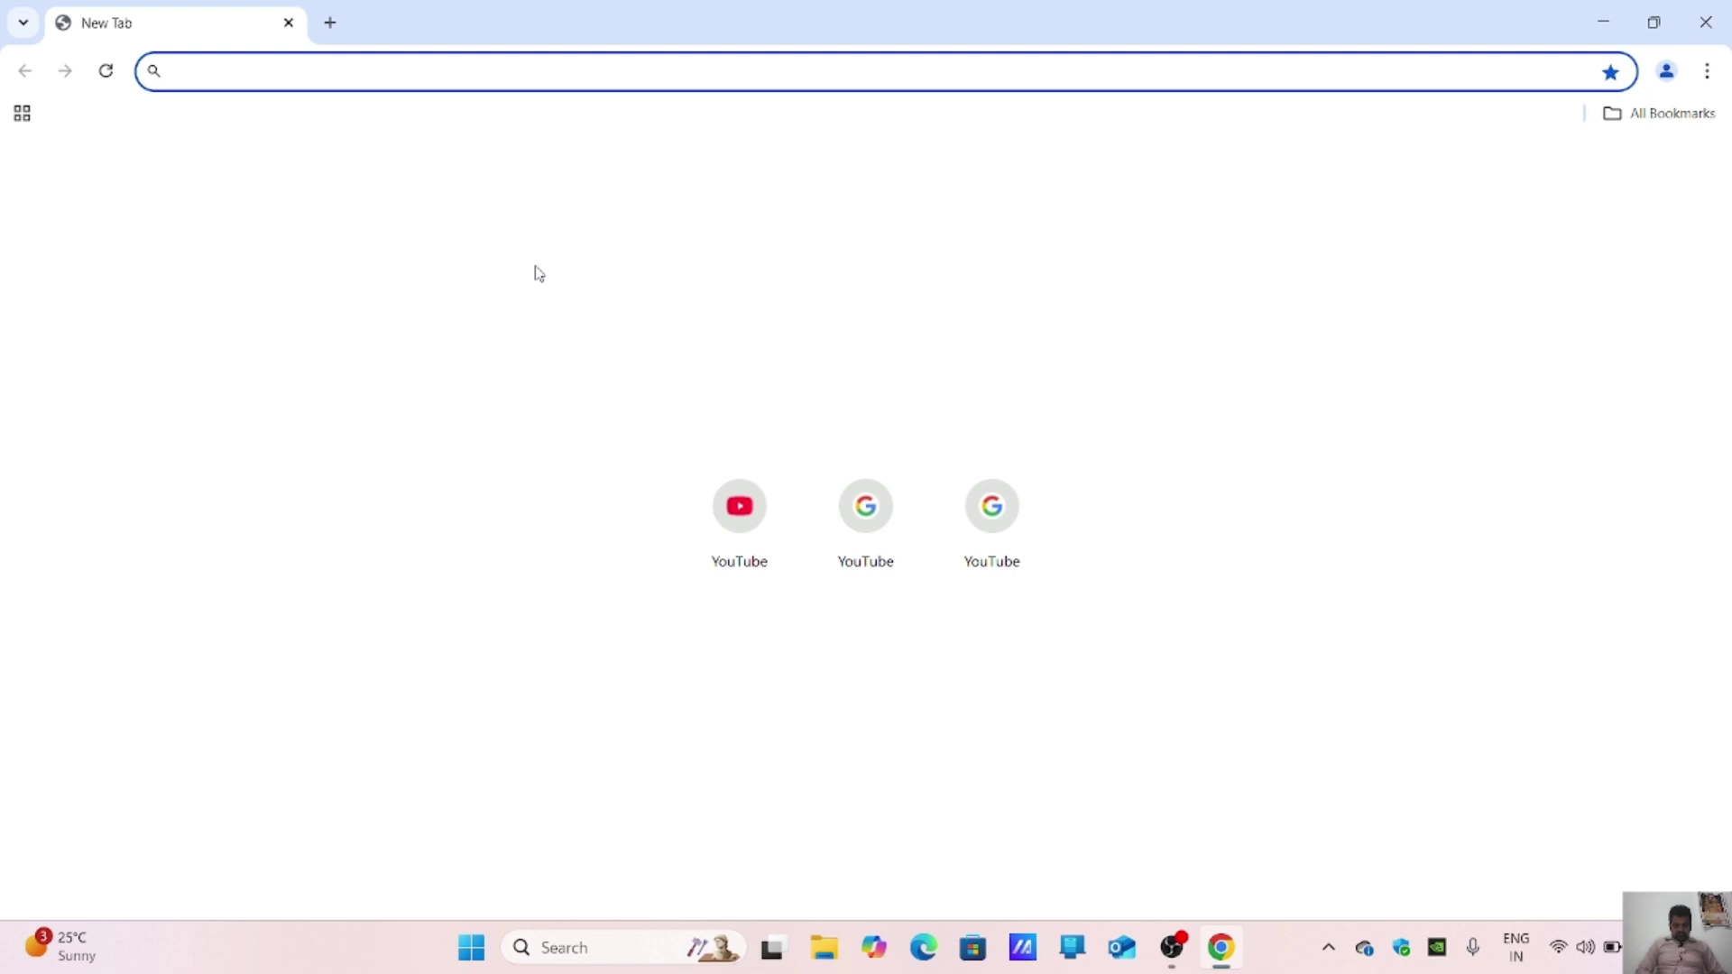
text(capf)
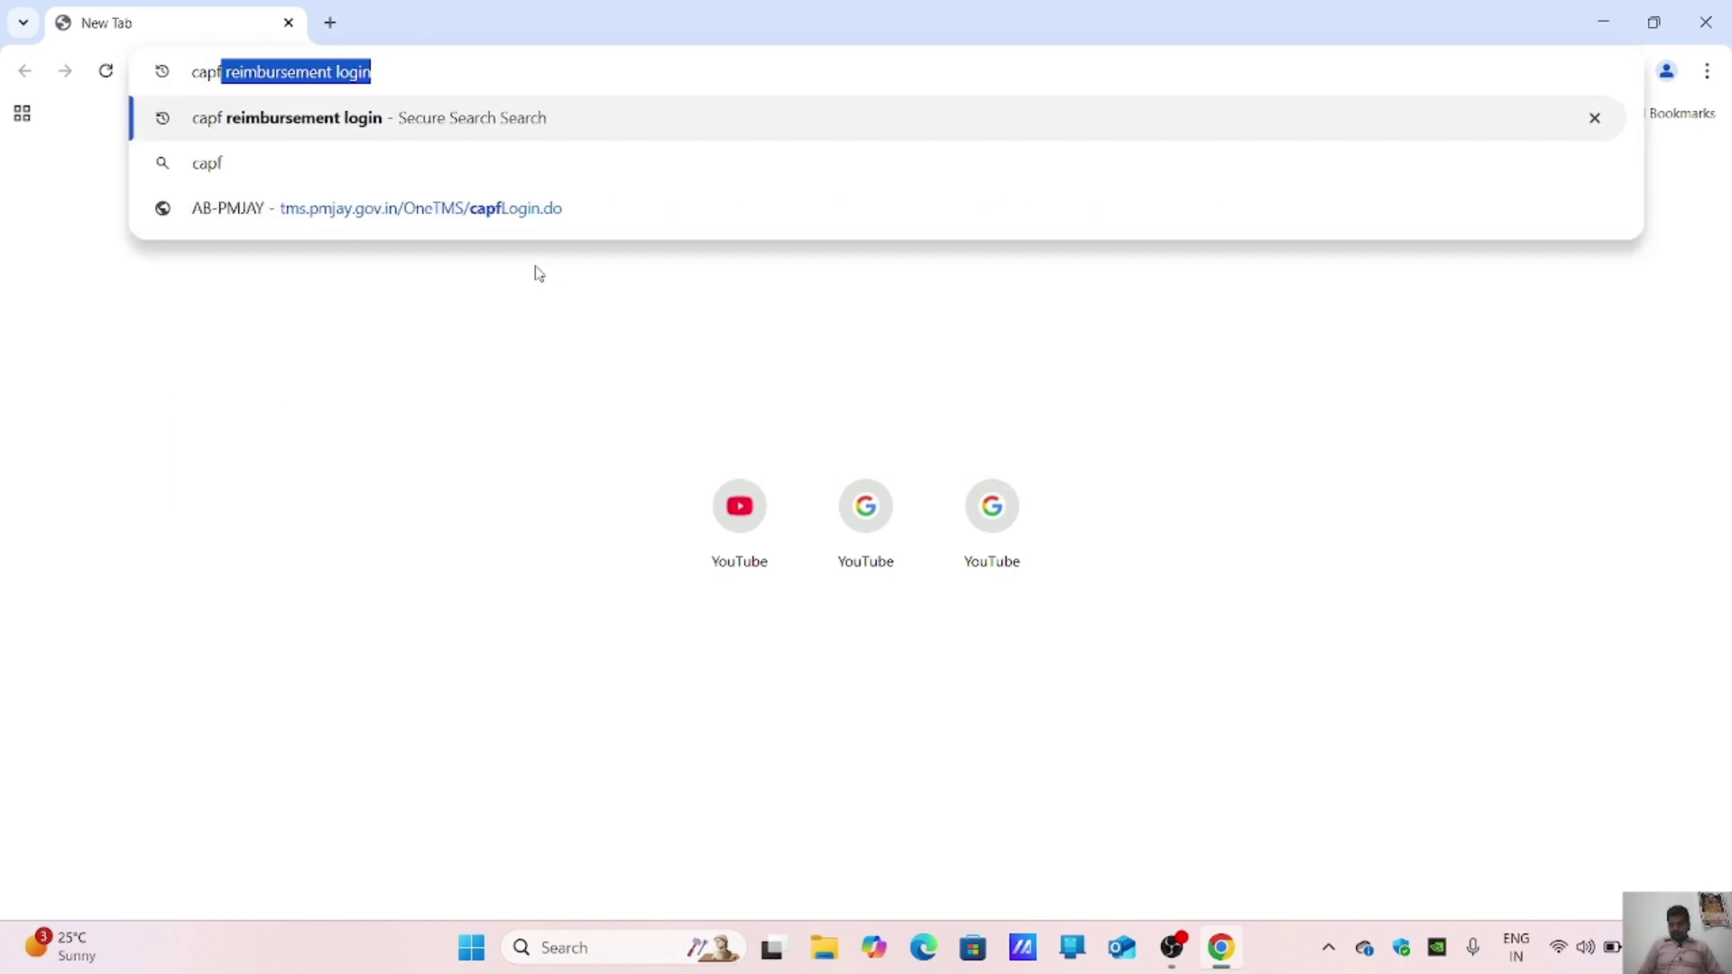
key(Return)
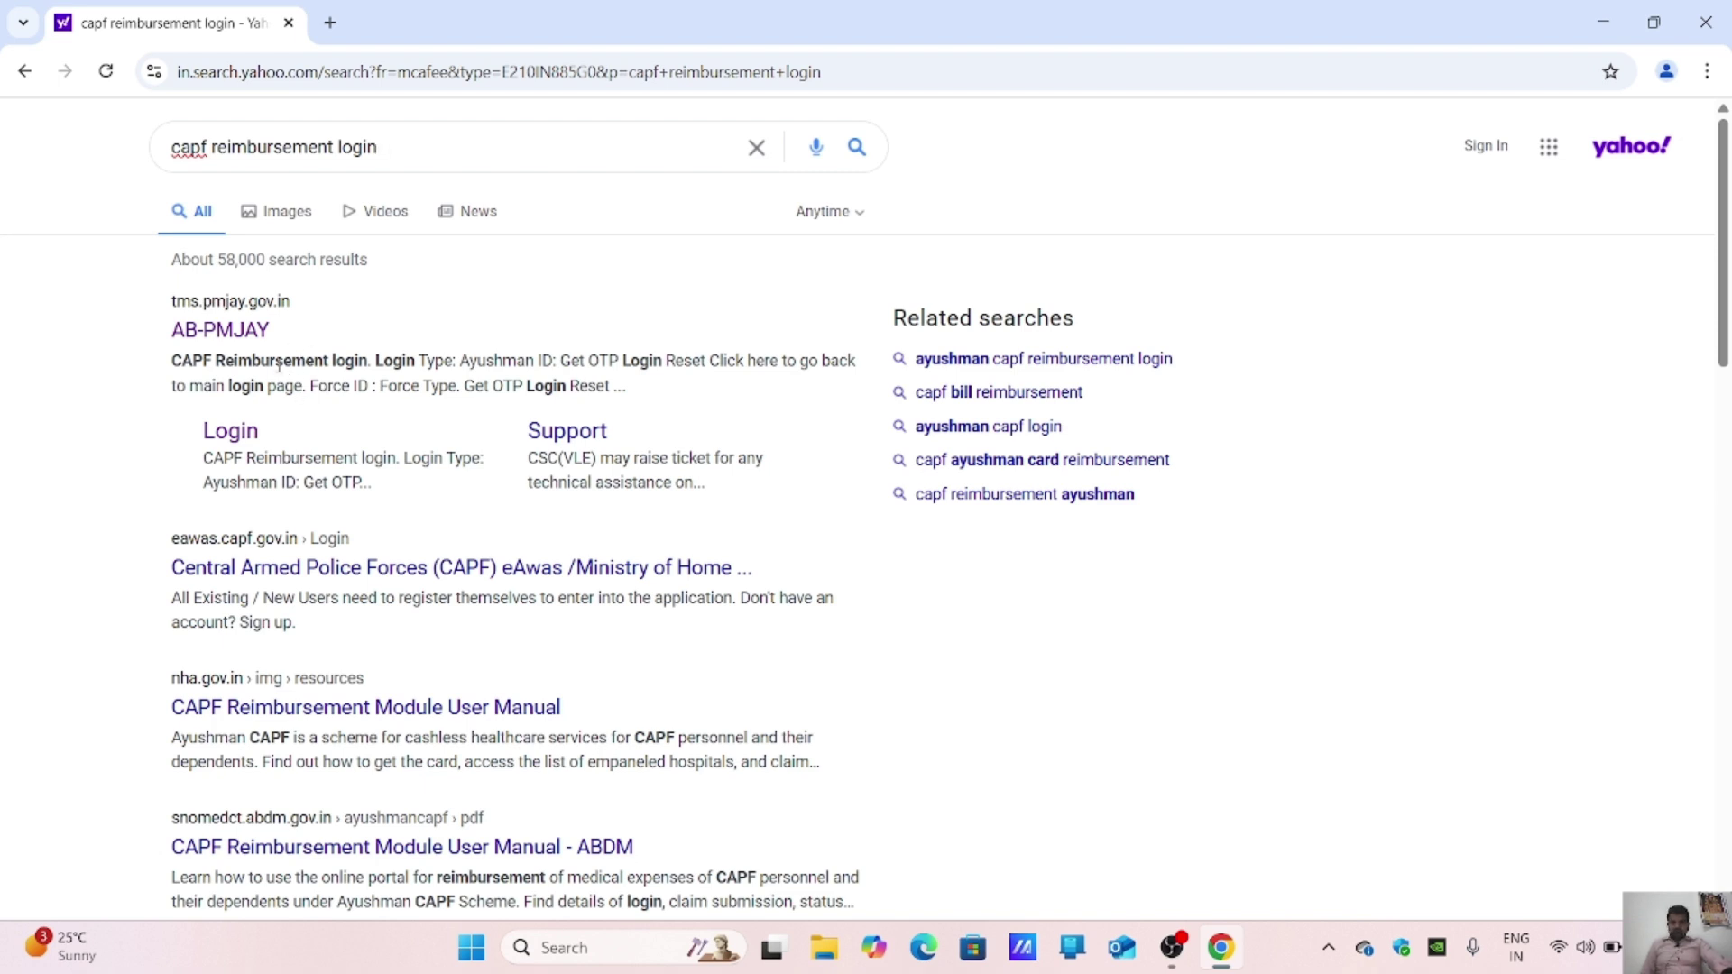
click(228, 341)
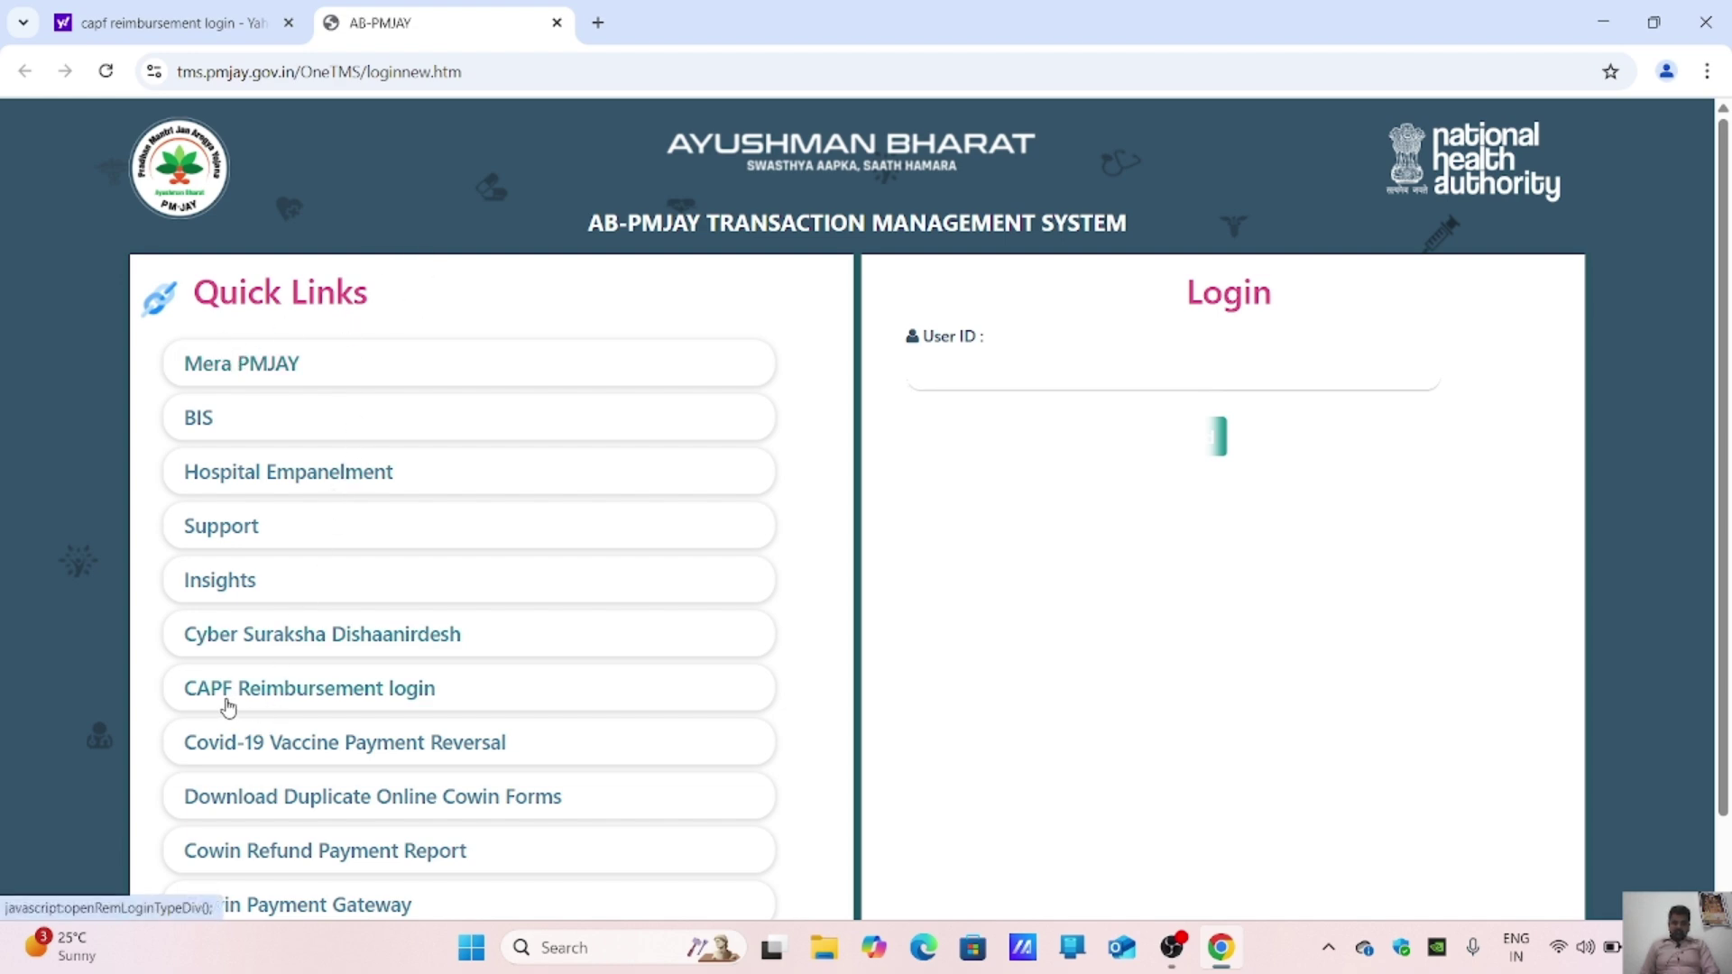
Step: Open the CAPF Reimbursement login, choose the Force ID login type, and enter the force ID
click(322, 703)
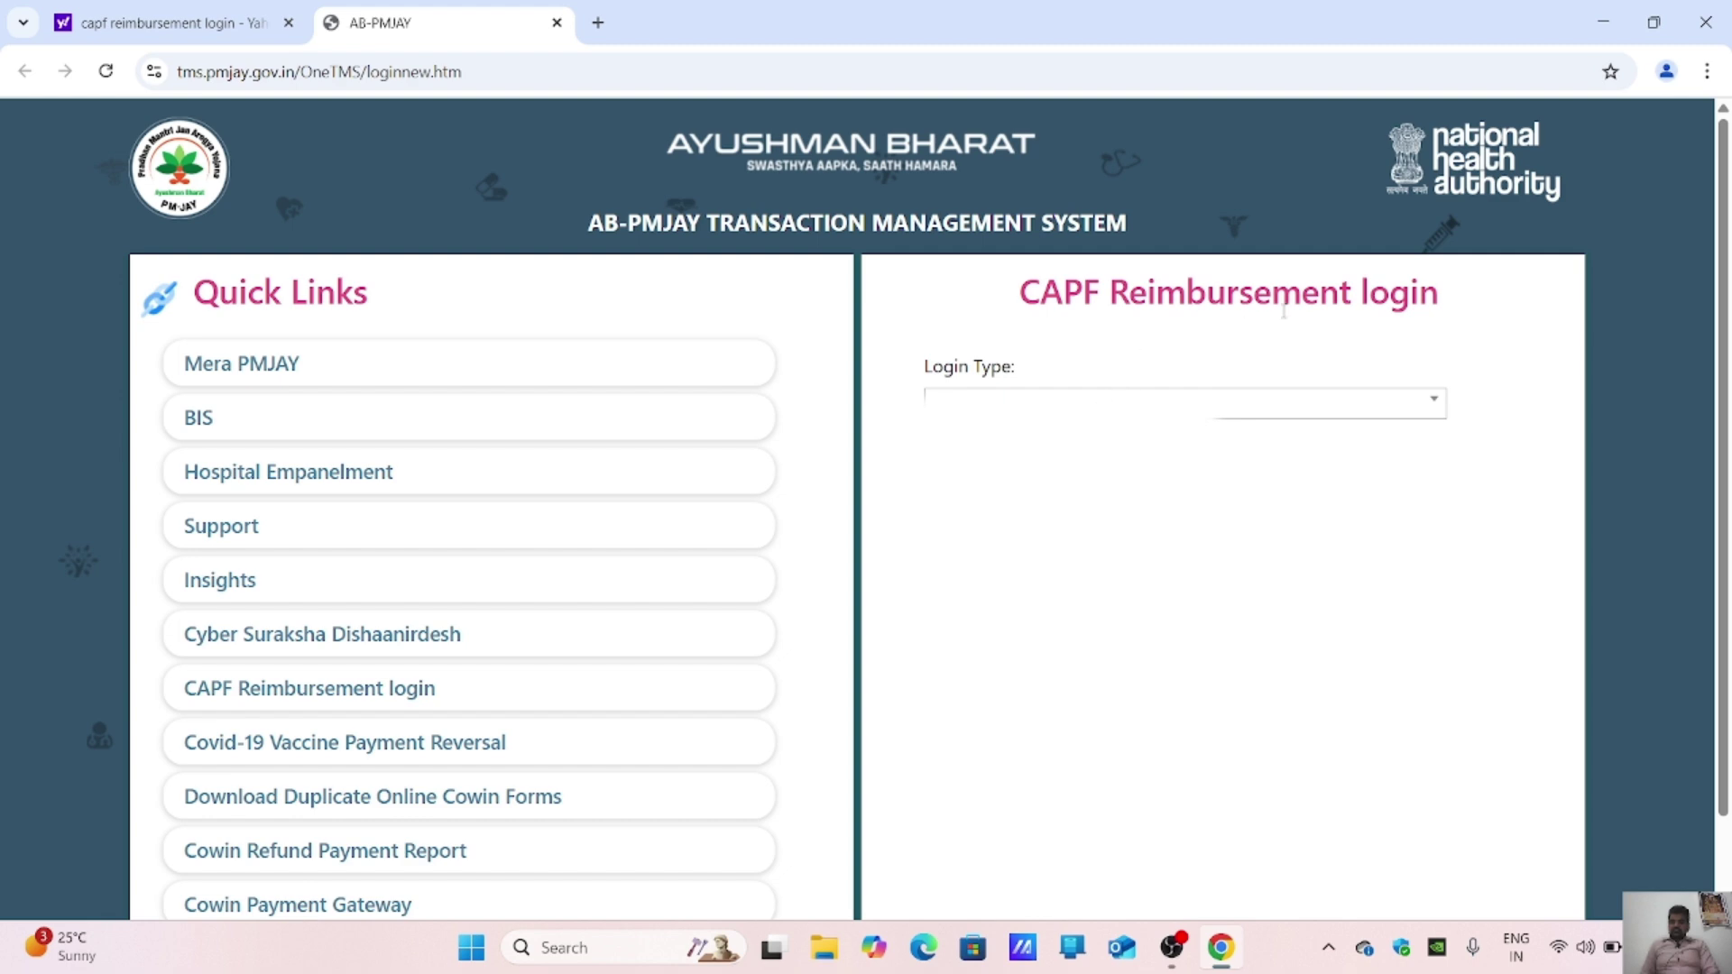
click(1230, 413)
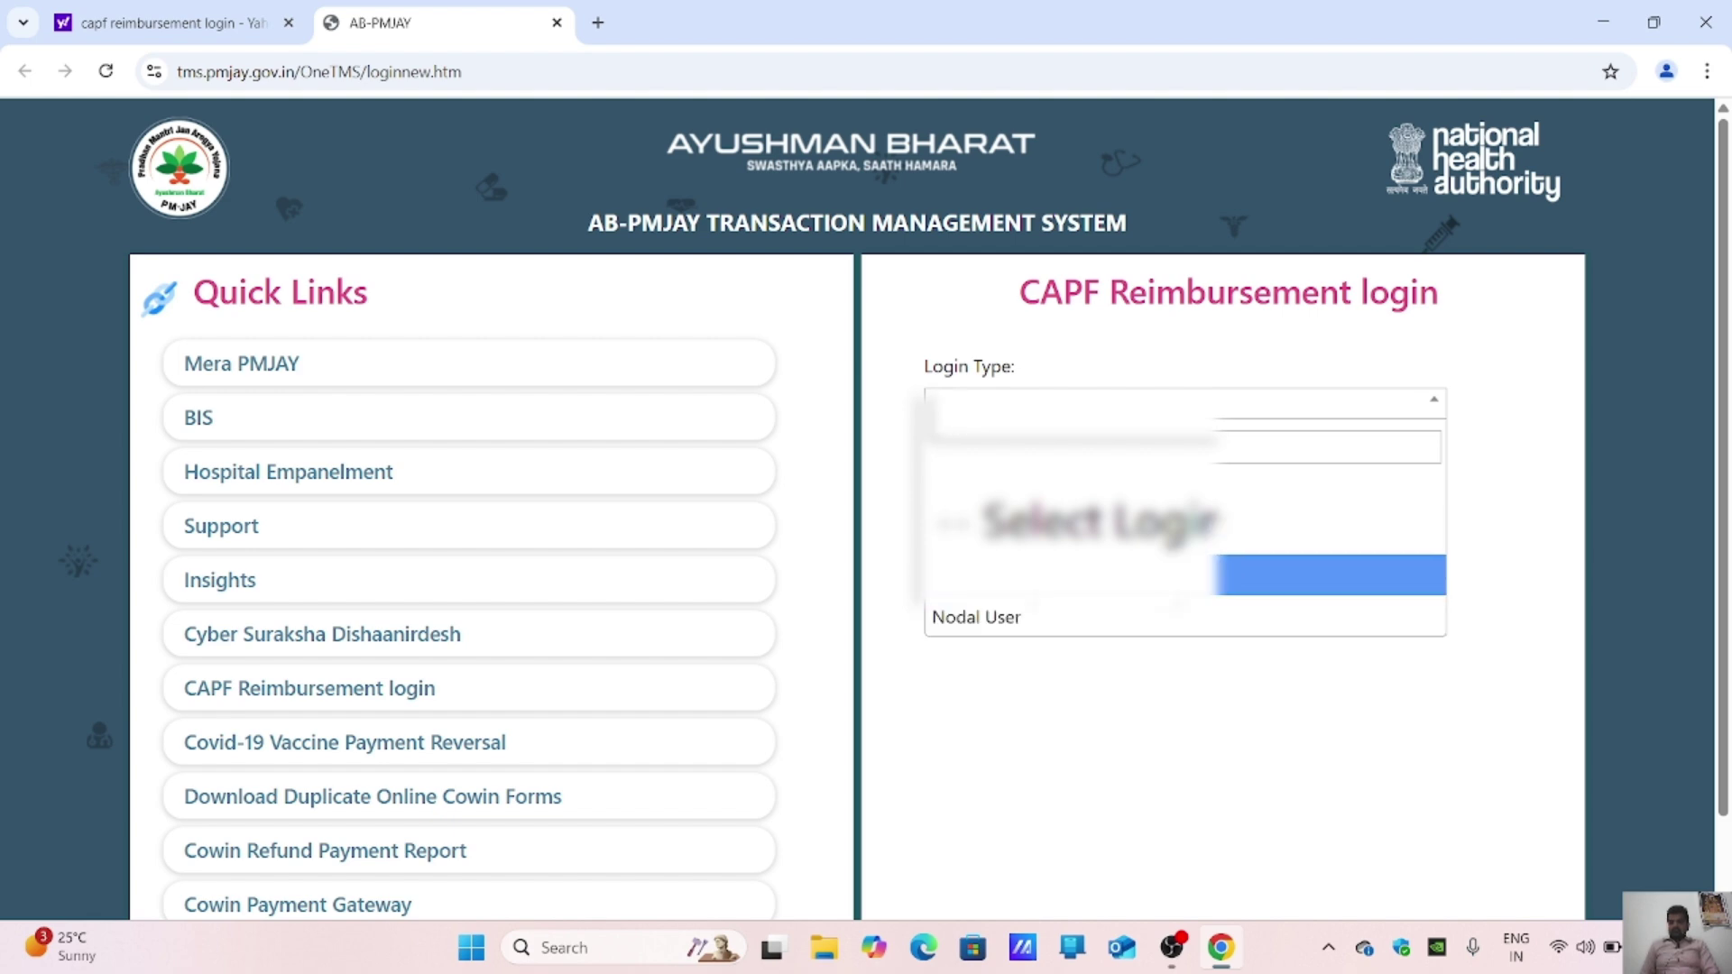
click(1330, 574)
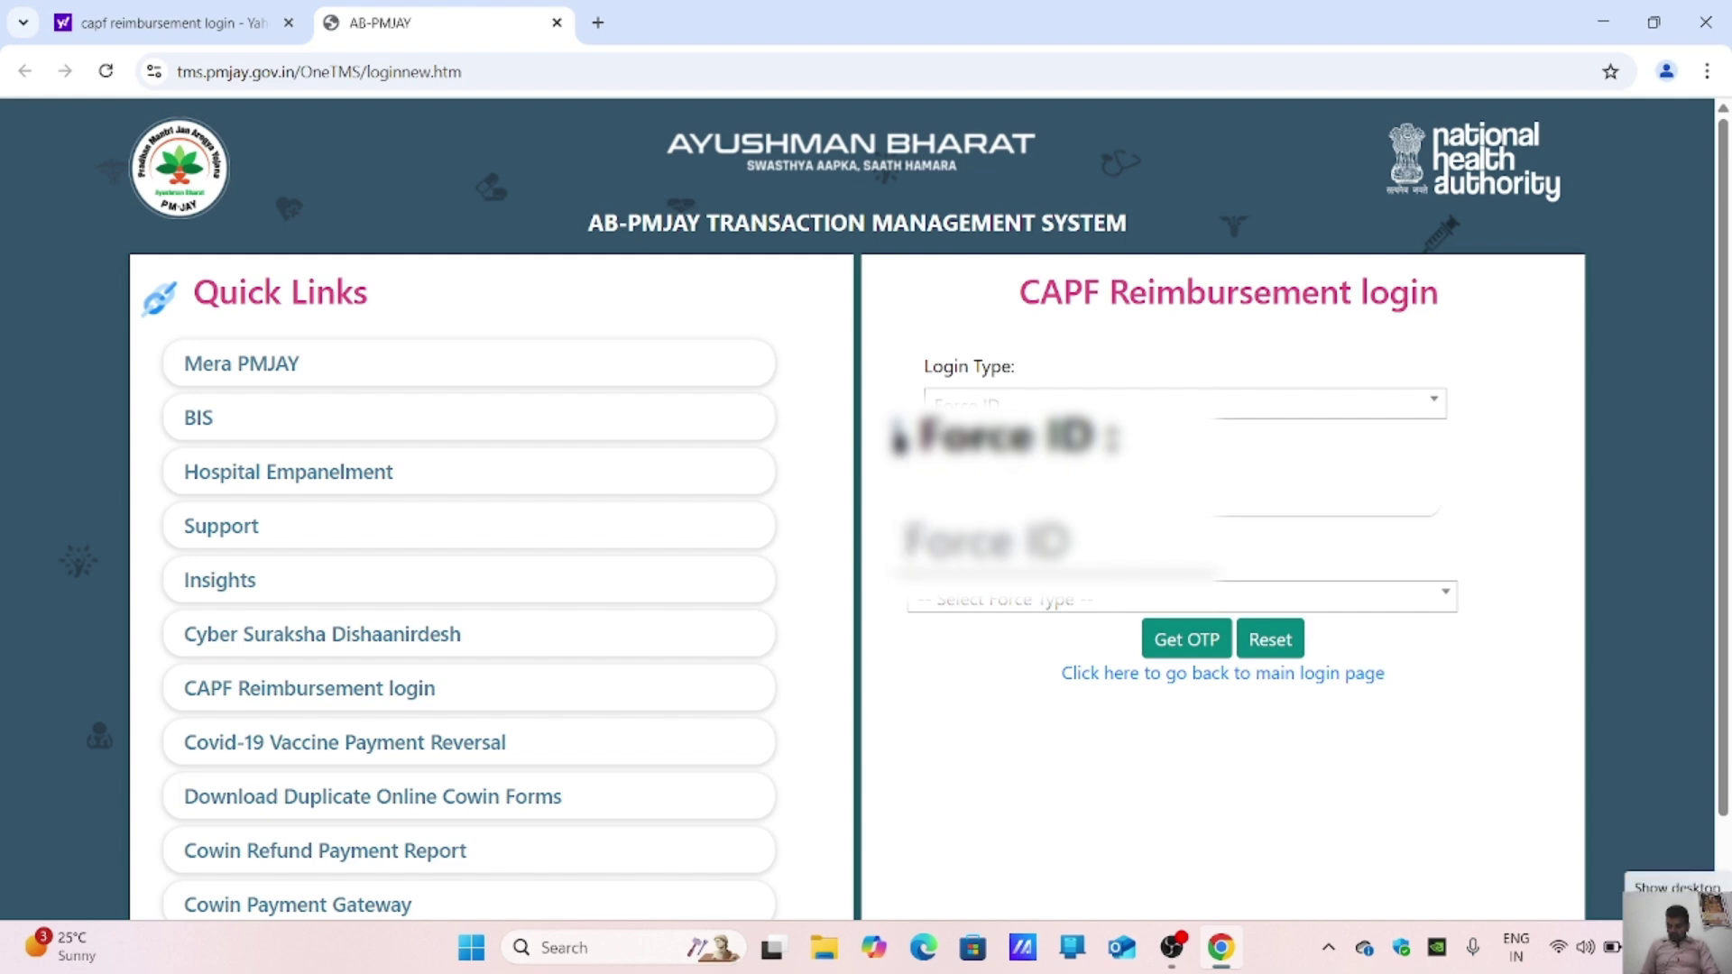
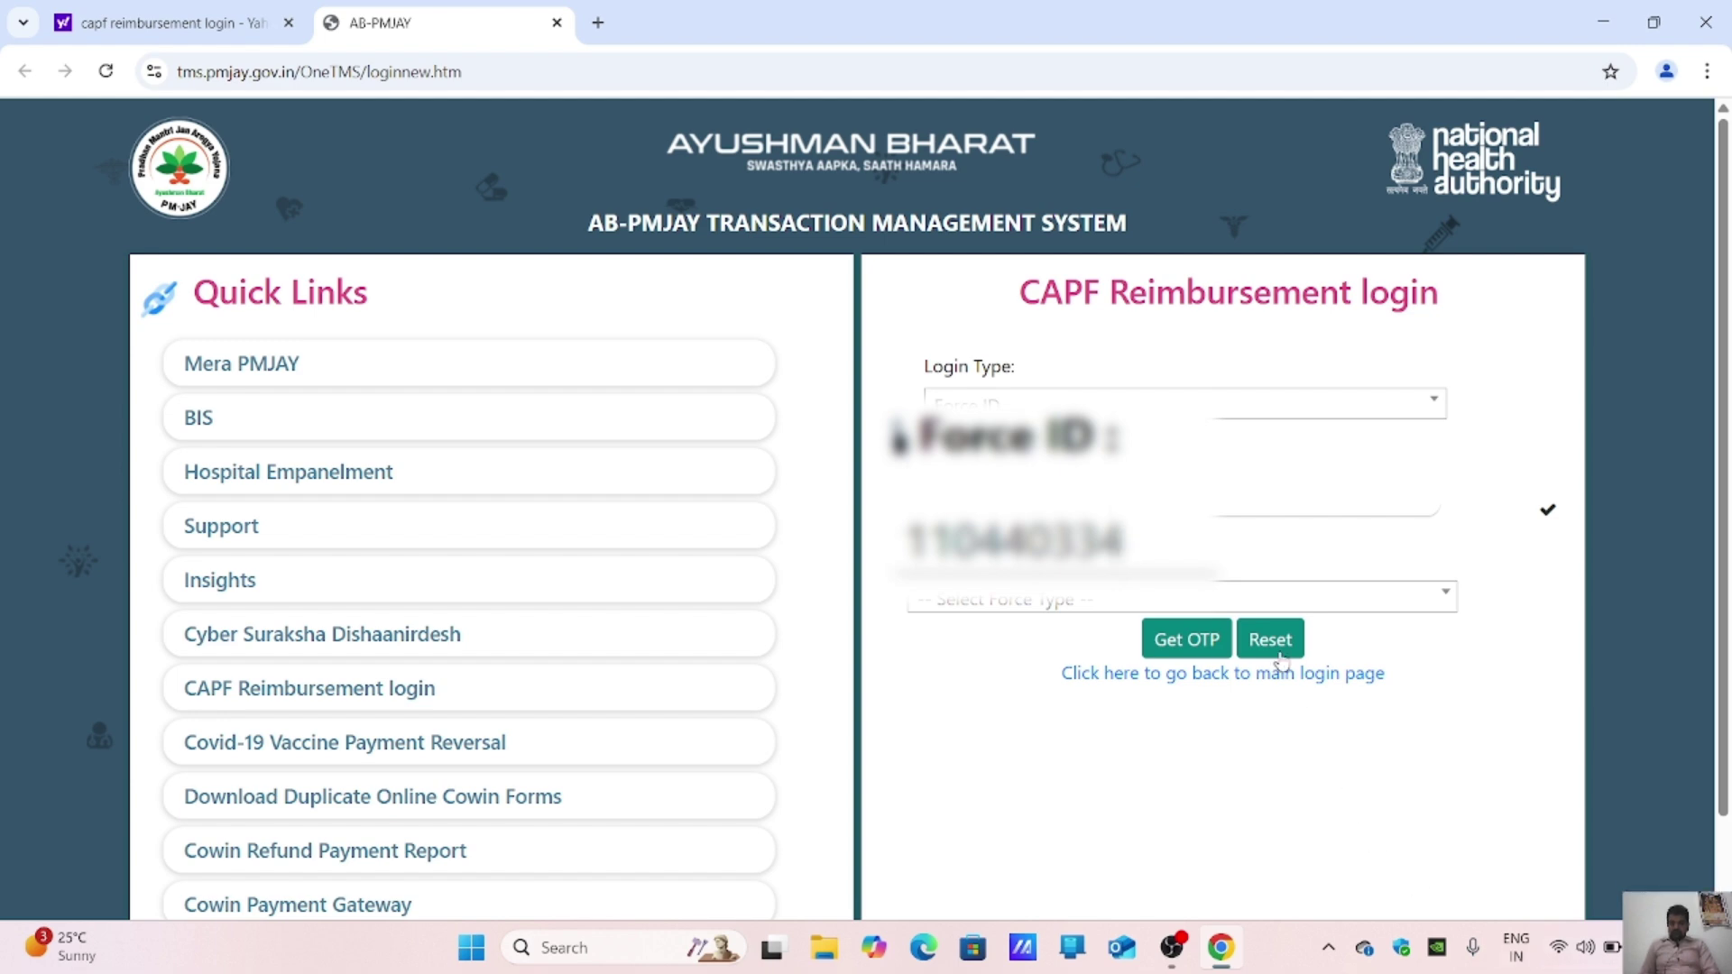
Step: Select NDRF as the force type and request a login OTP
click(1219, 601)
scroll(1086, 729, down, 3)
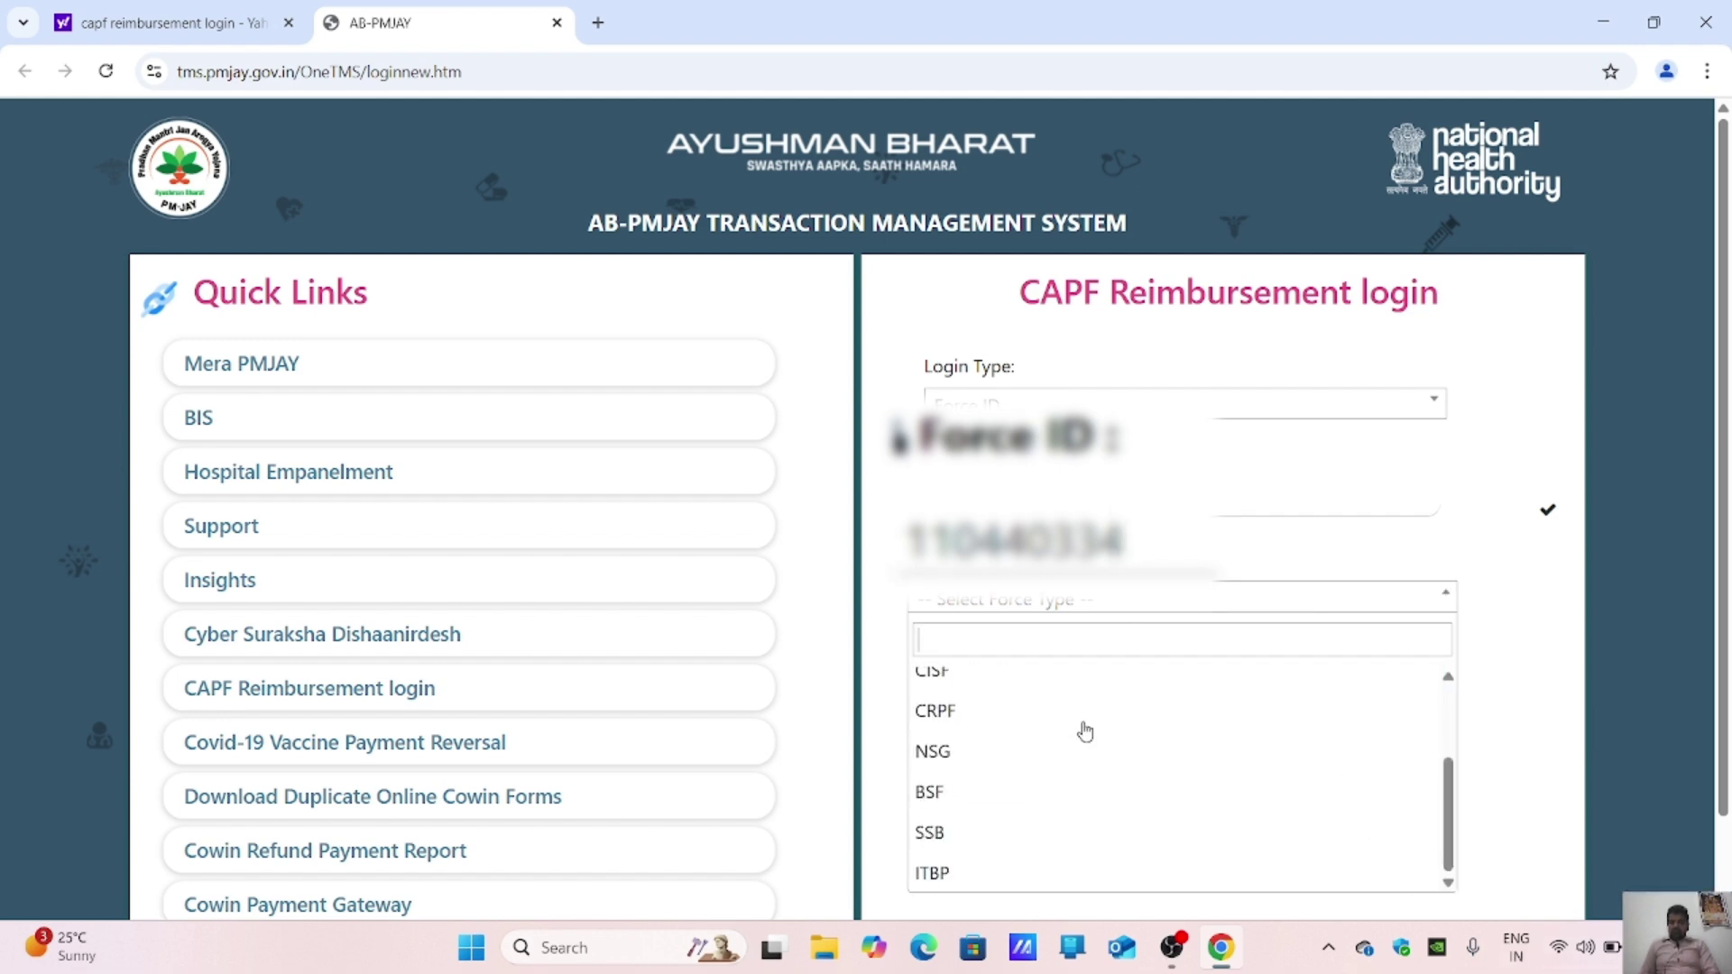
scroll(1086, 731, up, 3)
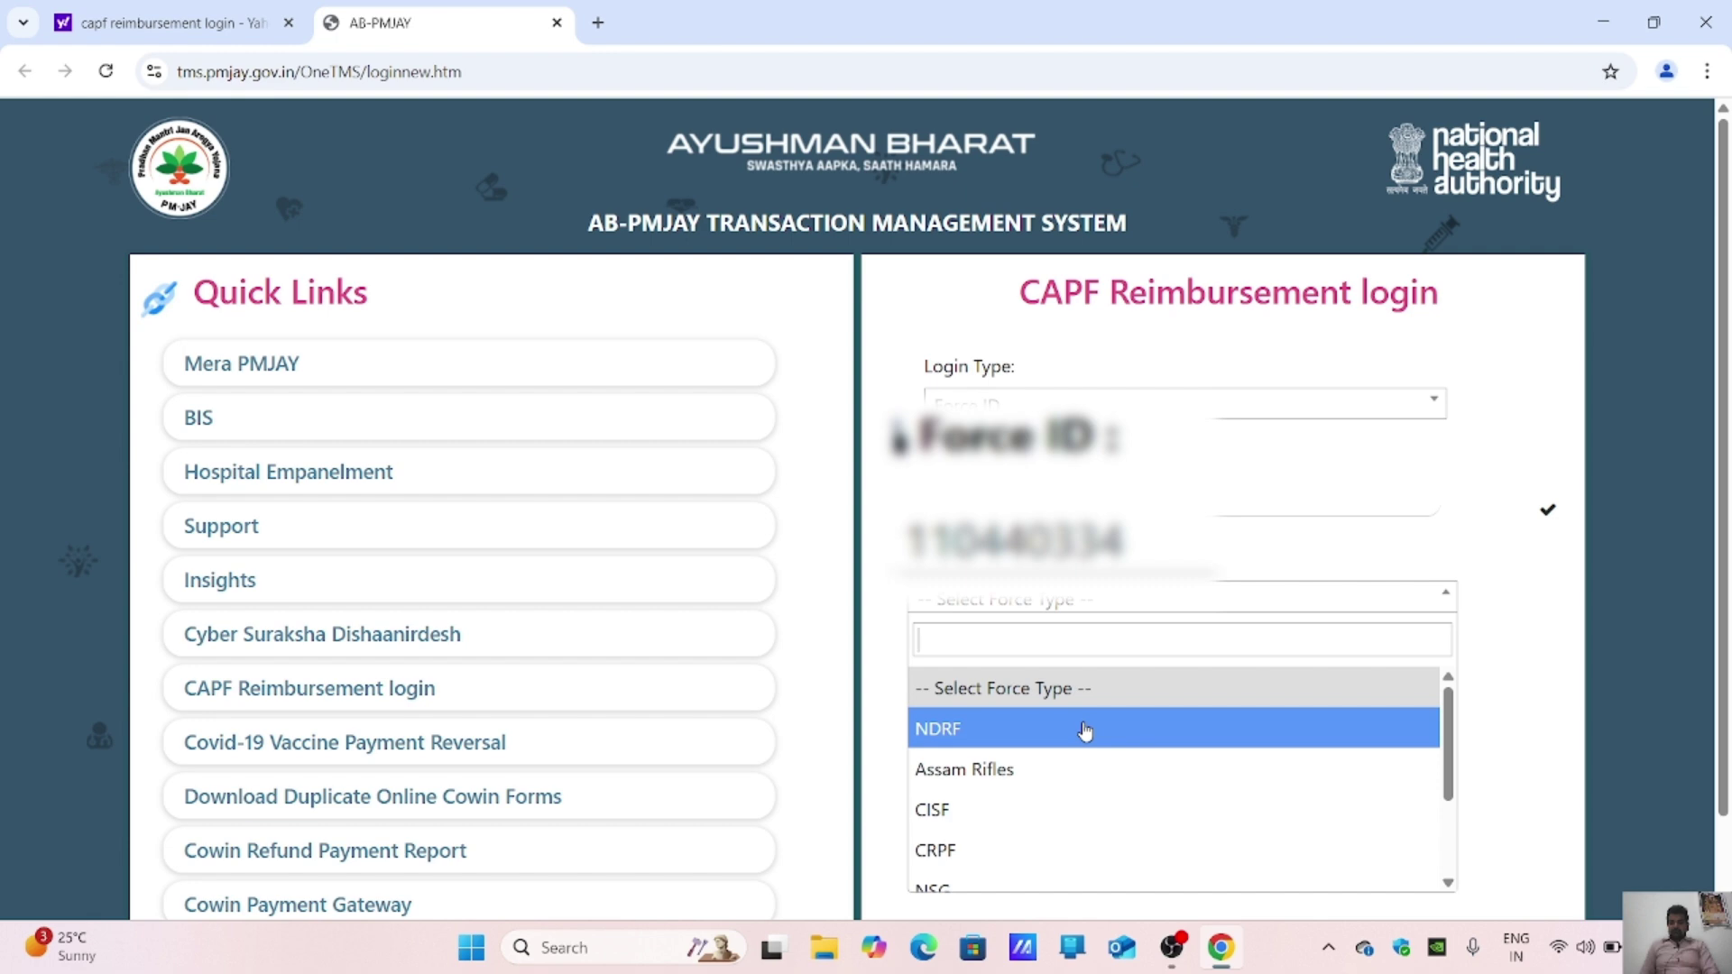
scroll(1085, 731, down, 3)
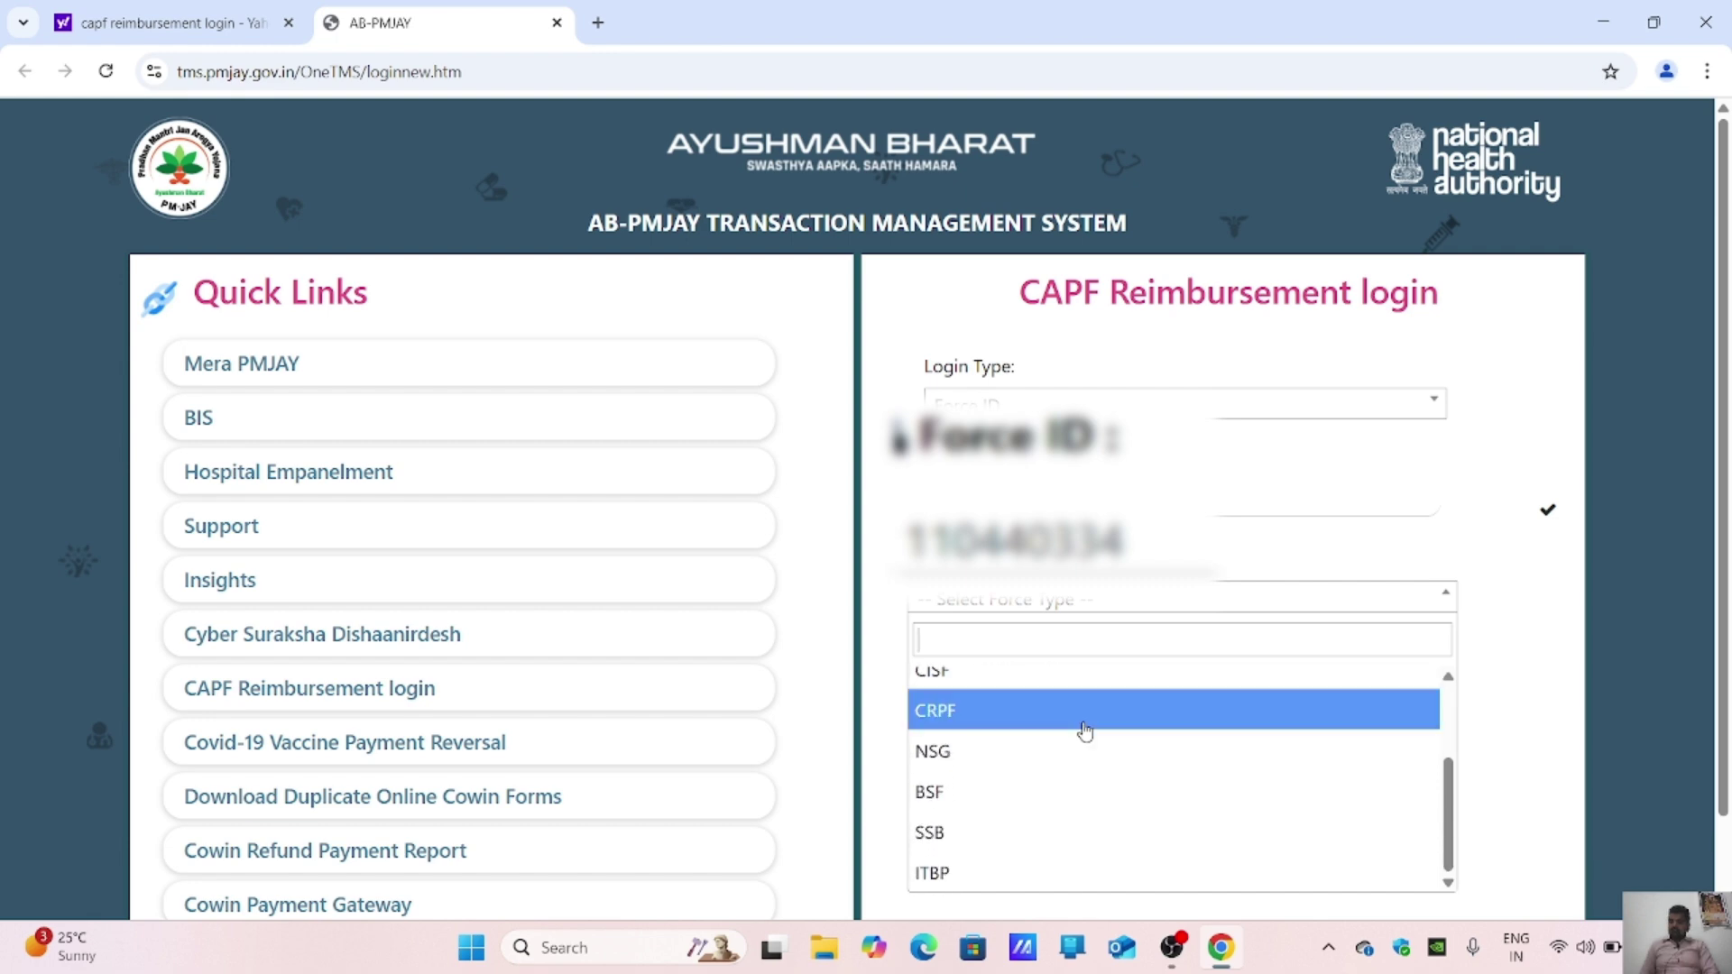
scroll(1085, 731, up, 3)
scroll(1085, 731, down, 3)
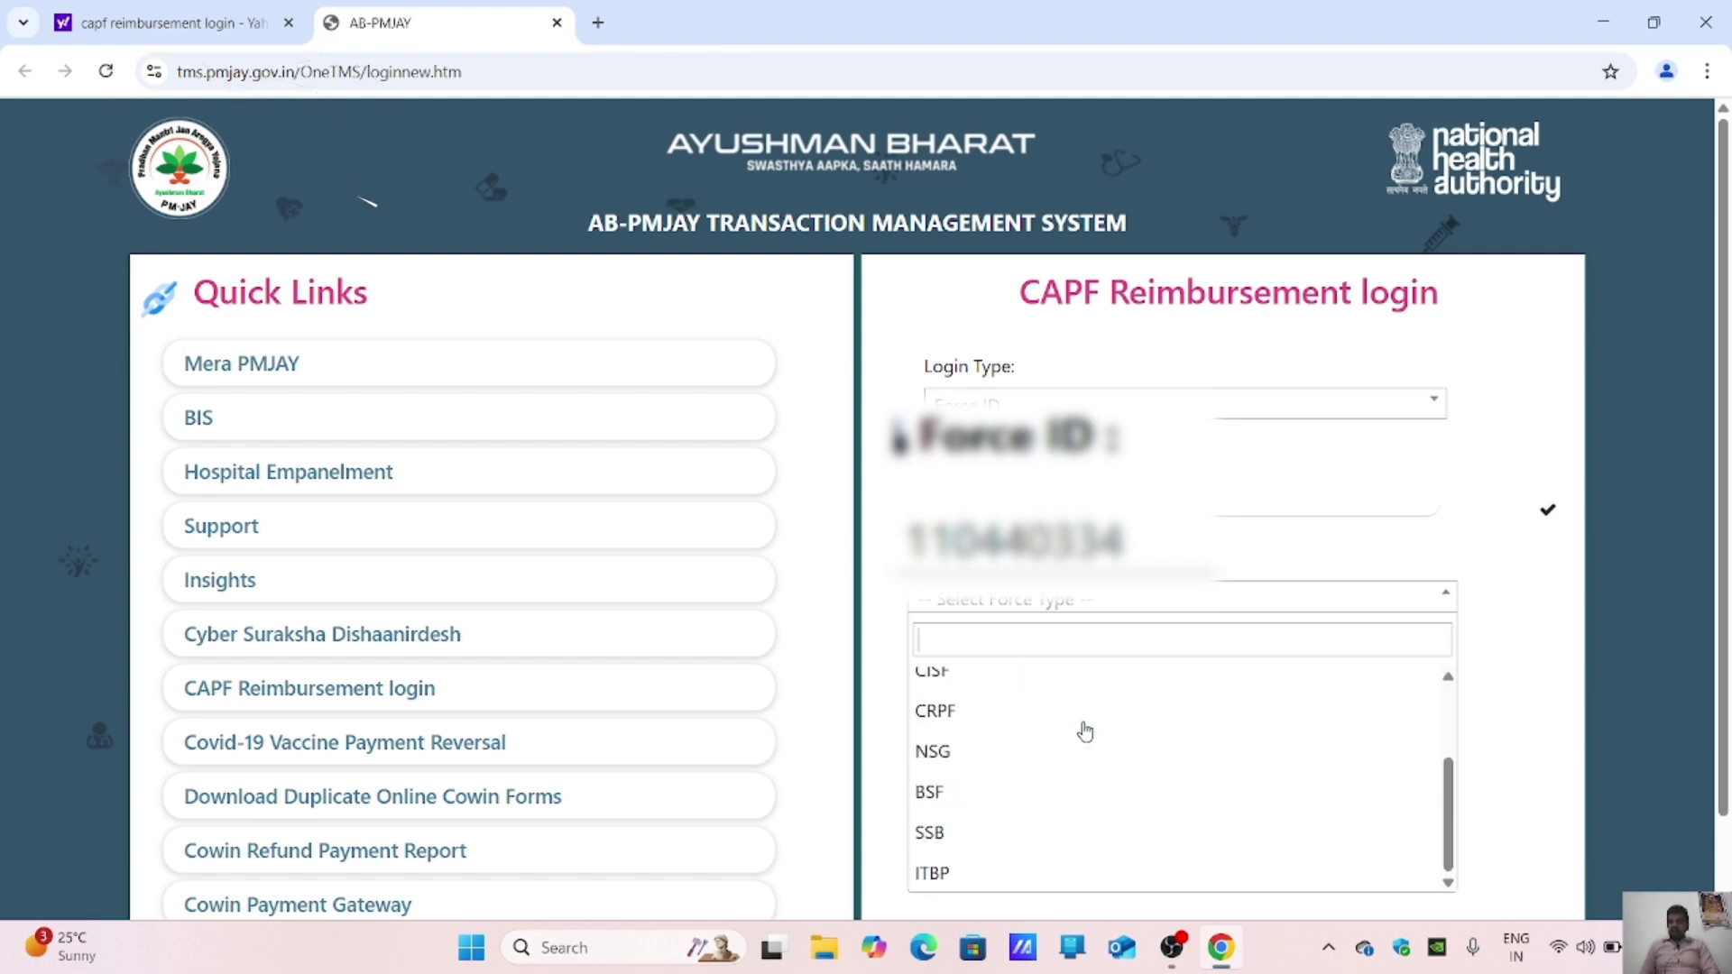
scroll(1082, 729, up, 1)
scroll(1075, 722, up, 2)
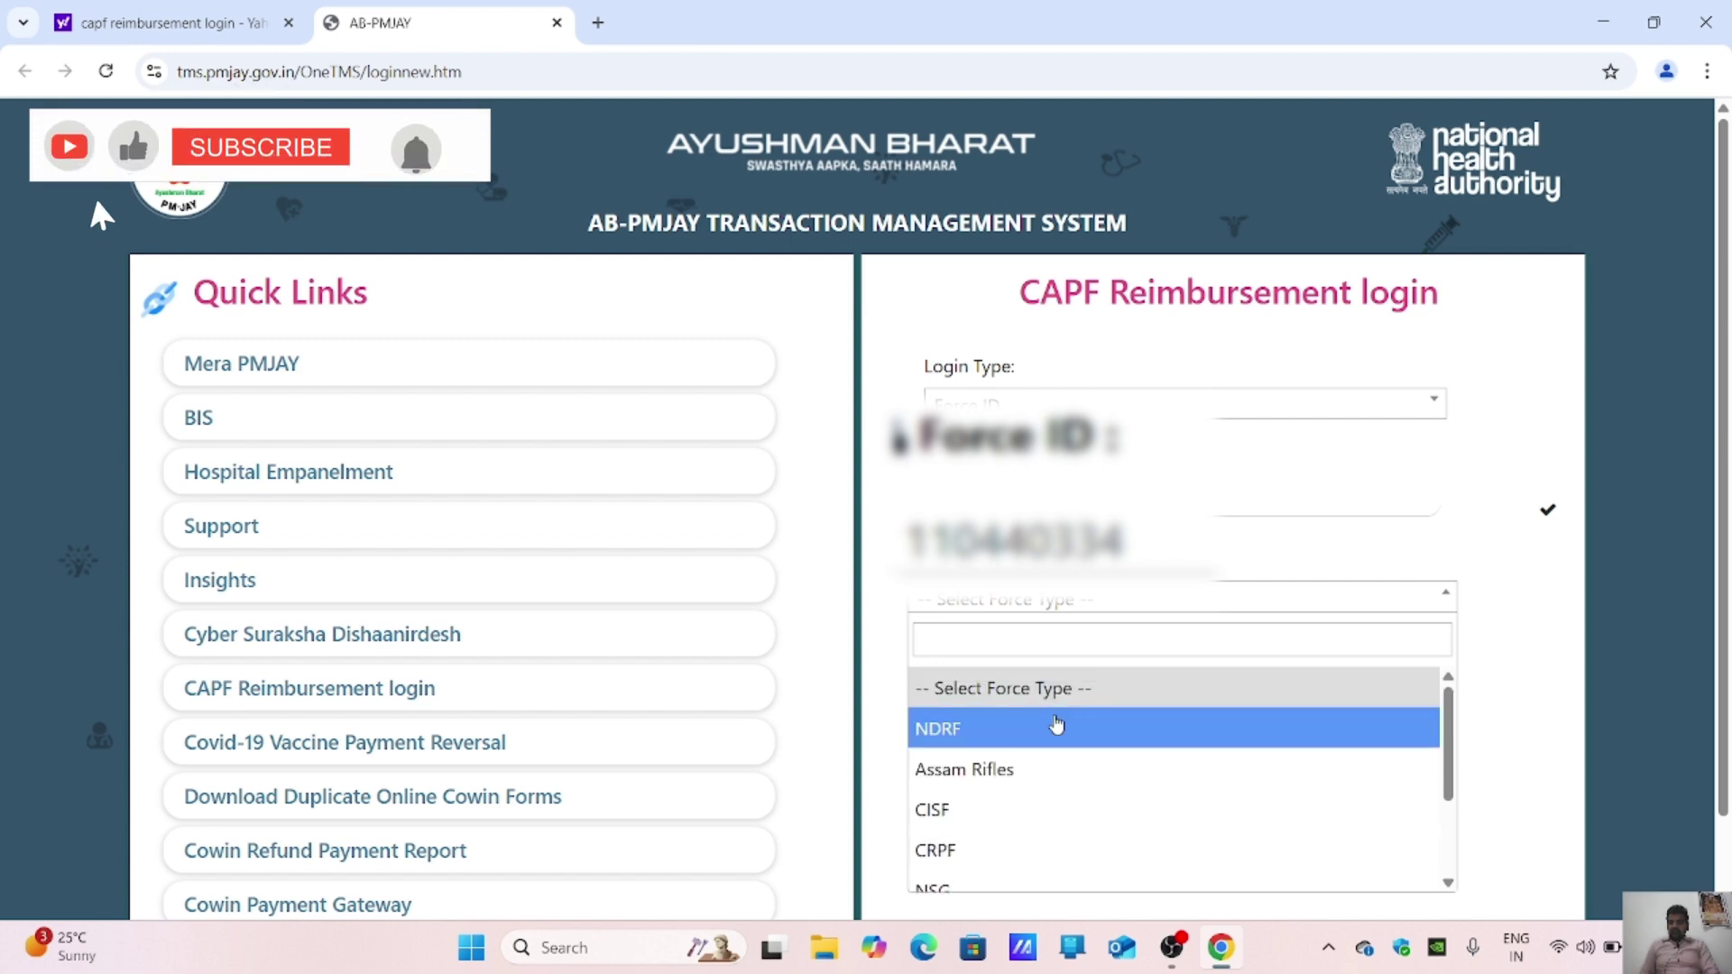
click(1069, 724)
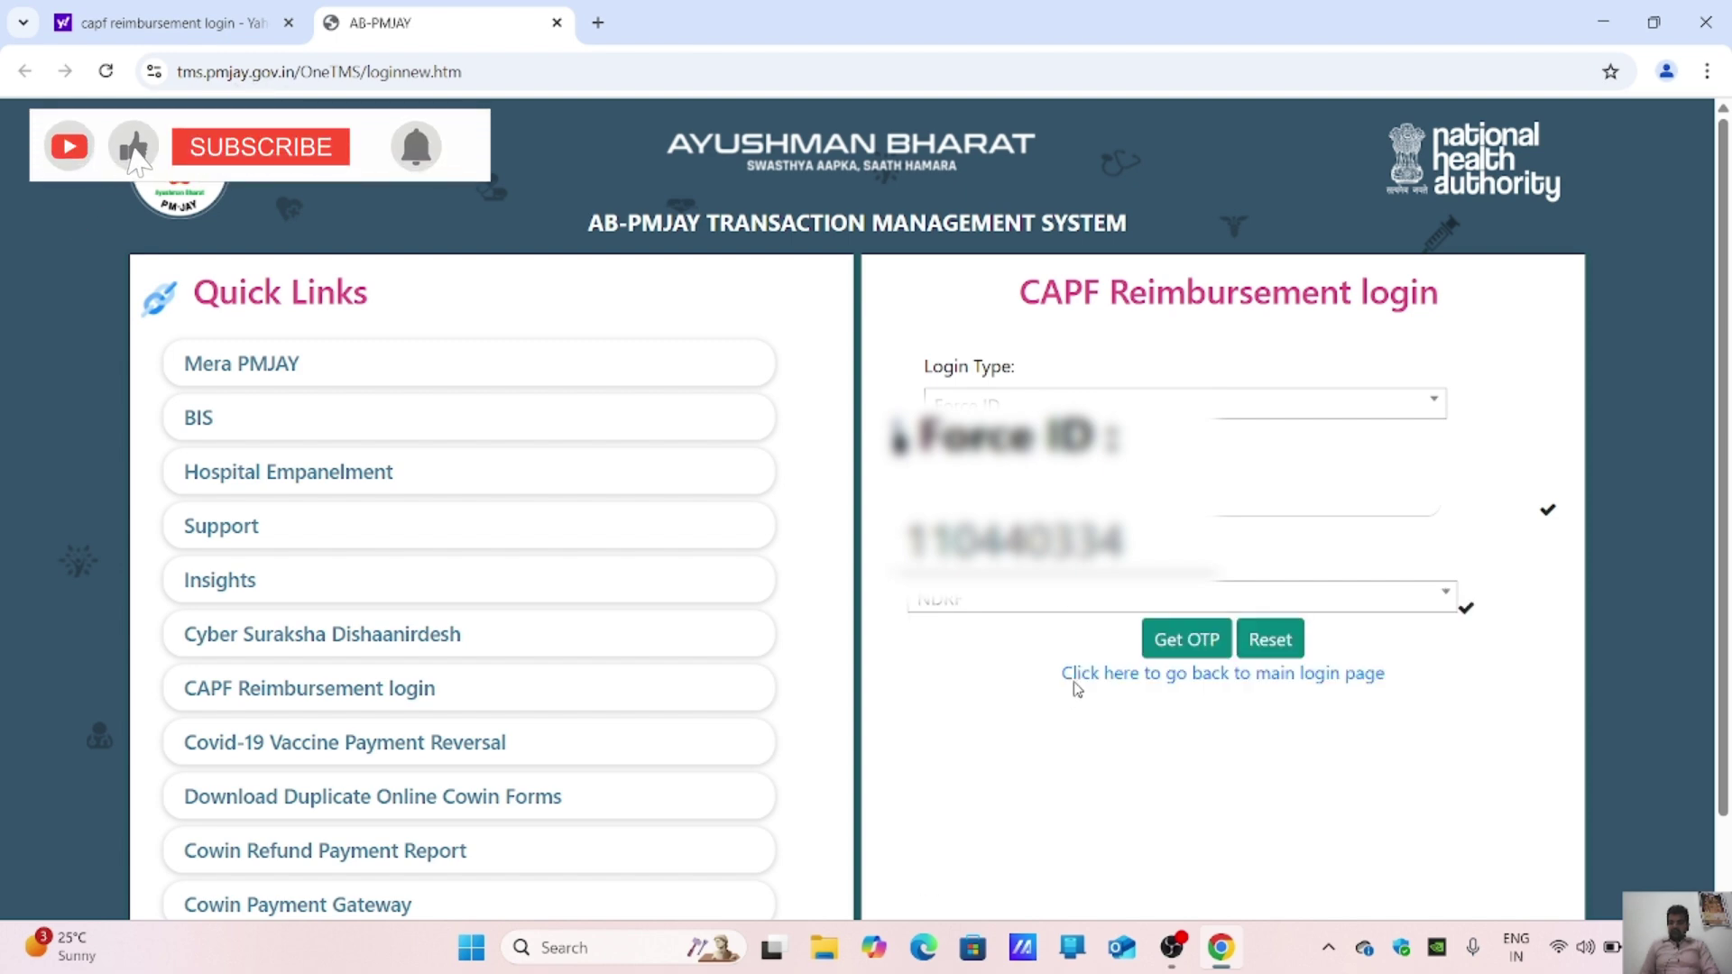
click(1201, 642)
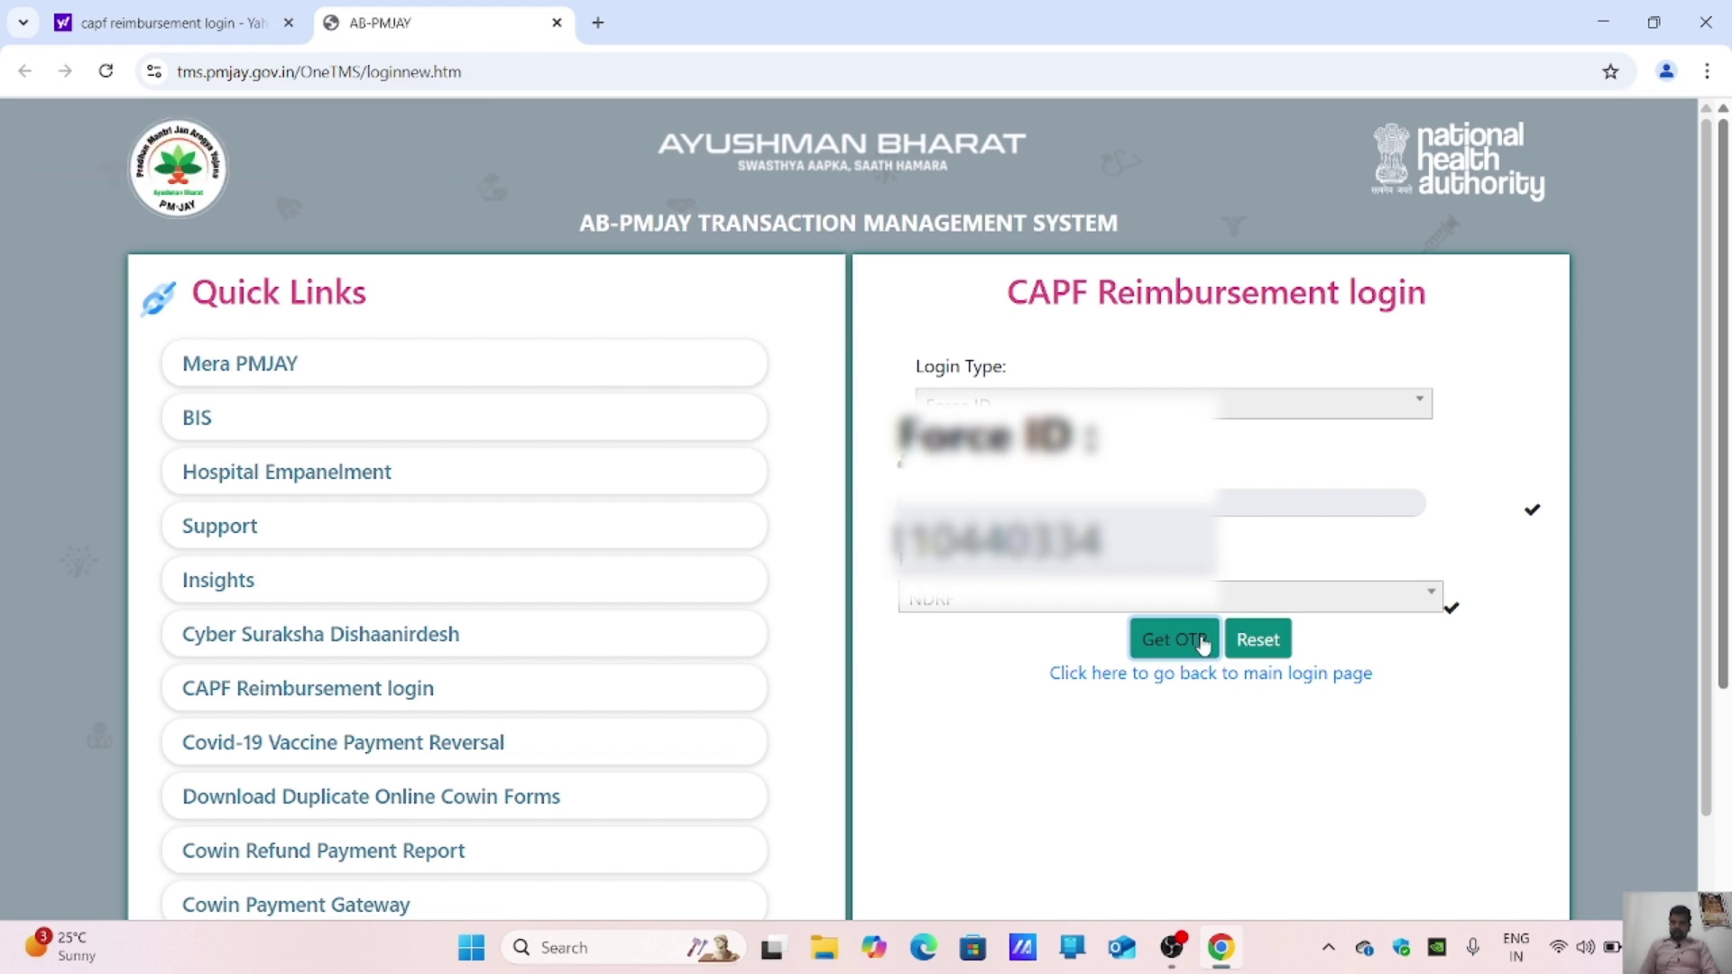
Step: Enter the received OTP and the captcha code from the image, then log in
scroll(1204, 644, down, 2)
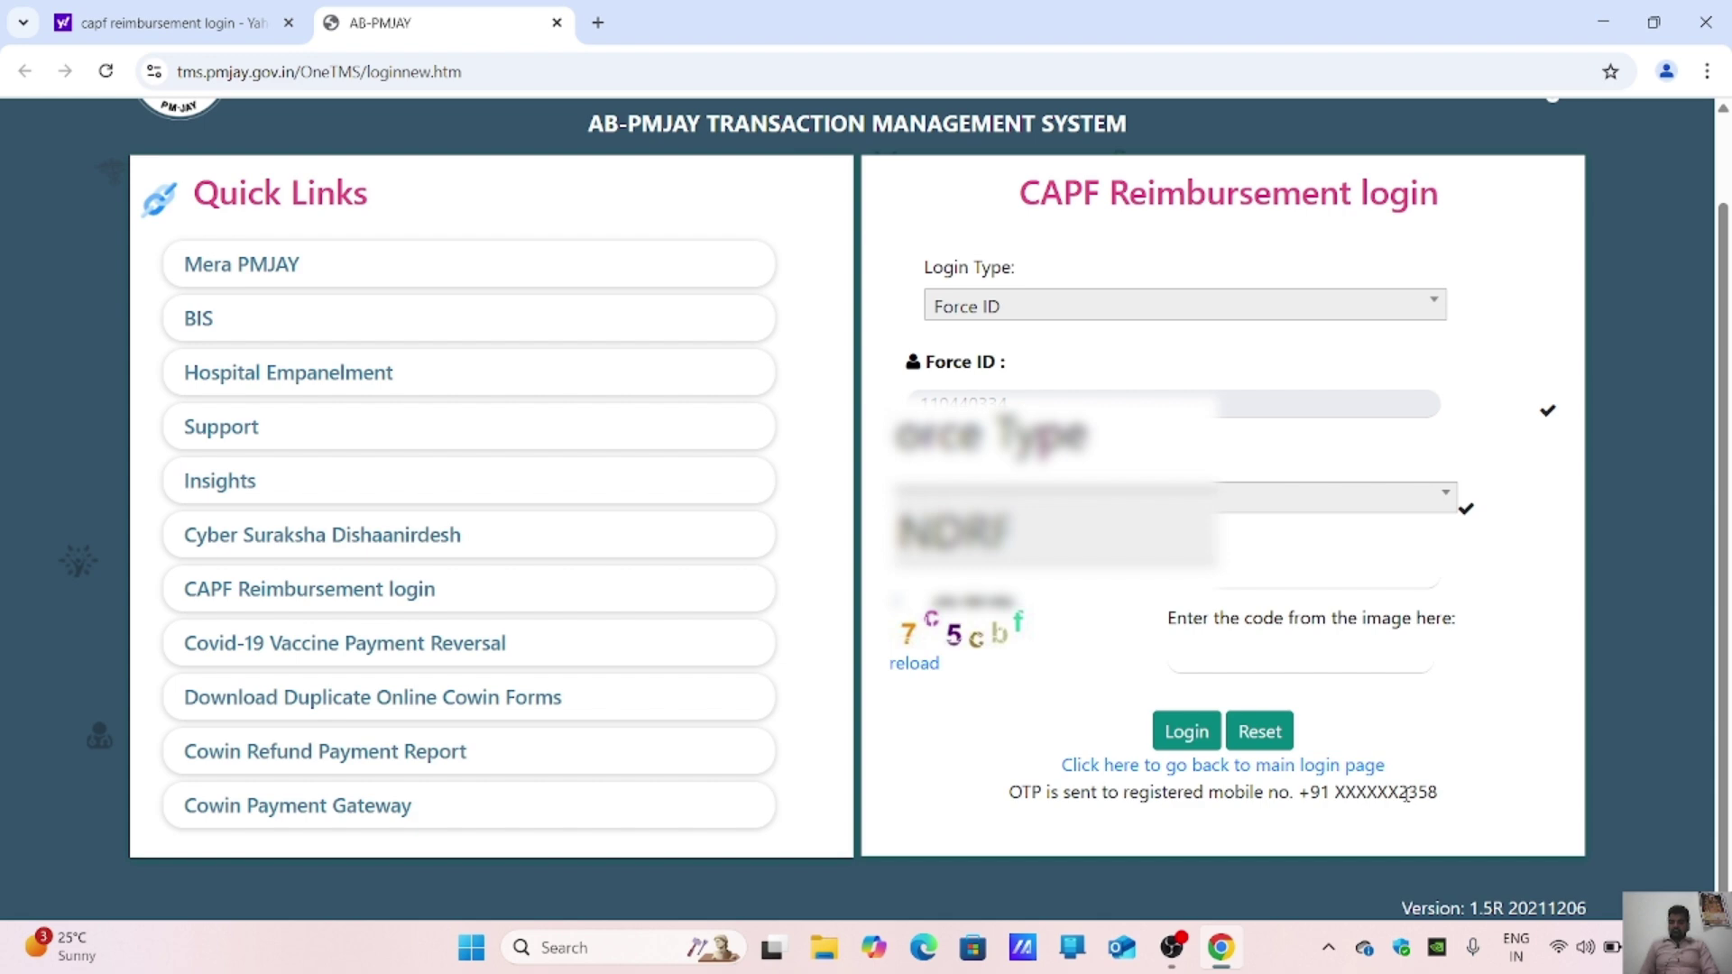
scroll(1398, 793, up, 2)
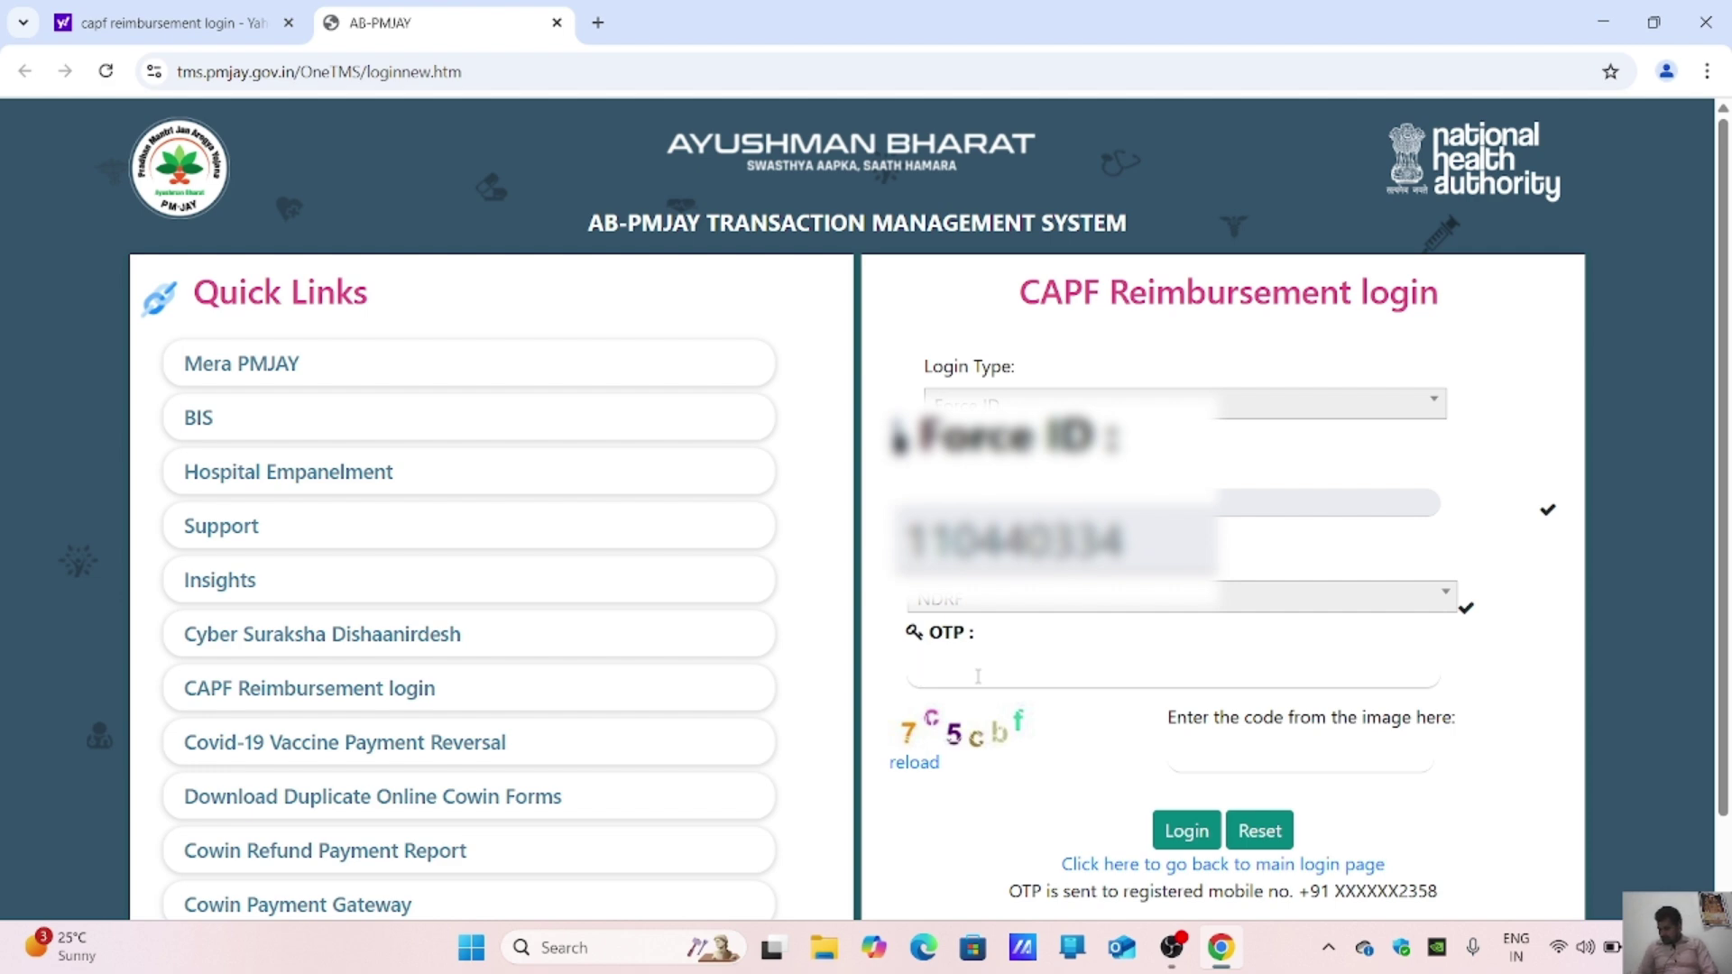
text(•••••••)
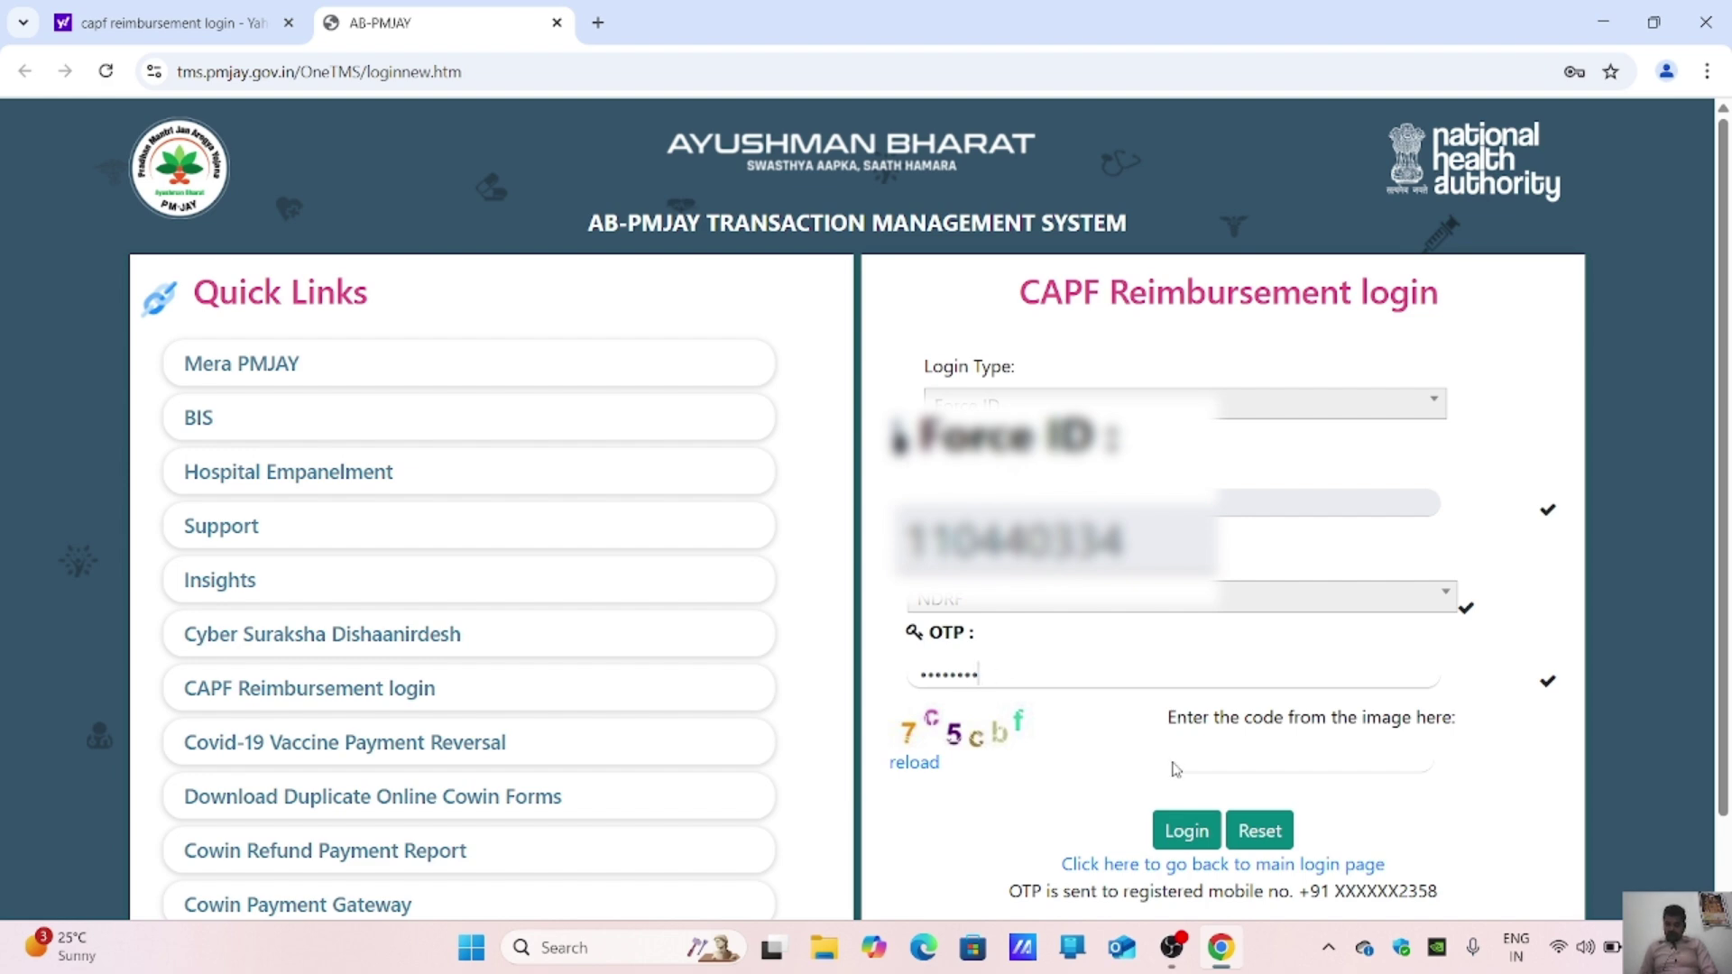
click(1200, 761)
text(7c5cbf)
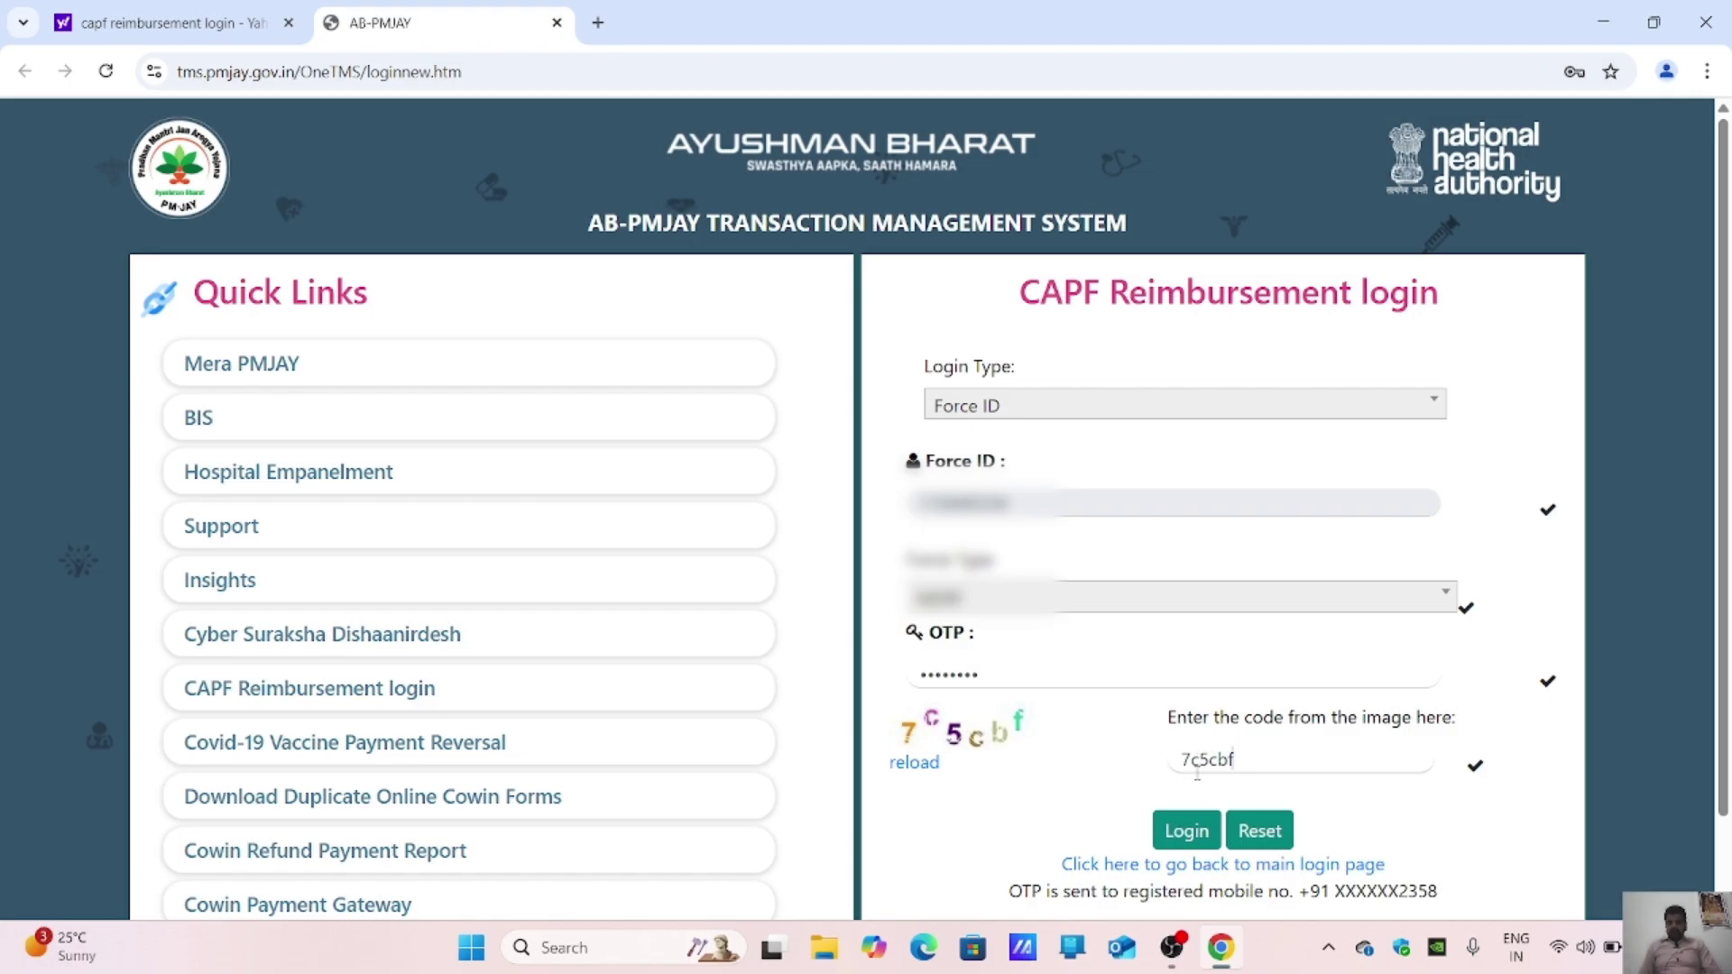
click(1196, 828)
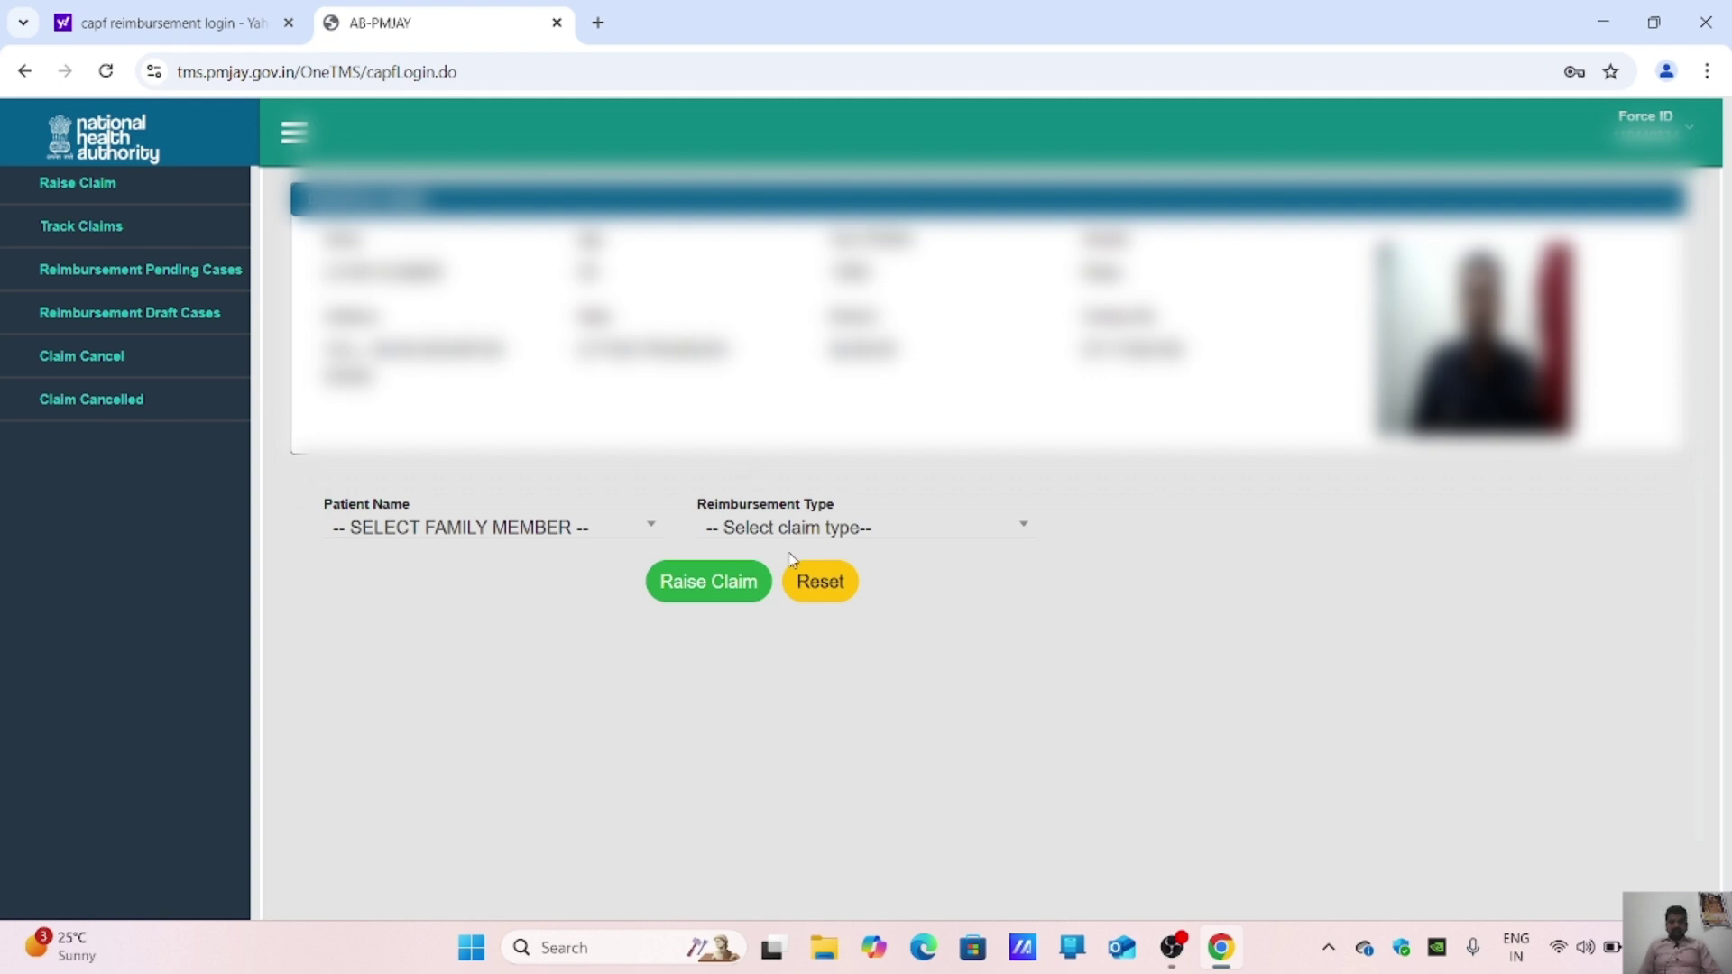
Step: Pick the family member as patient, set Reimbursement Type to Out patient Details, and raise the claim
click(412, 532)
scroll(415, 677, down, 1)
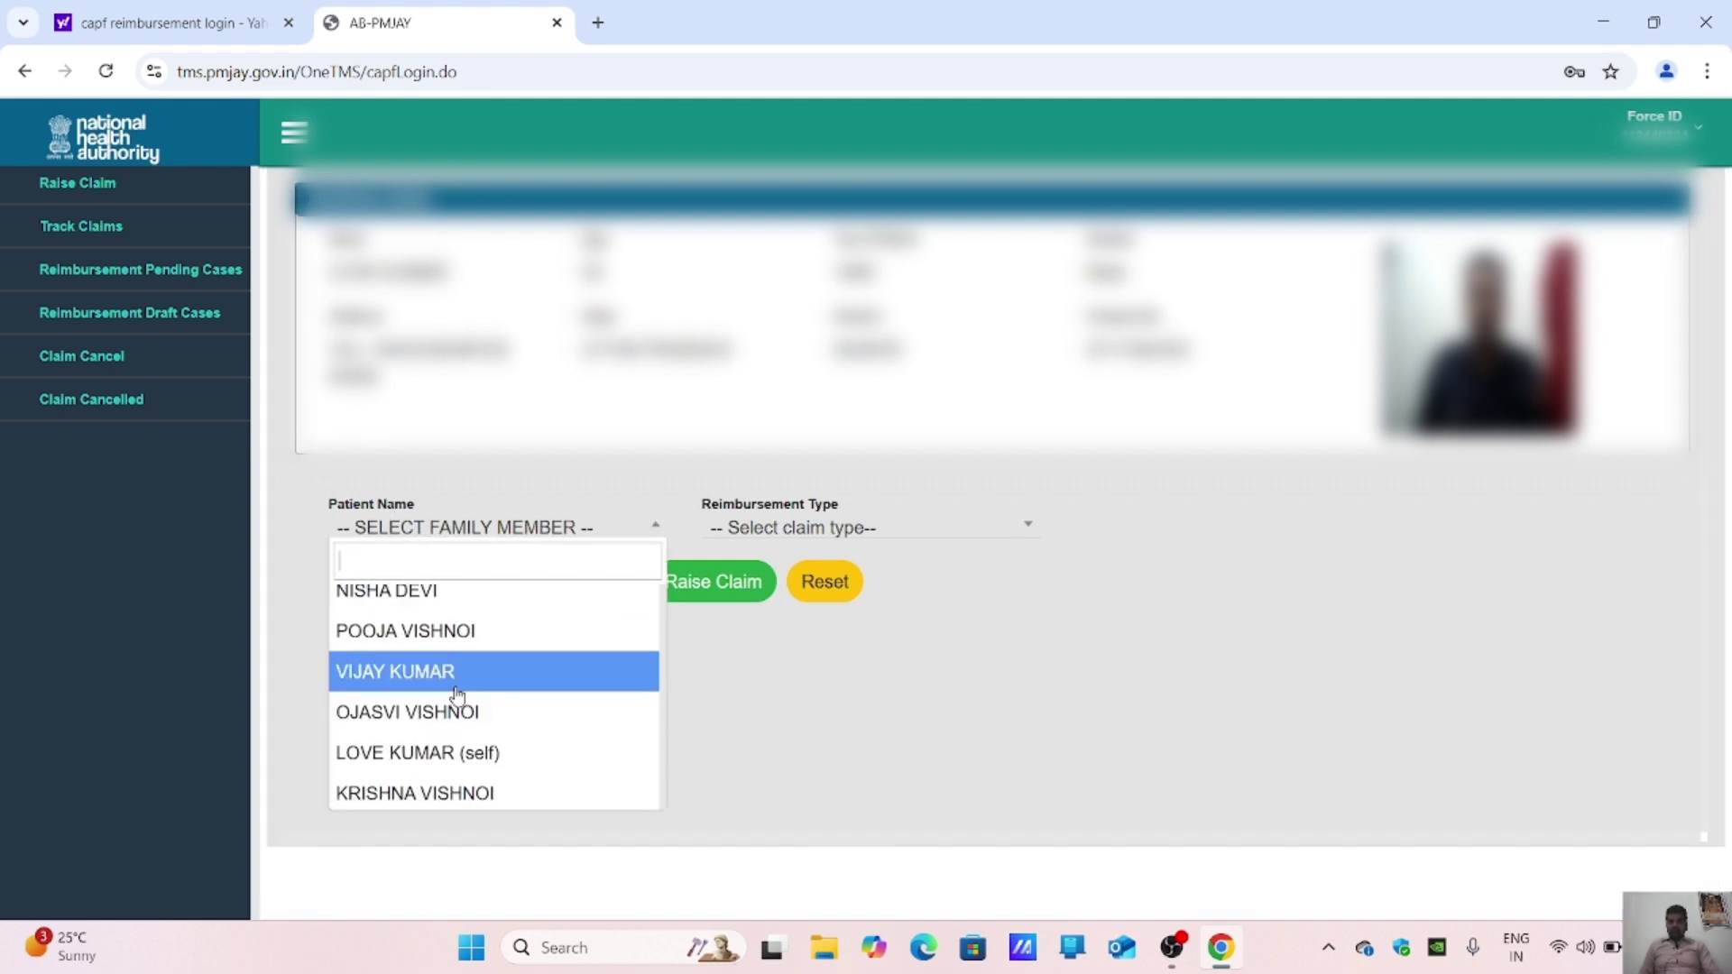
scroll(459, 694, up, 1)
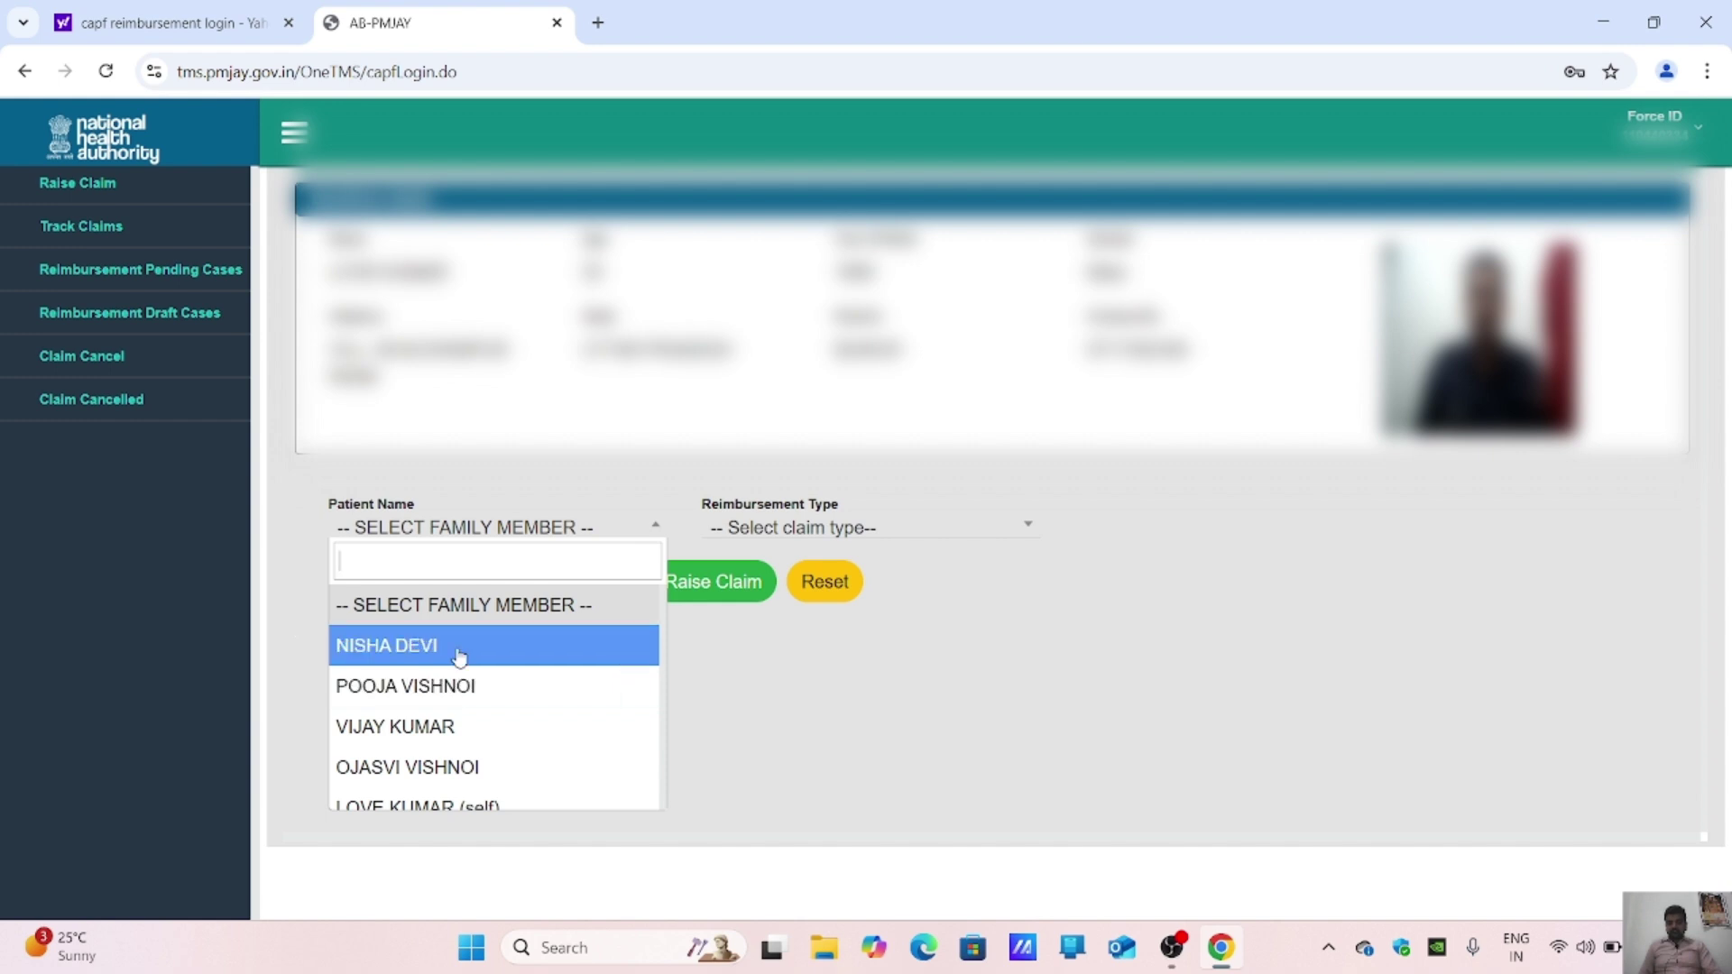
click(459, 649)
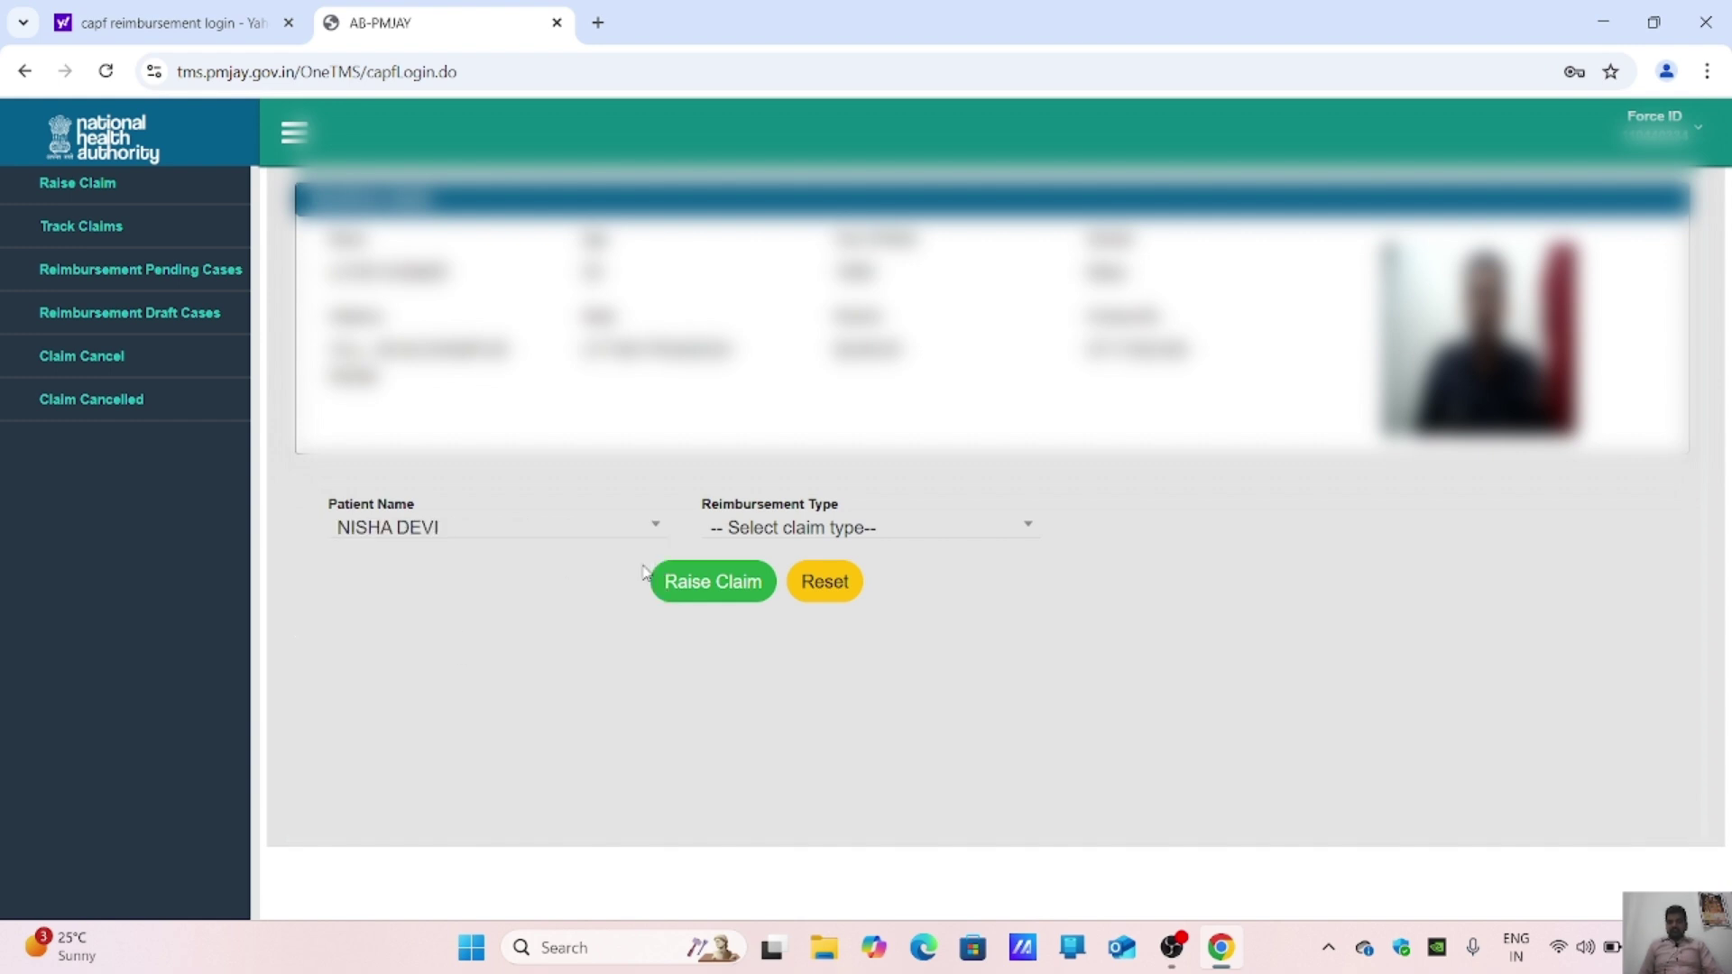
click(822, 530)
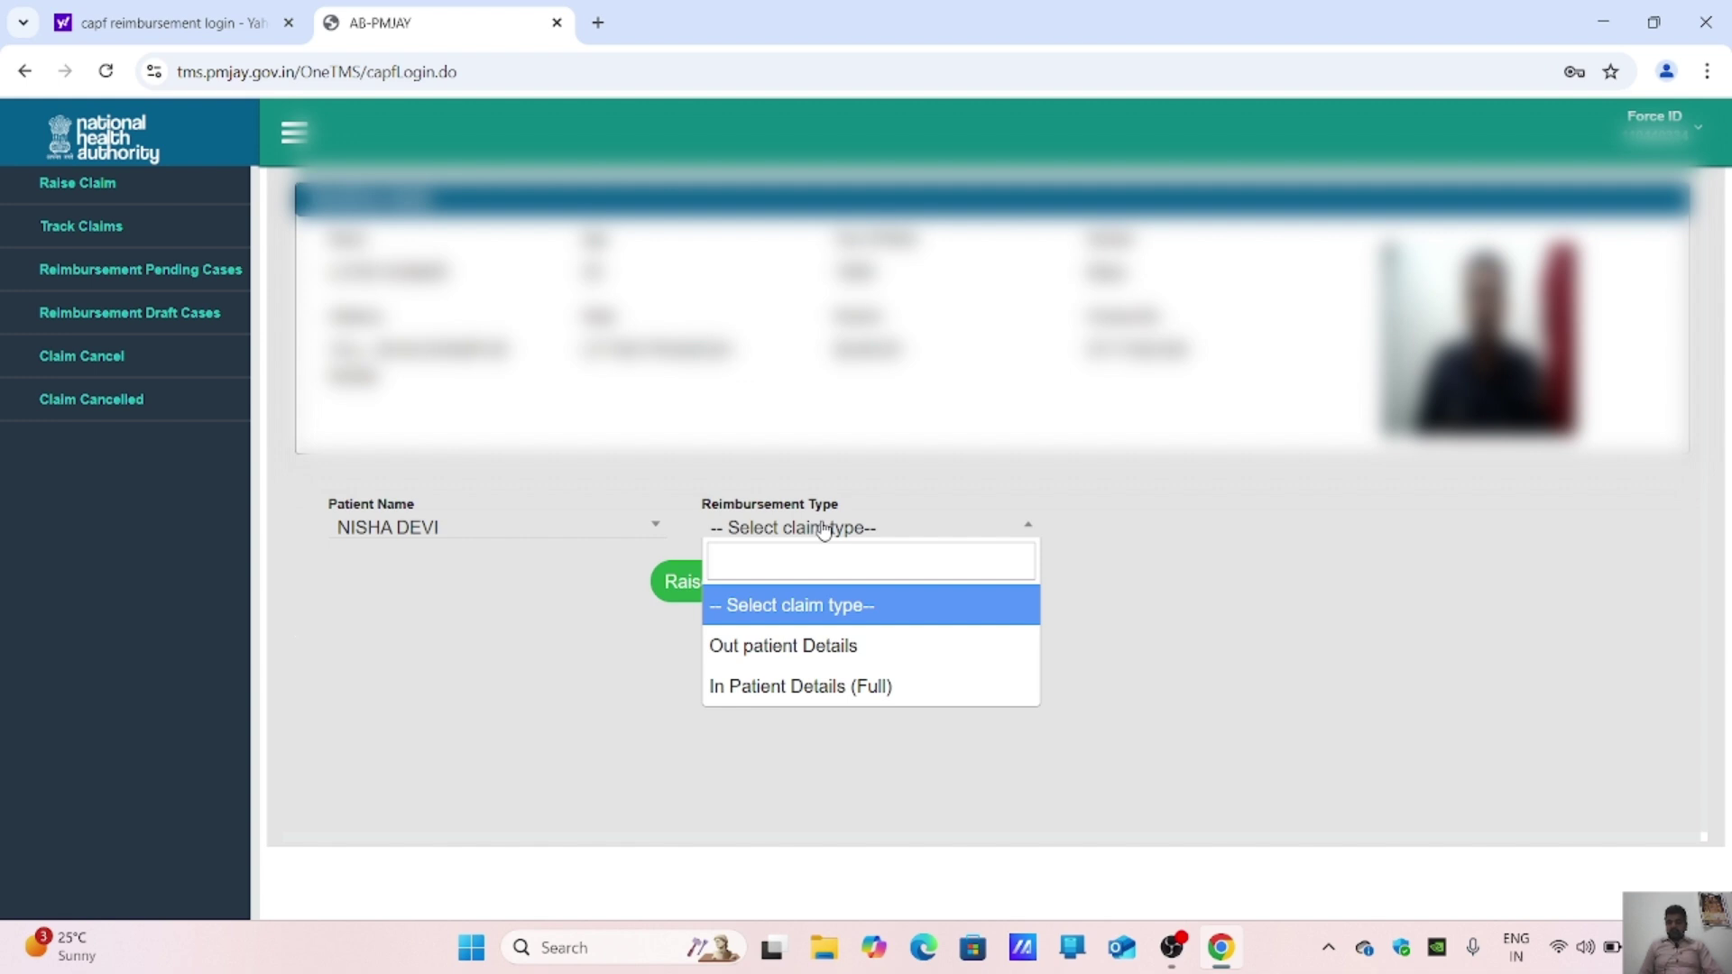
click(836, 649)
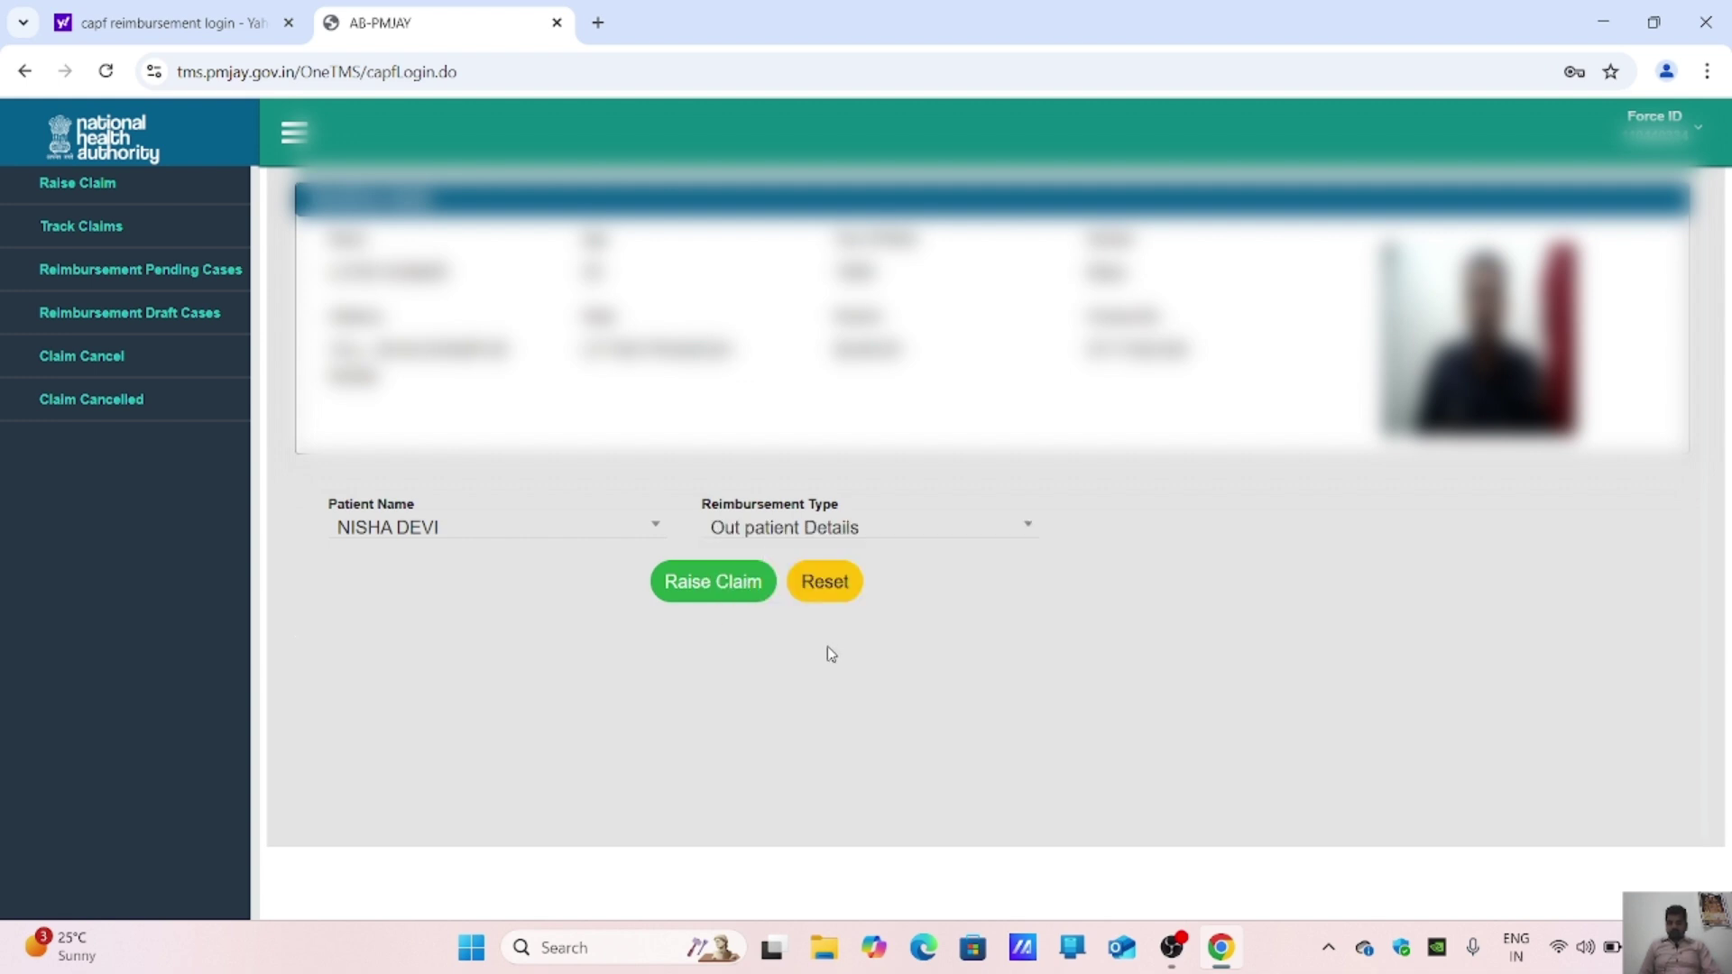
click(752, 587)
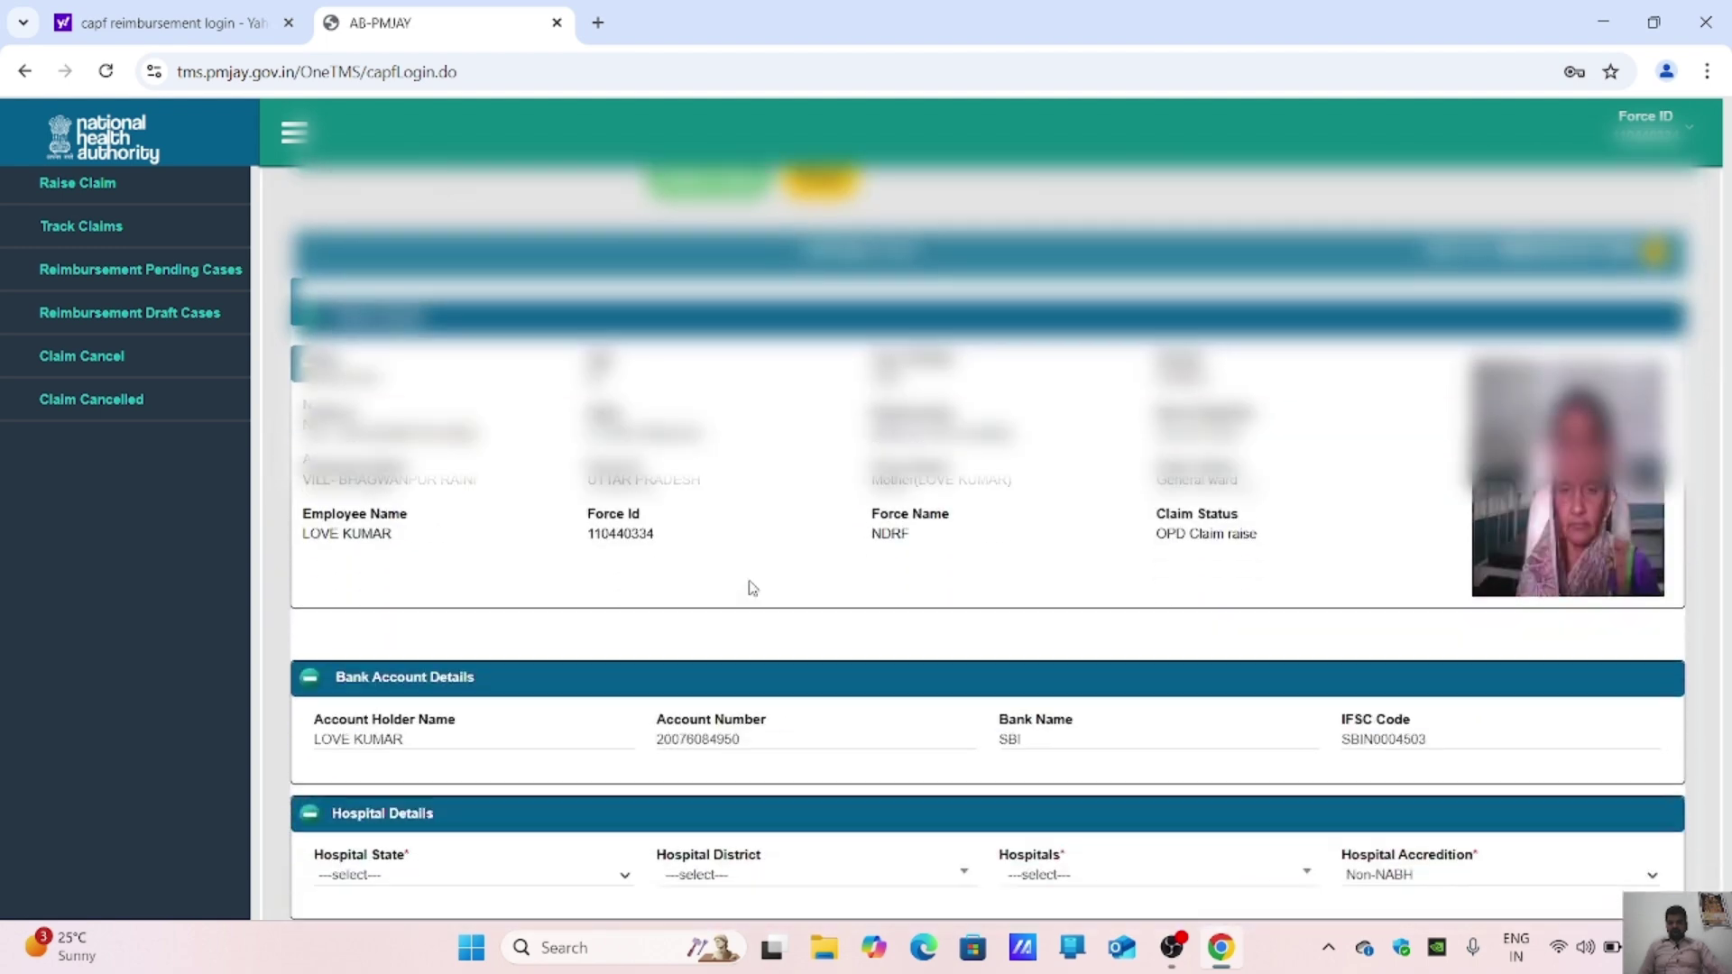
Step: Scroll the claim form down to the Hospital Details and Investigations/Diagnostics sections
scroll(751, 588, down, 1)
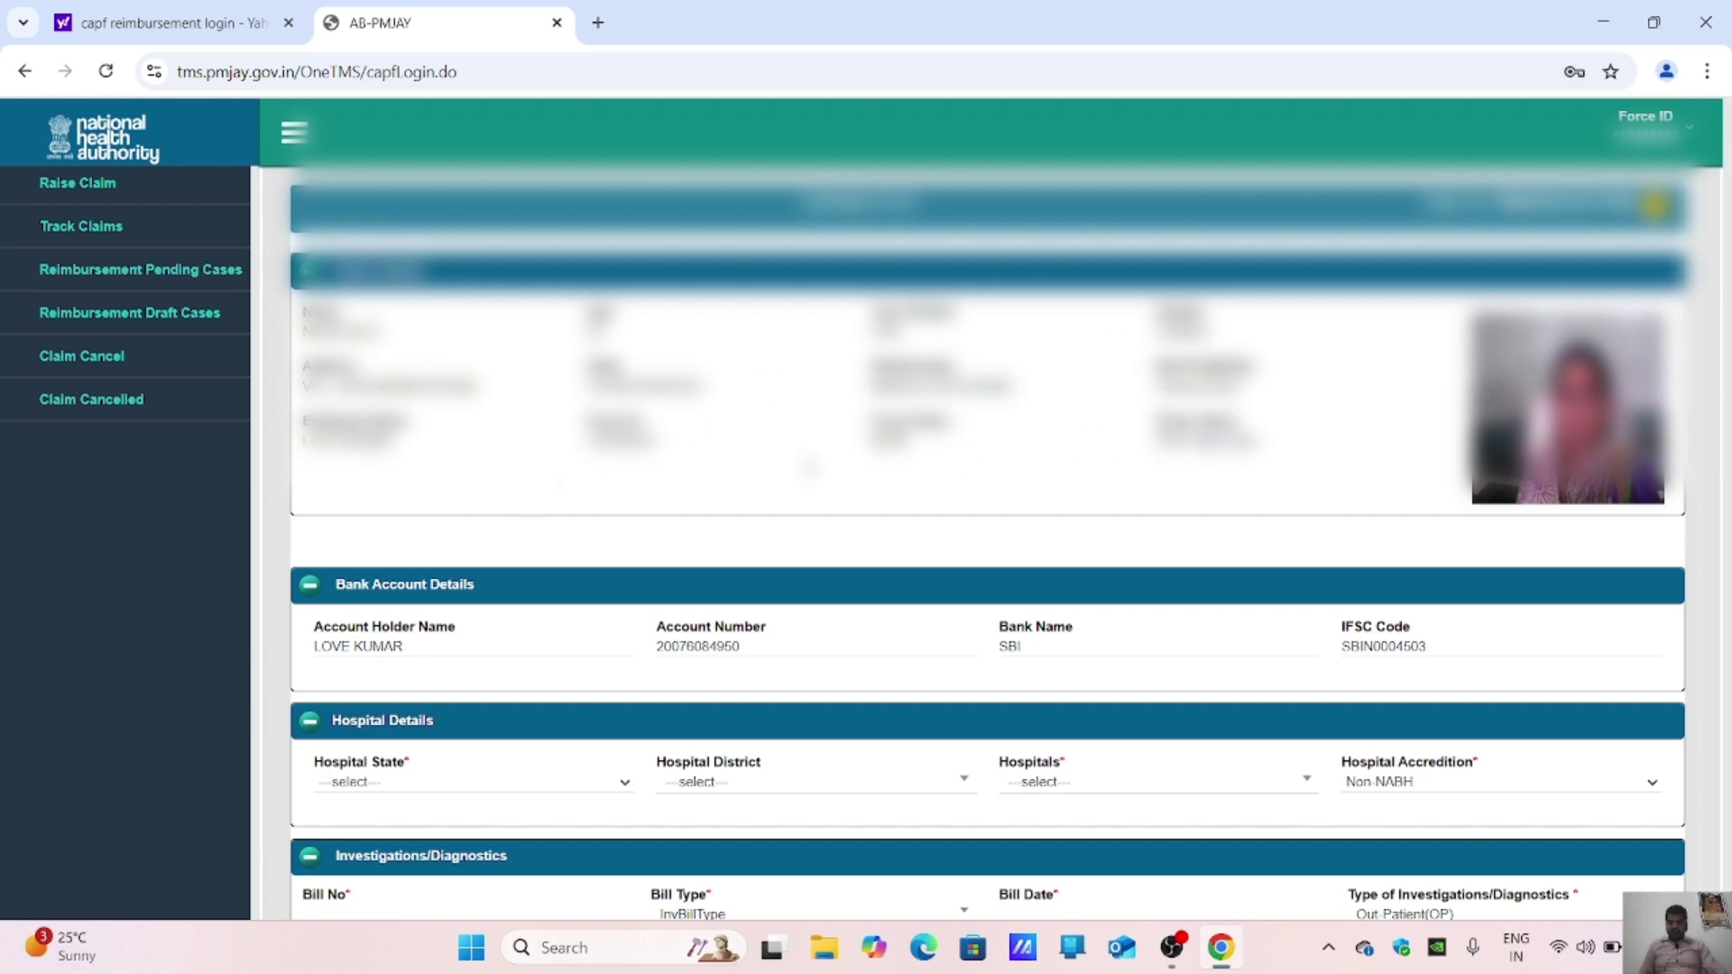
scroll(696, 481, down, 1)
scroll(510, 582, down, 3)
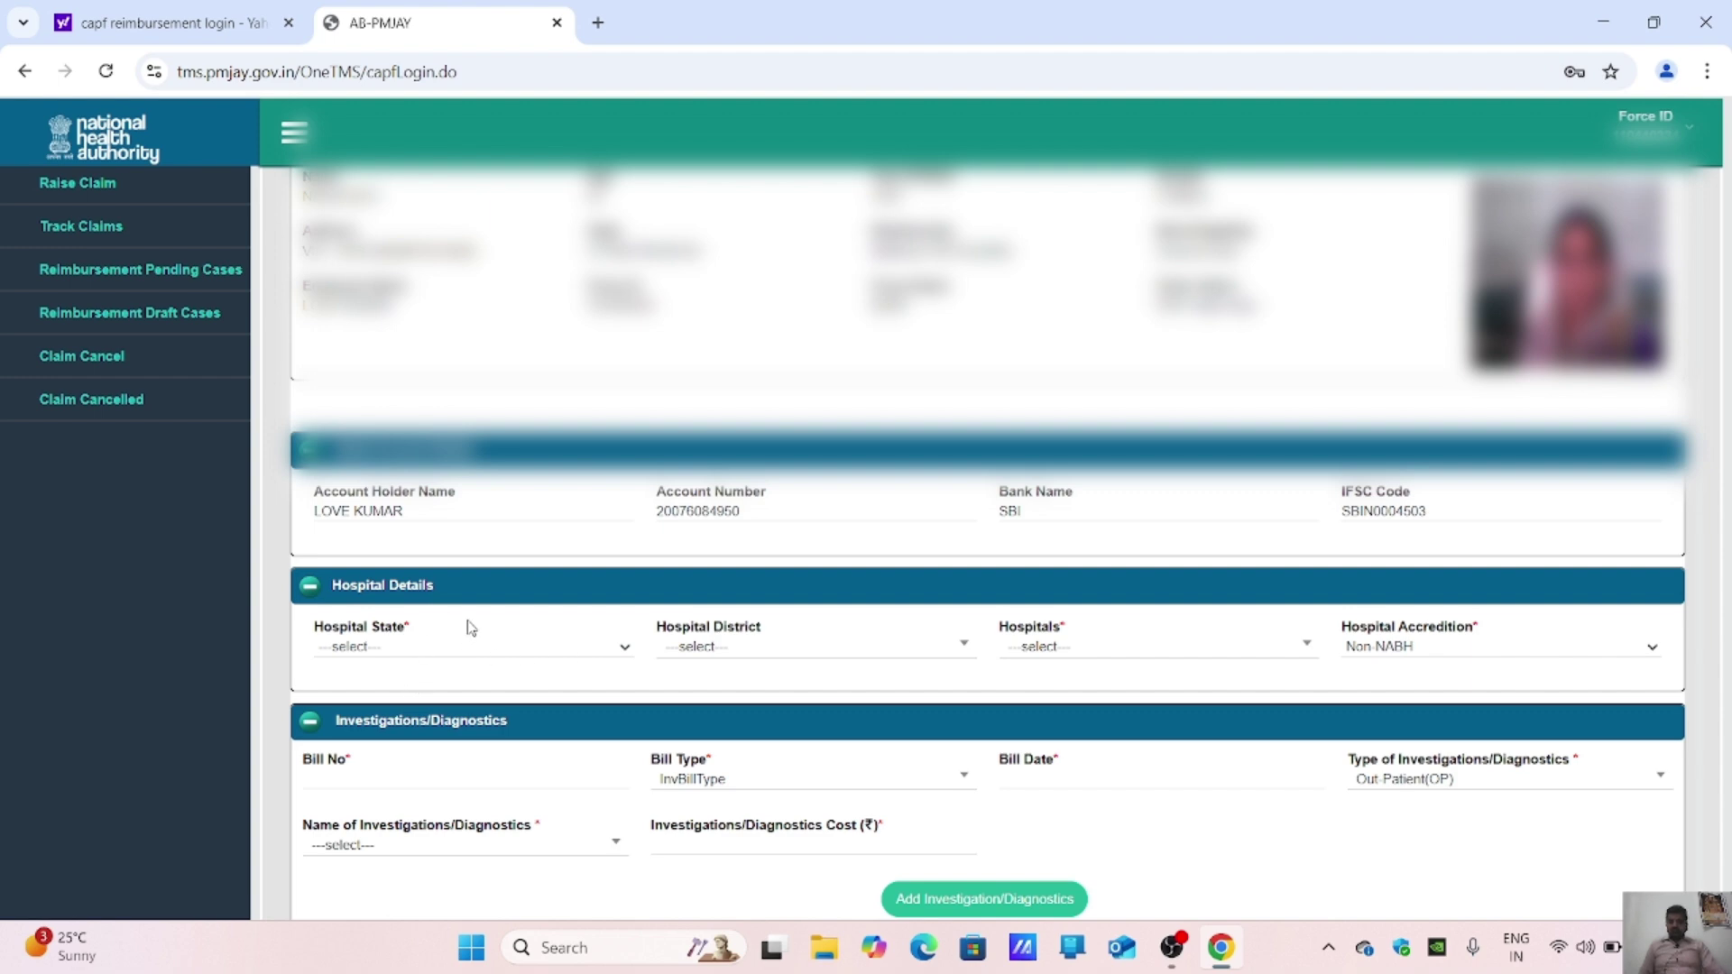
Step: Set the hospital state to Uttar Pradesh and the district to MORADABAD
click(520, 662)
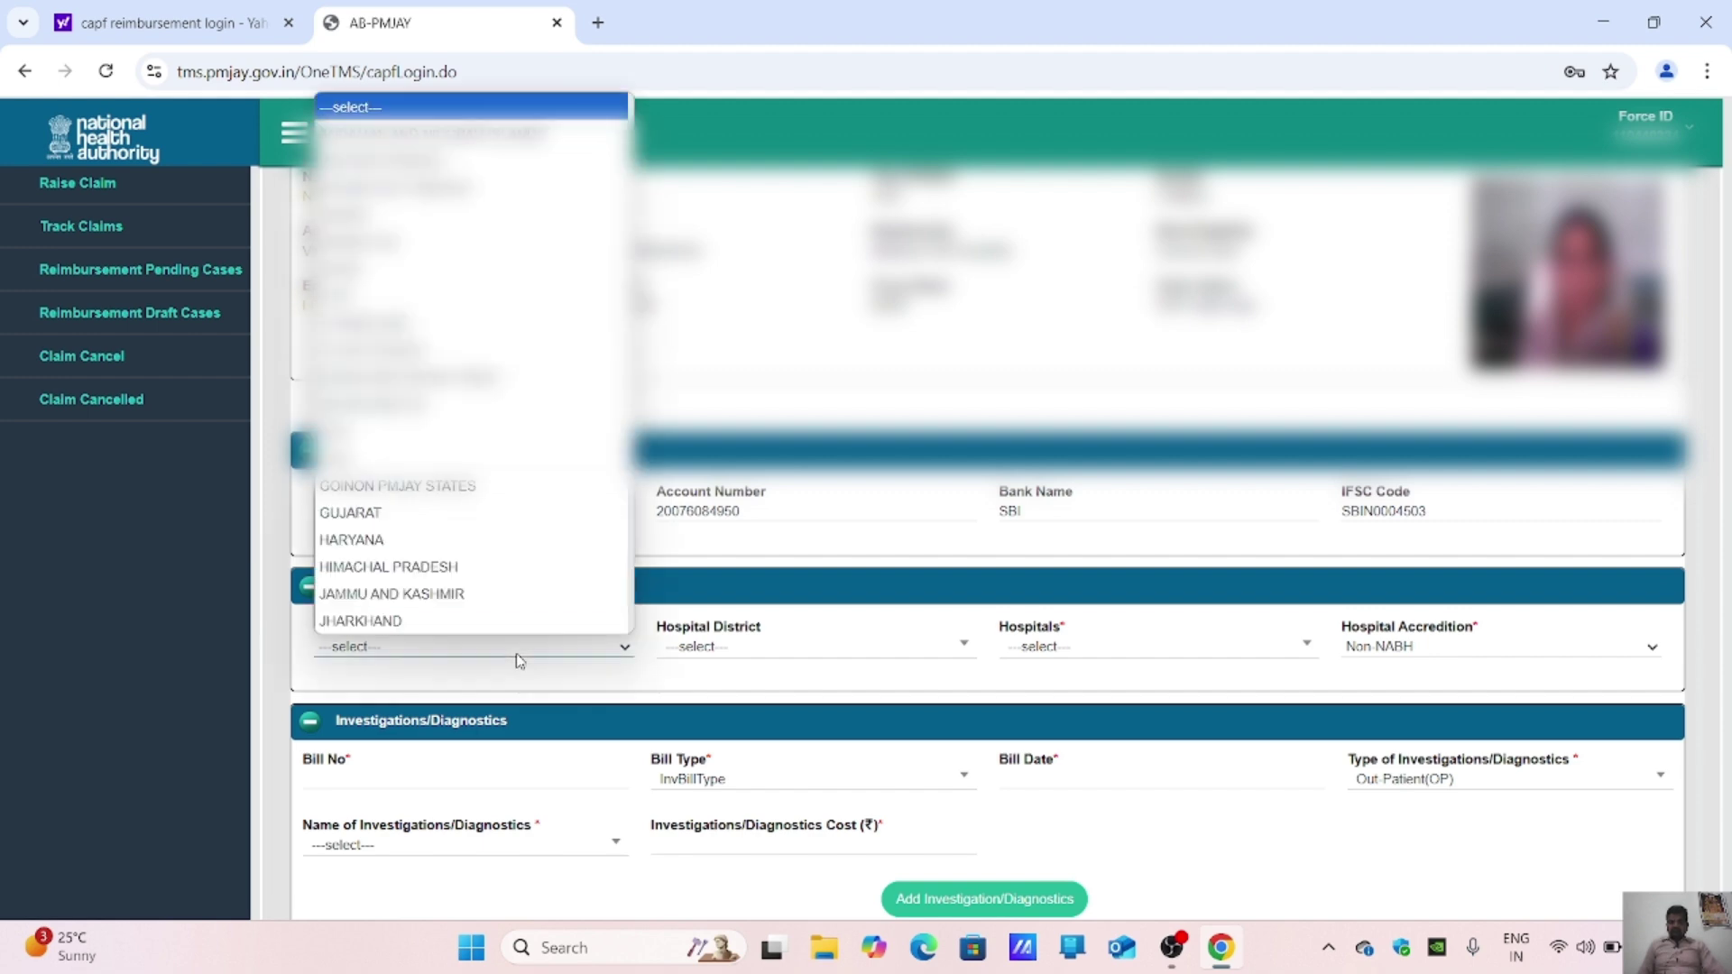
scroll(506, 572, down, 7)
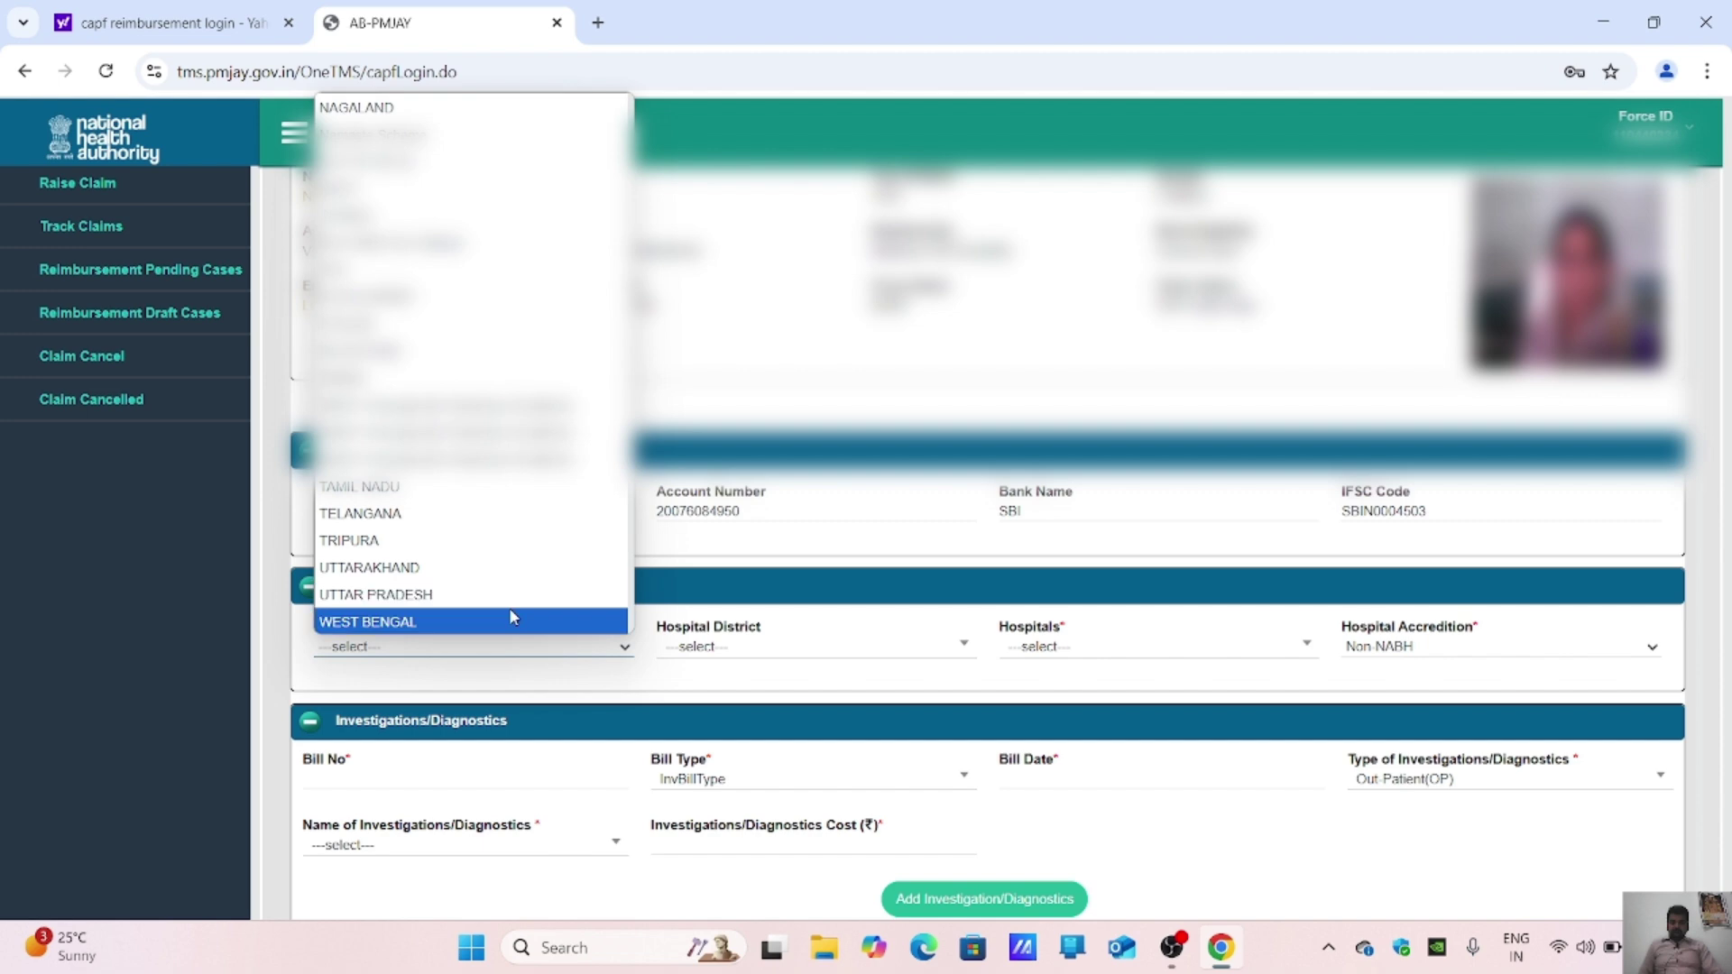
click(515, 595)
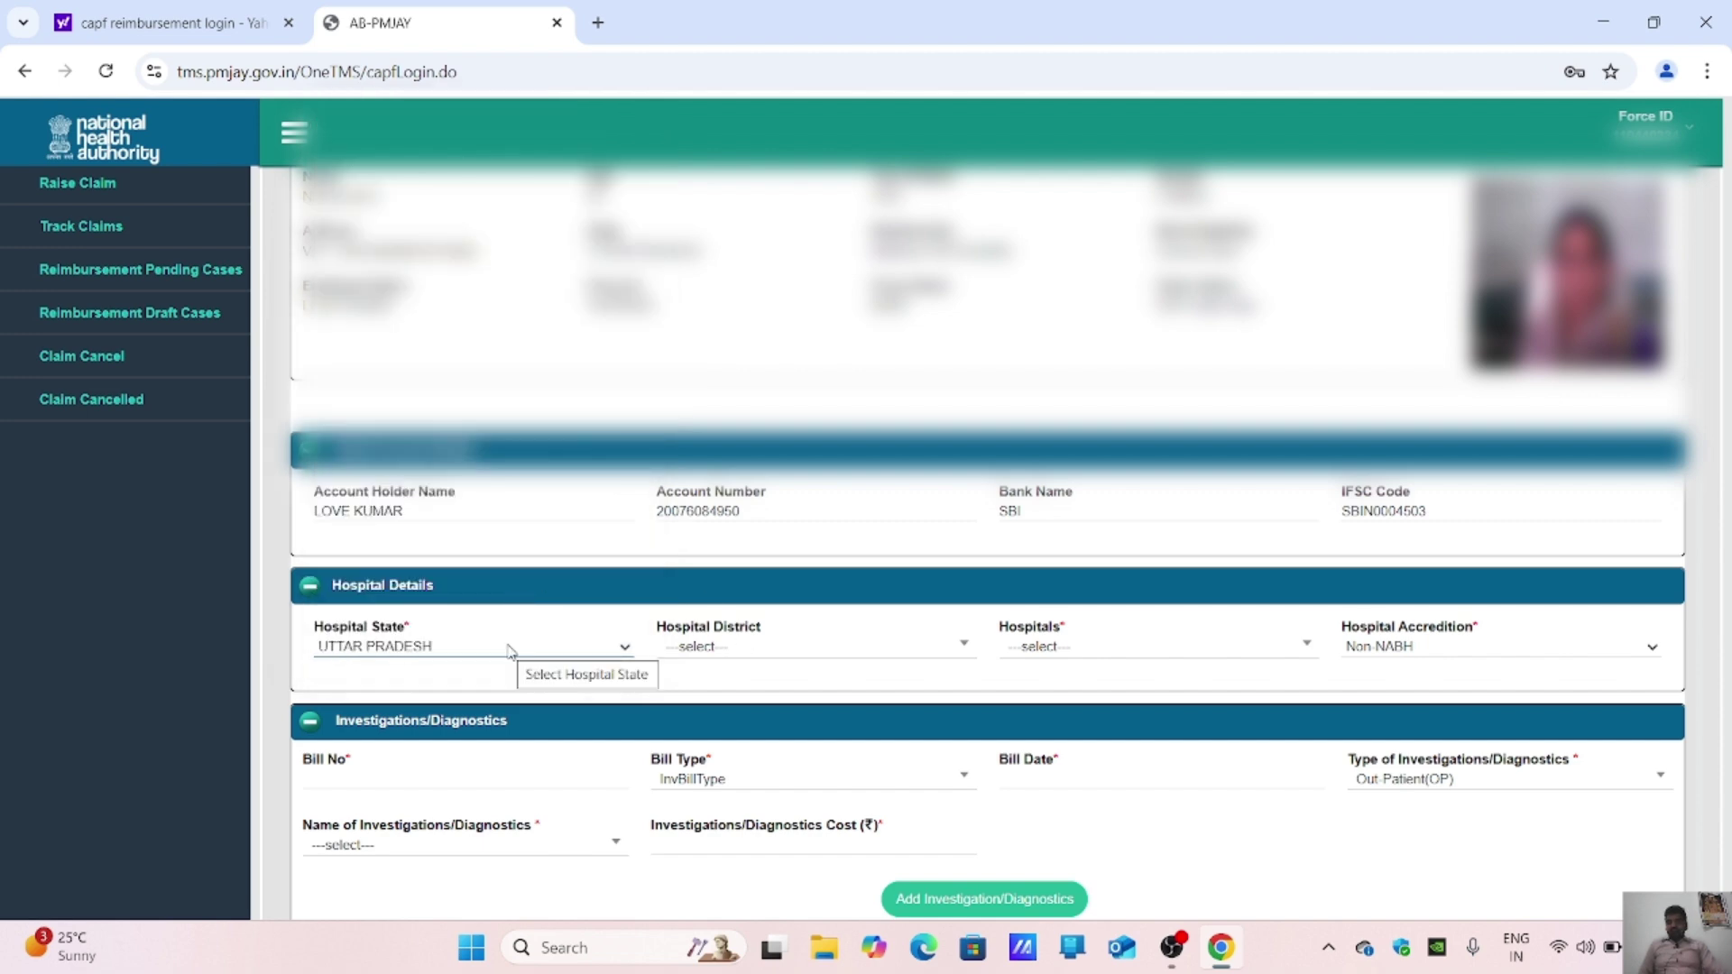
click(738, 646)
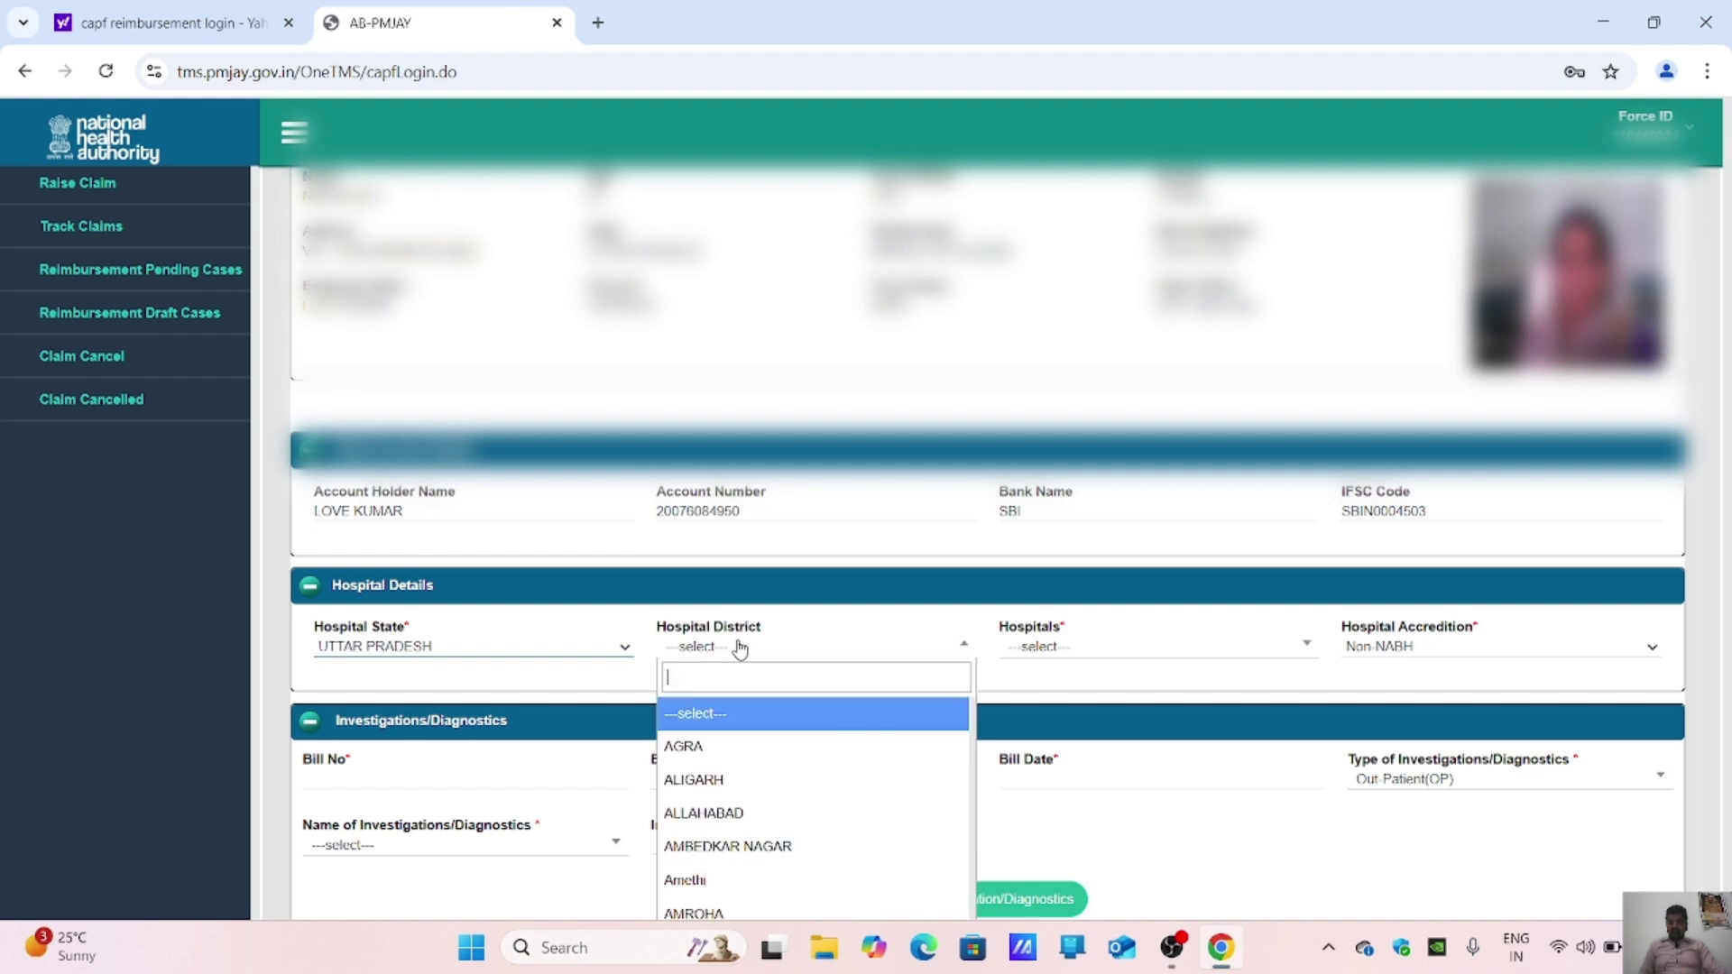
scroll(740, 736, down, 1)
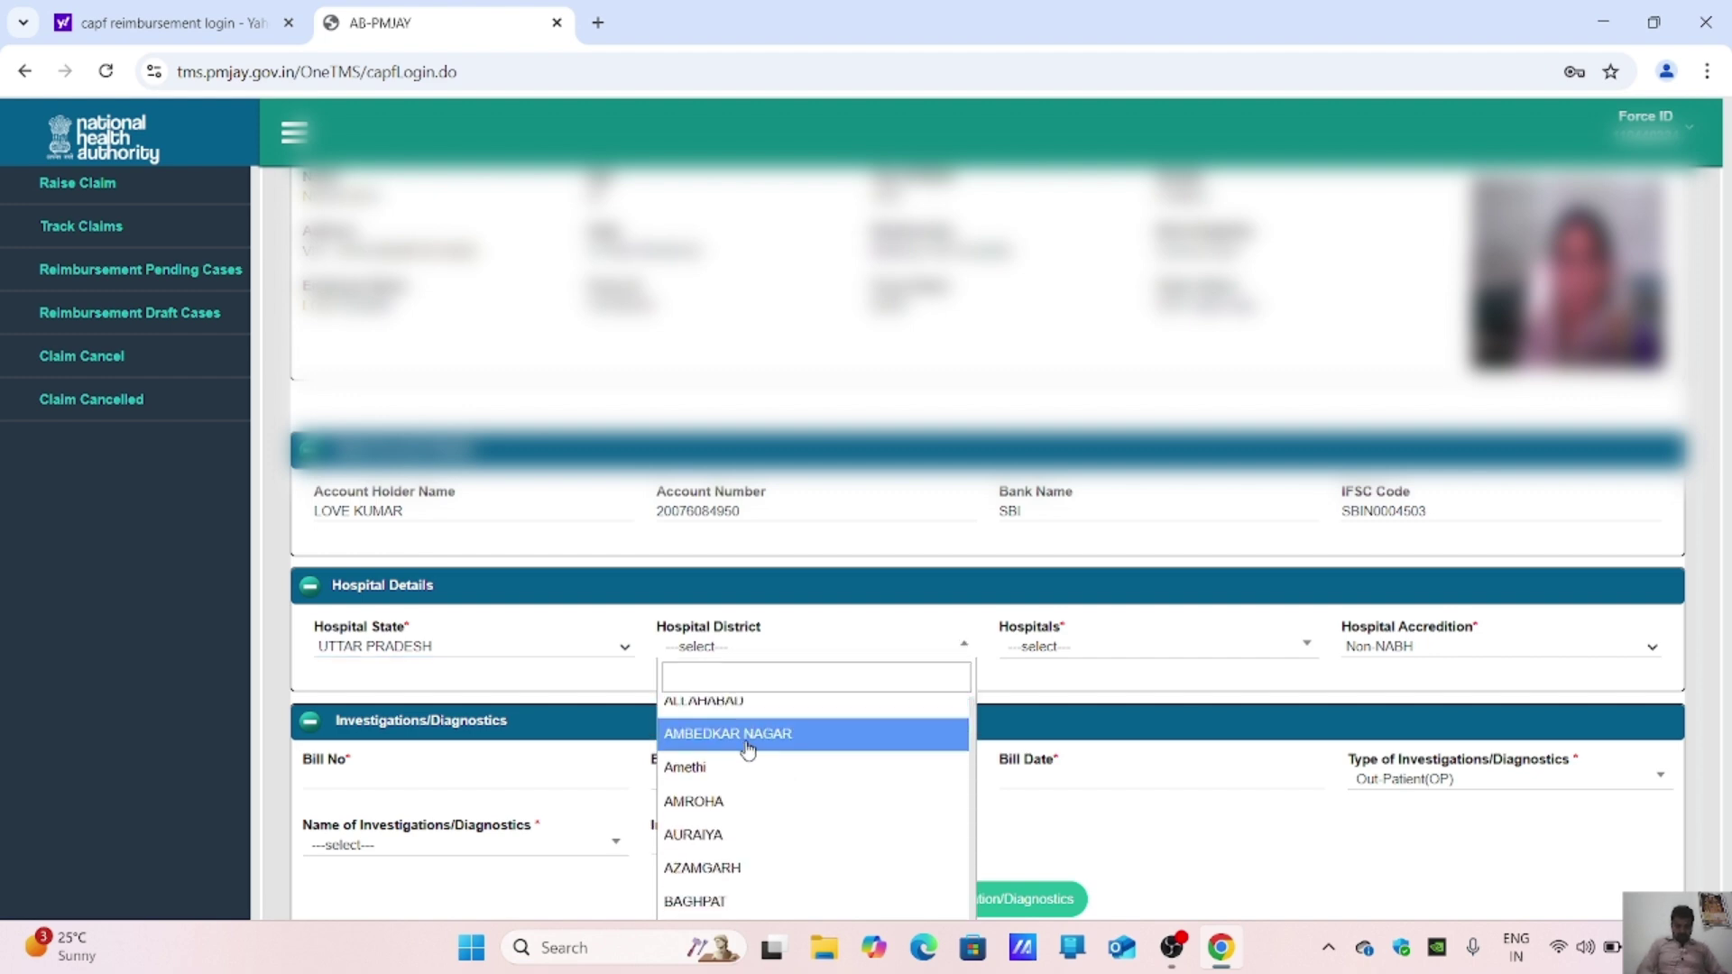
text(mor)
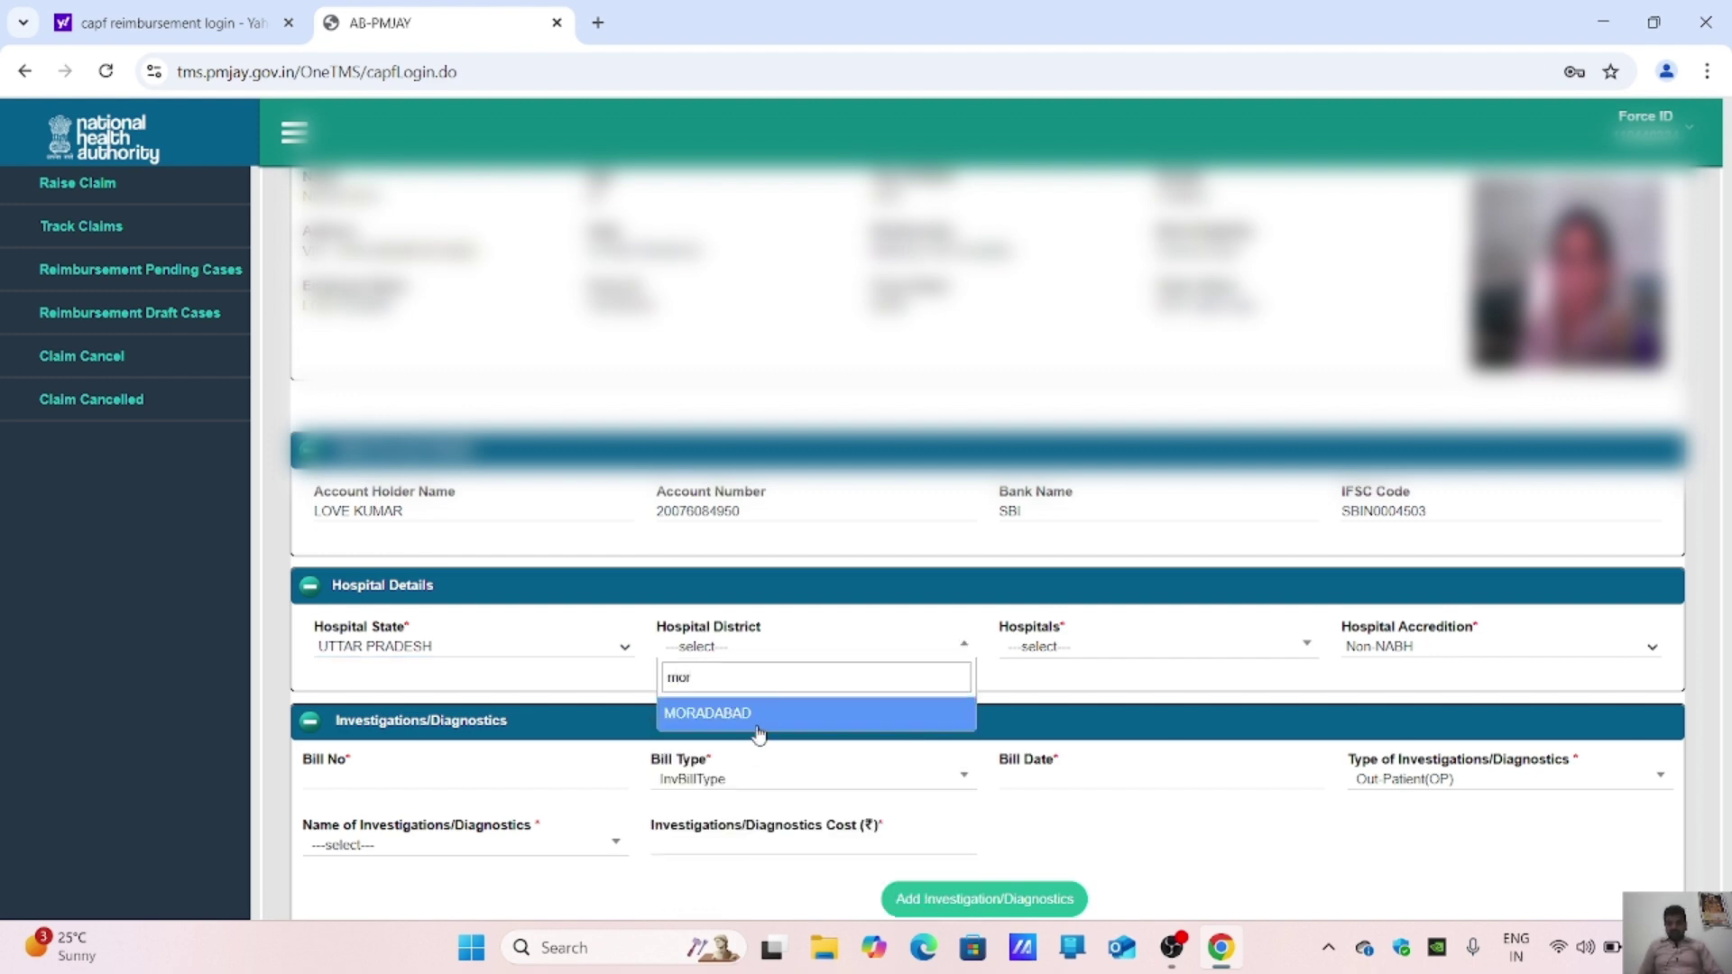
click(760, 717)
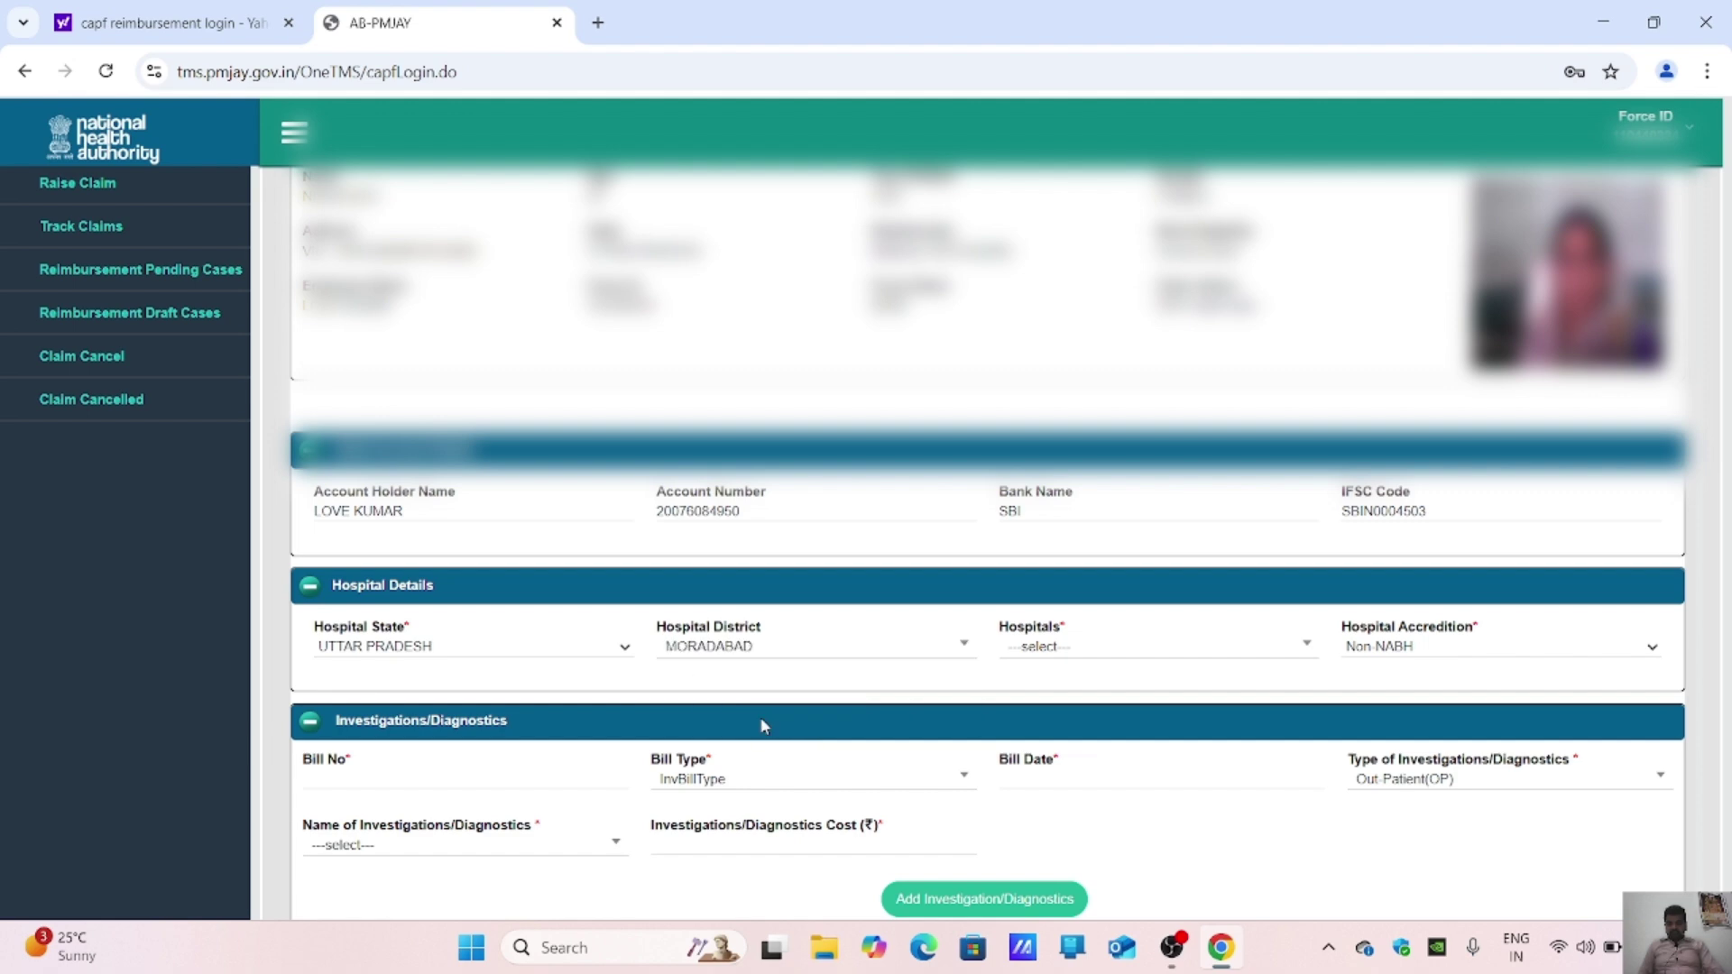
Step: Search the hospital list for 'other' and choose Others as the hospital
click(1128, 651)
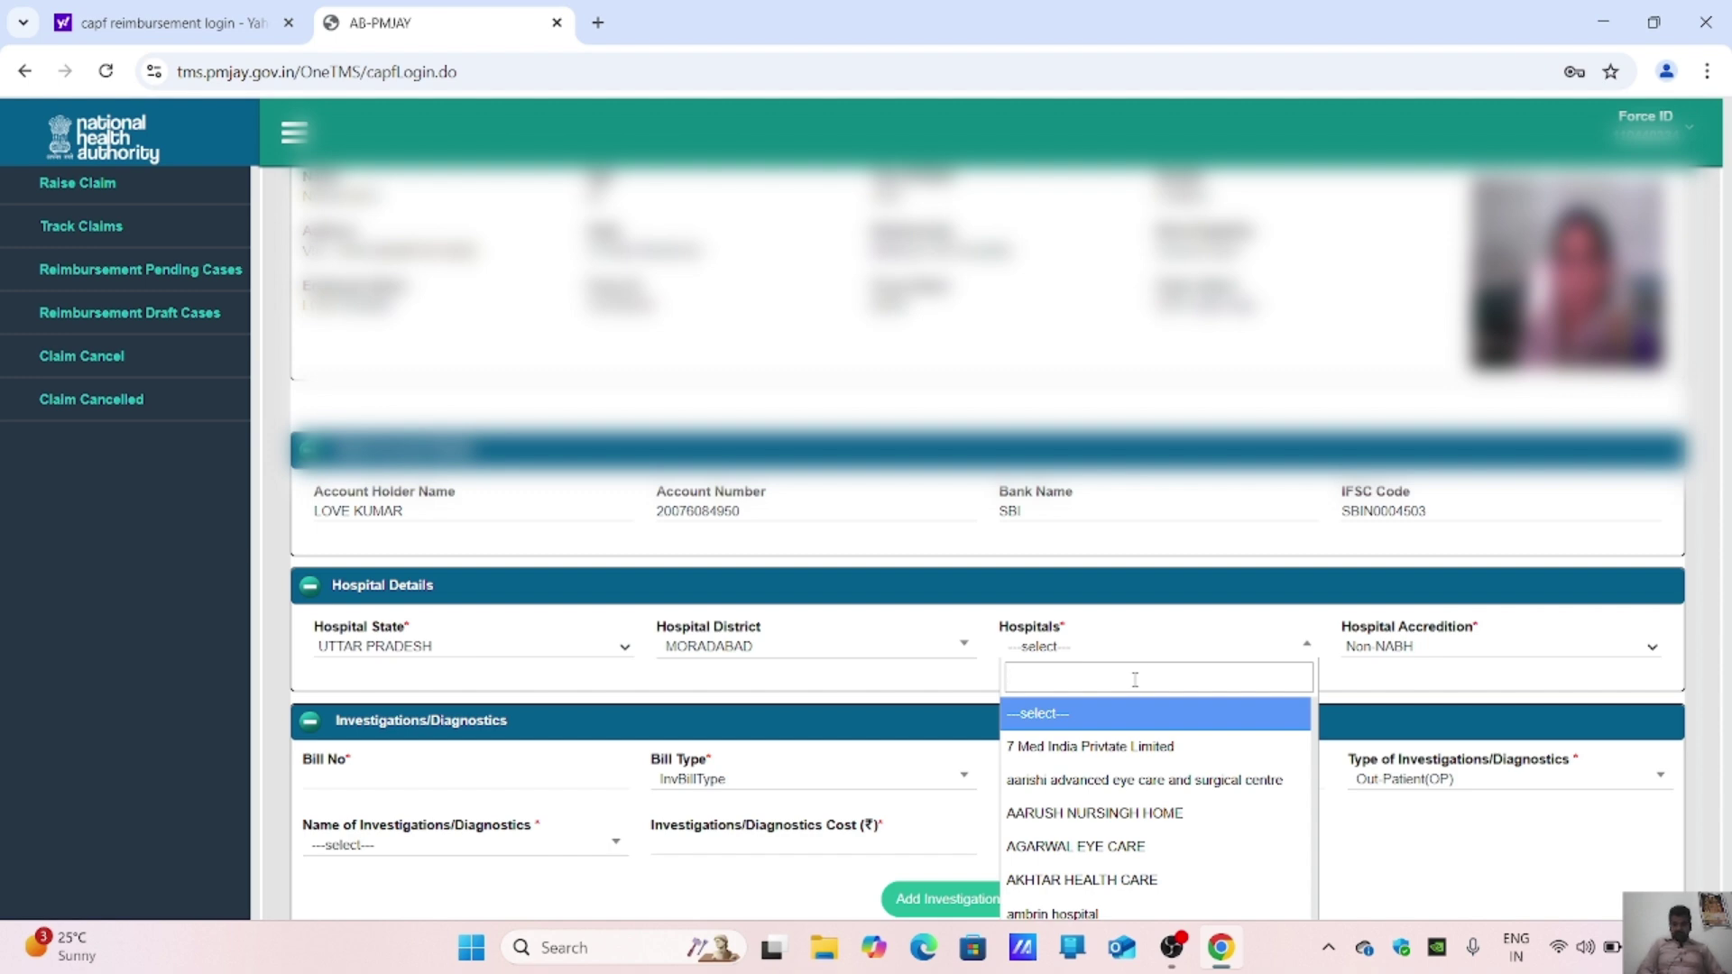
text(saan)
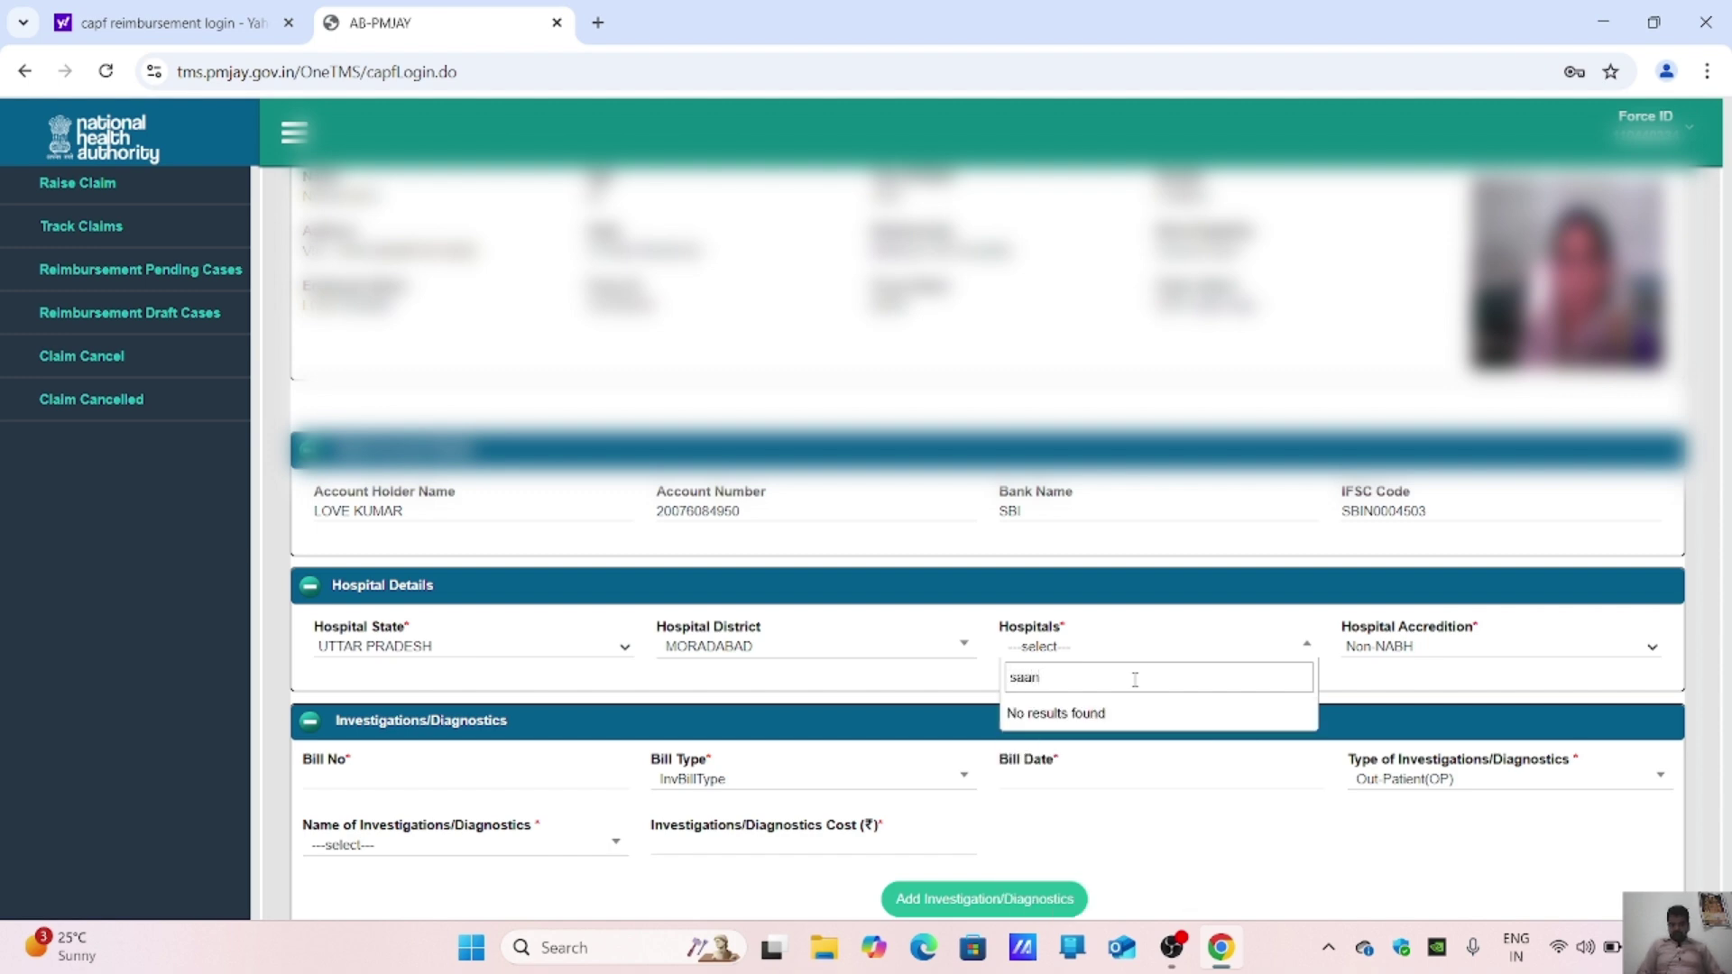
key(BackSpace)
key(BackSpace)
key(BackSpace)
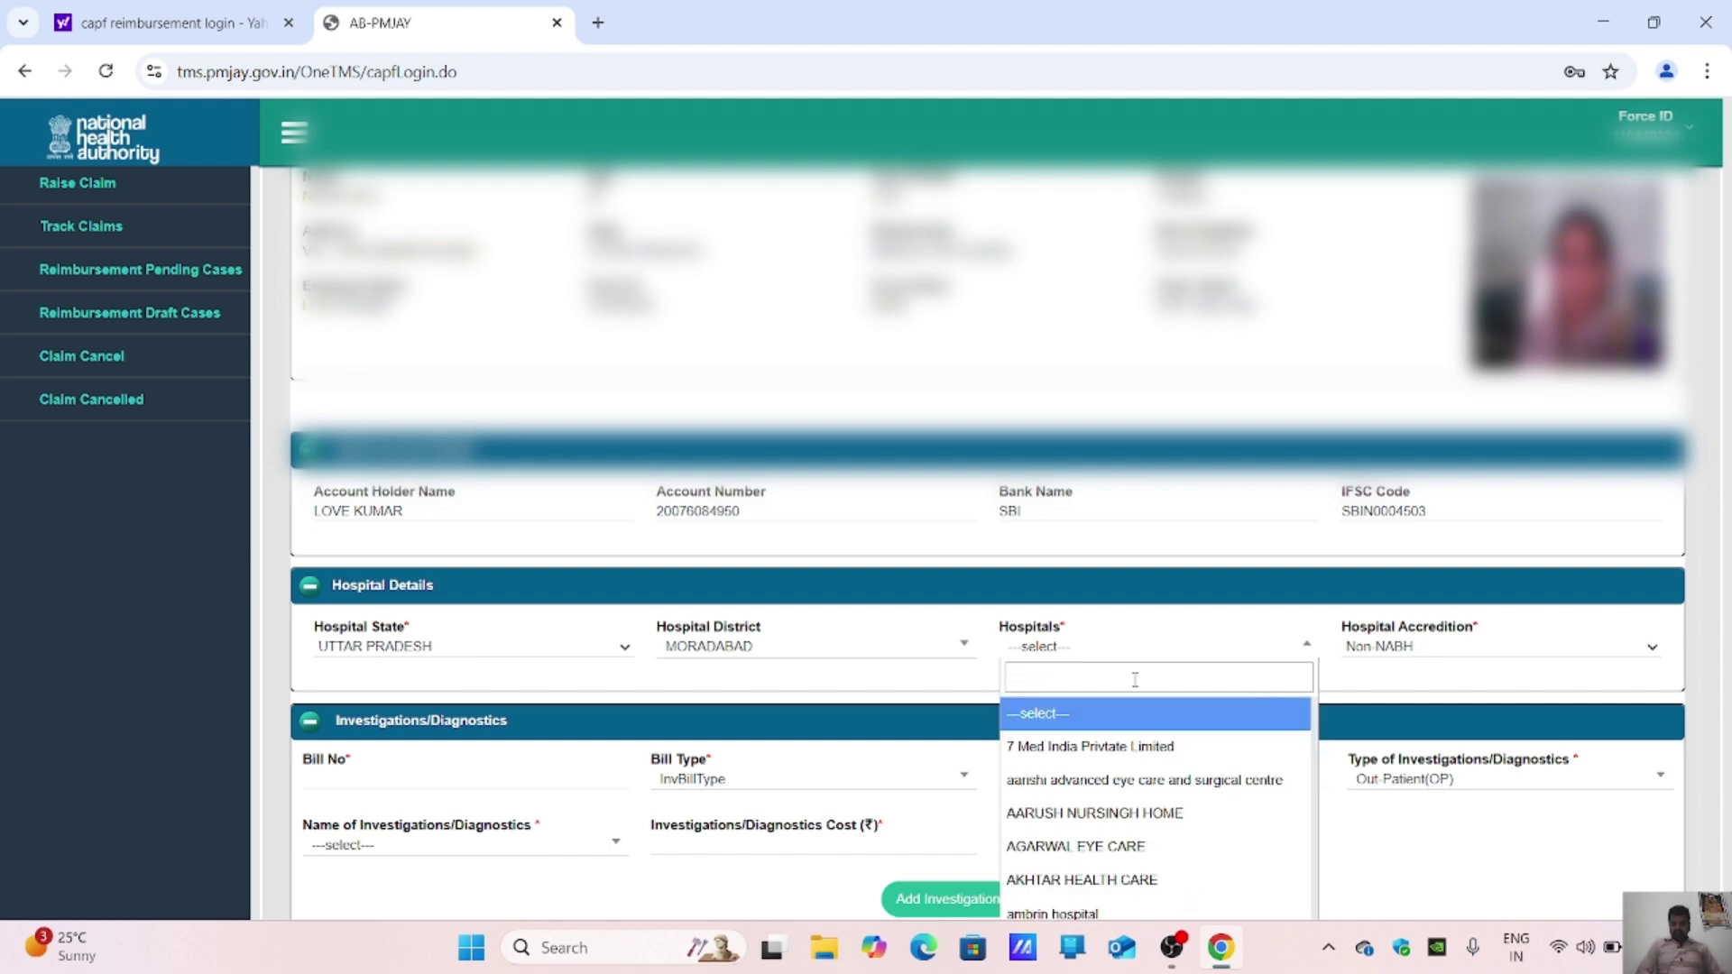
text(other)
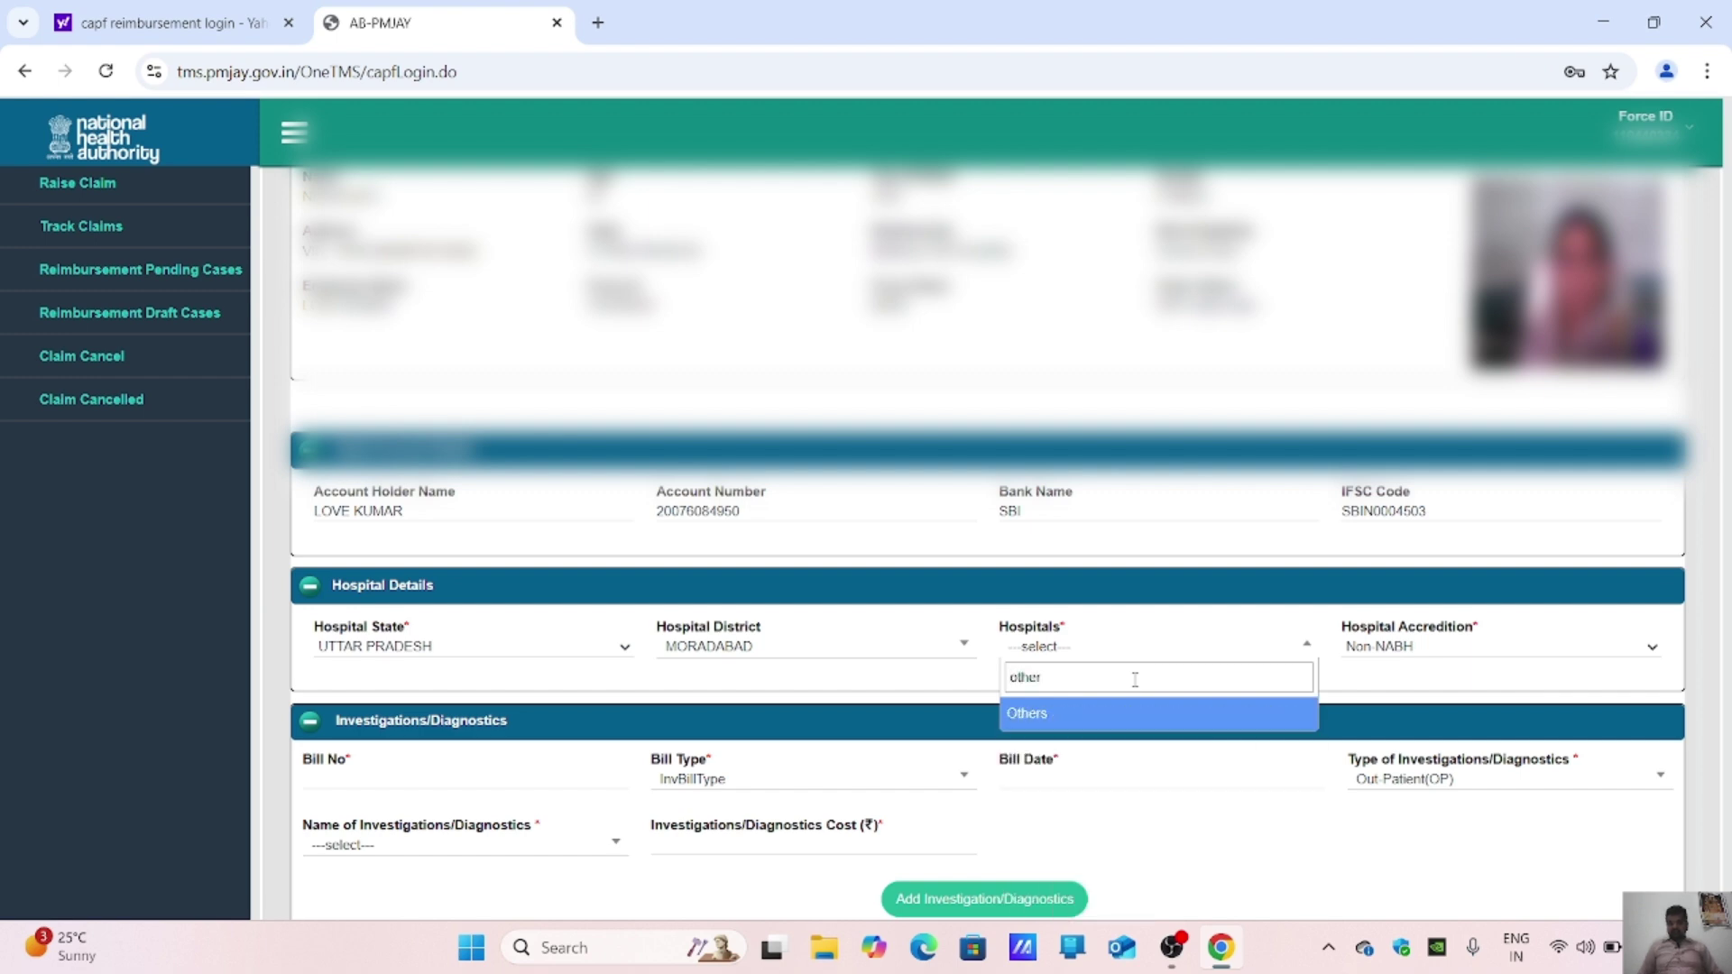
click(1173, 748)
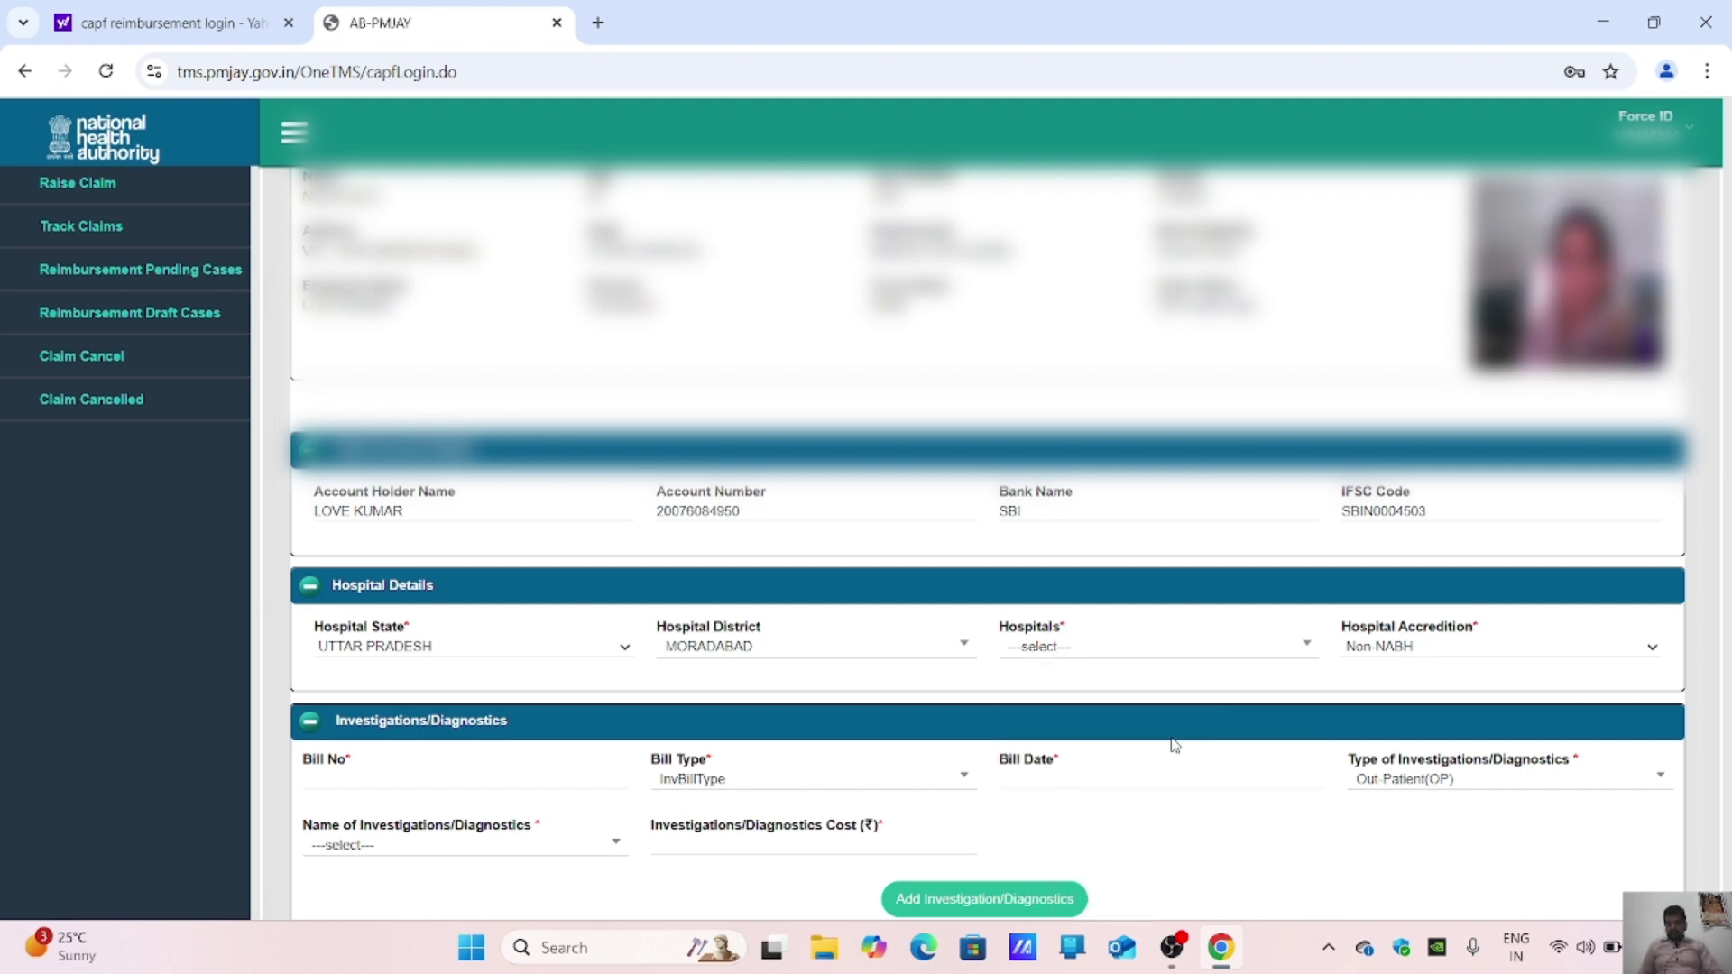
click(1139, 647)
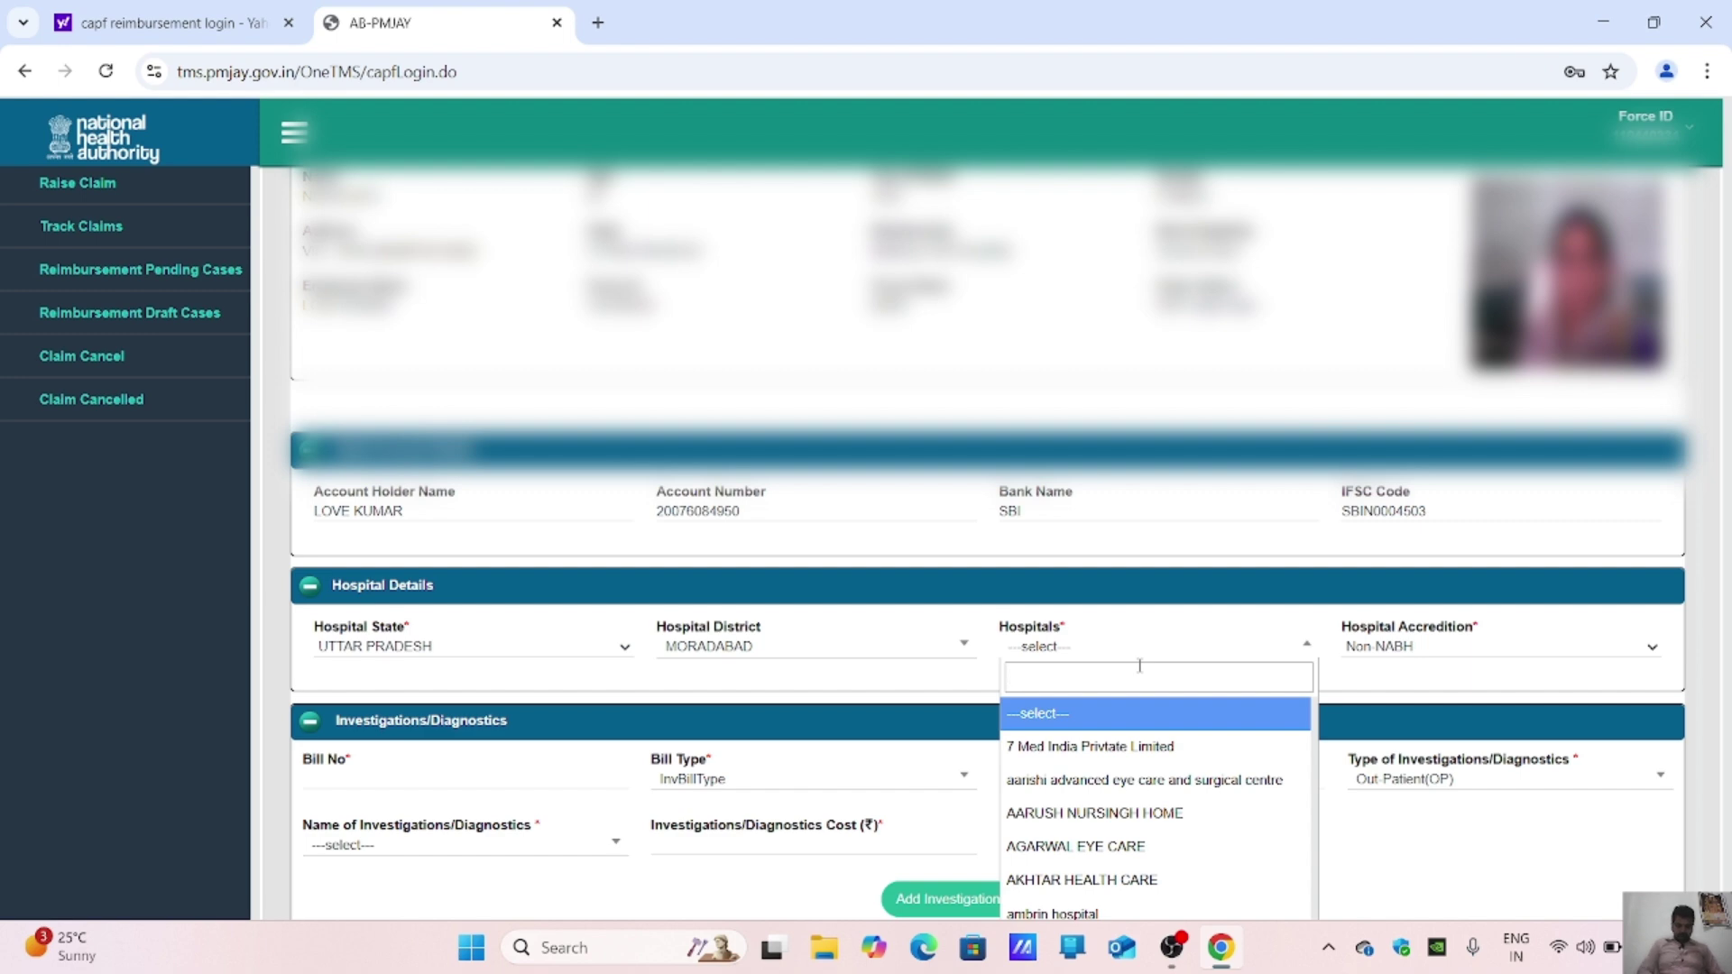
text(other)
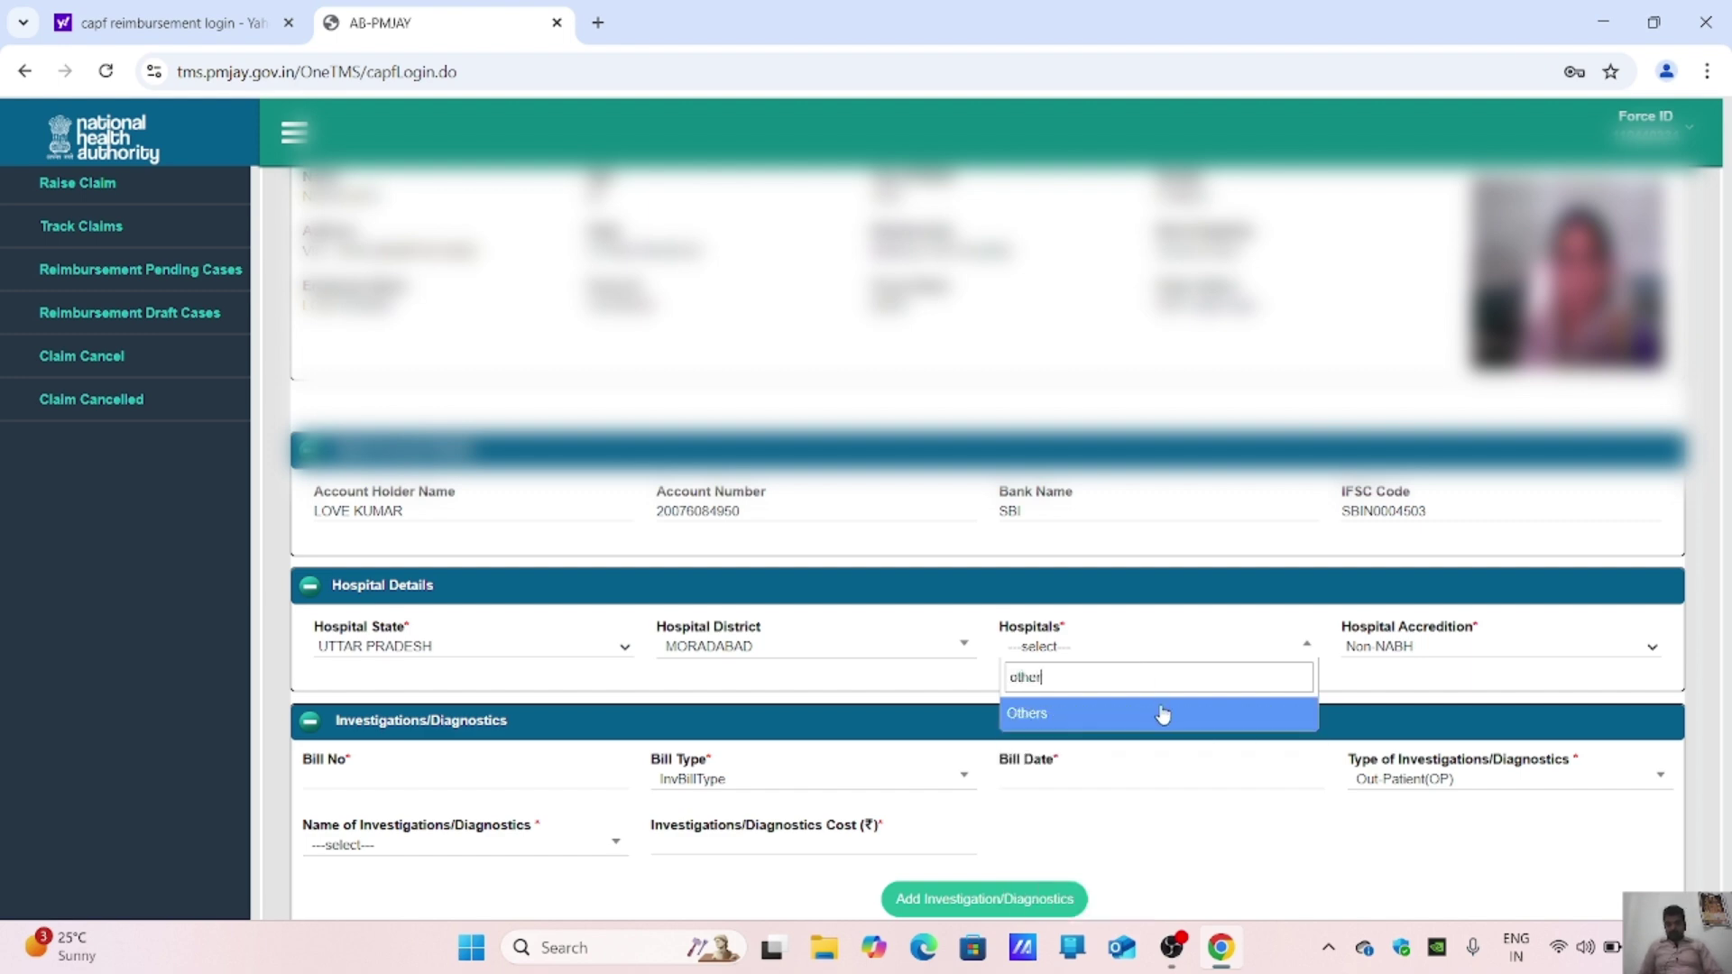
click(1163, 715)
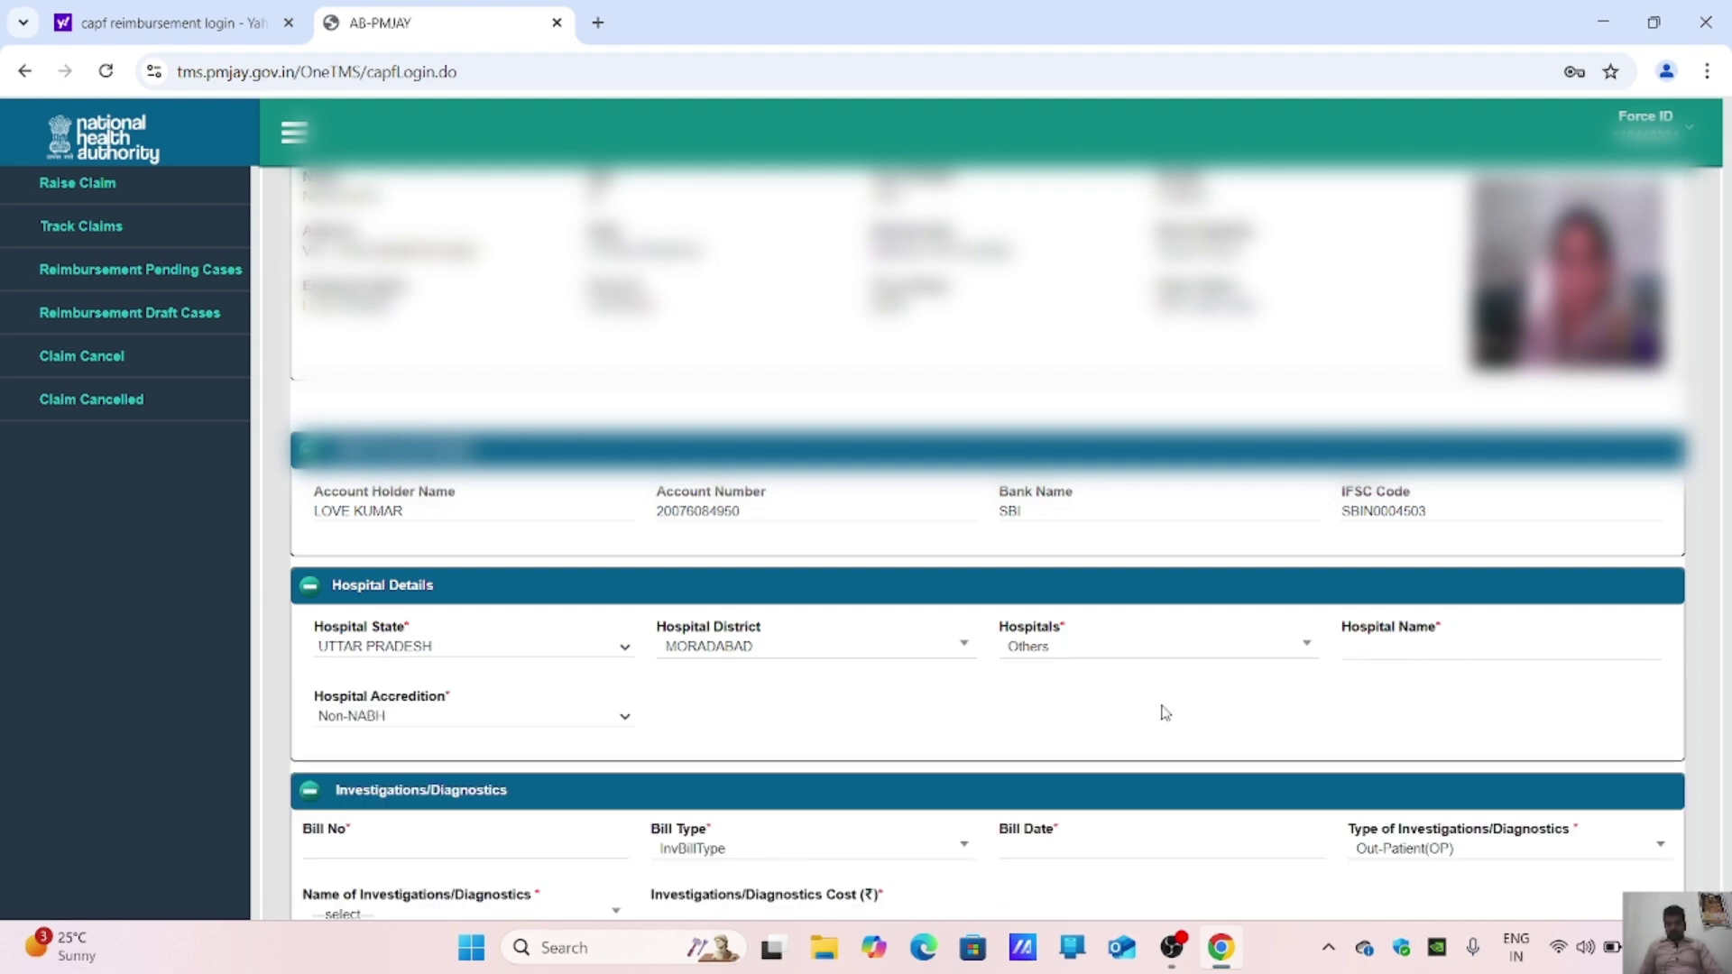
Step: Enter 'SAANVI MULTI SPECIALITY CLINIC' as the hospital name, correcting the misspelled ending
click(1468, 642)
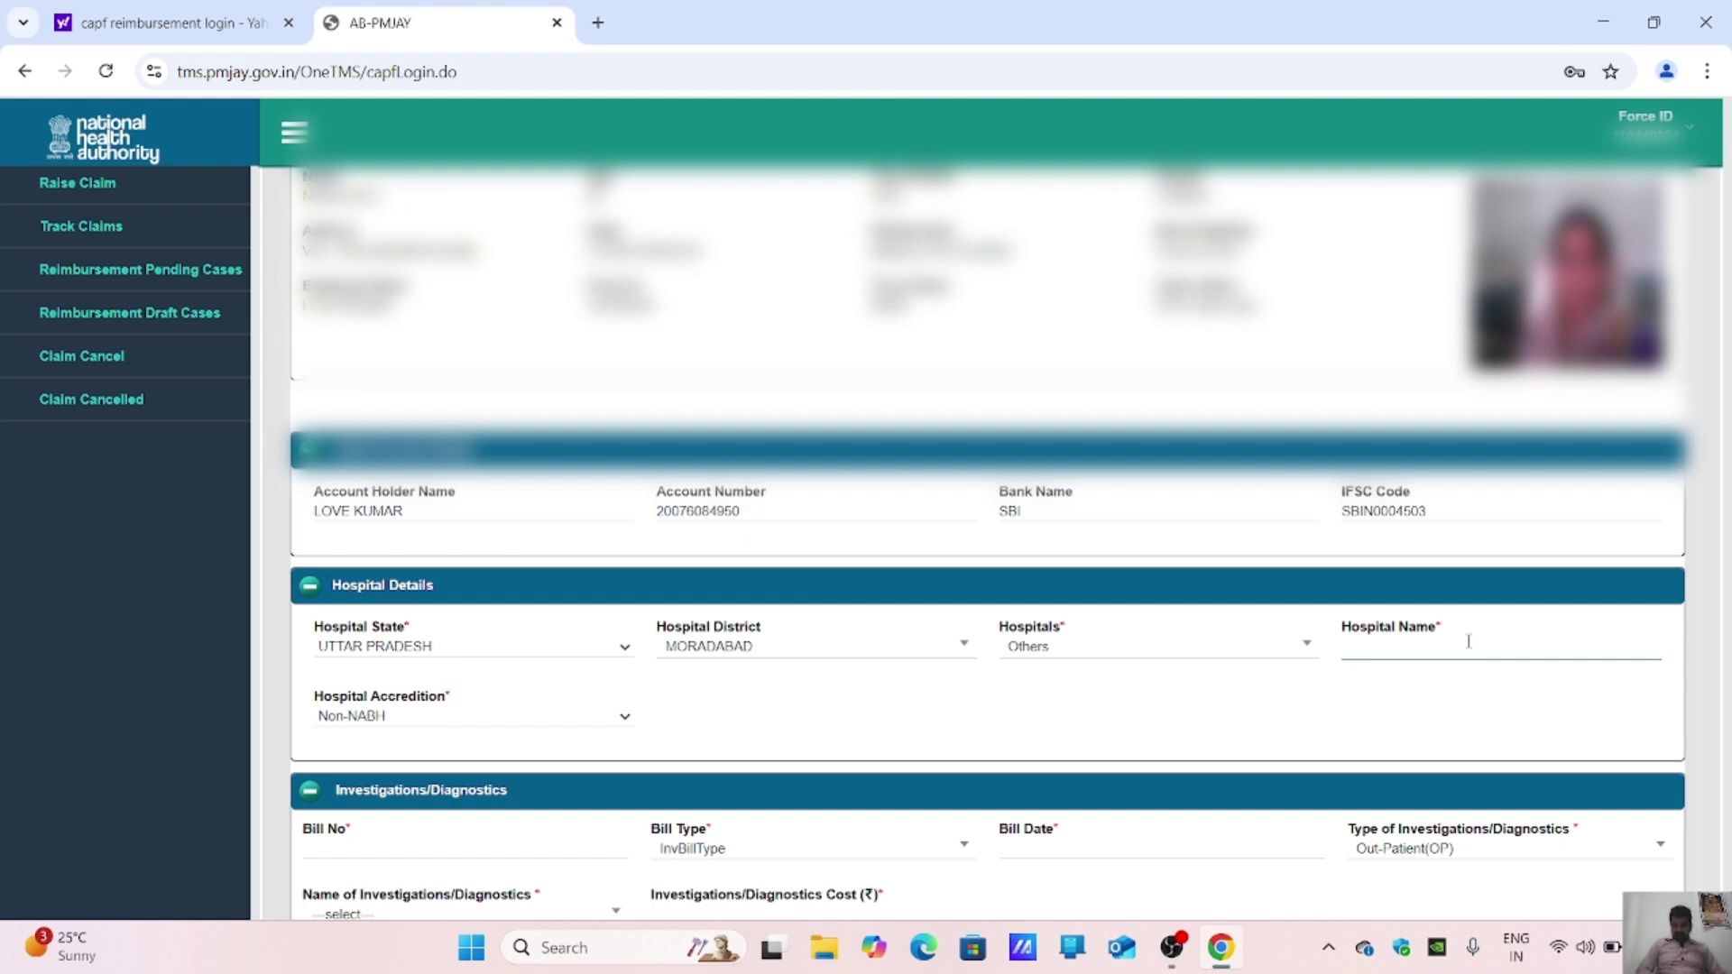
text(SAAN)
text(MULTI S)
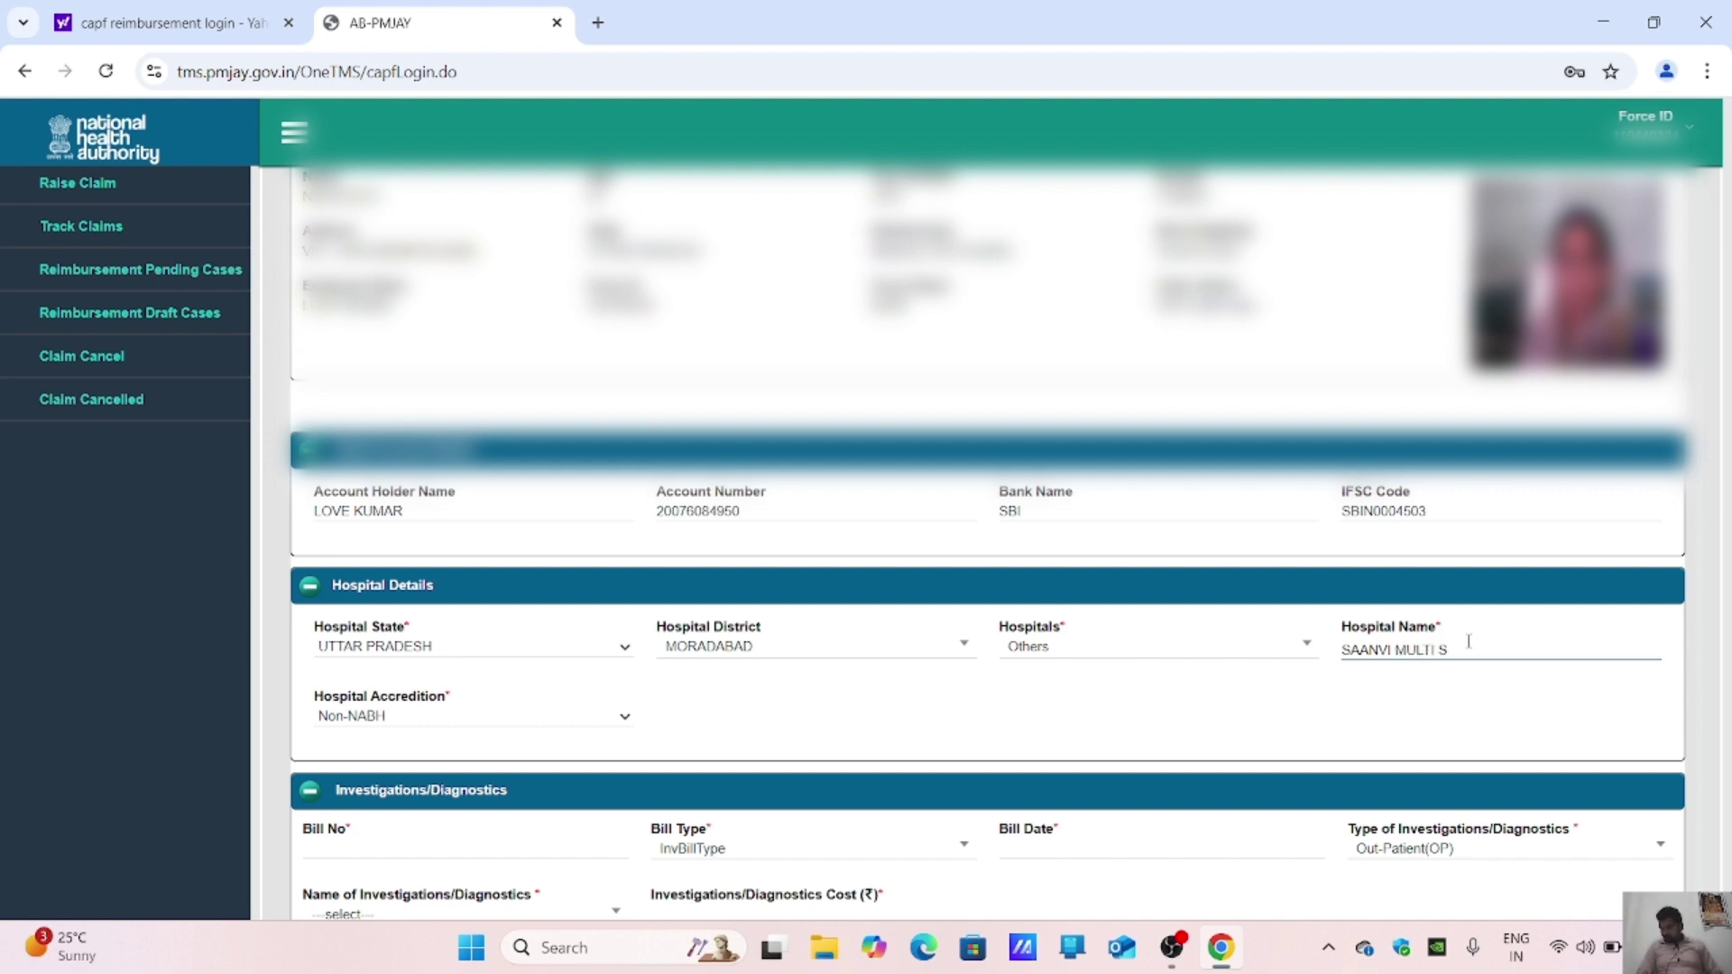
text(PECIALITY C)
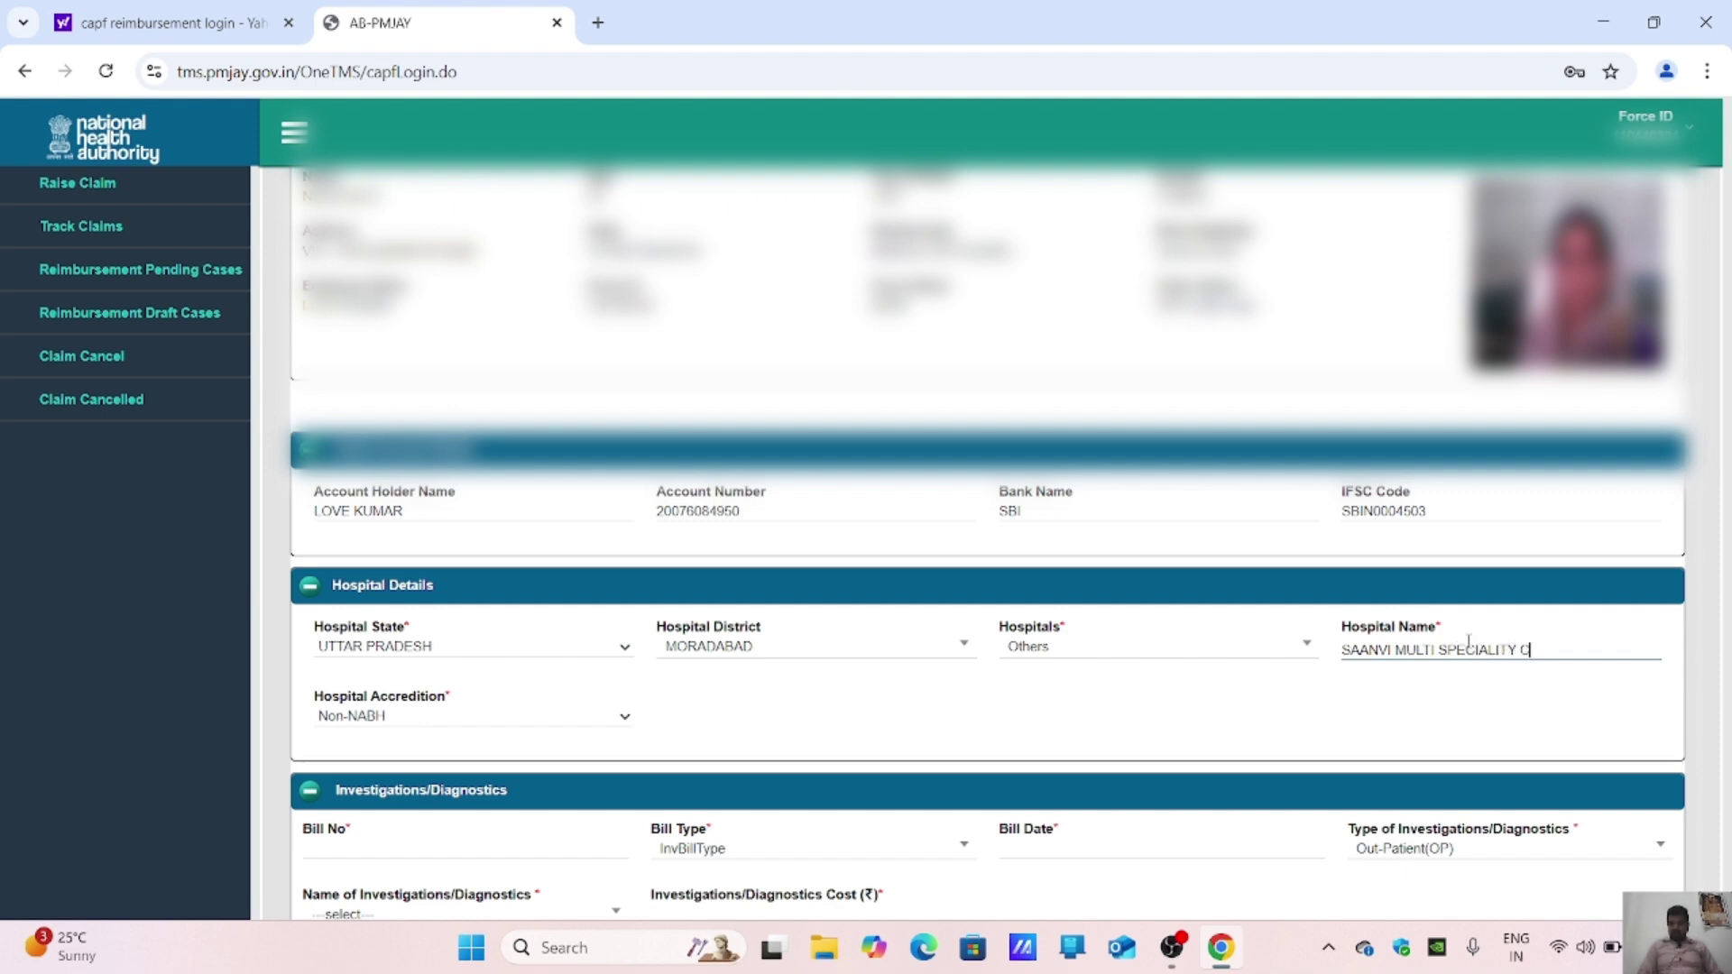
text(LICNIC)
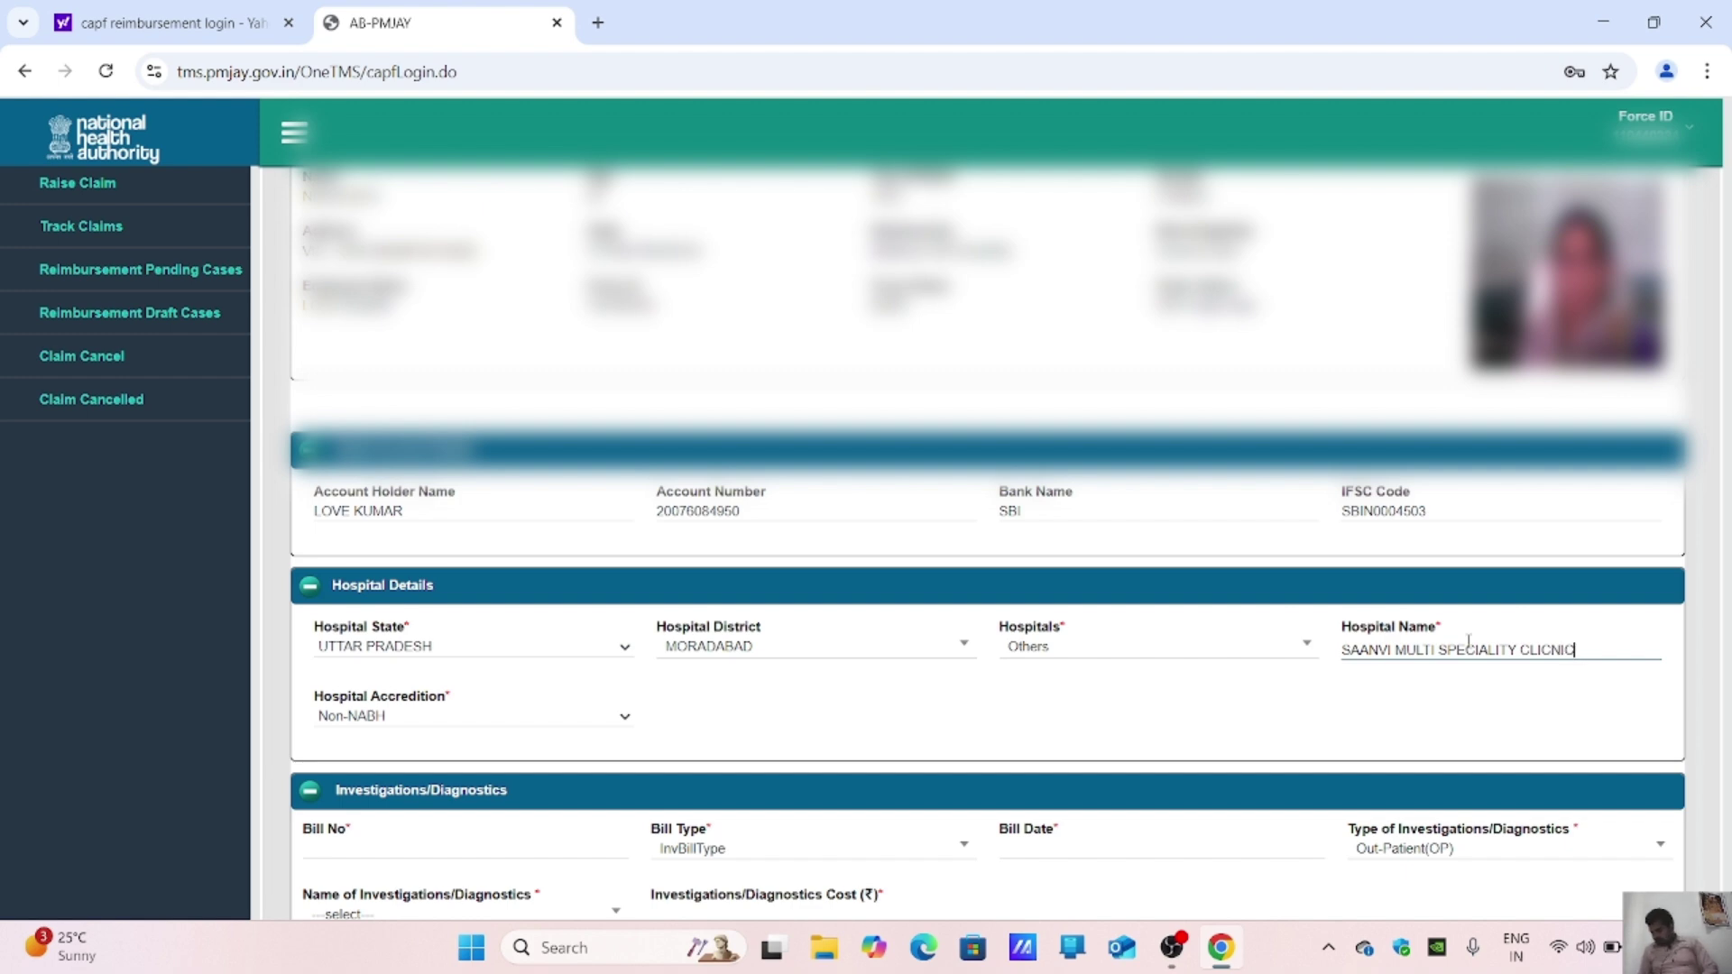
key(BackSpace)
key(BackSpace)
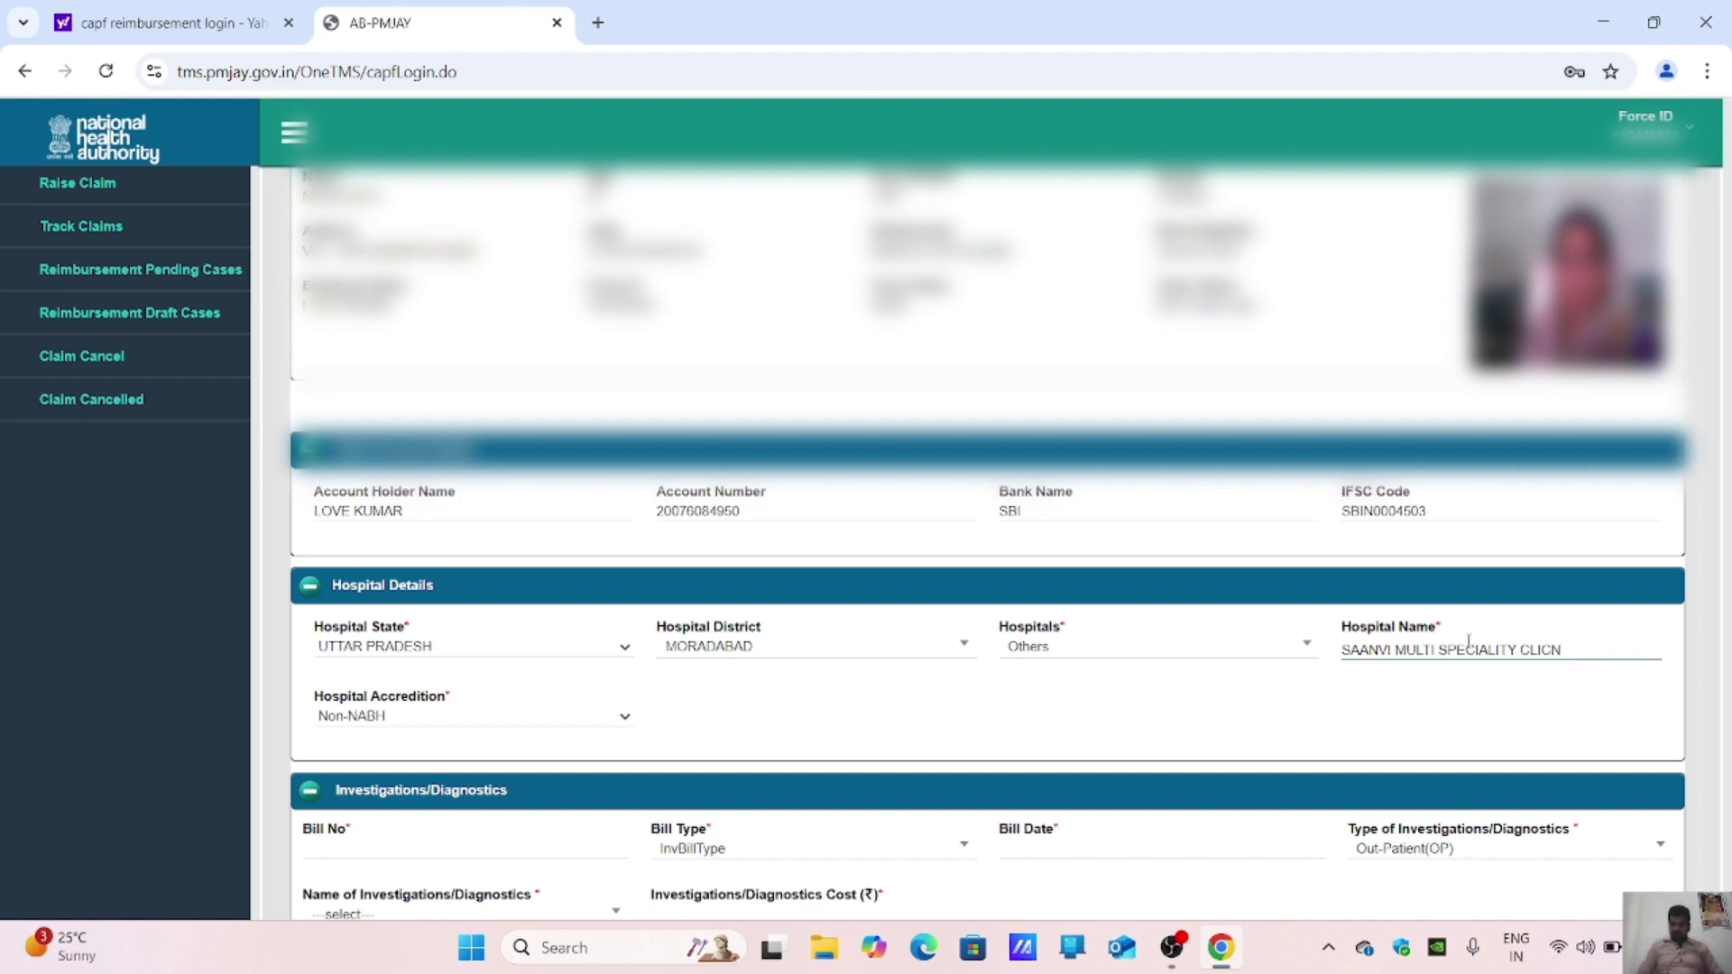
key(BackSpace)
key(BackSpace)
text(NI)
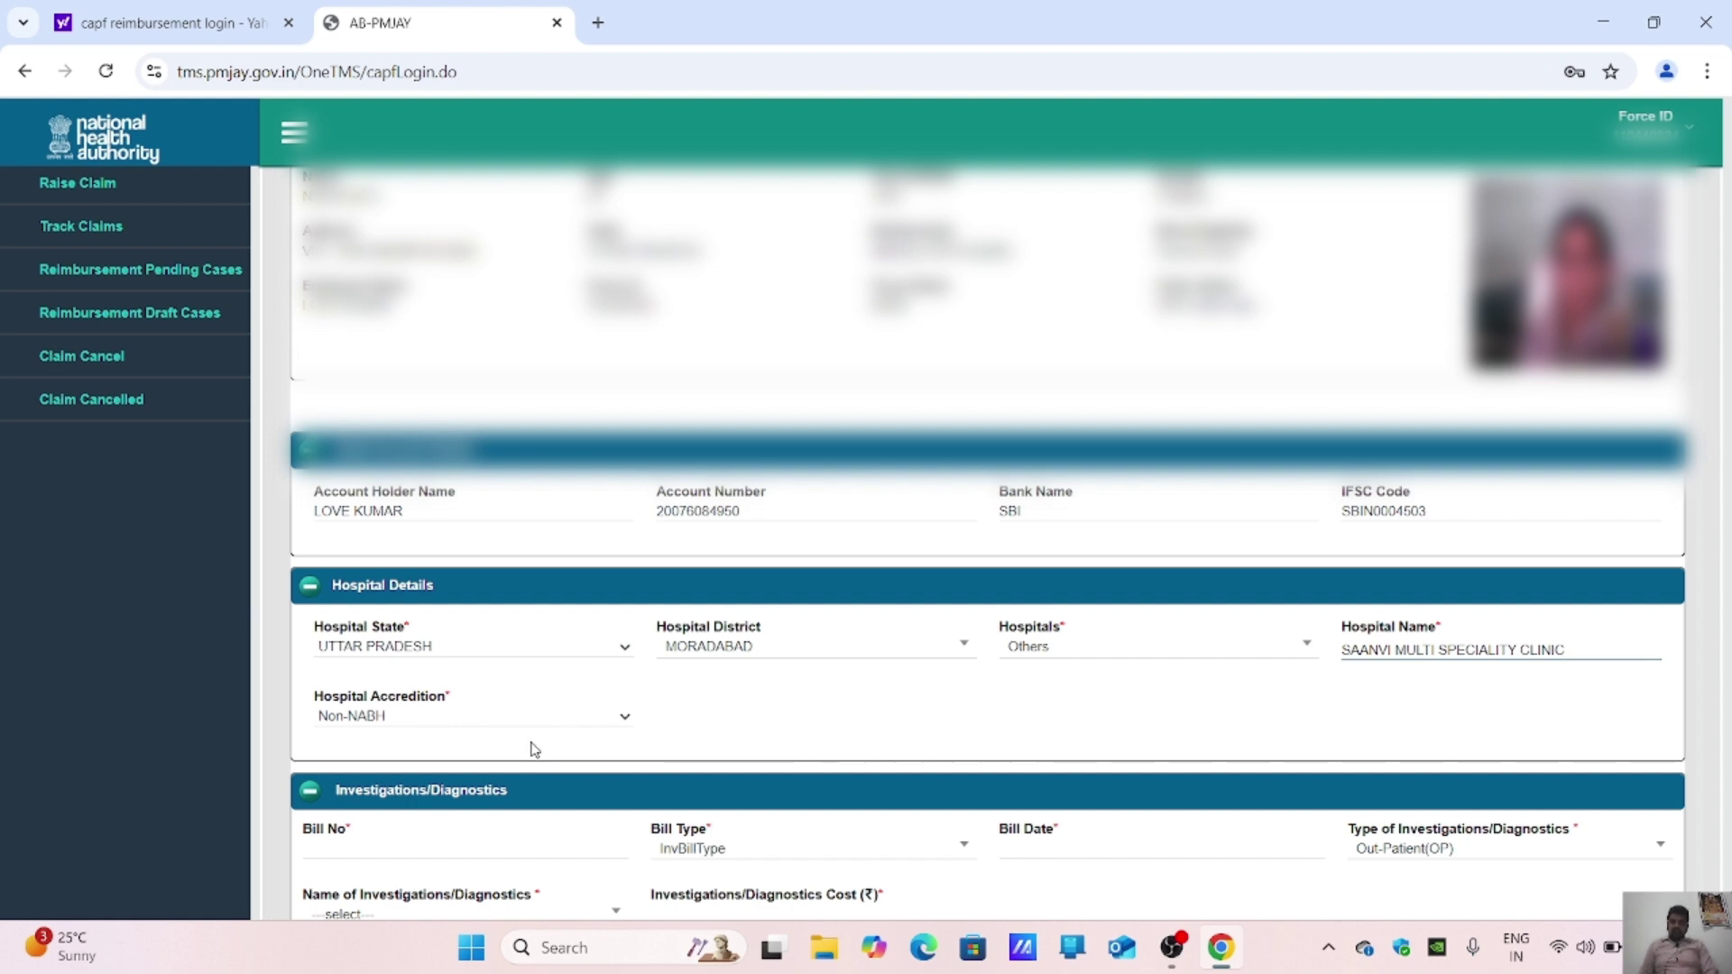
Step: Keep Non-NABH accreditation and move down to the investigation Bill No. field
click(541, 726)
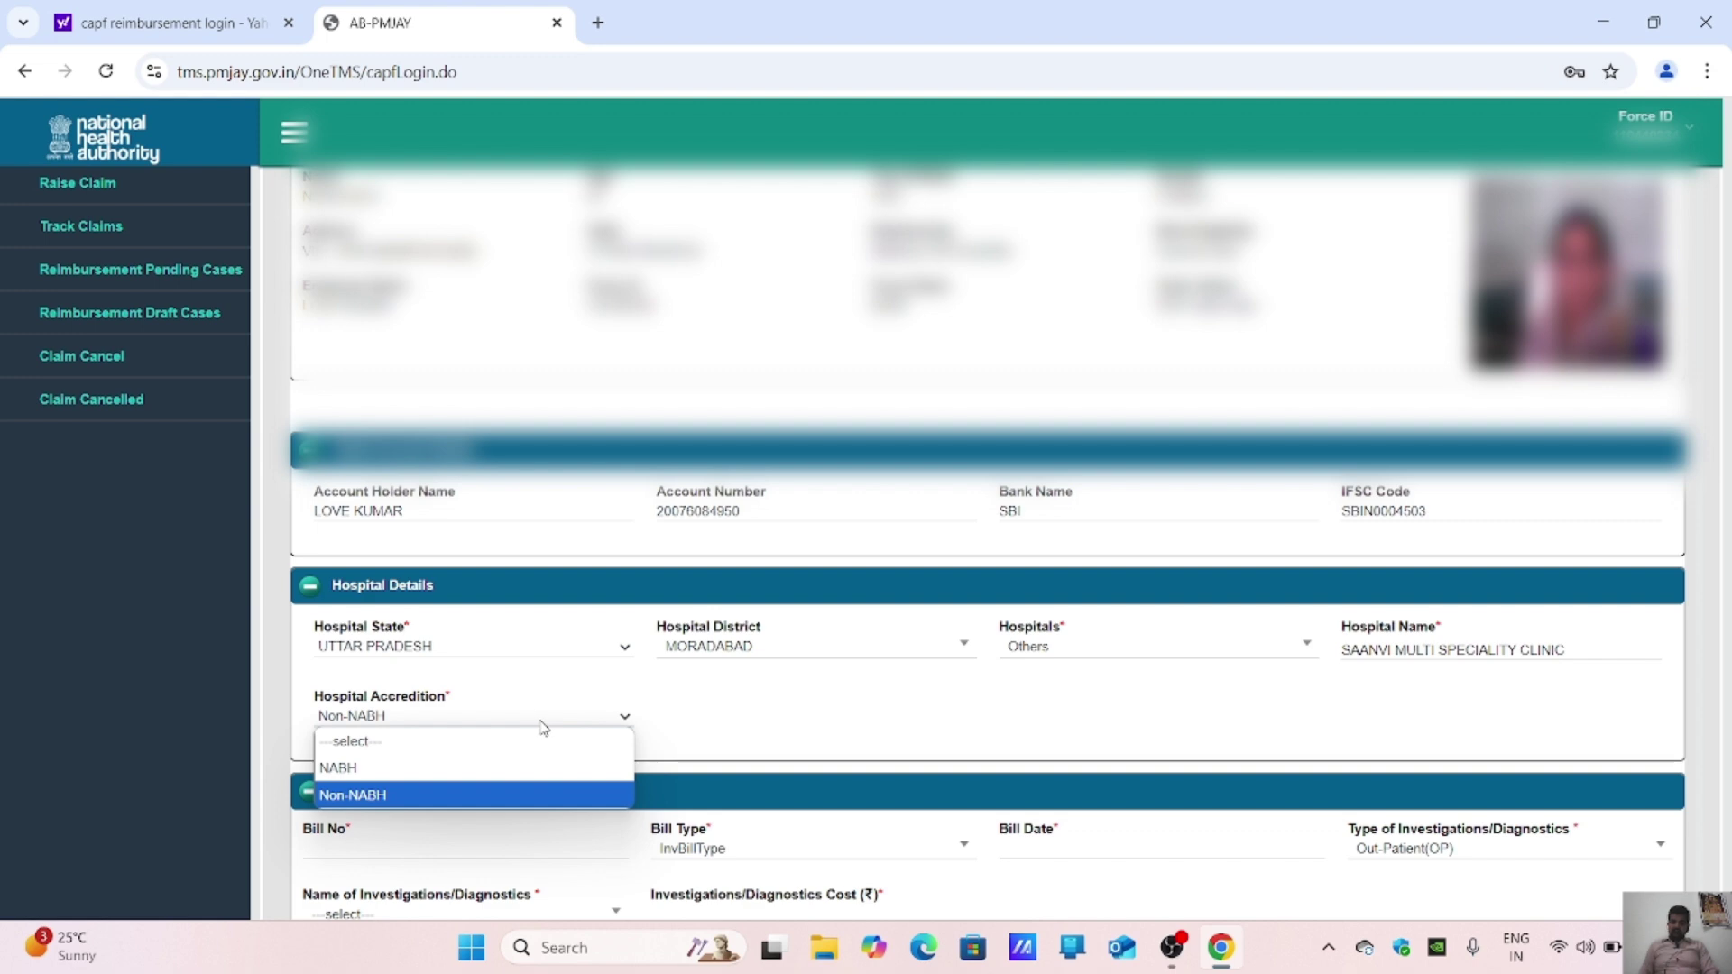
click(560, 719)
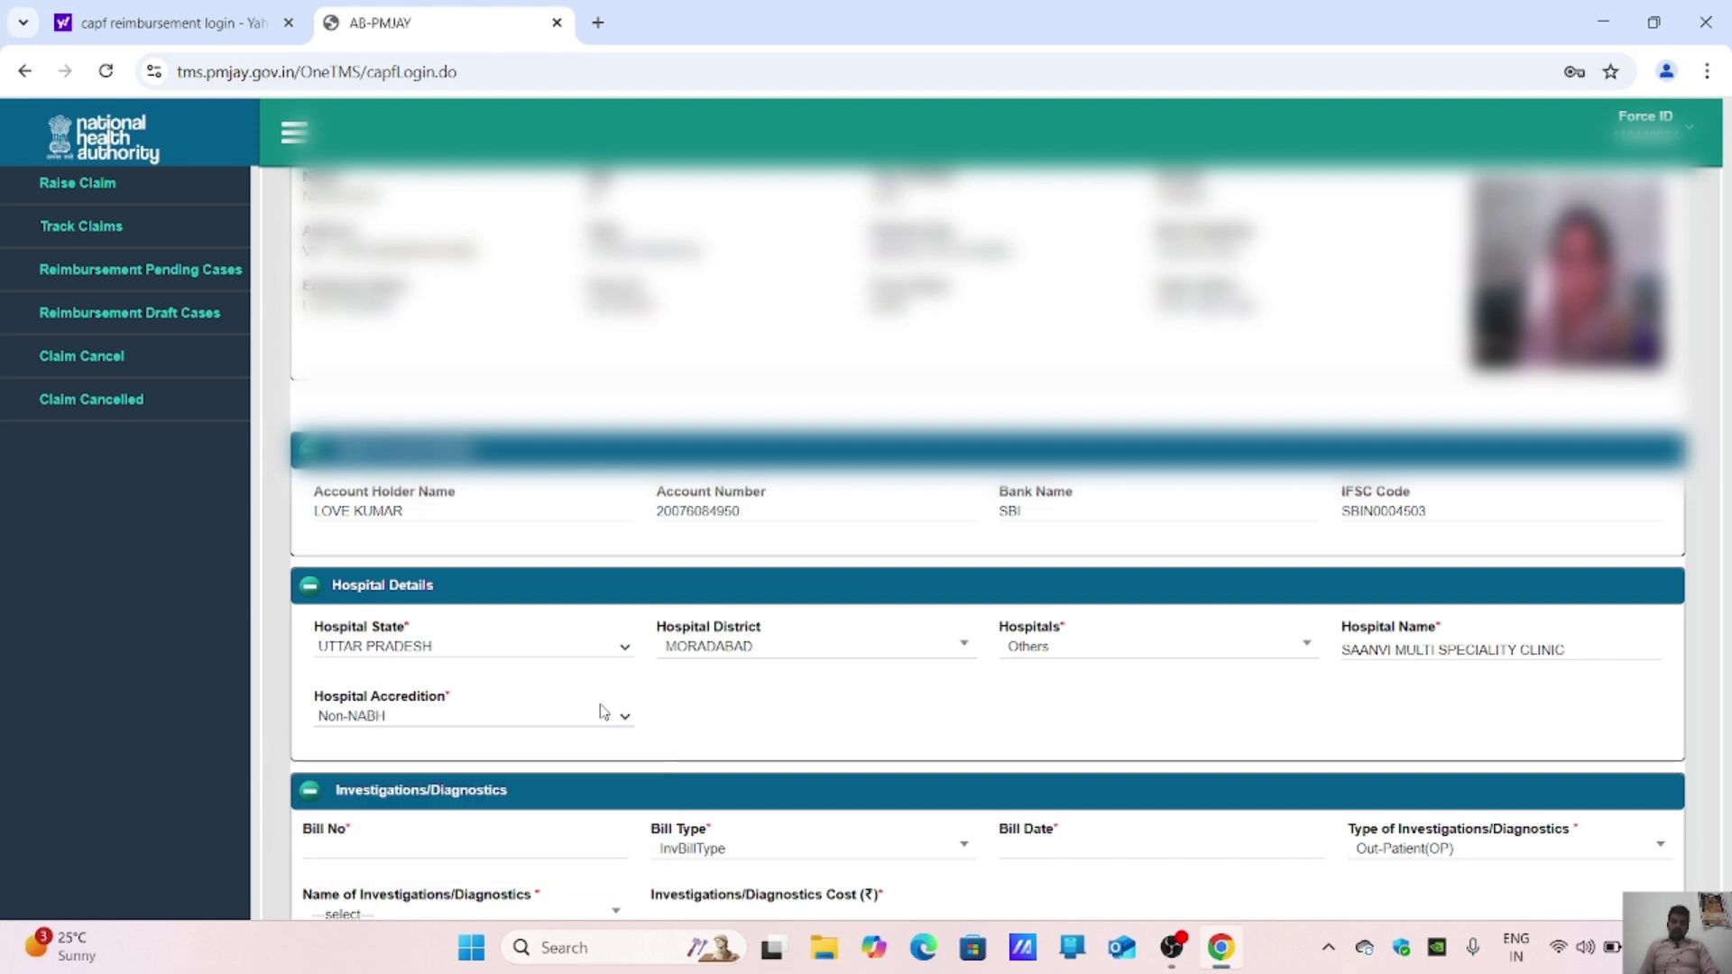
scroll(685, 699, down, 1)
scroll(686, 699, down, 1)
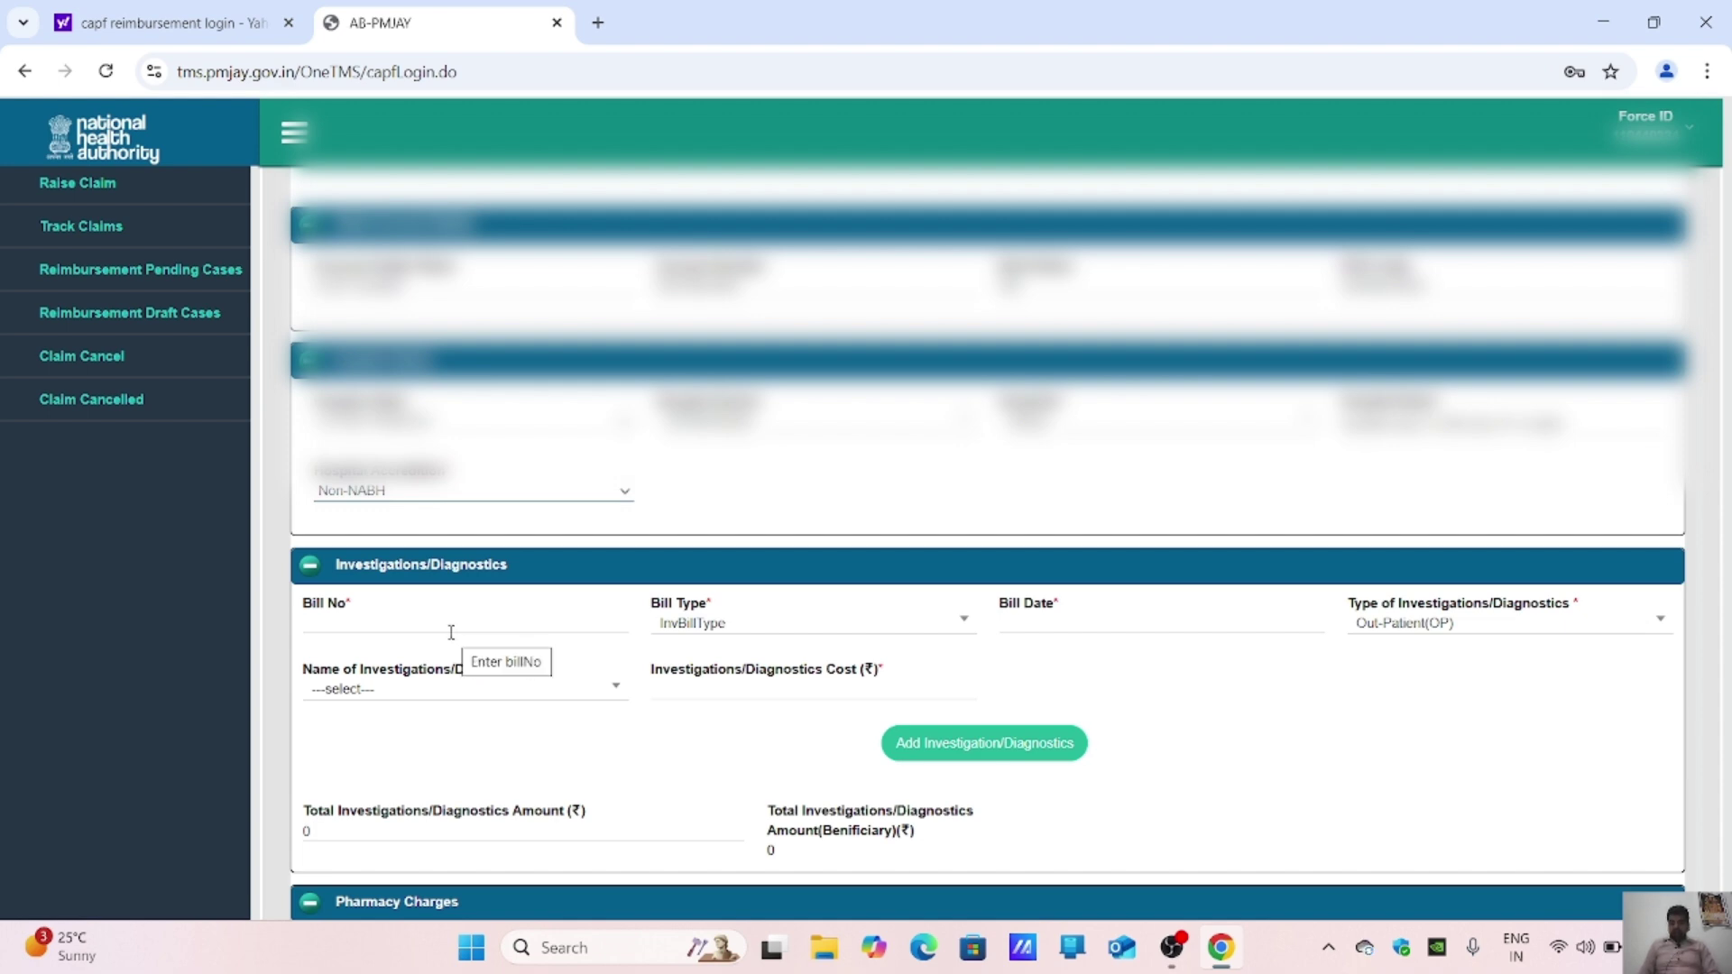
scroll(451, 631, down, 1)
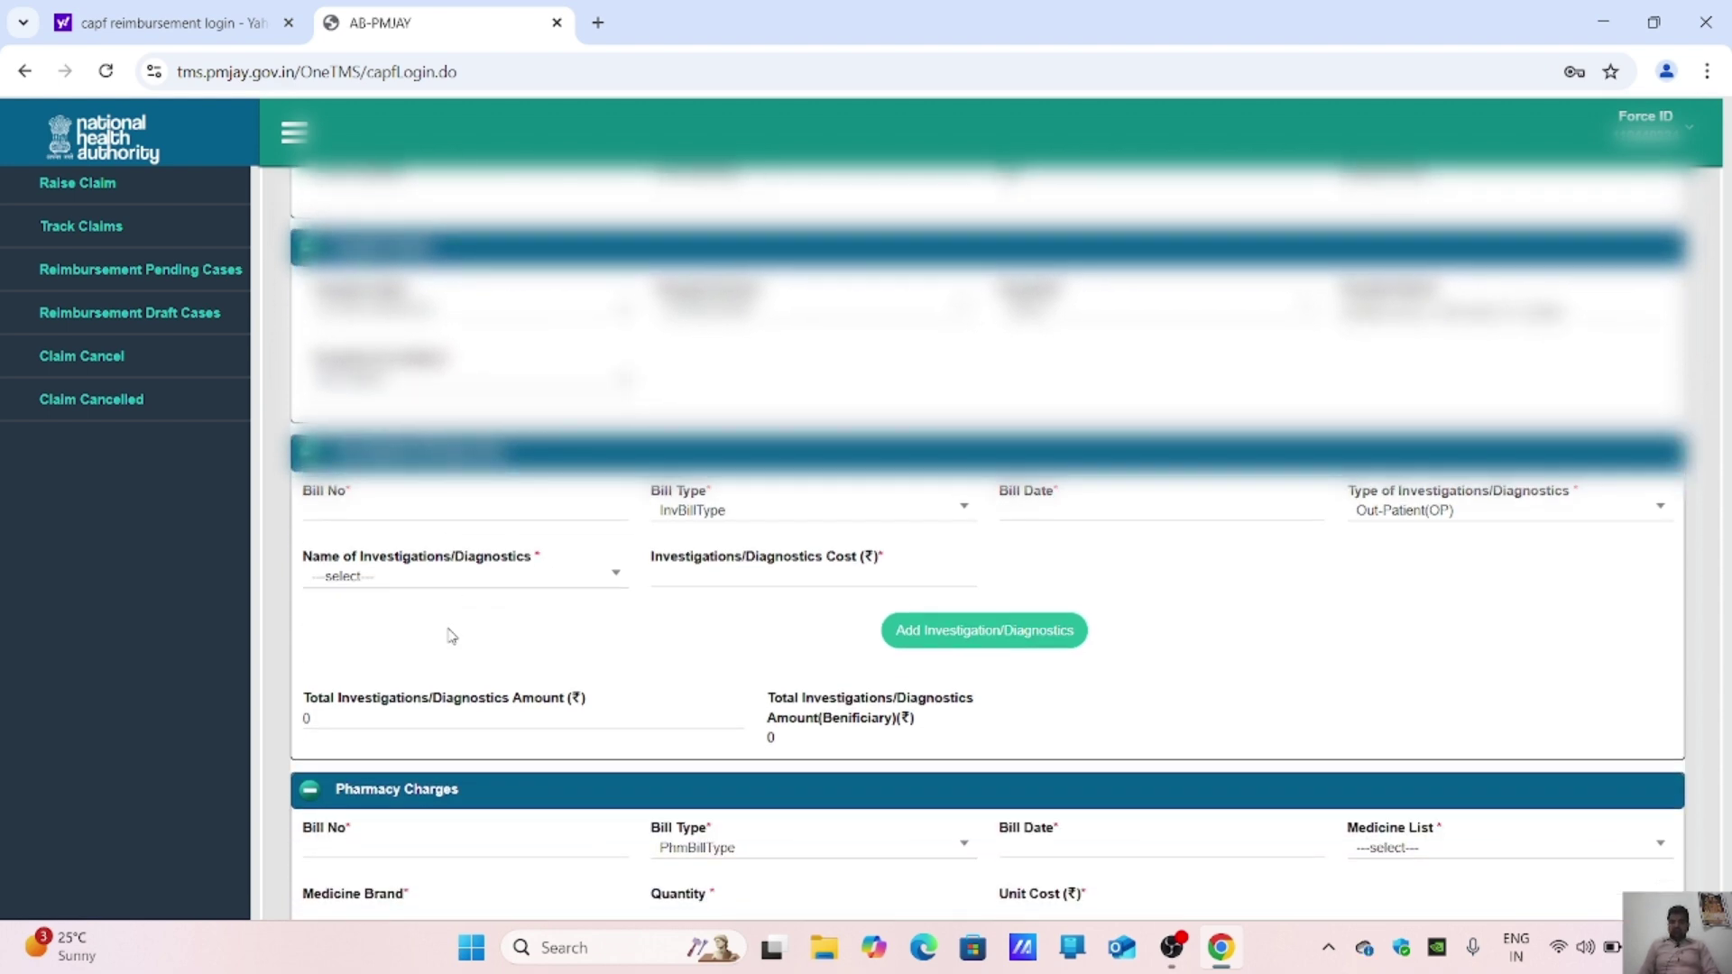
click(372, 509)
Step: Open today's downloaded bills and reports from the Downloads folder as PDFs in Chrome
click(838, 953)
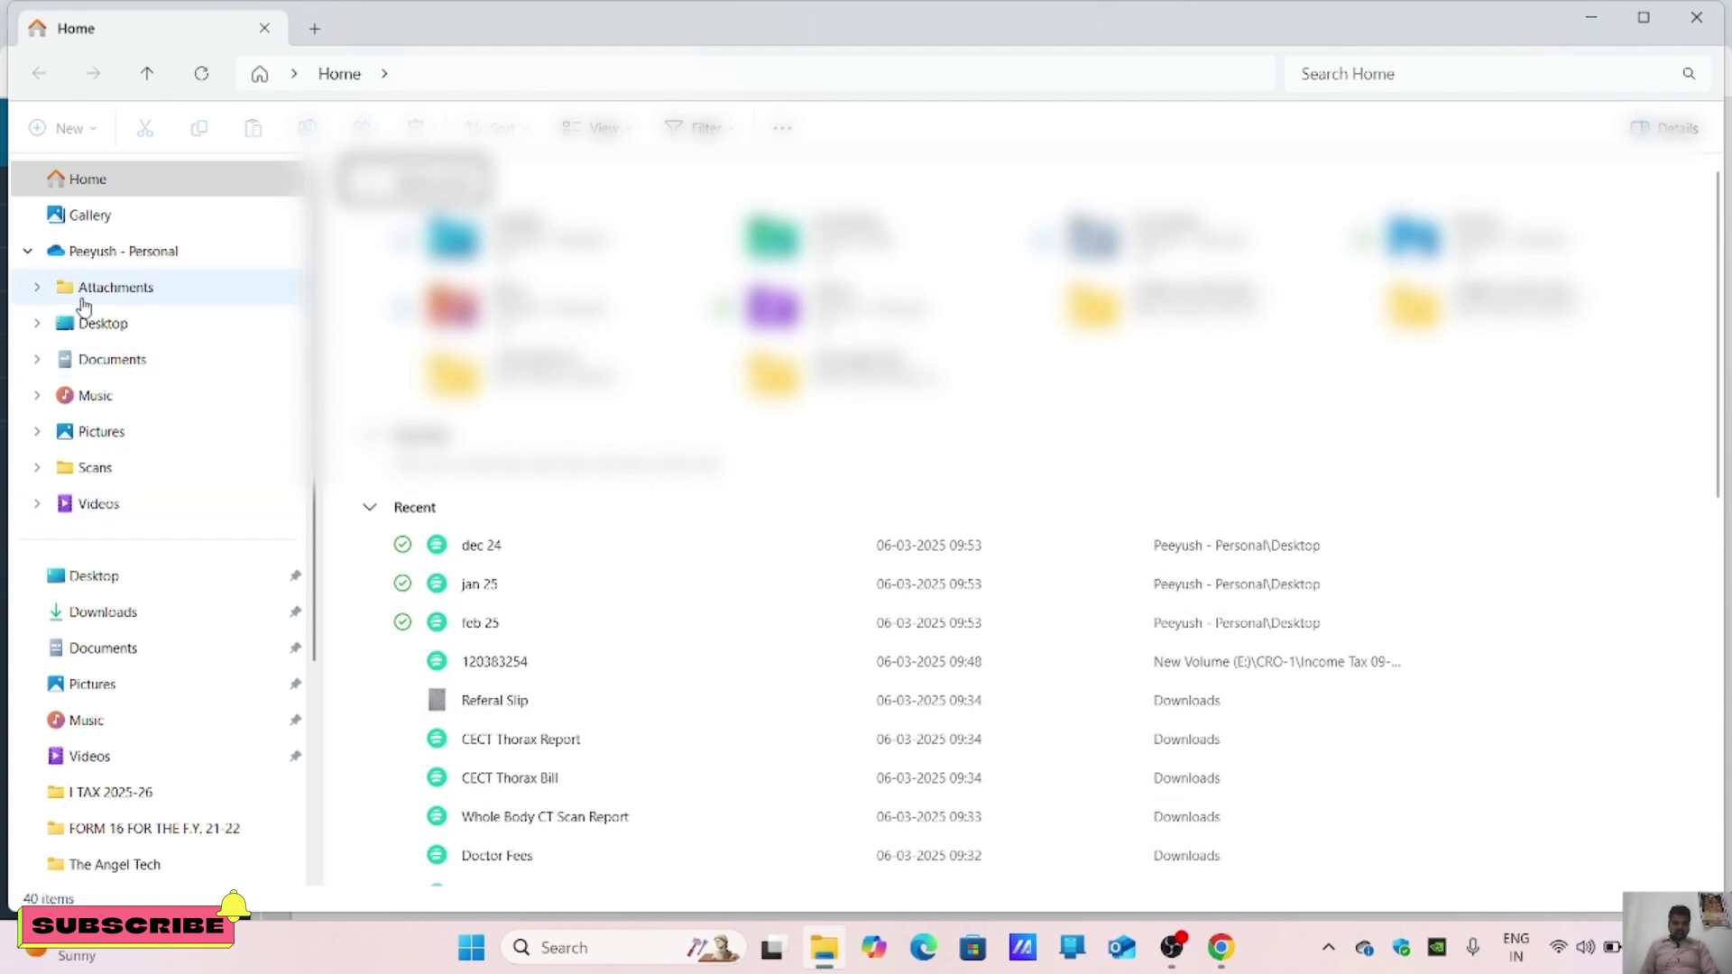
click(143, 617)
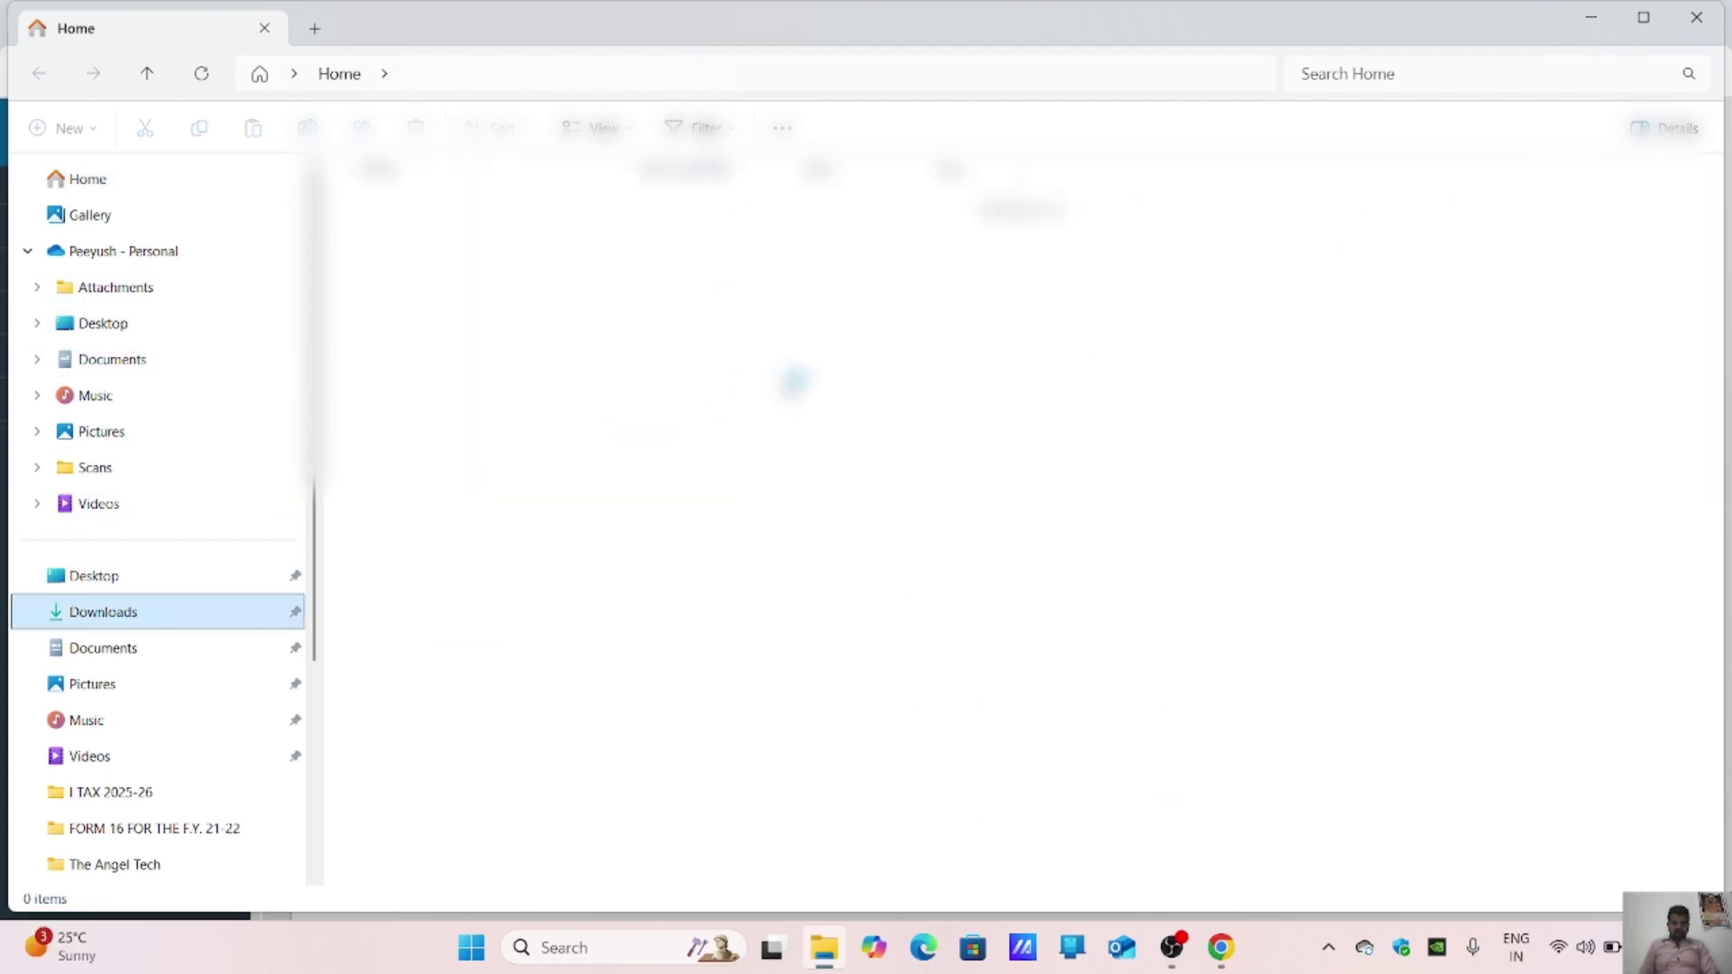
click(440, 271)
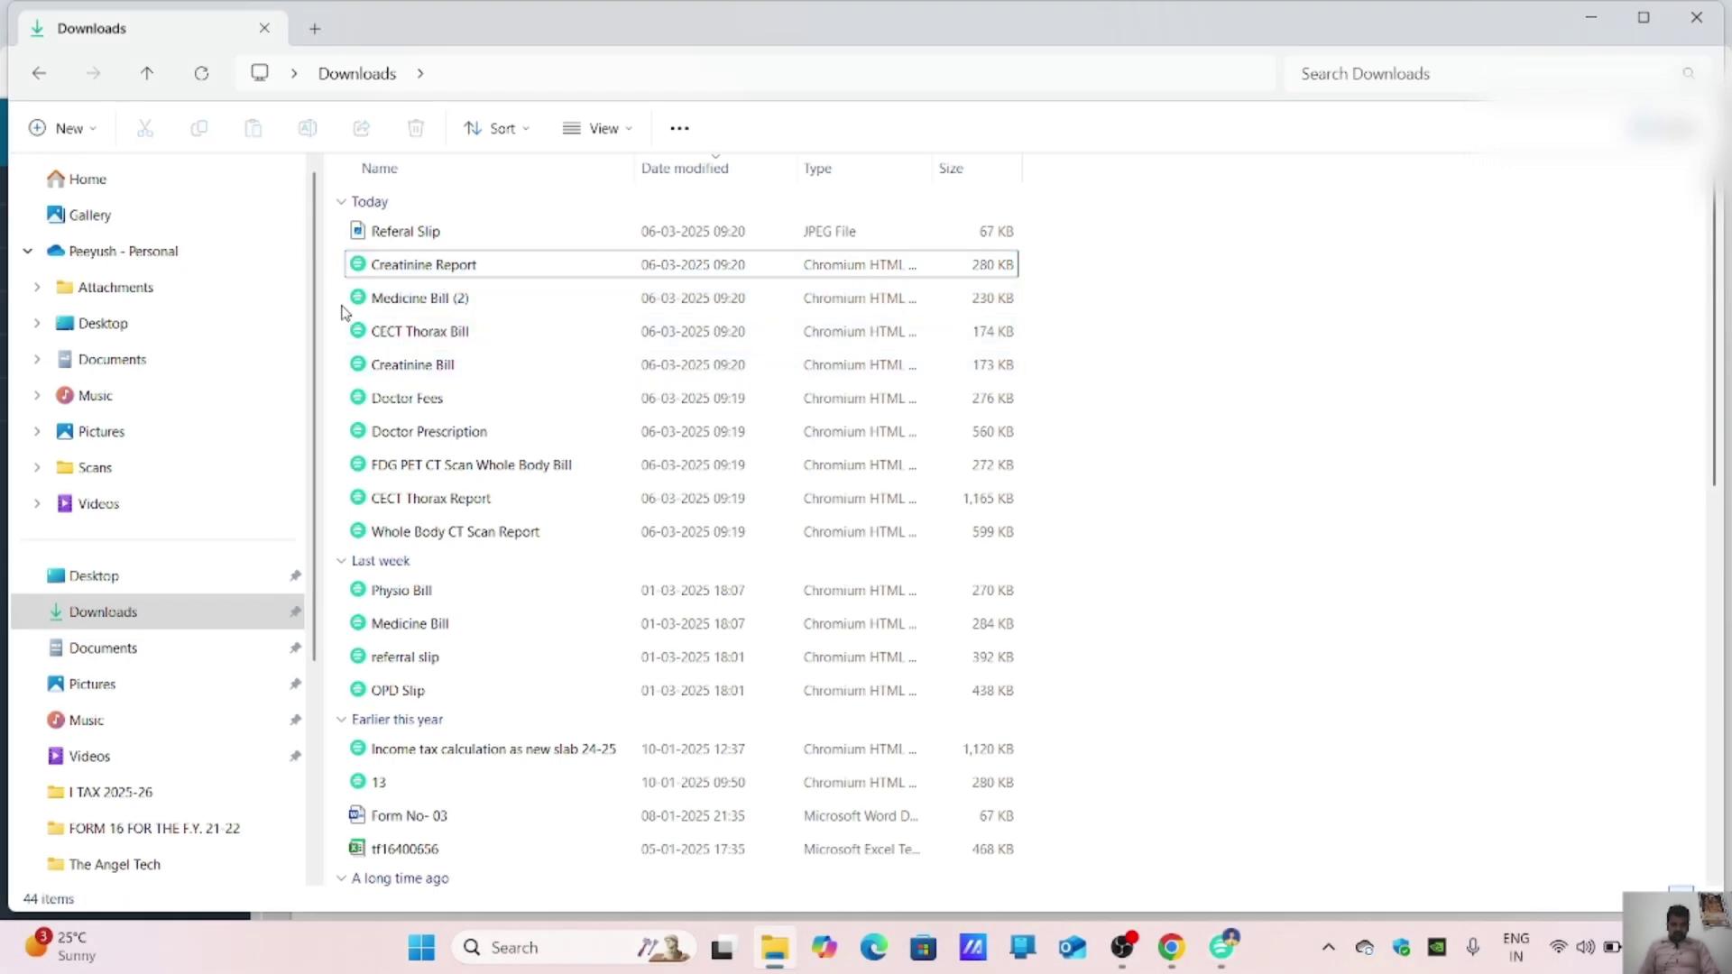
drag(342, 308, 545, 544)
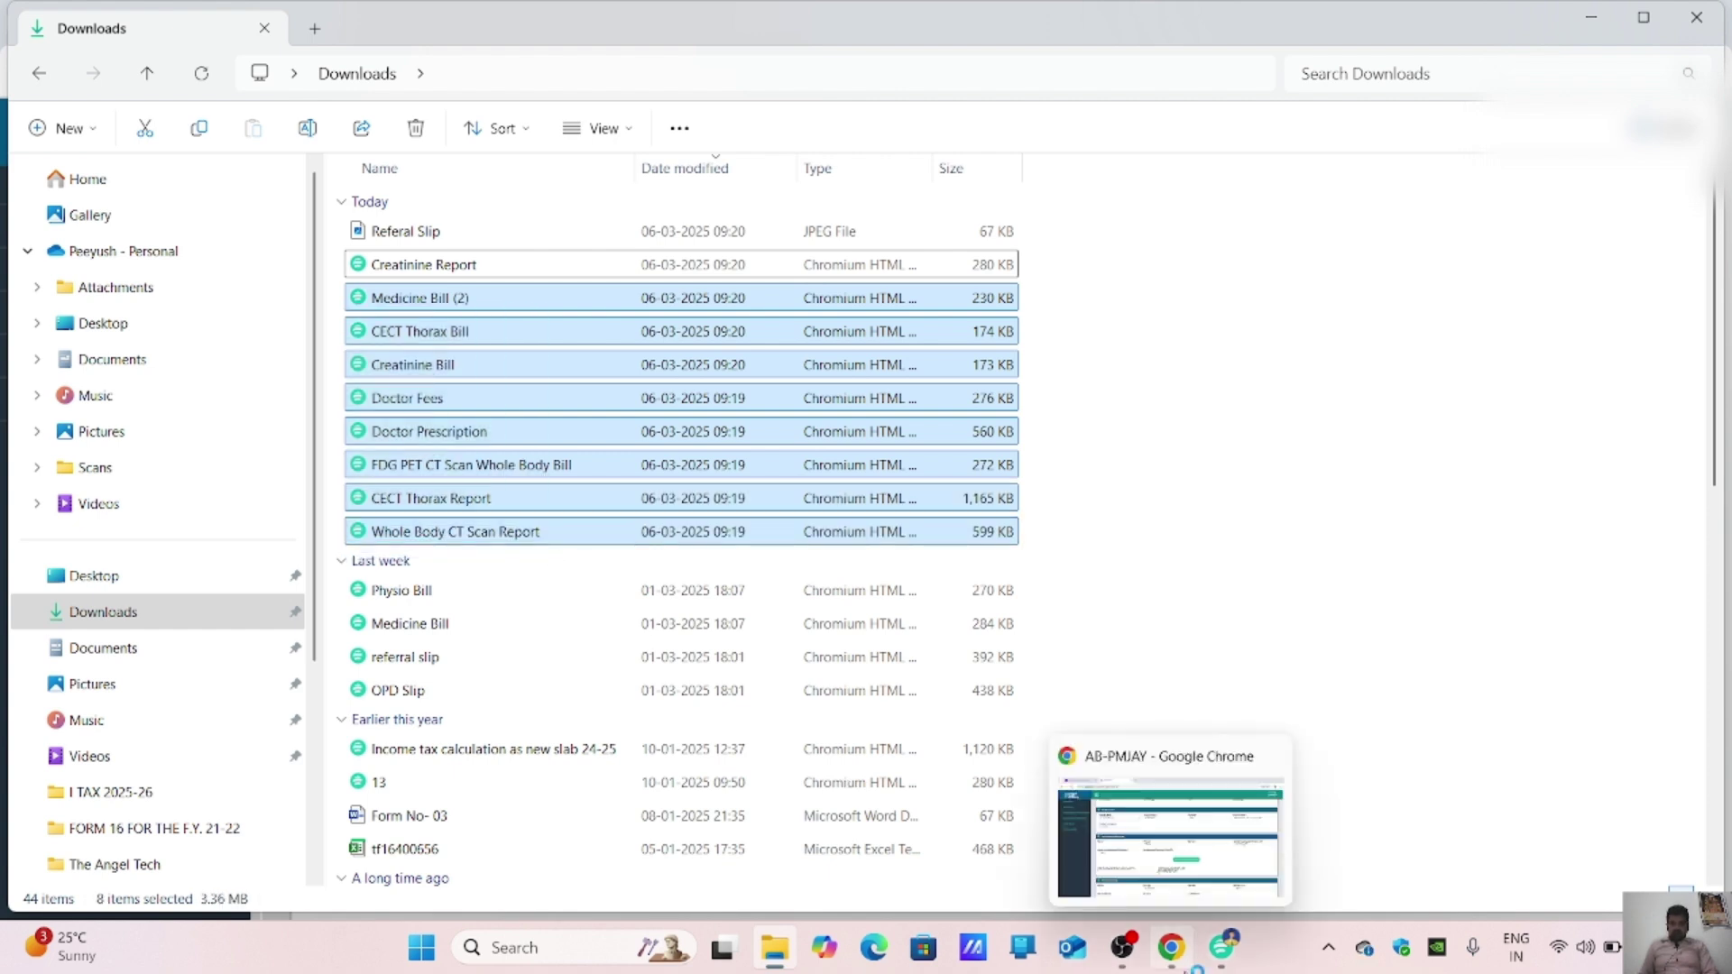
key(Return)
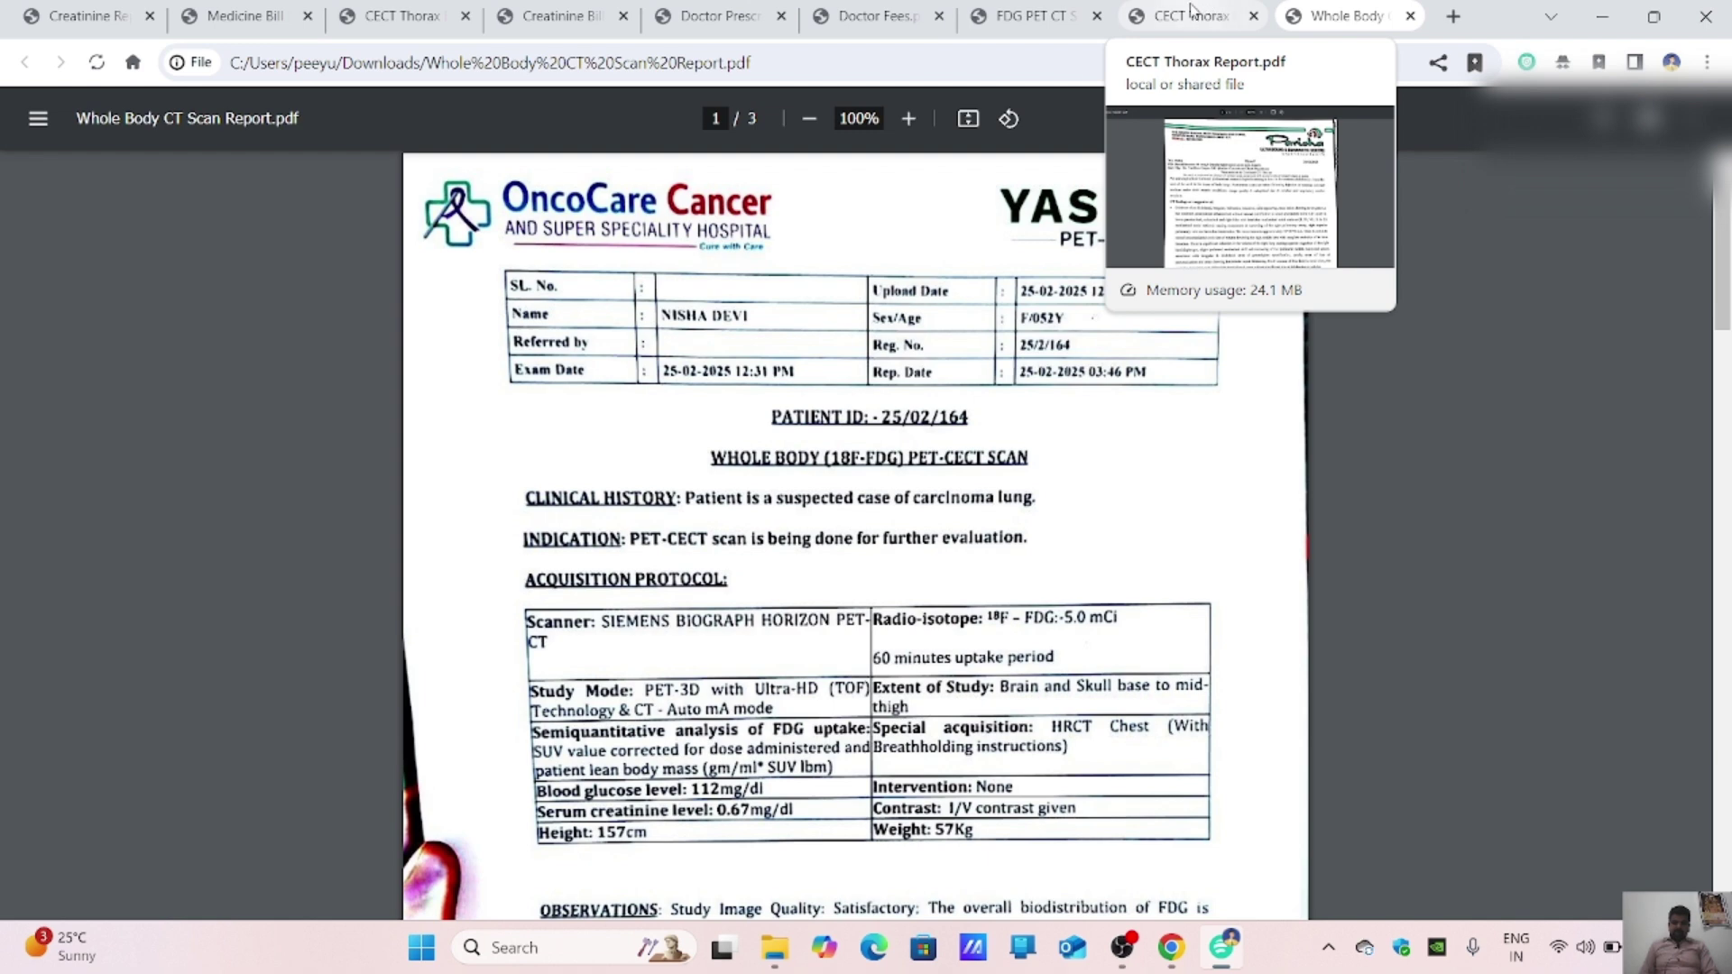
Step: Review the FDG PET CT and Creatinine bill PDFs, then return to the AB-PMJAY claim form
click(1046, 9)
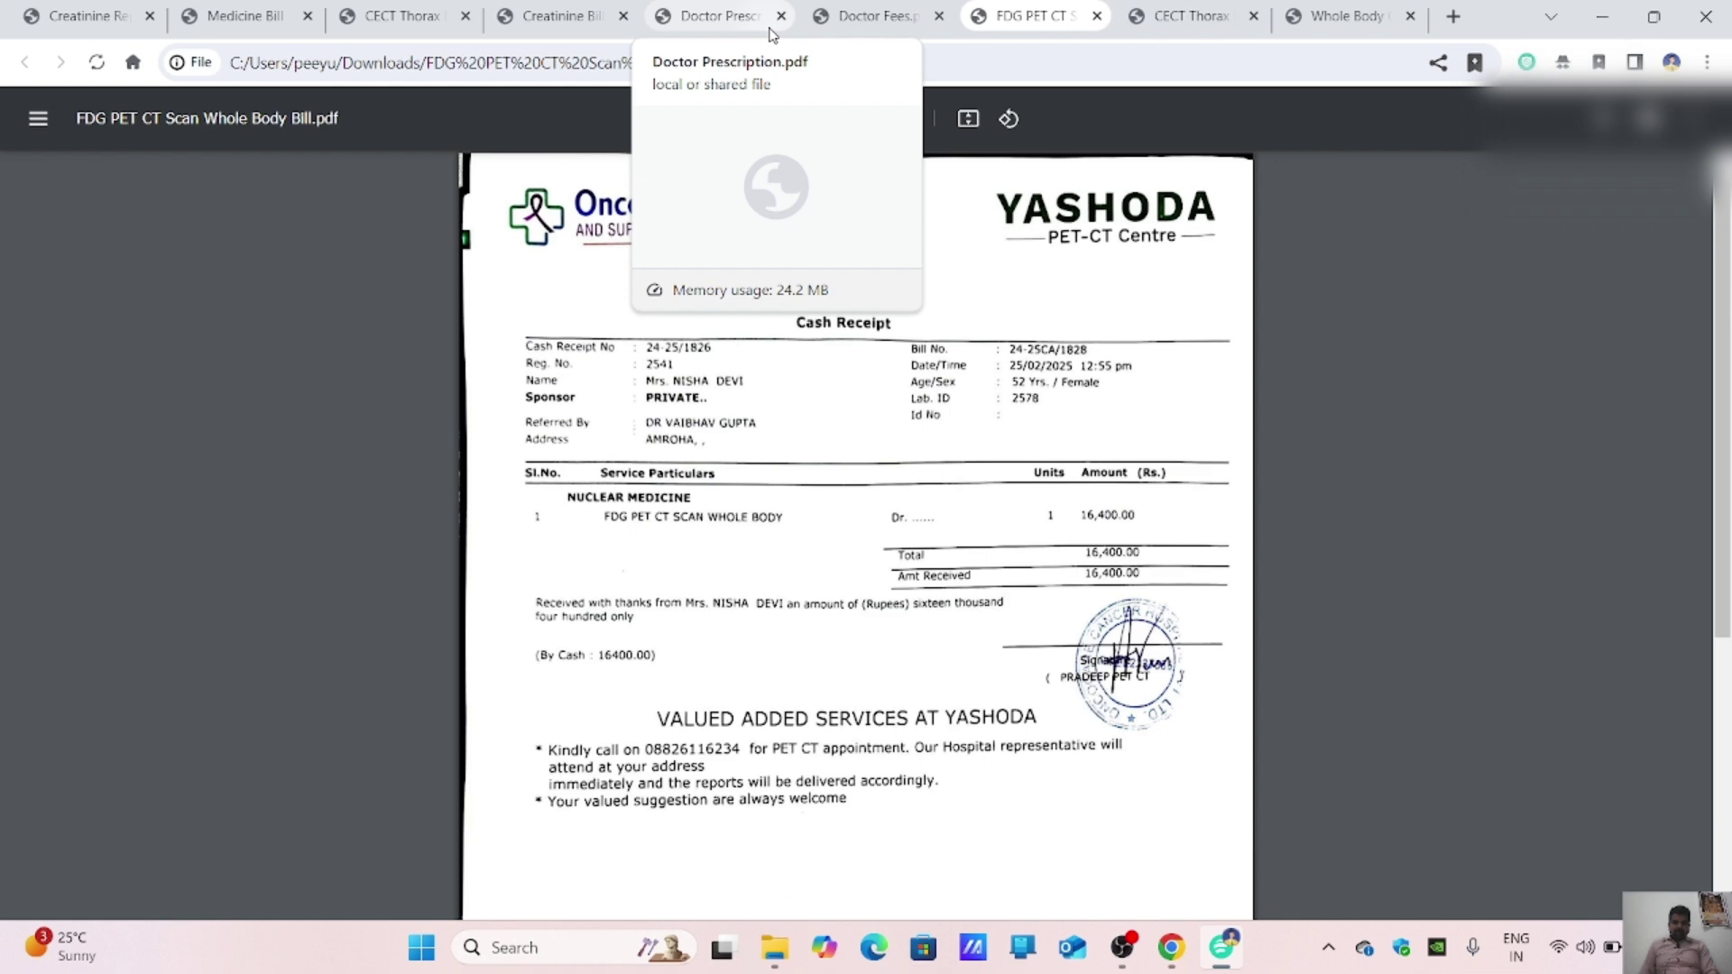
click(523, 14)
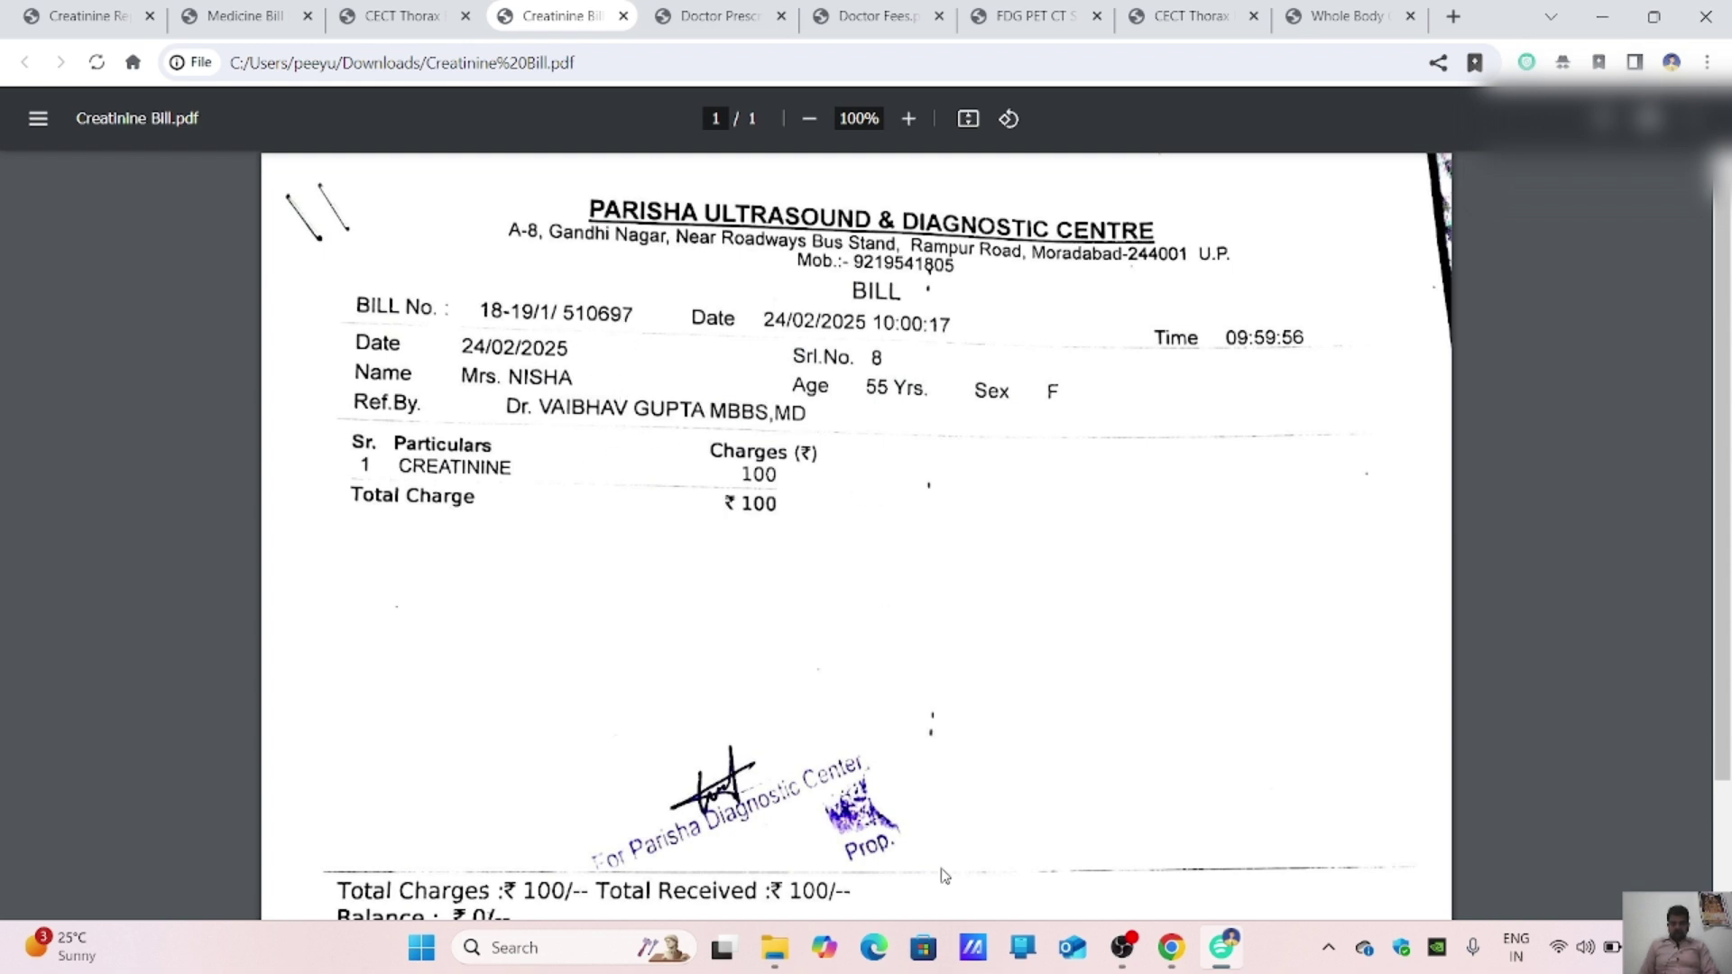
mouse_move(1172, 943)
click(1178, 834)
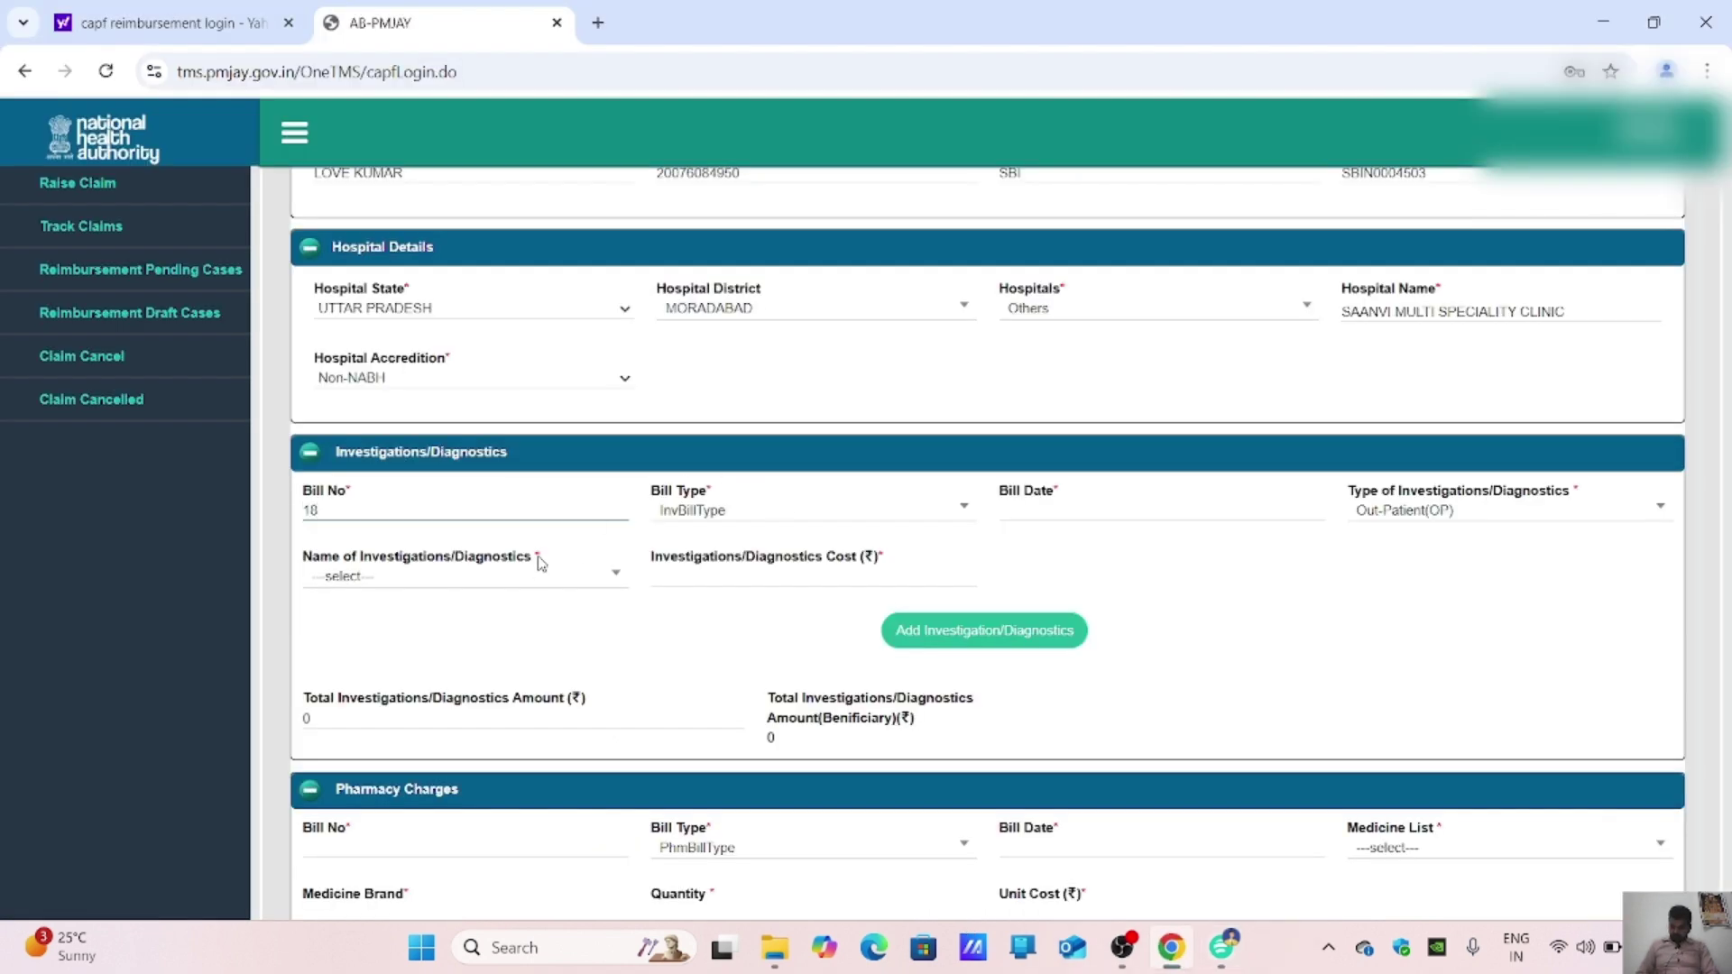
Step: Enter 18-19 as the investigation bill number, checking it against the Creatinine bill
text(18-19/1)
click(1213, 943)
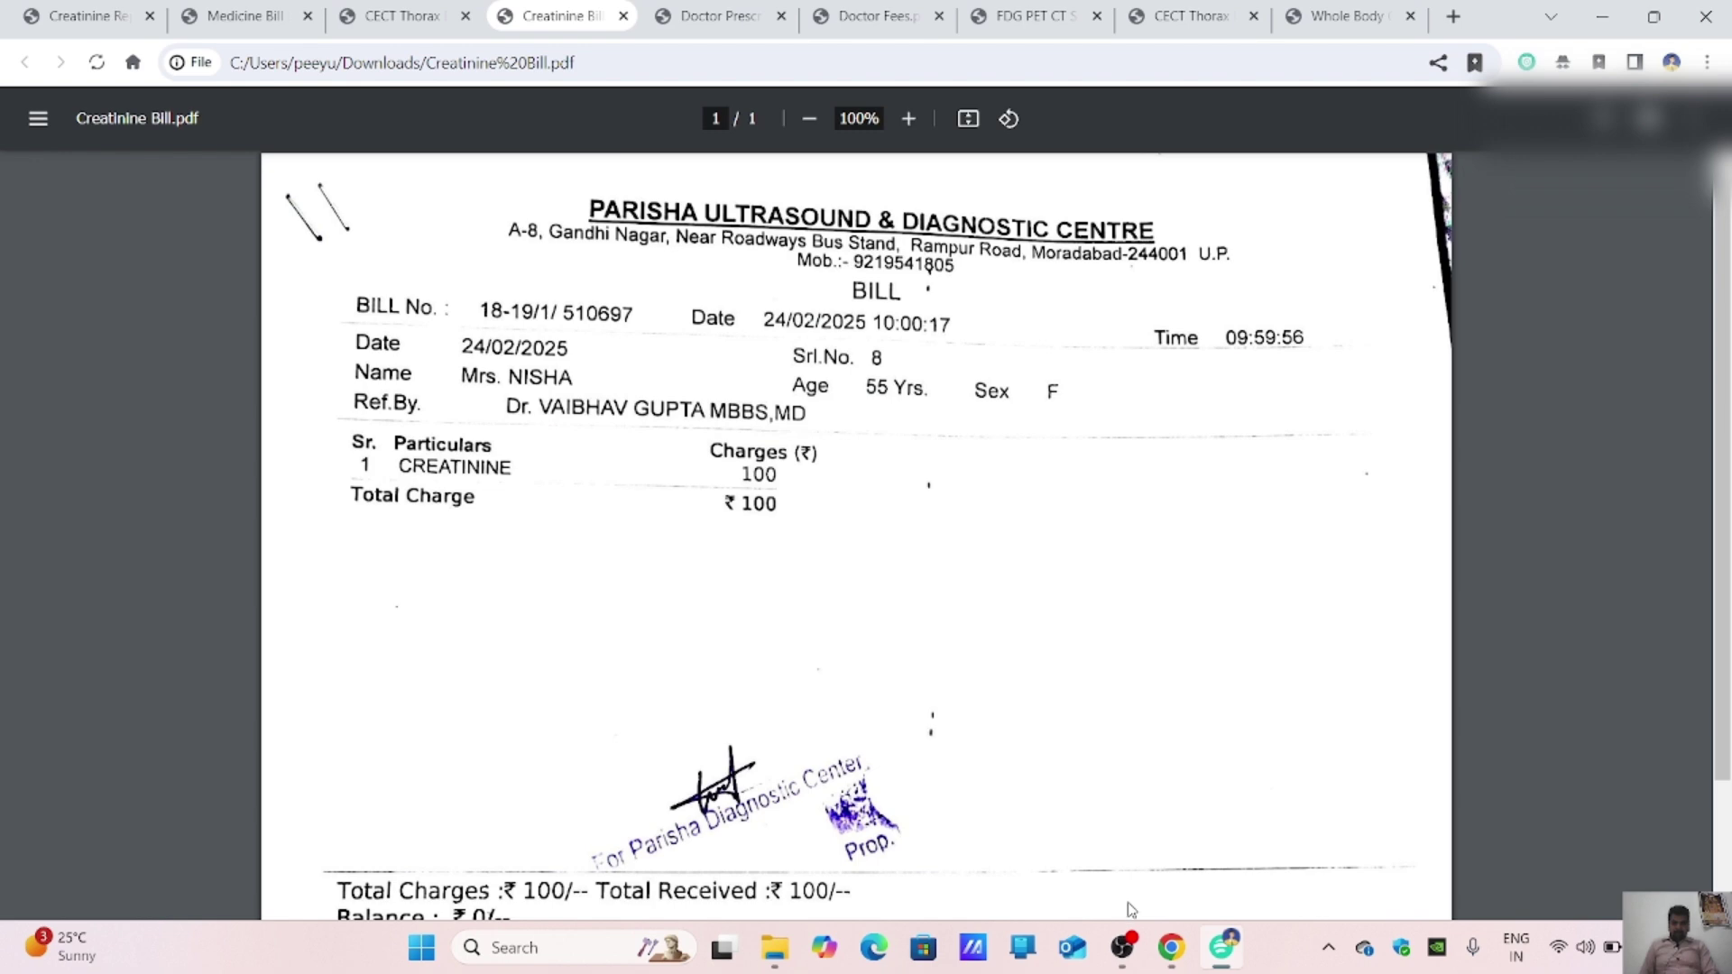
click(1166, 954)
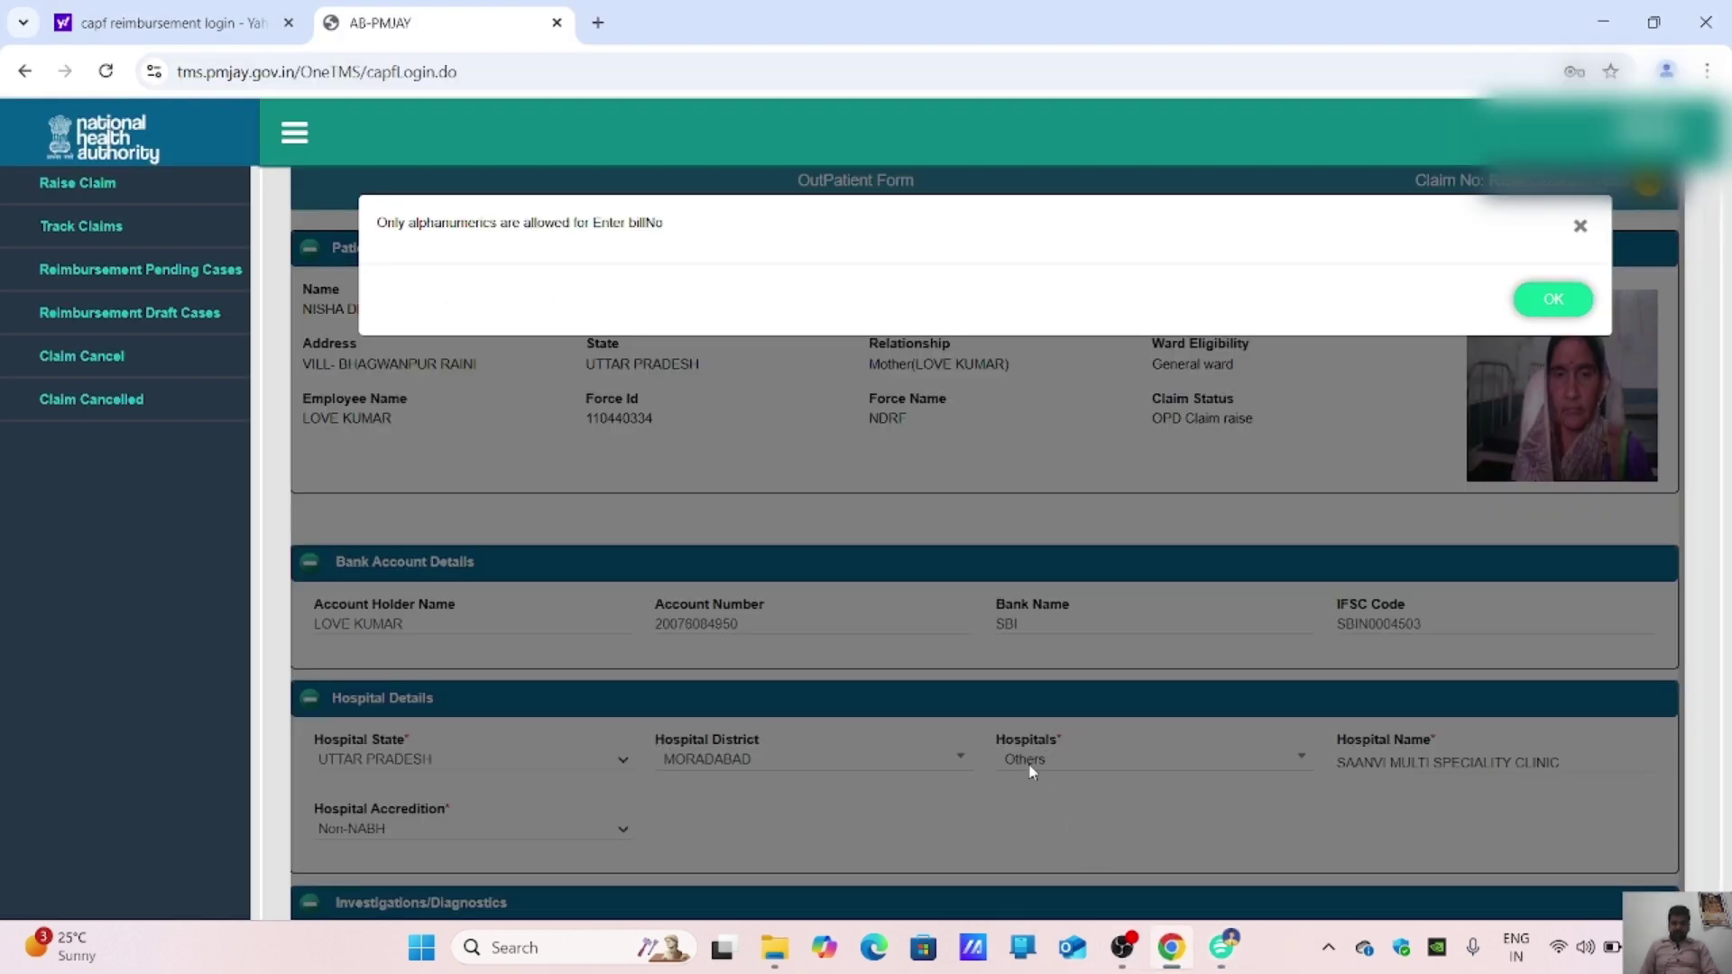
Step: Dismiss the alphanumeric-only bill number warning and bring up the Creatinine bill PDF again
click(1553, 298)
scroll(1061, 595, down, 2)
scroll(1060, 597, down, 2)
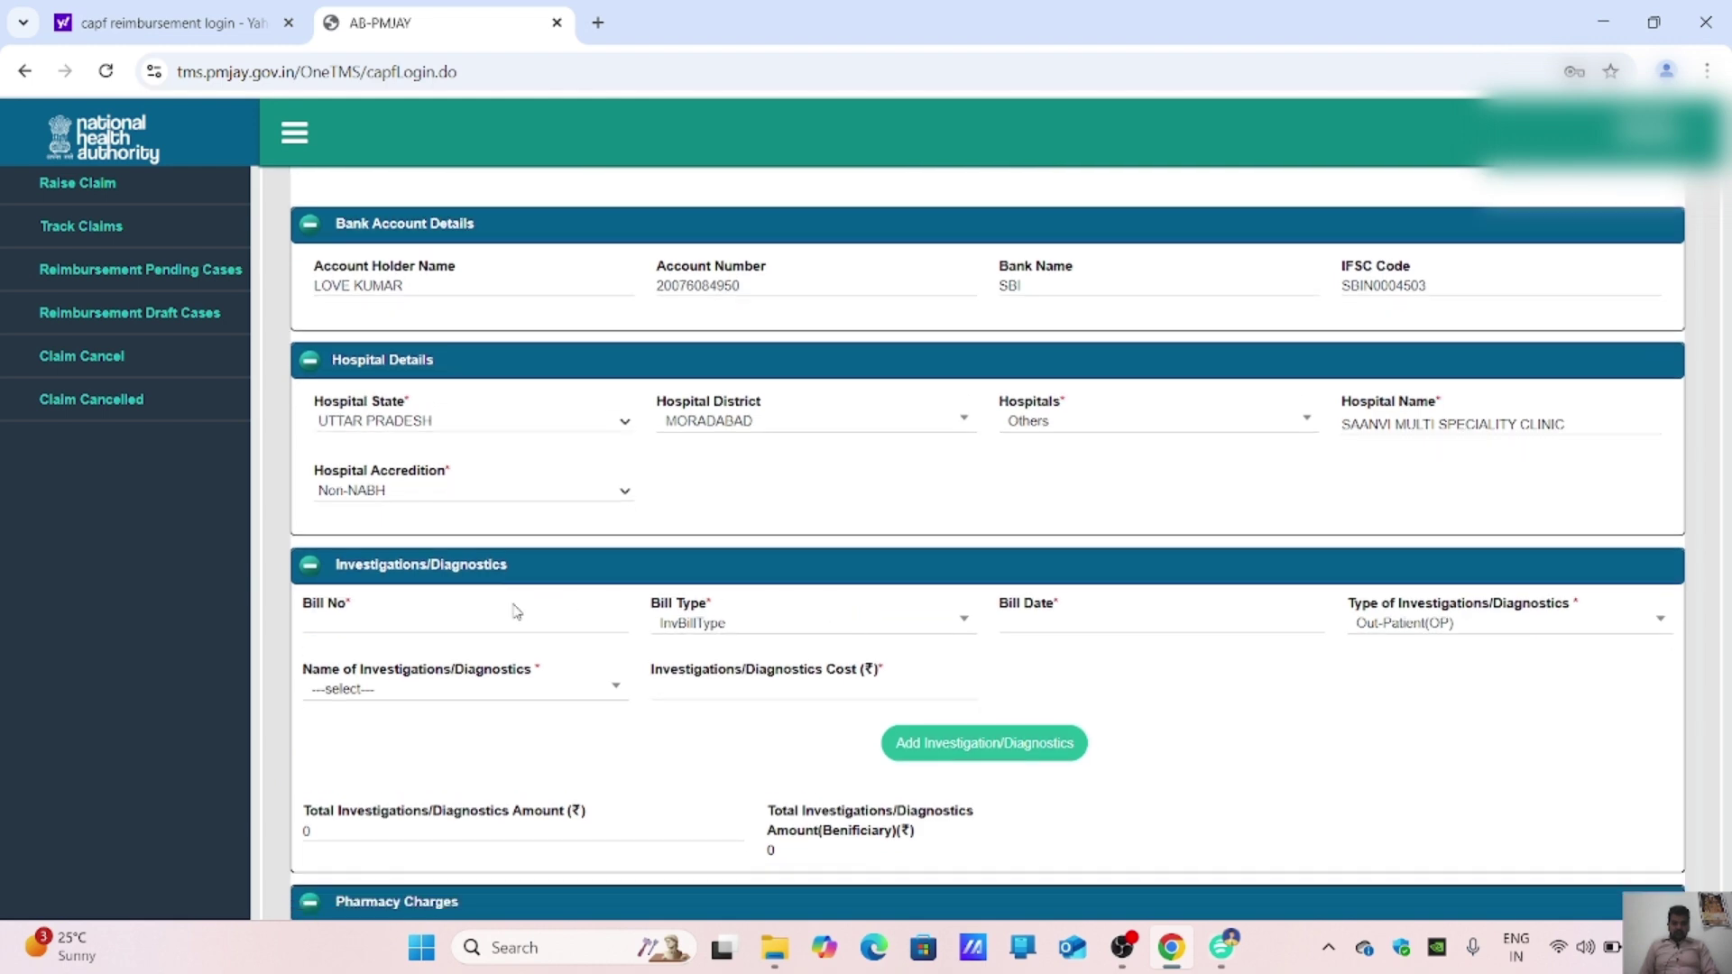
click(1242, 938)
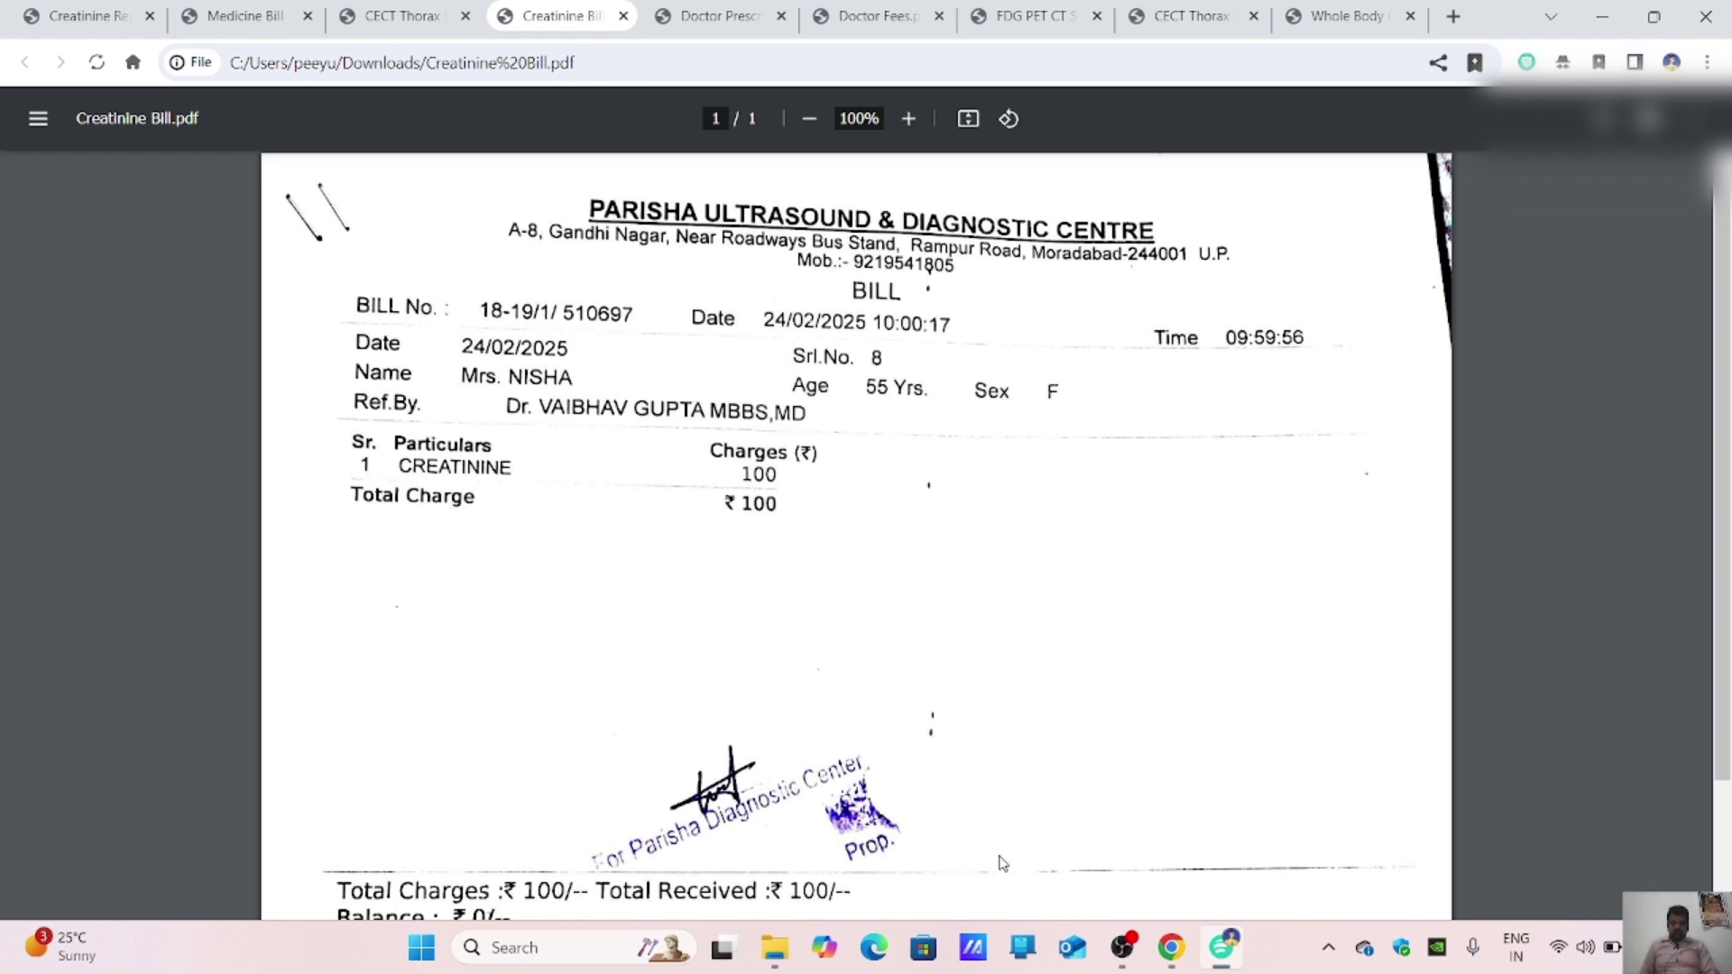
Step: Enter the Creatinine bill's number as the investigation Bill No and date it 24-02-2025
click(1170, 949)
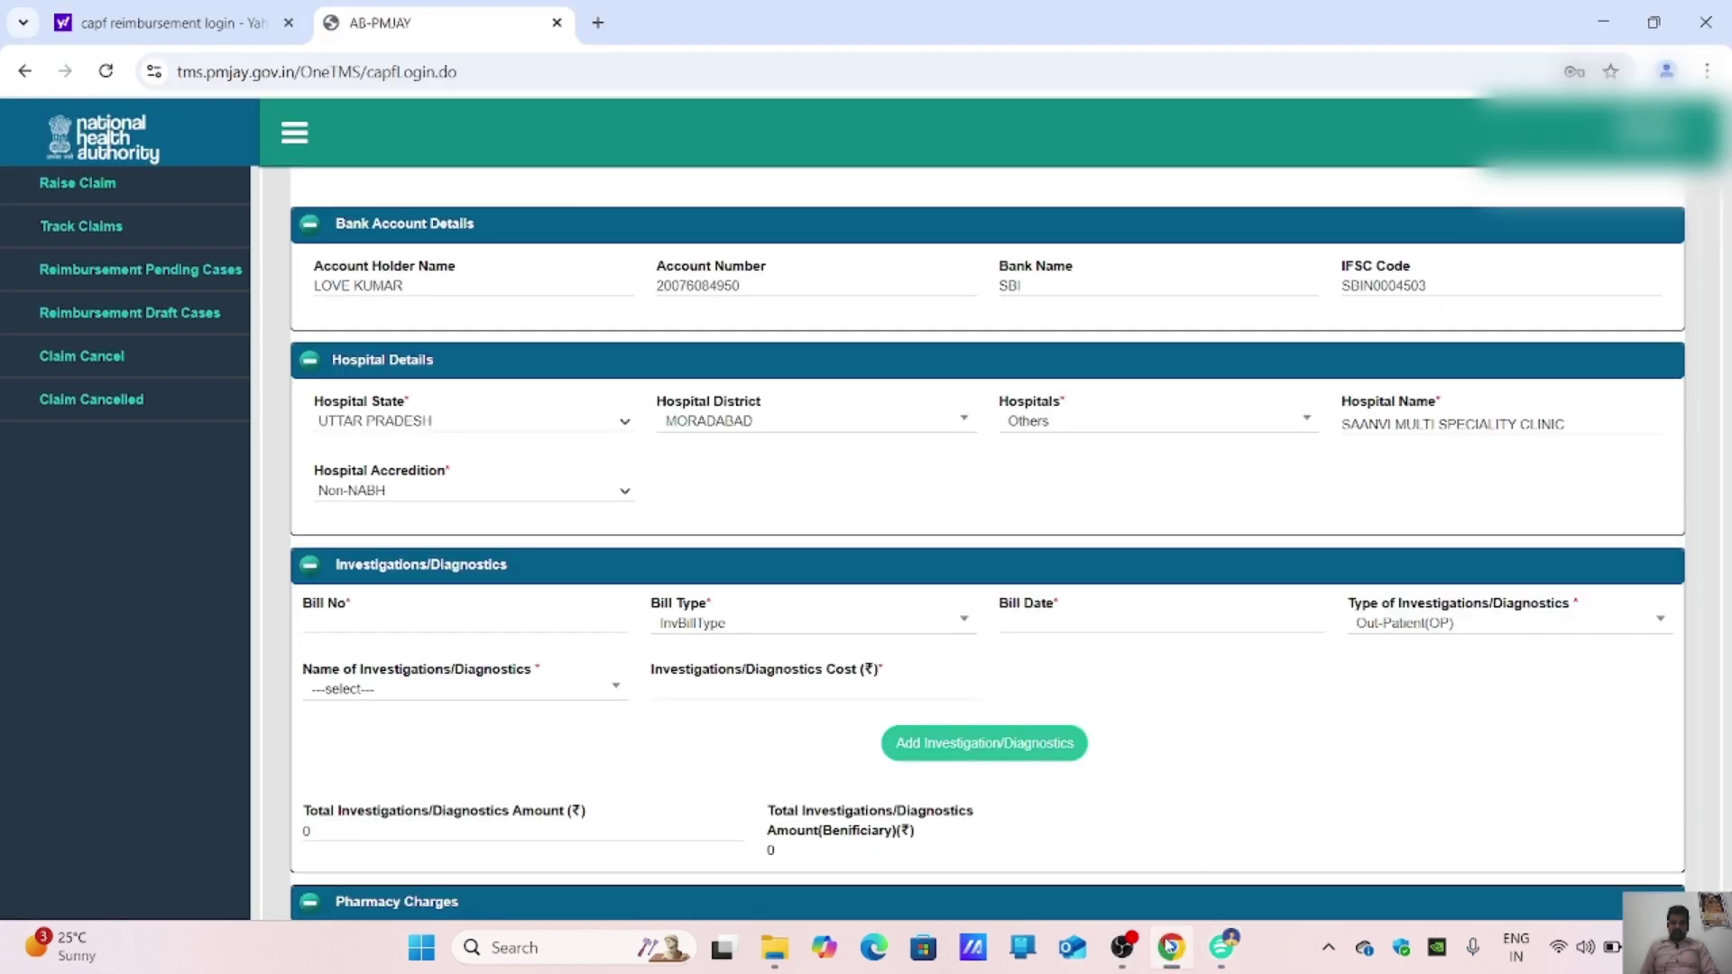
click(361, 623)
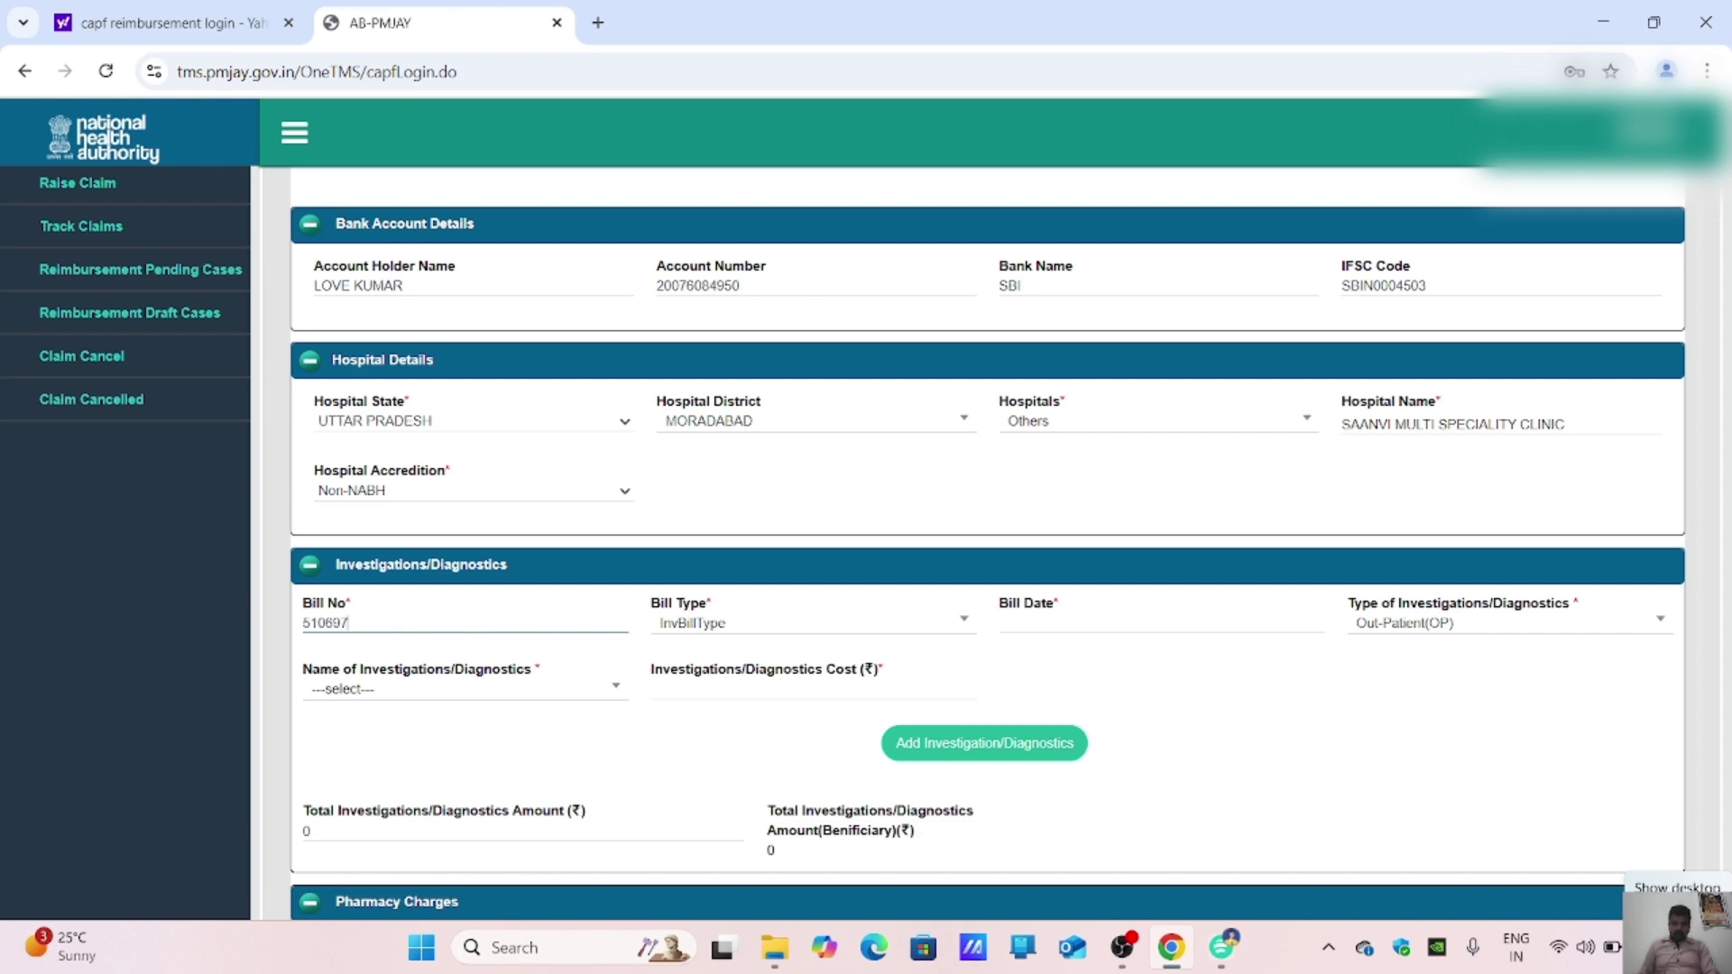
click(1044, 621)
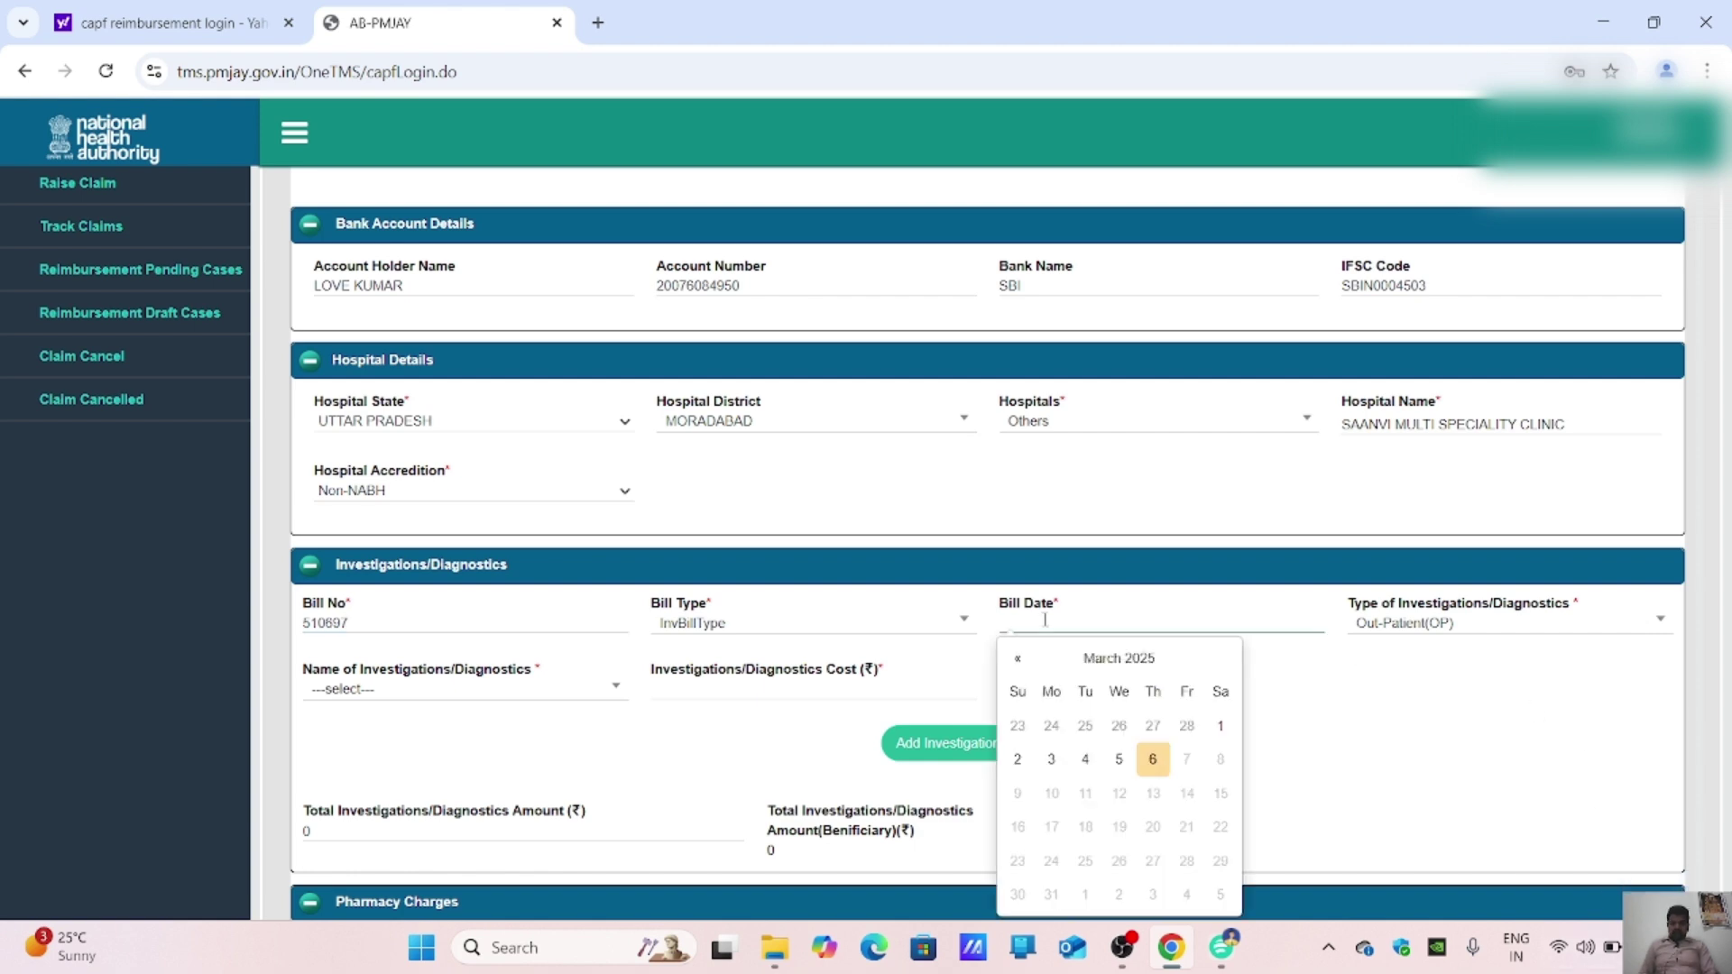
click(1019, 658)
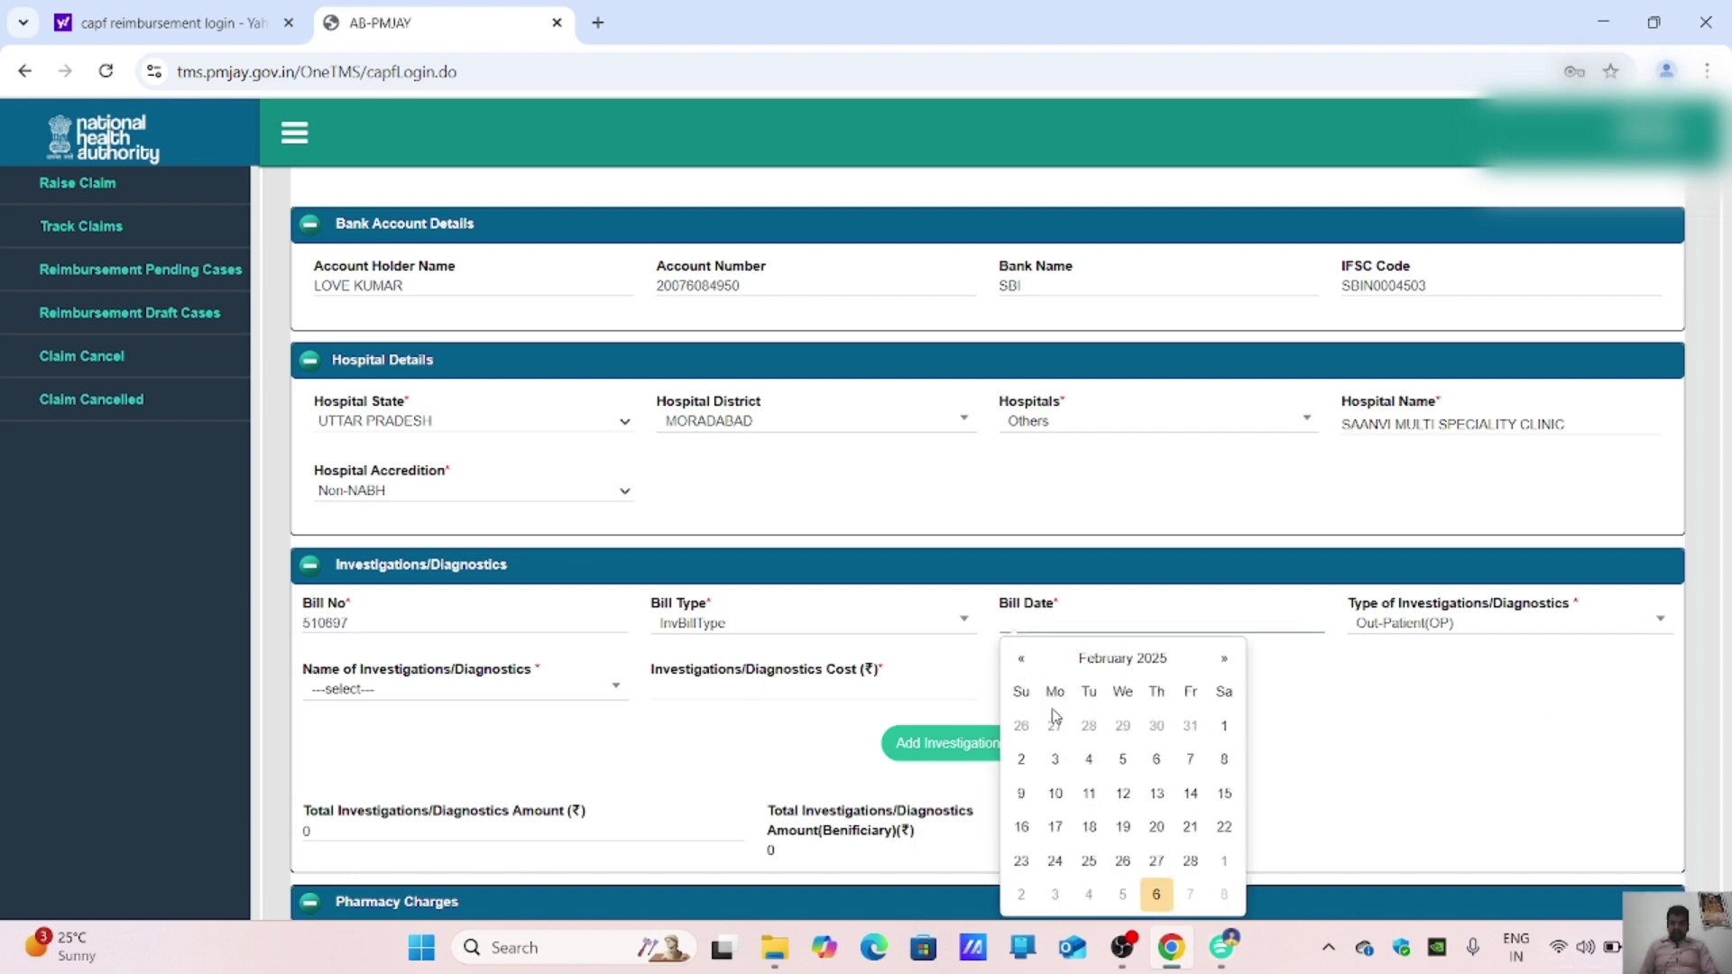
click(1054, 863)
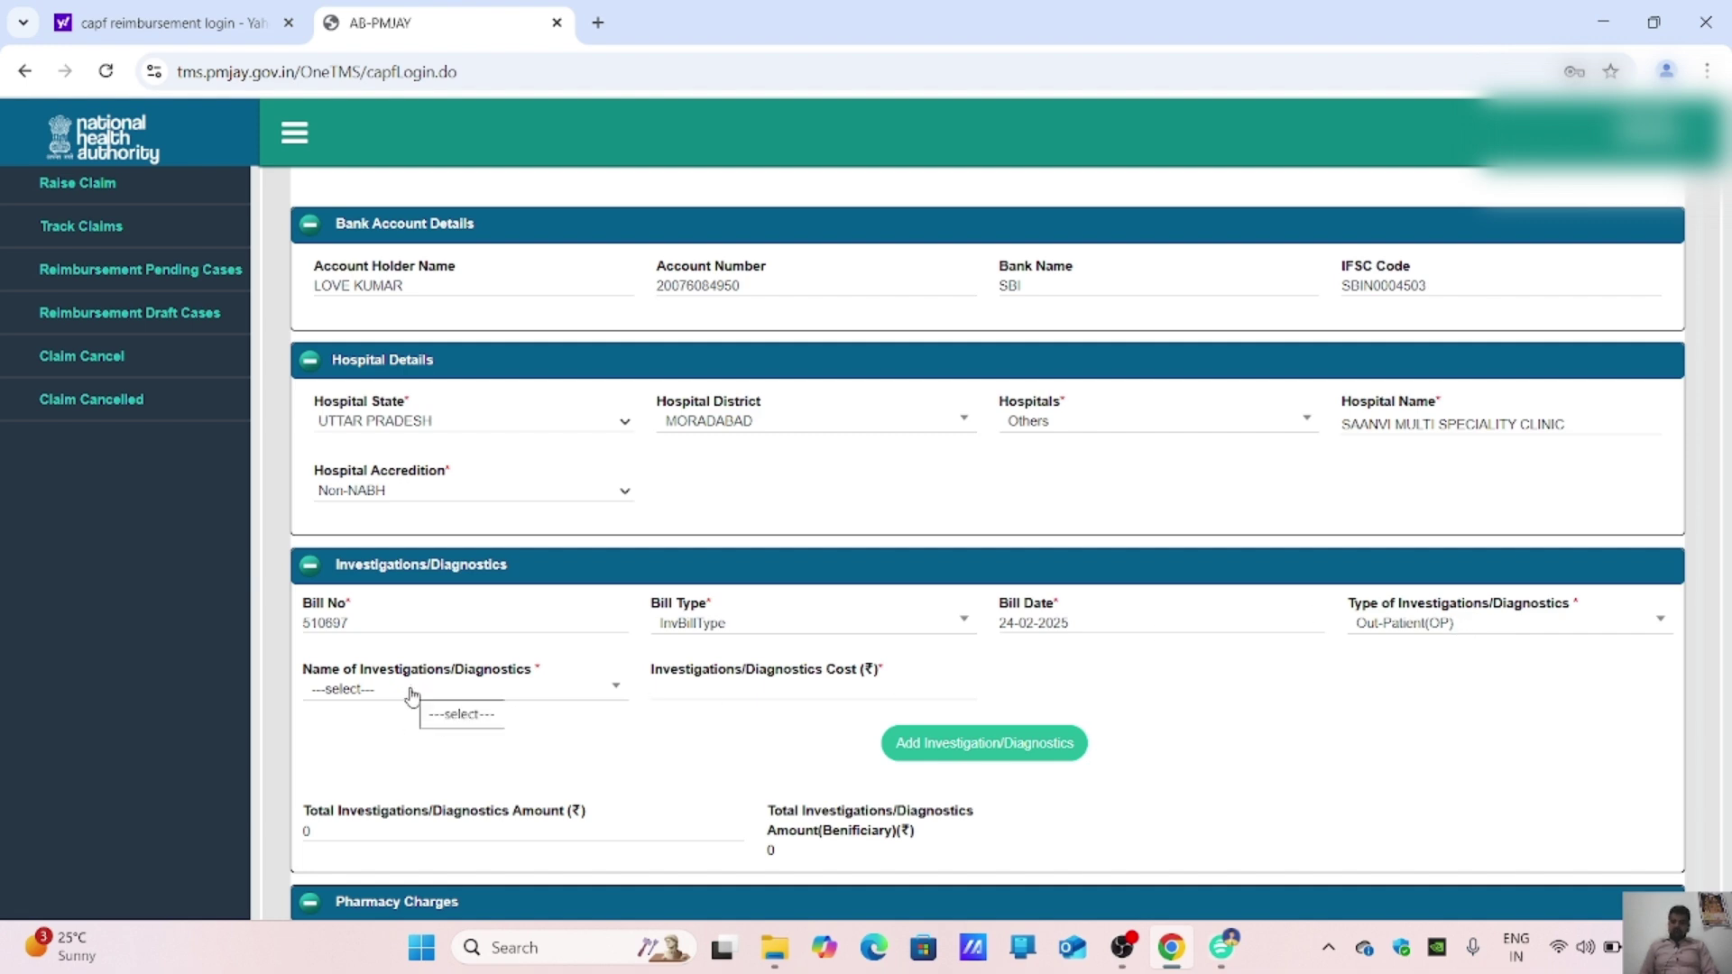
click(1221, 957)
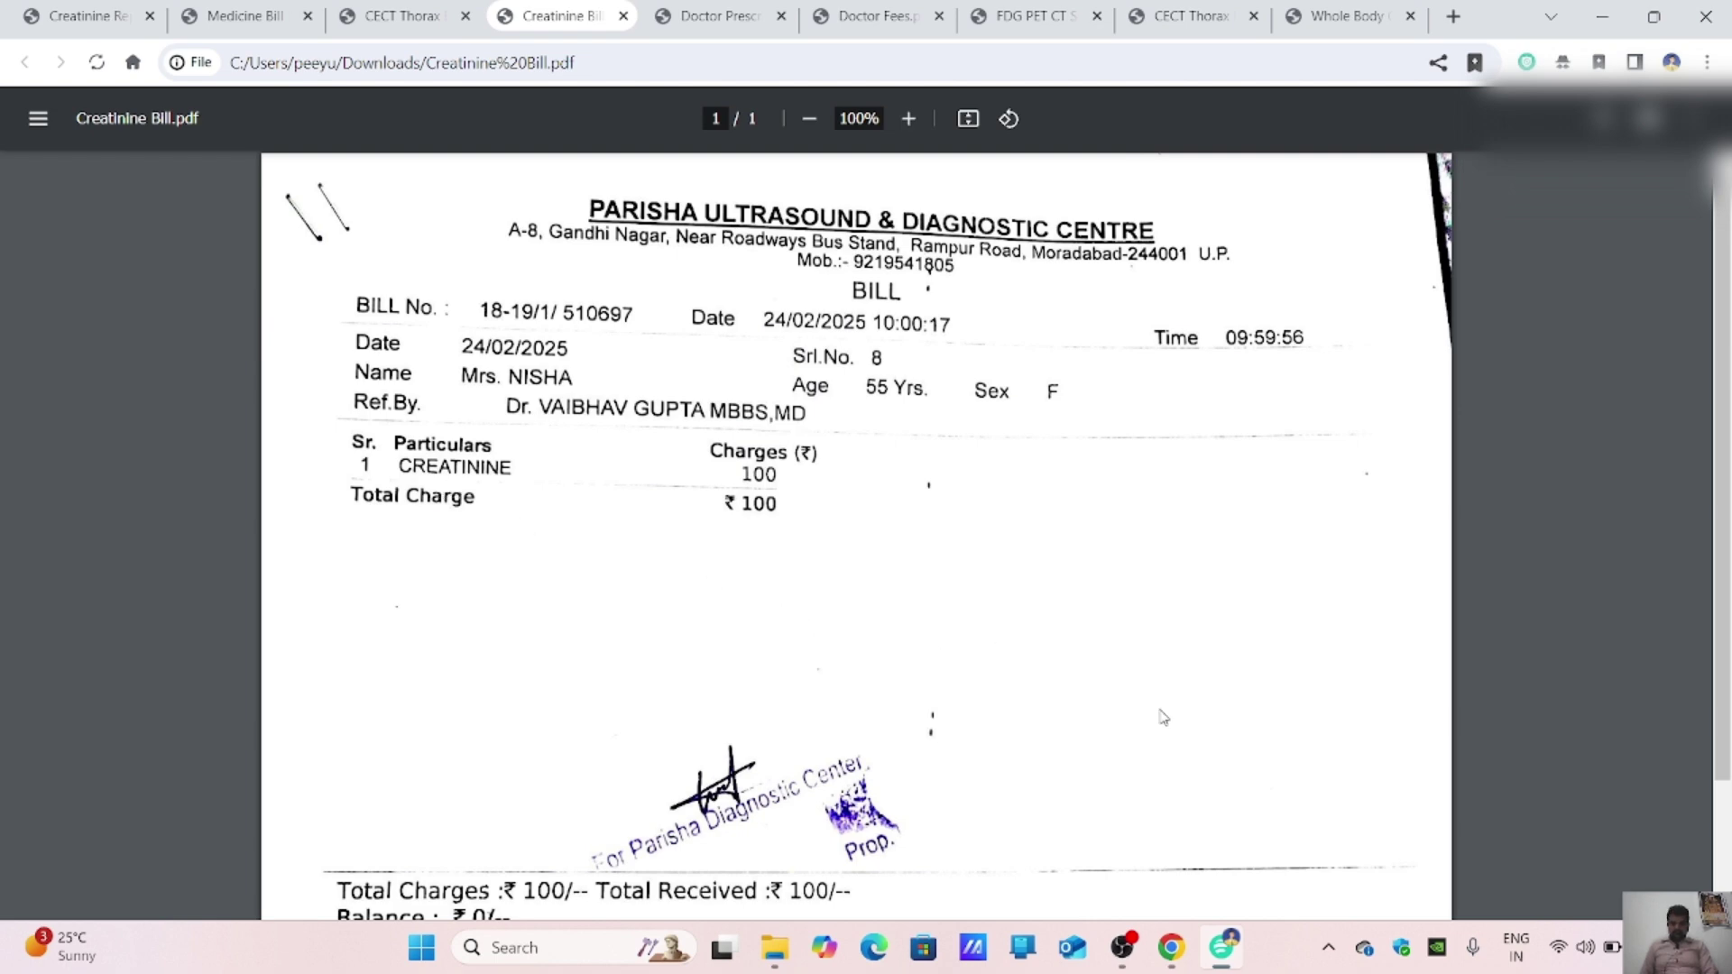
click(1177, 943)
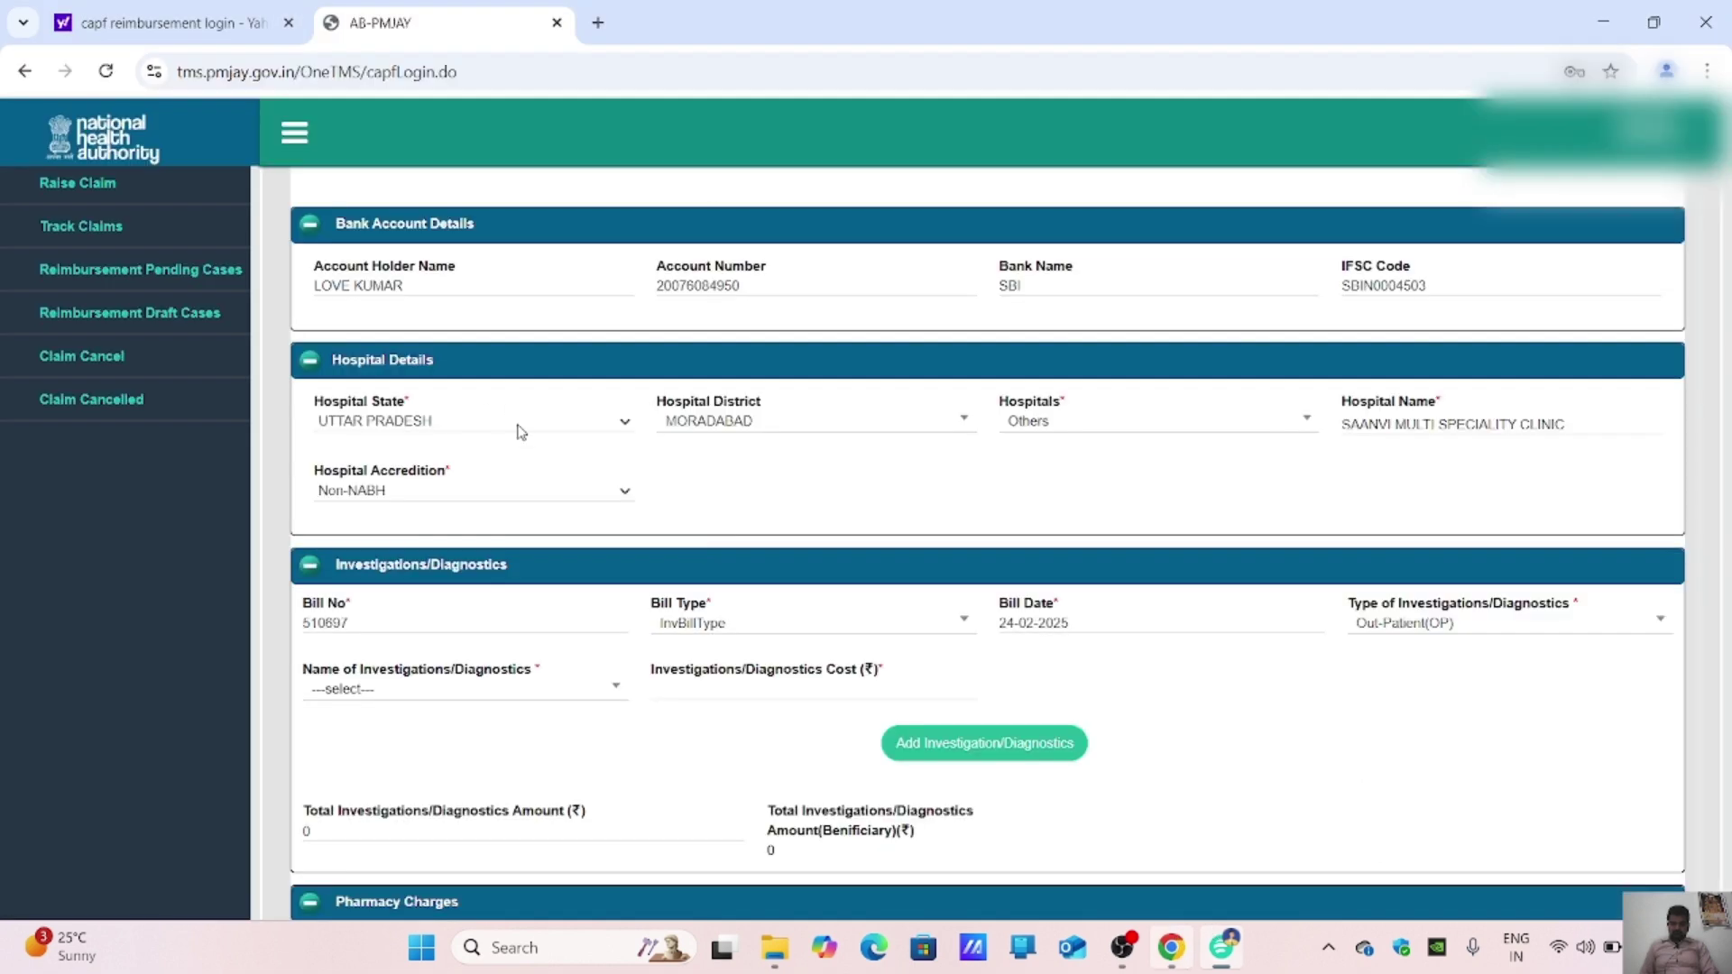
Step: Search the investigation name list for CREATININE and browse the matching tests
click(468, 693)
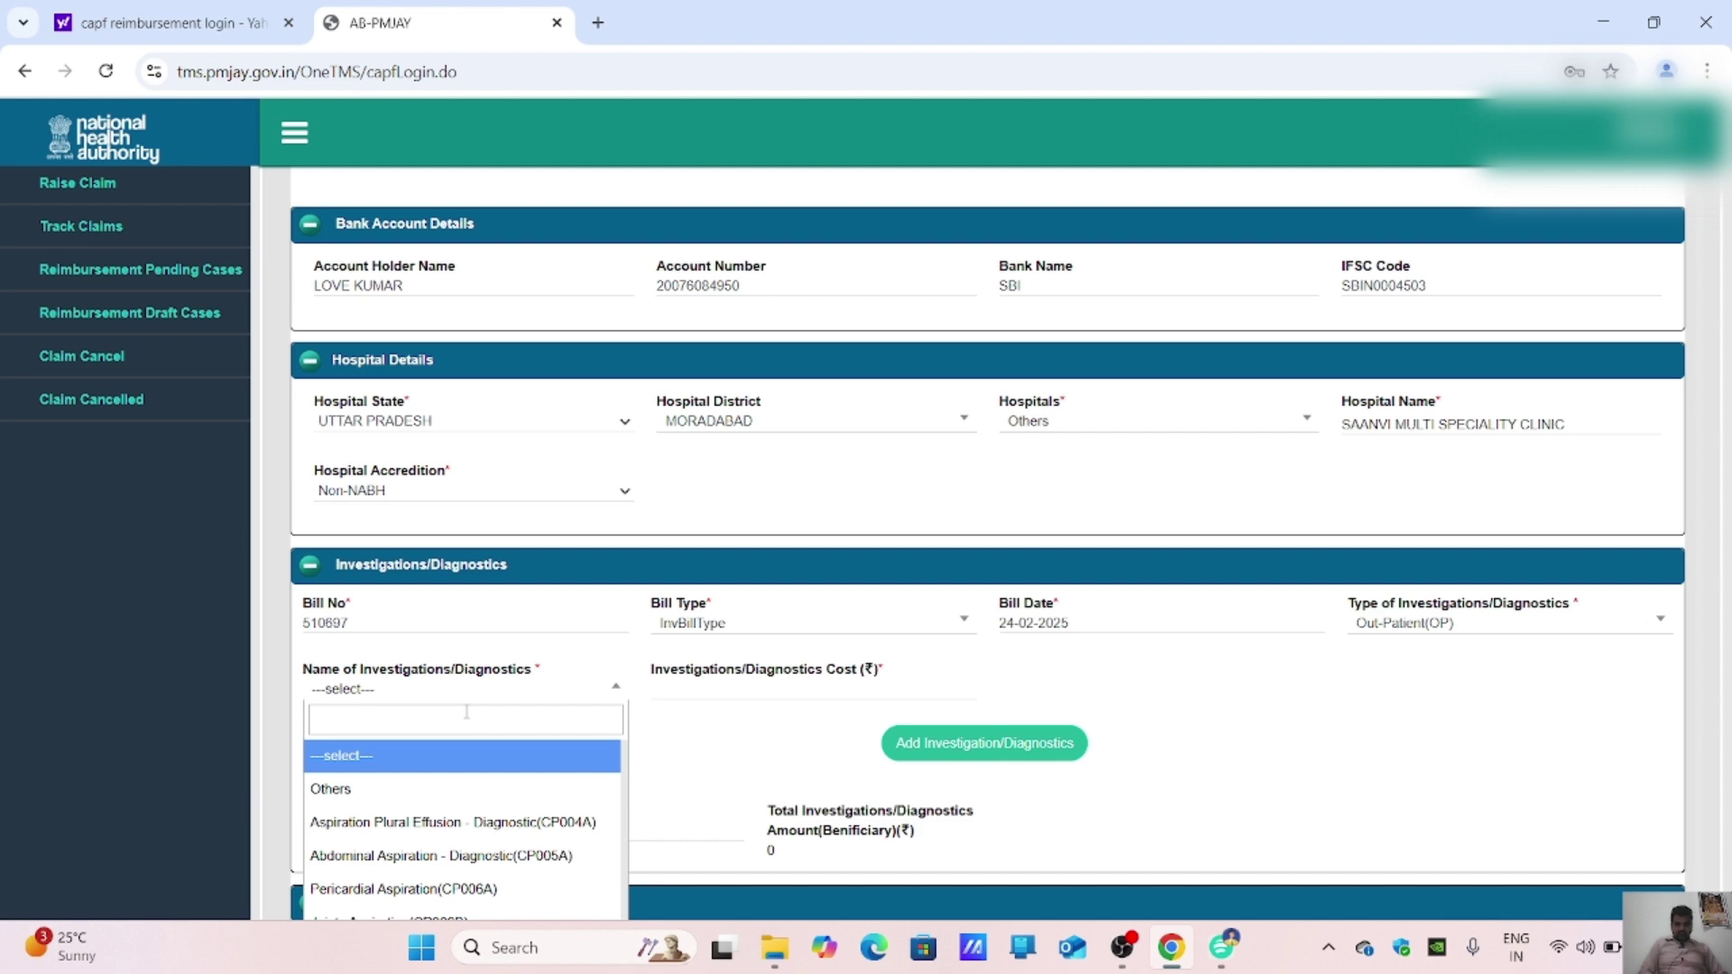
text(CREAT)
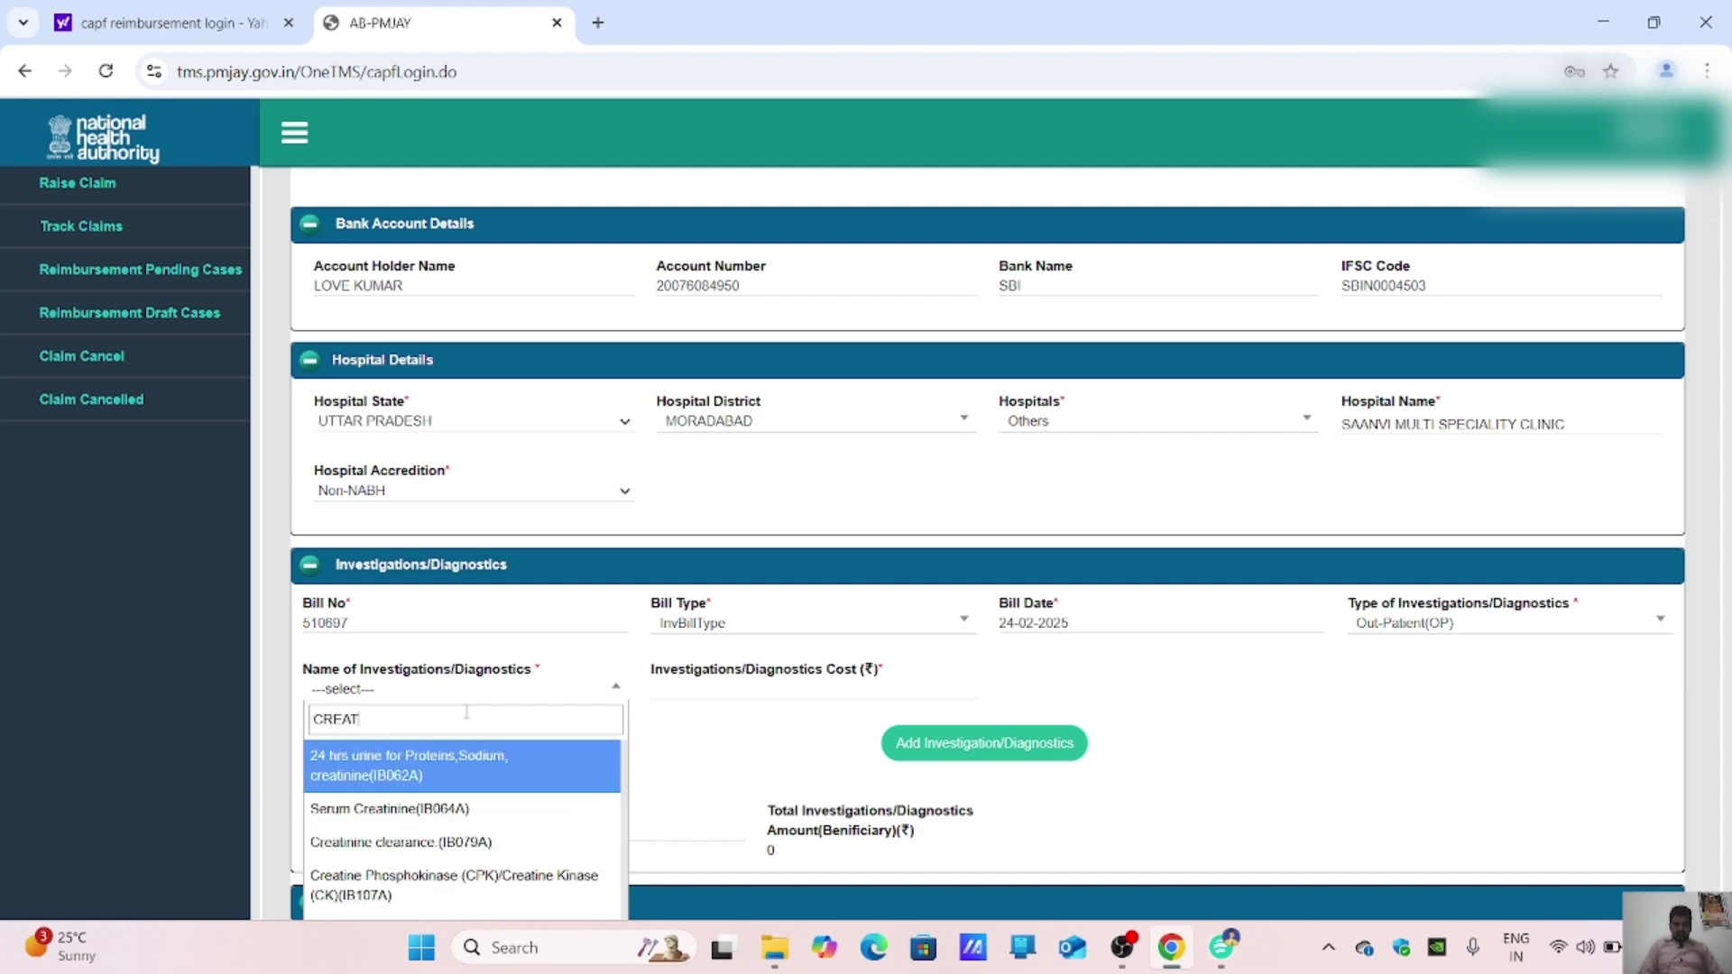
text(ININE)
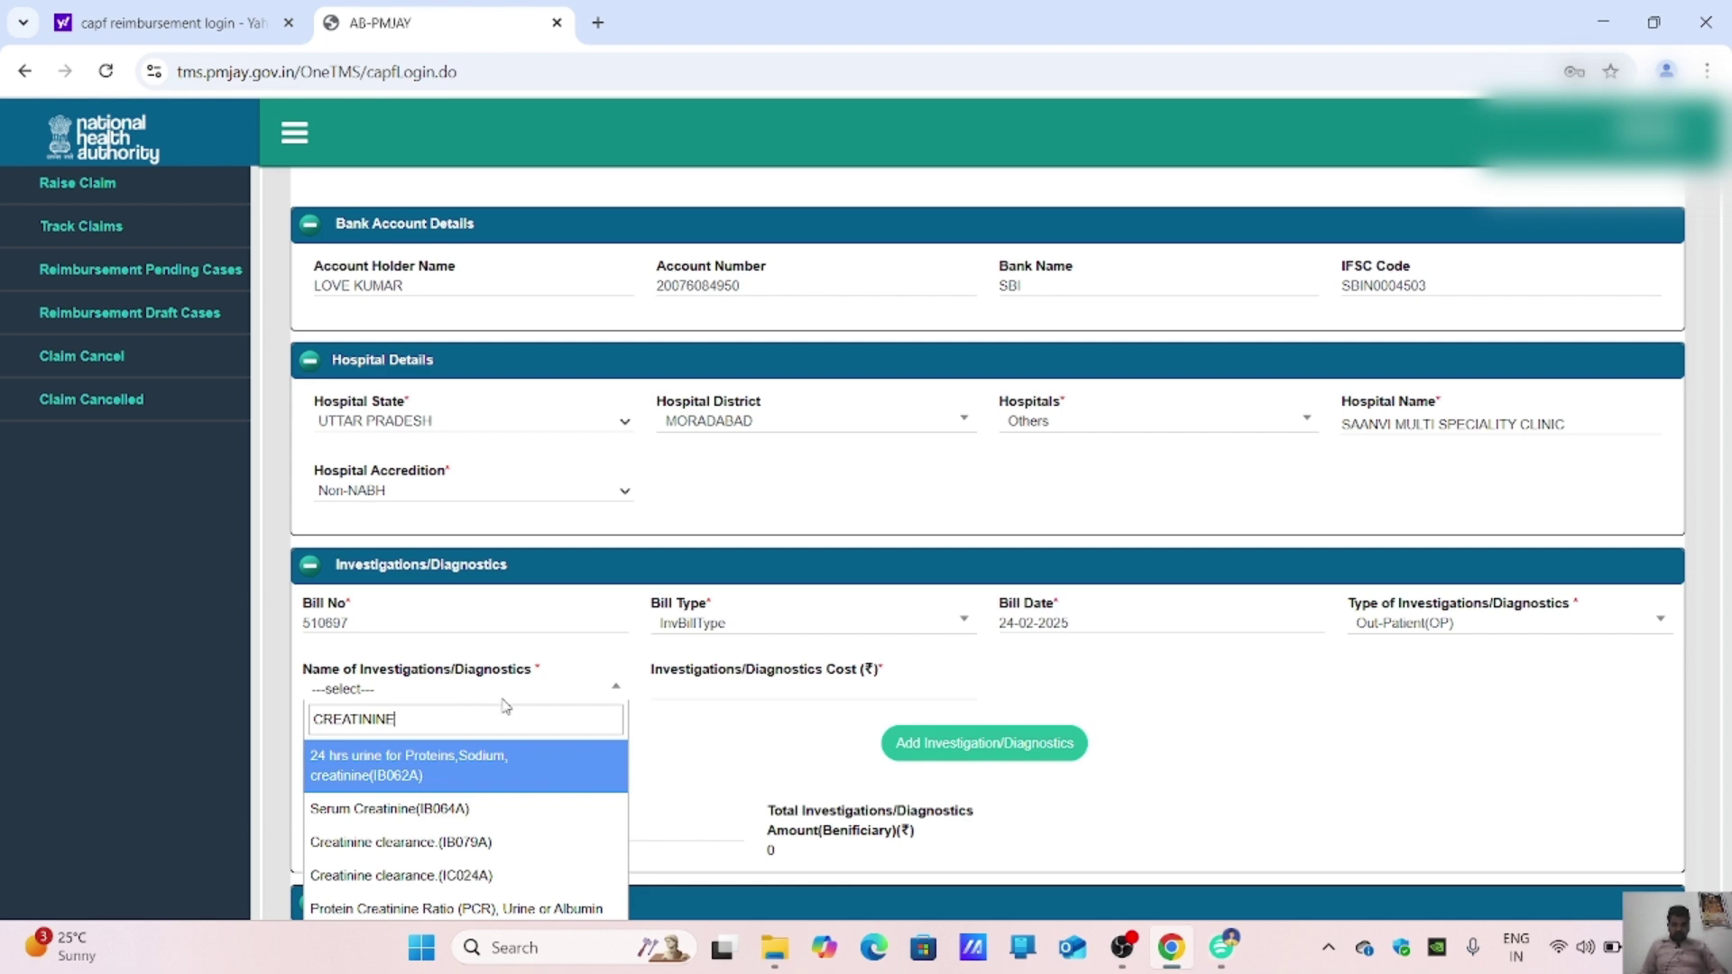
scroll(794, 764, down, 1)
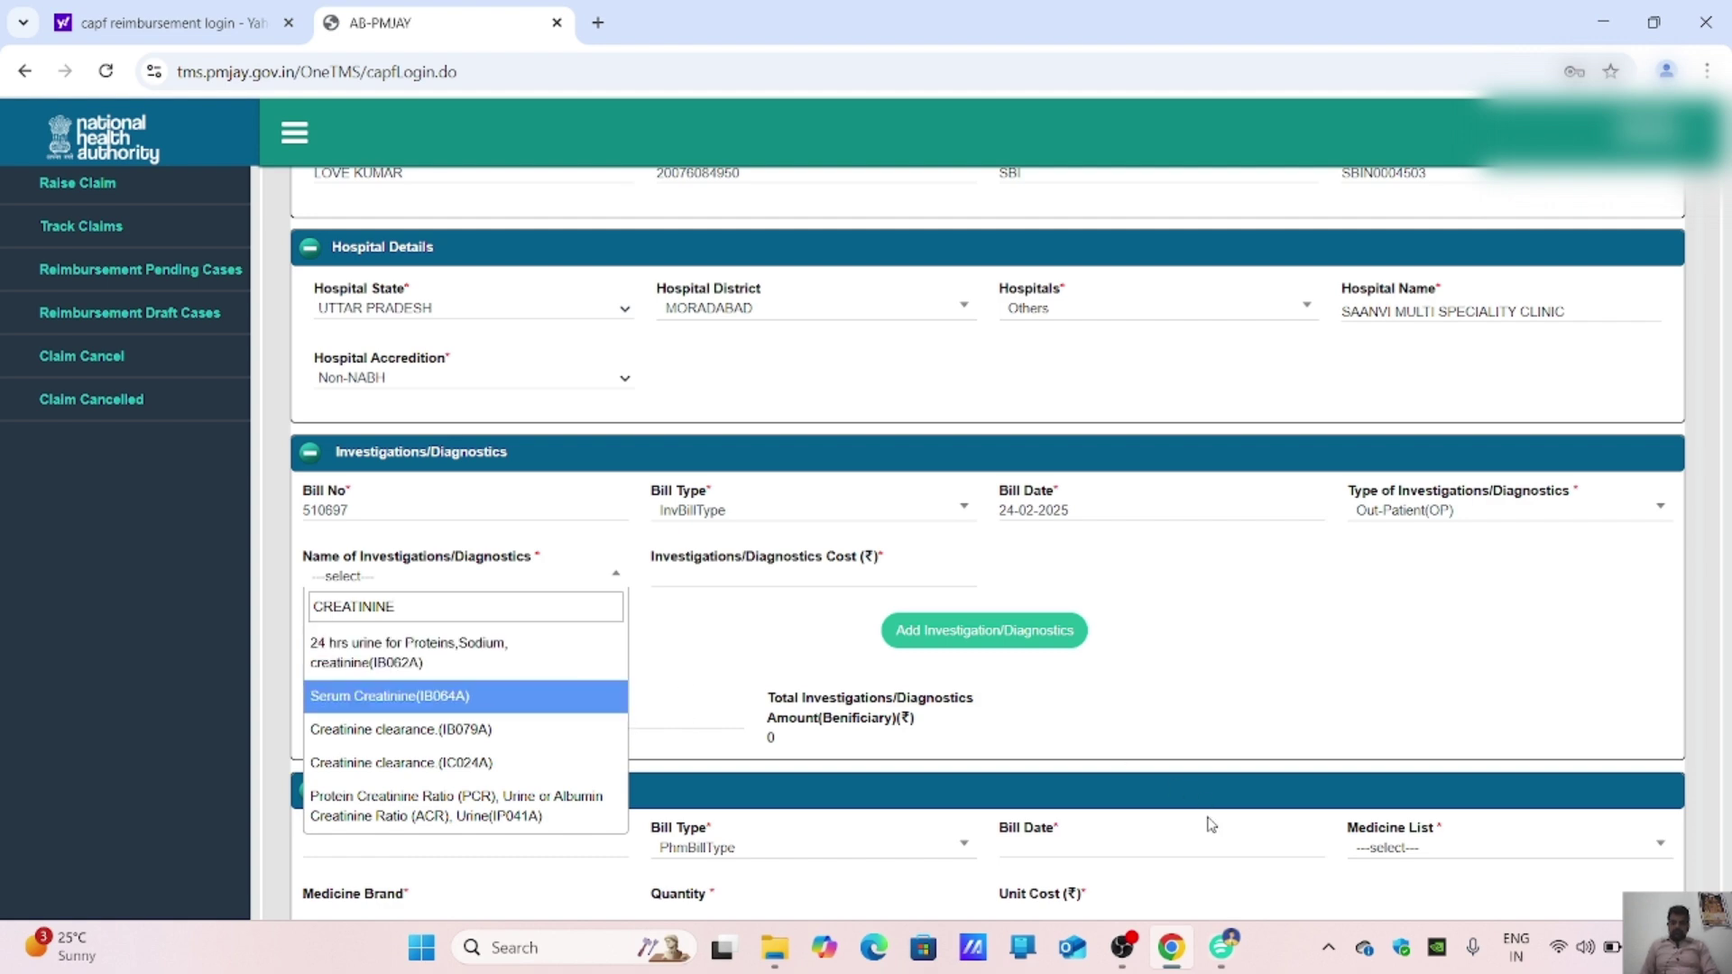
click(1225, 949)
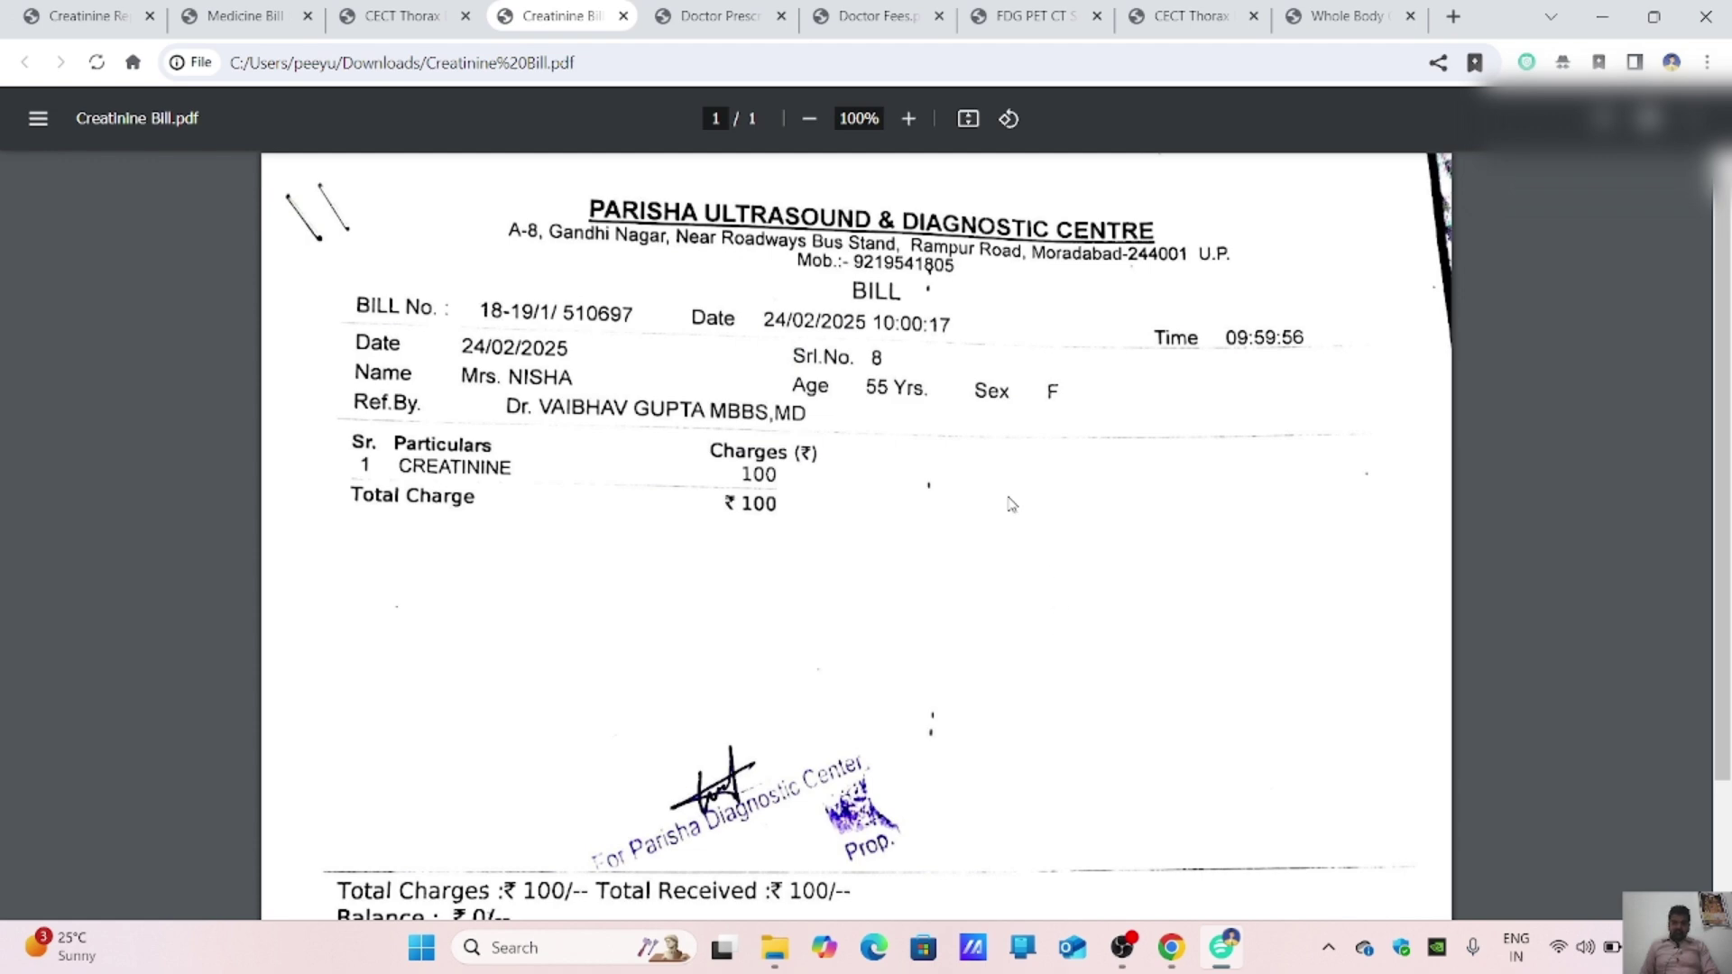
click(60, 13)
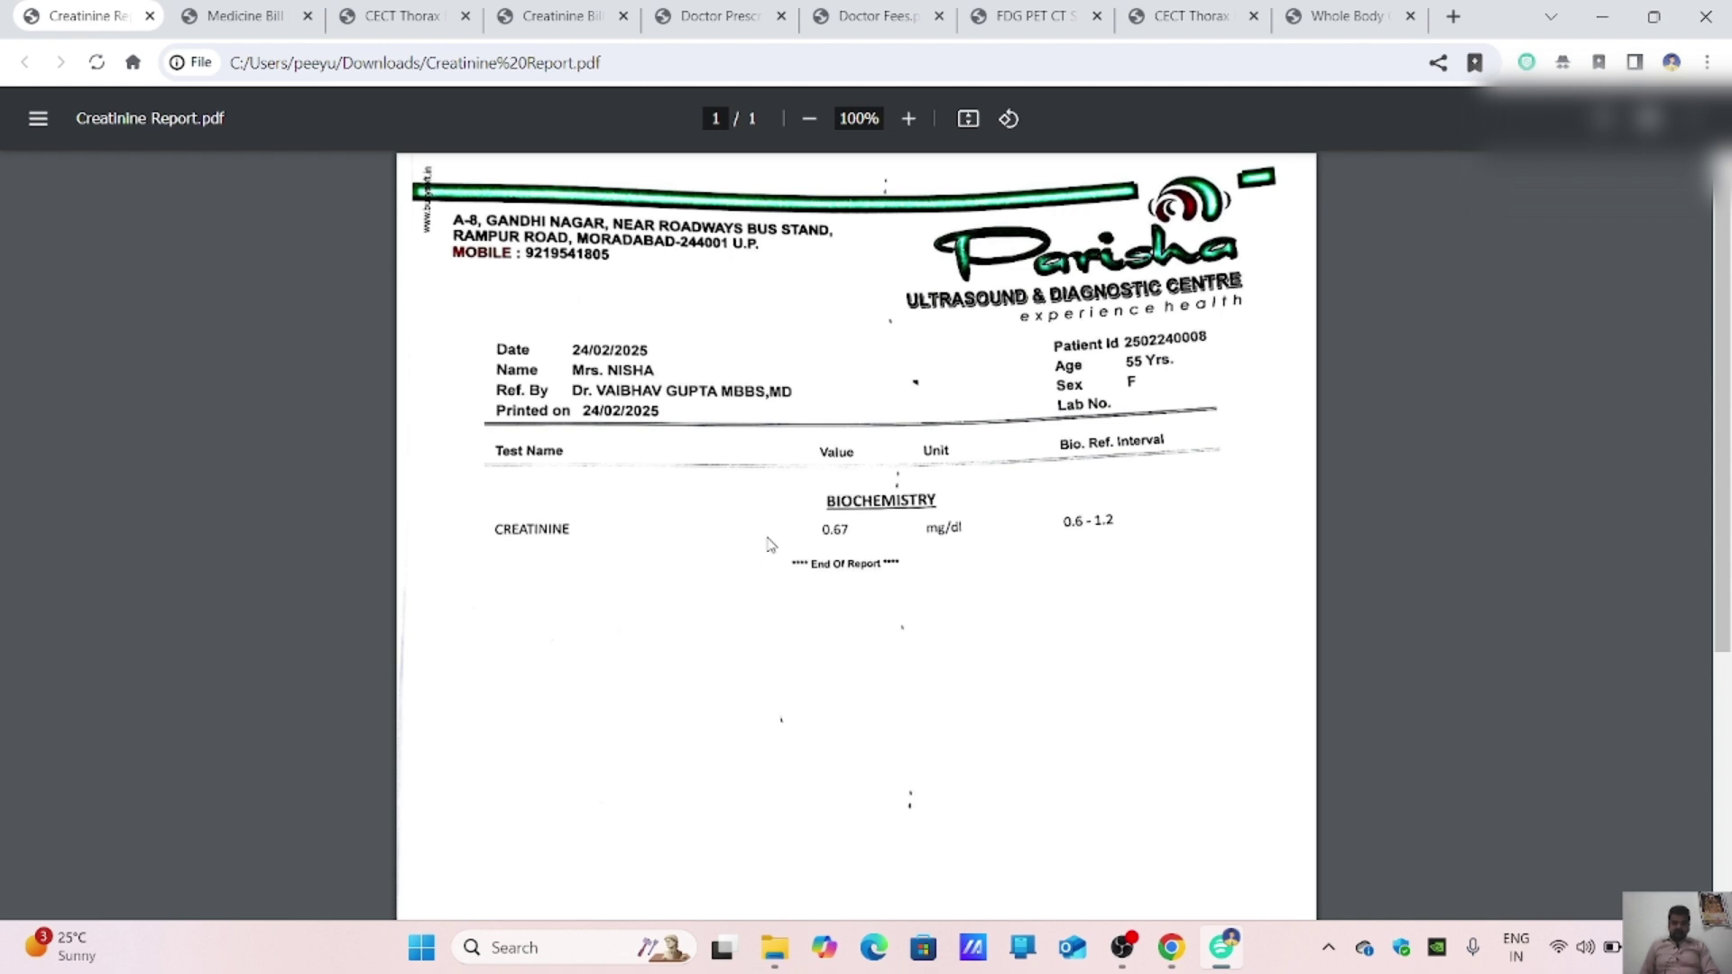
click(661, 25)
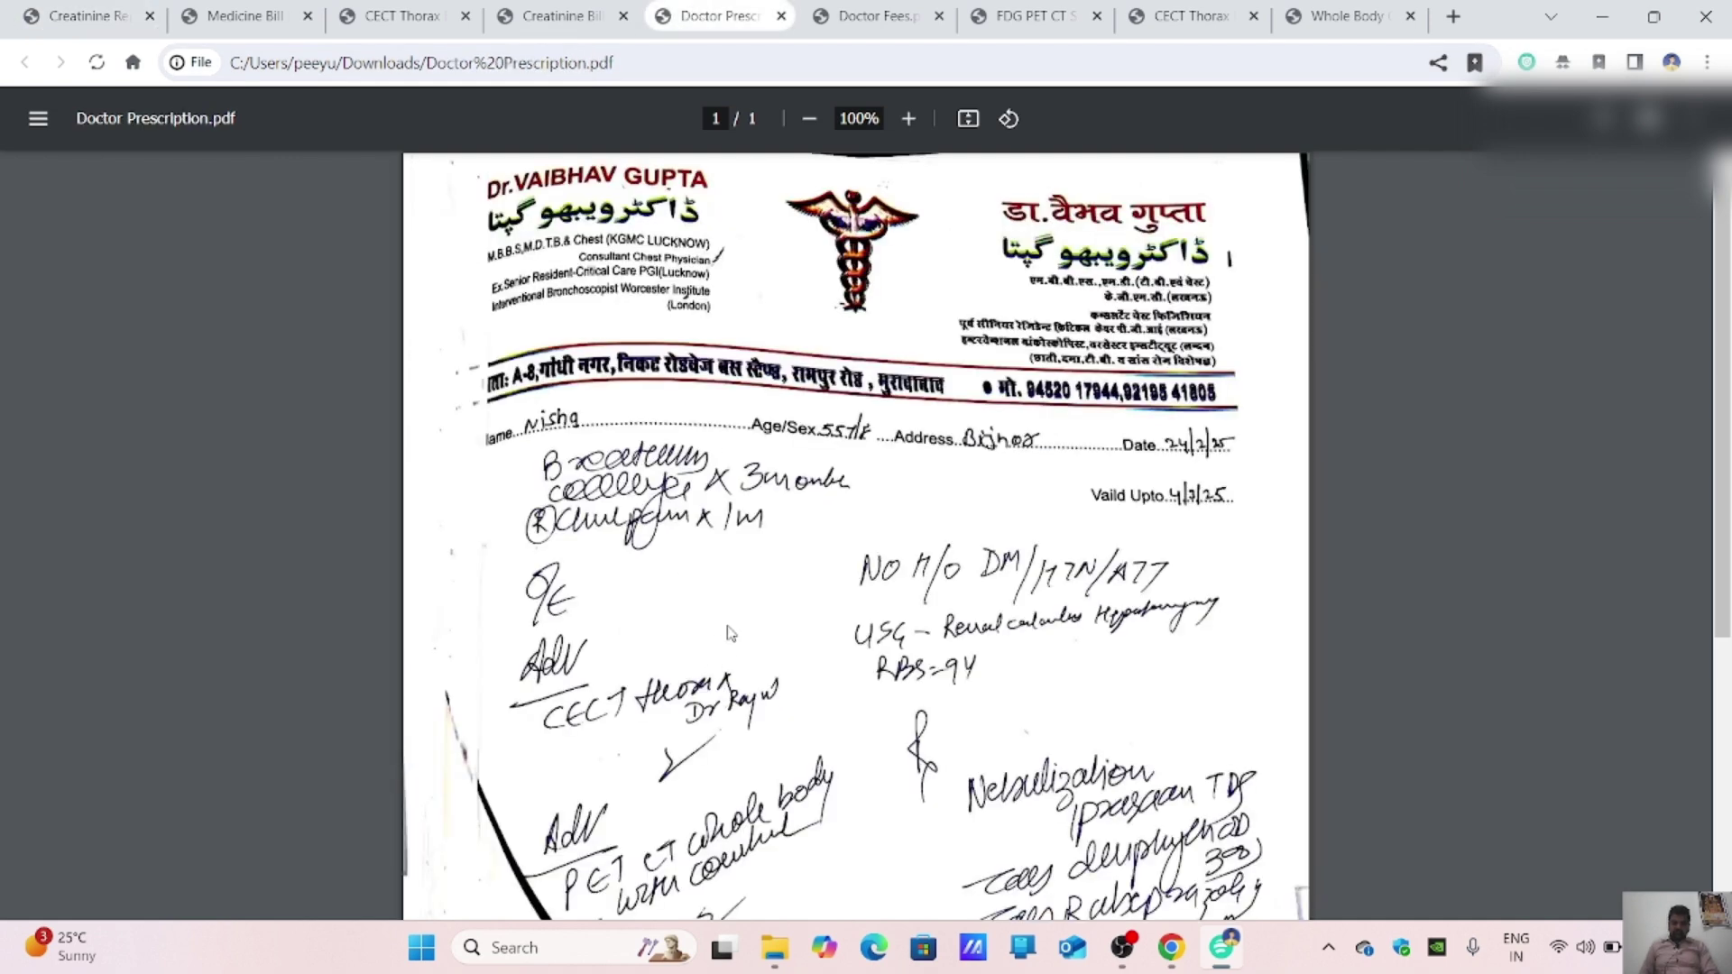
scroll(731, 634, down, 2)
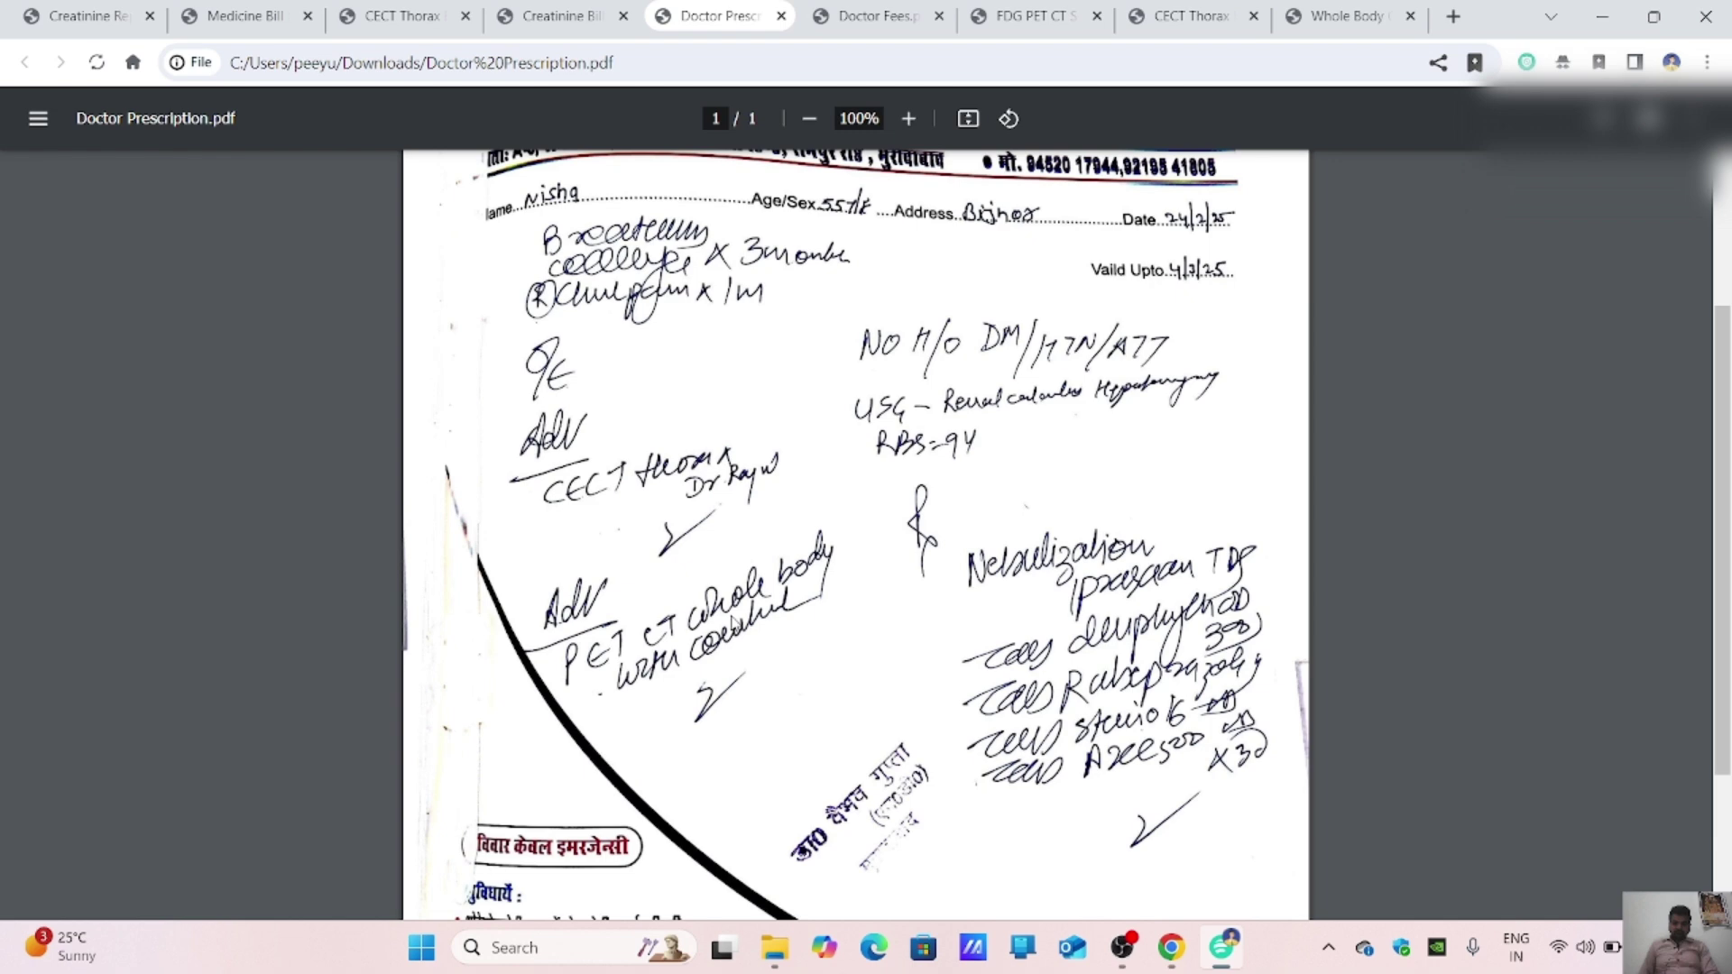
scroll(735, 622, up, 2)
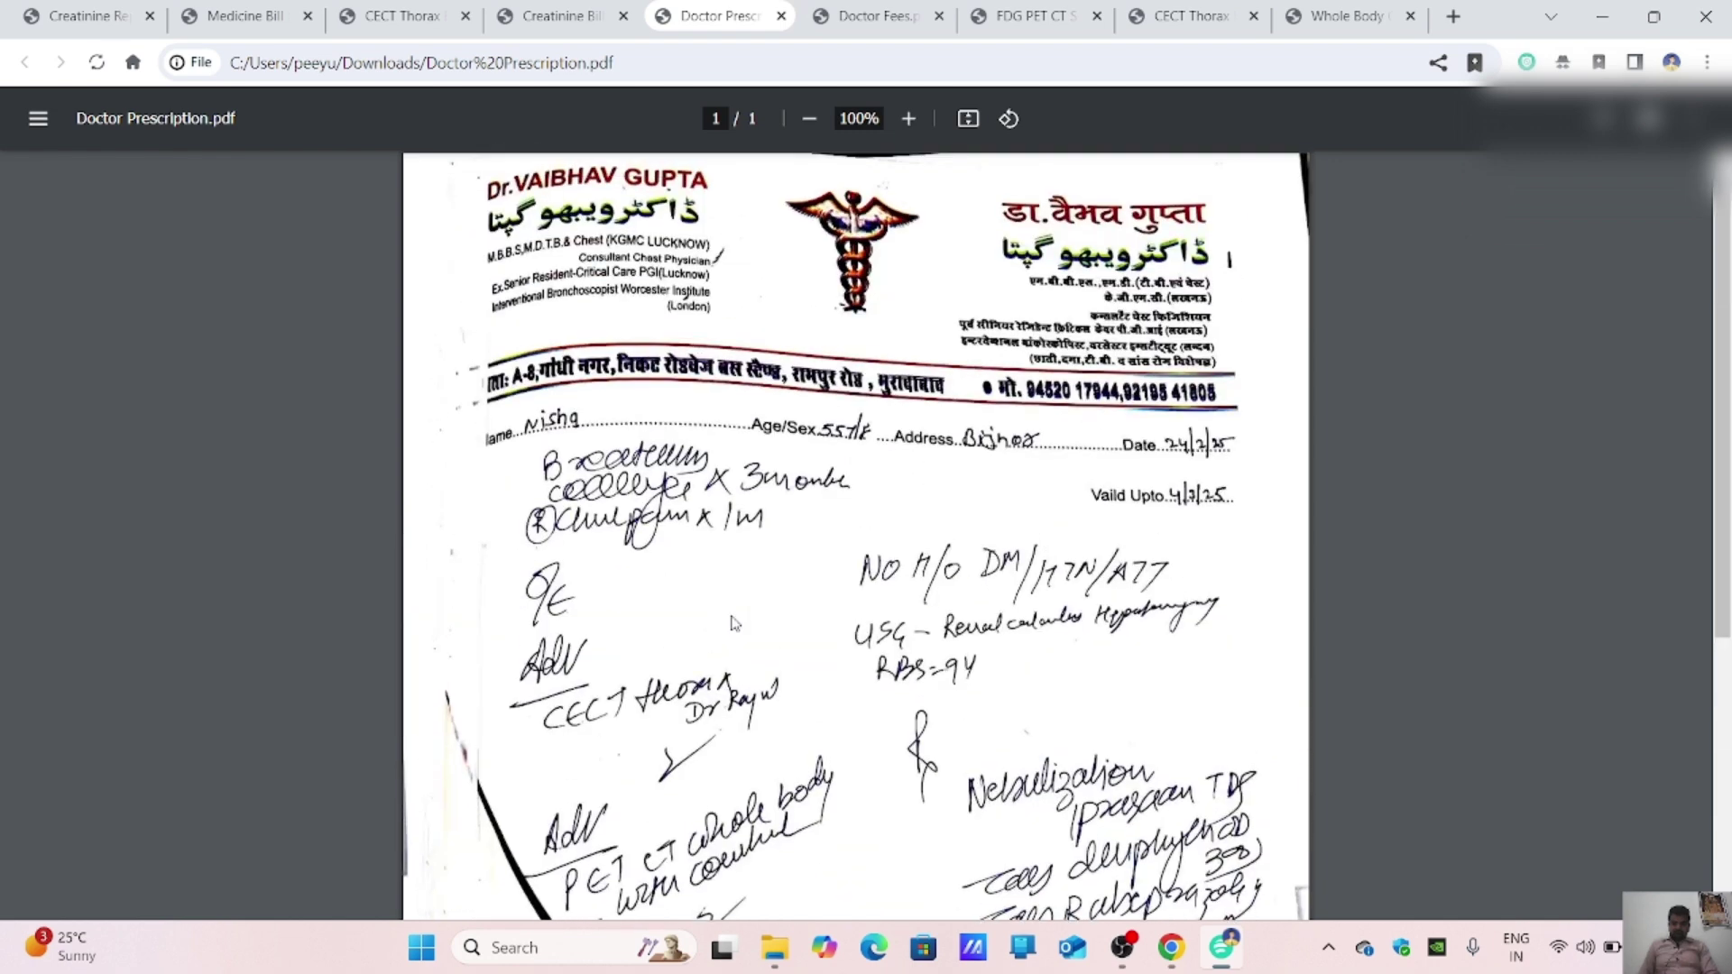
scroll(735, 623, down, 1)
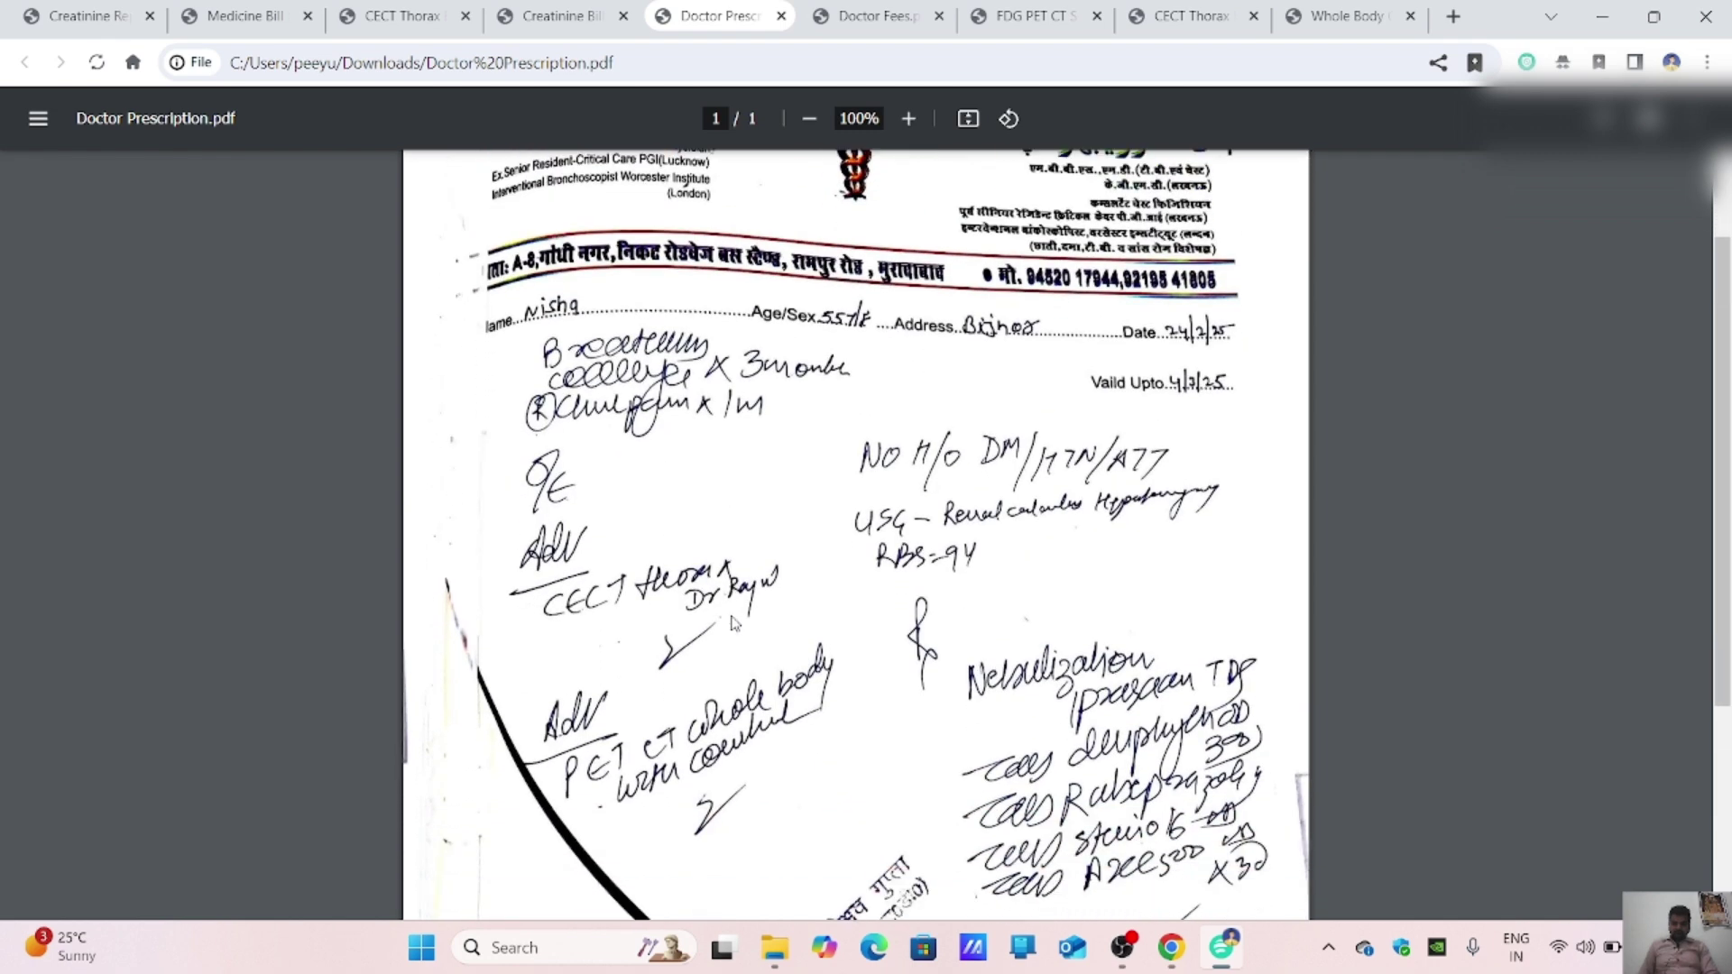
scroll(765, 588, down, 1)
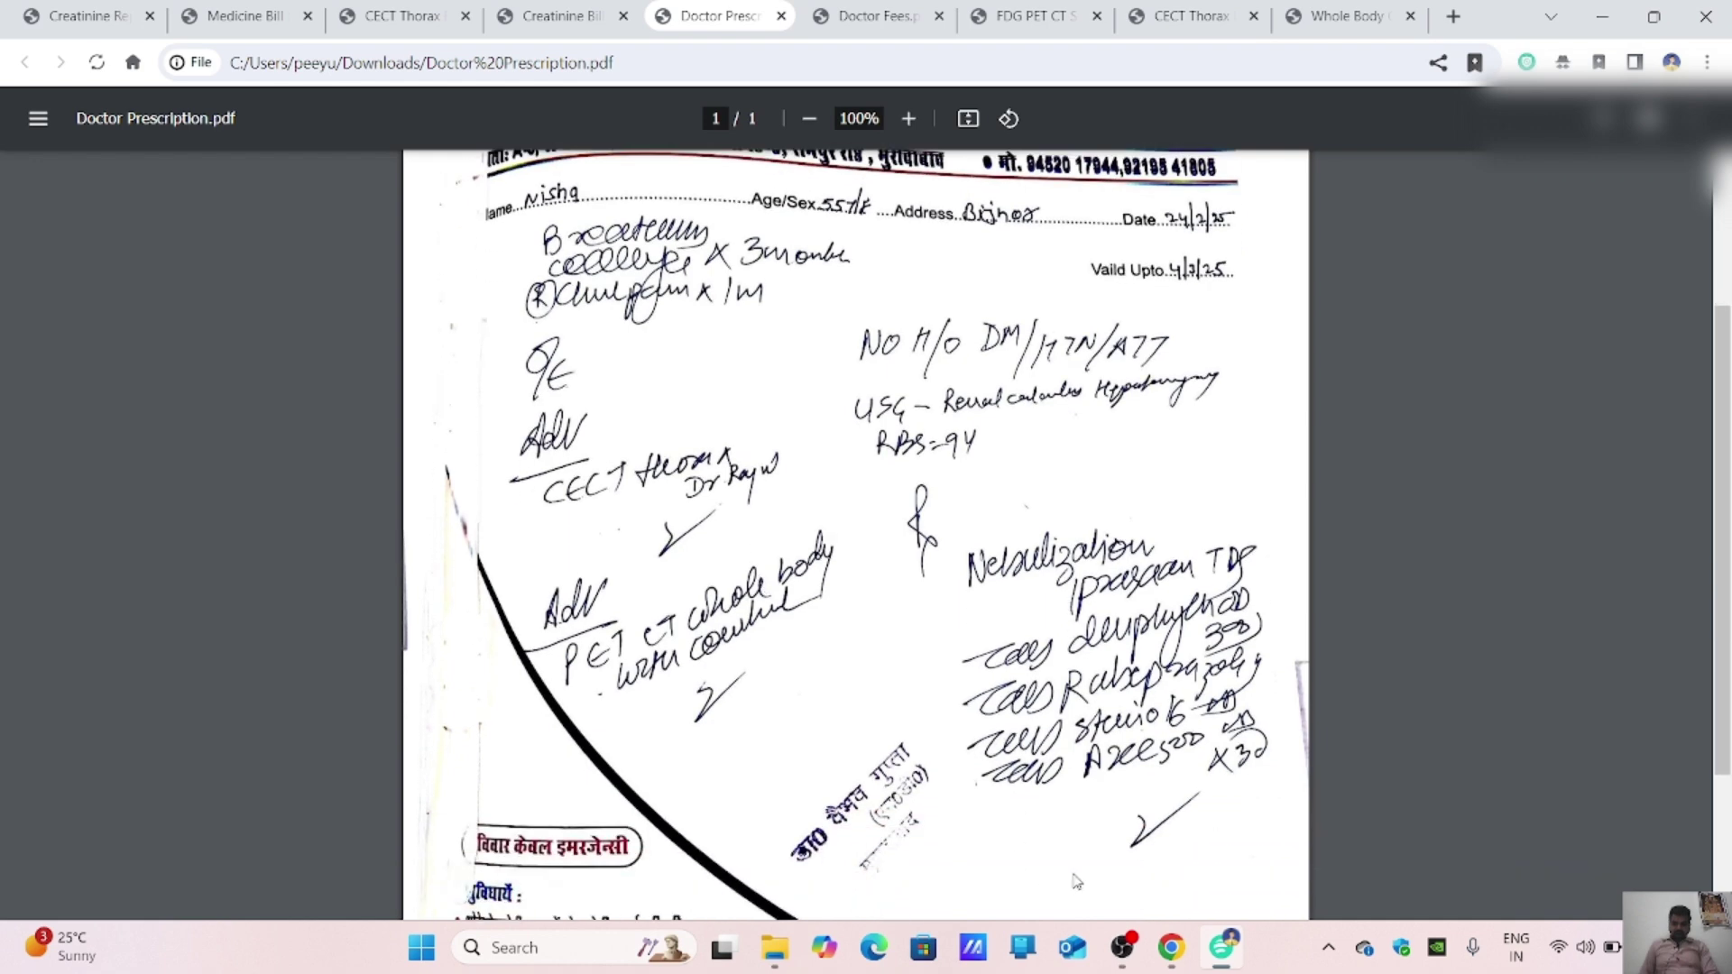
click(1171, 947)
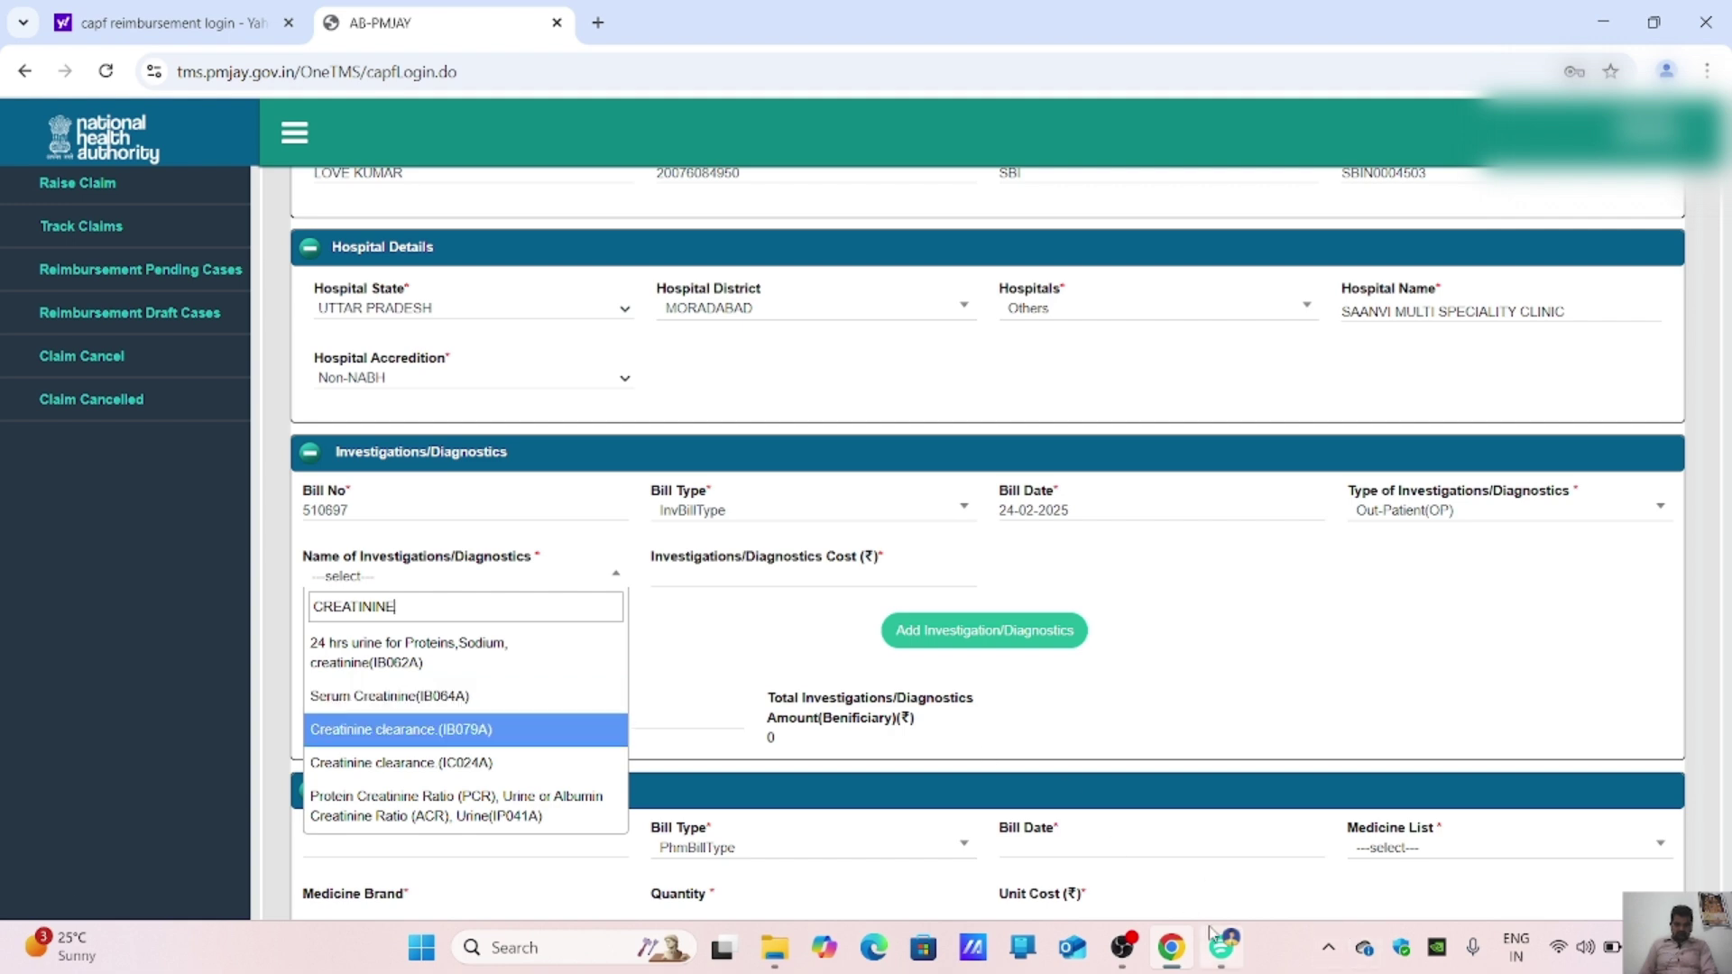
Step: Review the prescription, Creatinine Bill and Creatinine Report PDFs
scroll(503, 758, down, 5)
scroll(502, 749, up, 6)
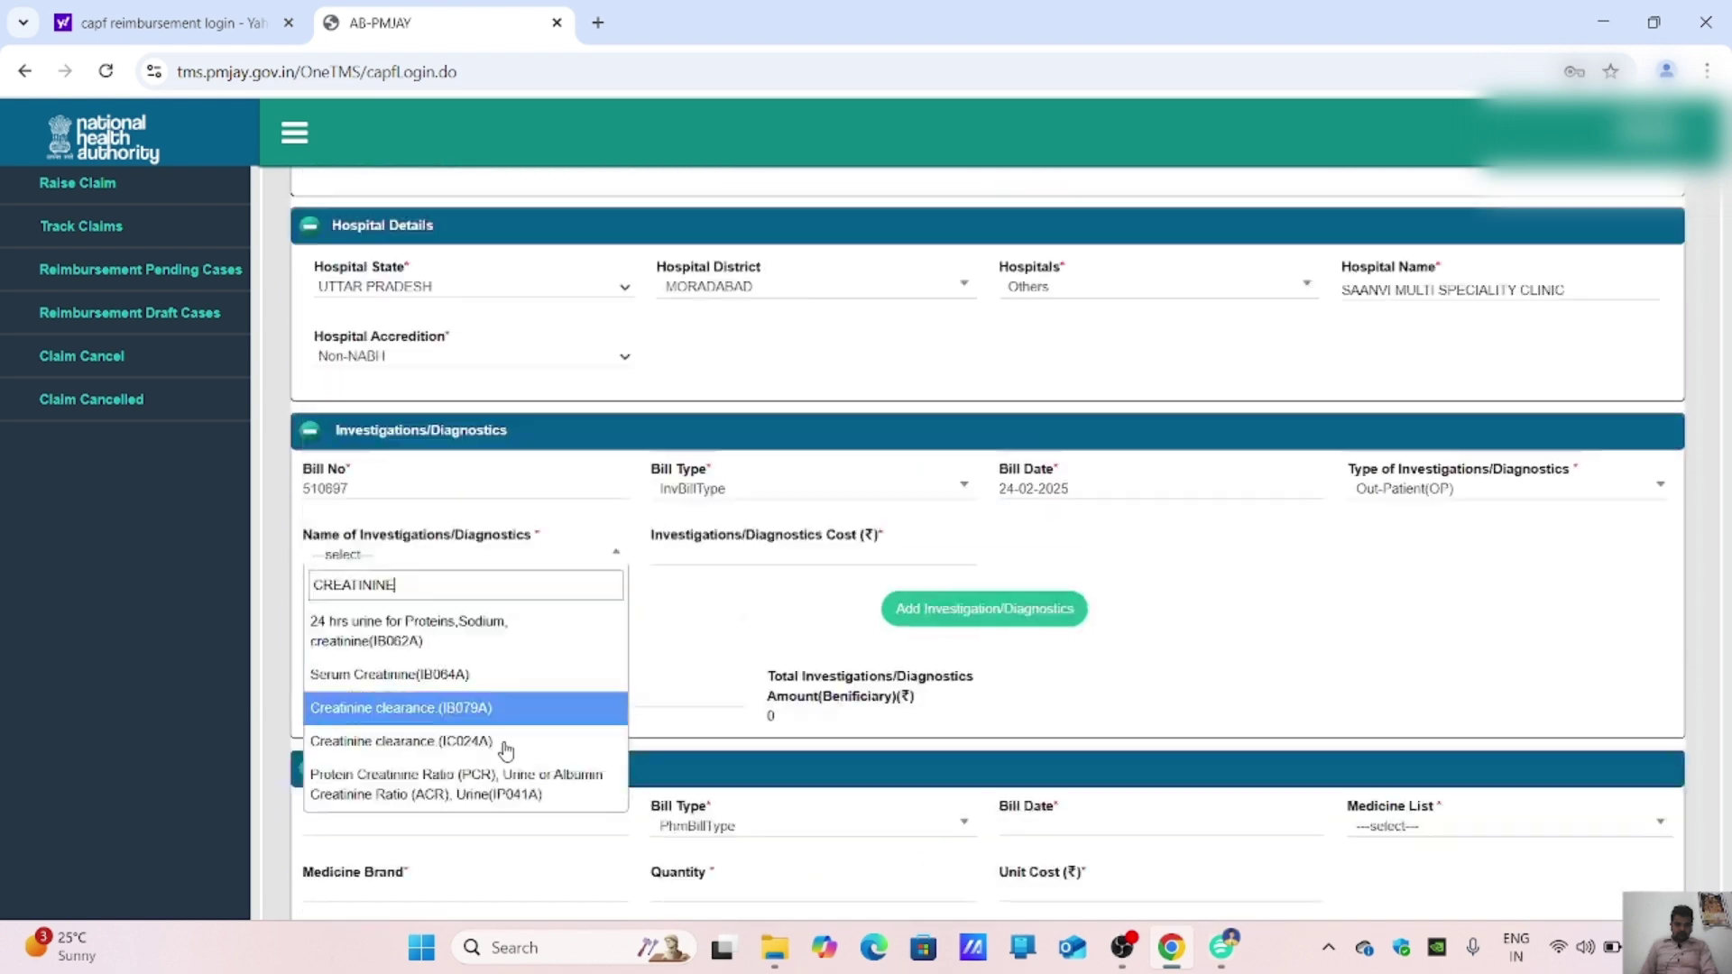
scroll(510, 756, down, 1)
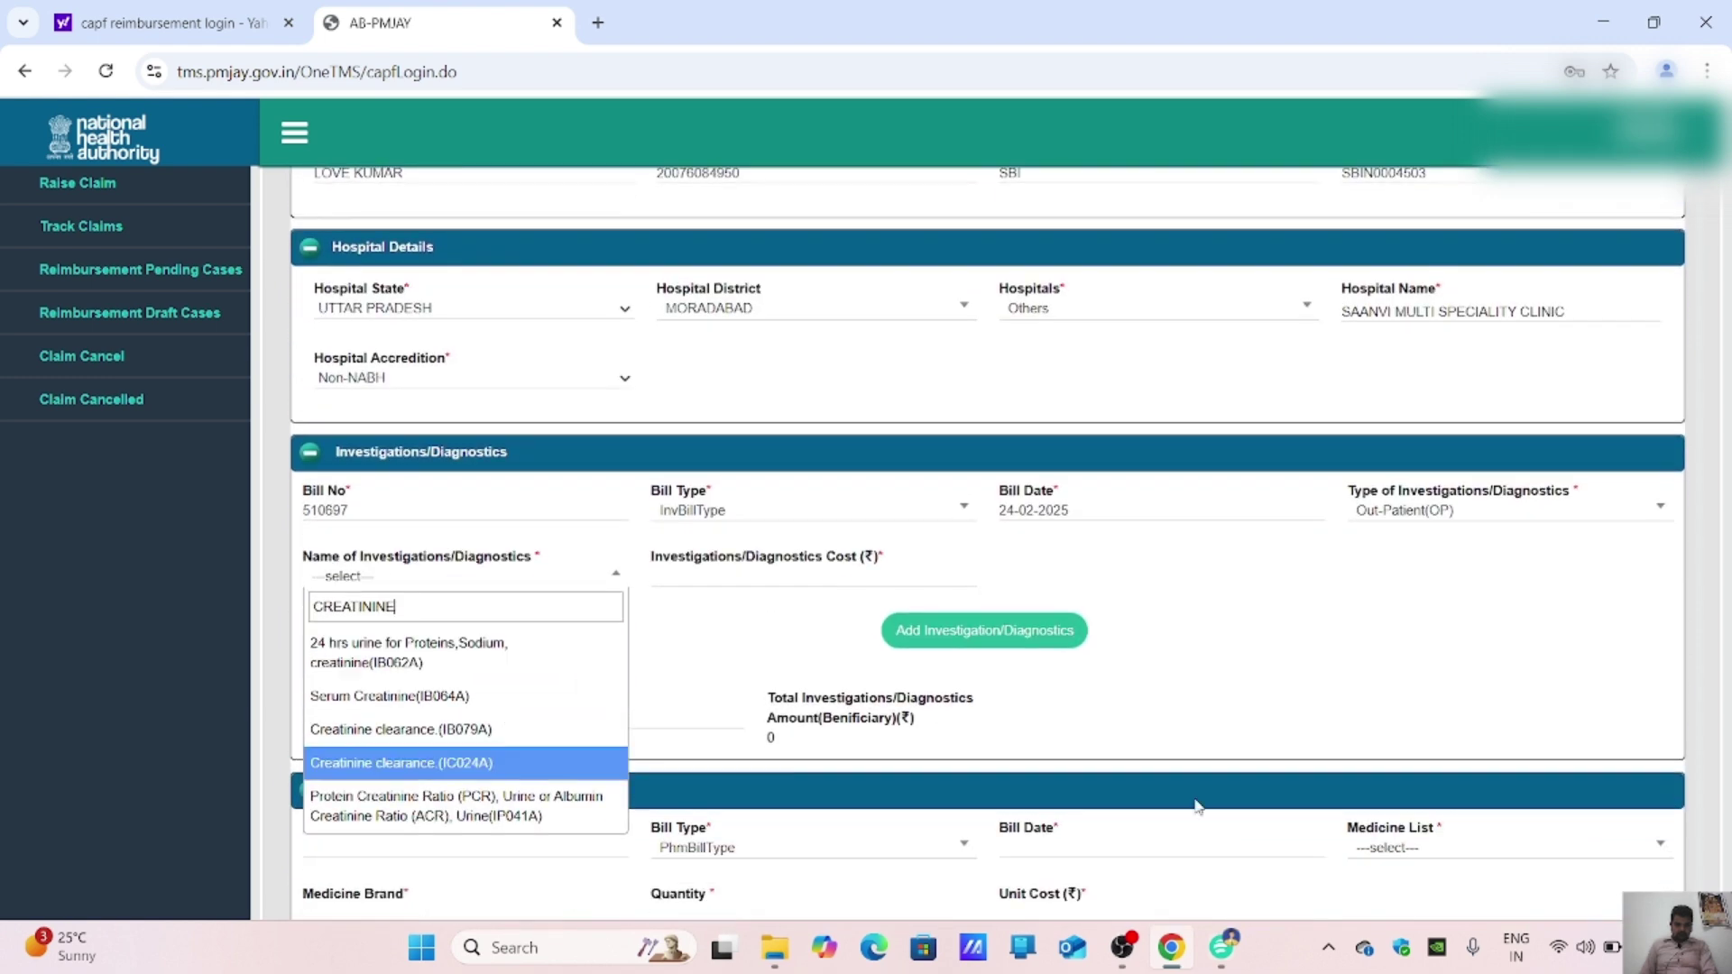
click(1223, 947)
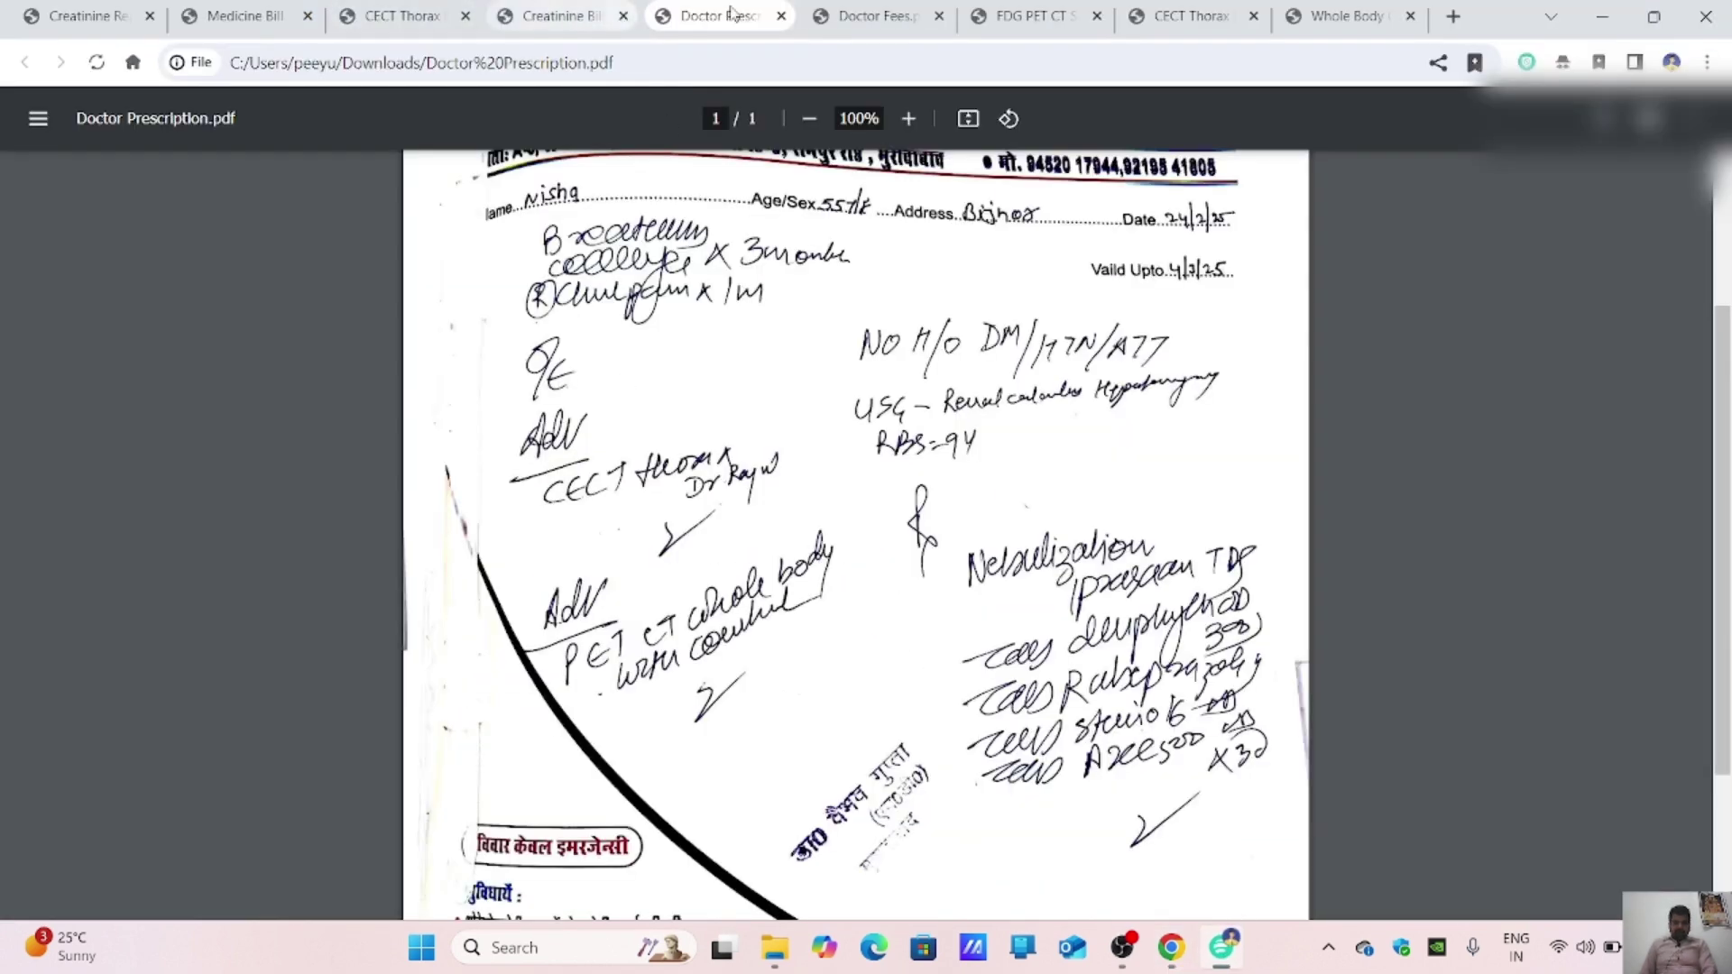
click(552, 9)
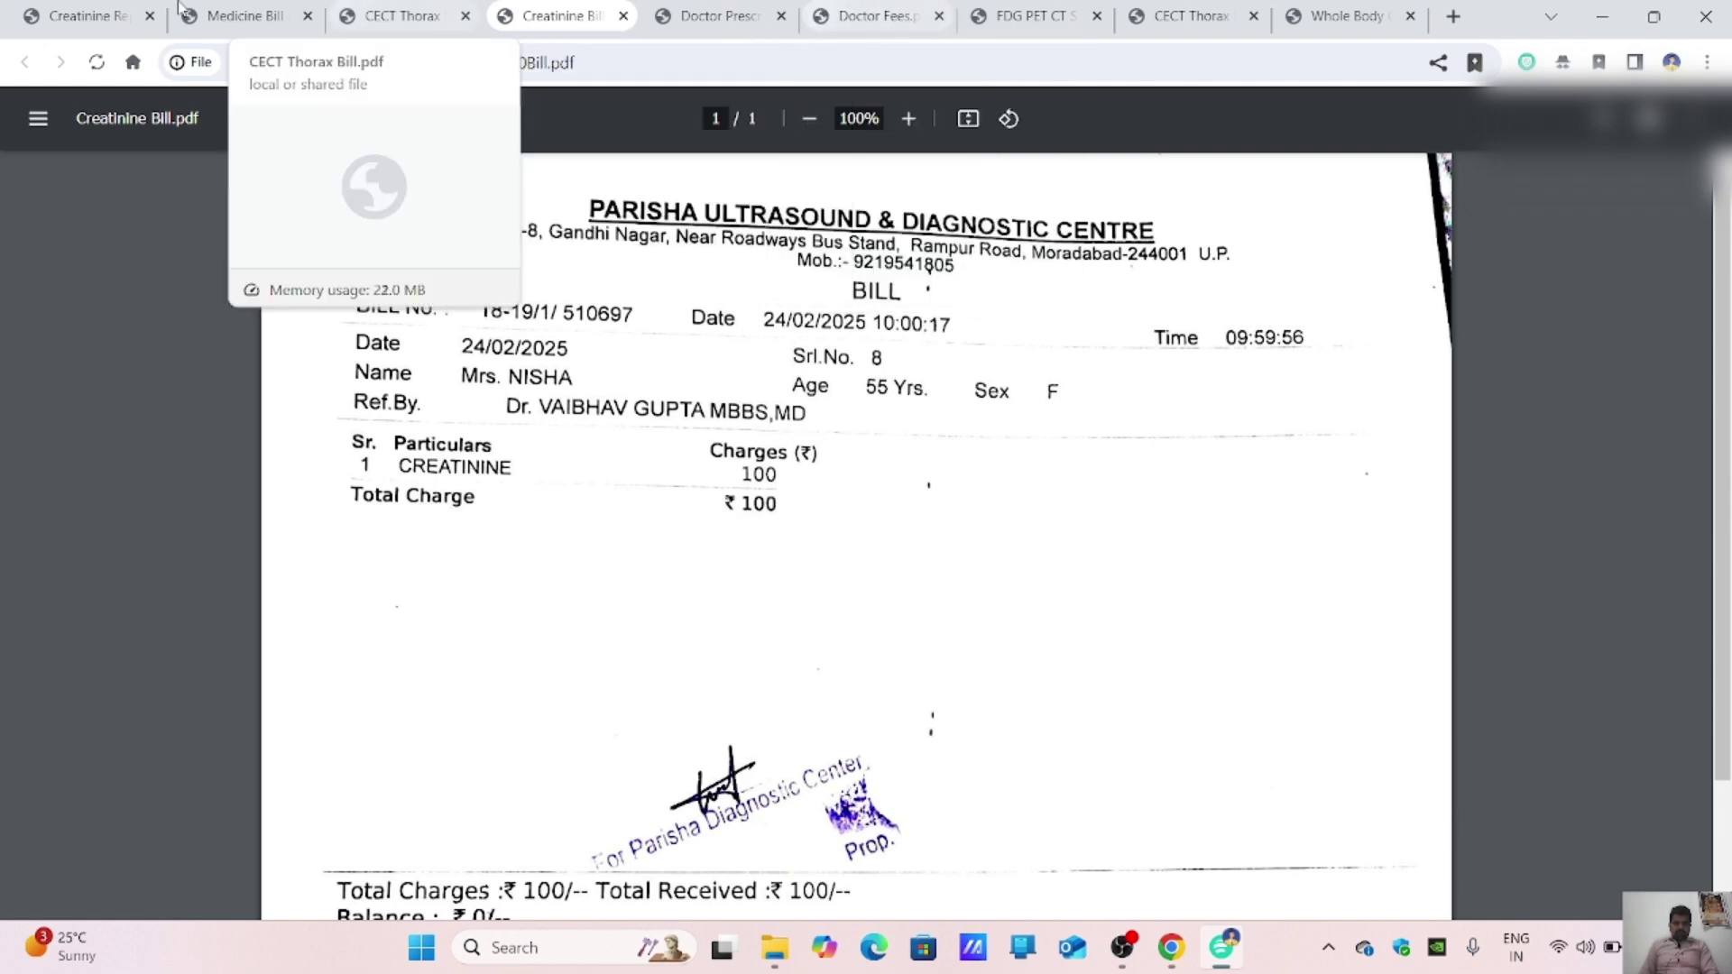
click(16, 9)
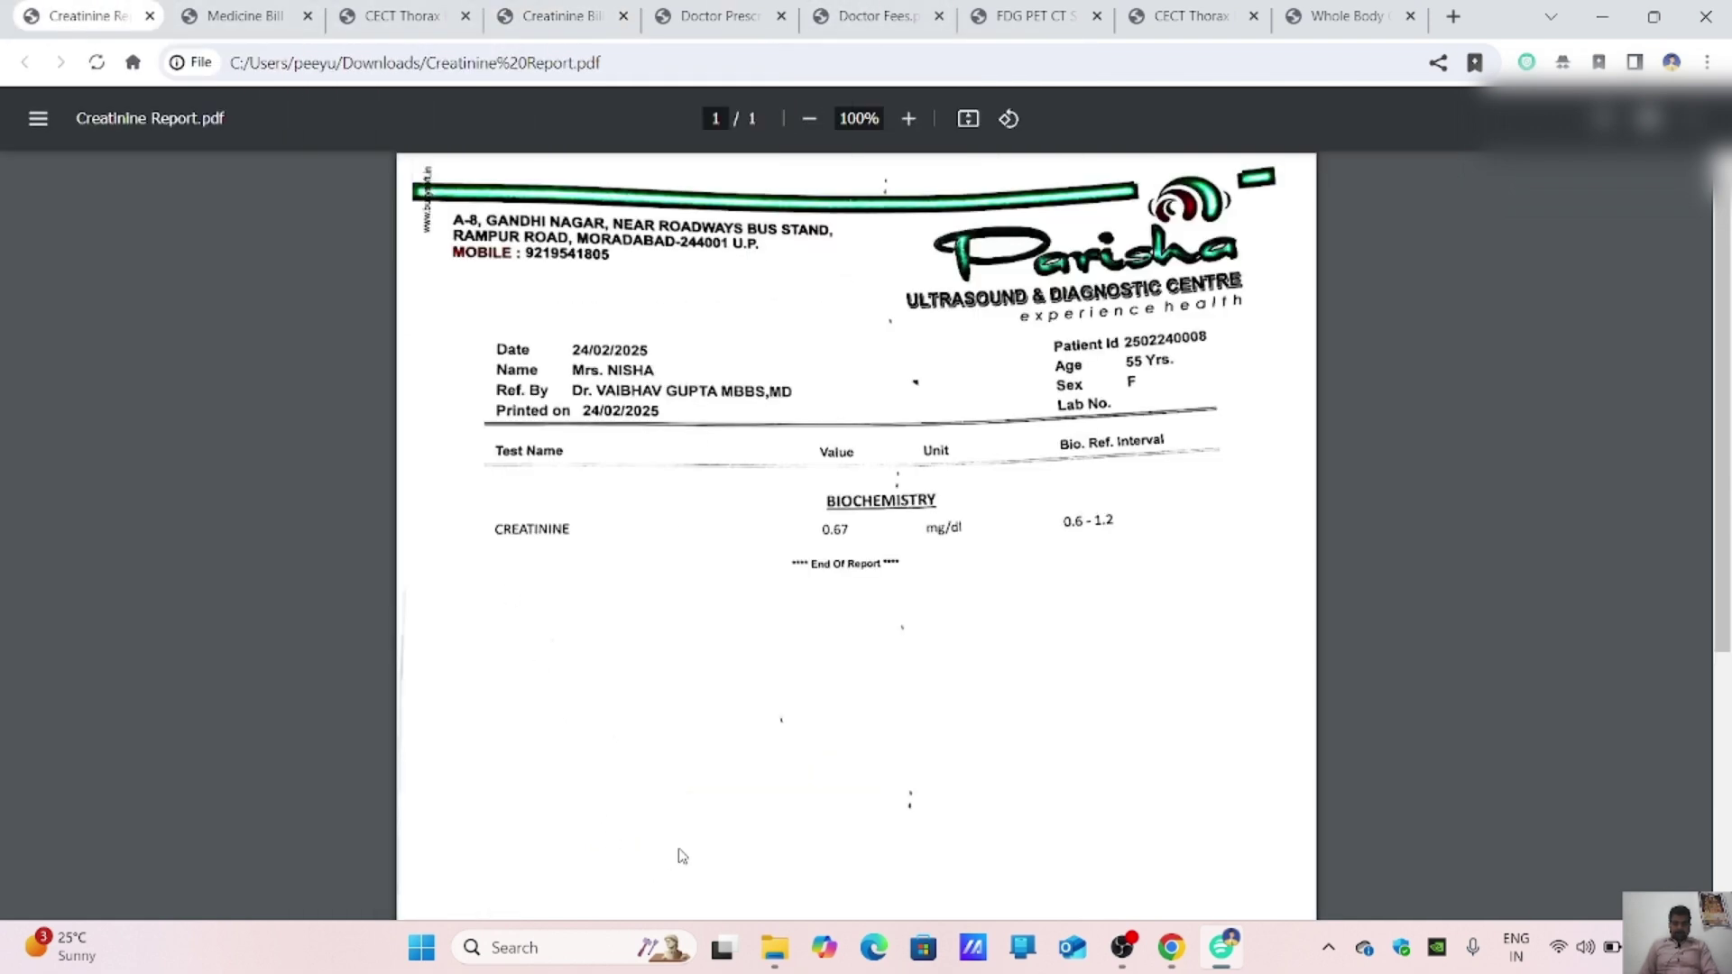
scroll(836, 710, down, 4)
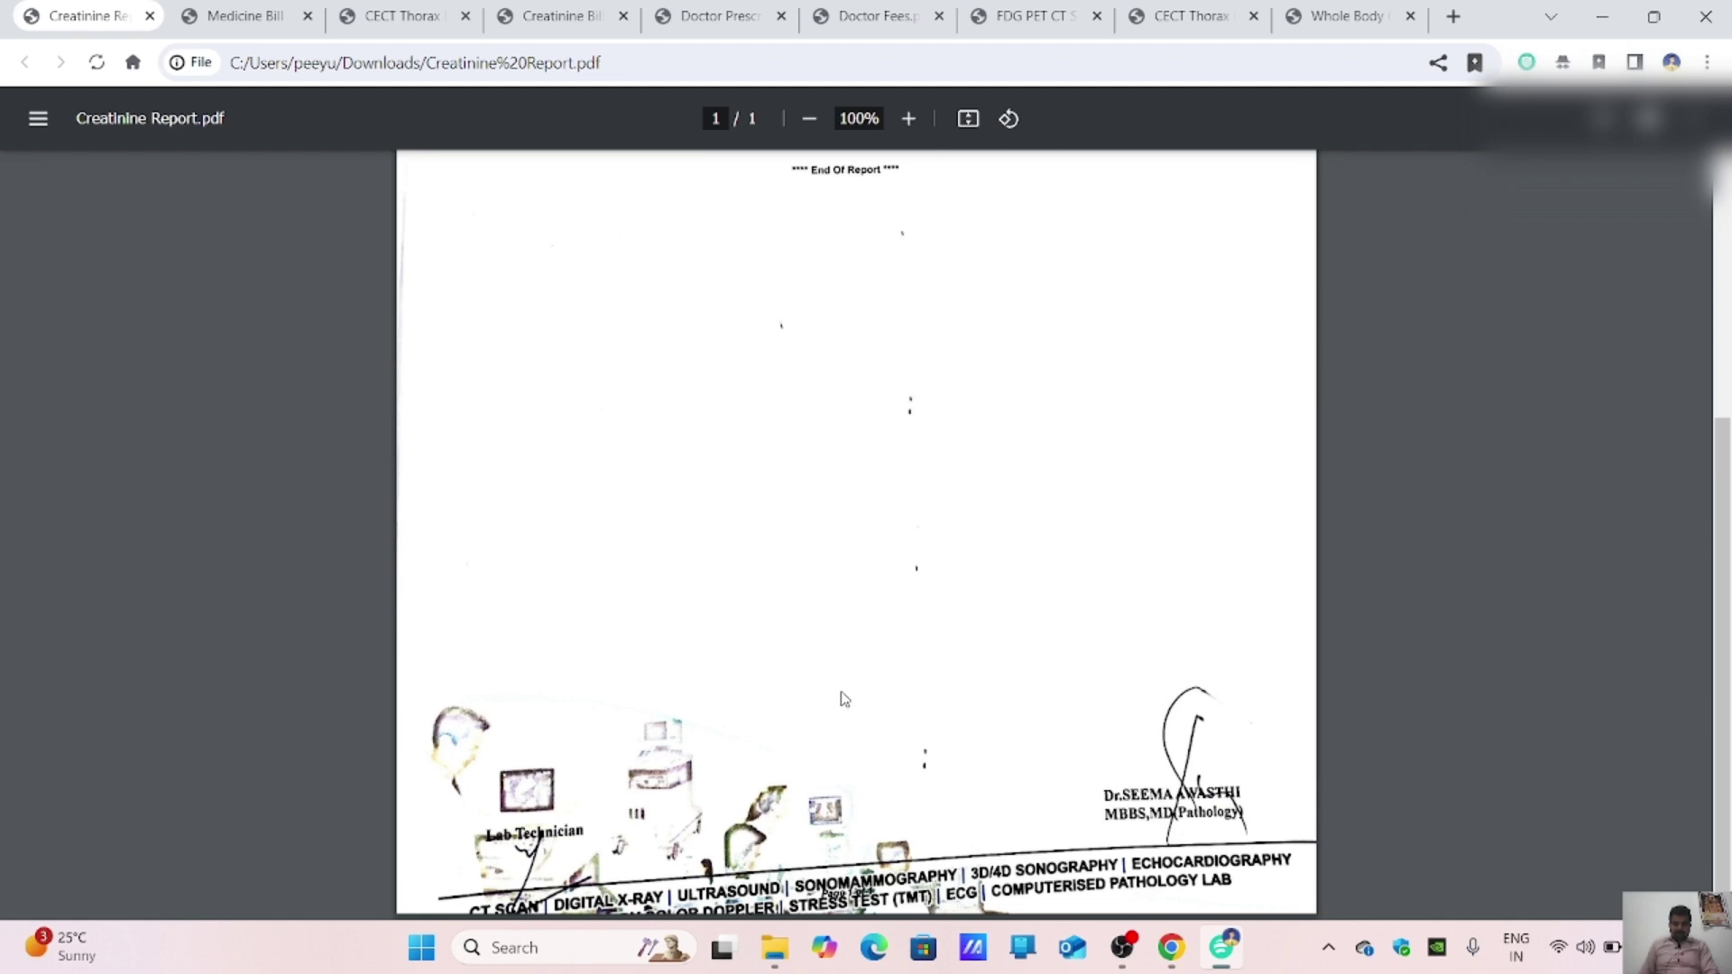
scroll(845, 695, up, 4)
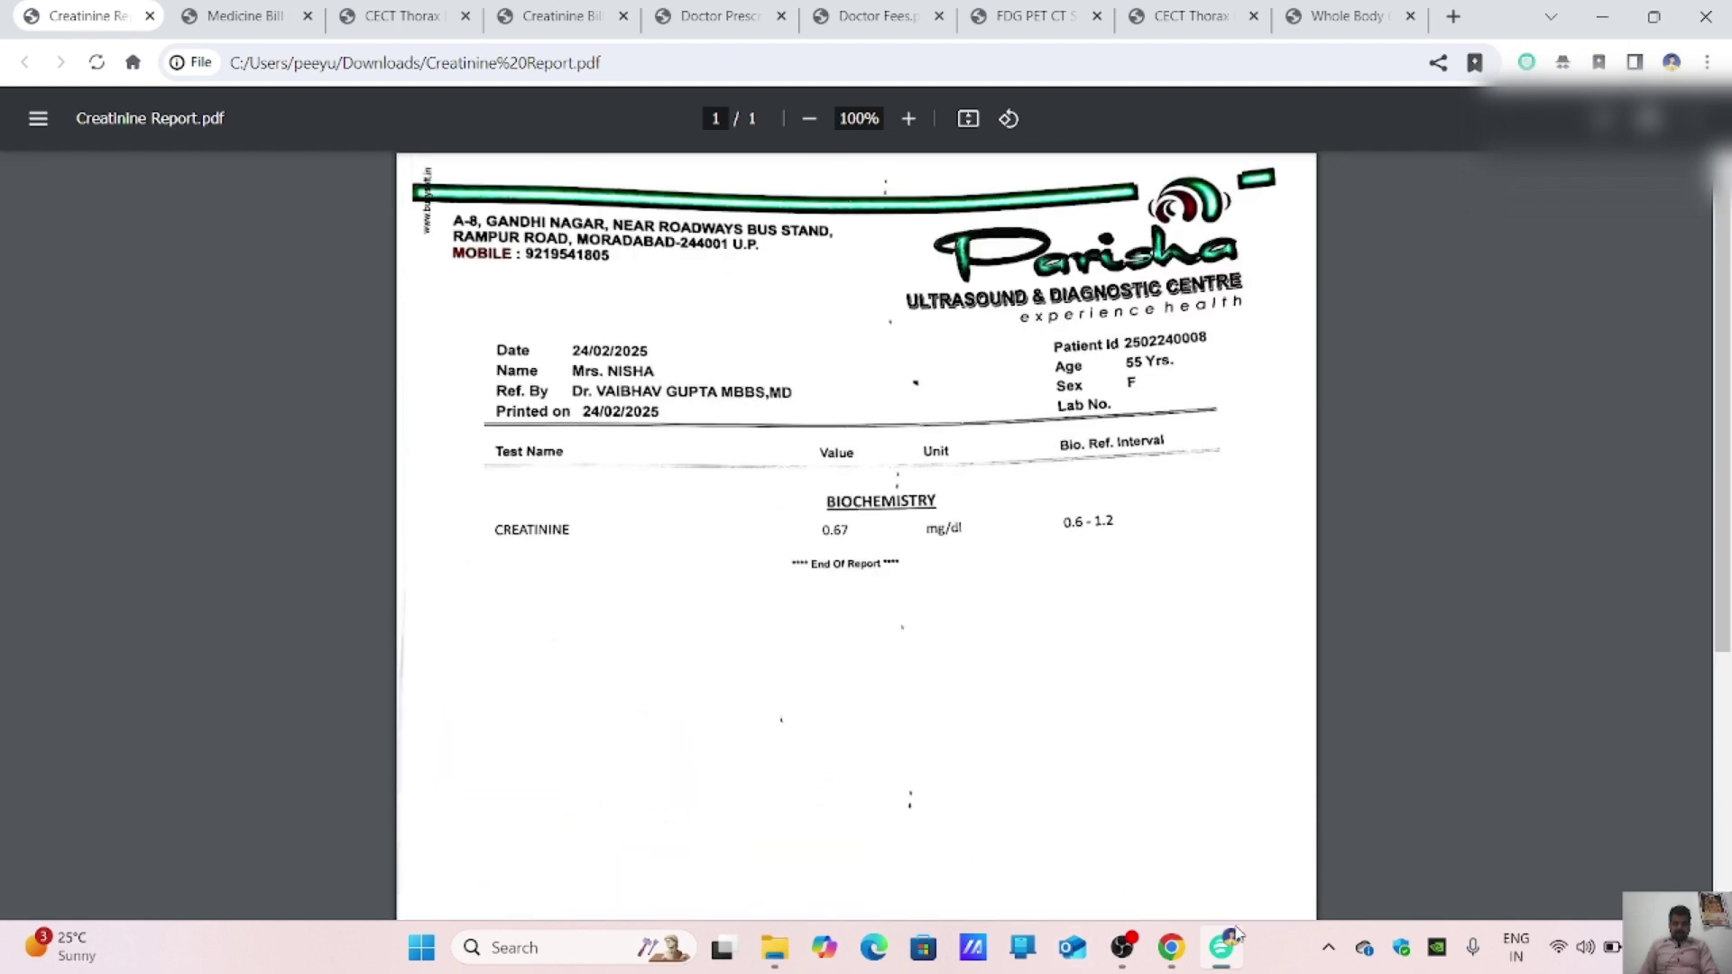
click(1171, 947)
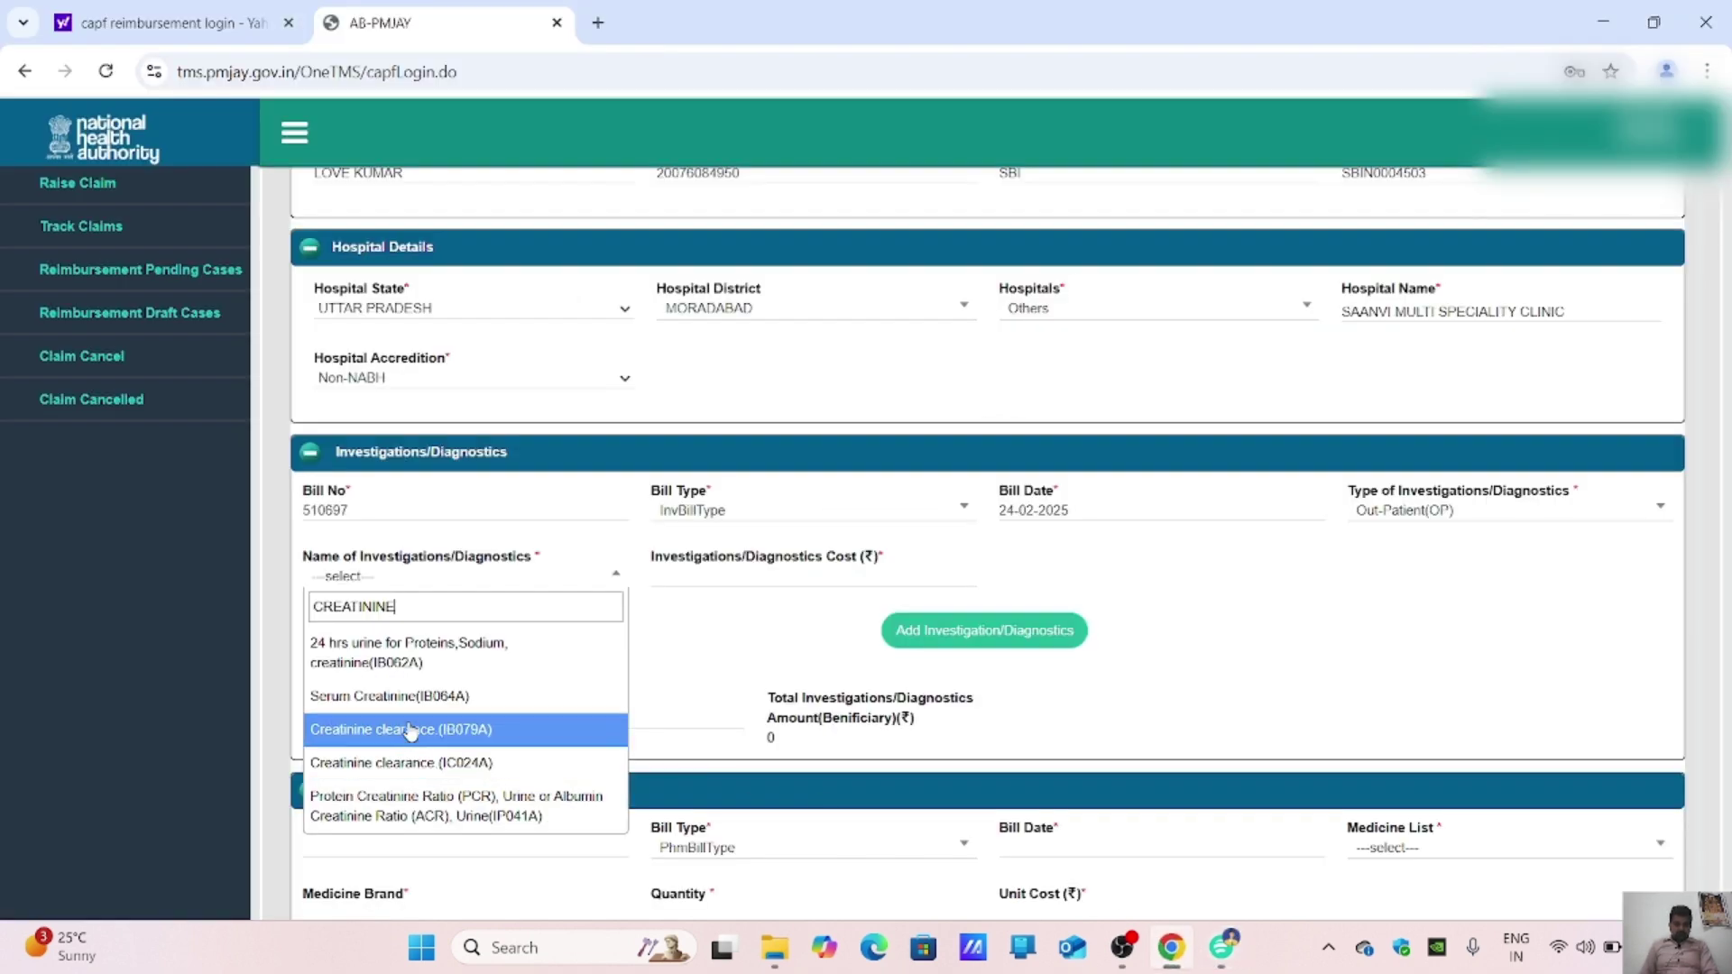
Step: Choose 24 hrs urine for Proteins, Sodium, creatinine (IB062A) at cost 100 and add it
click(445, 665)
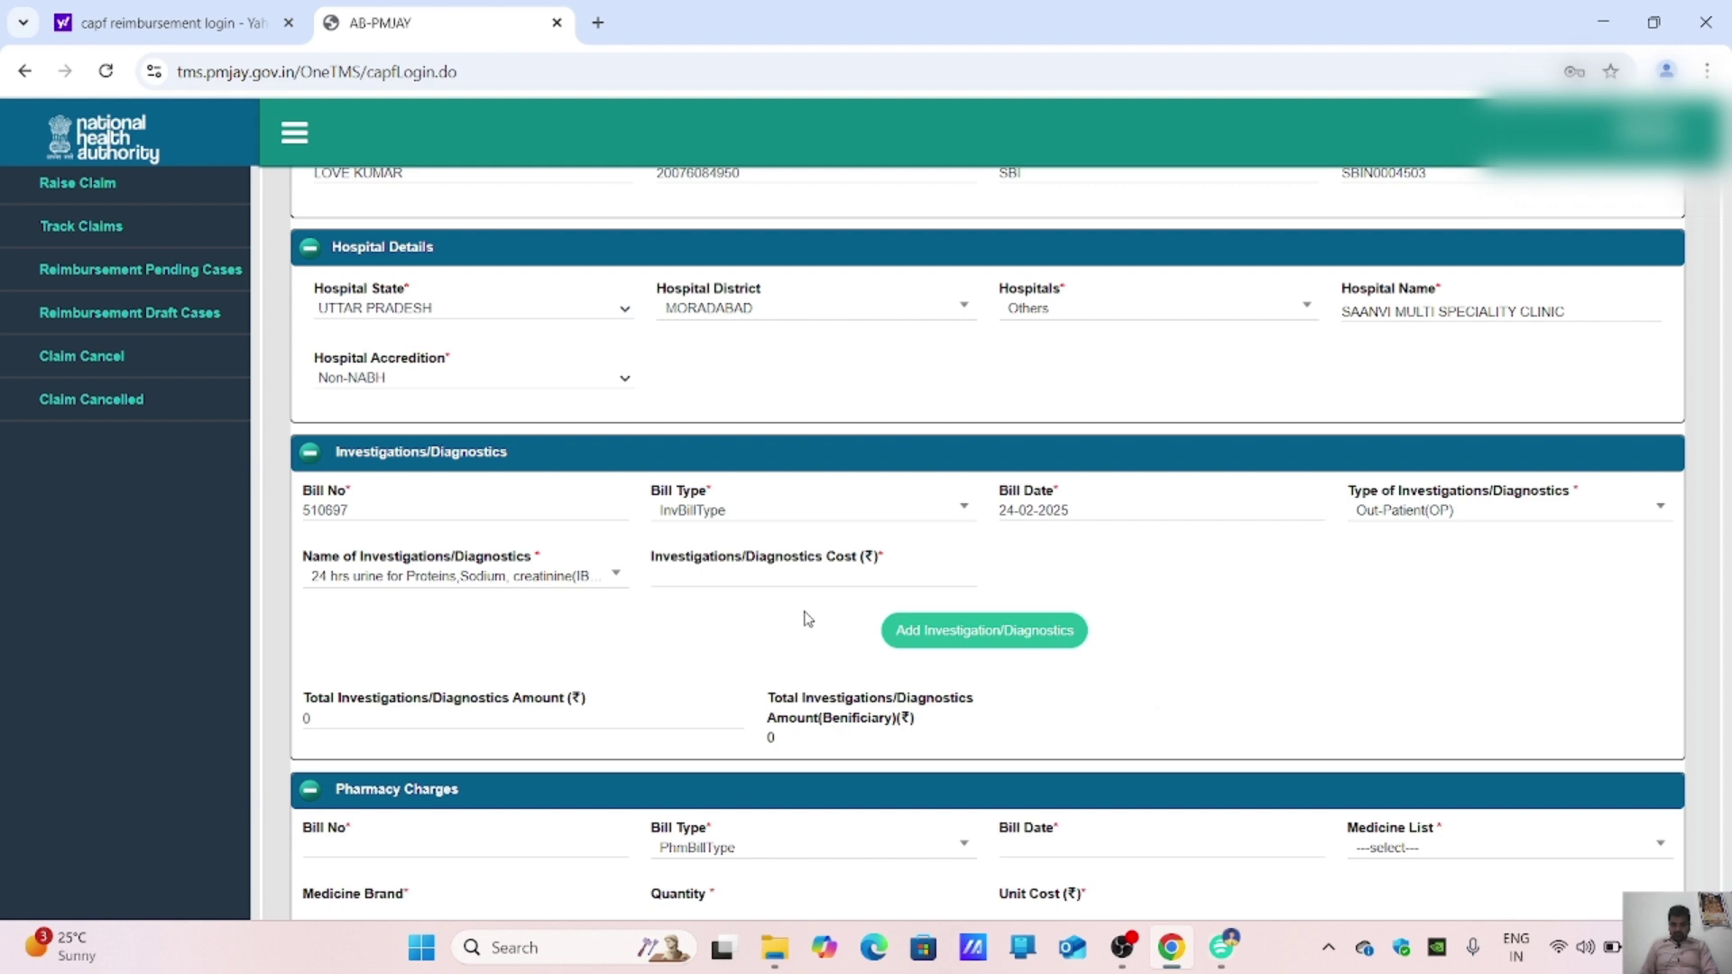
text(100)
click(1209, 935)
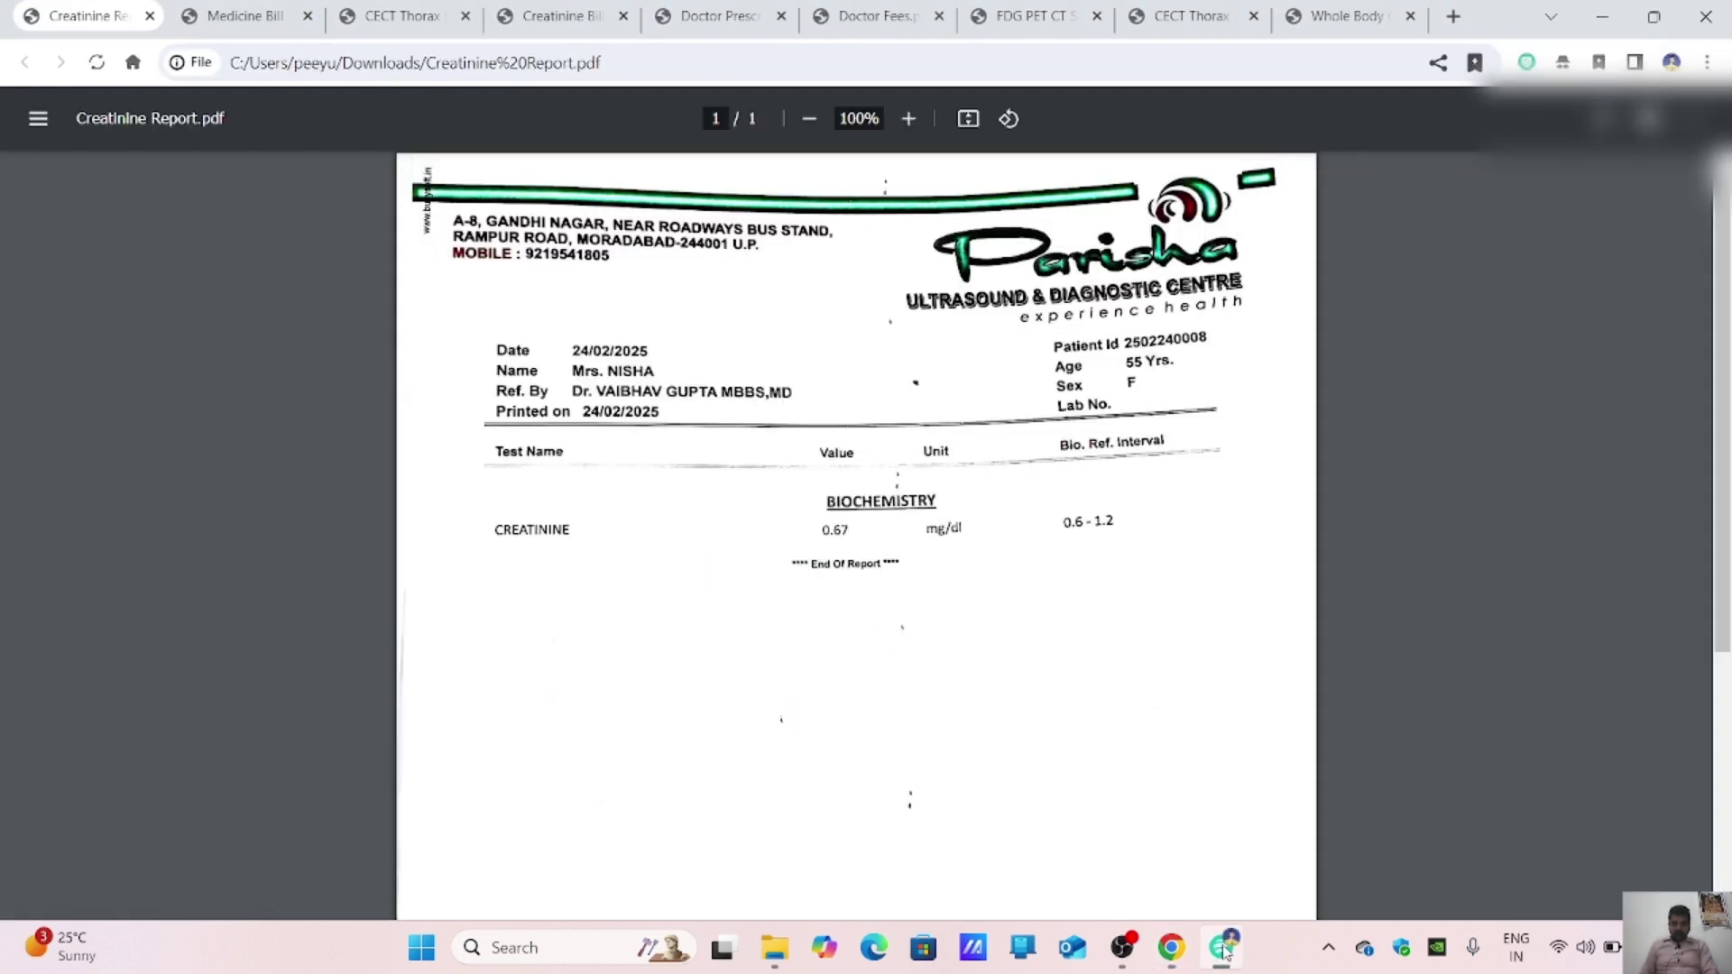
click(1205, 930)
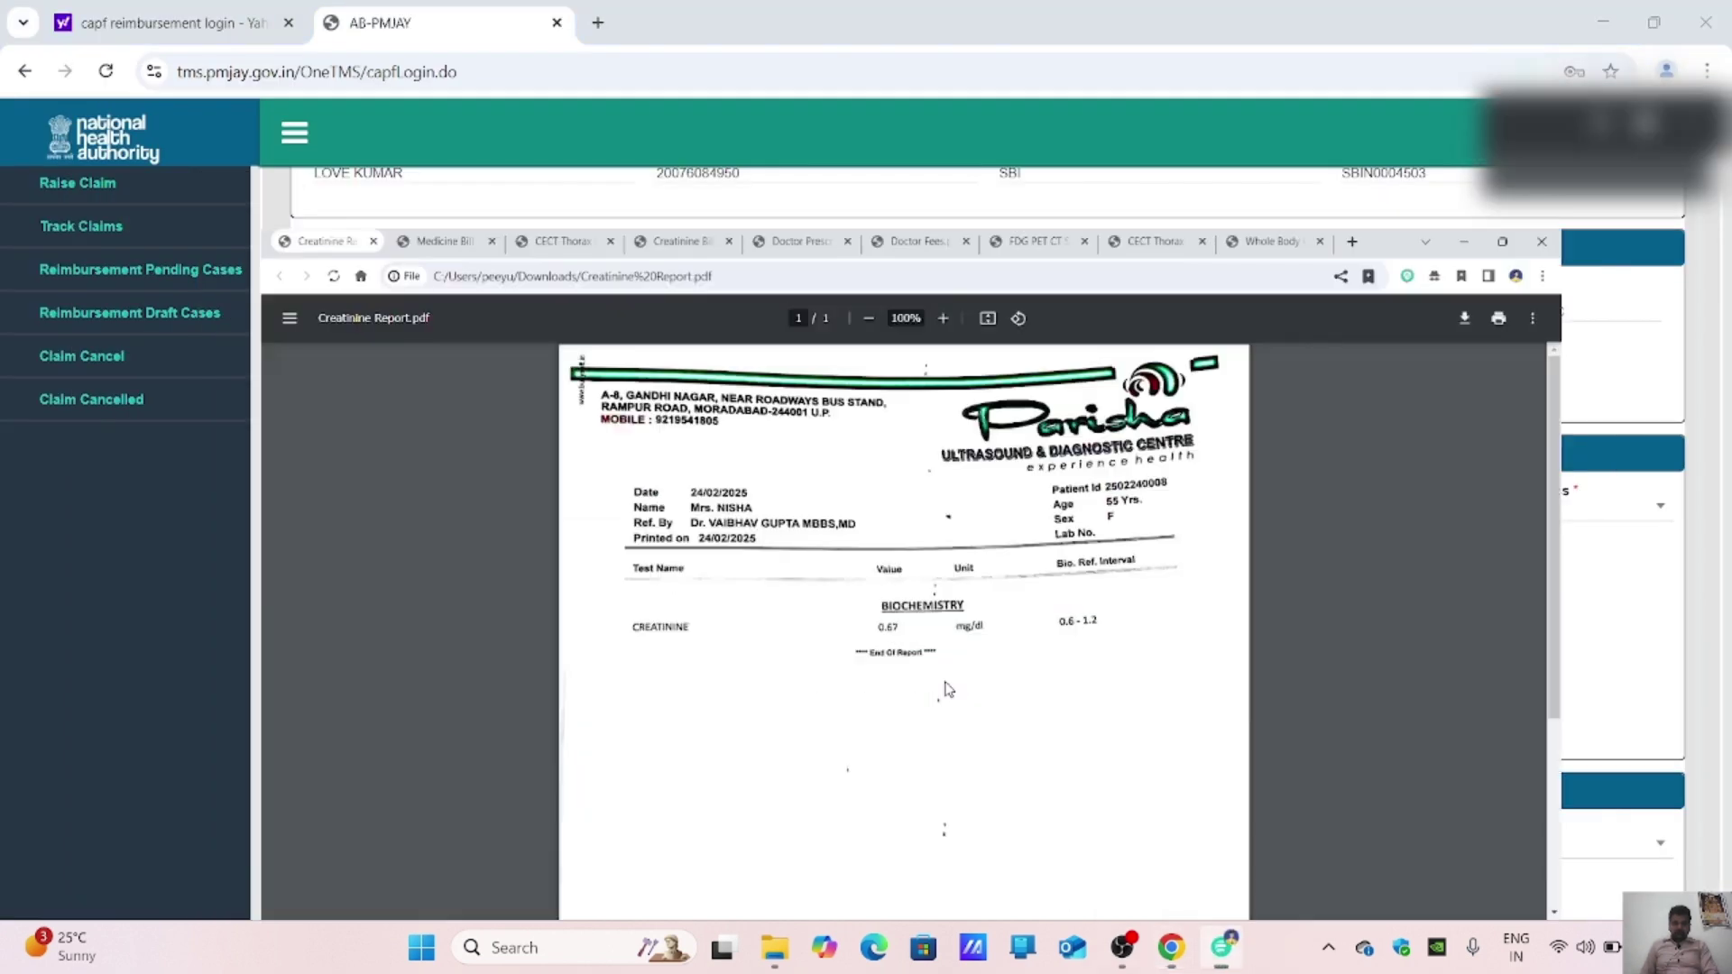
click(1209, 935)
click(595, 16)
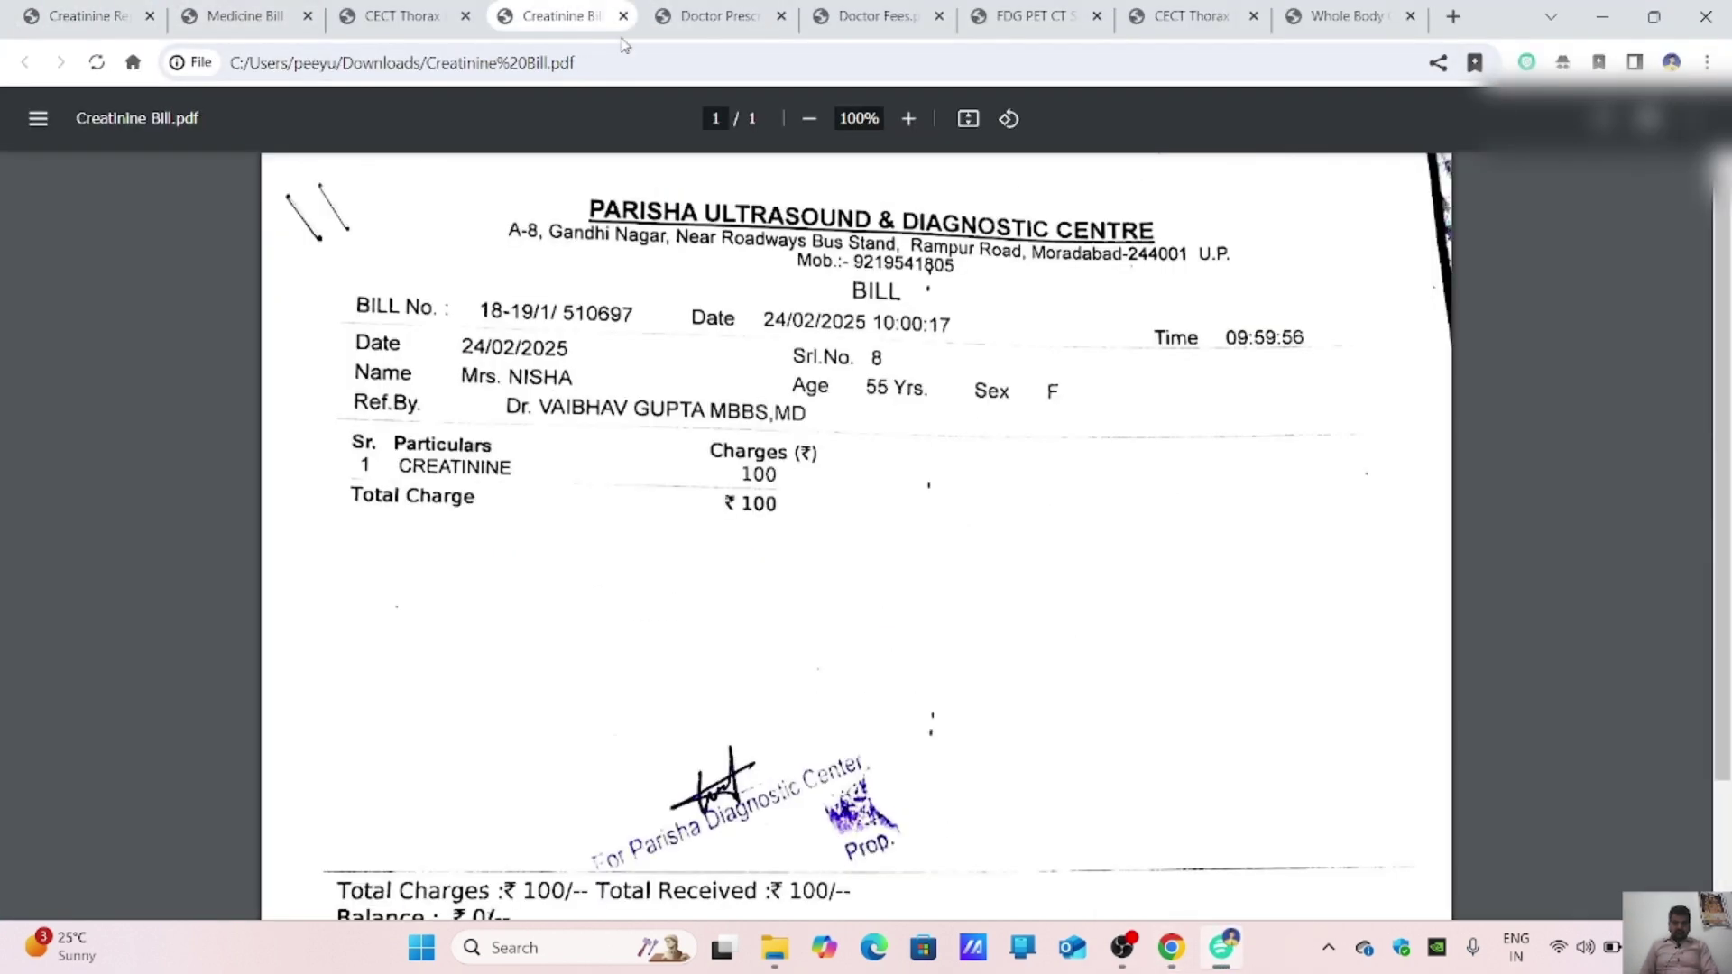
click(1173, 956)
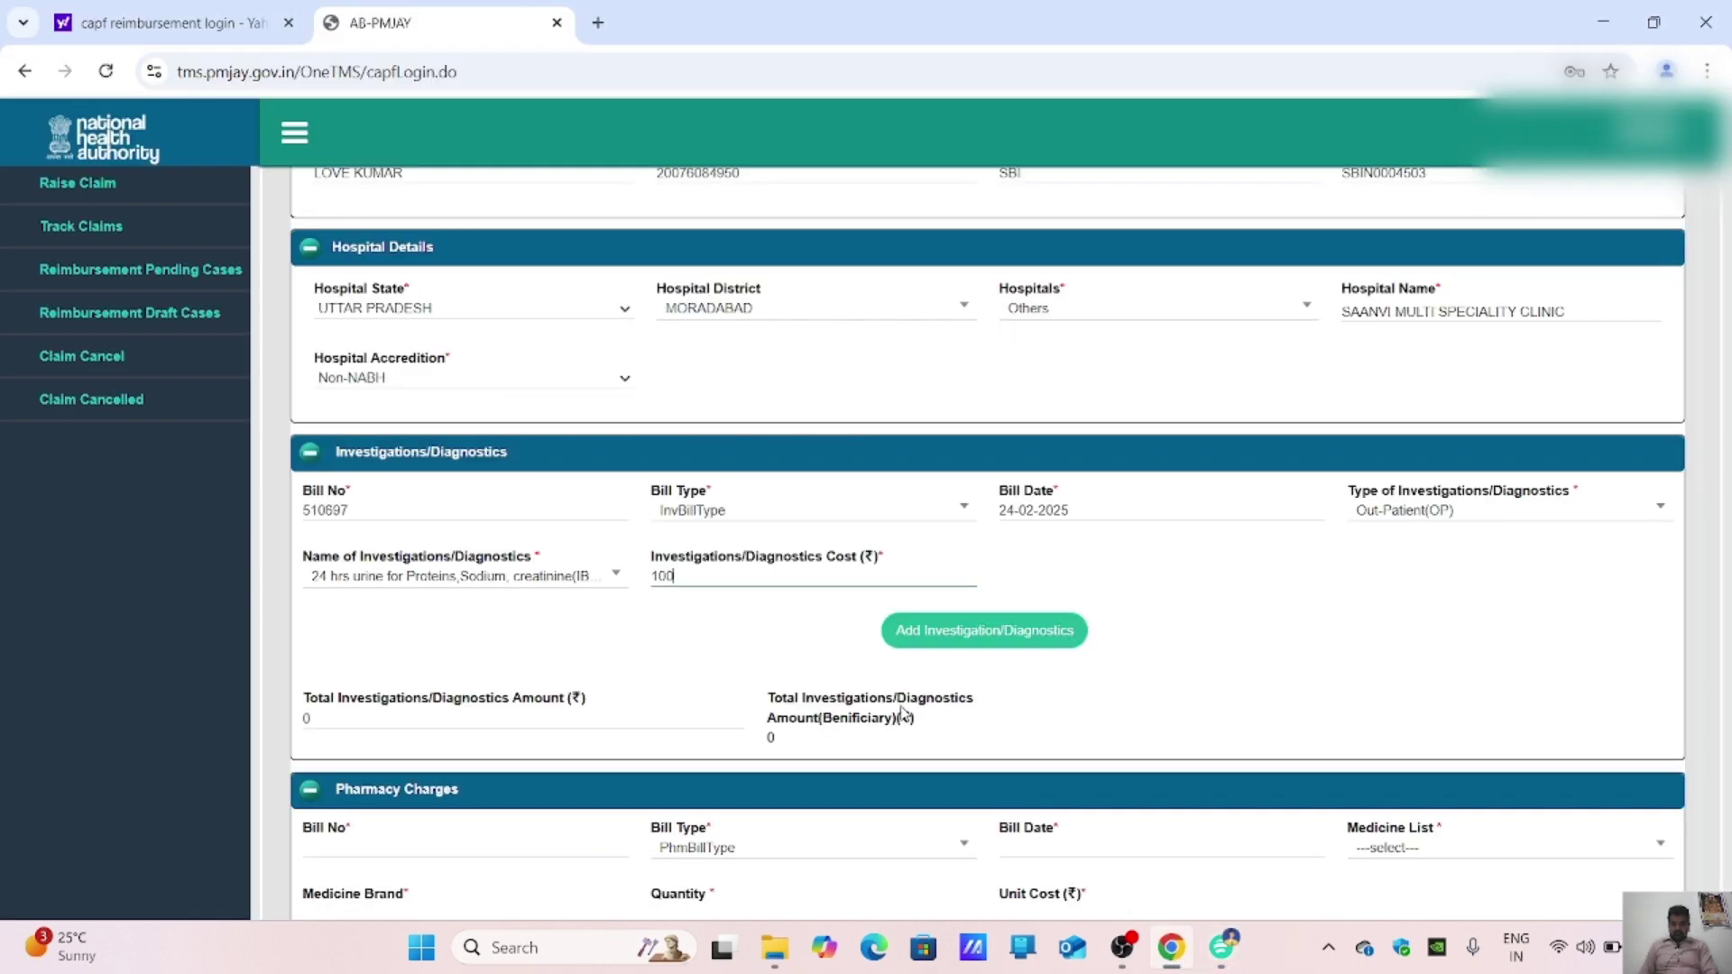
click(986, 637)
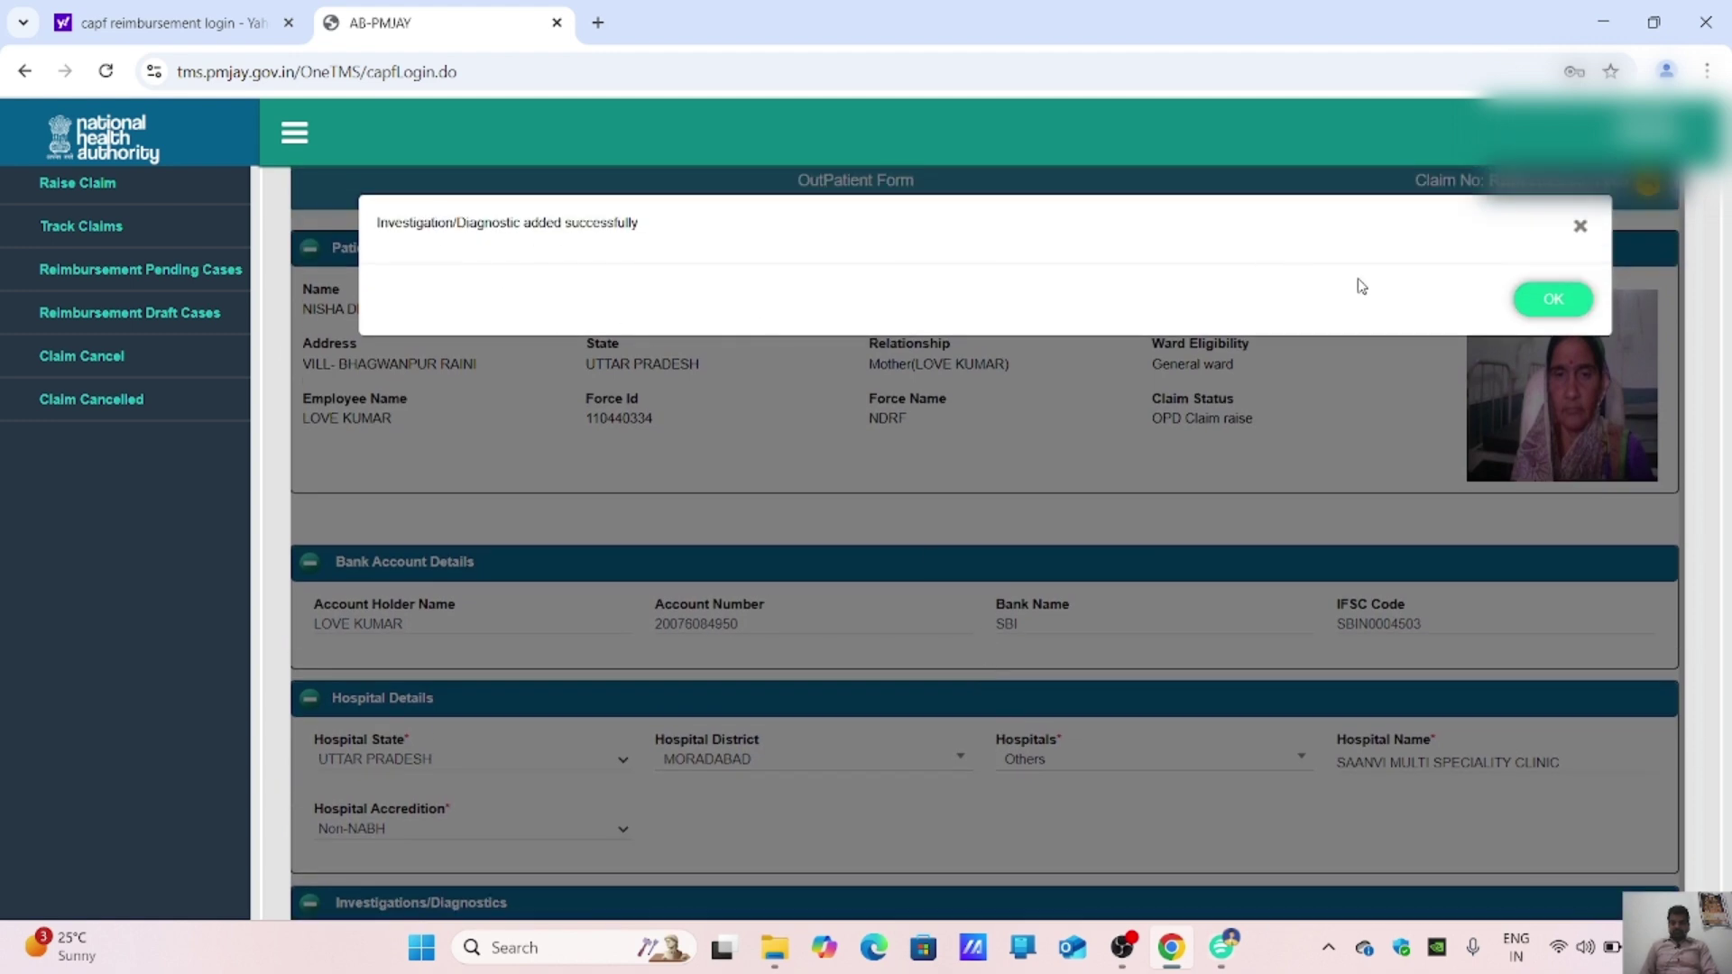
click(1568, 303)
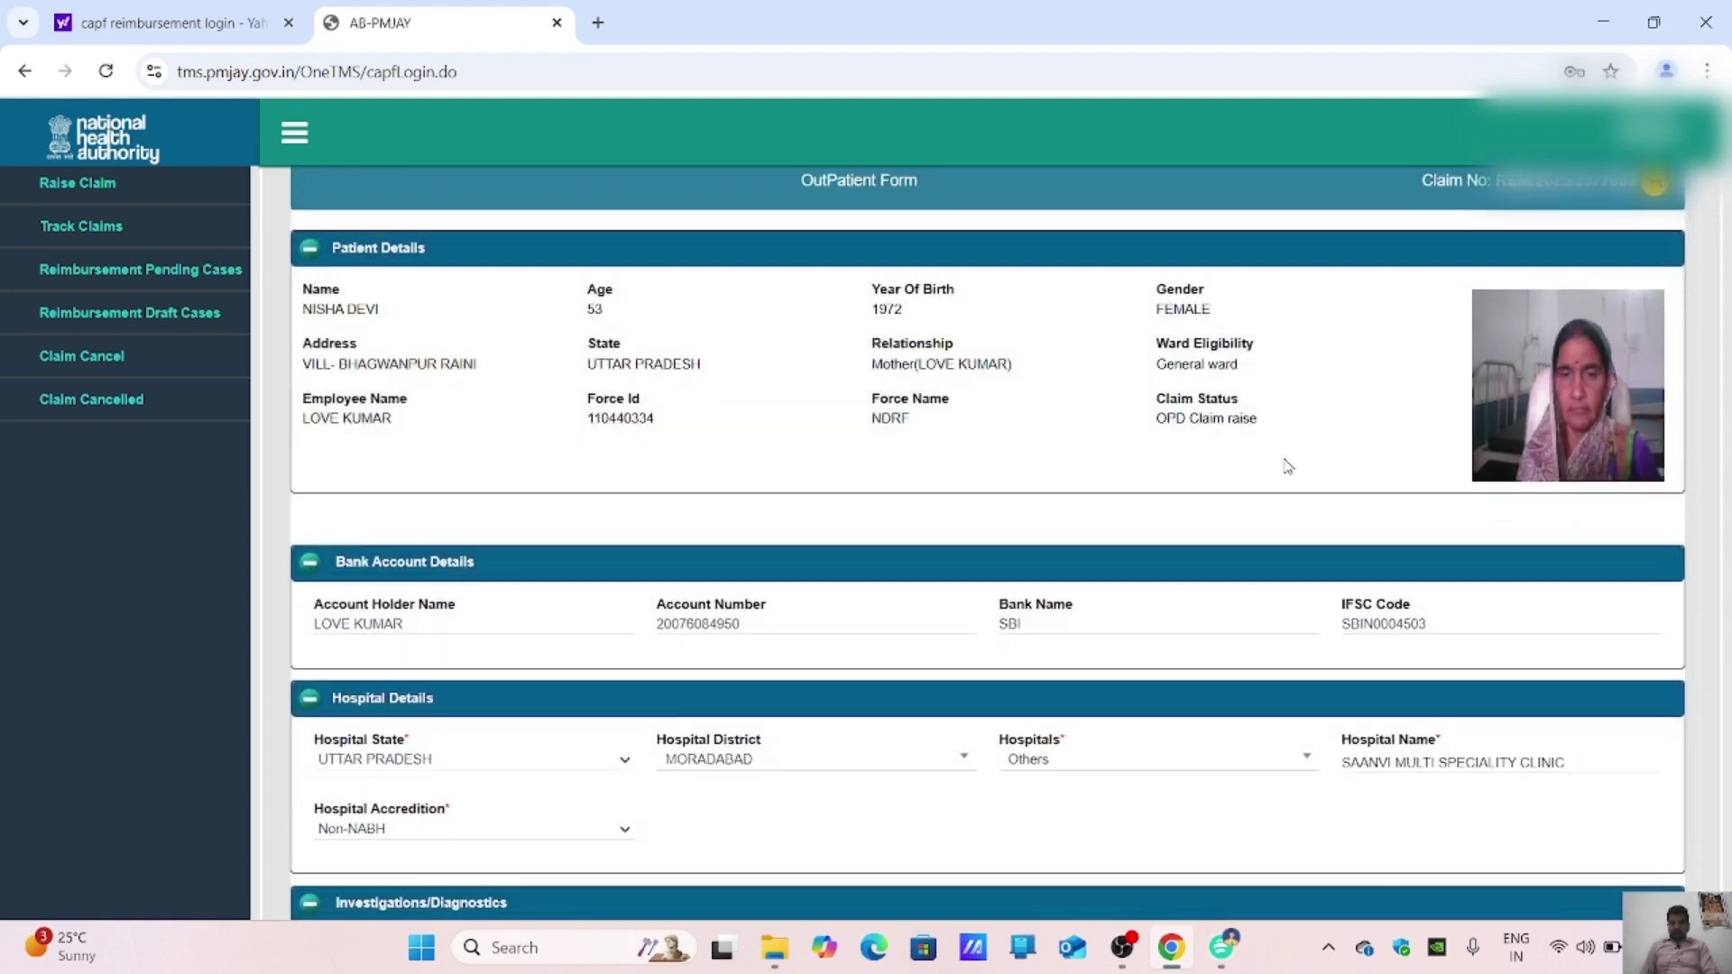
scroll(1285, 465, down, 5)
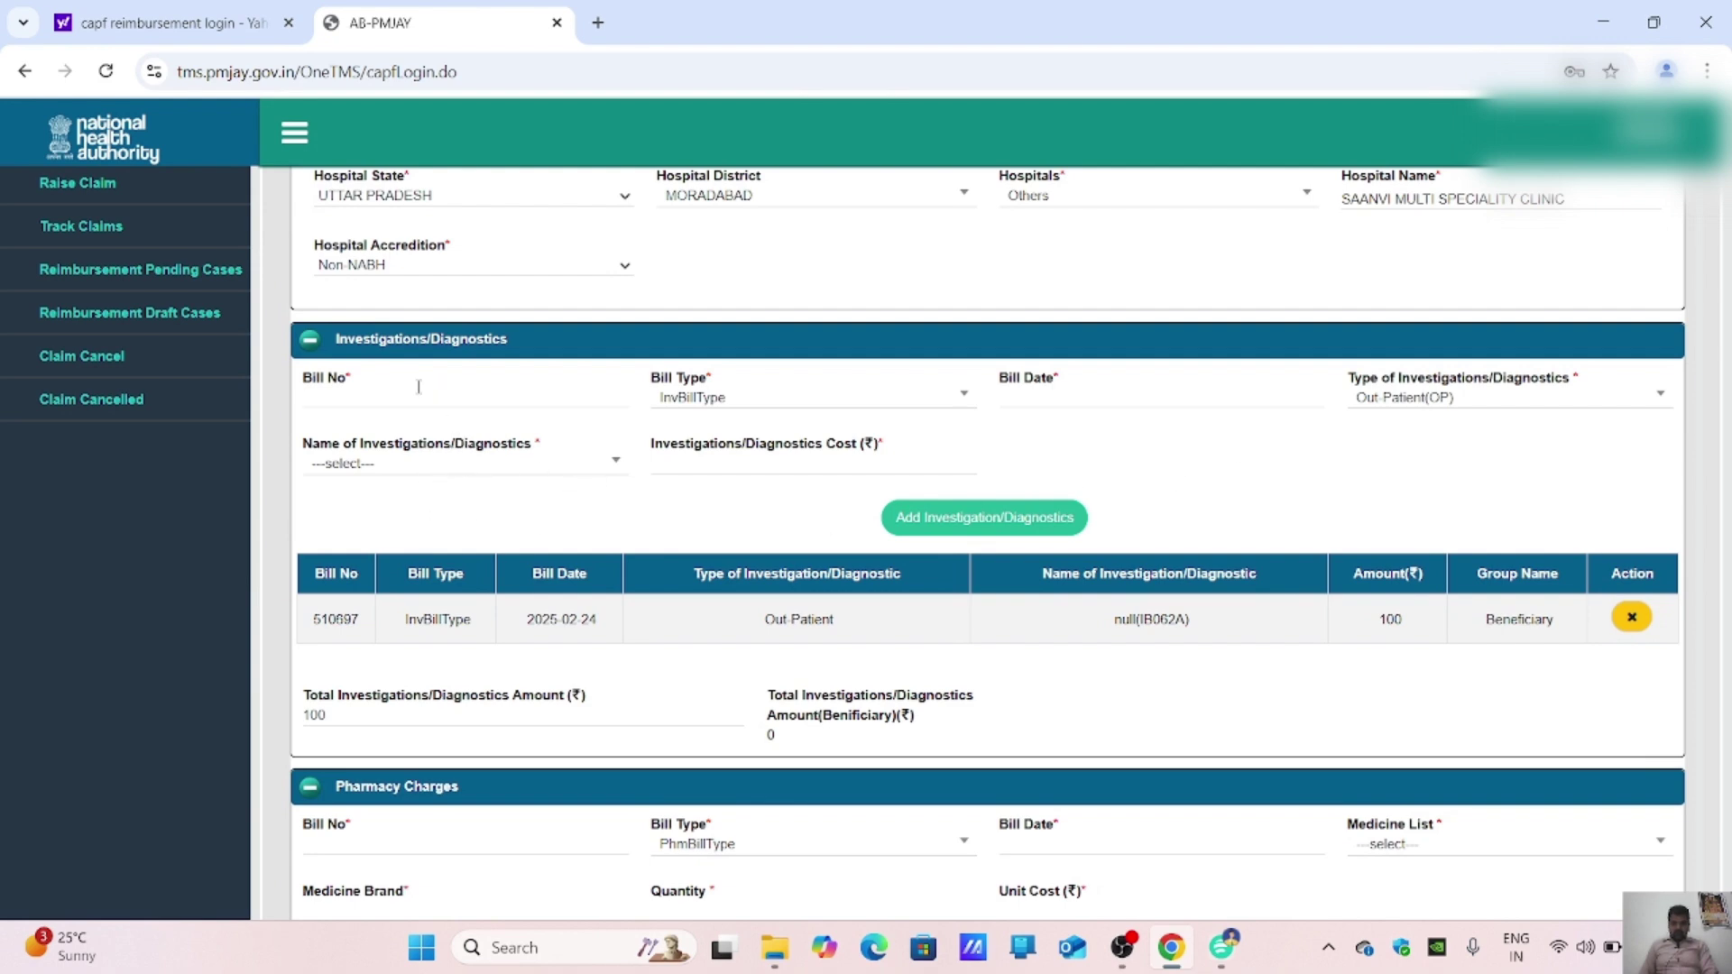
Step: Close the Creatinine Bill and Report PDFs and open the CECT Thorax Bill
click(1222, 947)
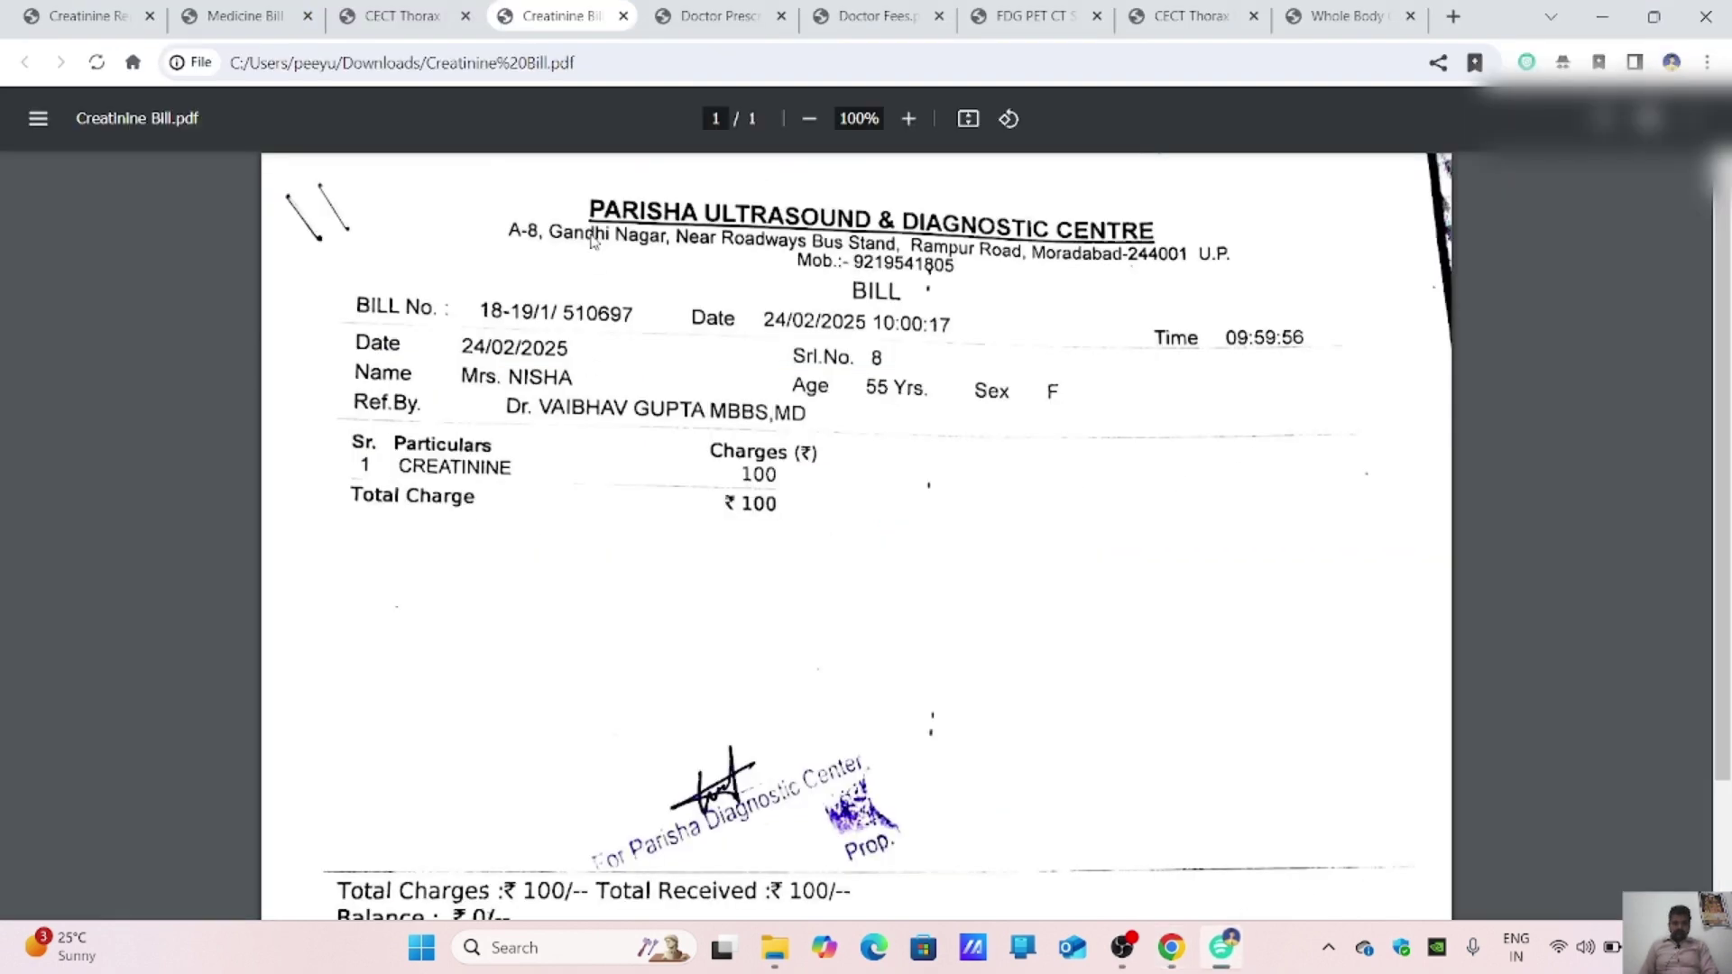
click(624, 18)
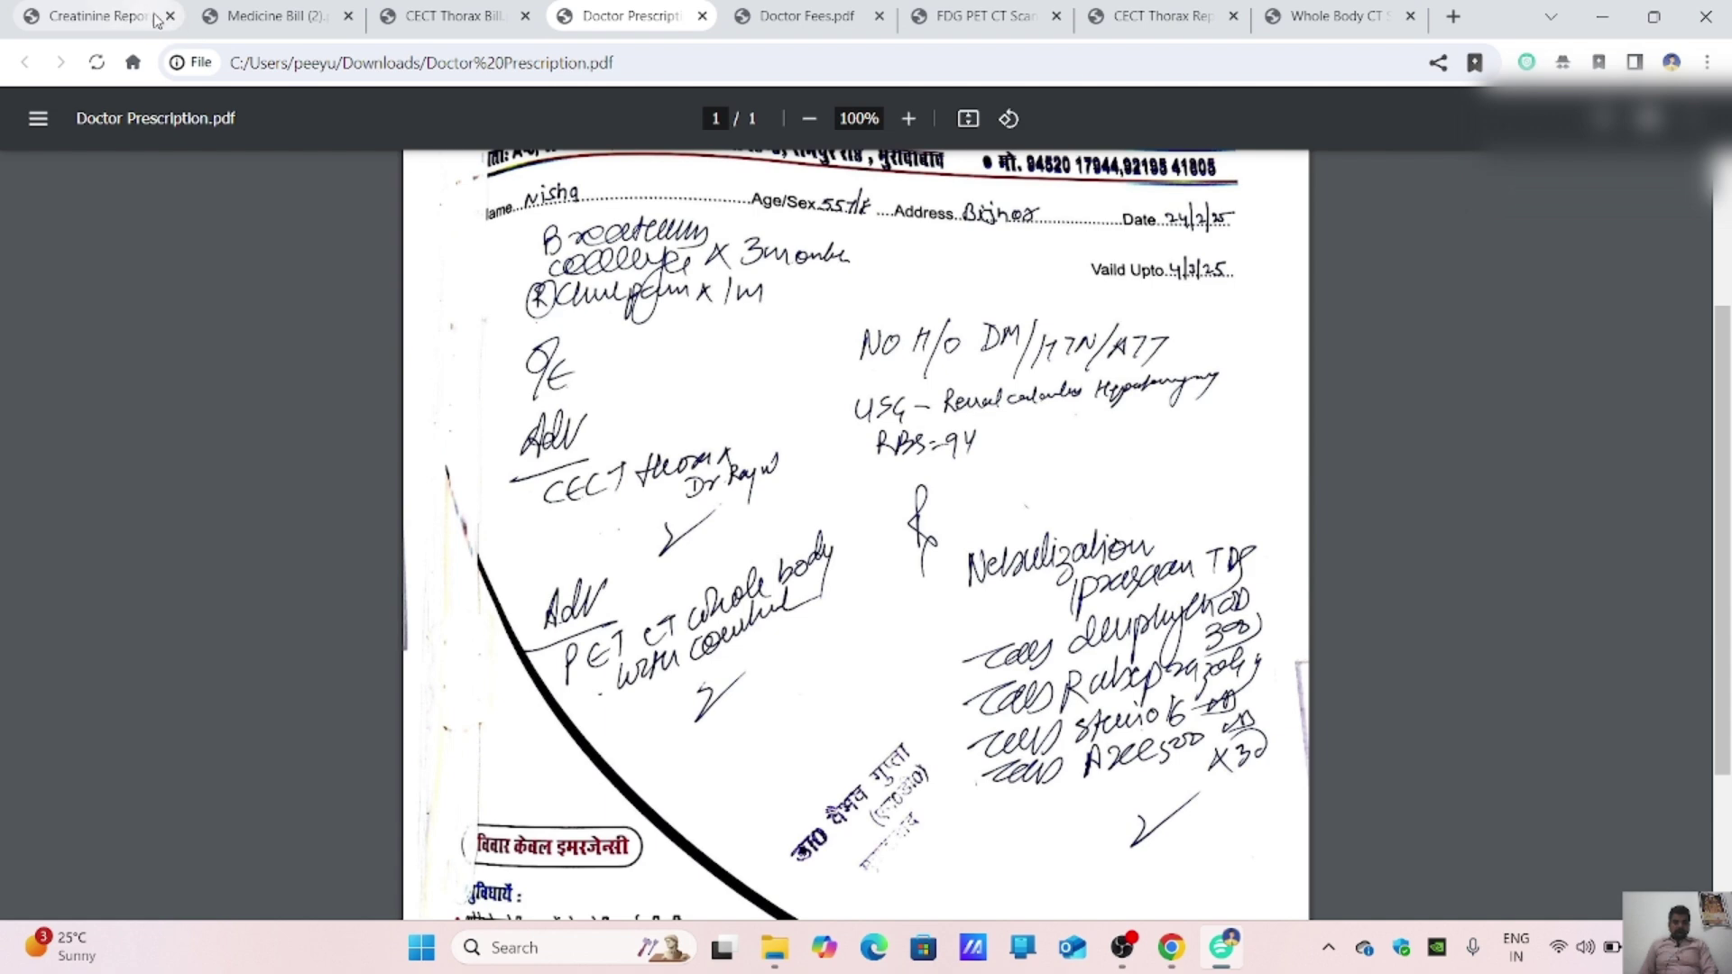
click(168, 17)
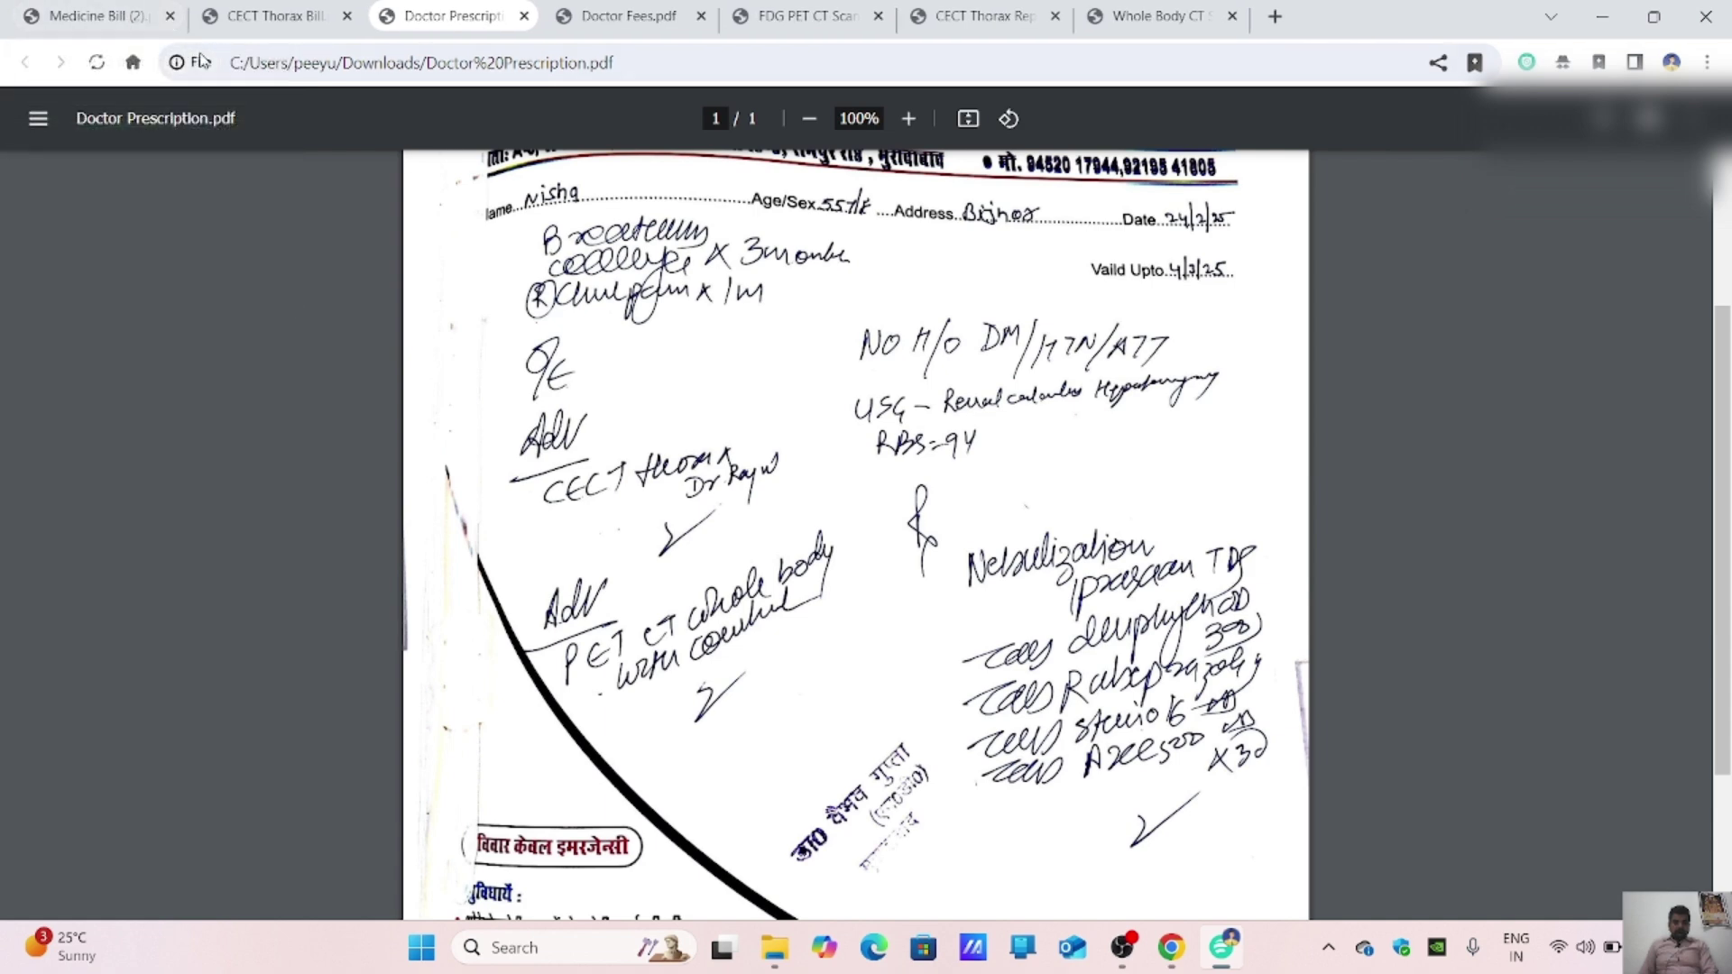
click(289, 18)
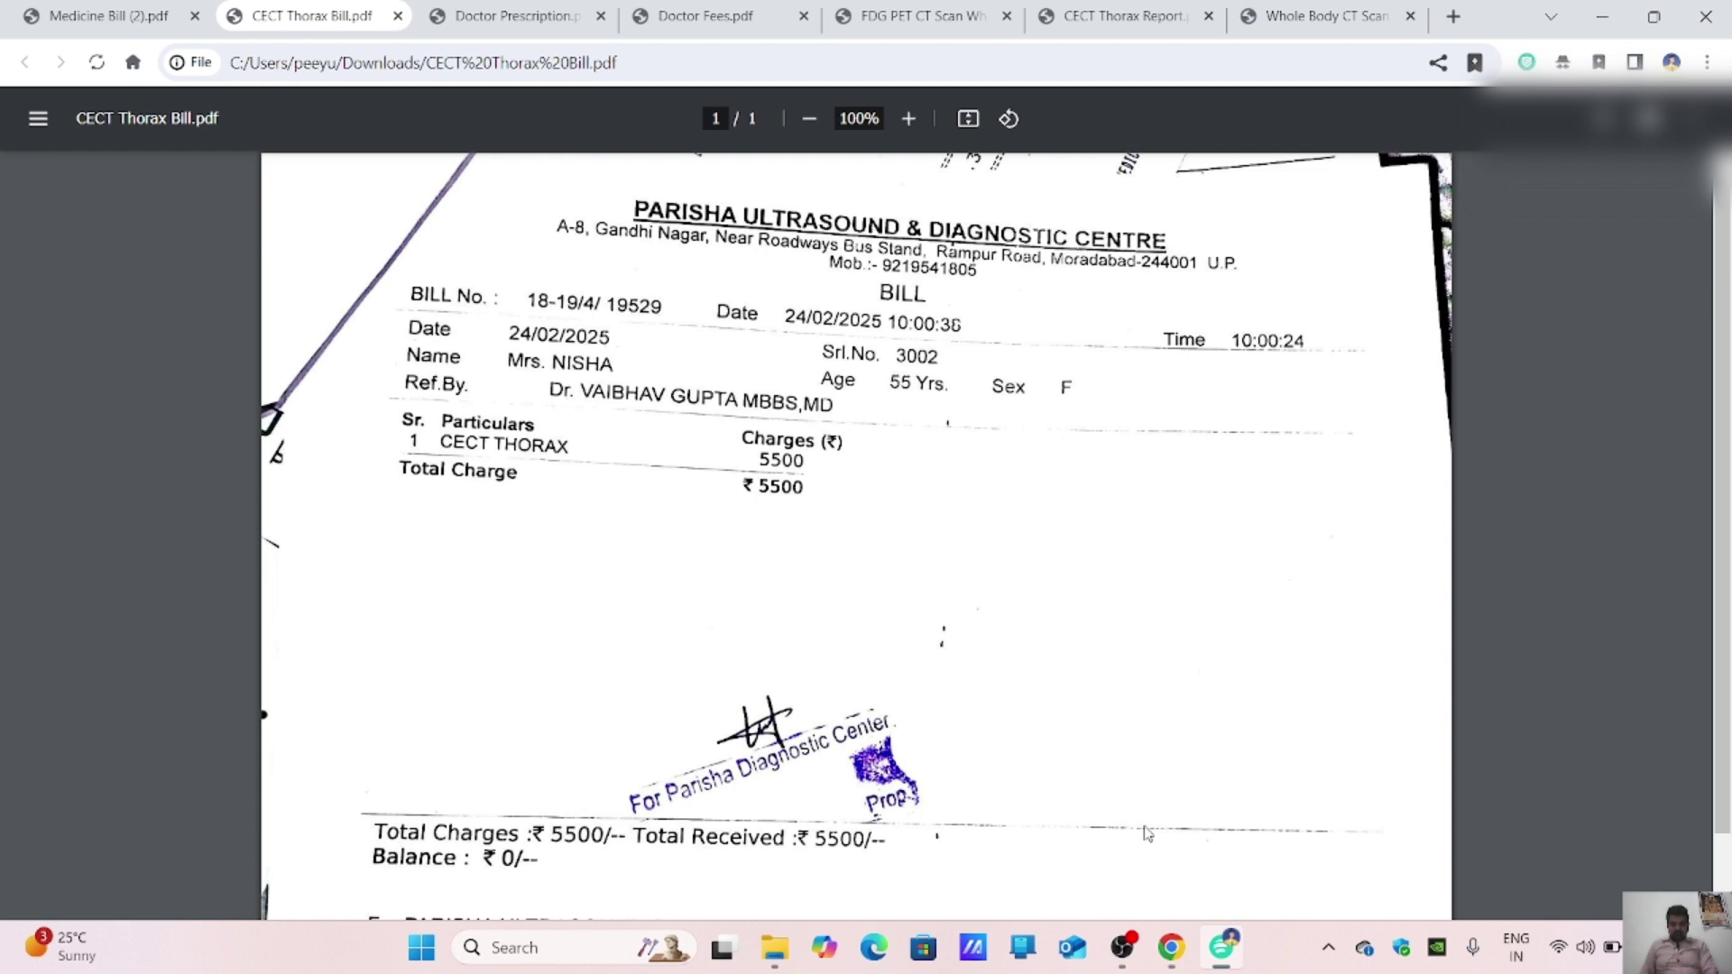
click(1187, 947)
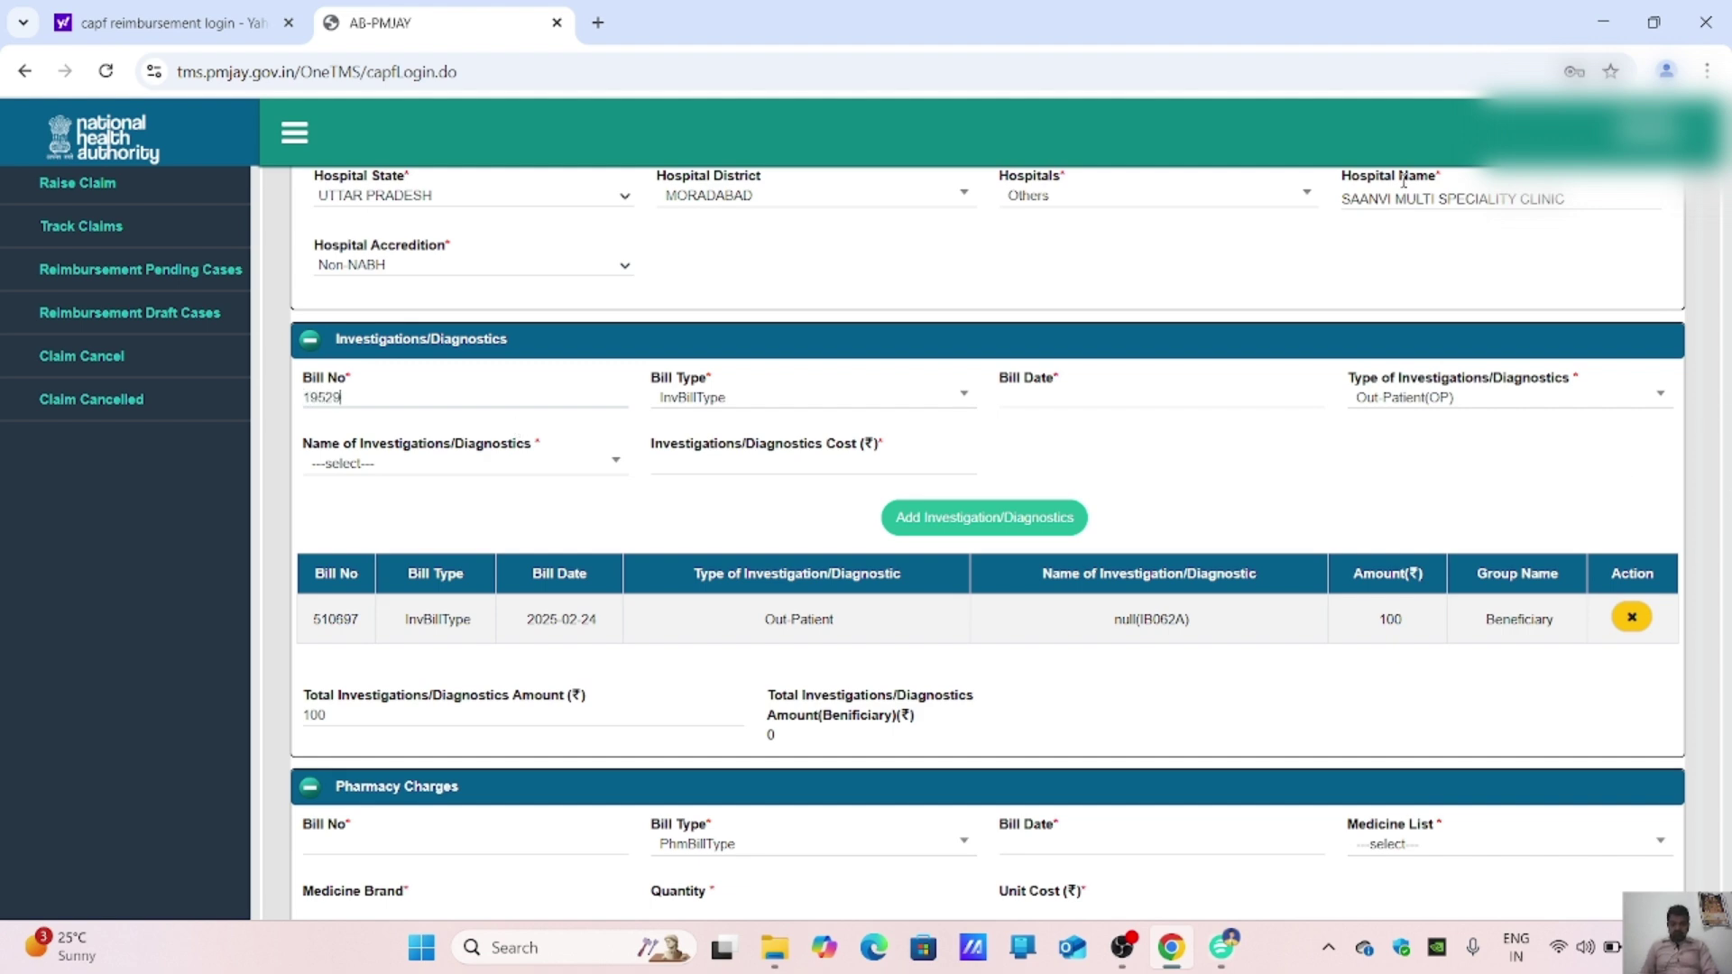
Step: Set the investigation bill date to 24 February 2025, checking it against the CECT Thorax Bill
click(1143, 390)
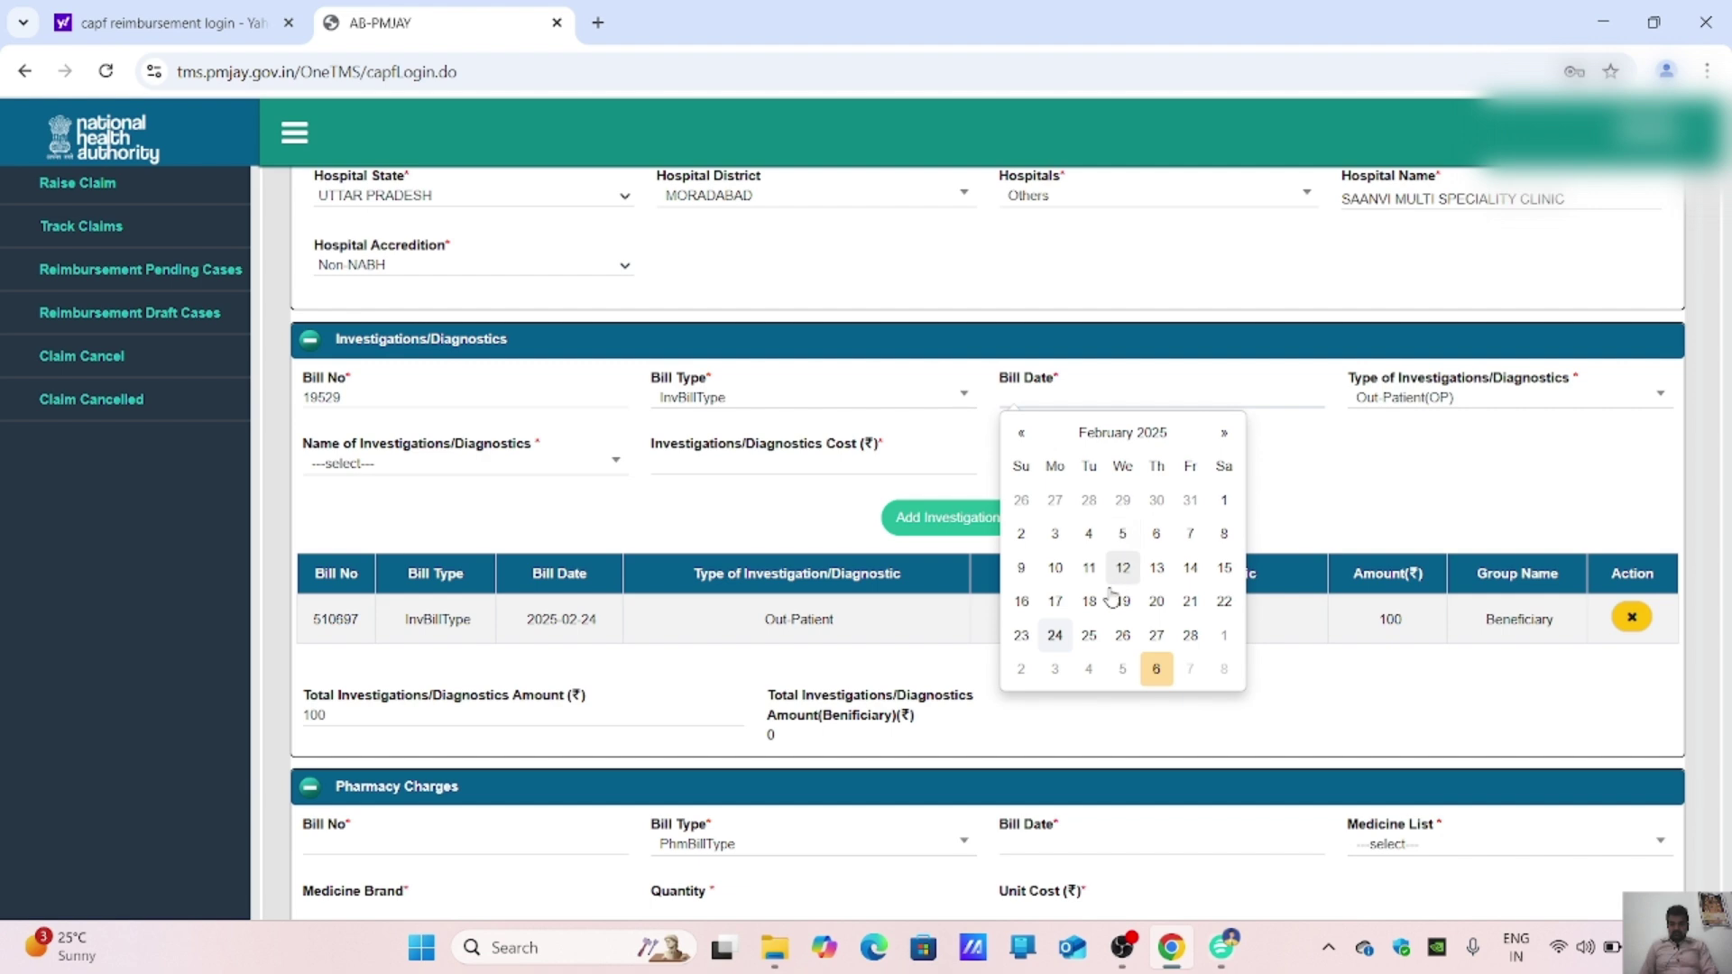
click(1053, 636)
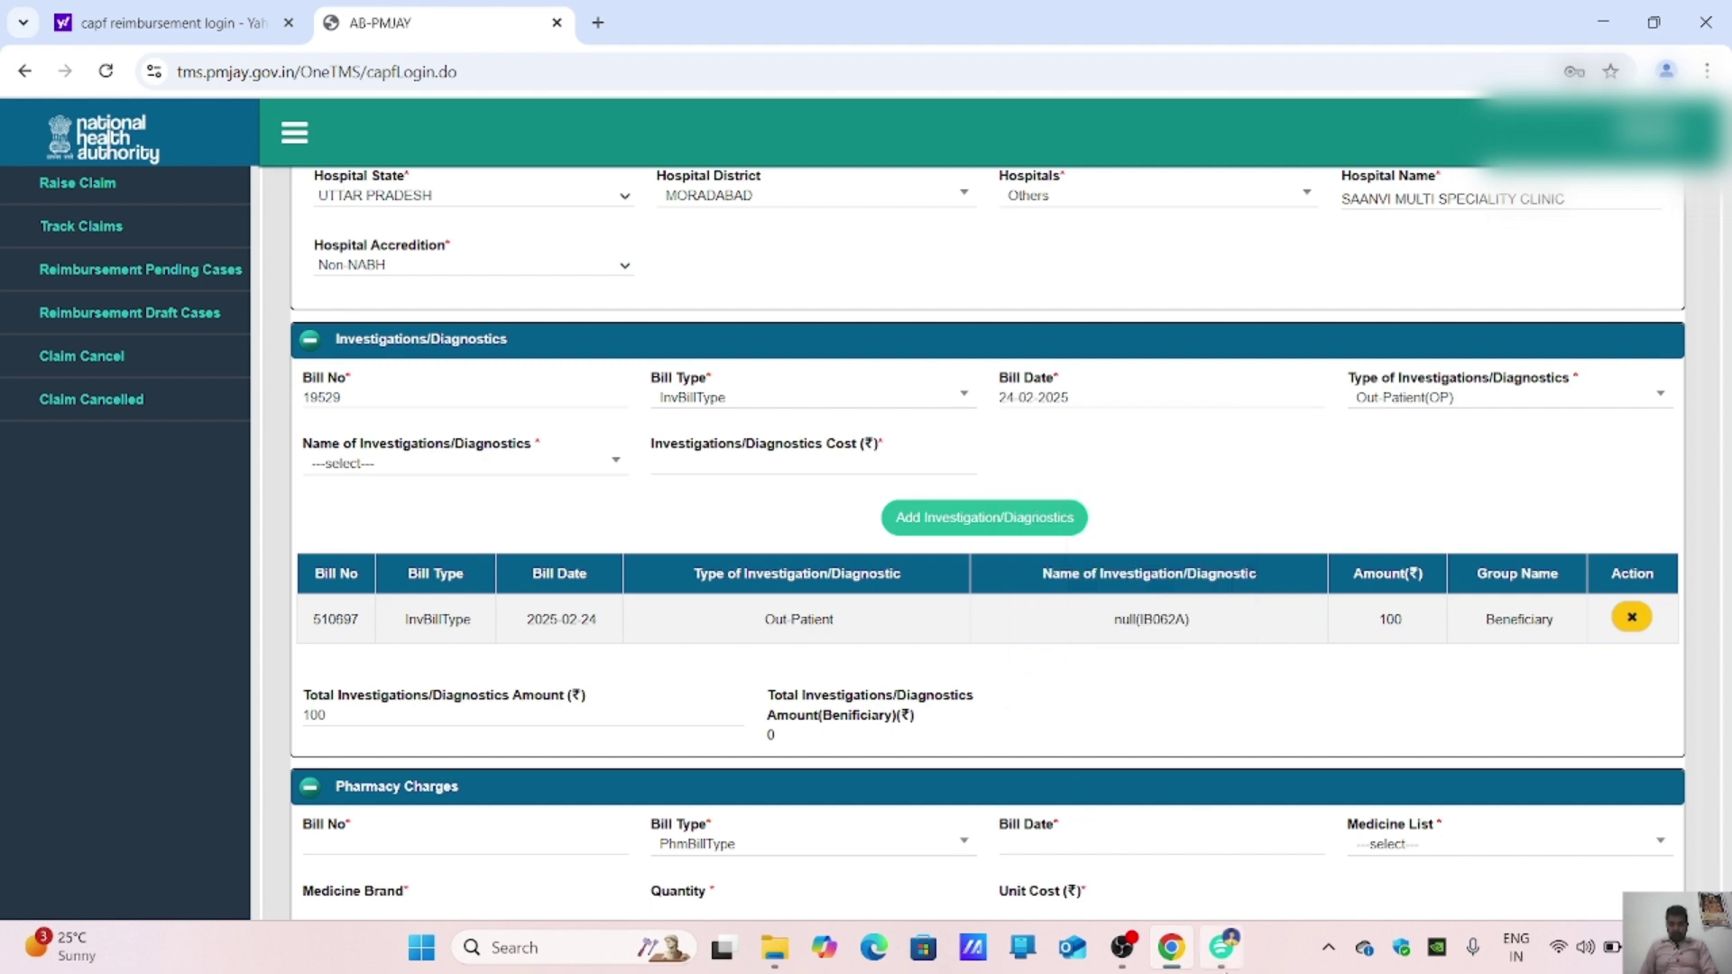
click(1220, 952)
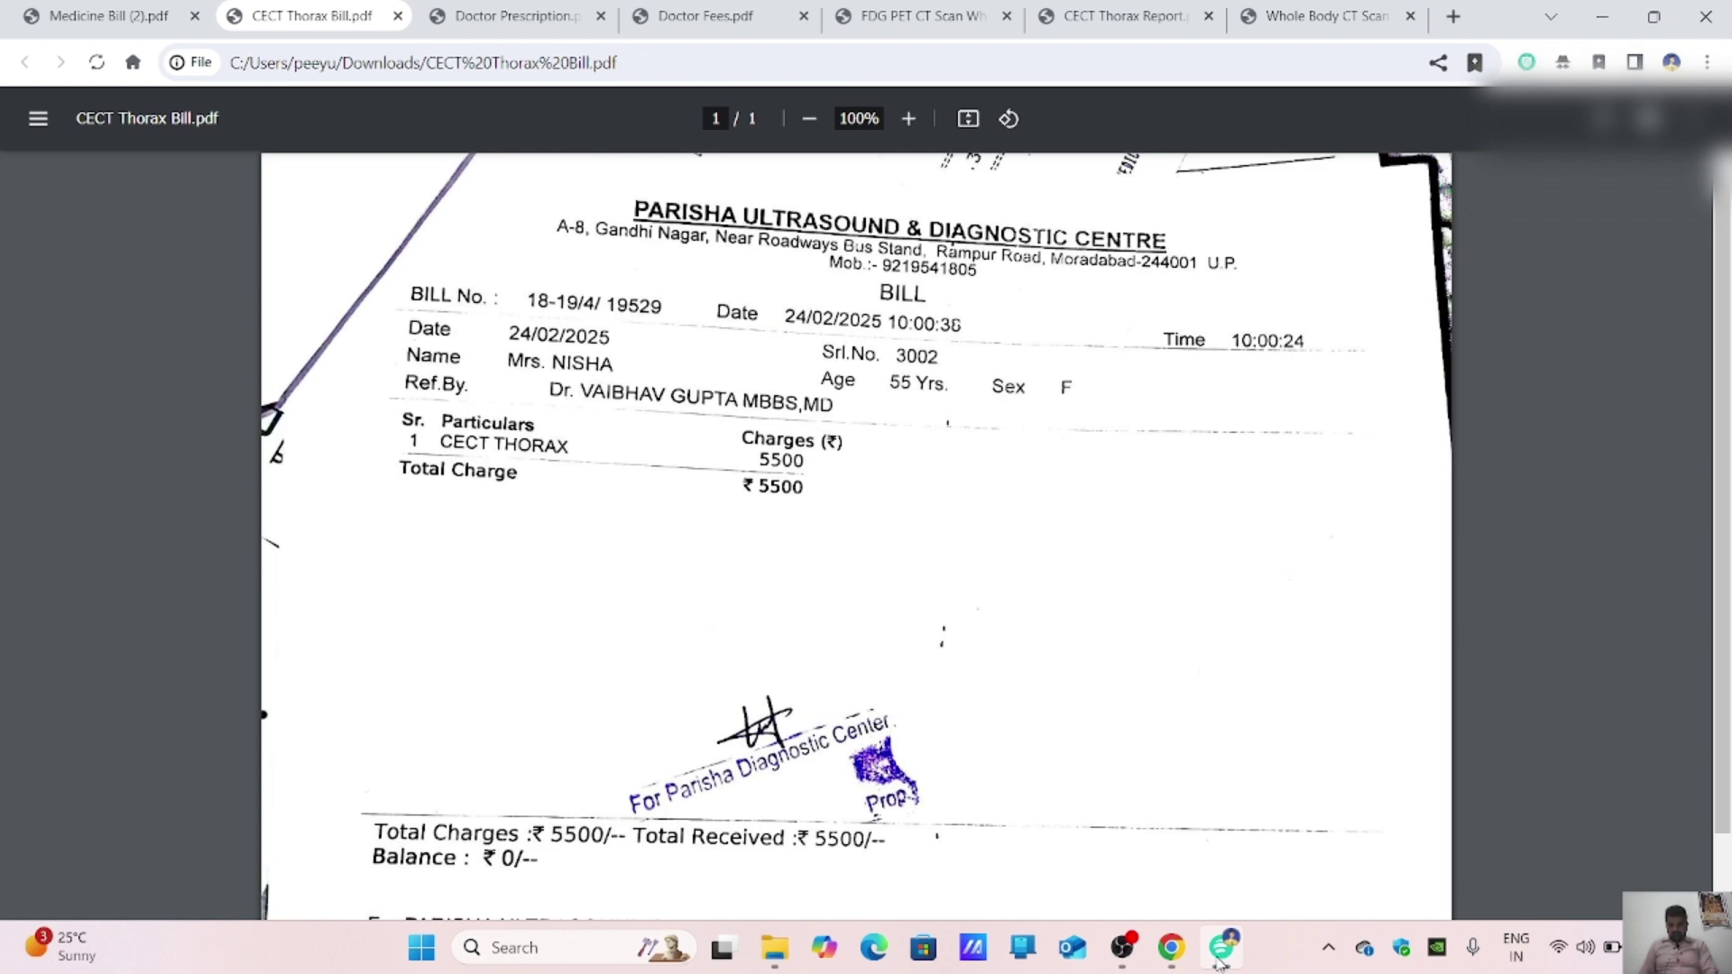
click(1170, 947)
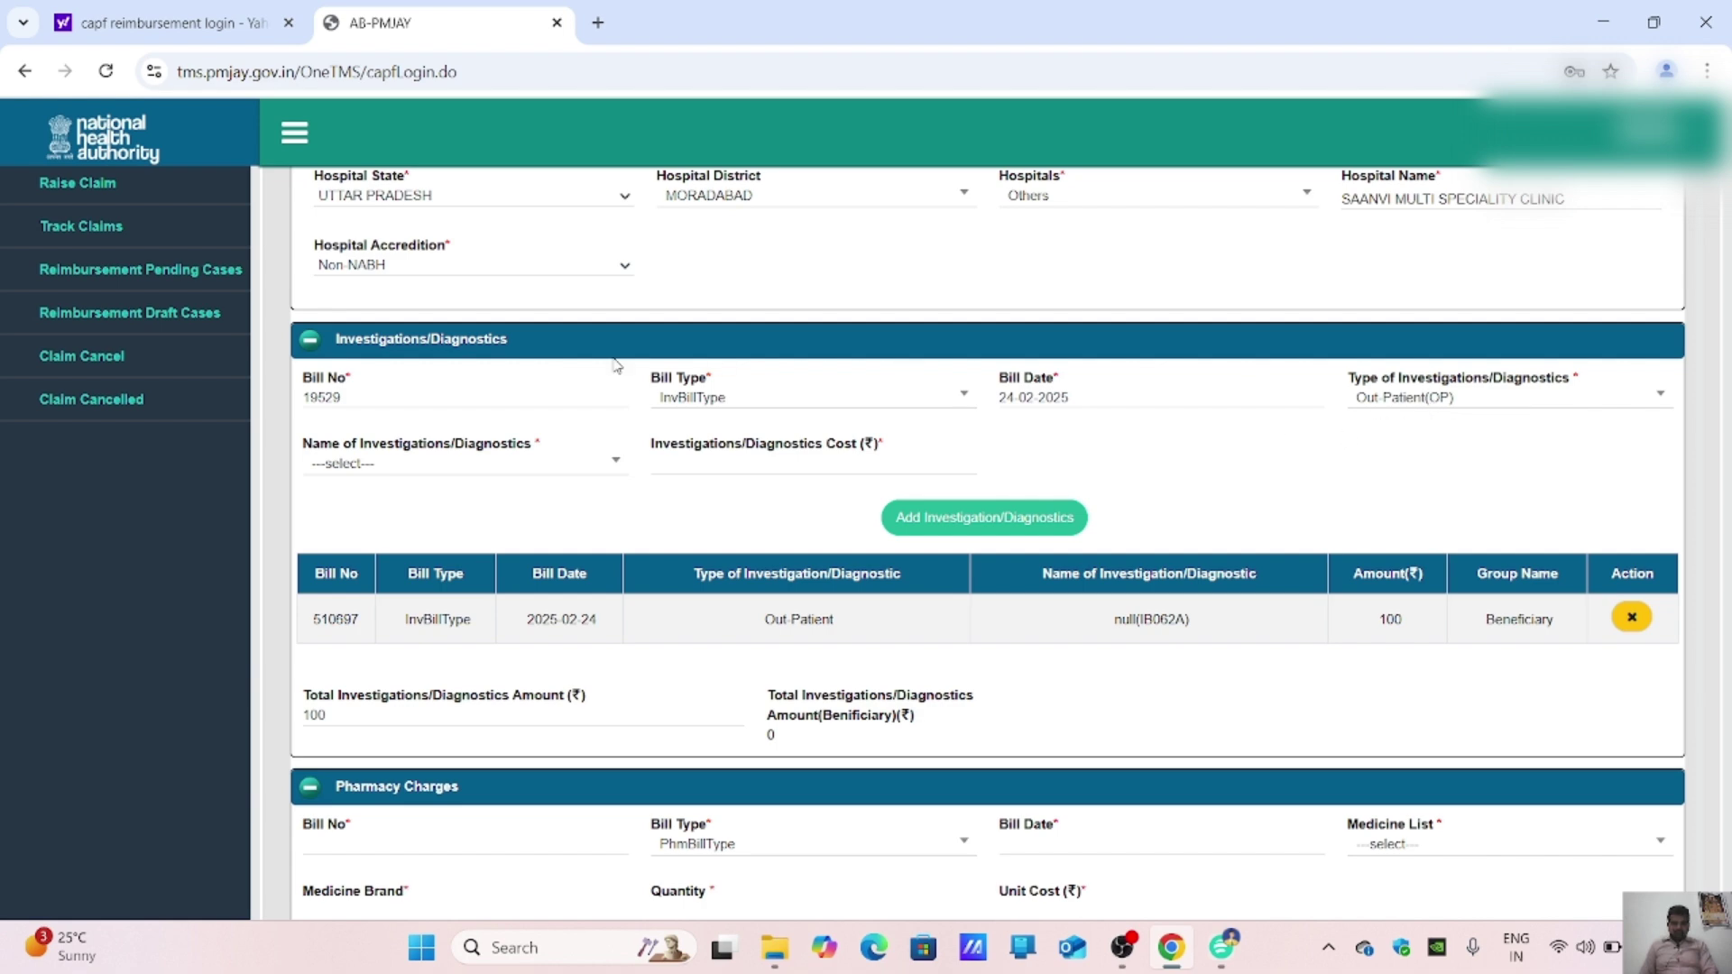
Step: Select CECT Chest (Including CD), enter cost 5500, and add the investigation
click(397, 467)
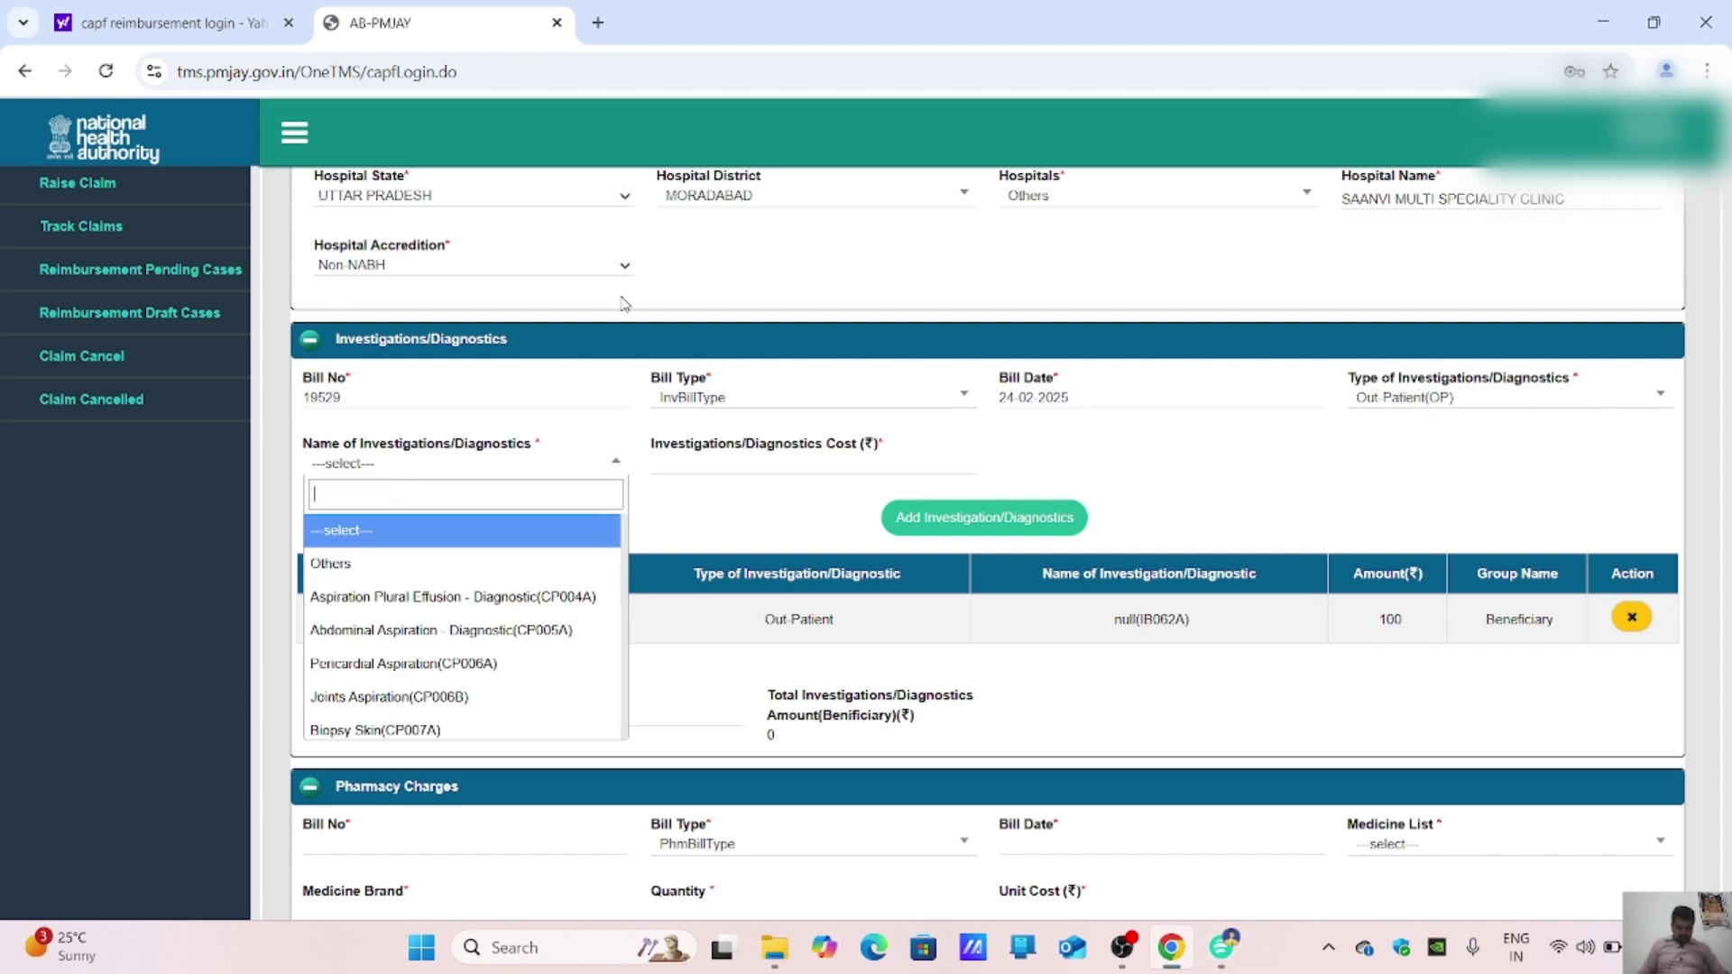
text(CE)
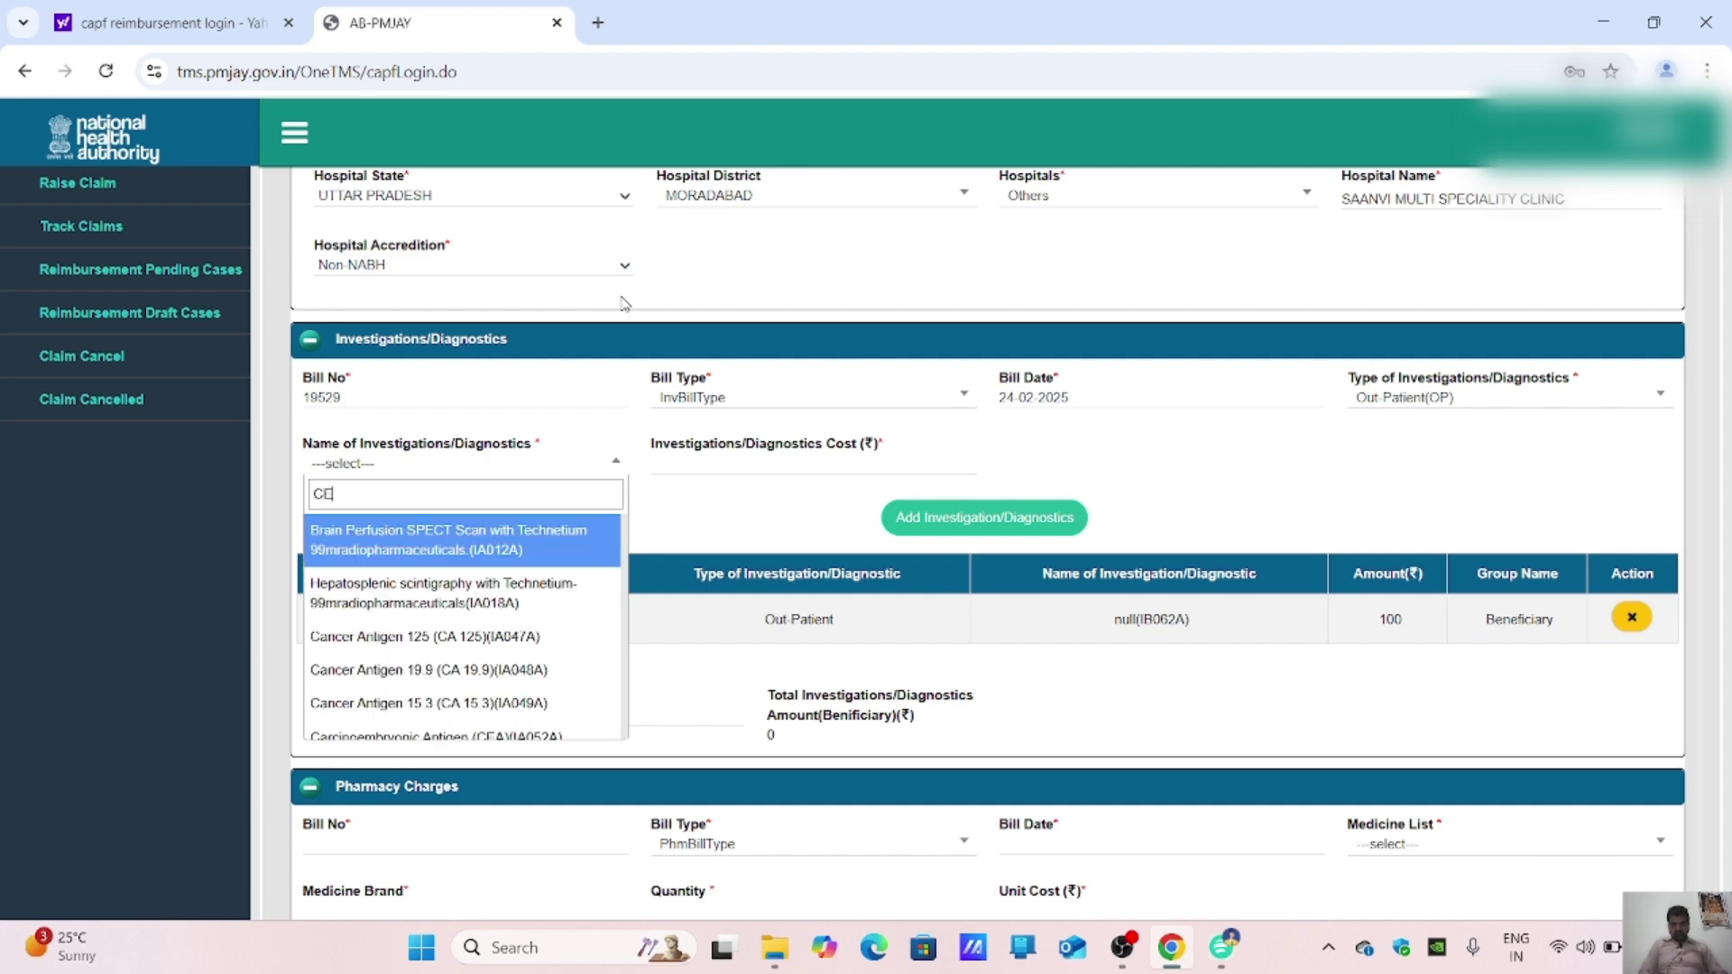
text(CT)
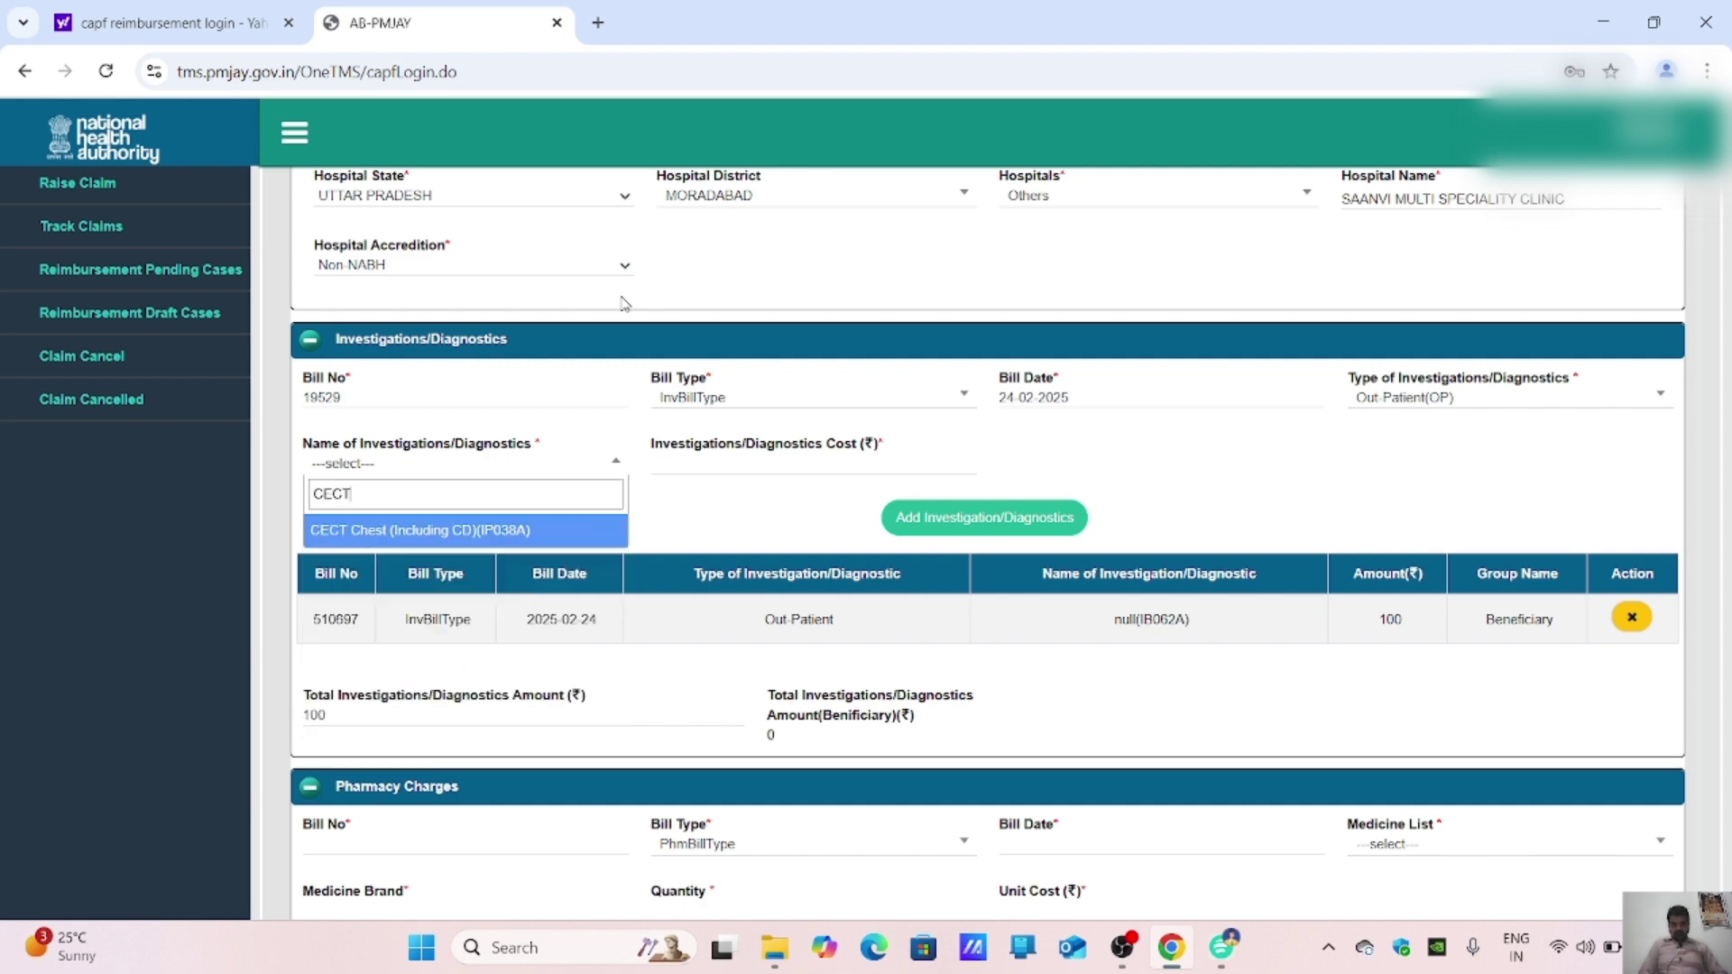
click(509, 532)
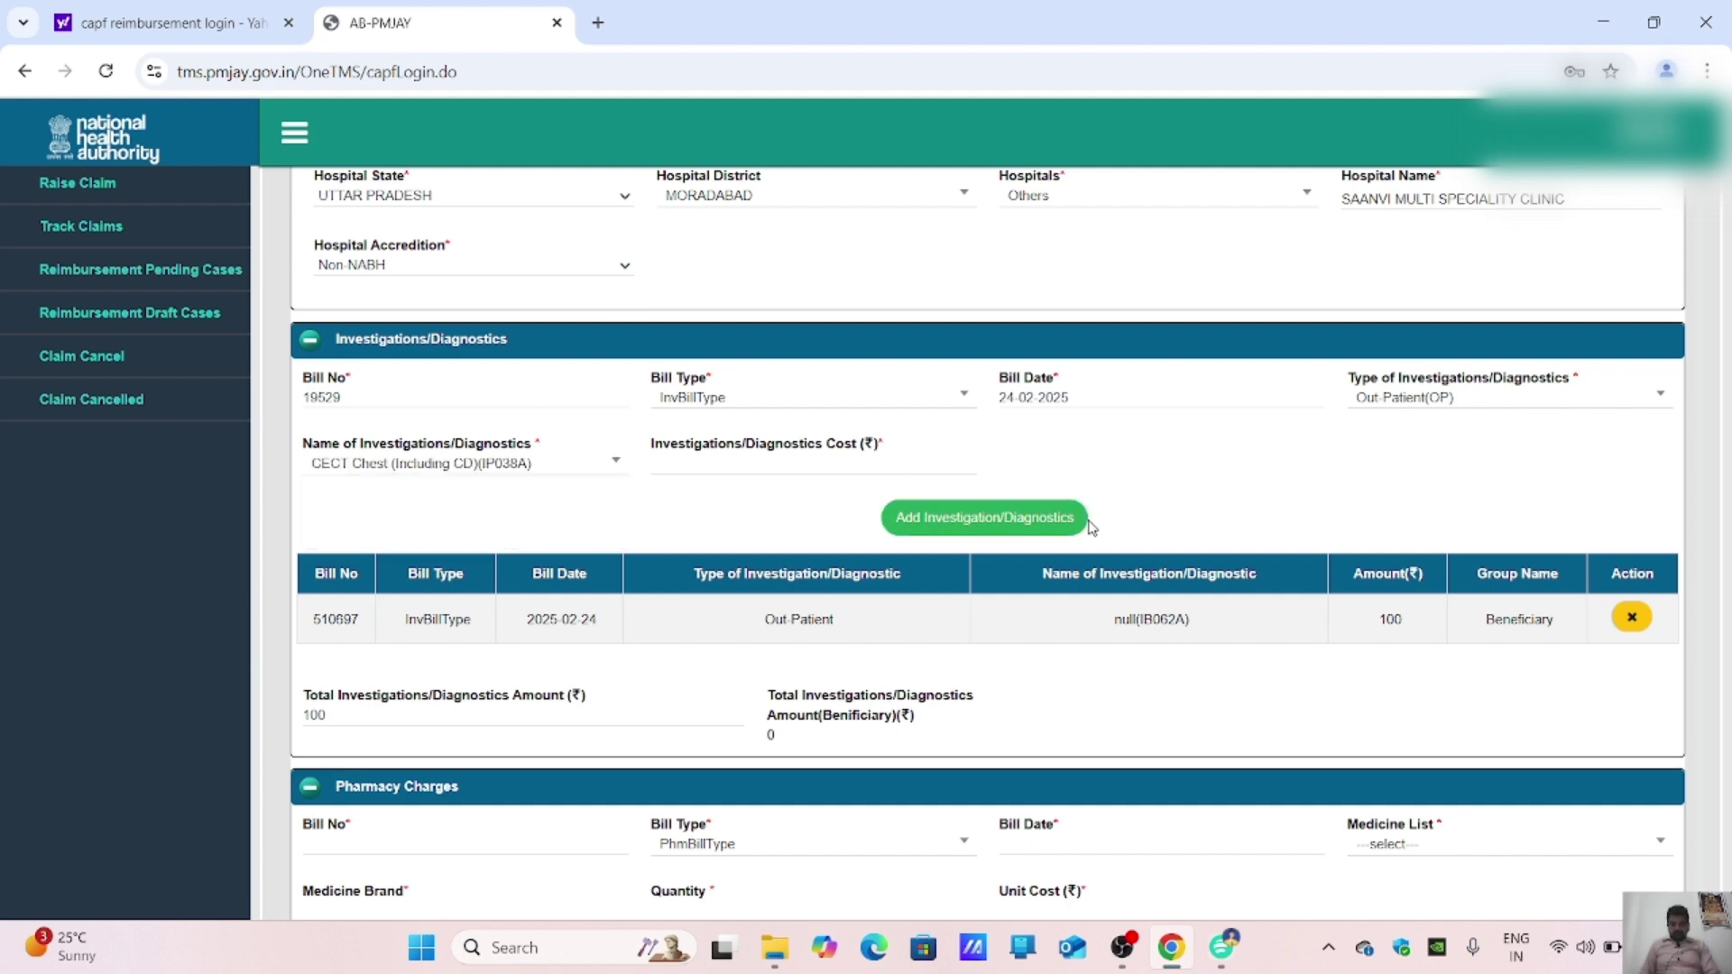
click(1221, 947)
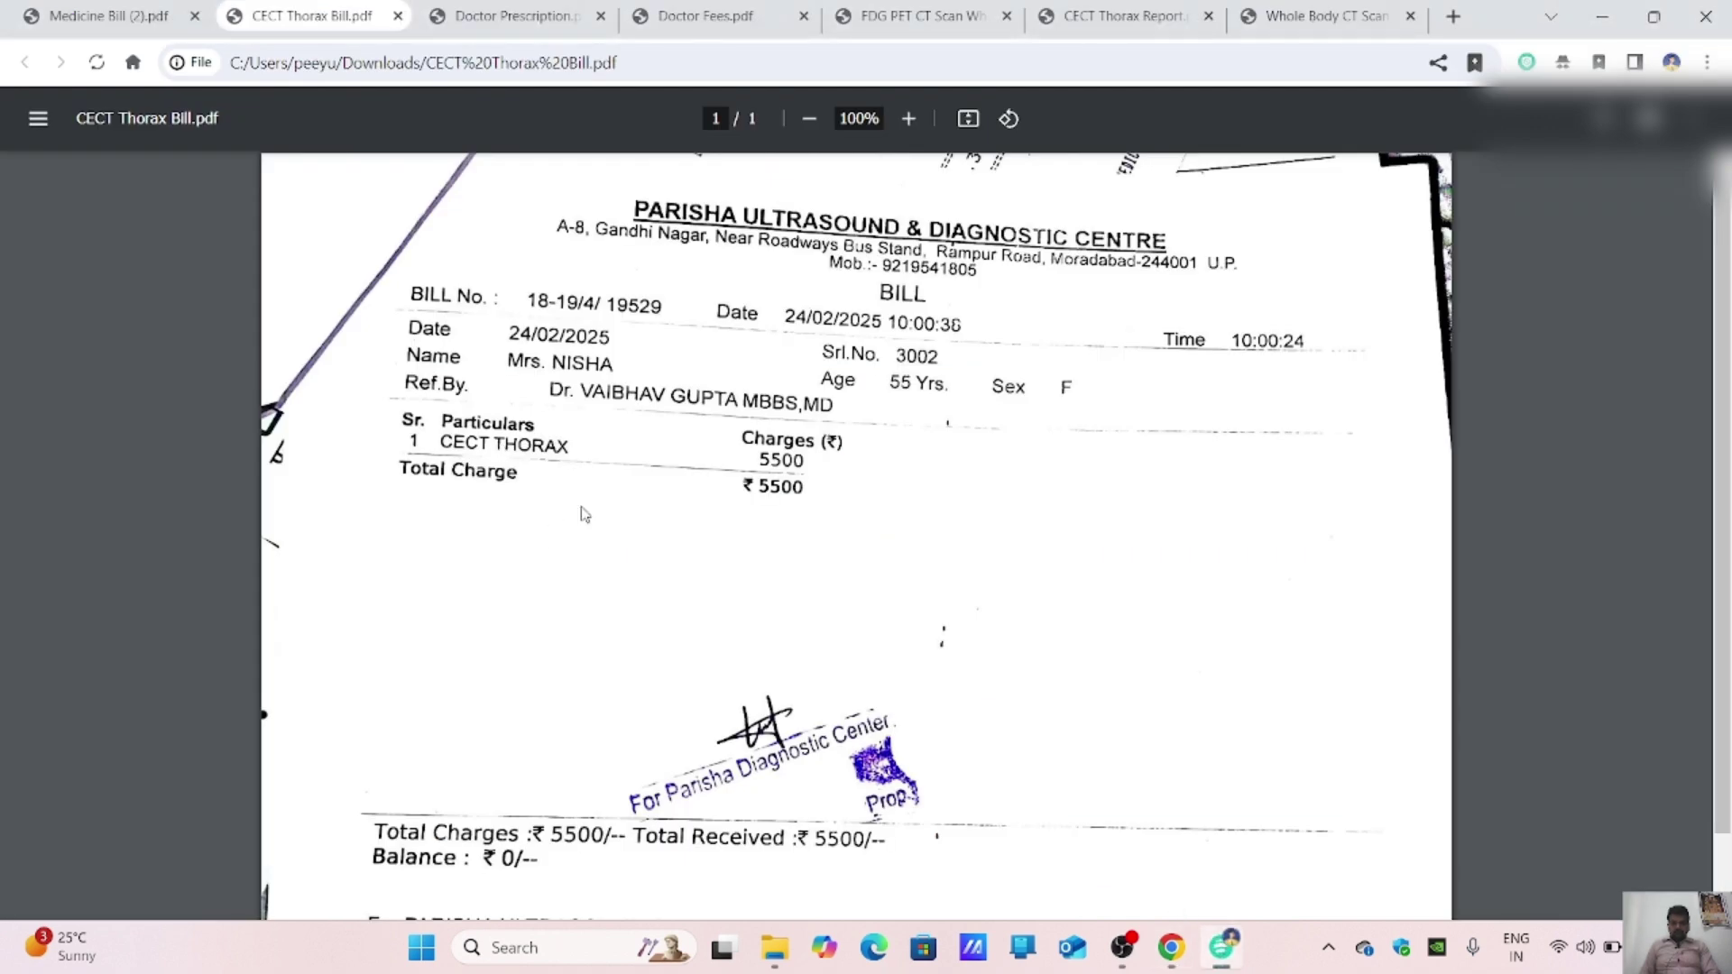
click(1173, 945)
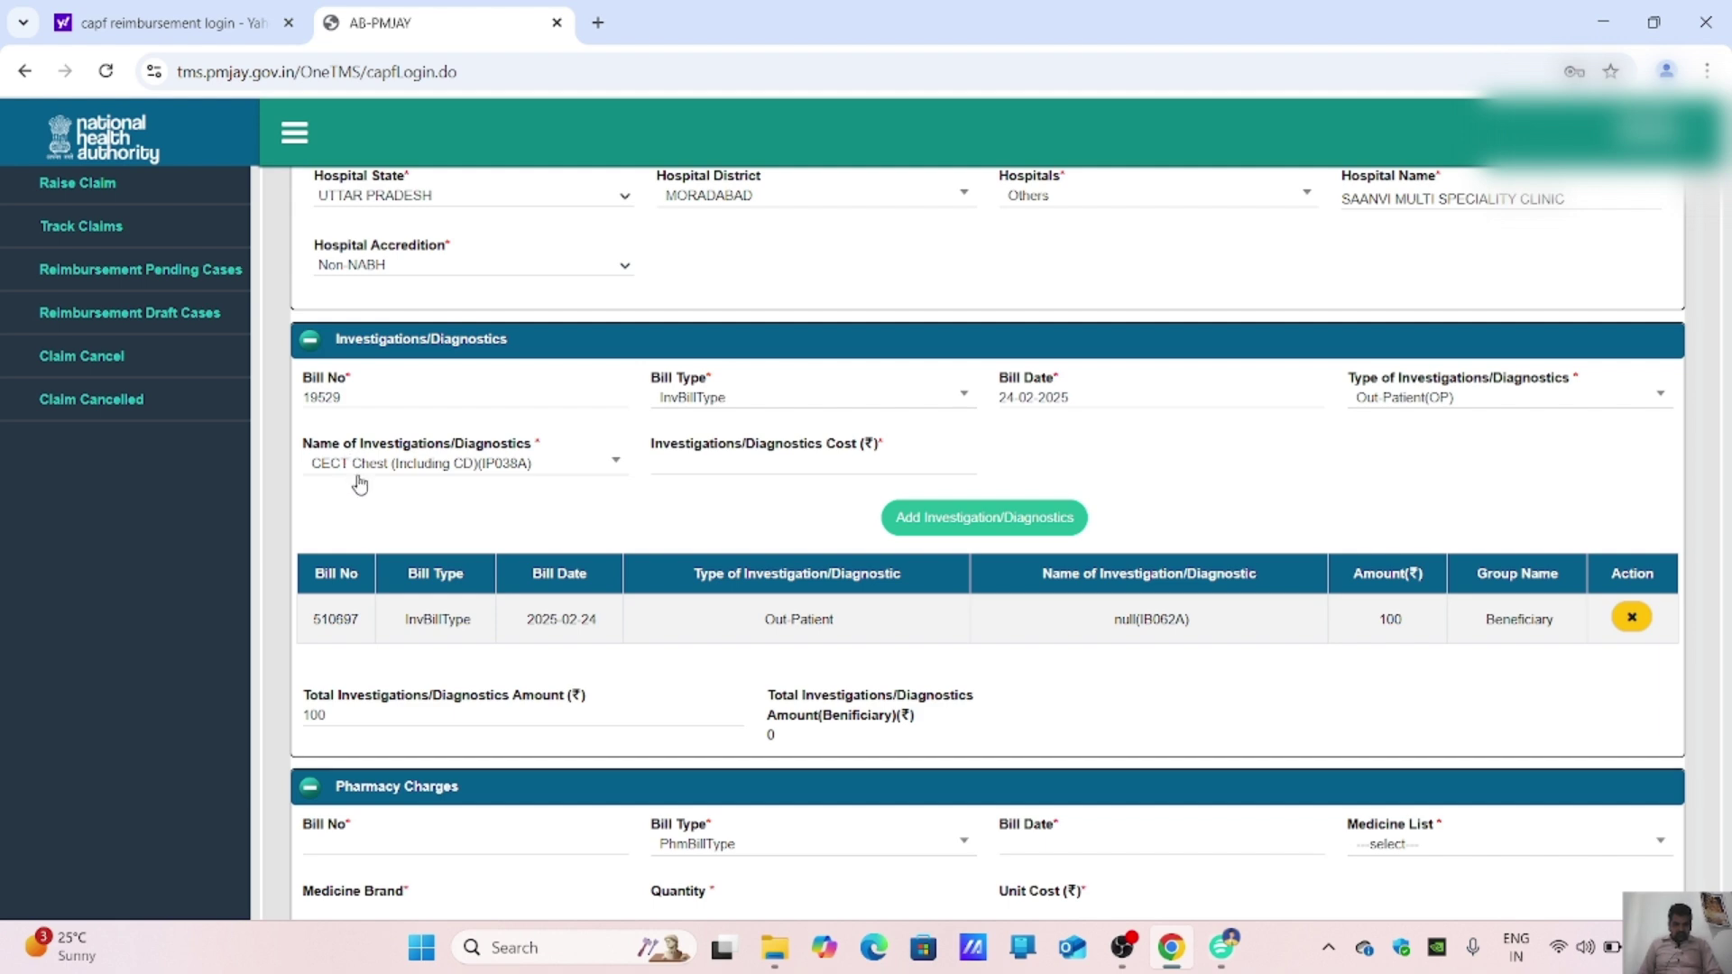
click(819, 460)
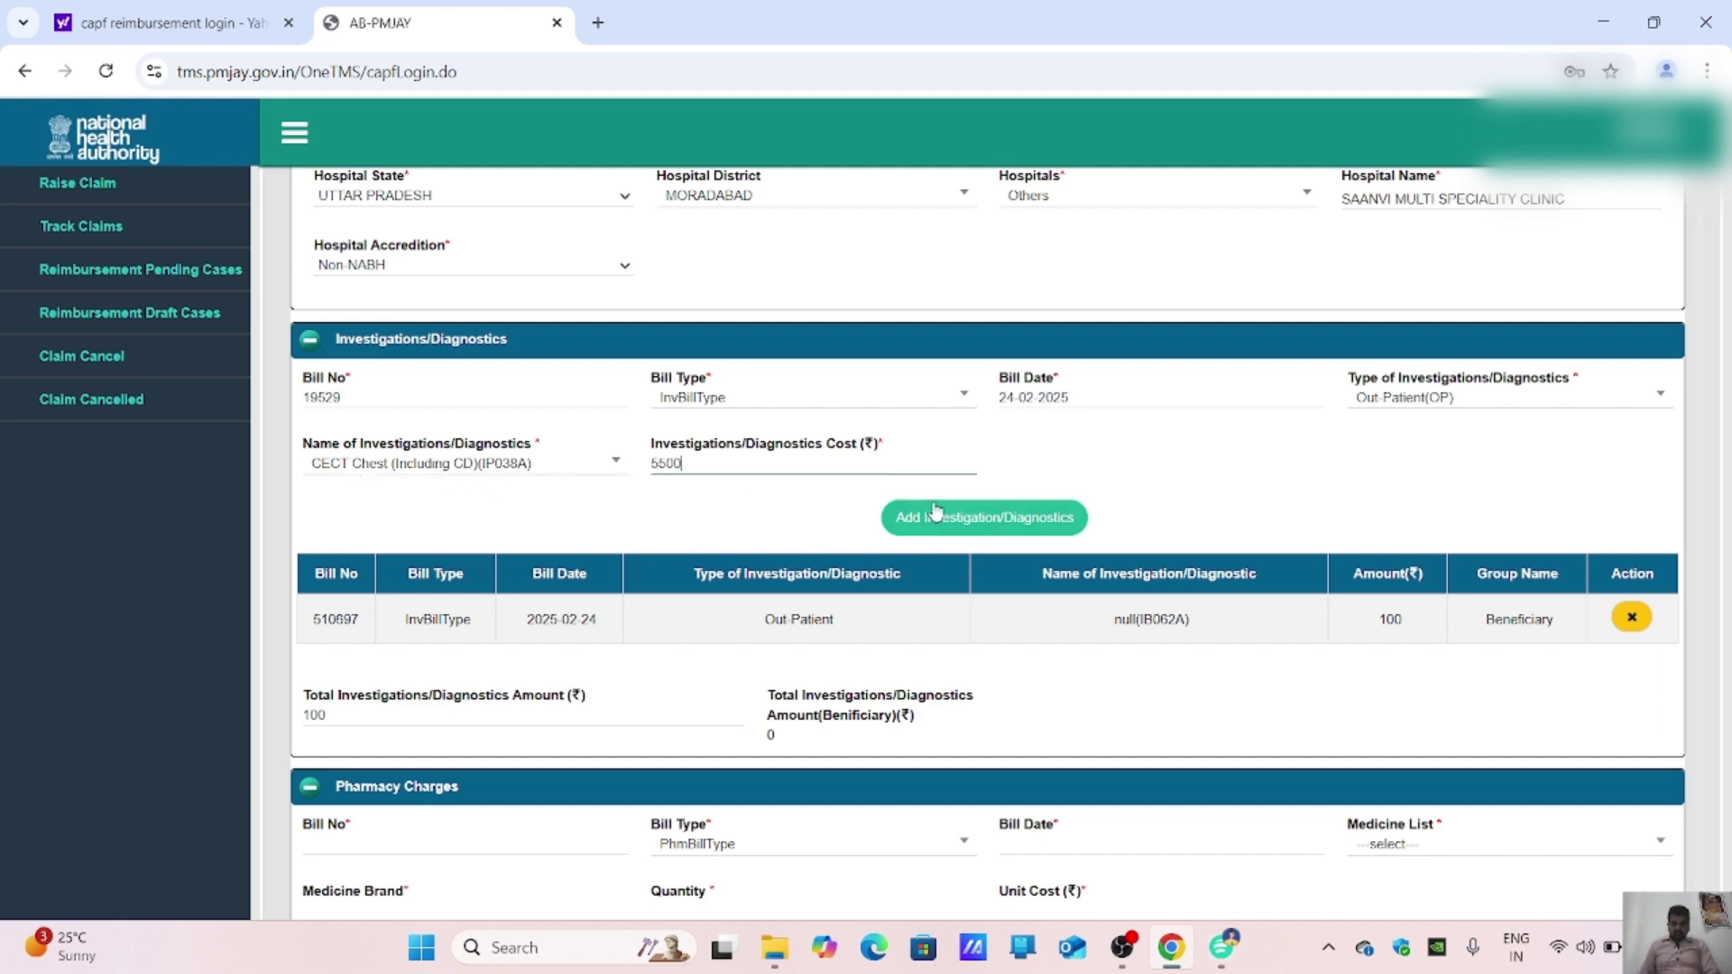
click(971, 521)
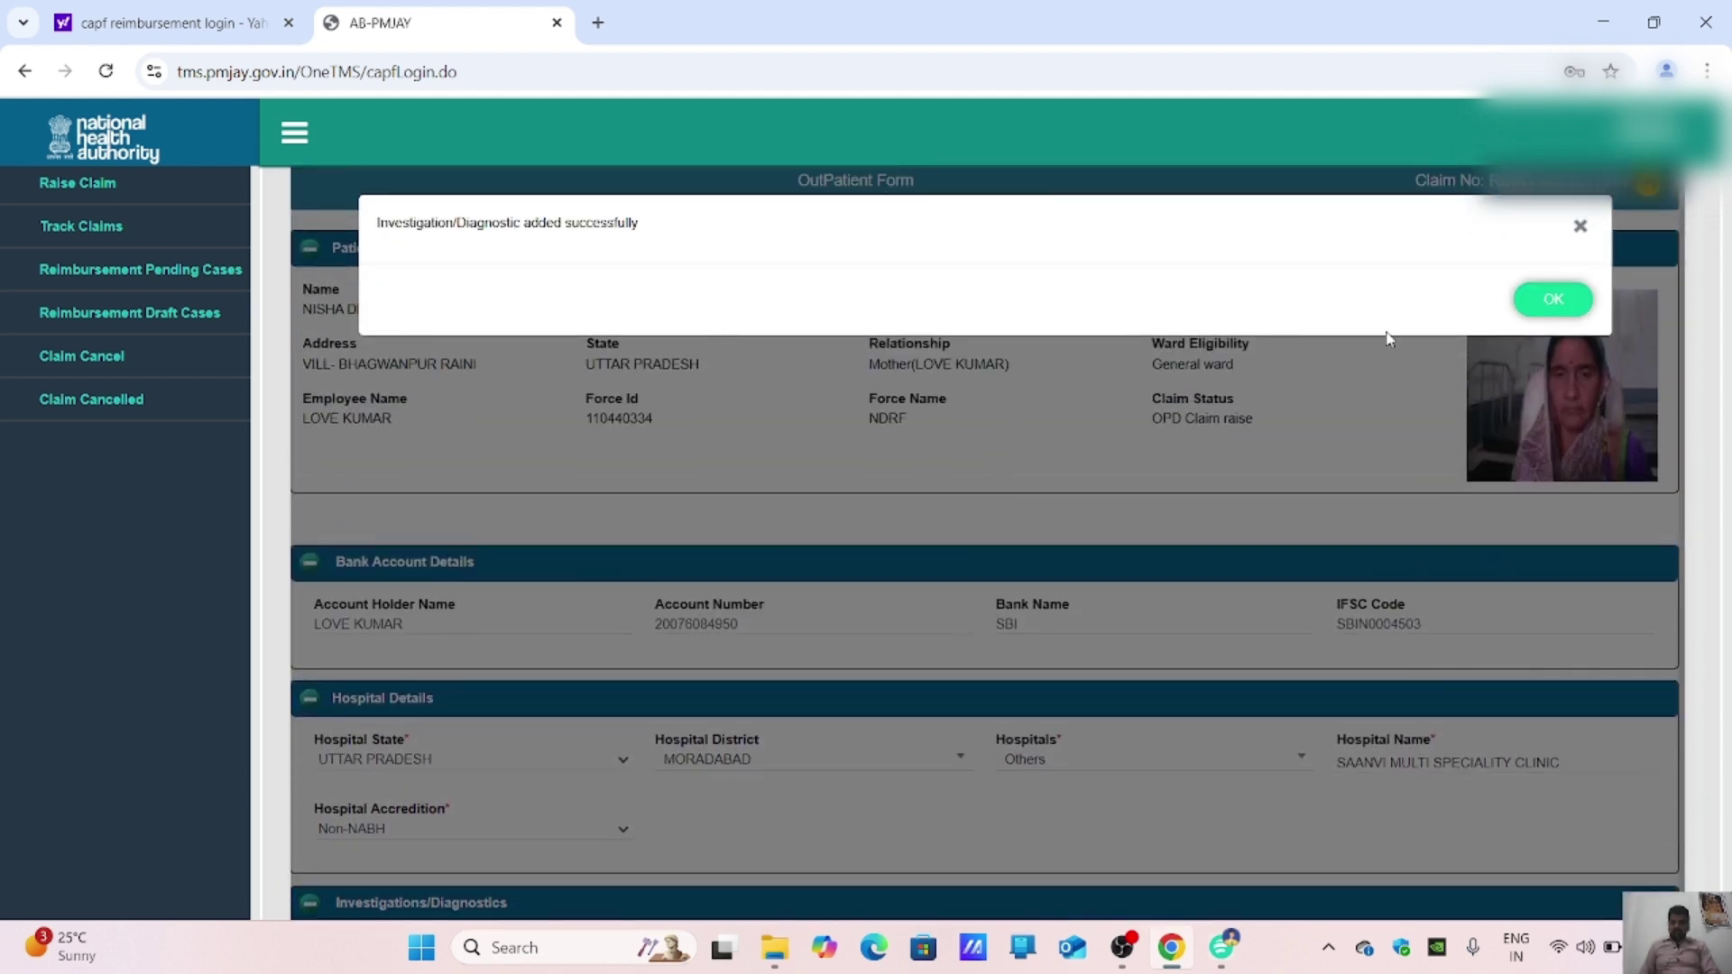
click(1548, 299)
Step: Close the CECT Thorax Bill and CECT Thorax Report PDFs
scroll(1260, 523, down, 7)
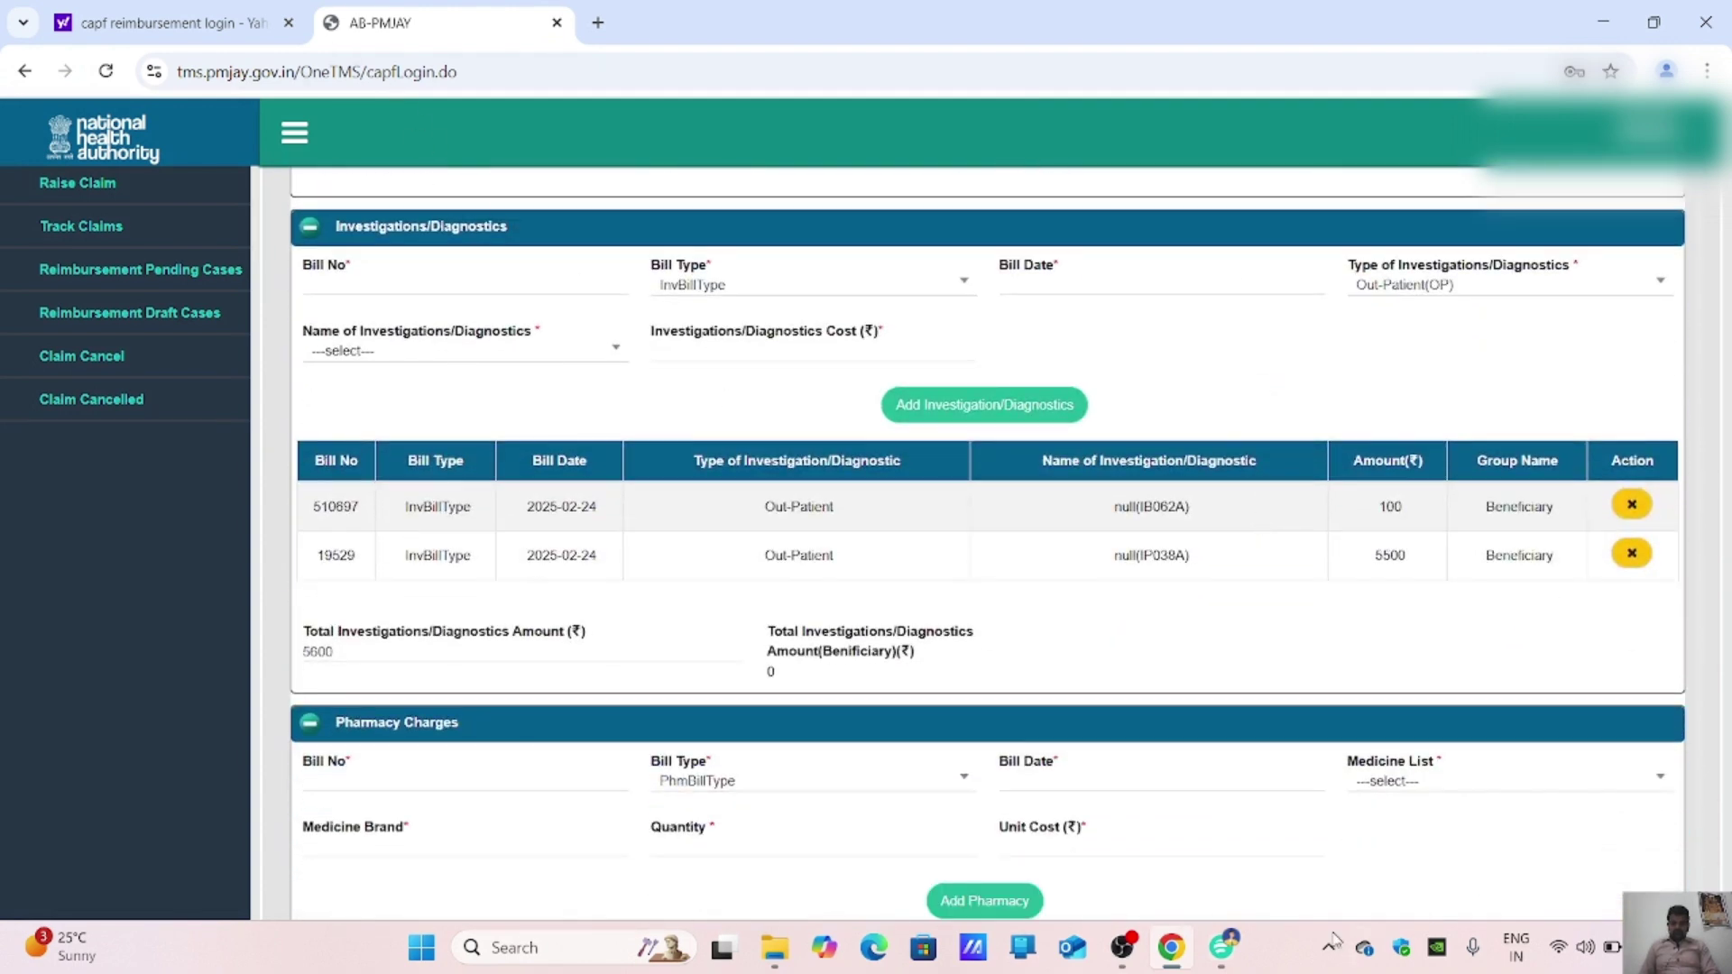
mouse_move(1222, 947)
click(1121, 815)
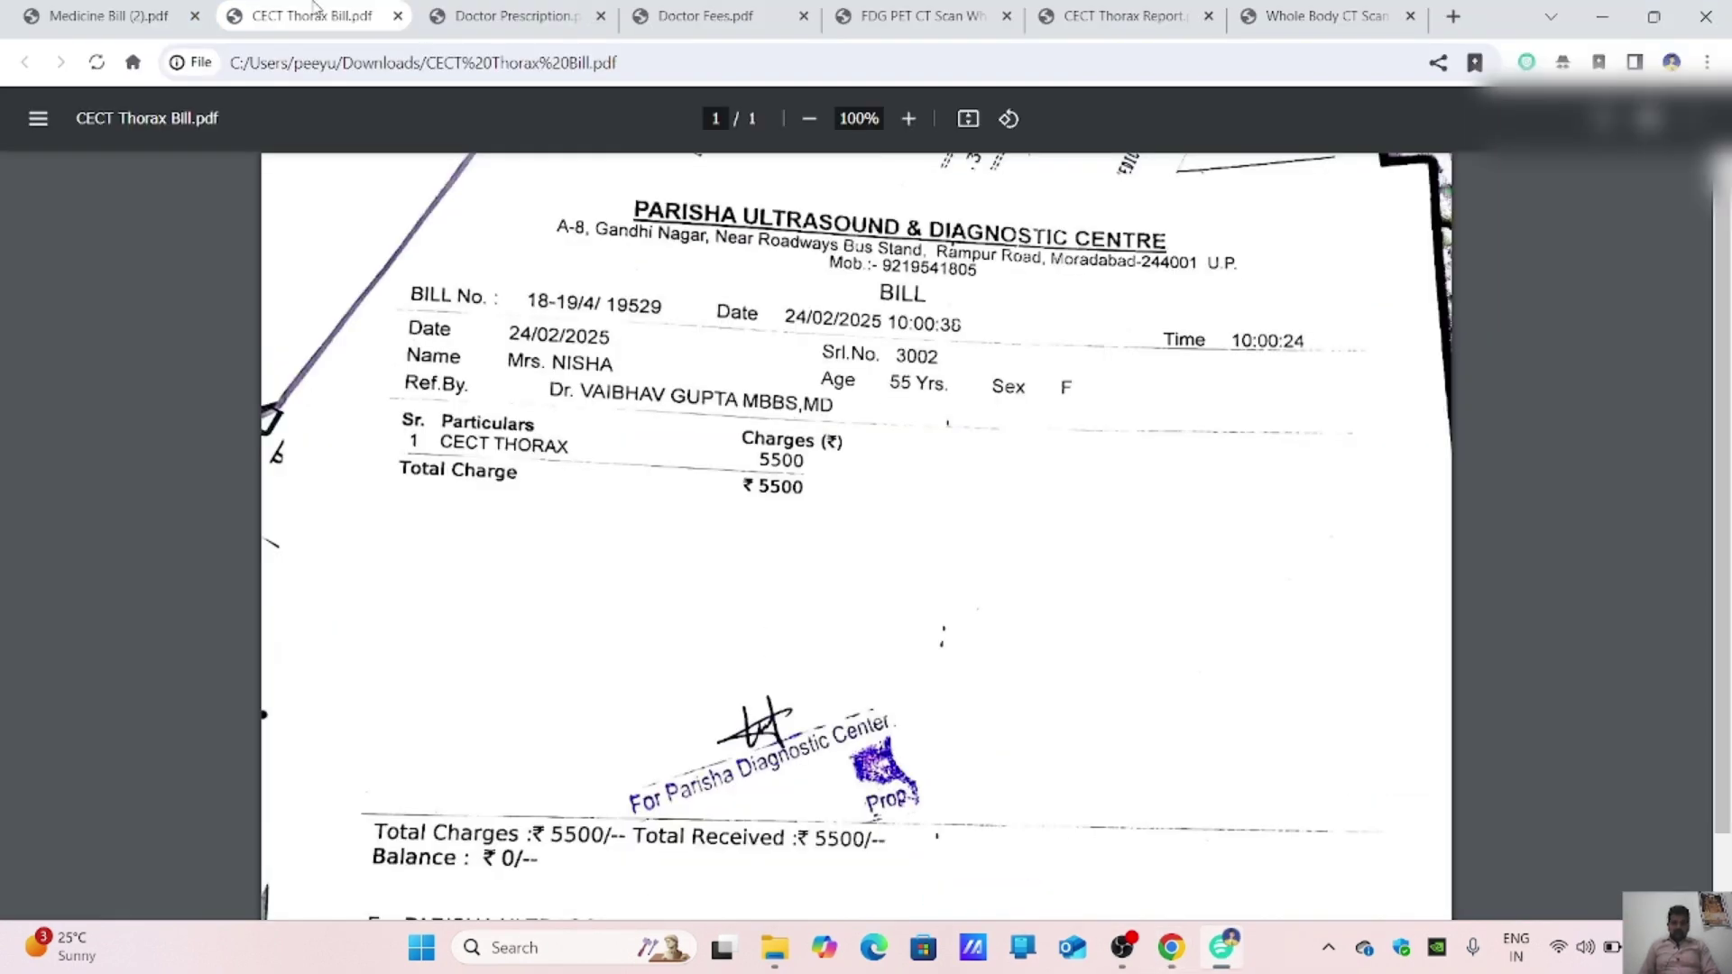
click(397, 16)
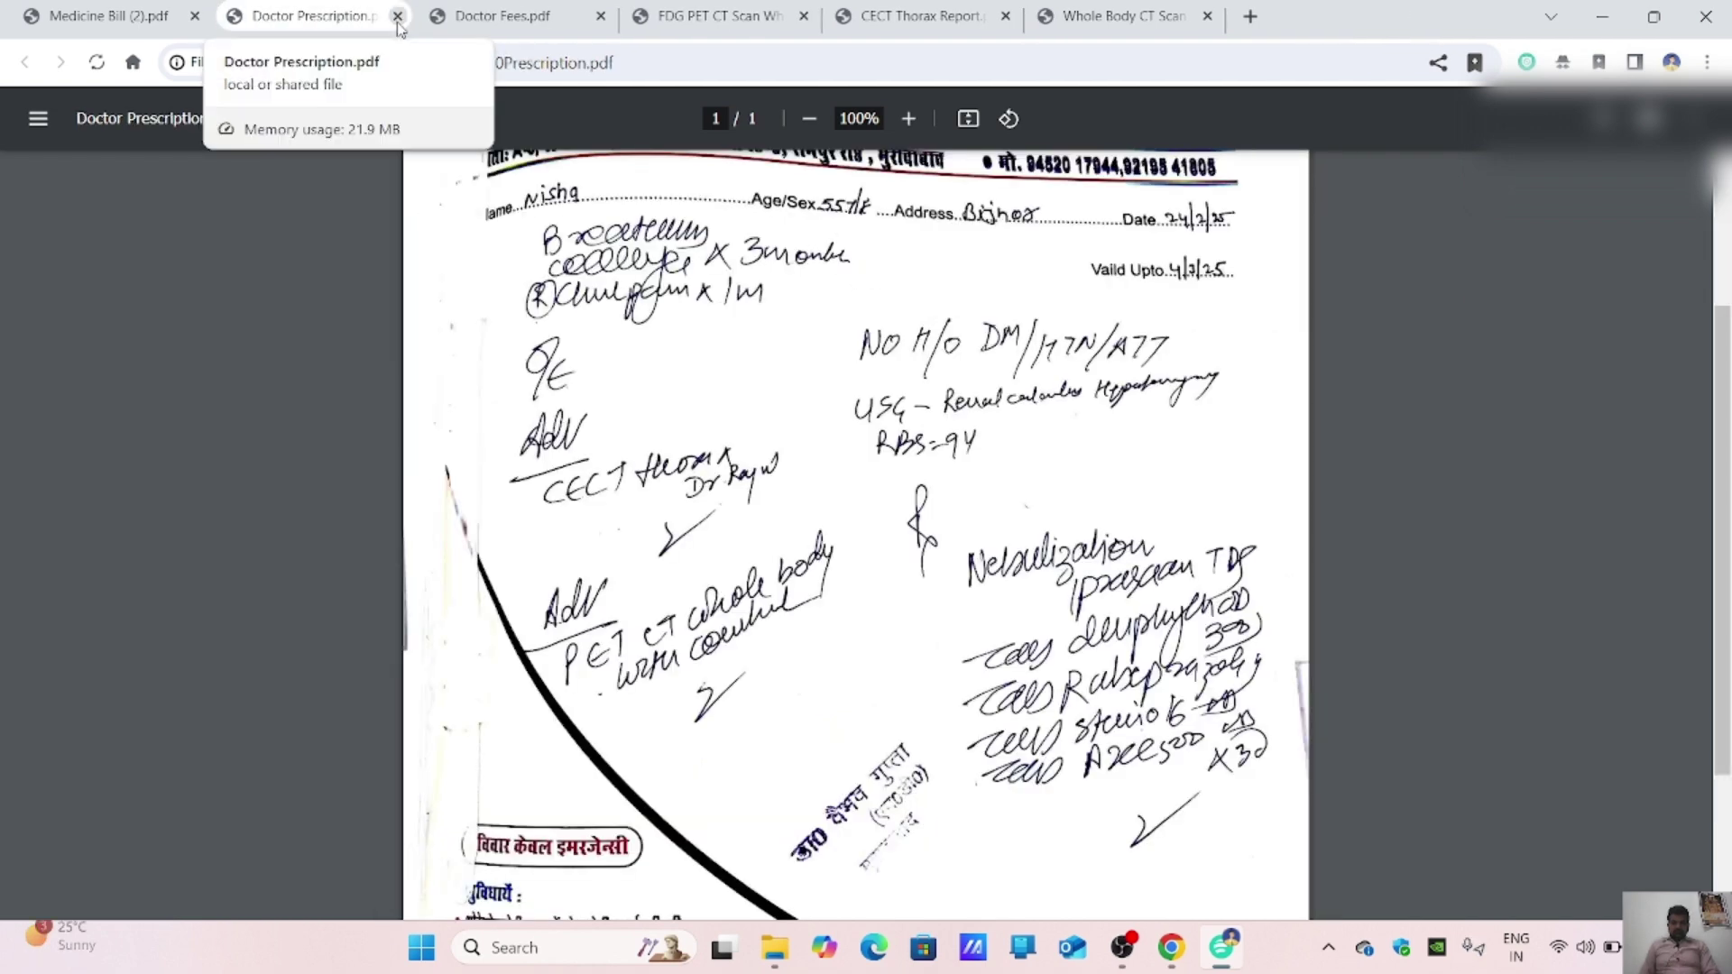
click(1005, 16)
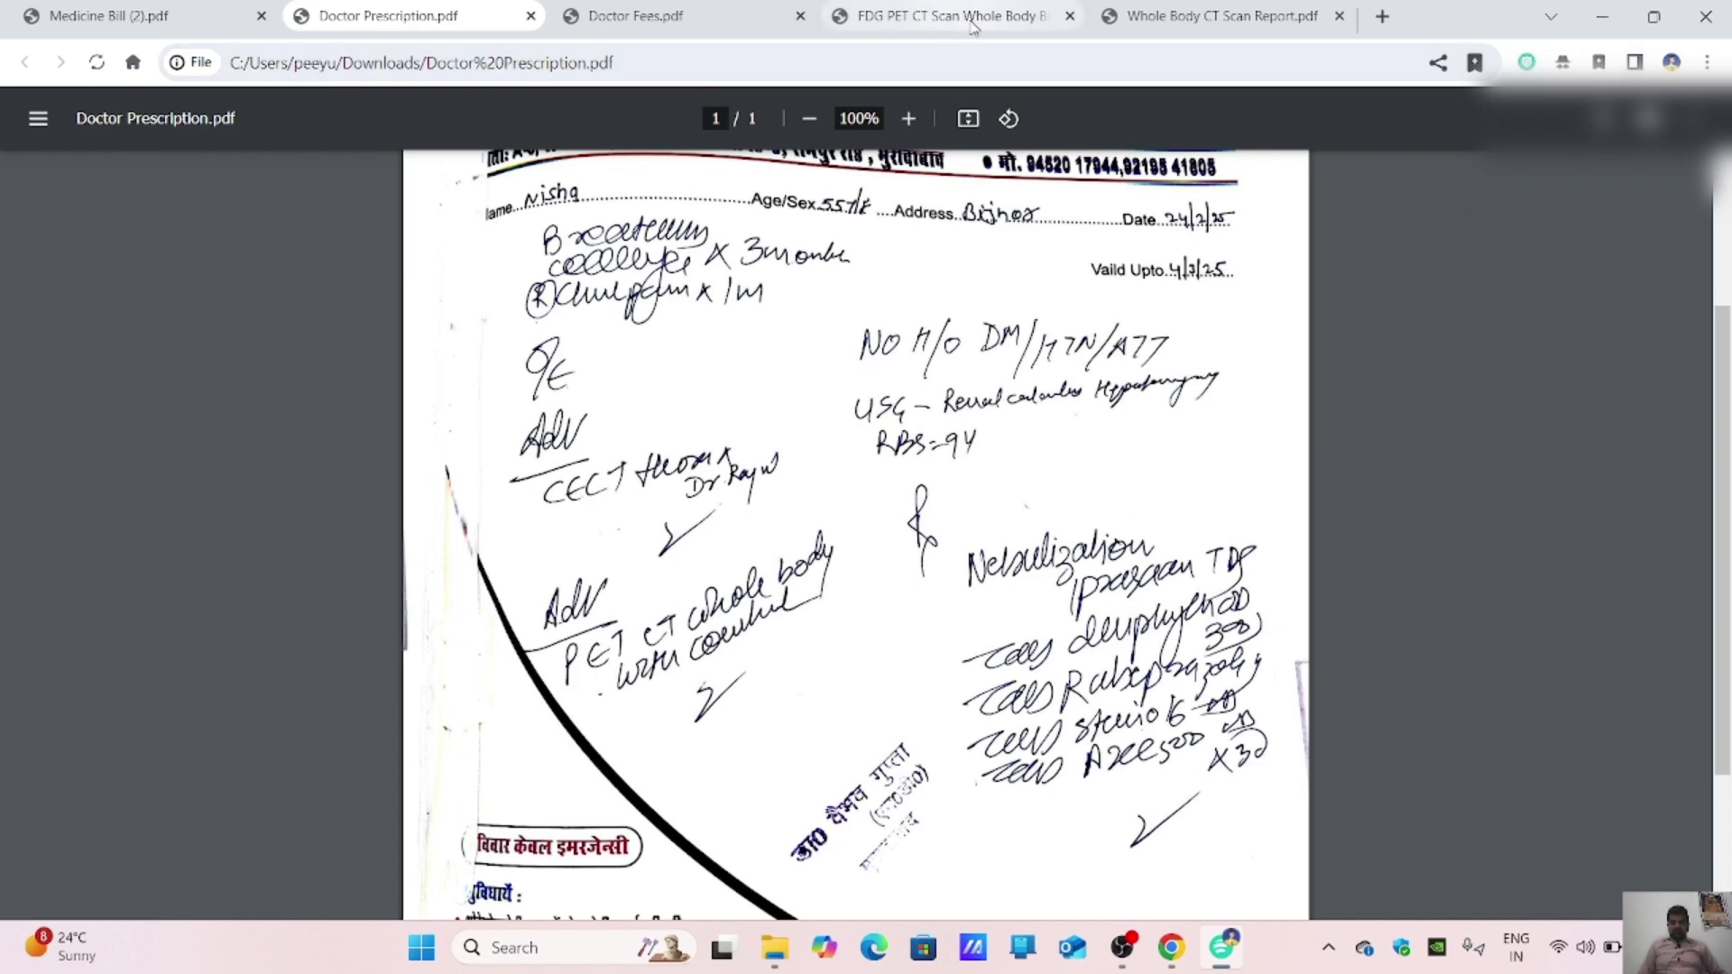
Step: Open the FDG PET CT whole-body bill at 175% zoom to read the ₹16,400 amount
click(1023, 9)
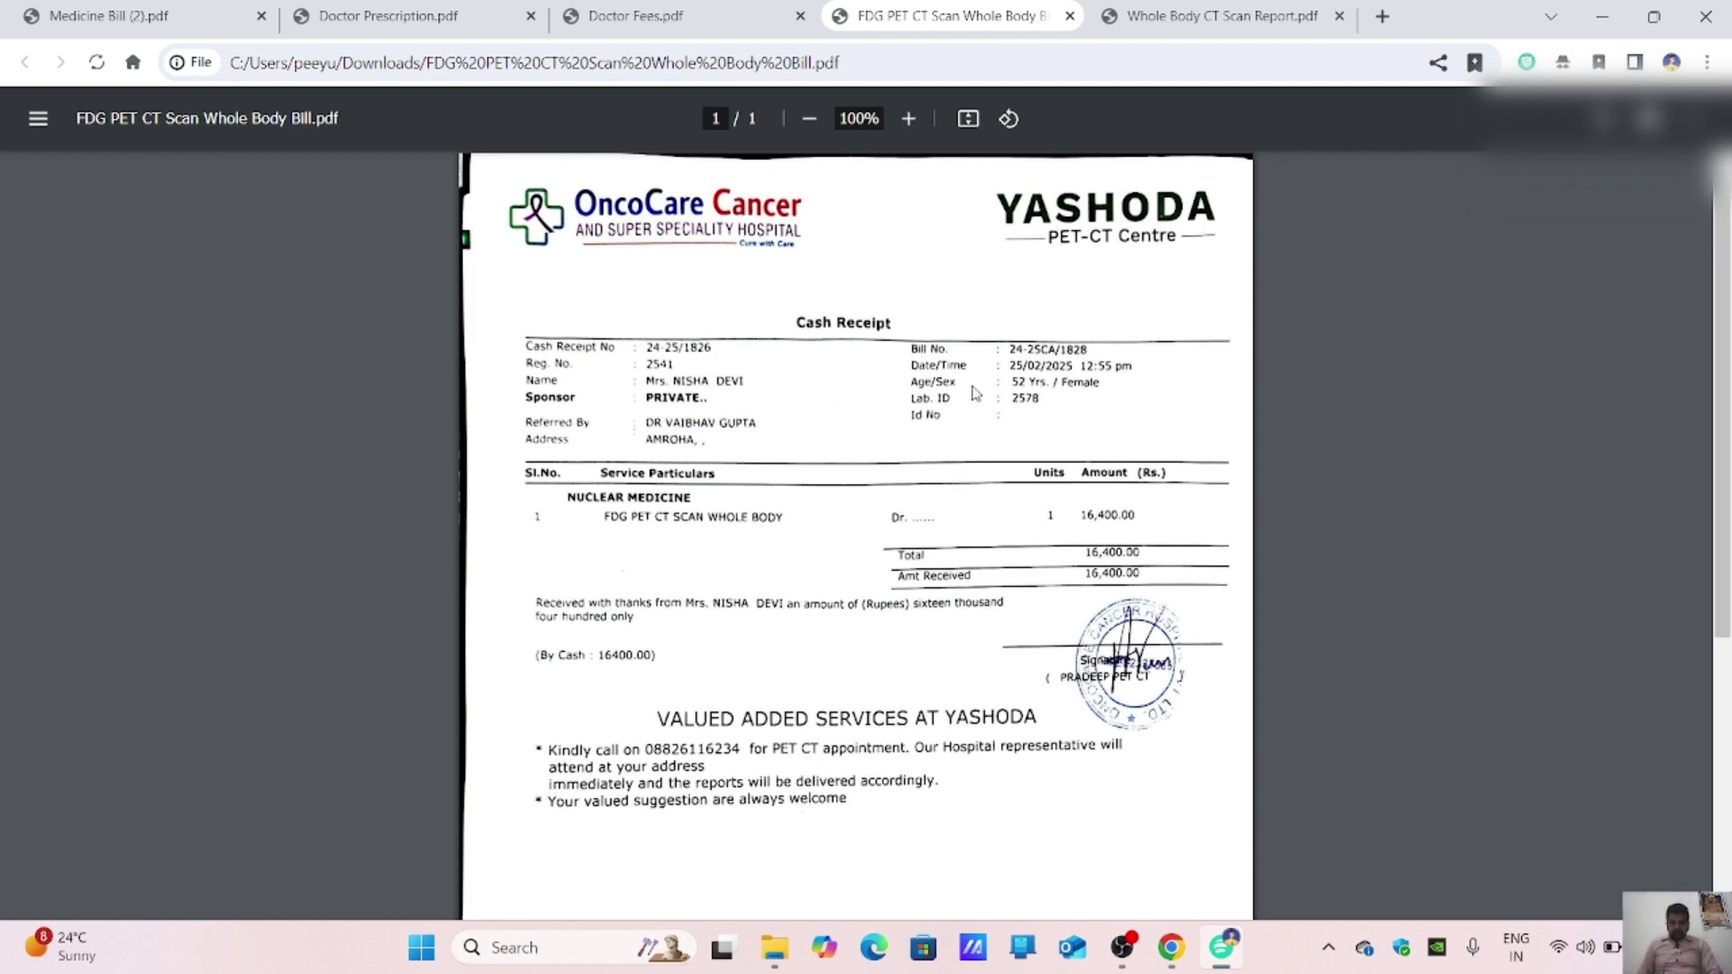
scroll(978, 388, down, 4)
click(906, 119)
click(906, 119)
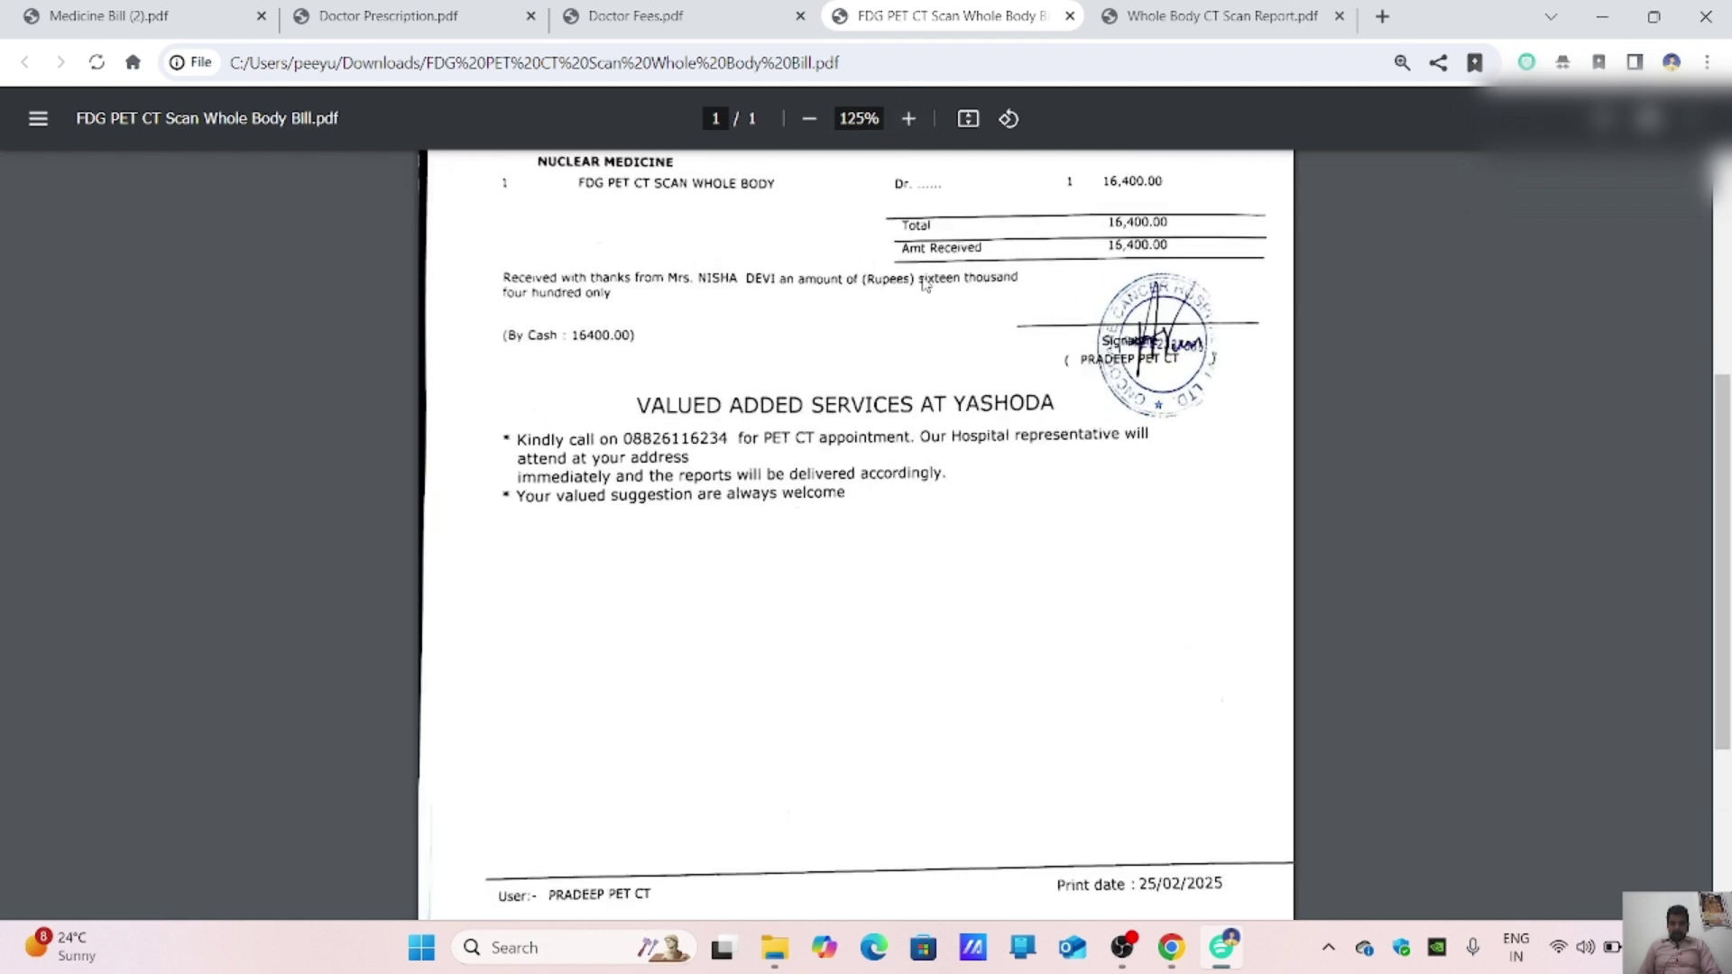
scroll(892, 185, up, 5)
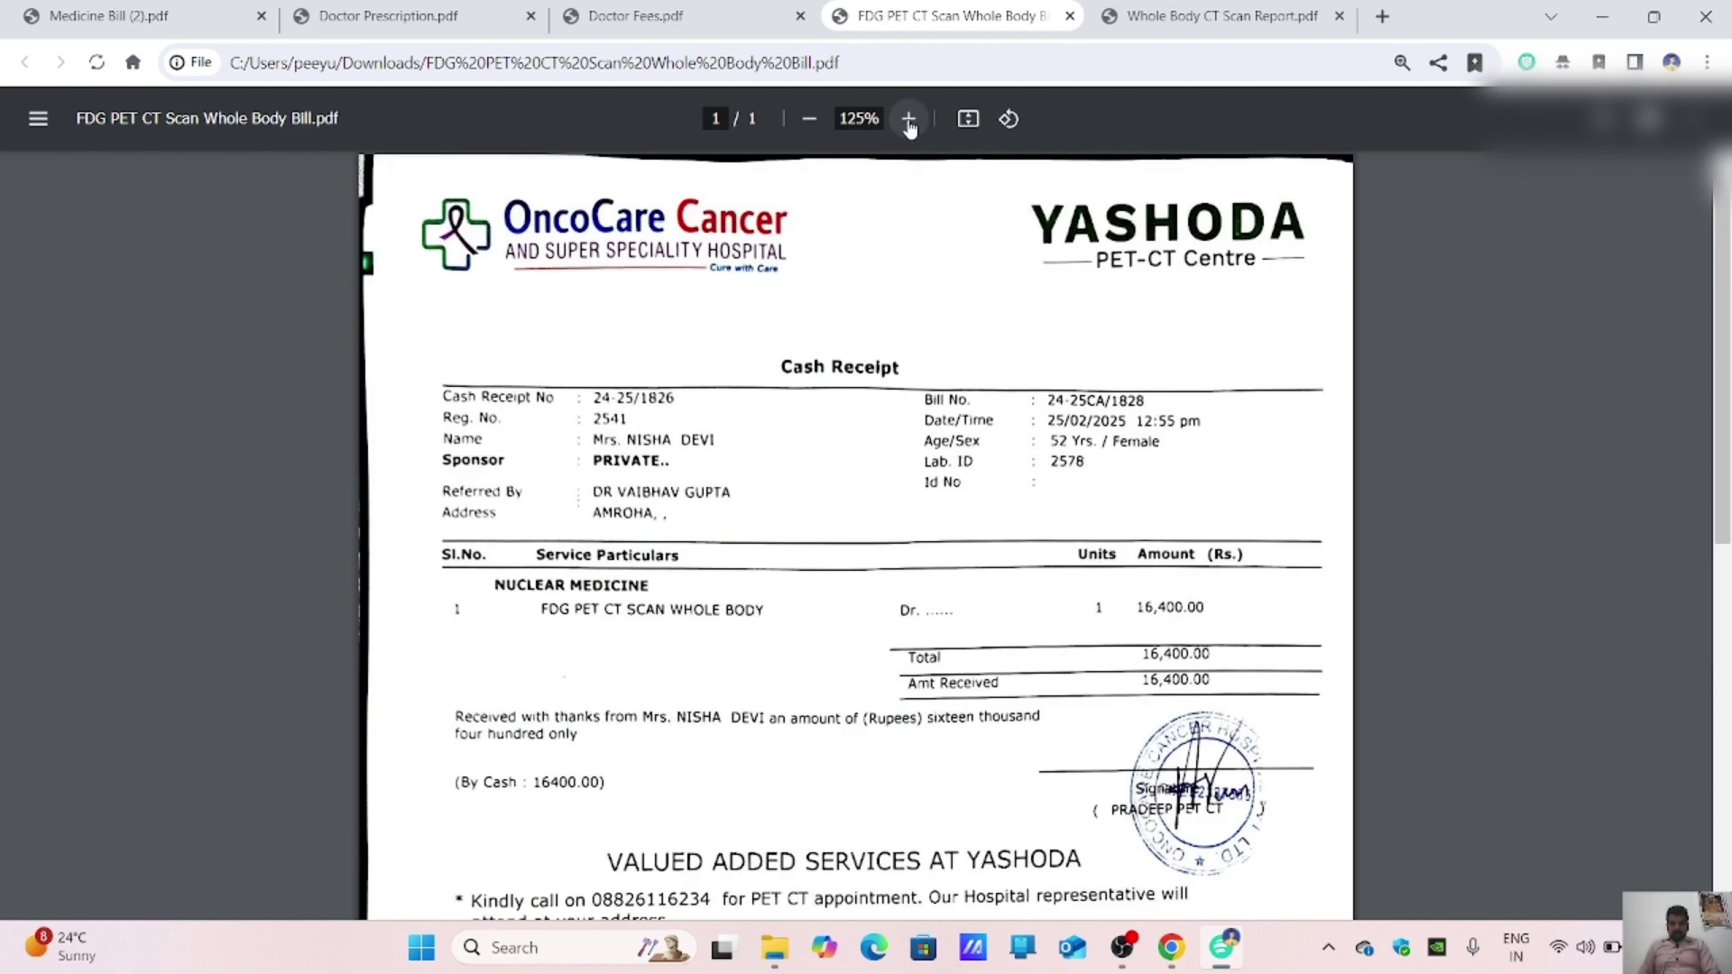
click(909, 118)
click(908, 118)
scroll(943, 545, down, 3)
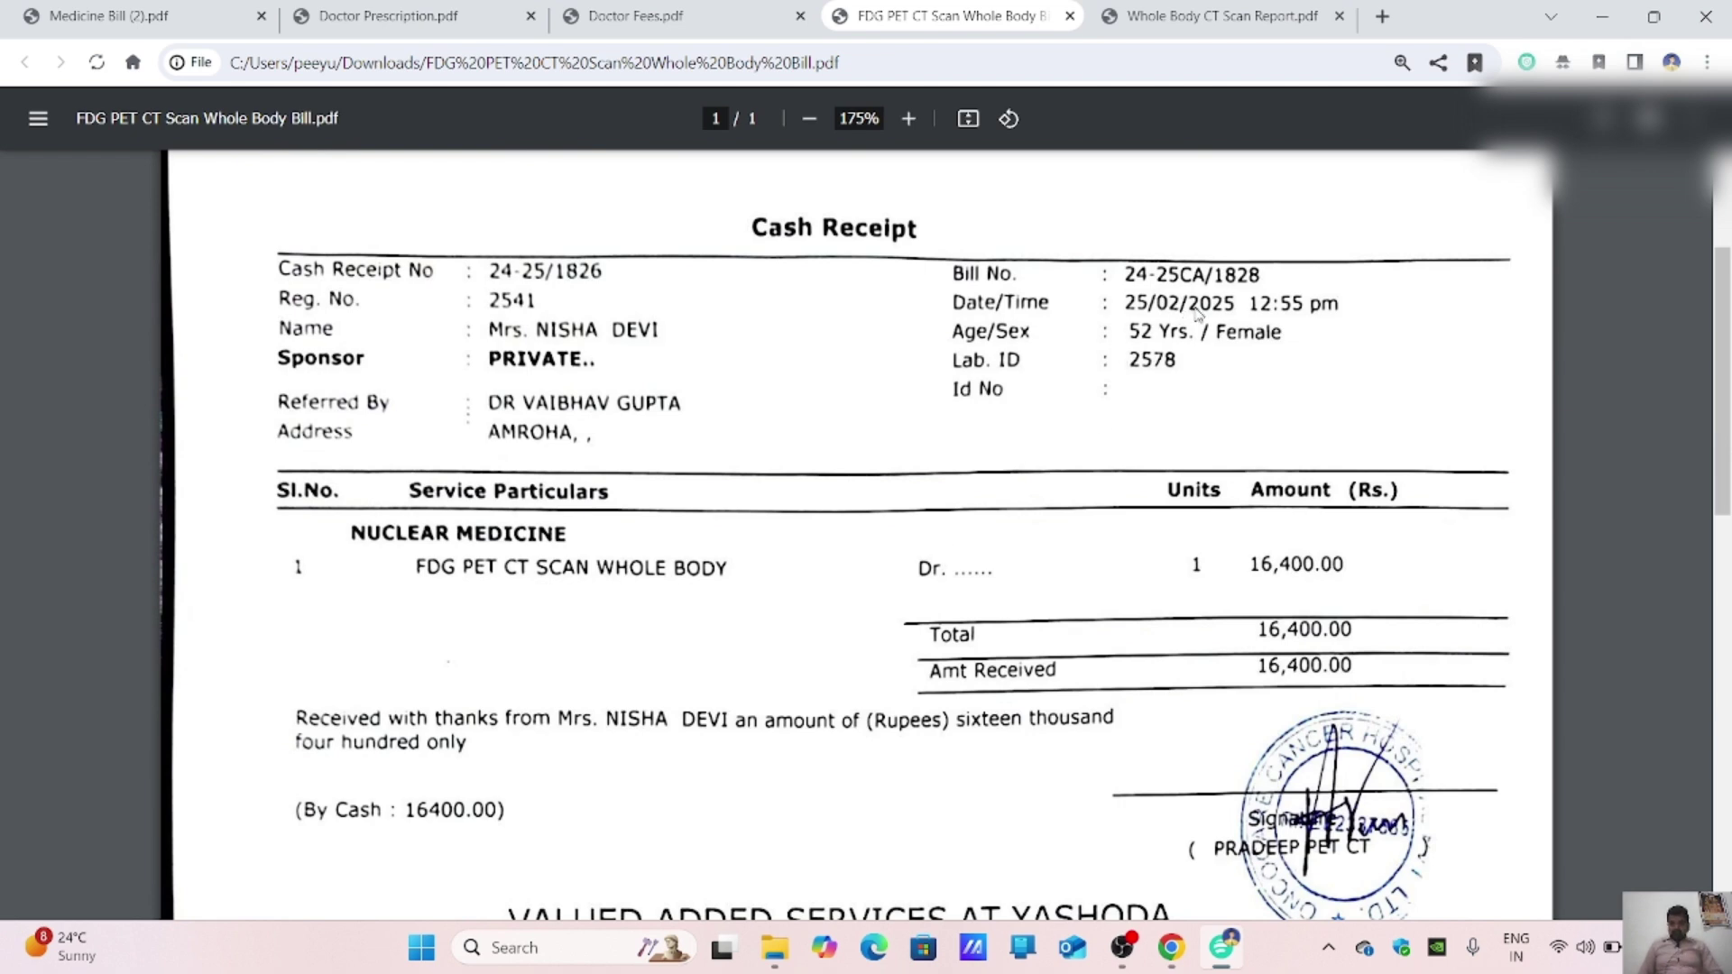
click(1171, 947)
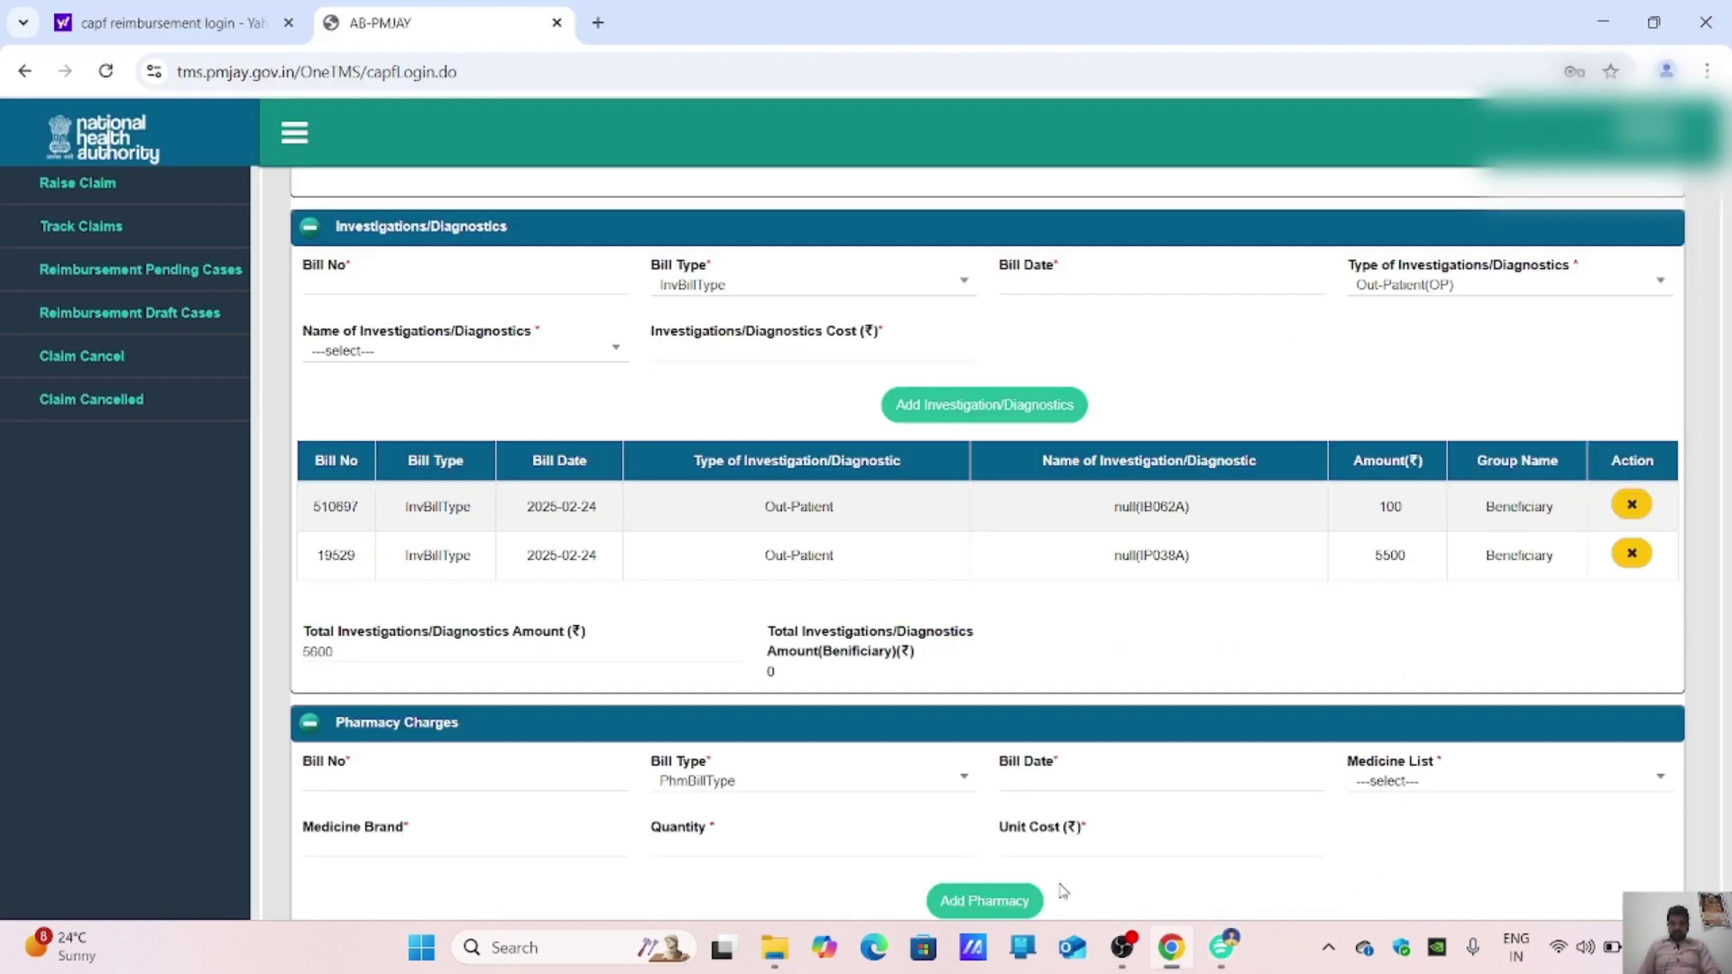
Step: Enter investigation bill number 1828 and set its bill date to 25-02-2025
click(399, 287)
text(1828)
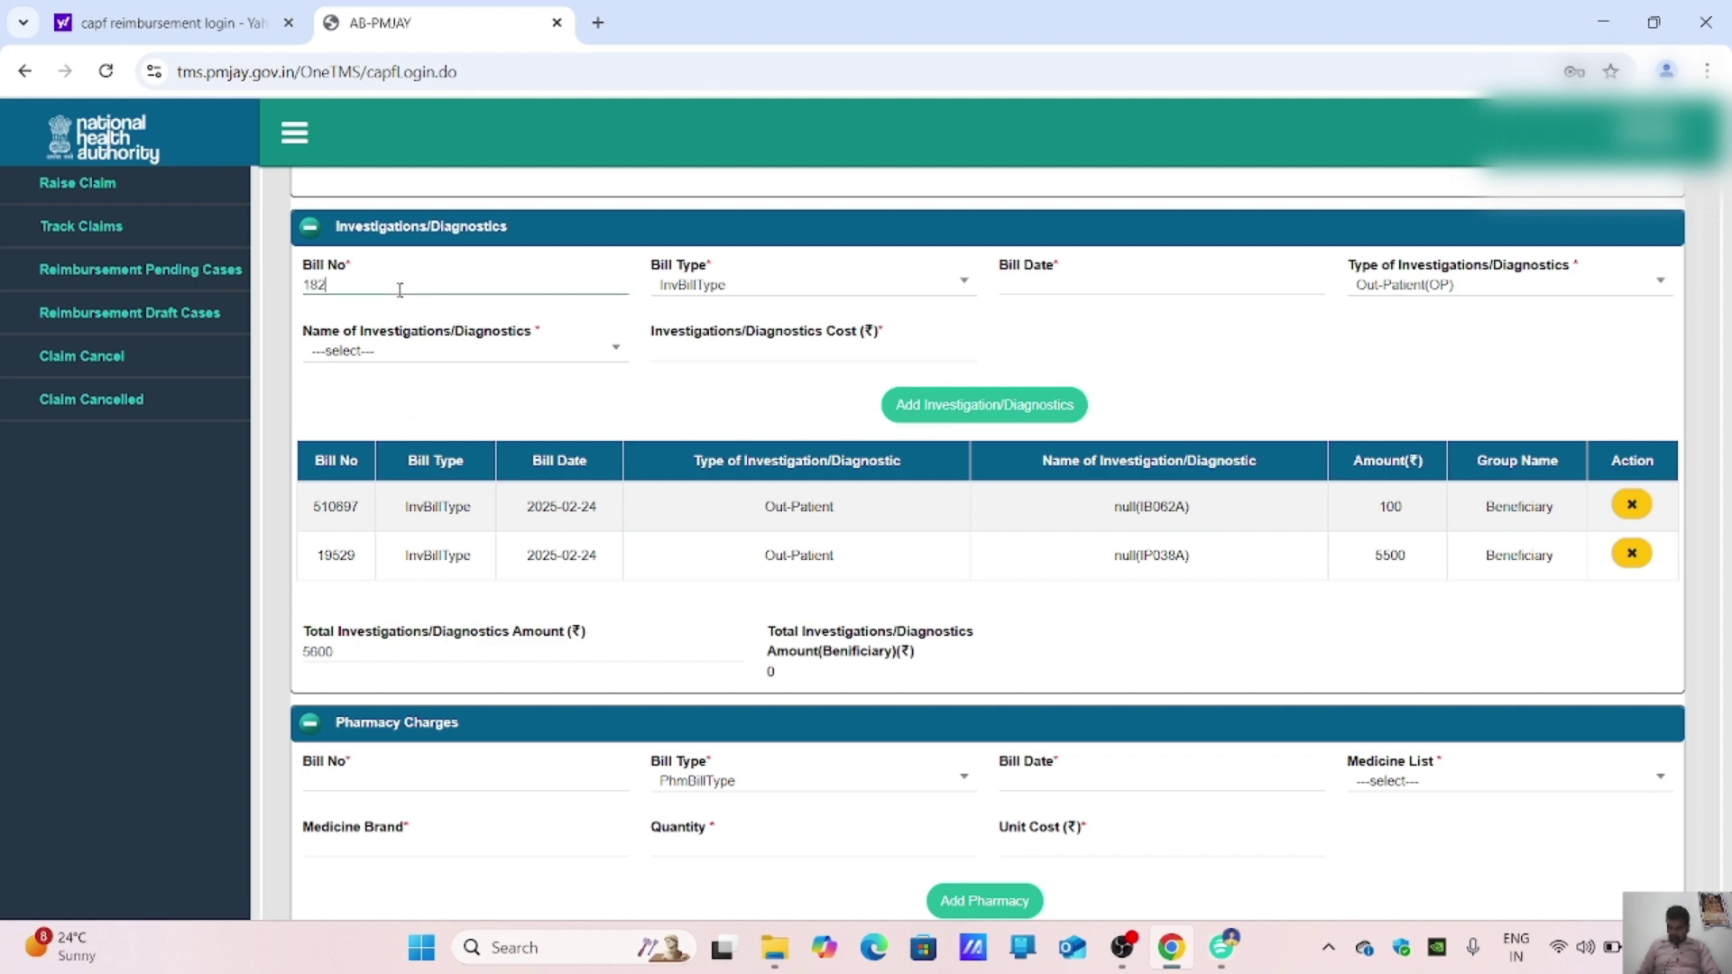
click(1043, 279)
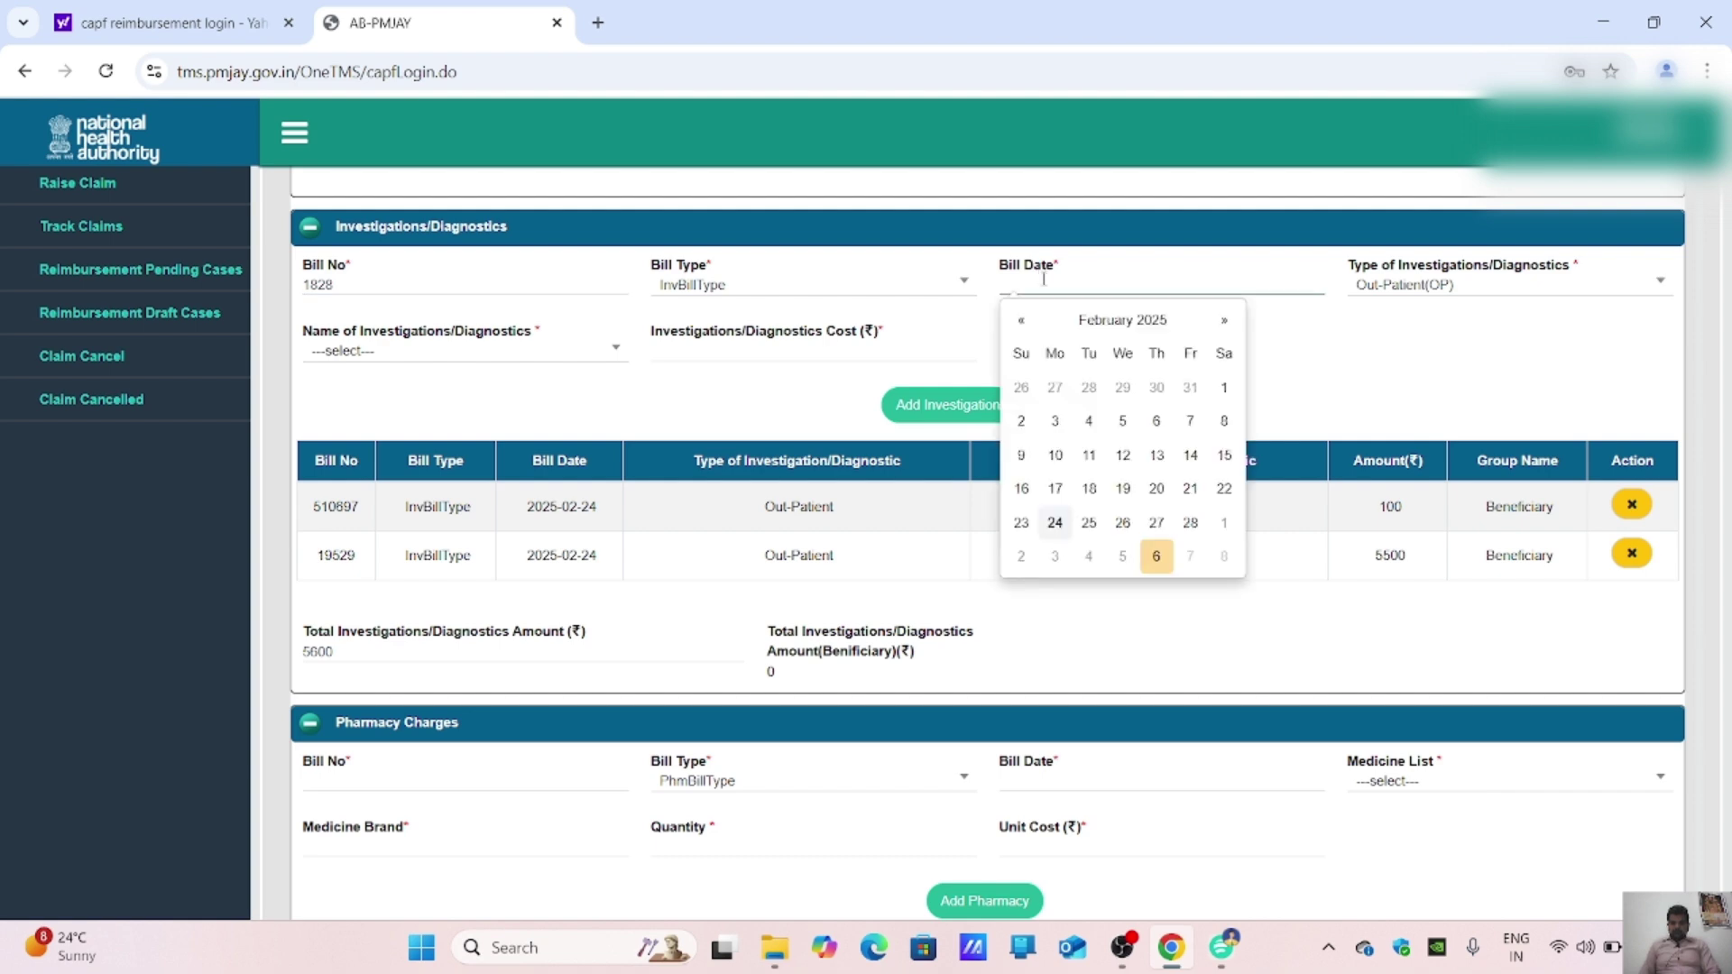
double_click(1091, 523)
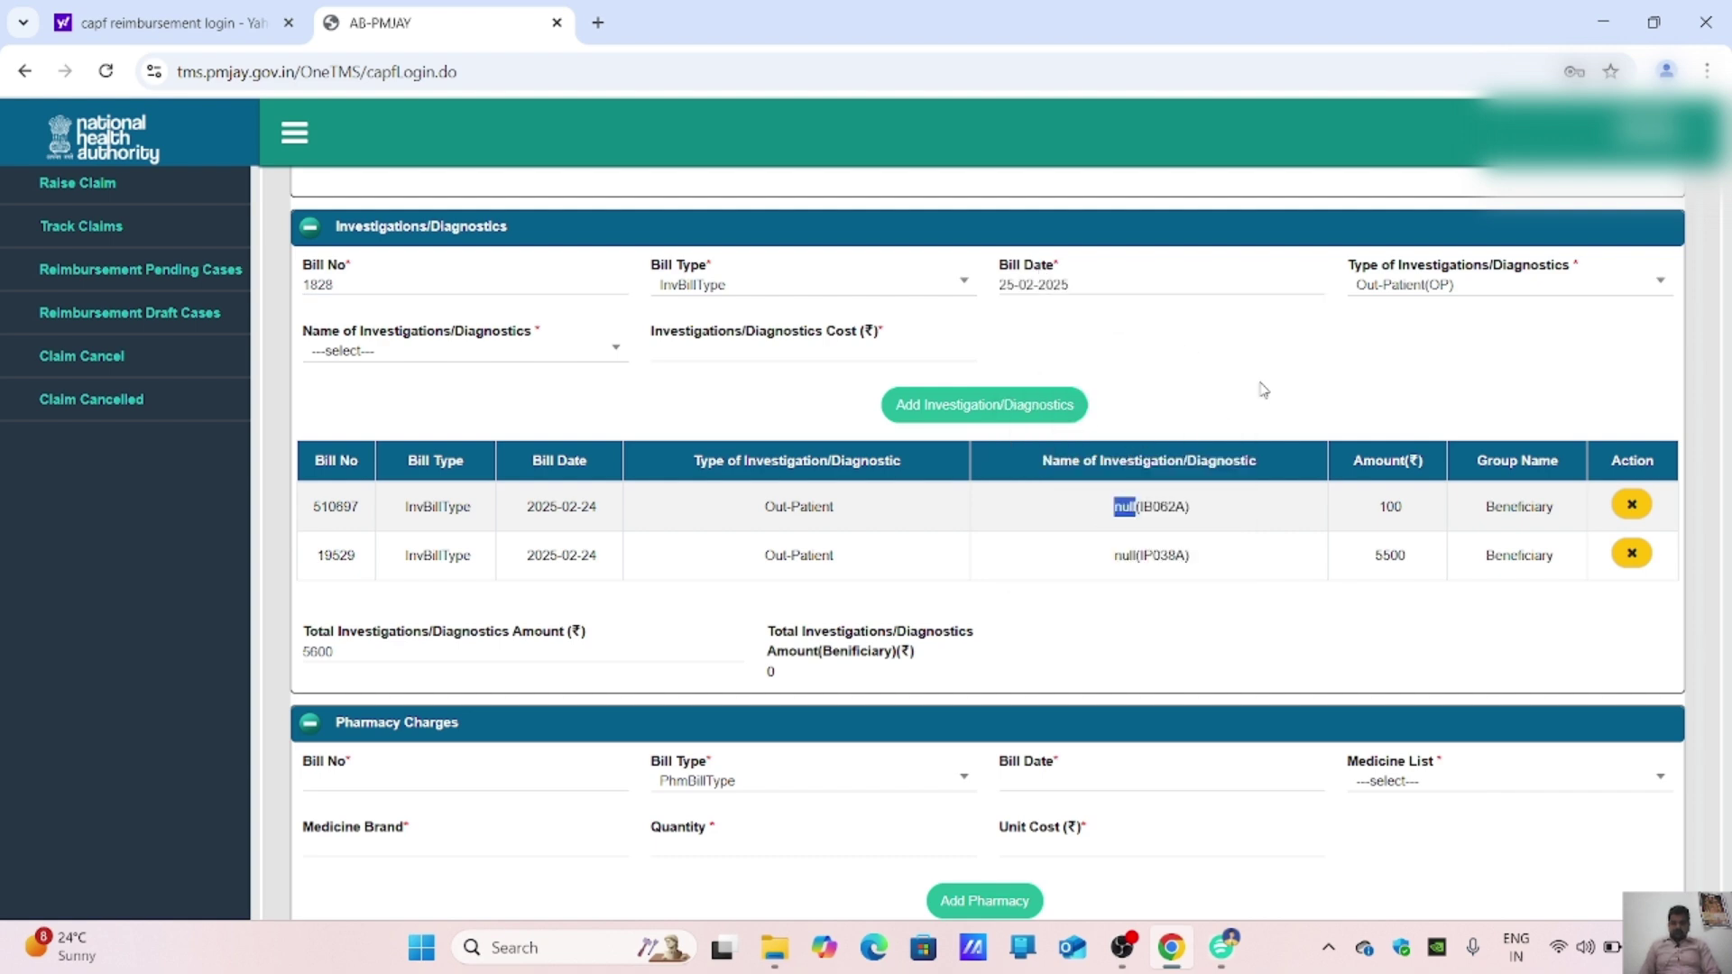
Step: Choose FDG Whole body PET or CT Scan, enter cost 16400, and add it
click(531, 351)
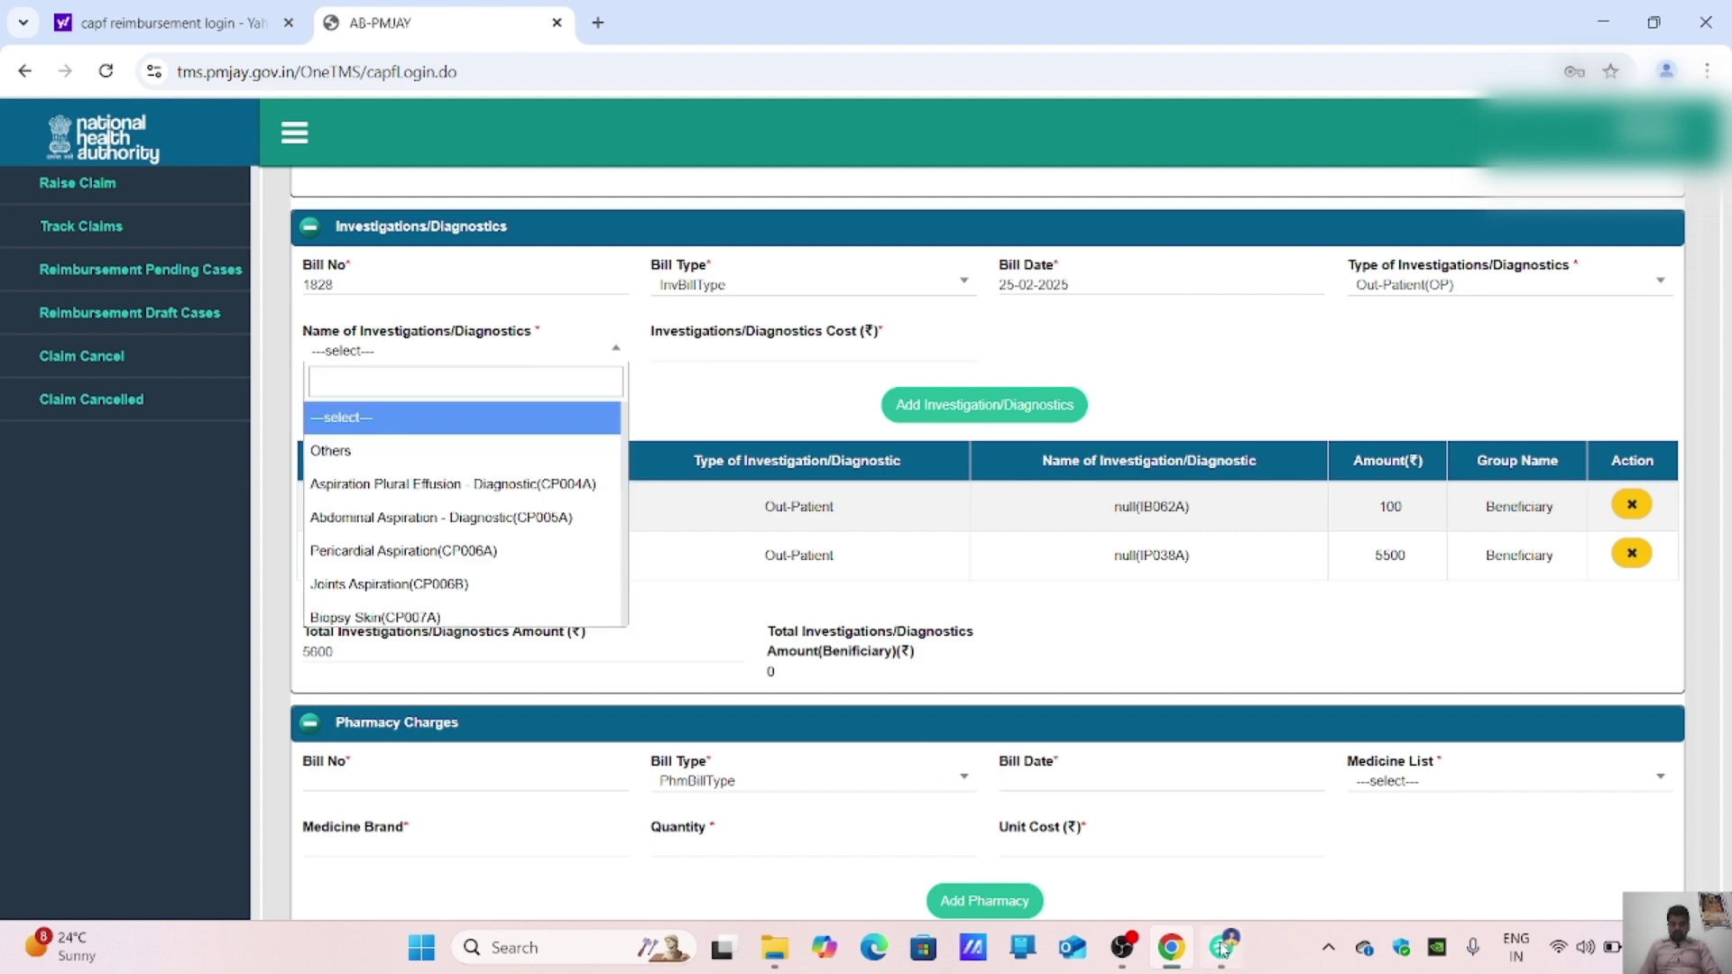
key(alt+Tab)
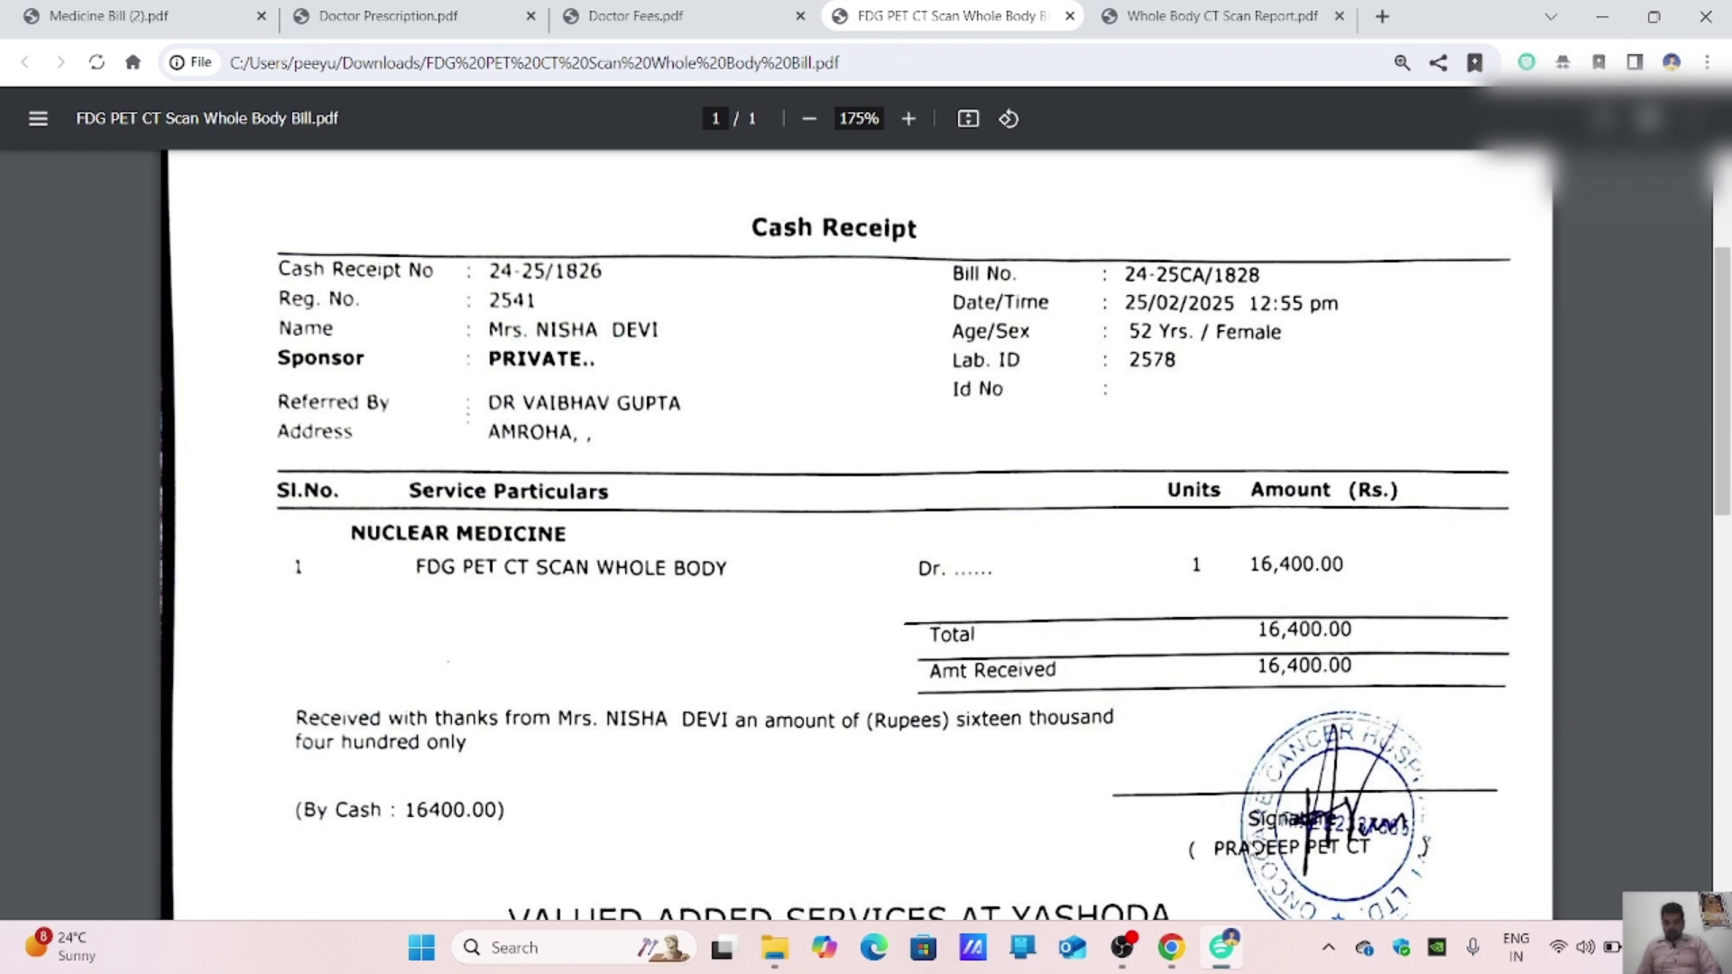
click(1171, 947)
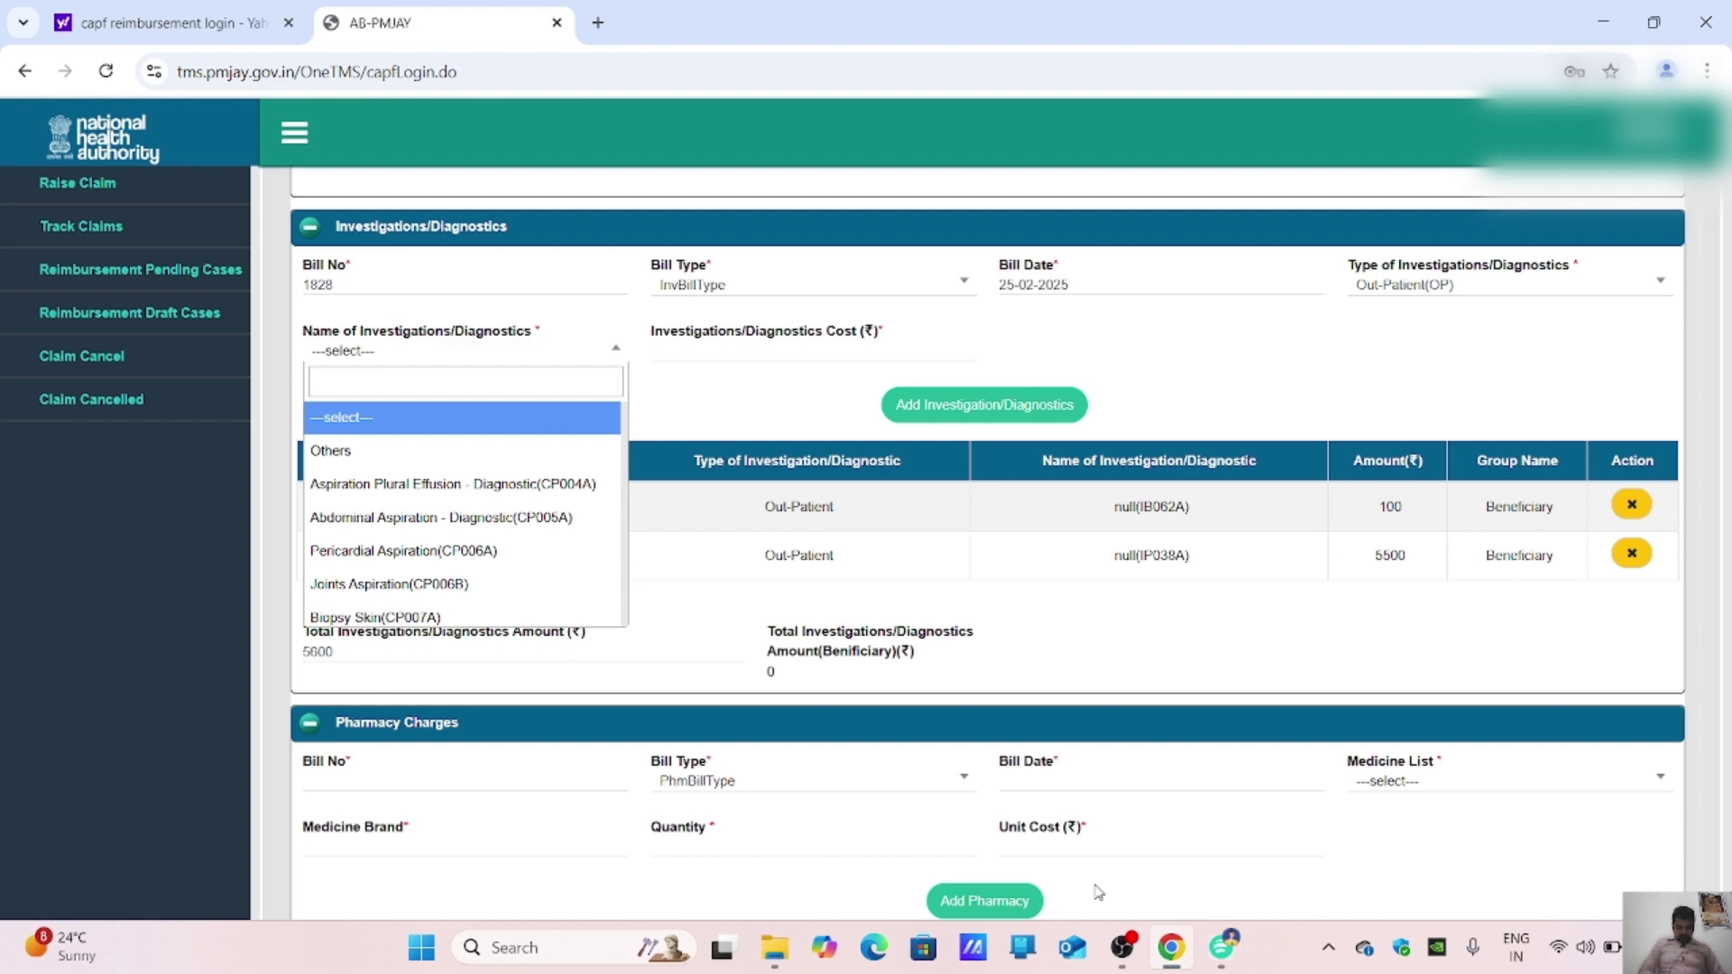
text(FDG)
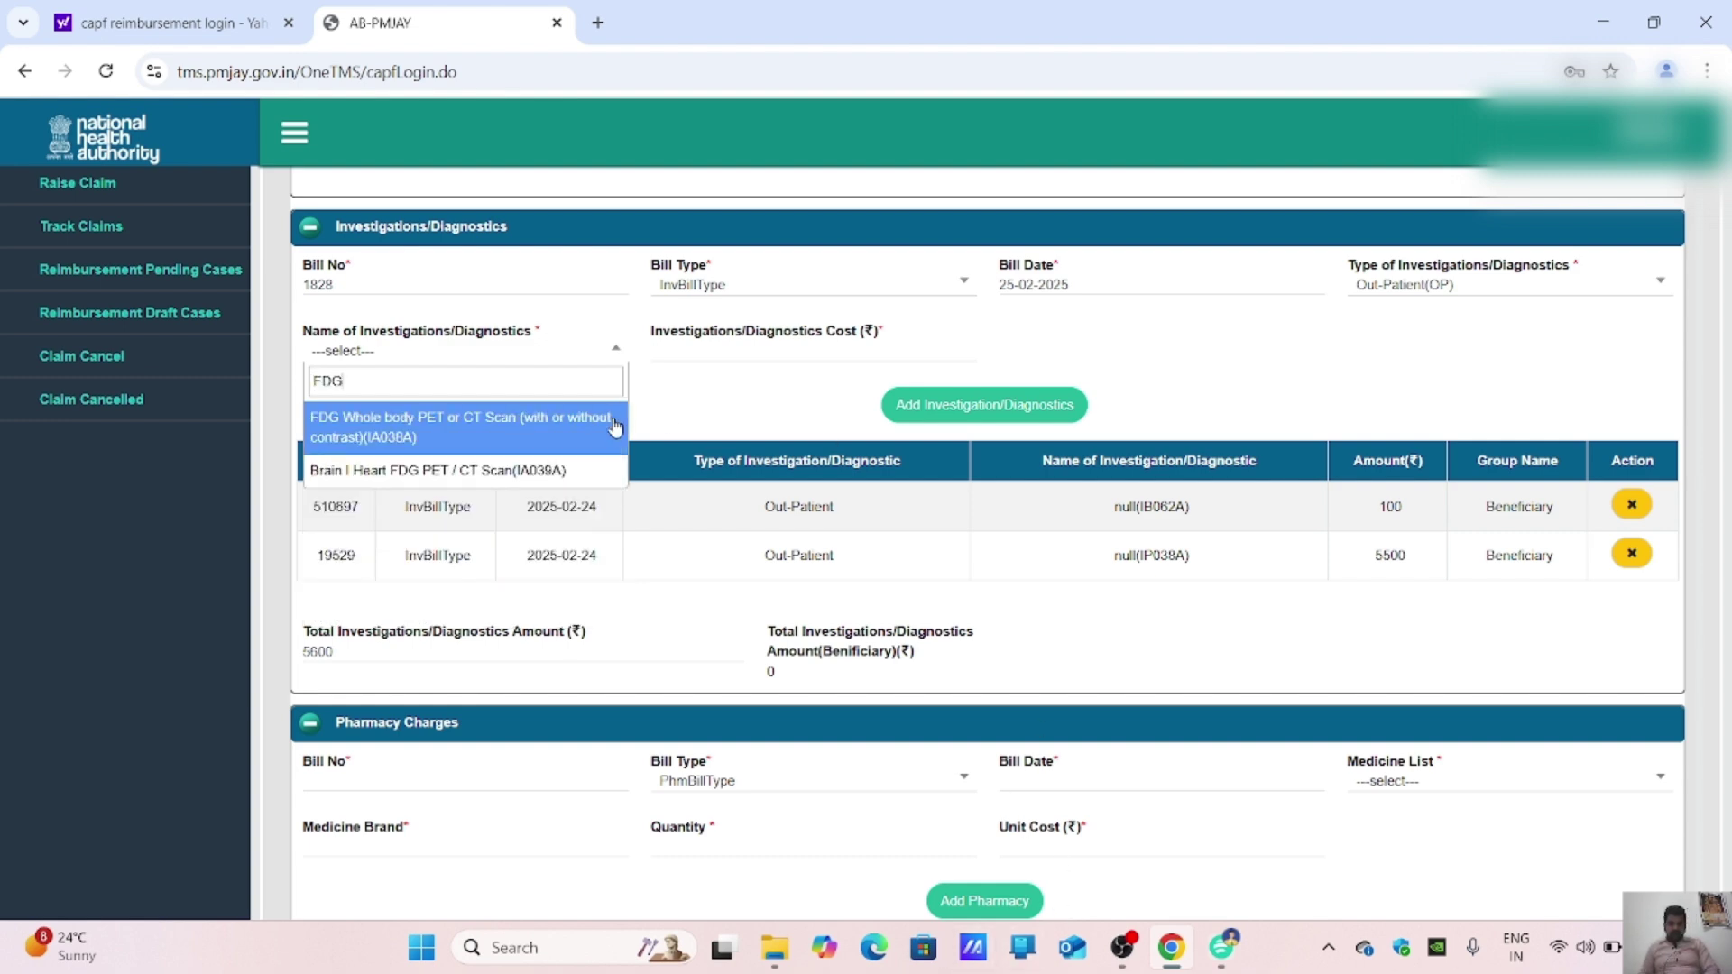
click(550, 431)
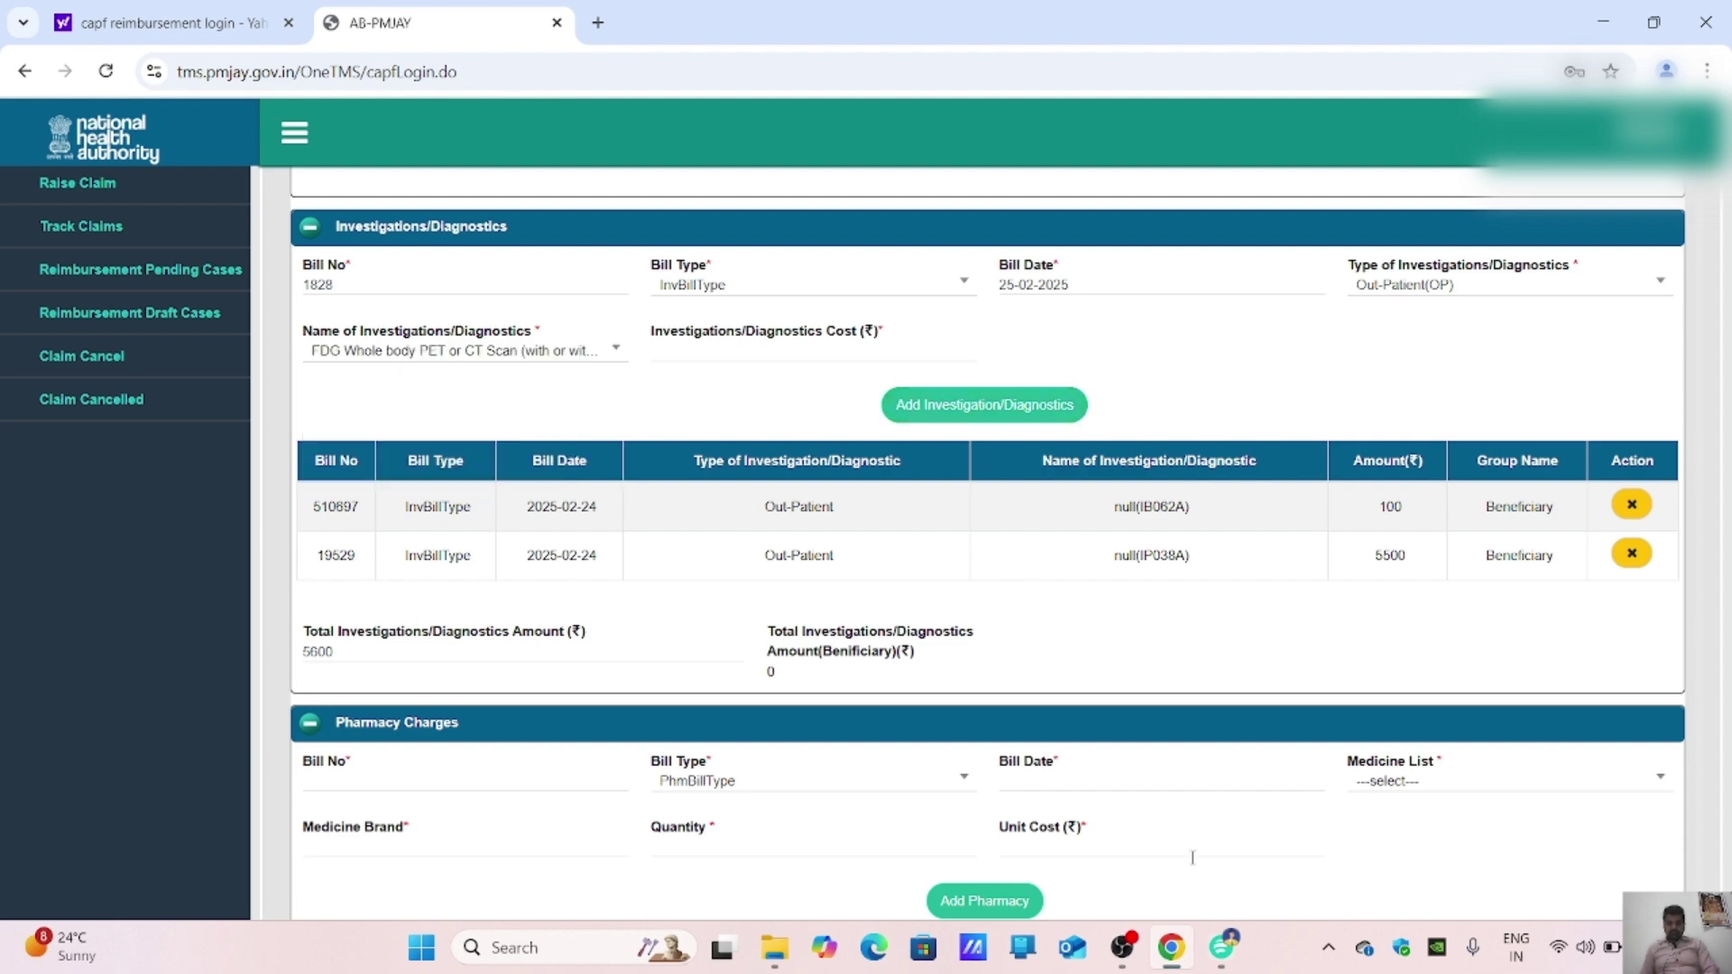
click(1221, 948)
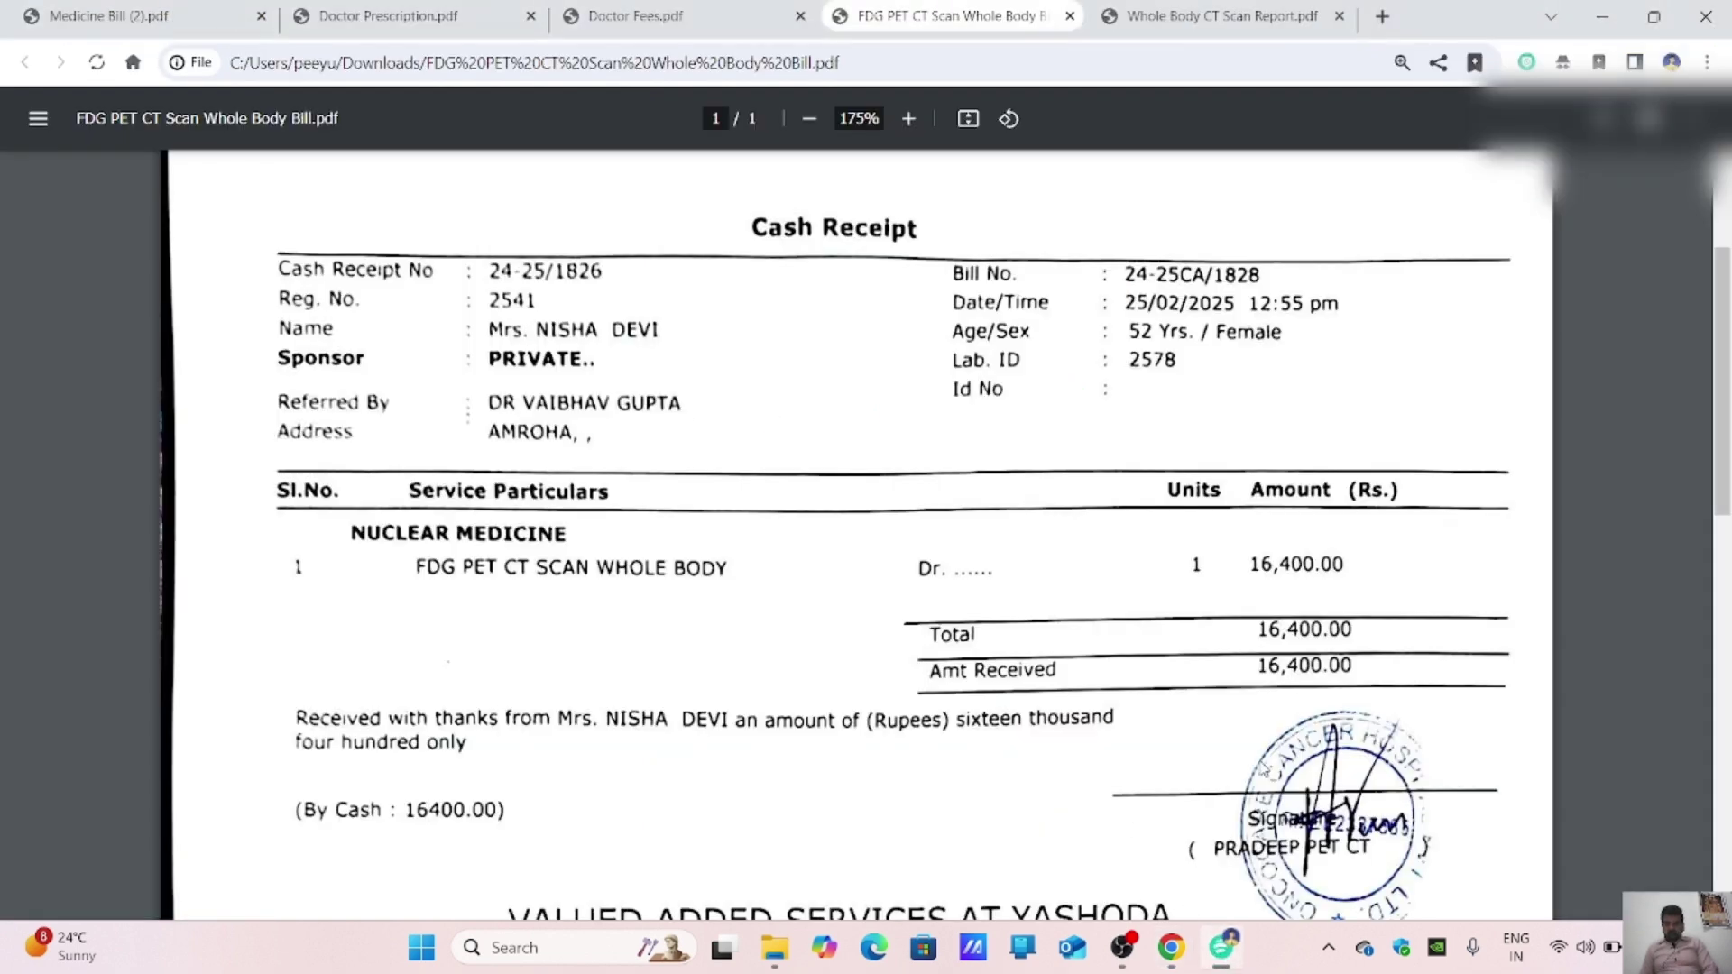
click(1172, 949)
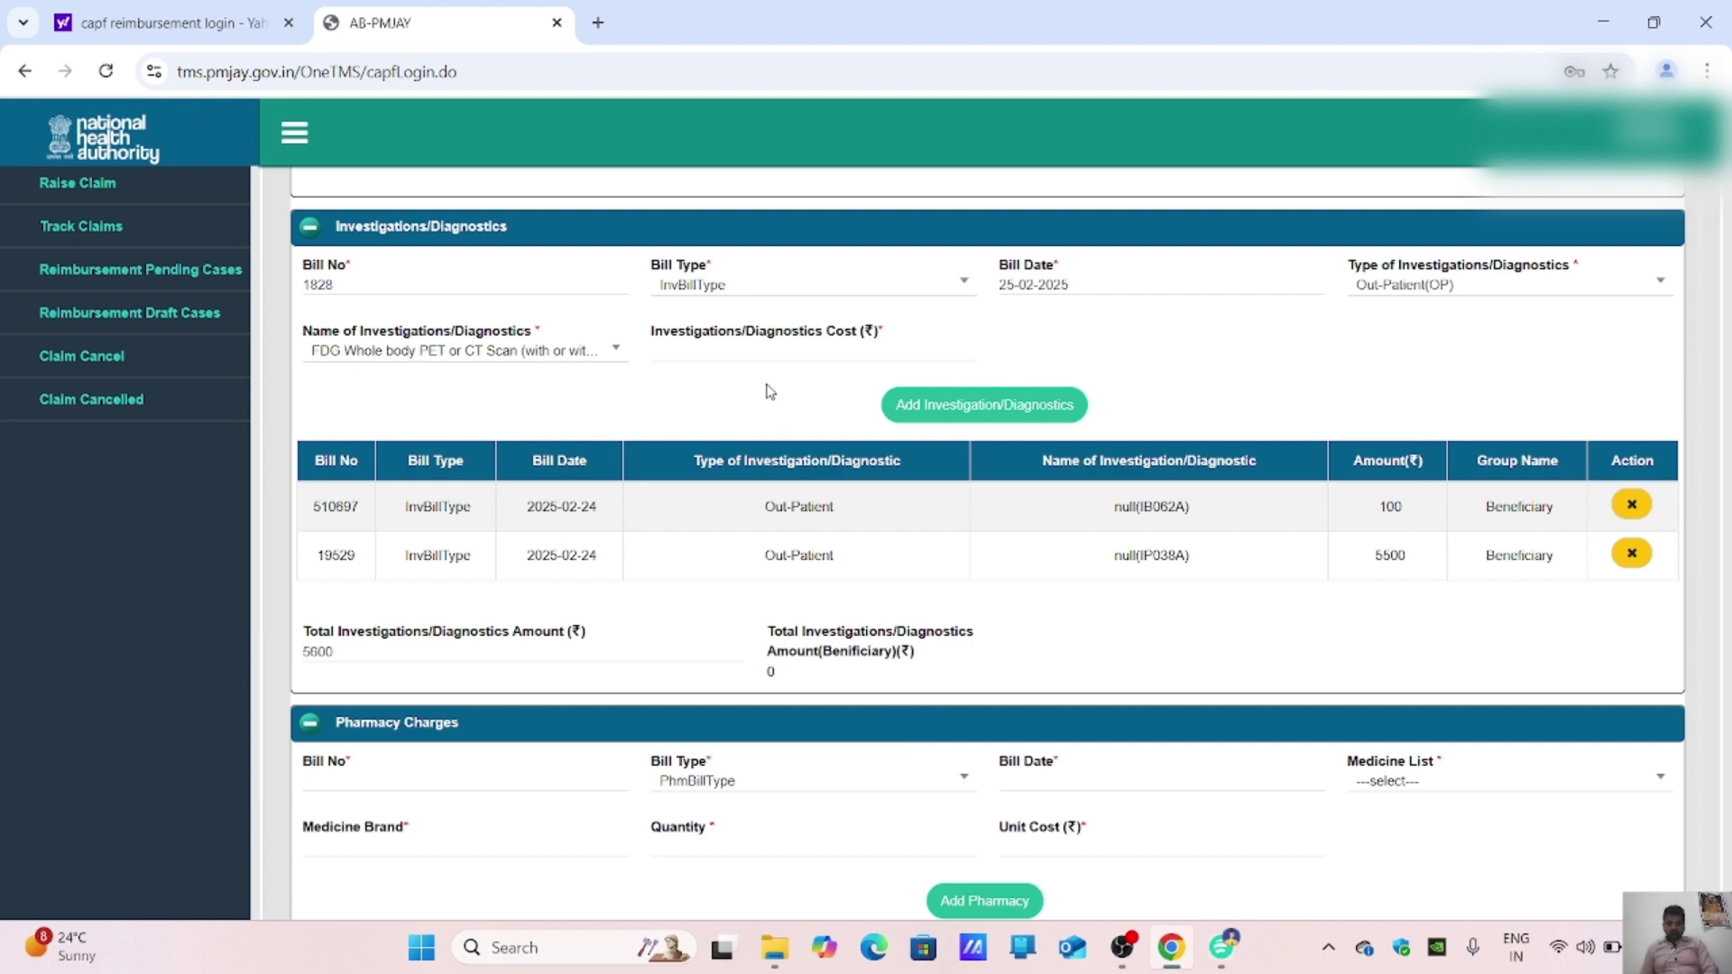
click(759, 350)
text(16)
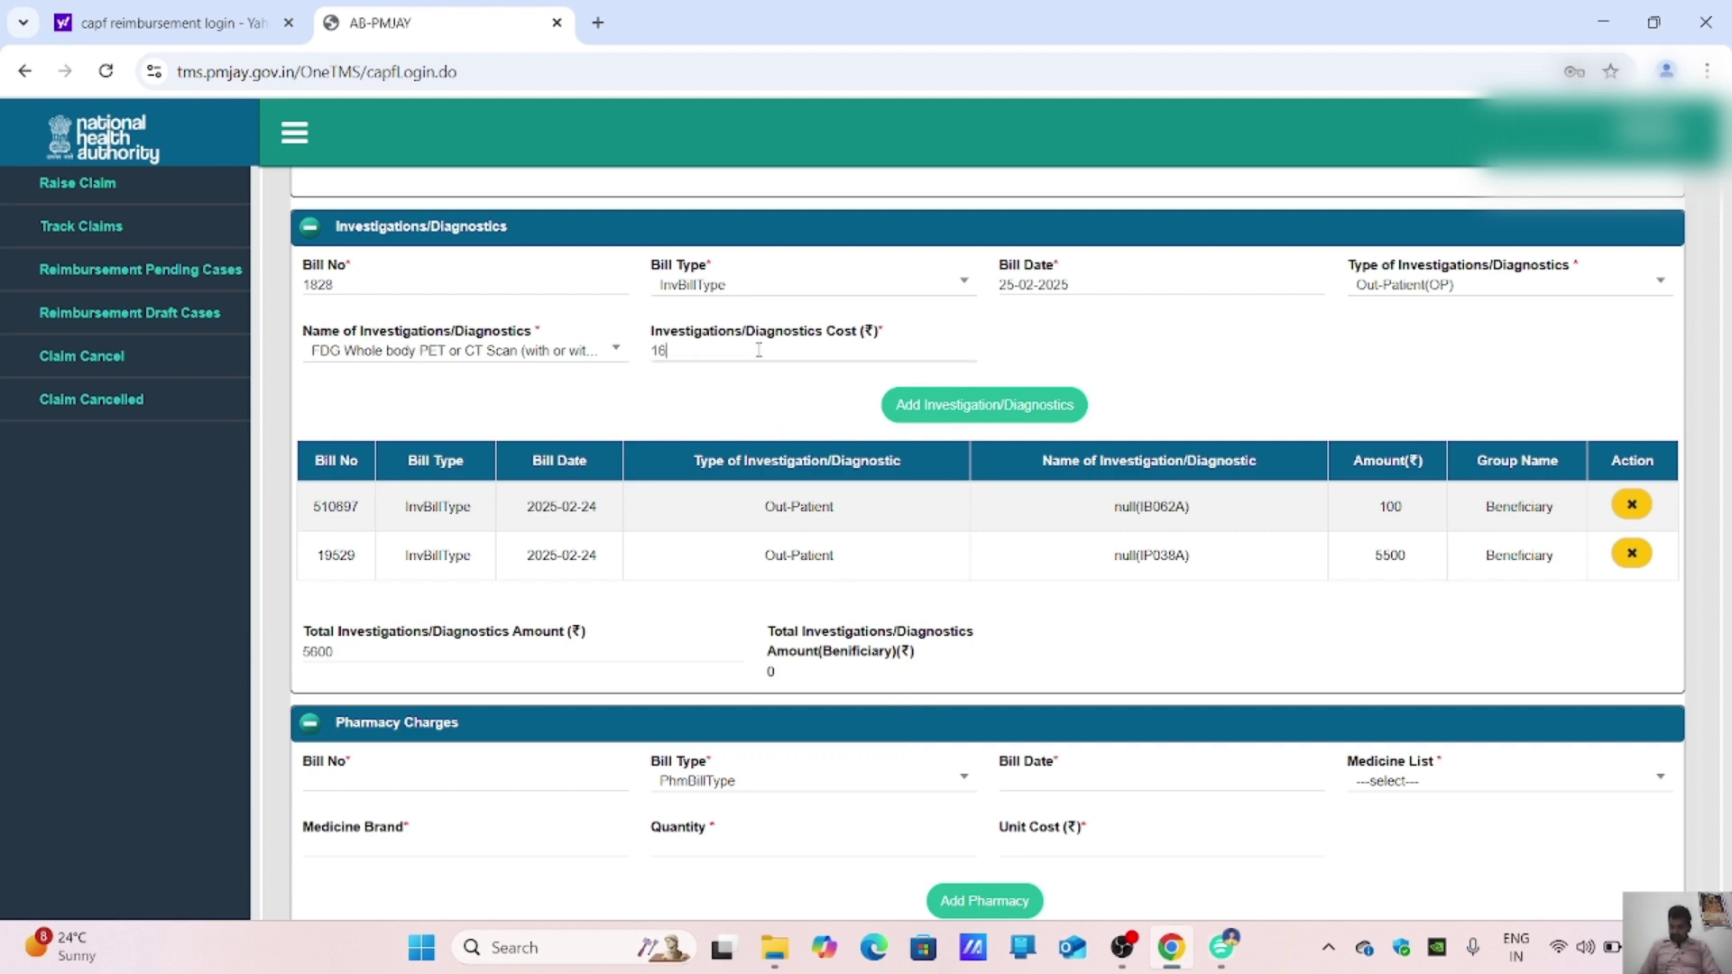
text(400)
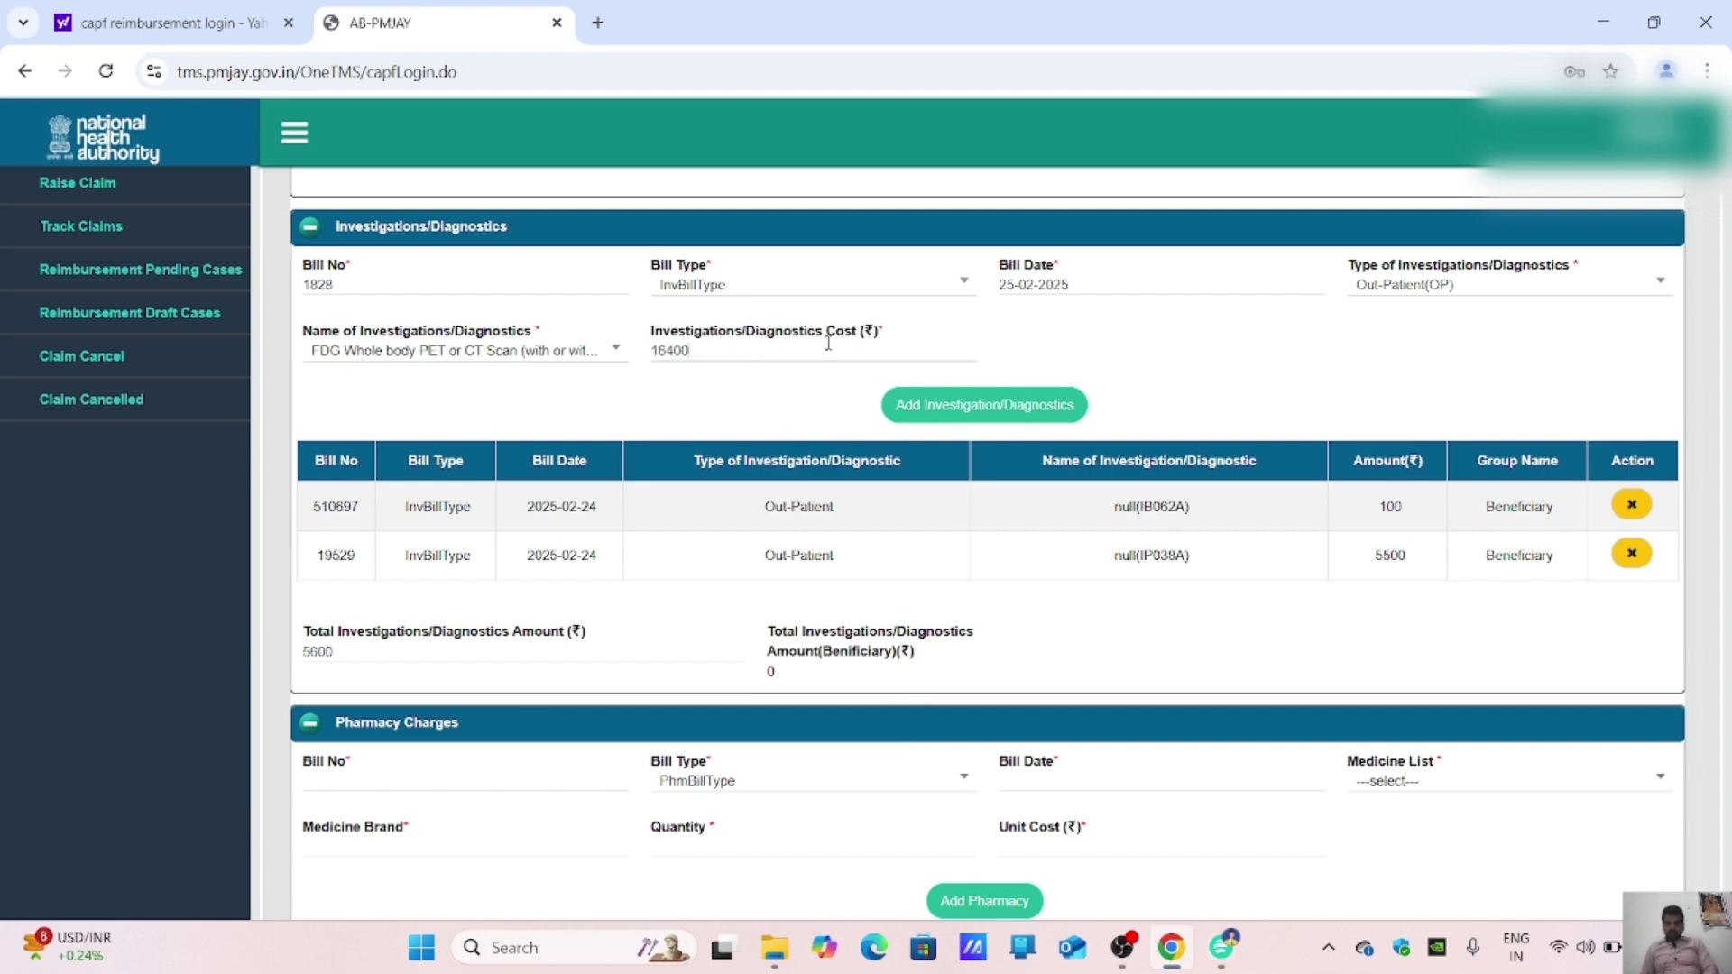
click(940, 404)
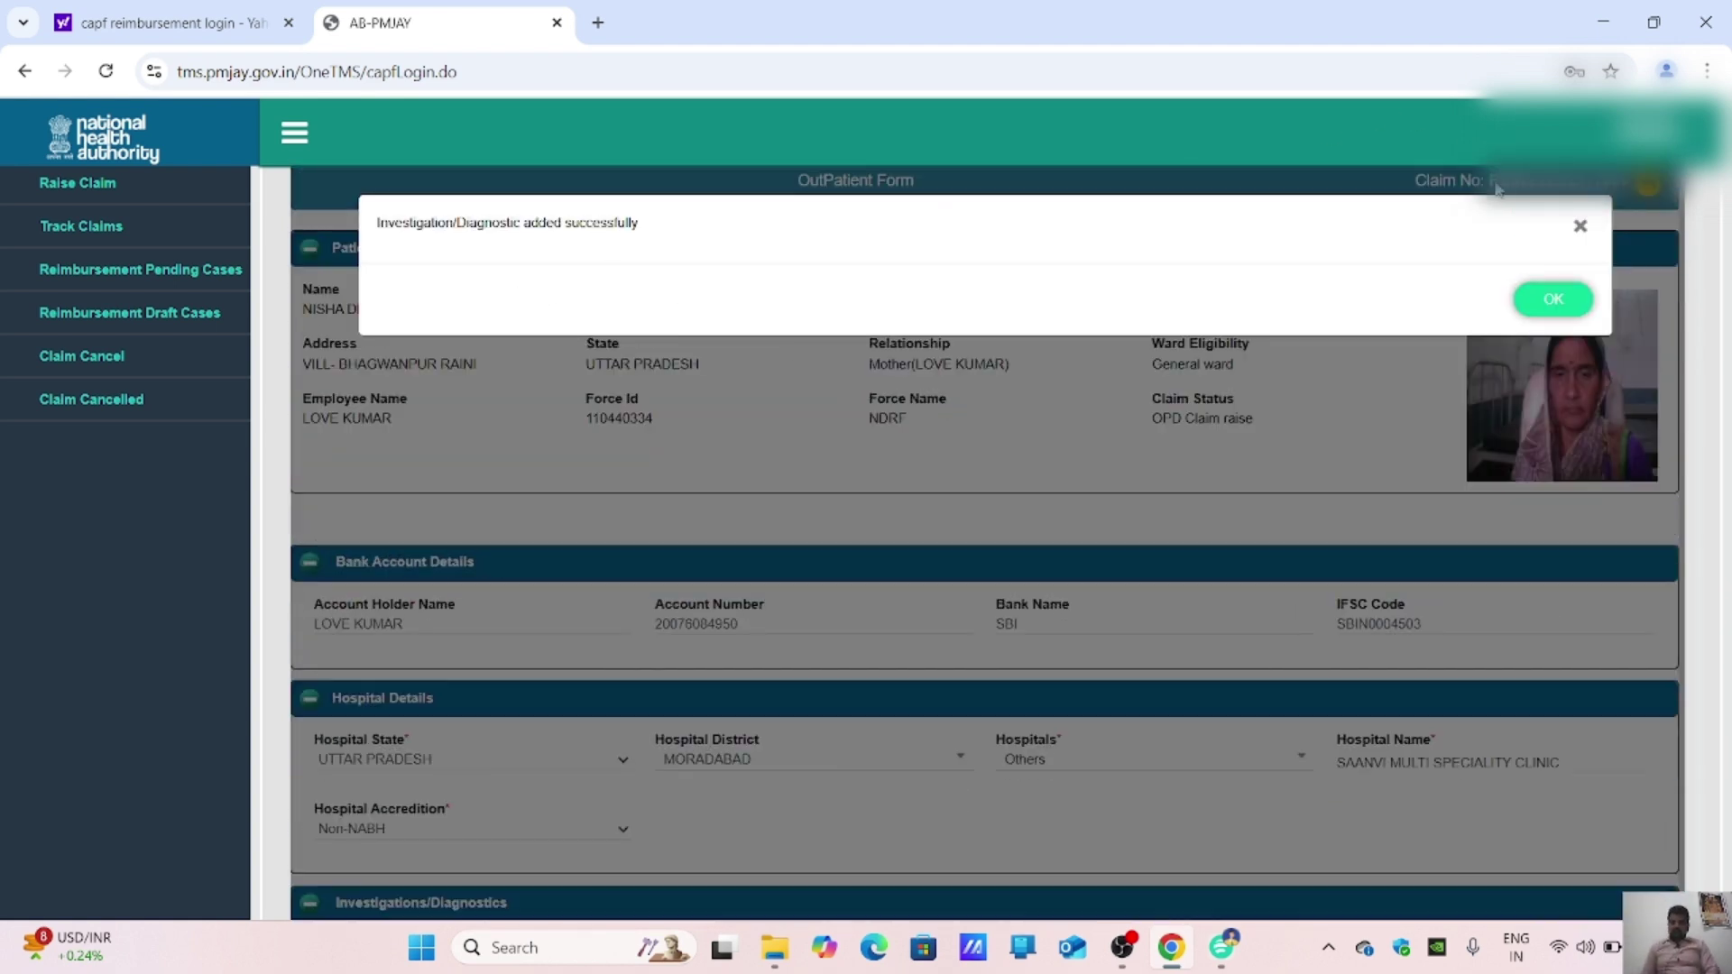
click(1569, 300)
Step: Scroll past the ₹22000 investigations total and select the Pharmacy Charges Bill No field
scroll(1387, 413, down, 5)
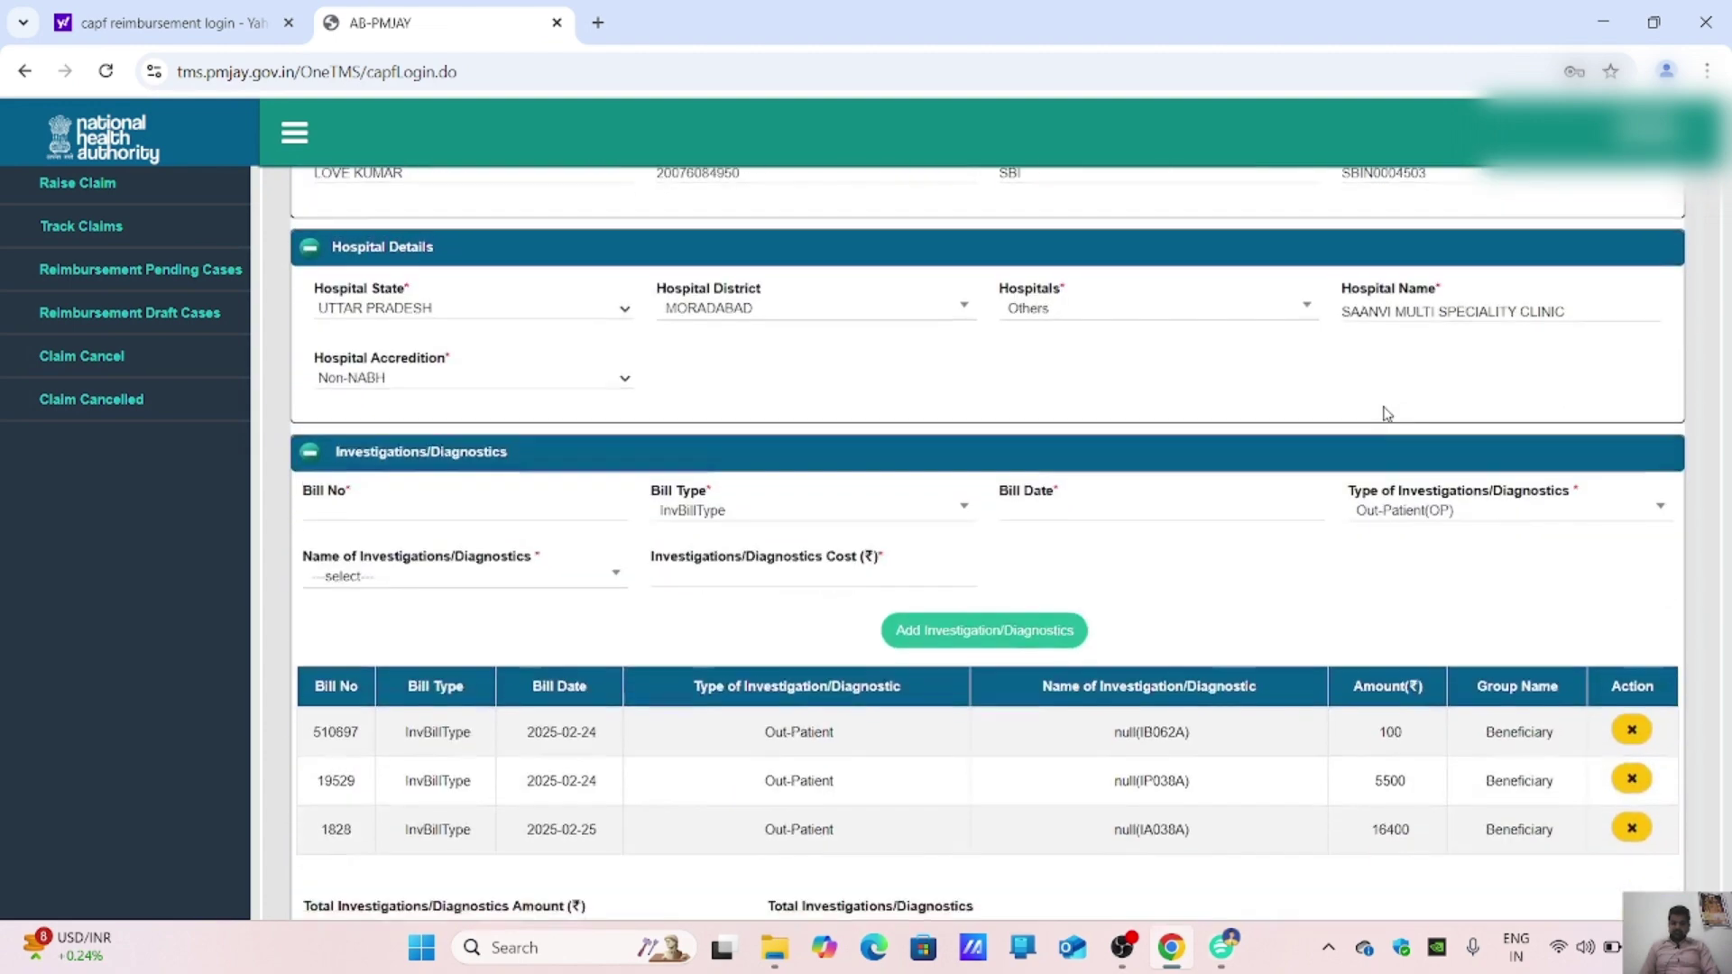
scroll(1386, 413, down, 3)
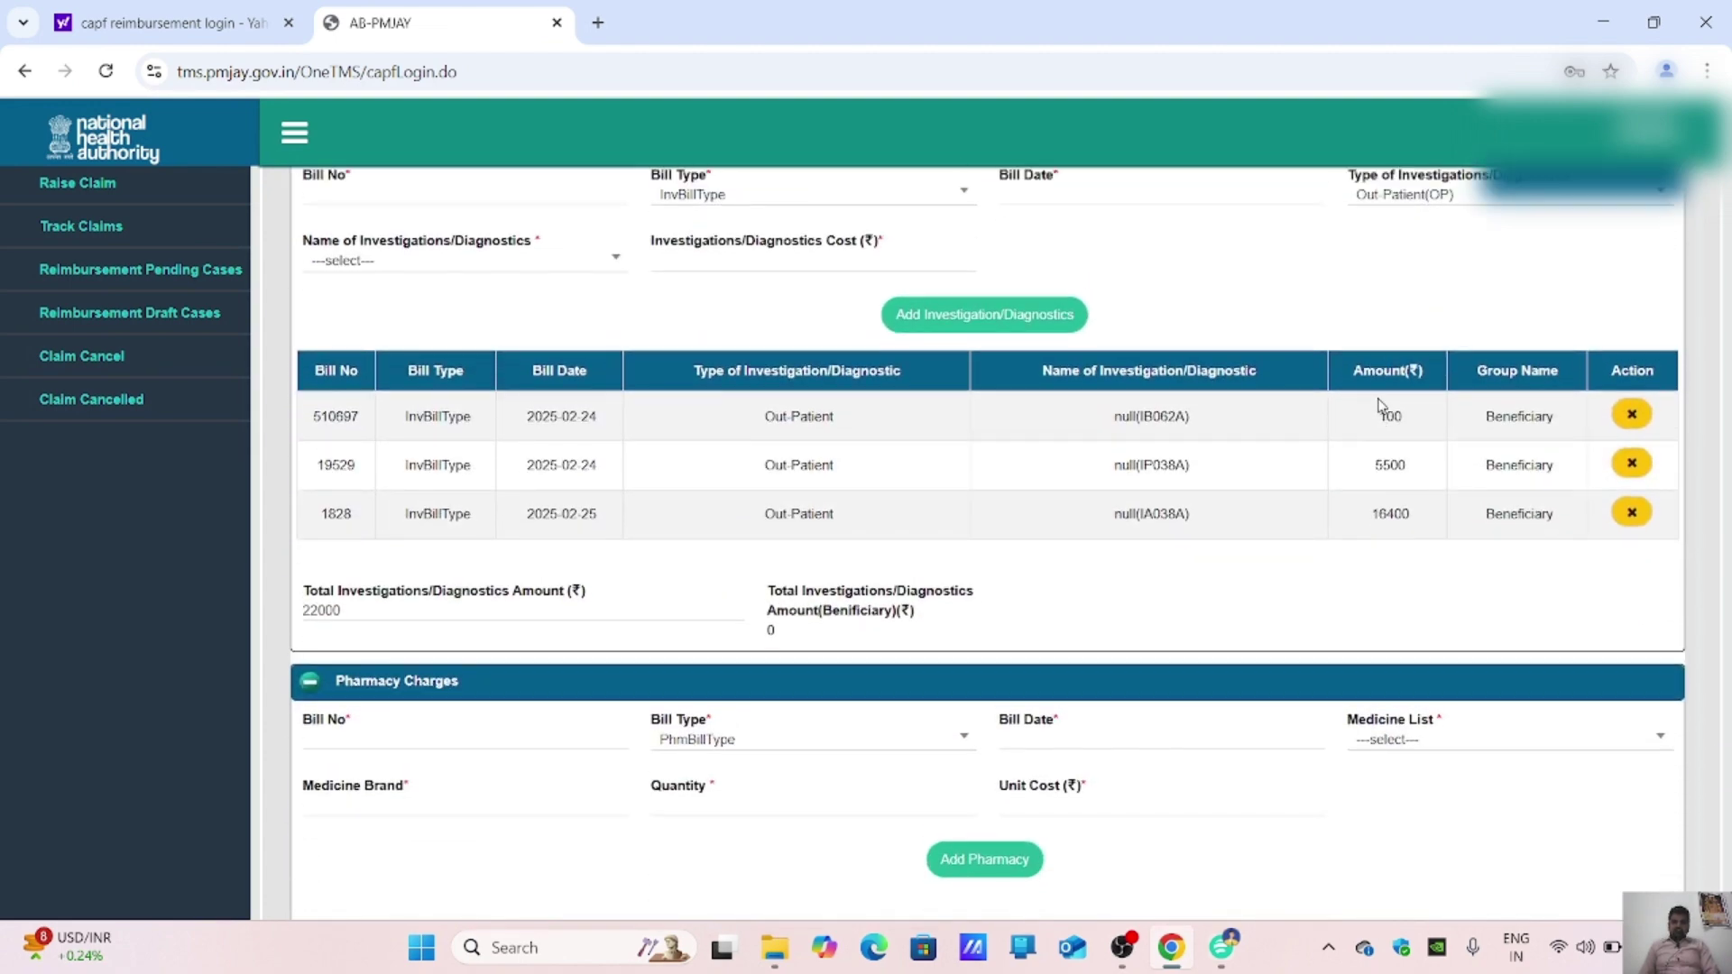
scroll(1380, 406, up, 2)
scroll(930, 559, down, 1)
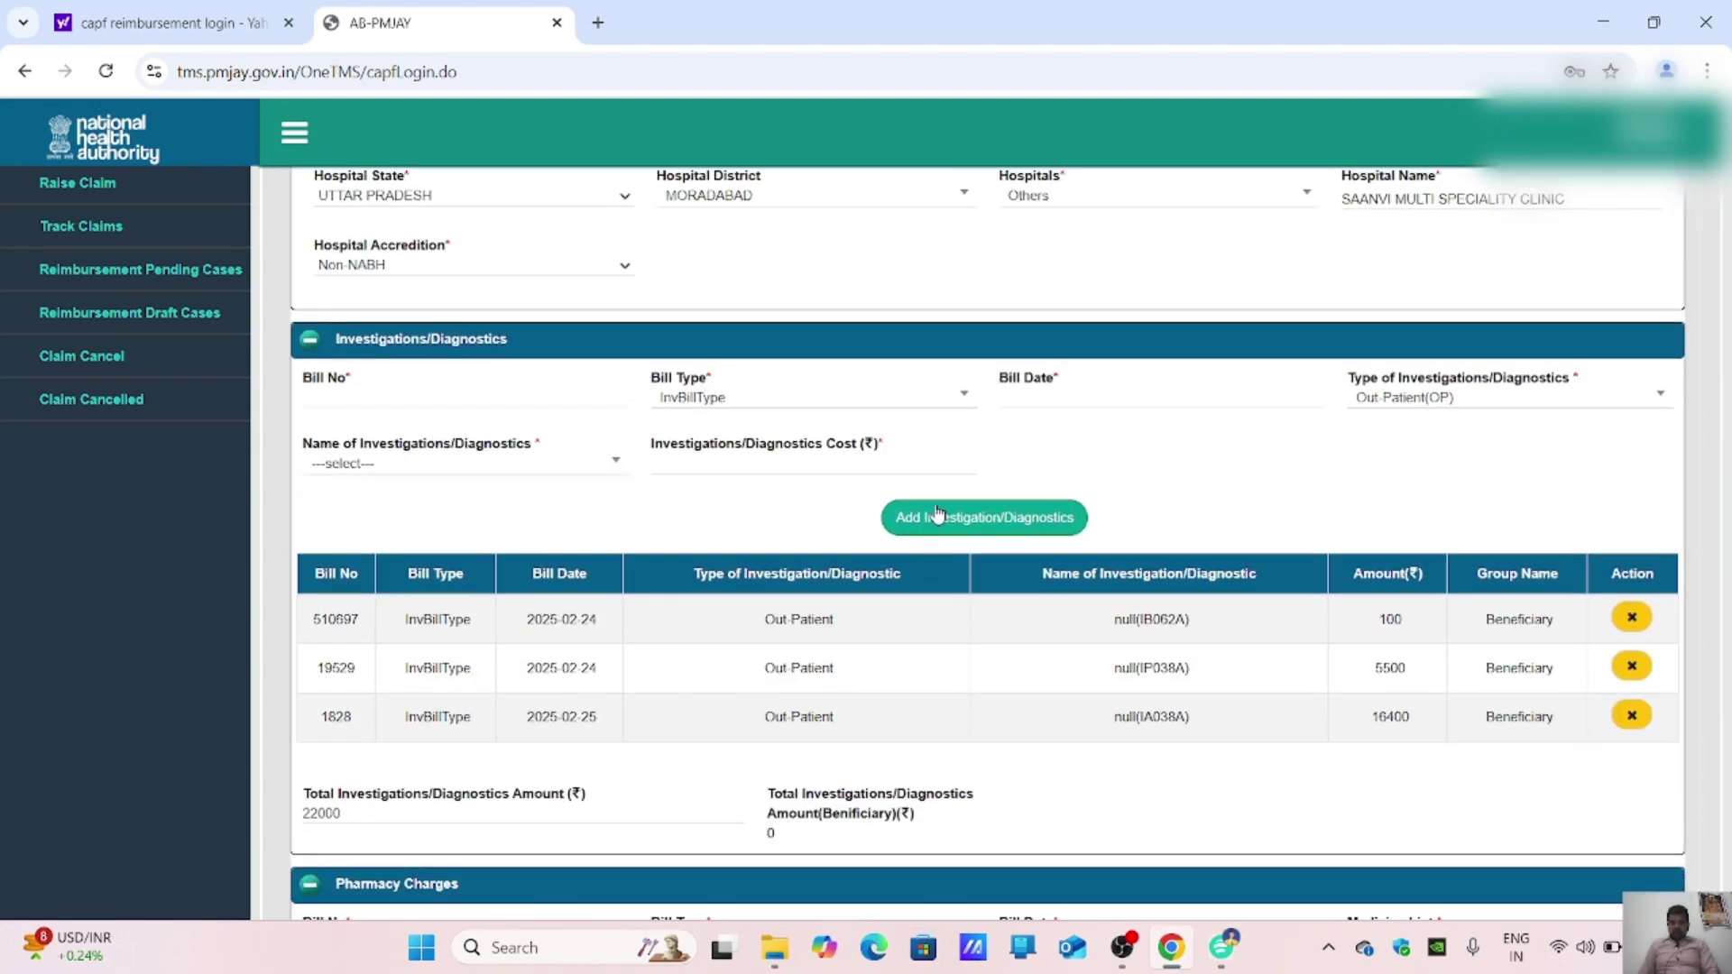
scroll(1004, 727, down, 3)
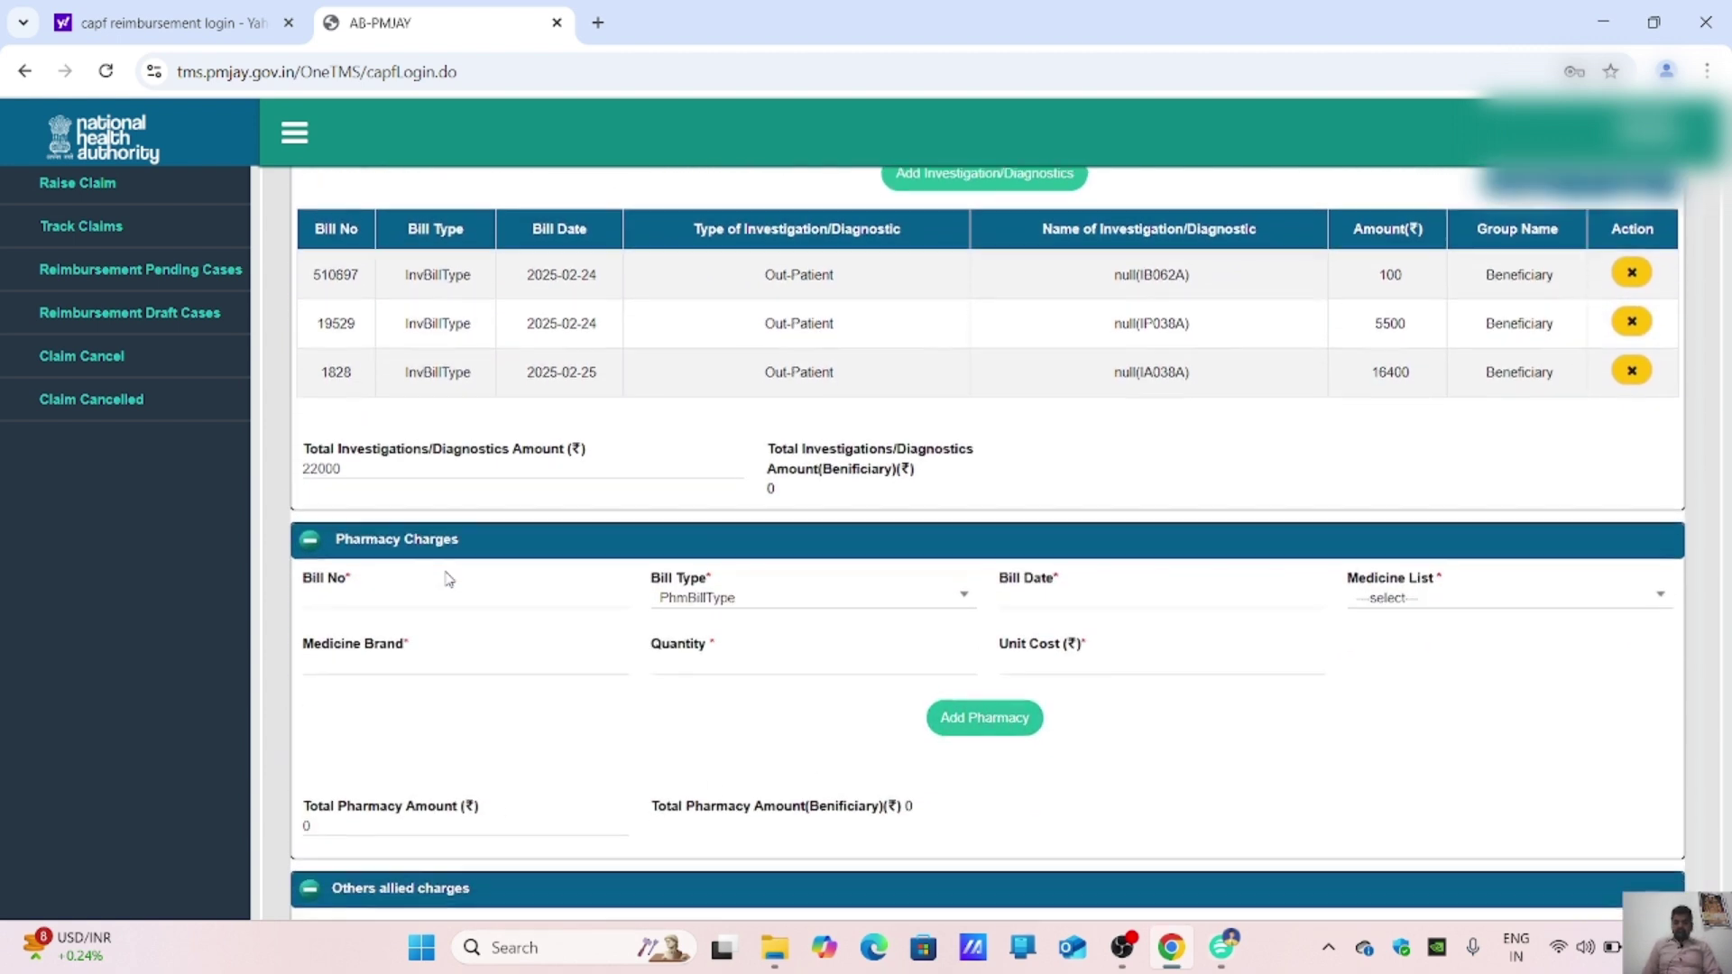
scroll(445, 579, down, 1)
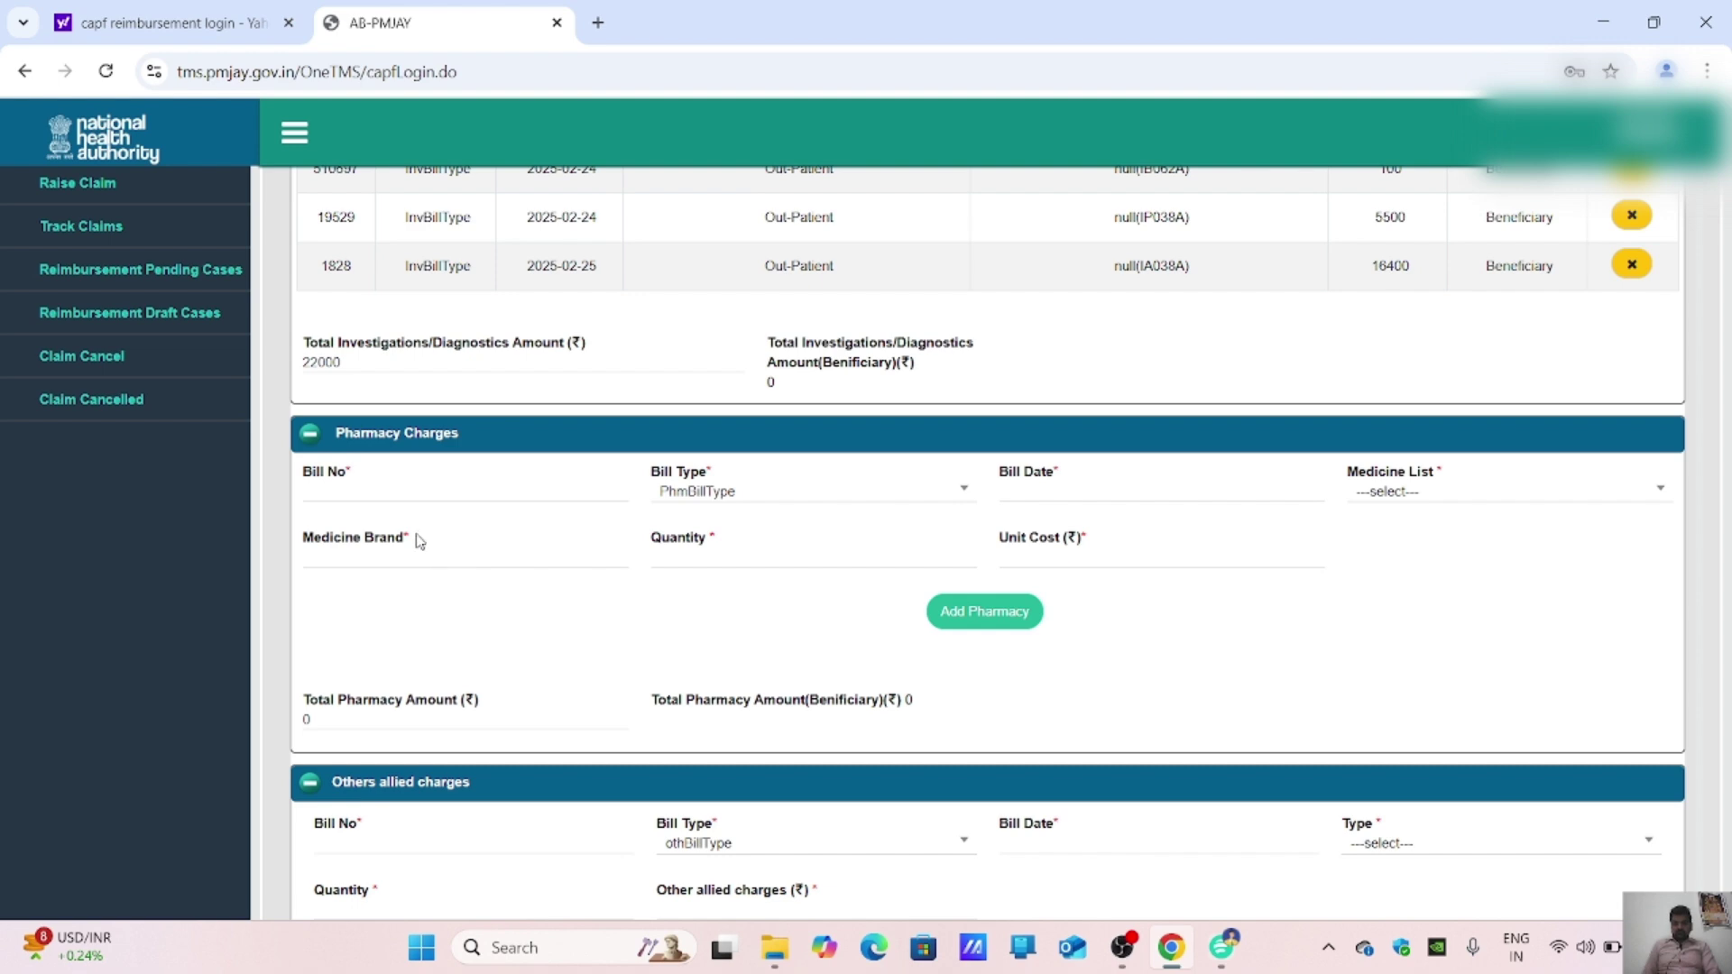
click(392, 487)
scroll(613, 569, down, 1)
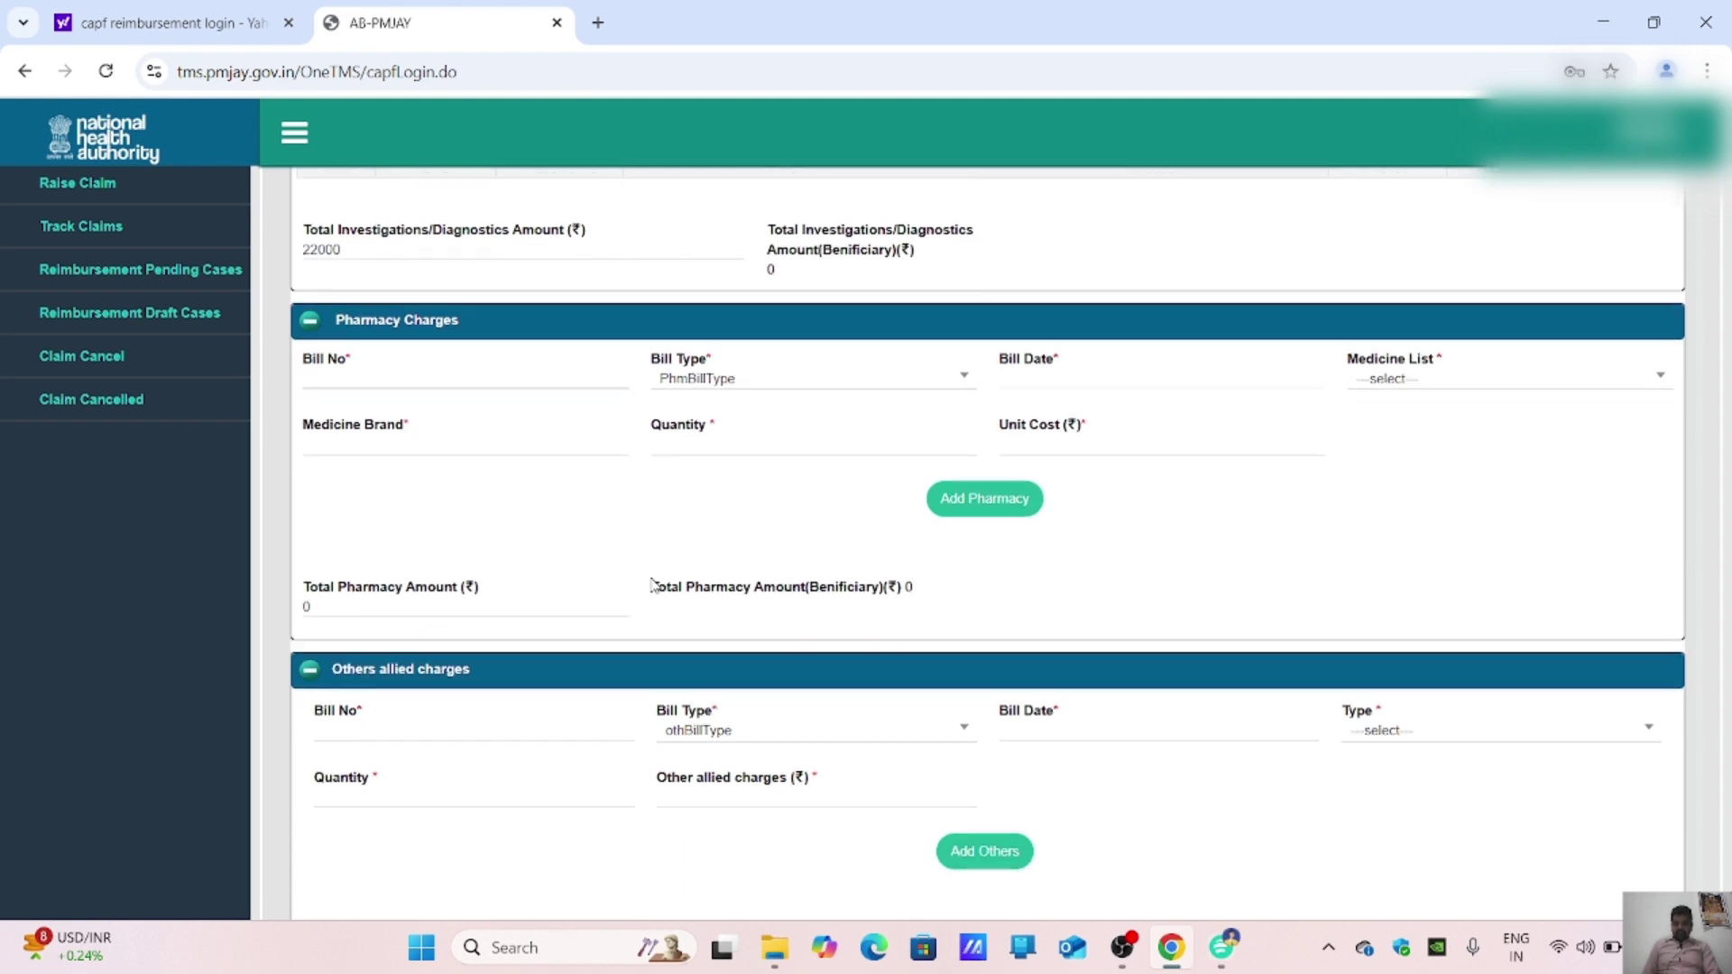
Step: Close the FDG bill and CT report, then read invoice 56614 on the medicine bill at 150%
click(1222, 948)
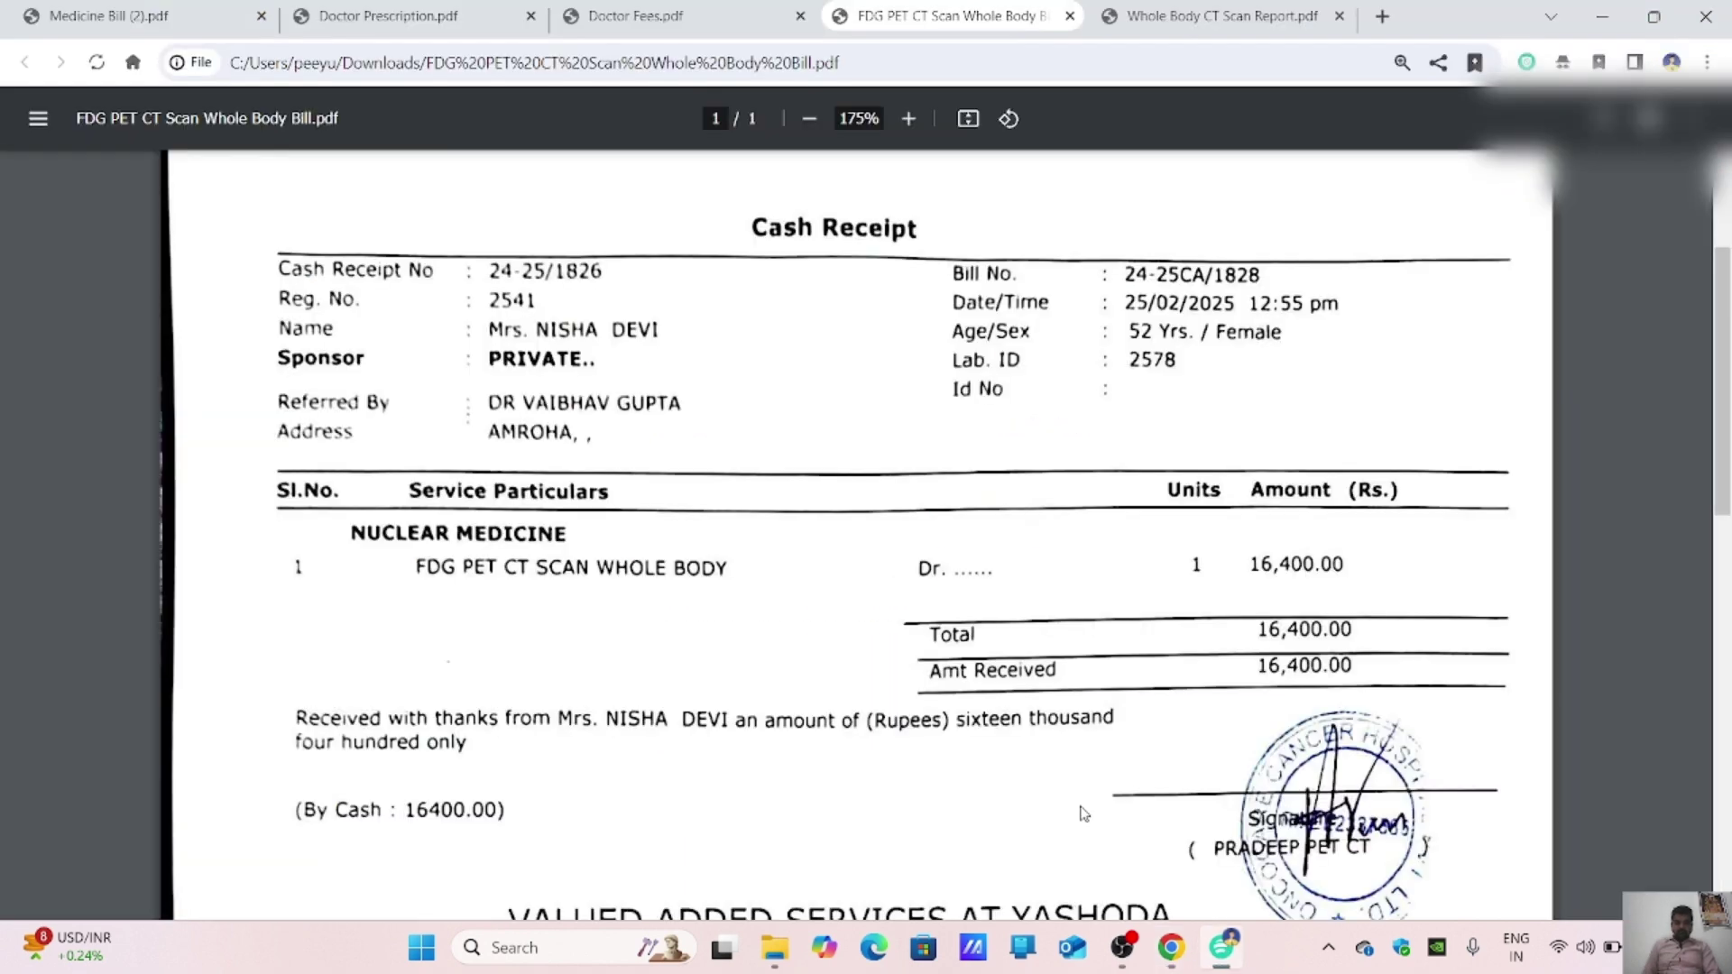
click(1070, 16)
click(1070, 16)
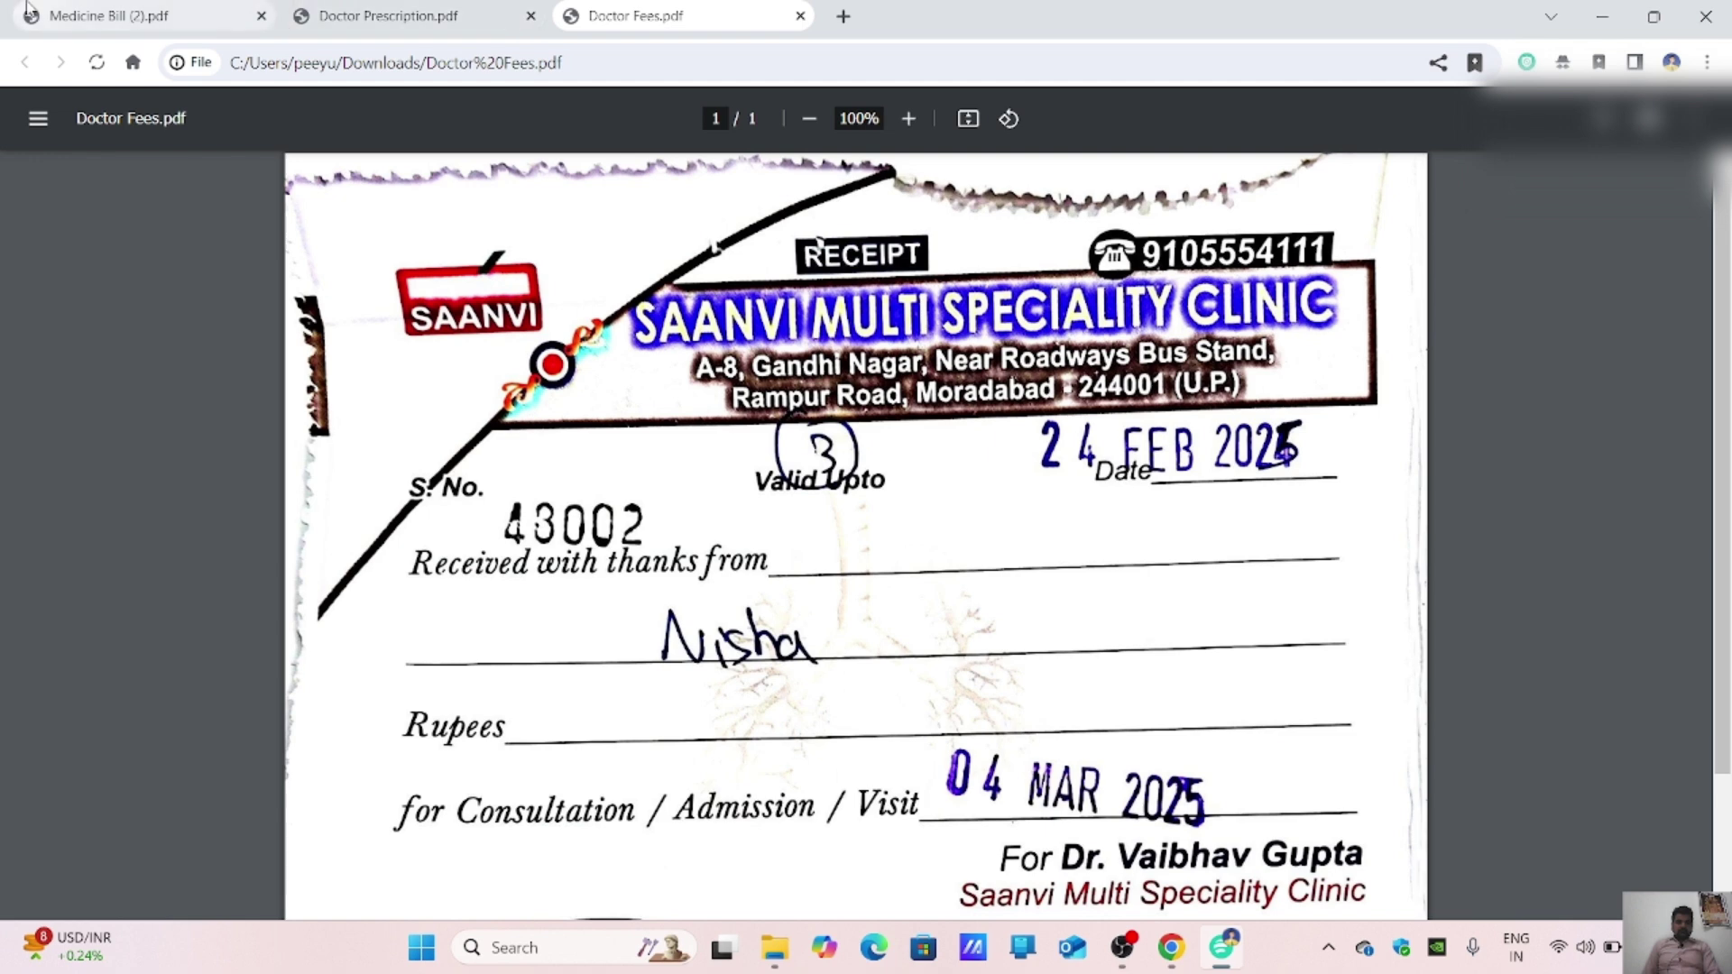
click(65, 13)
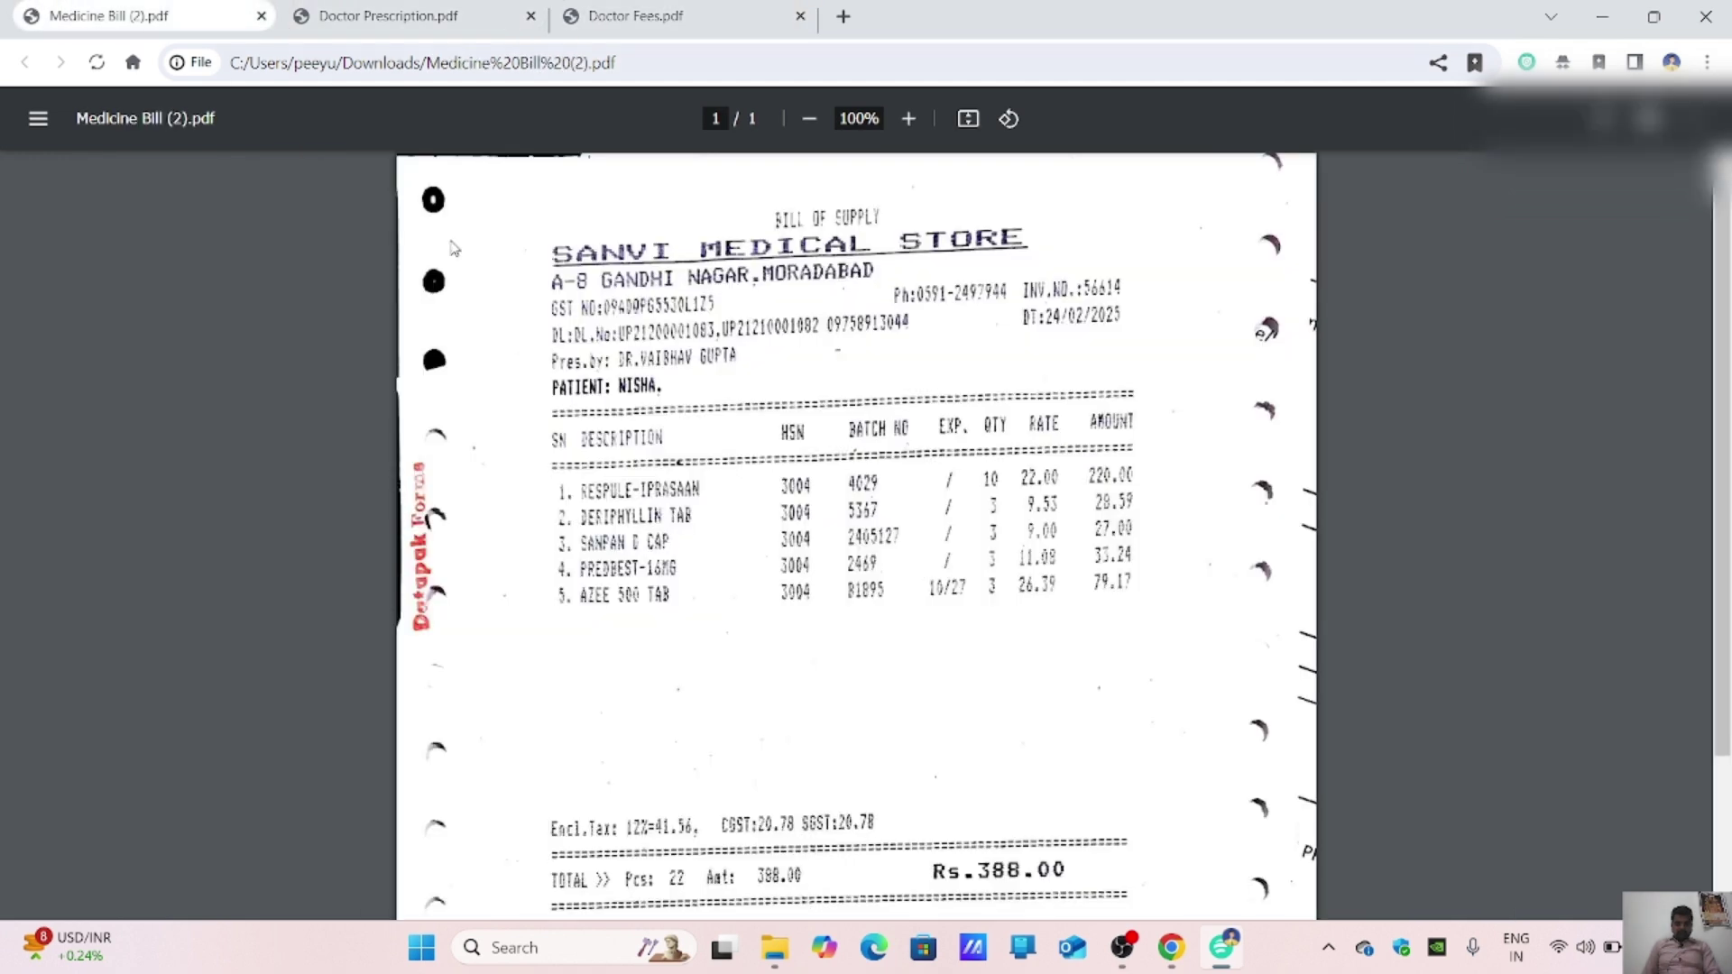
click(908, 118)
click(908, 119)
click(909, 118)
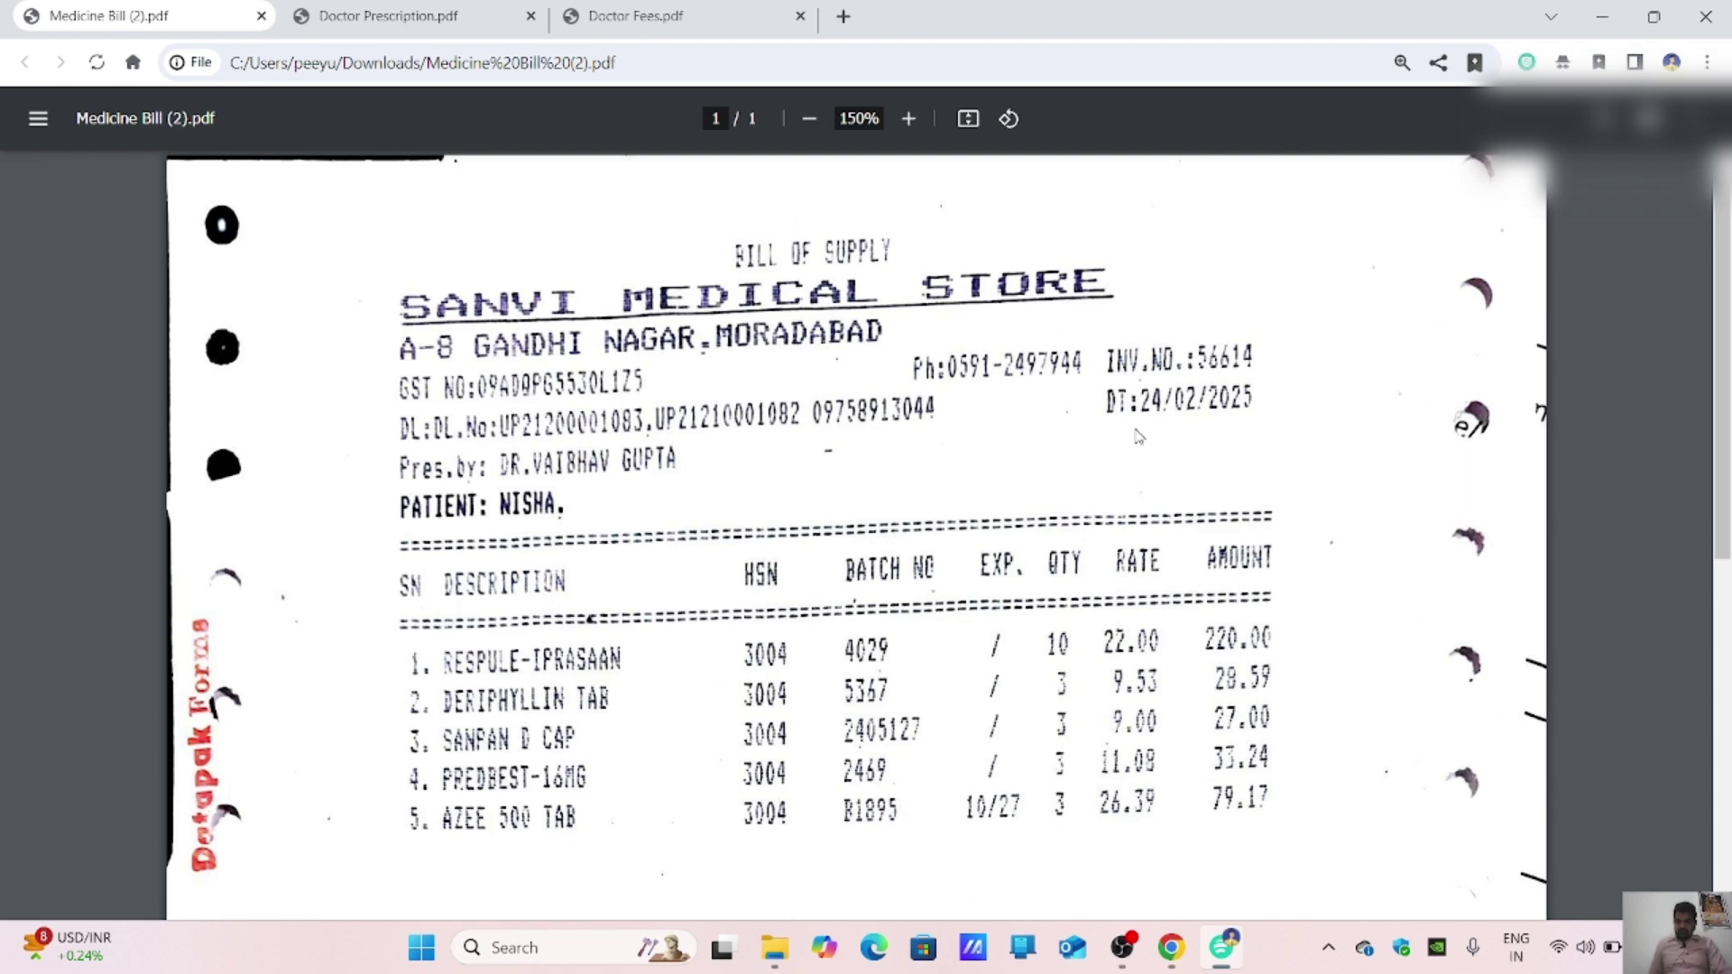
click(1174, 965)
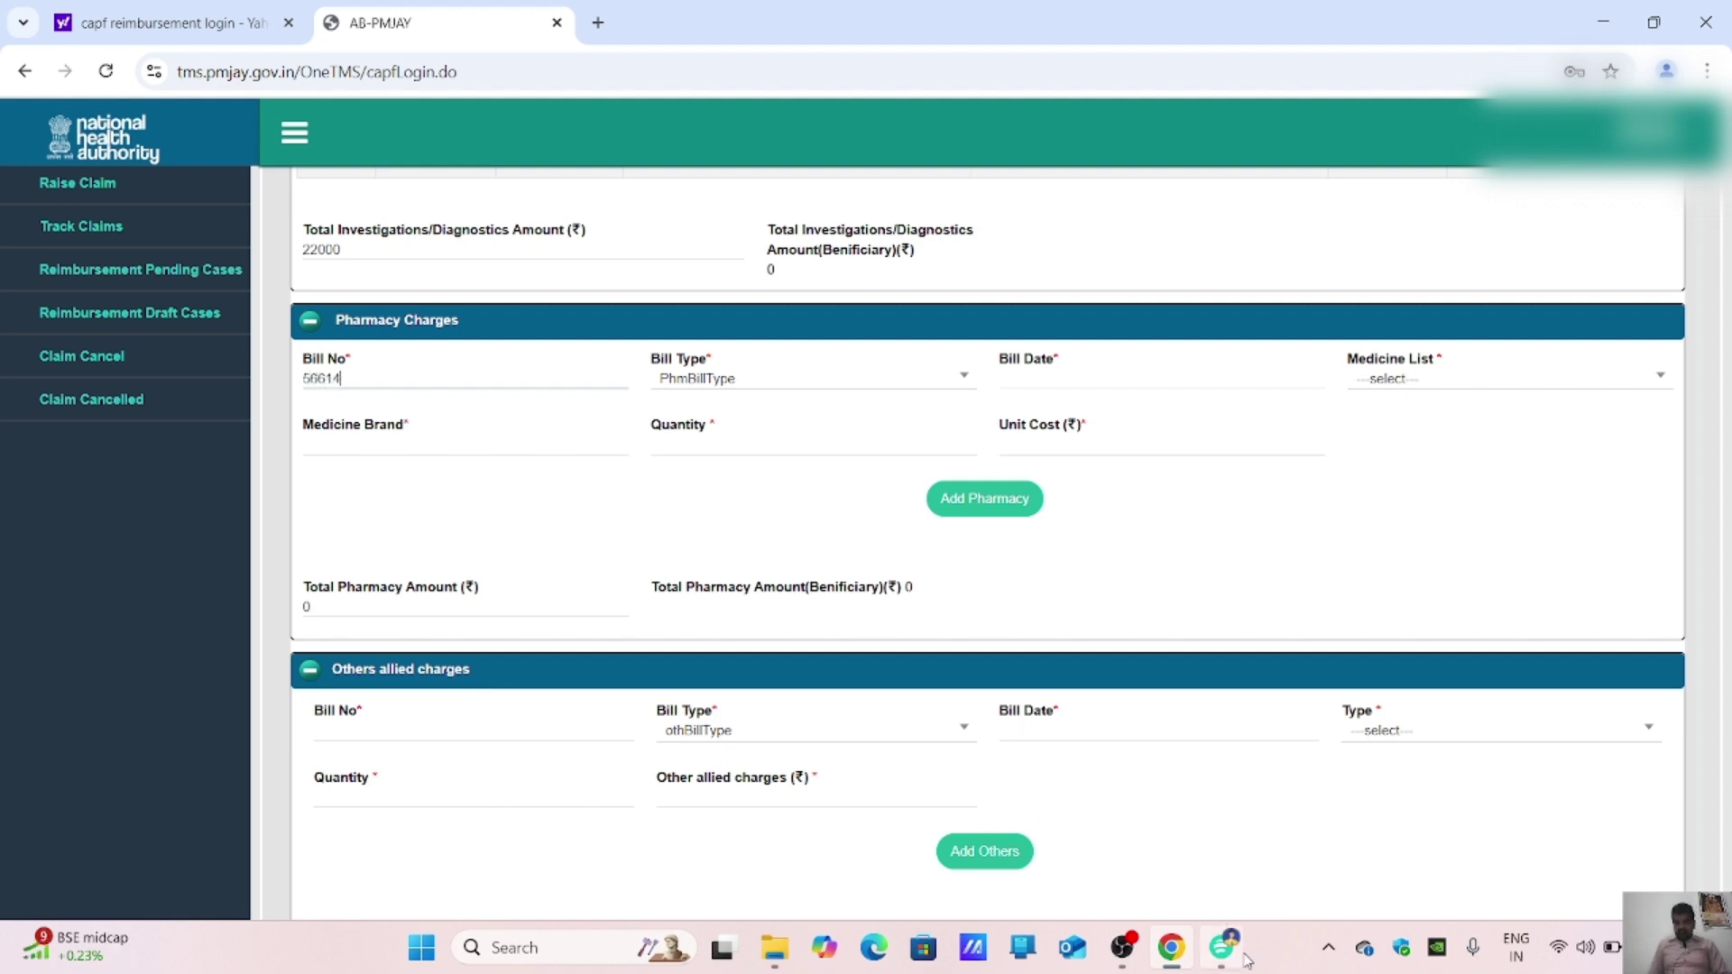
Step: Recheck the medicine bill and change the pharmacy Bill No to 56614A
mouse_move(1222, 958)
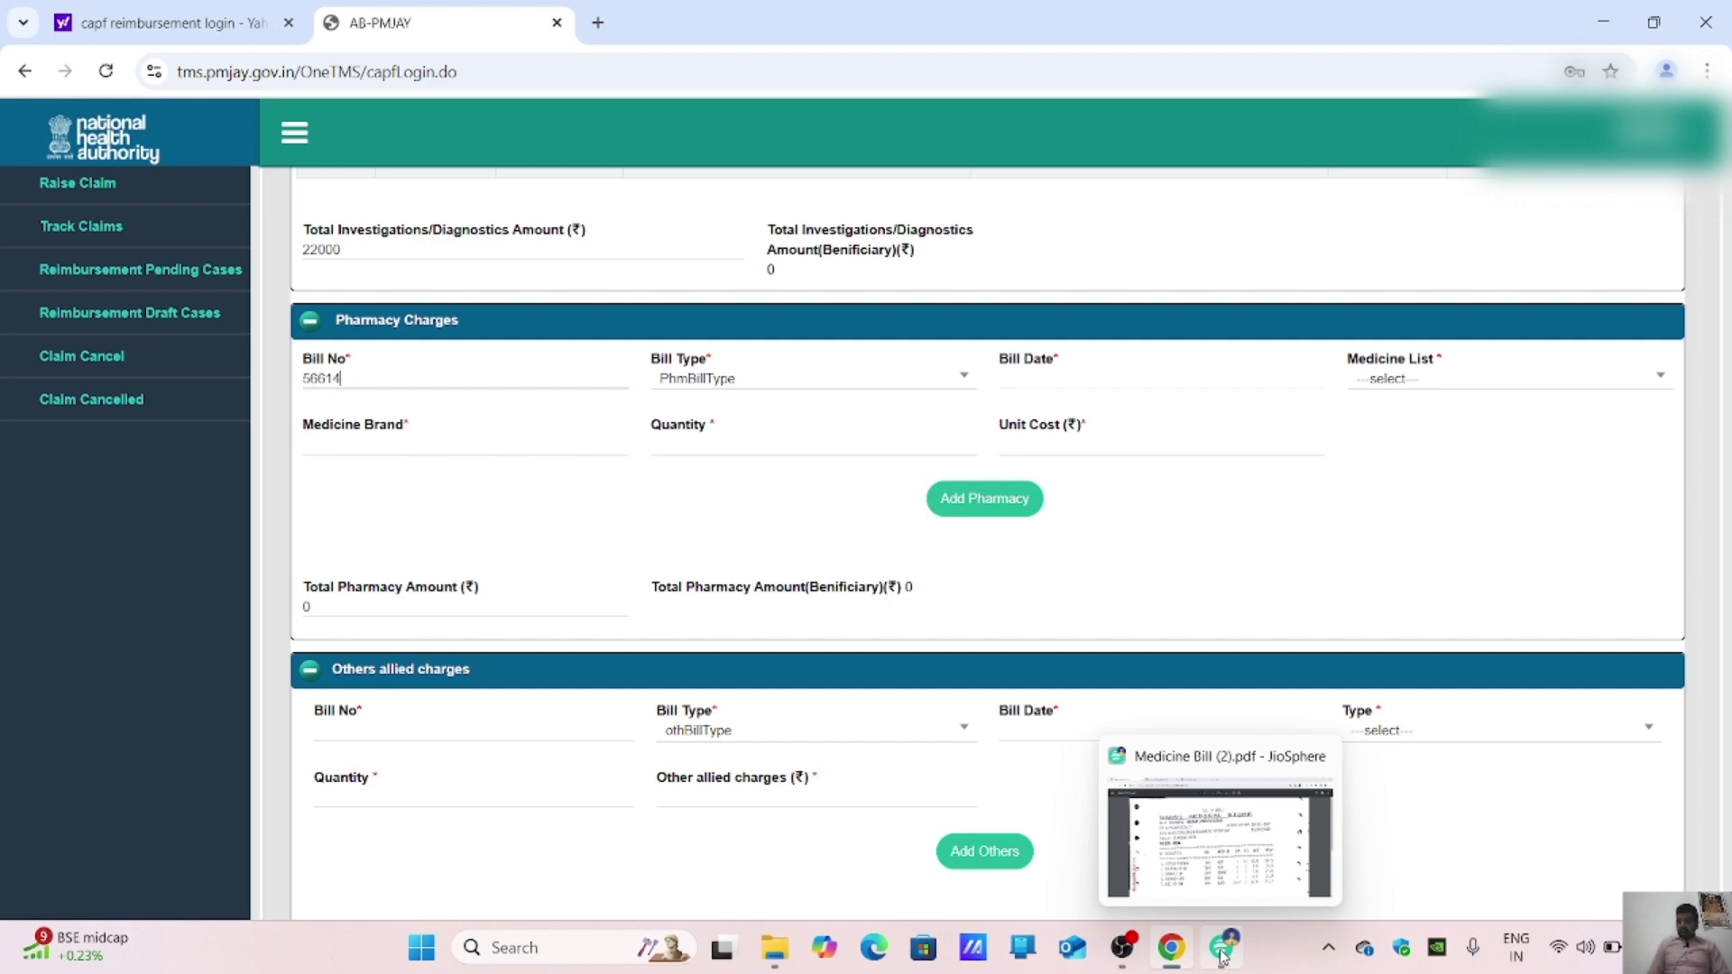
click(1223, 958)
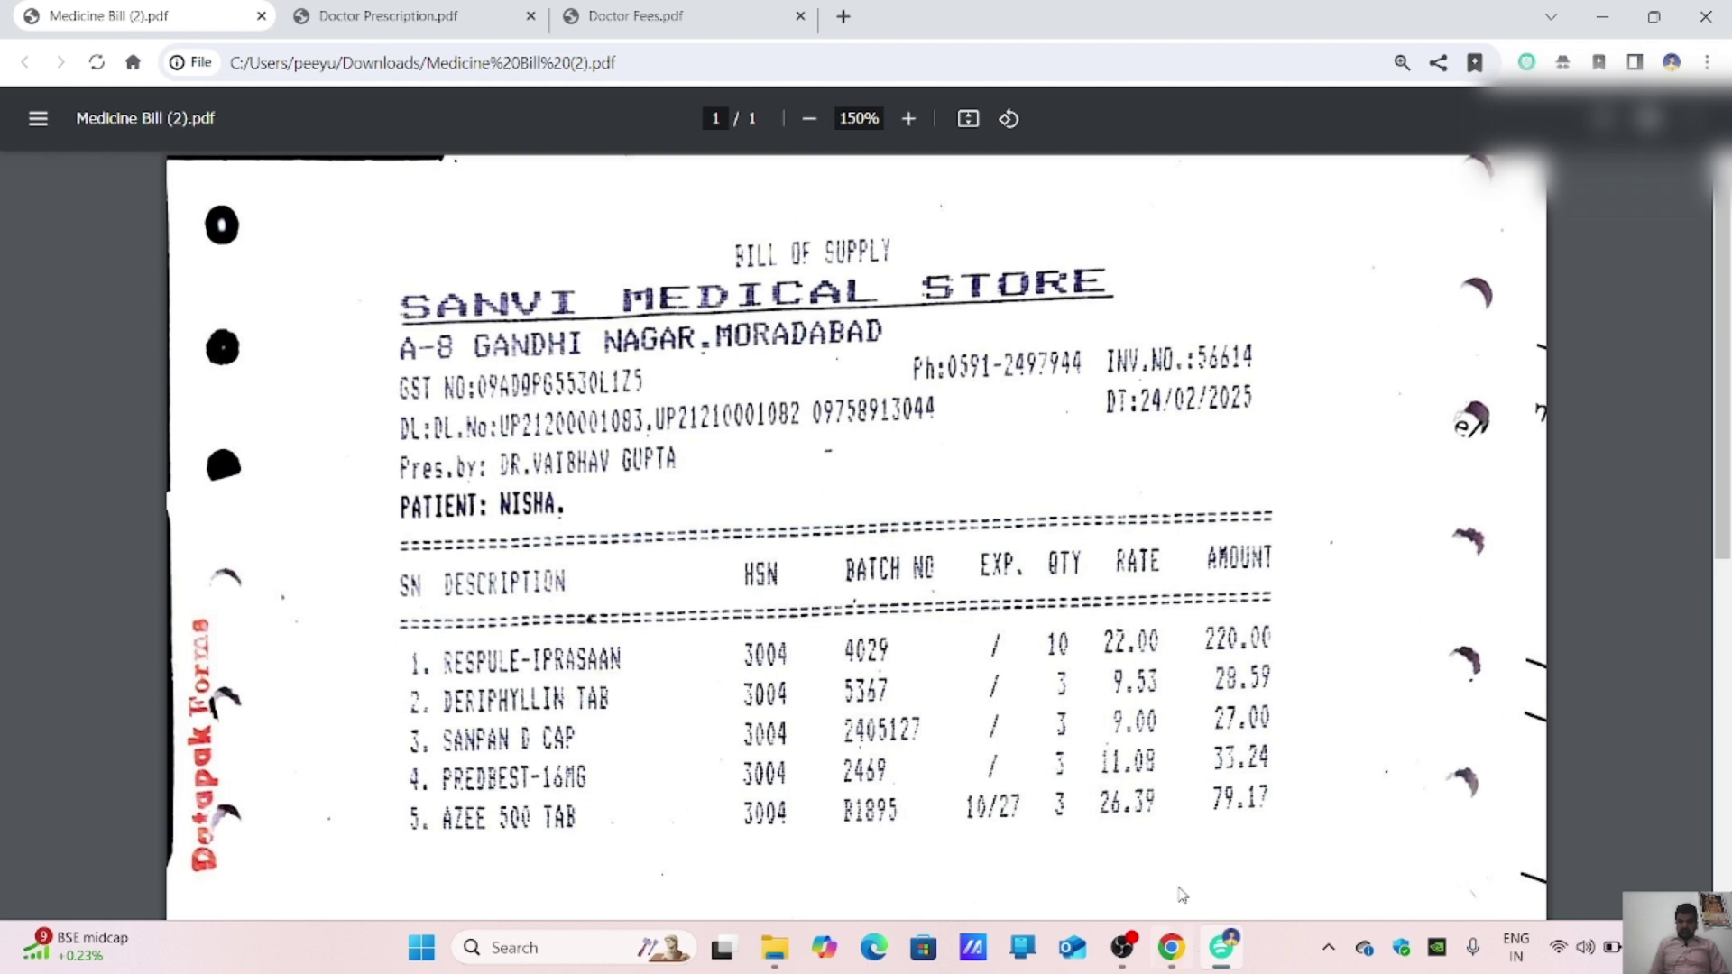
click(1171, 945)
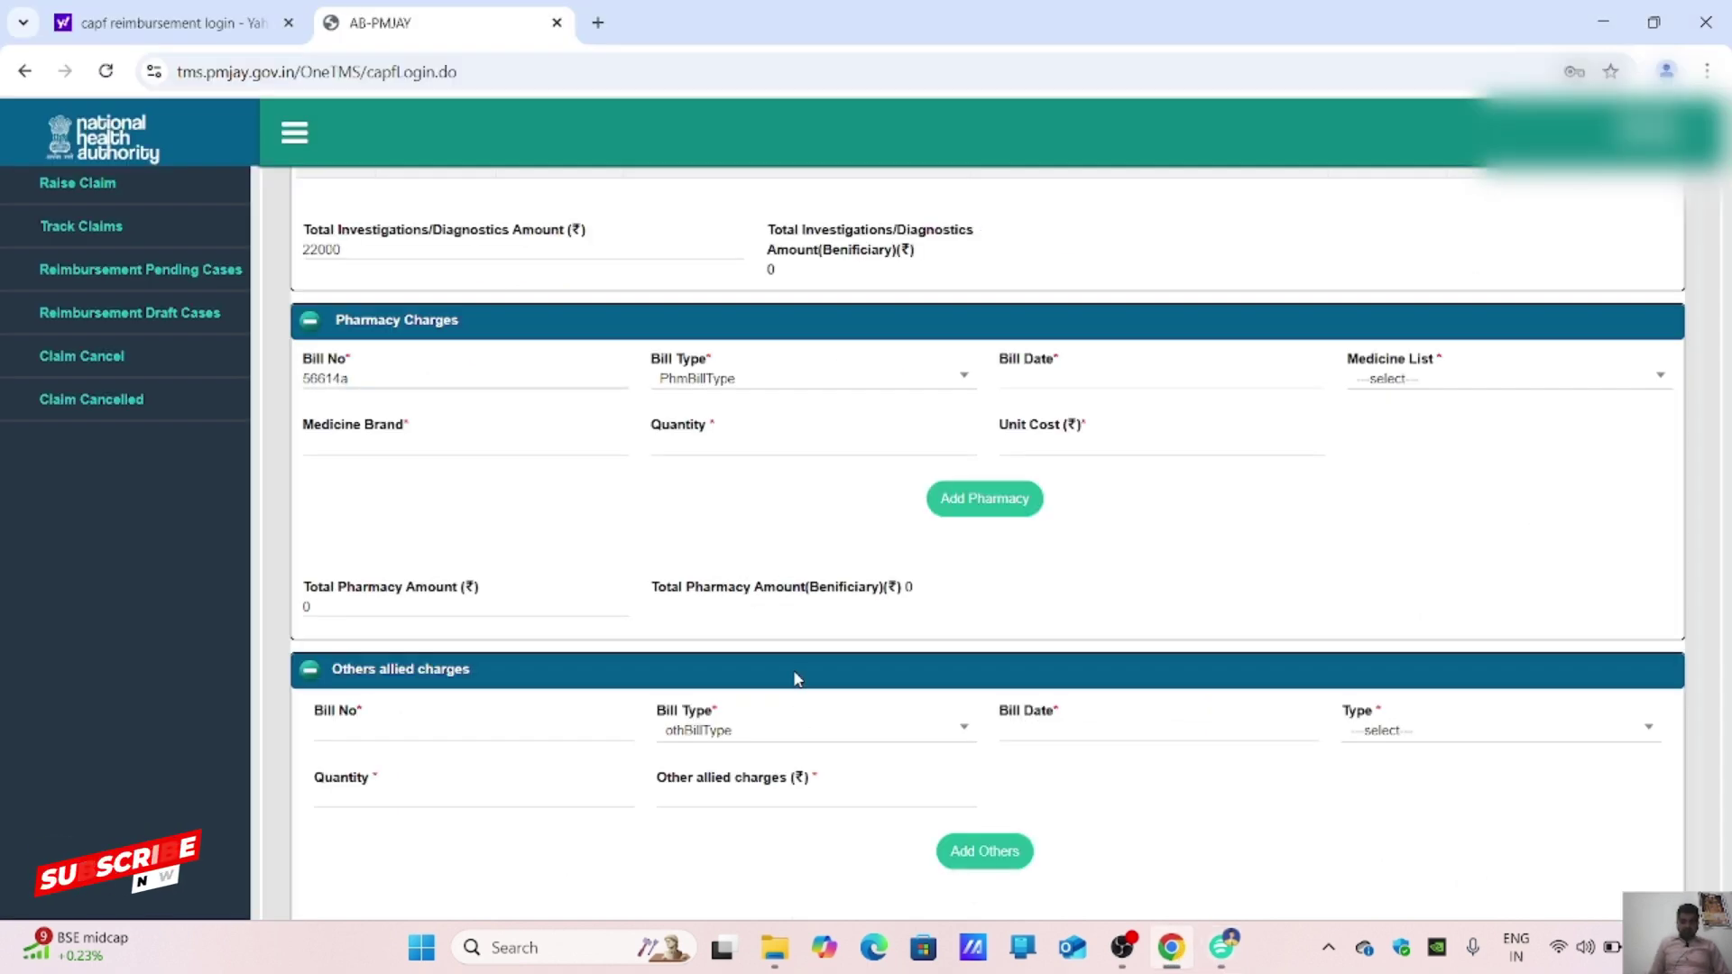
text(a)
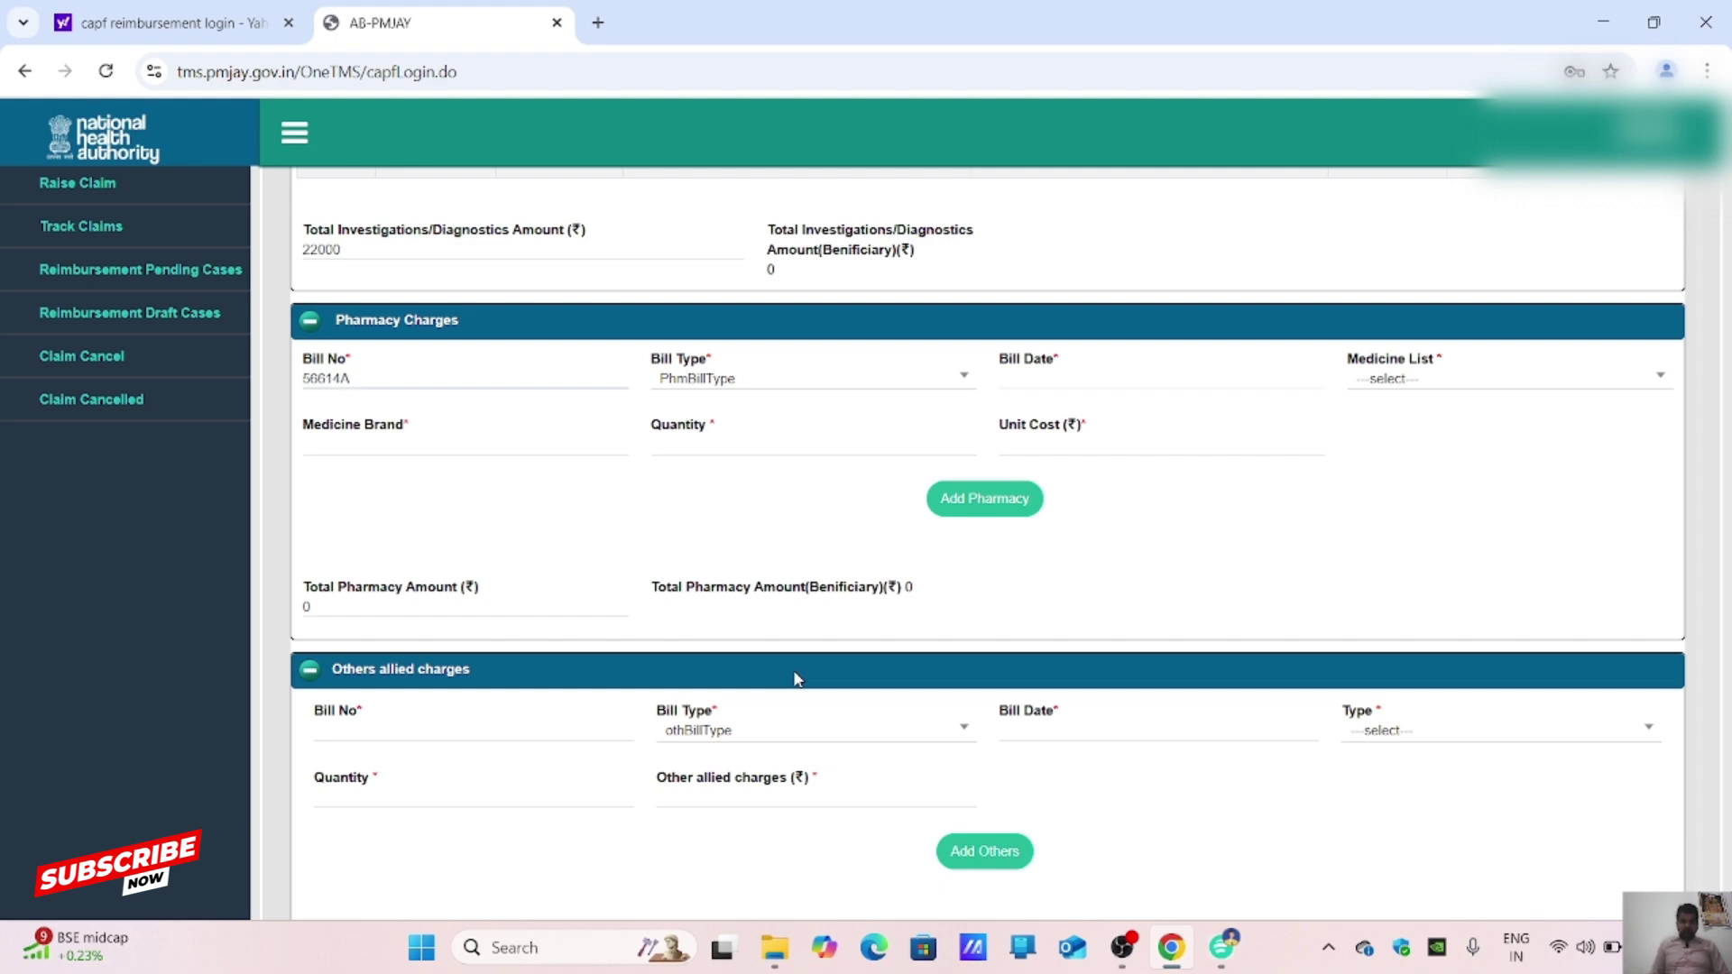
click(1019, 373)
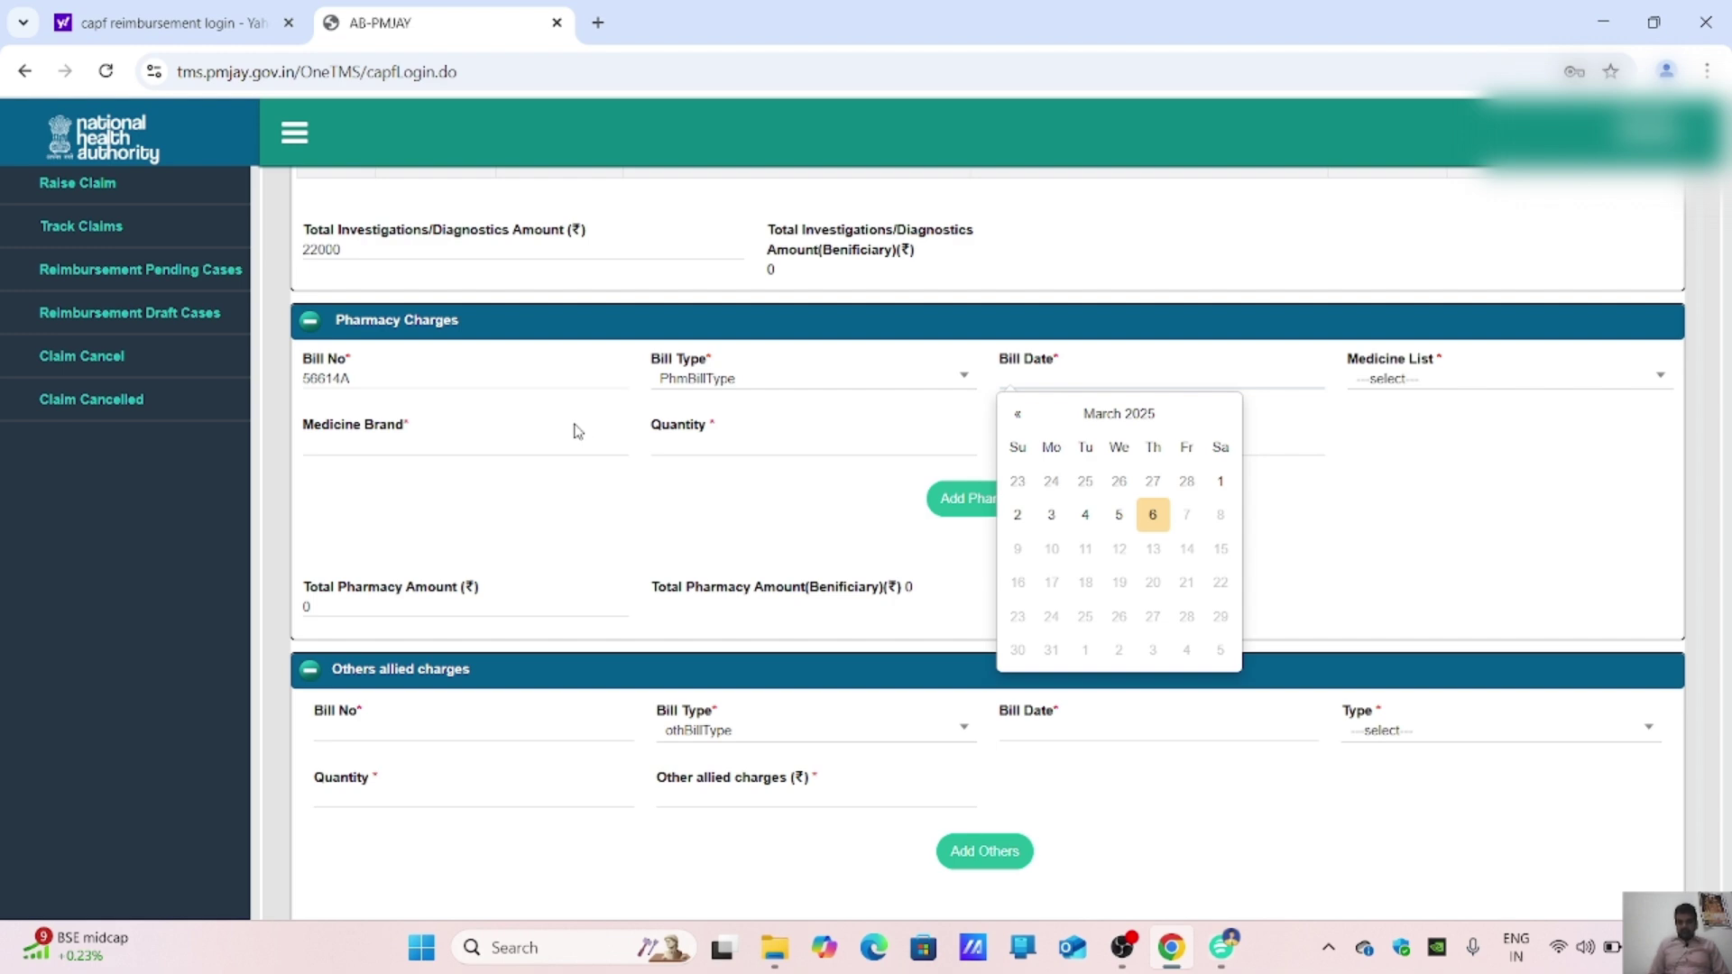
Step: Set the pharmacy bill date to 24-02-2025 and scroll through the medicine bill's line items
click(1013, 416)
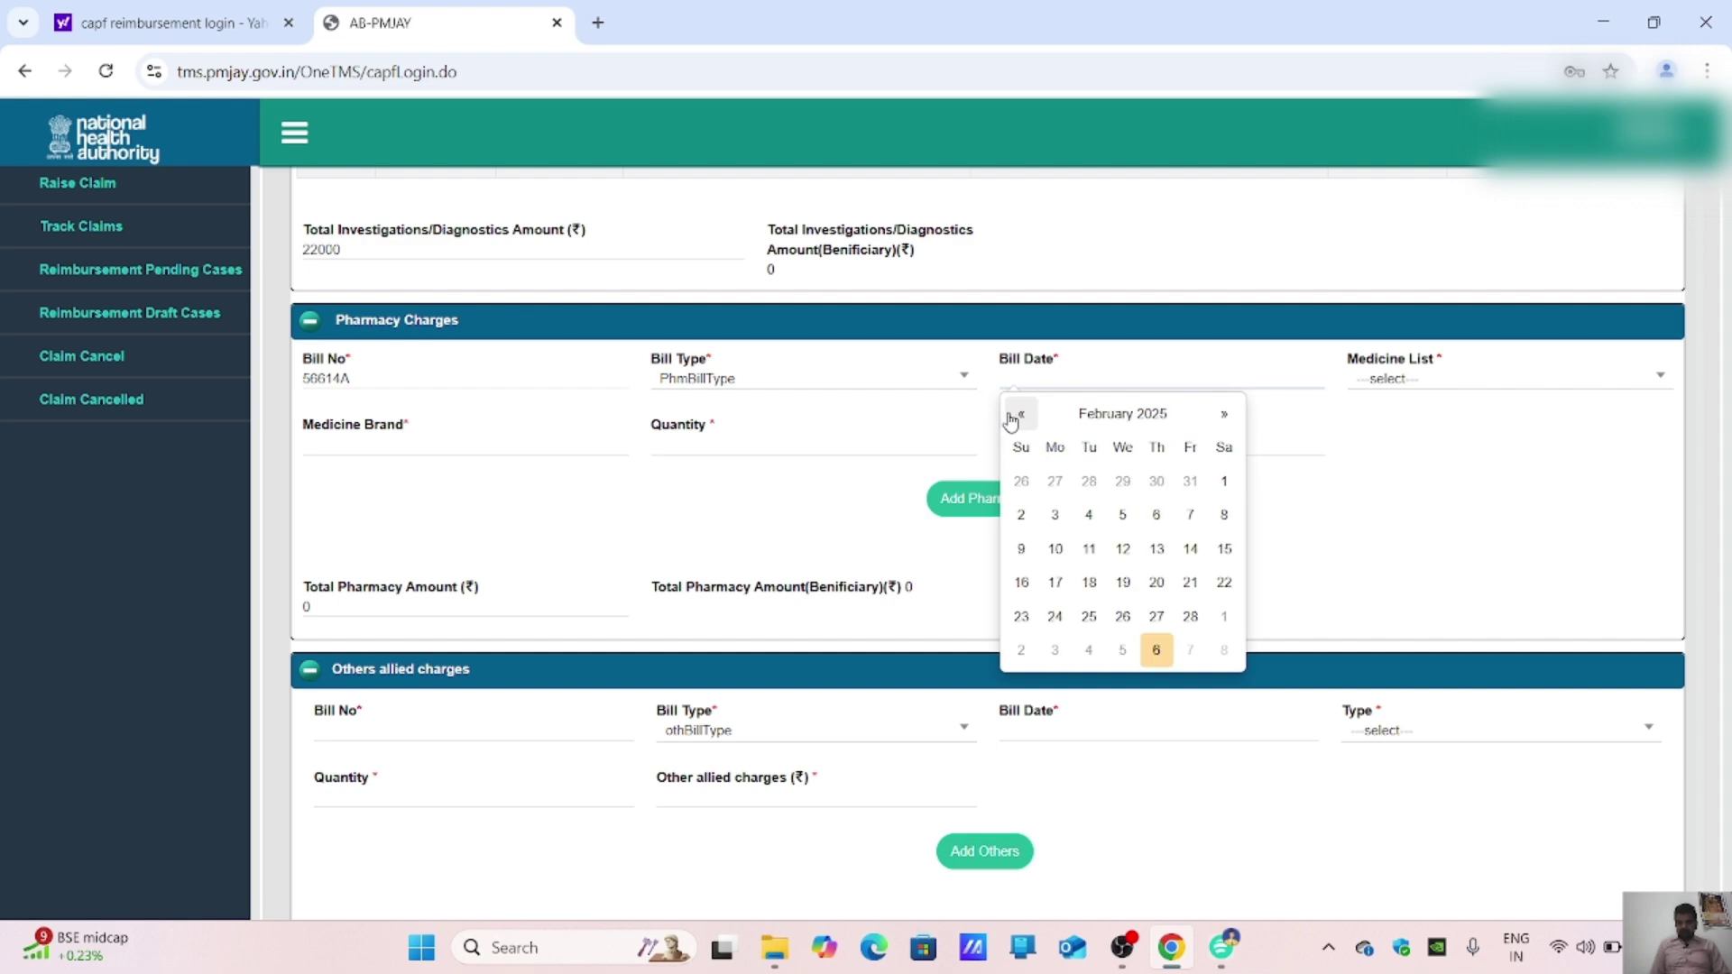
click(1057, 617)
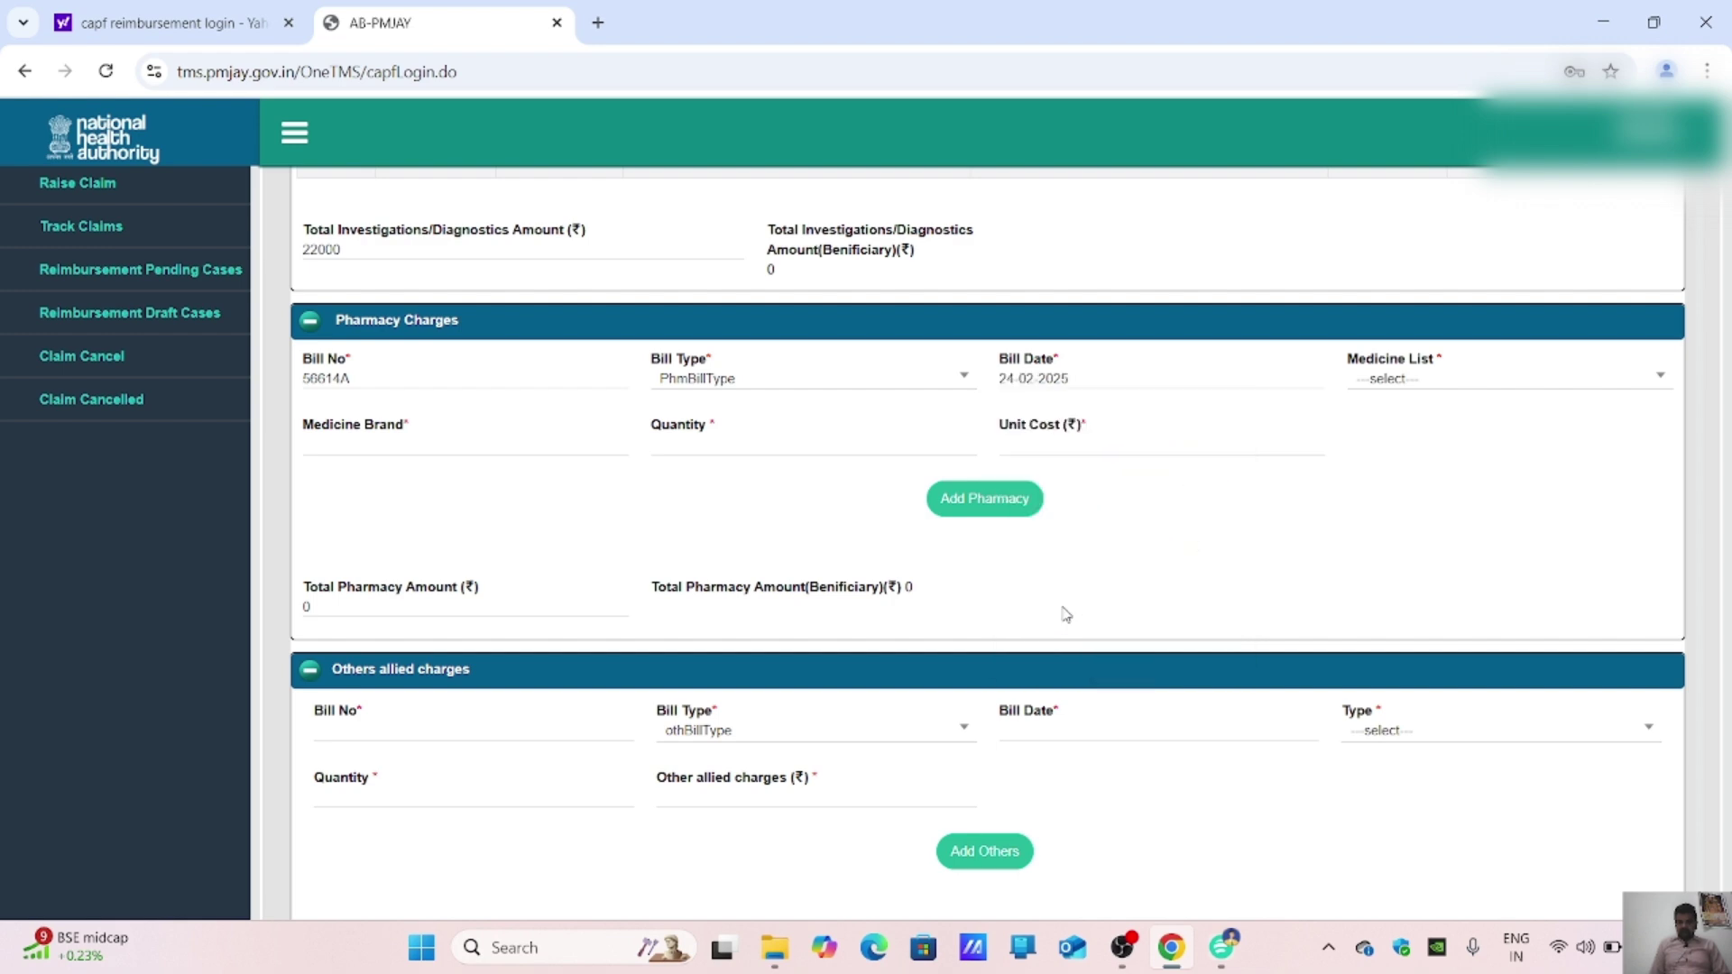
click(1222, 947)
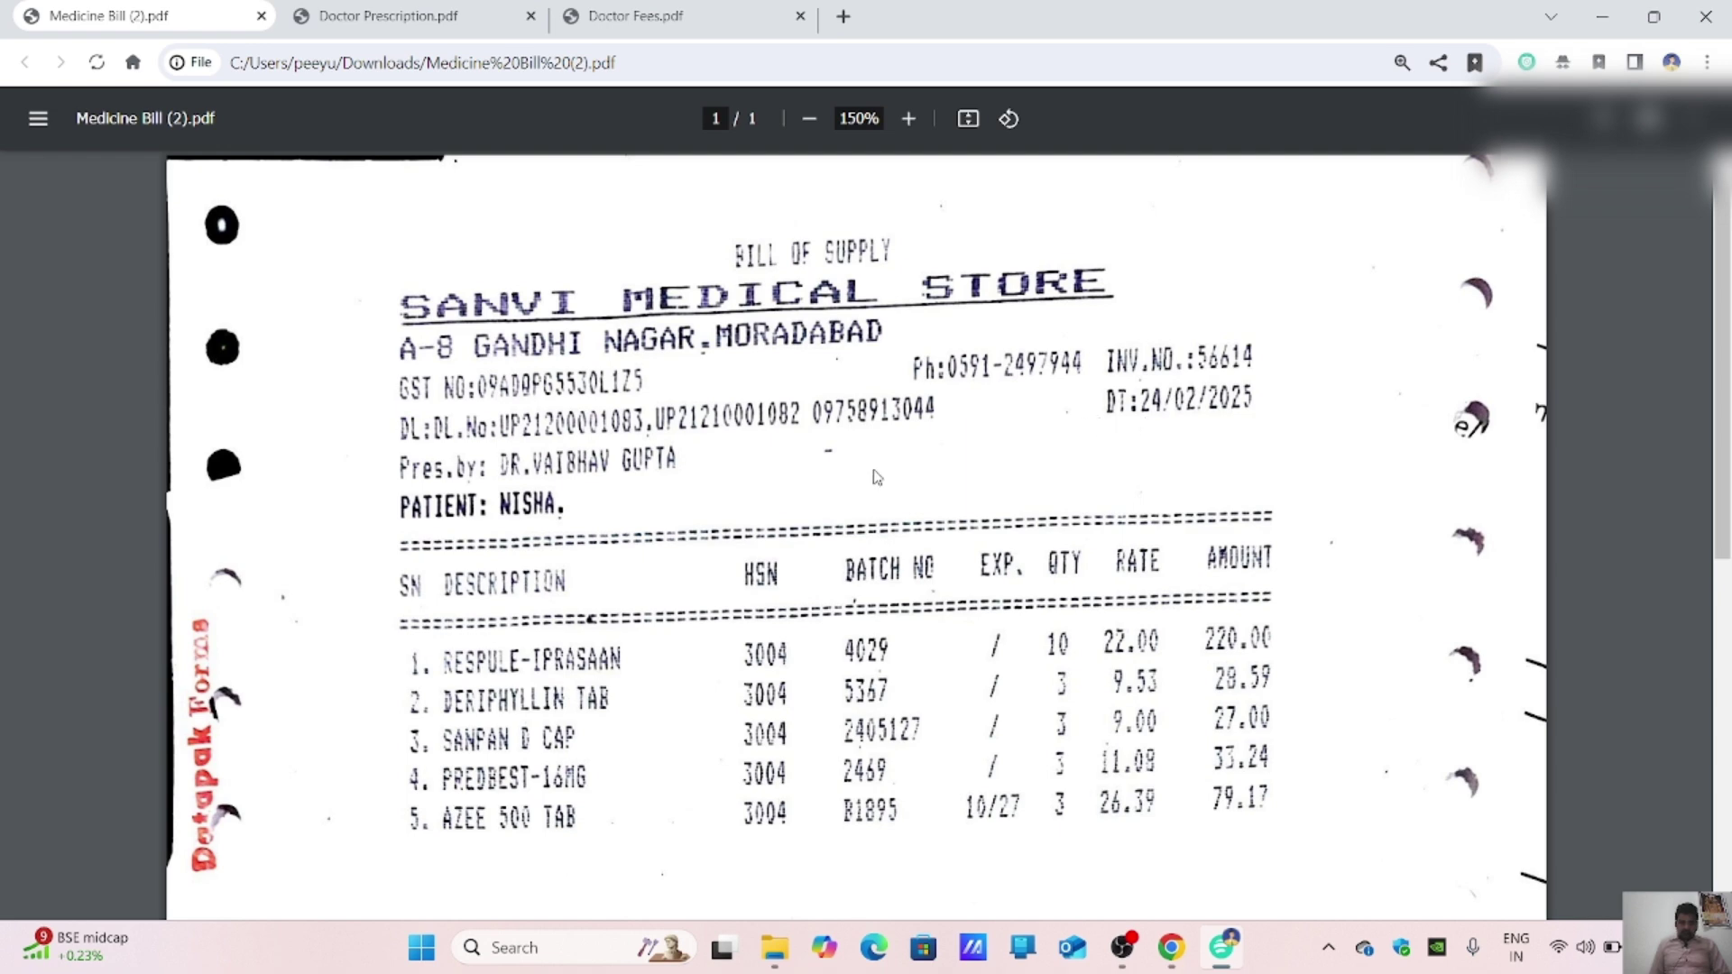
scroll(877, 478, down, 1)
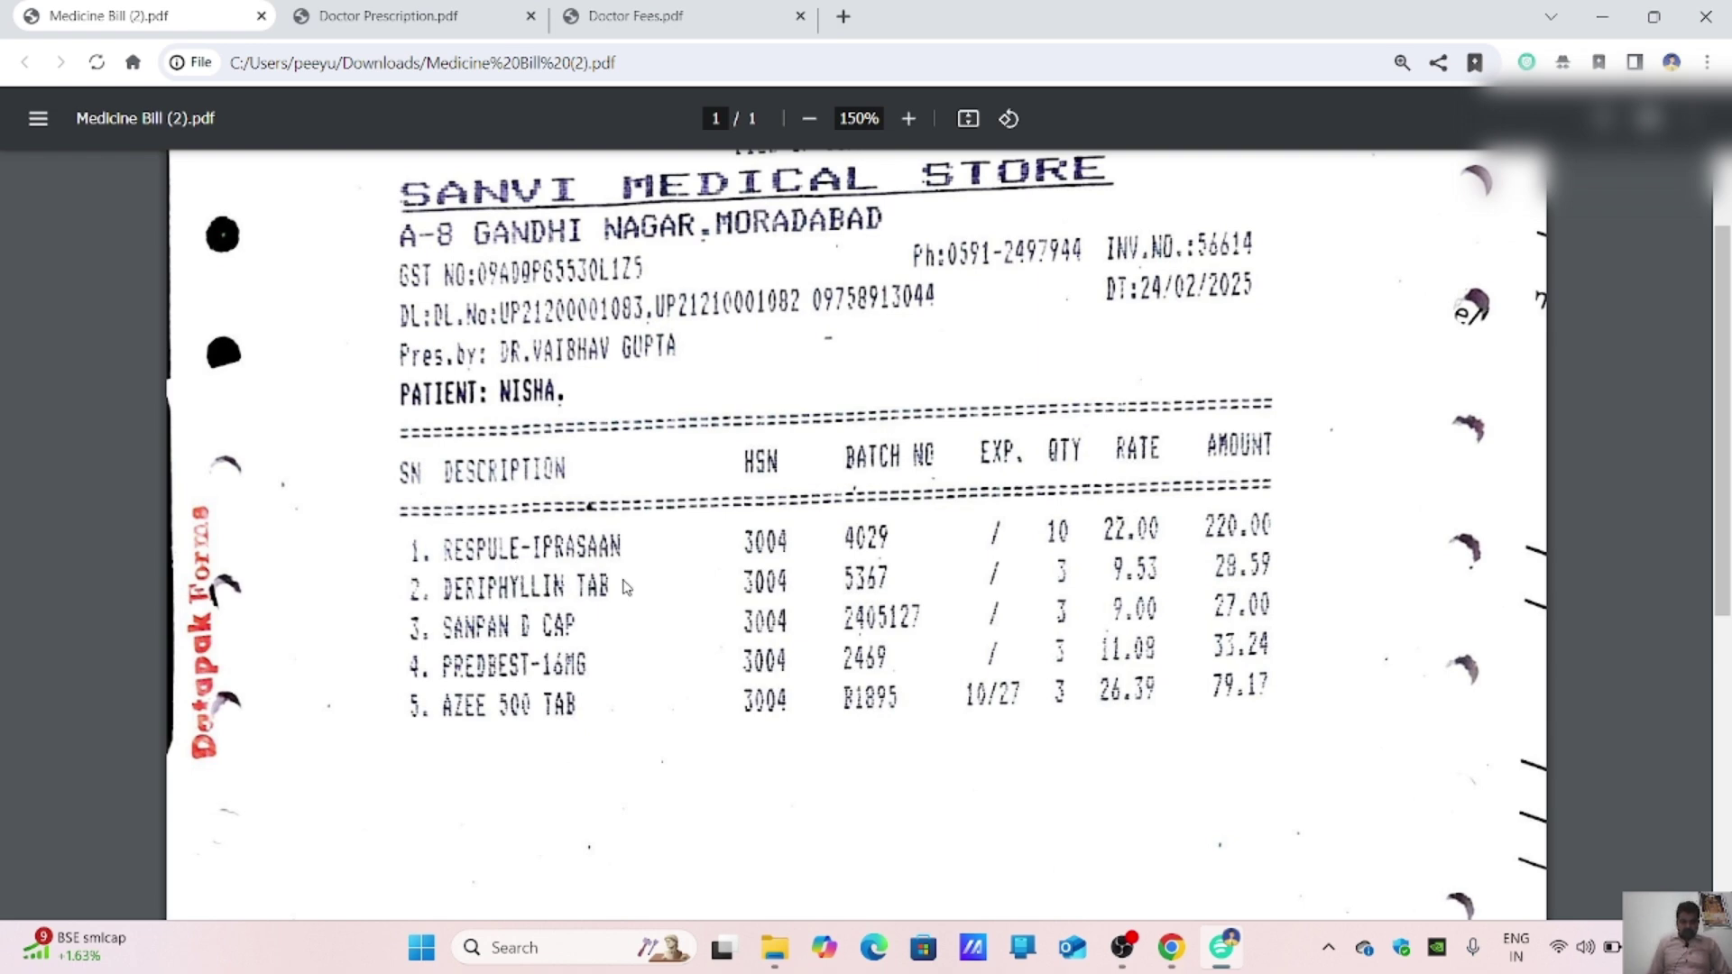
Step: Search the Medicine List for 'RESPU', checking the respule name on the medicine bill
click(1187, 948)
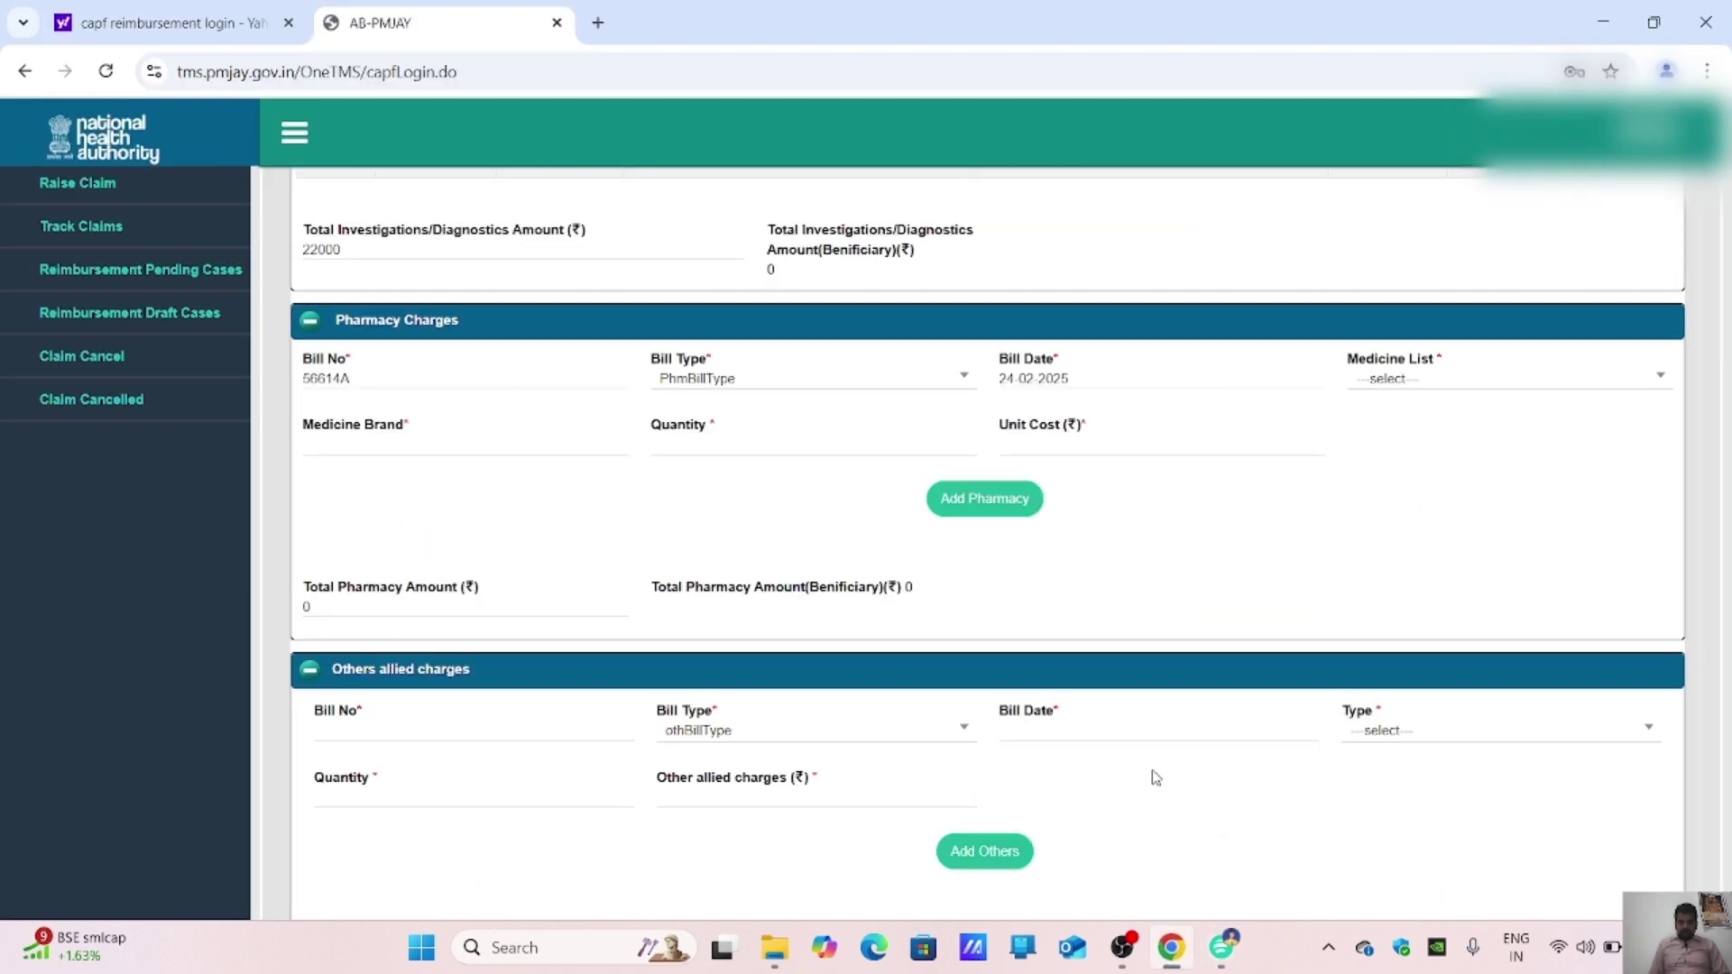
click(1430, 379)
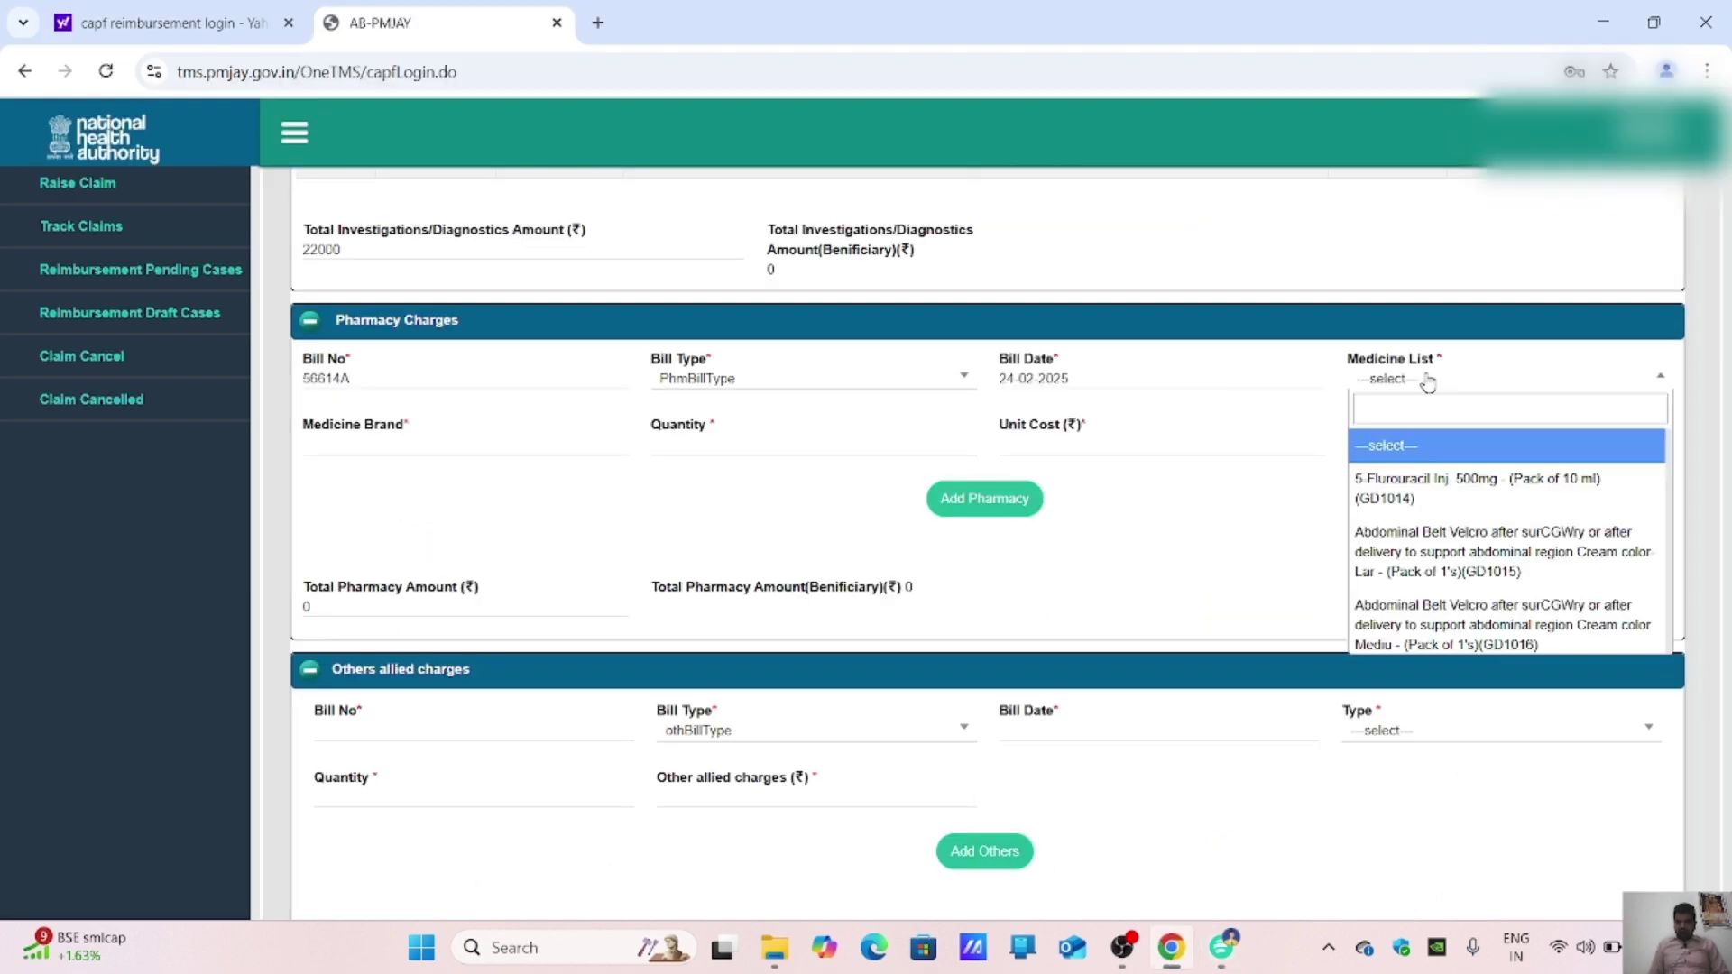
text(R)
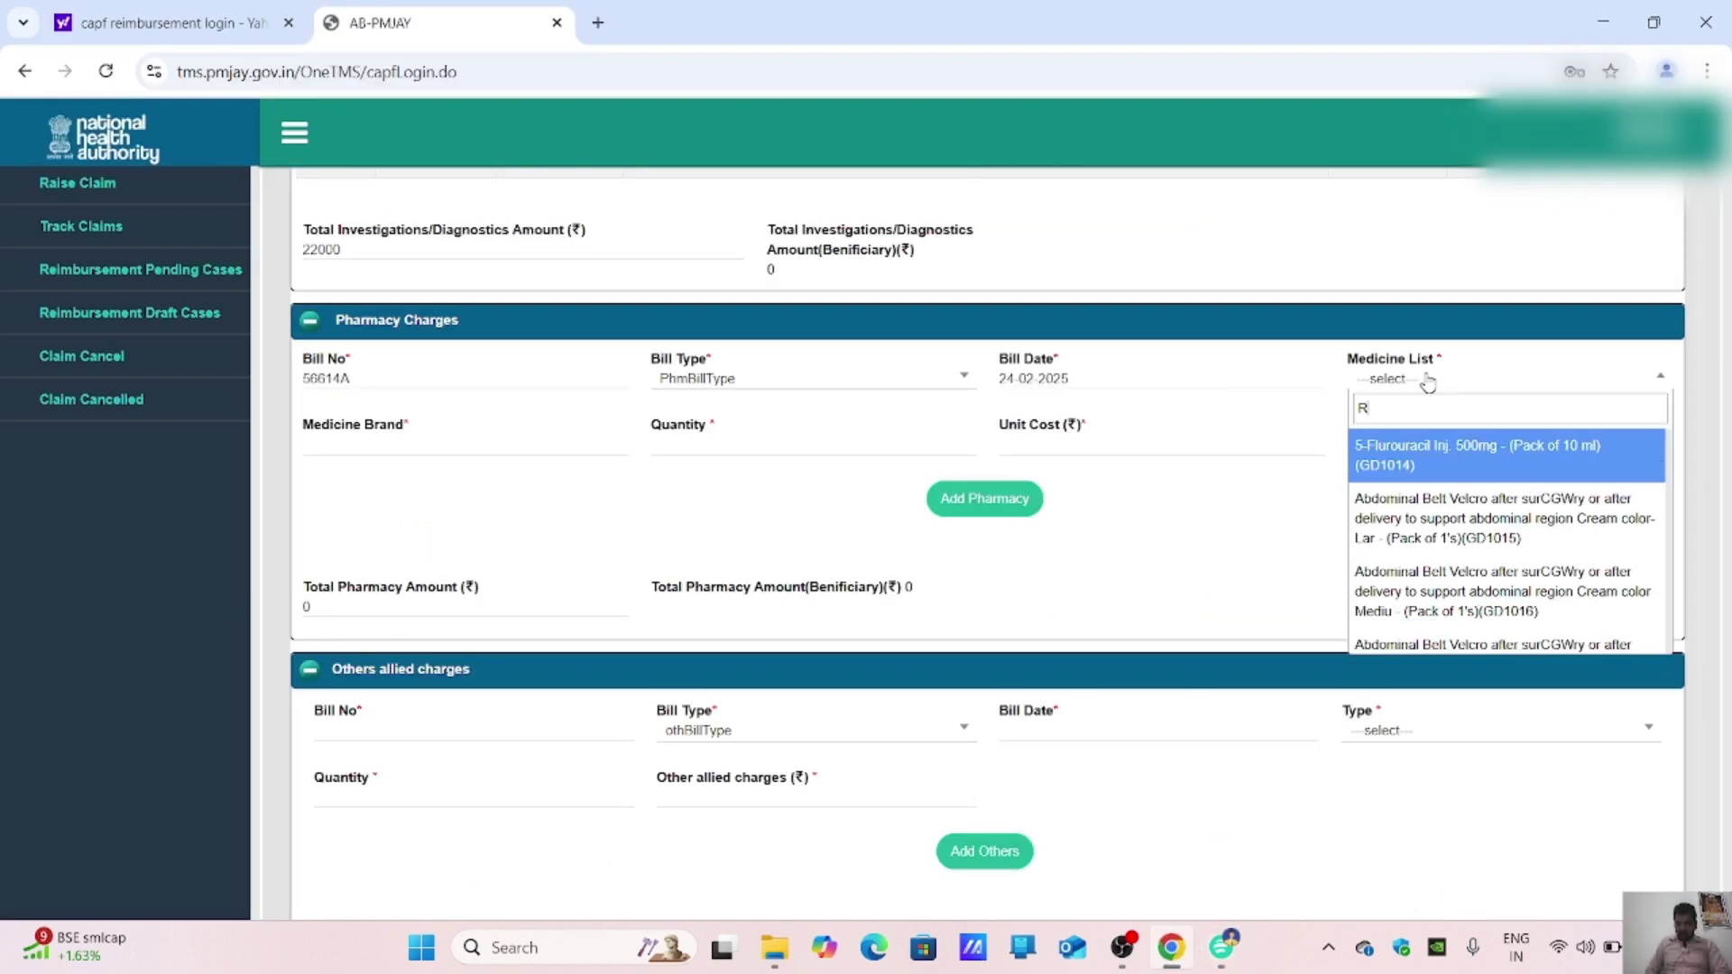
text(ESOY)
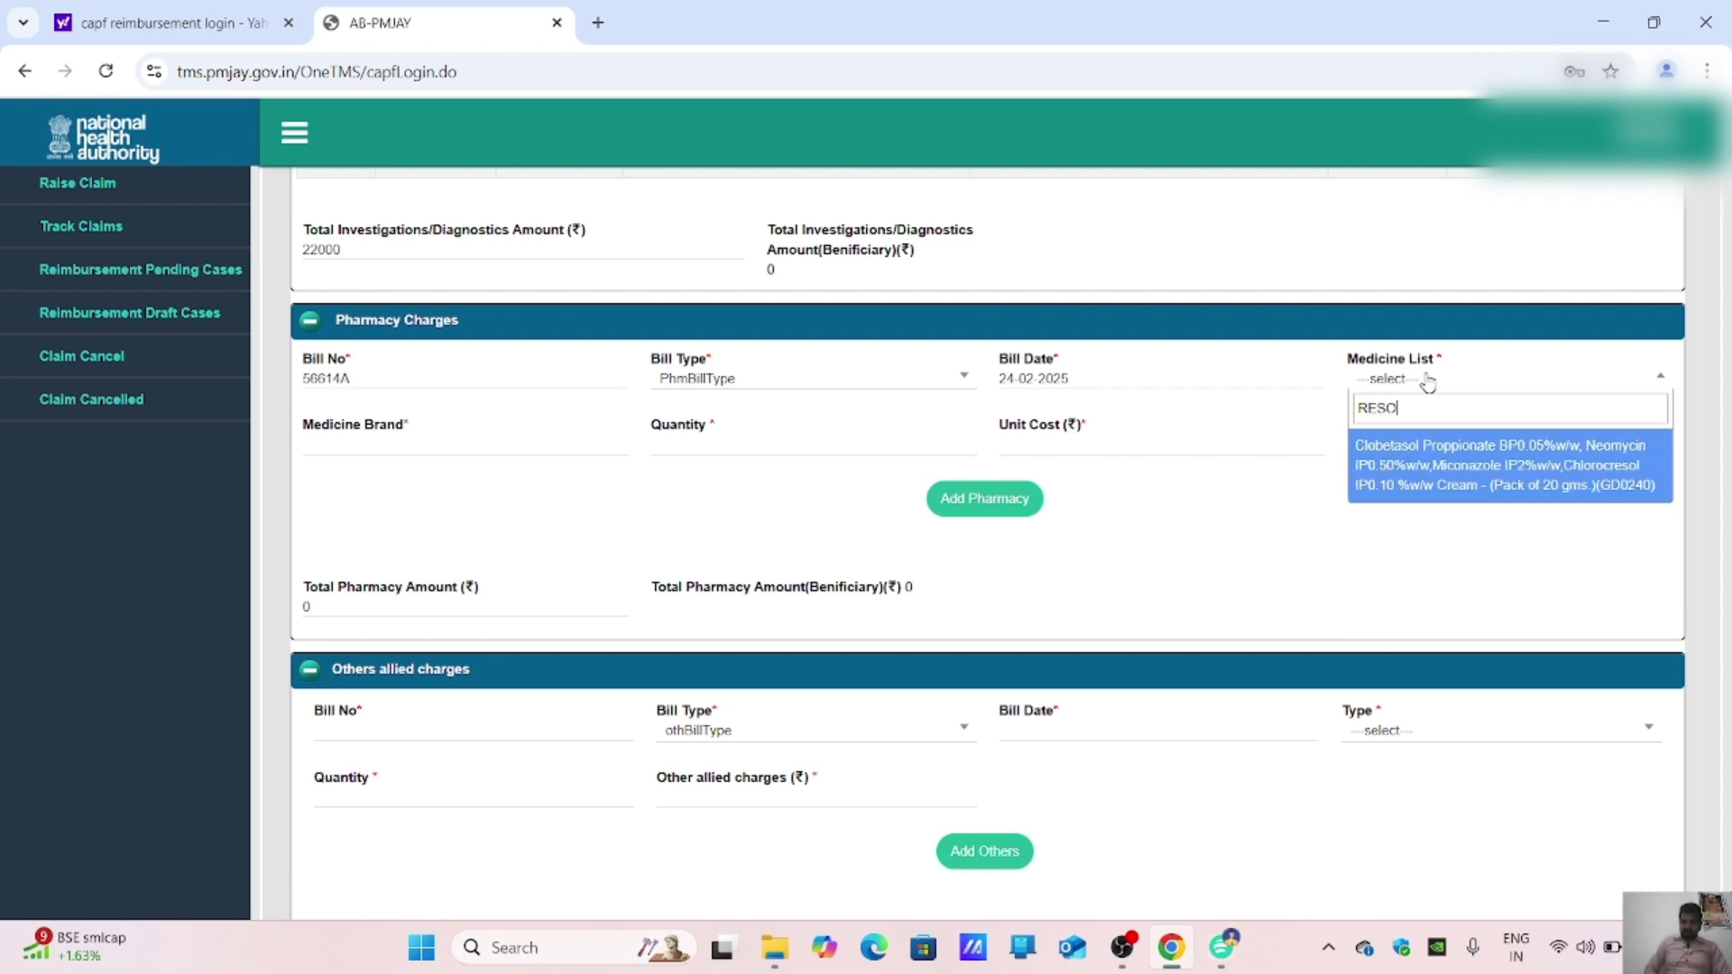
key(BackSpace)
key(BackSpace)
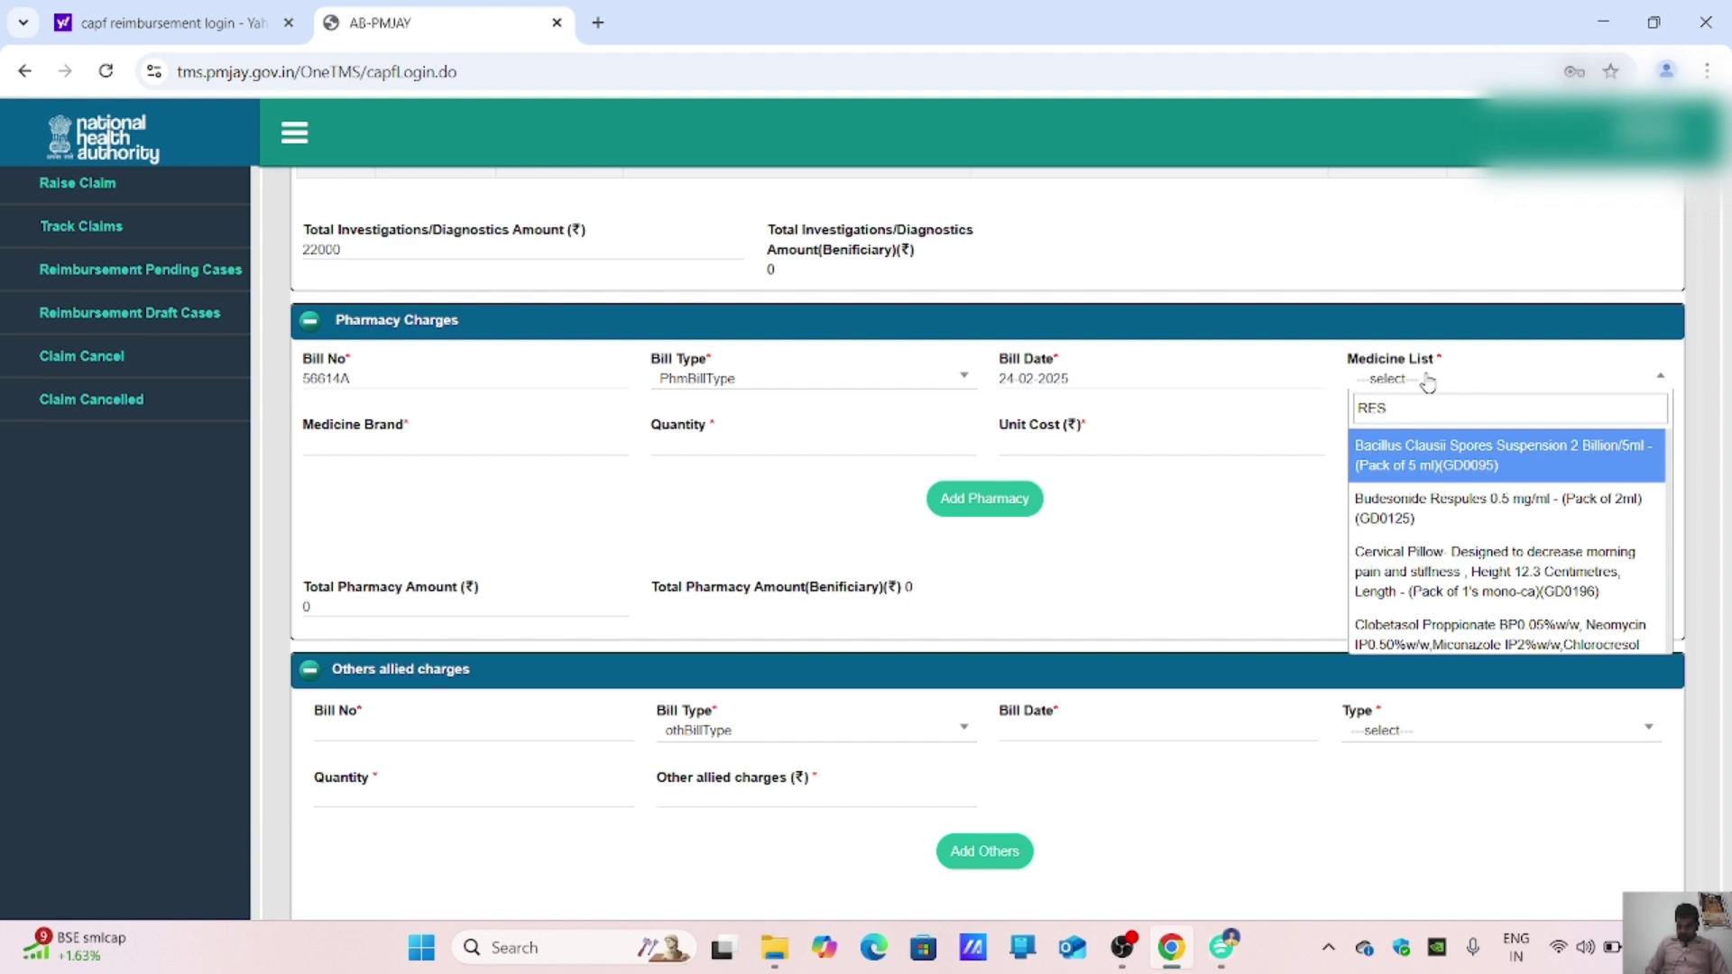
text(U)
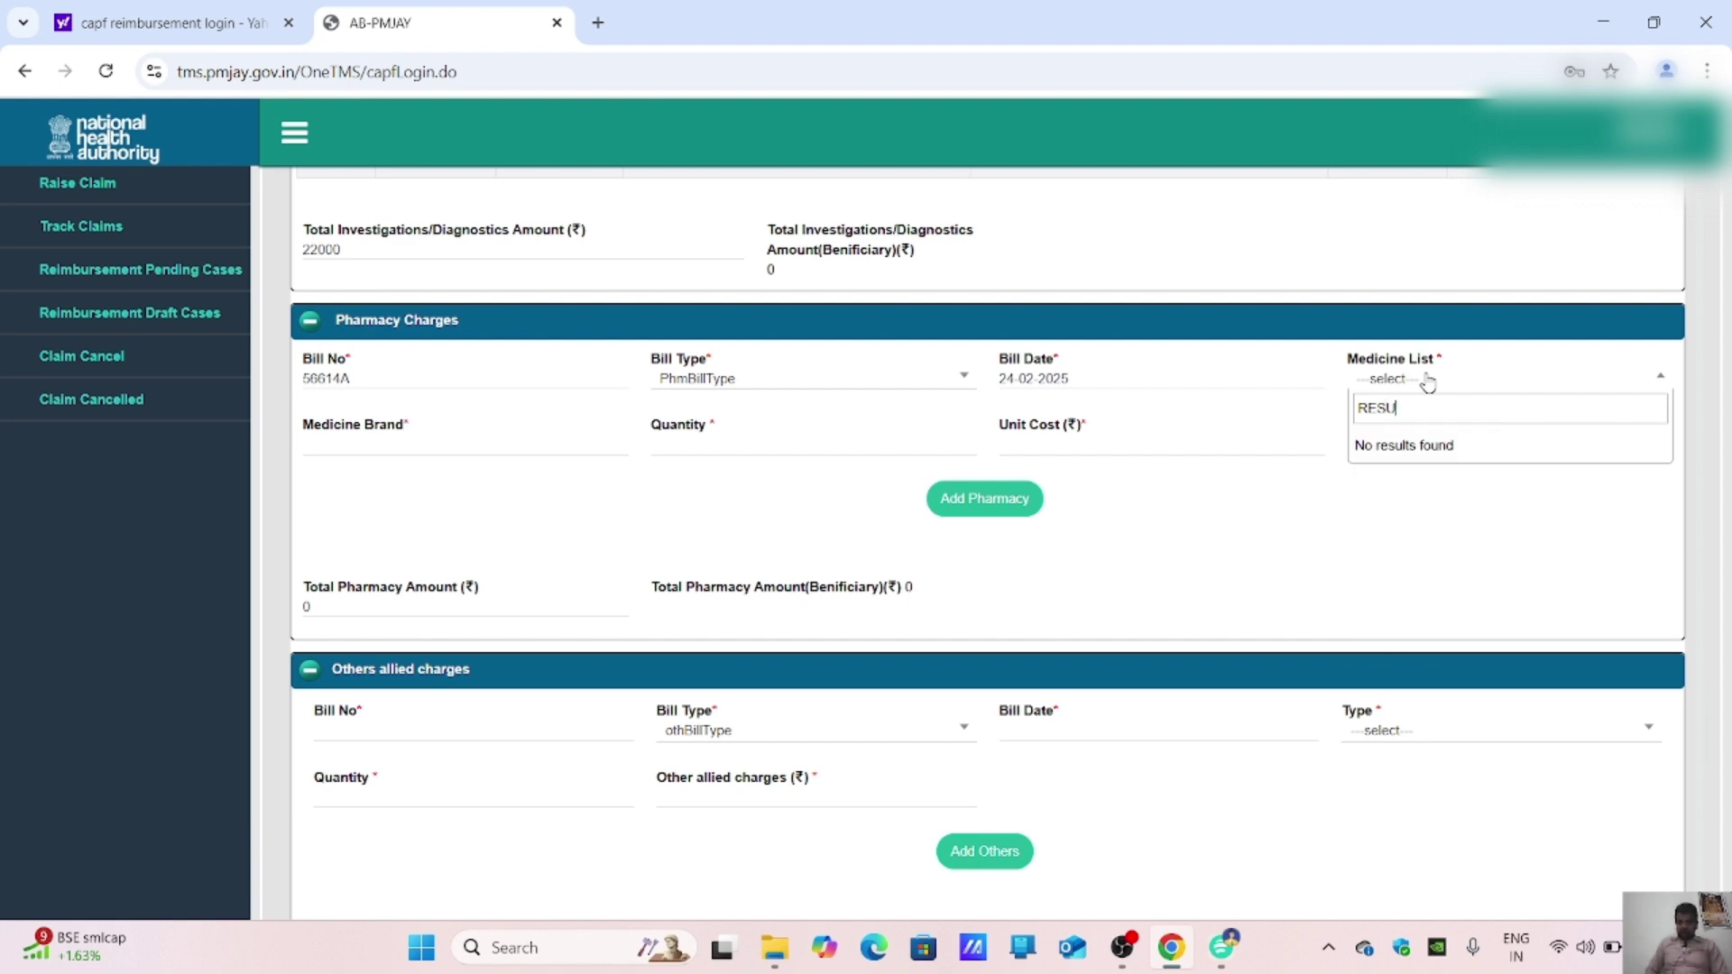
key(BackSpace)
text(PULE)
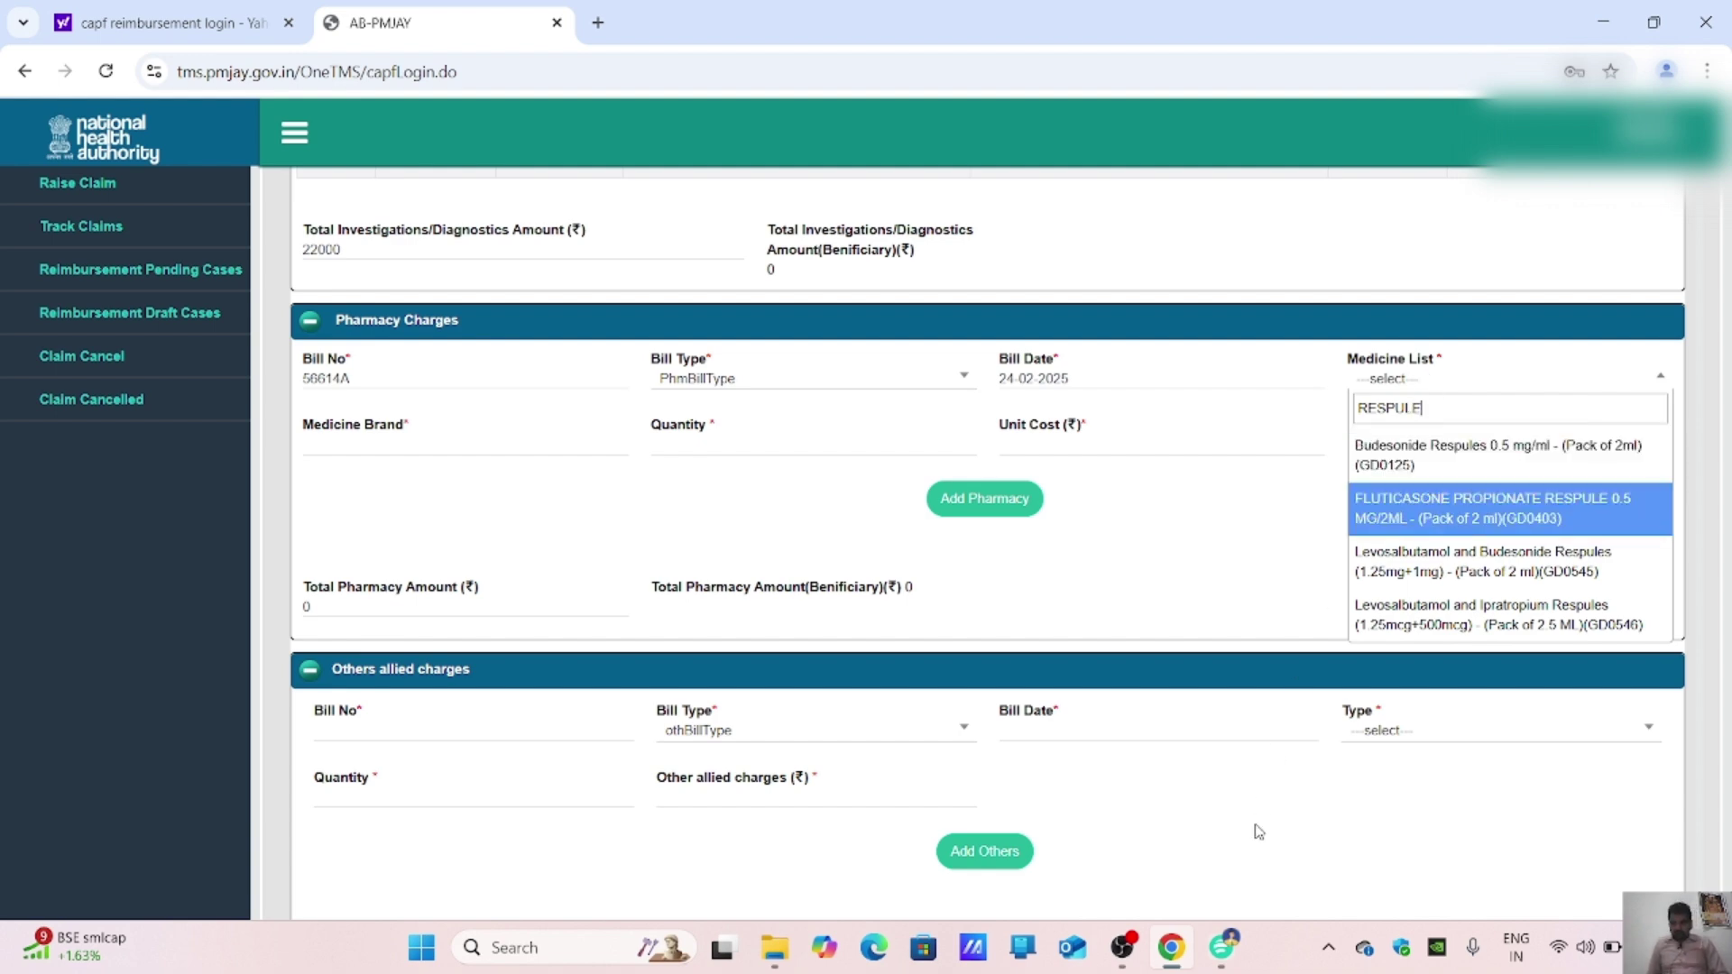
click(1223, 947)
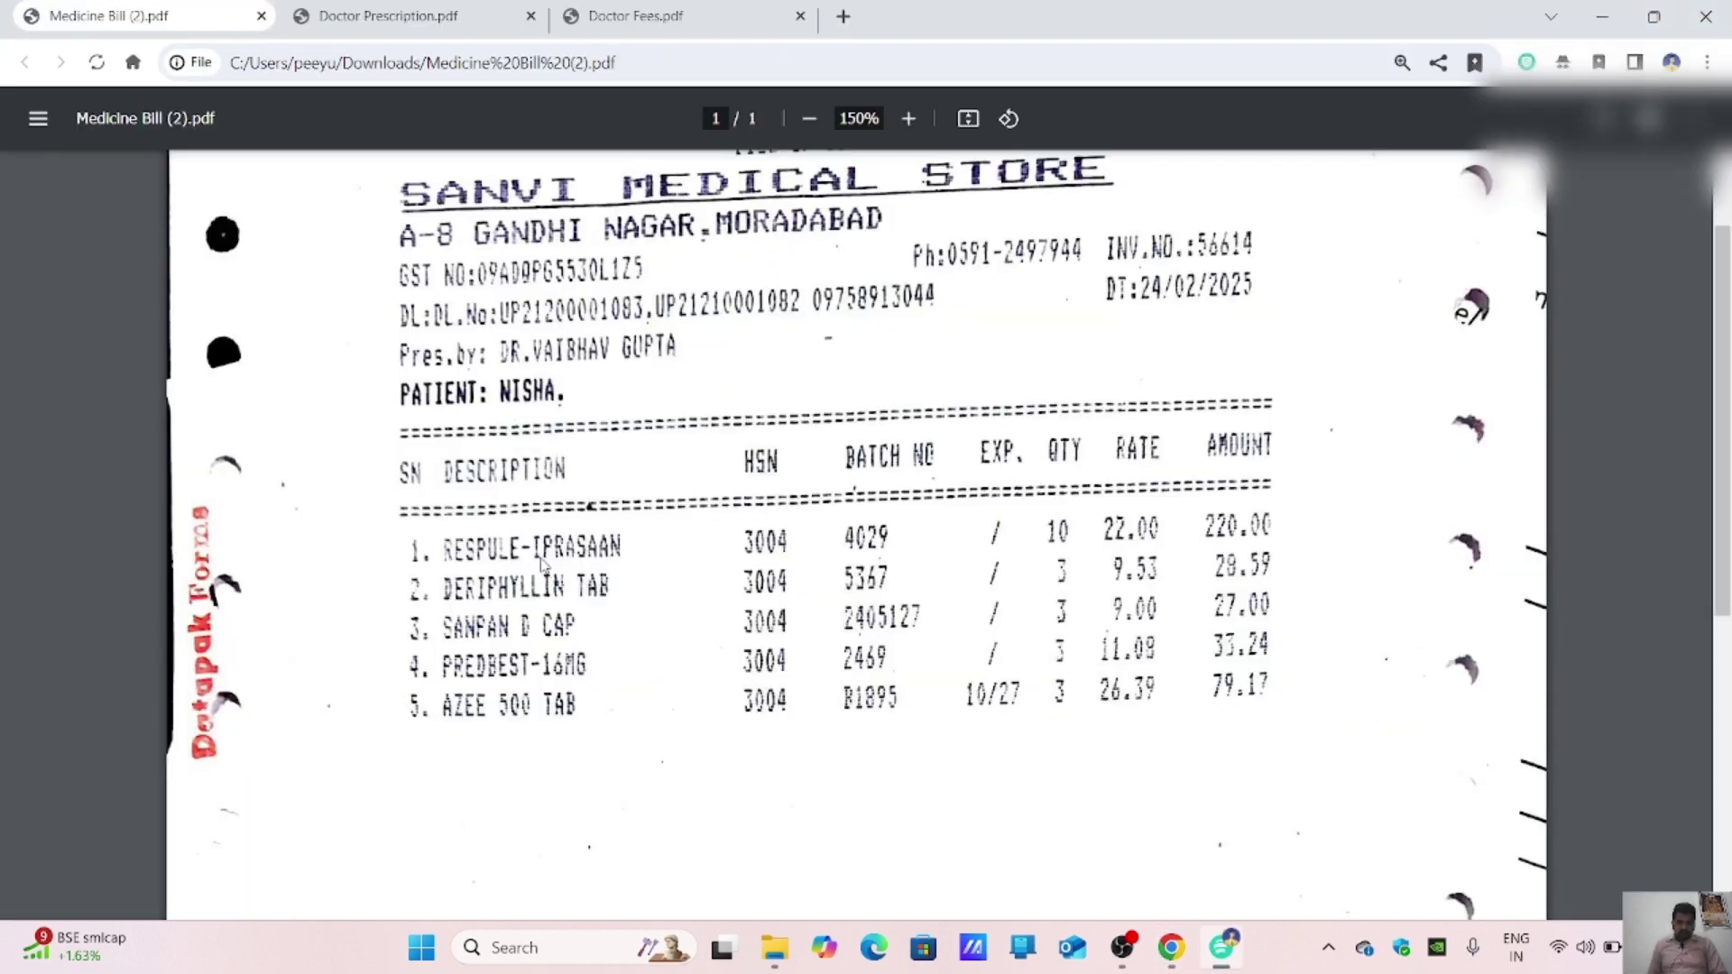
mouse_move(1212, 965)
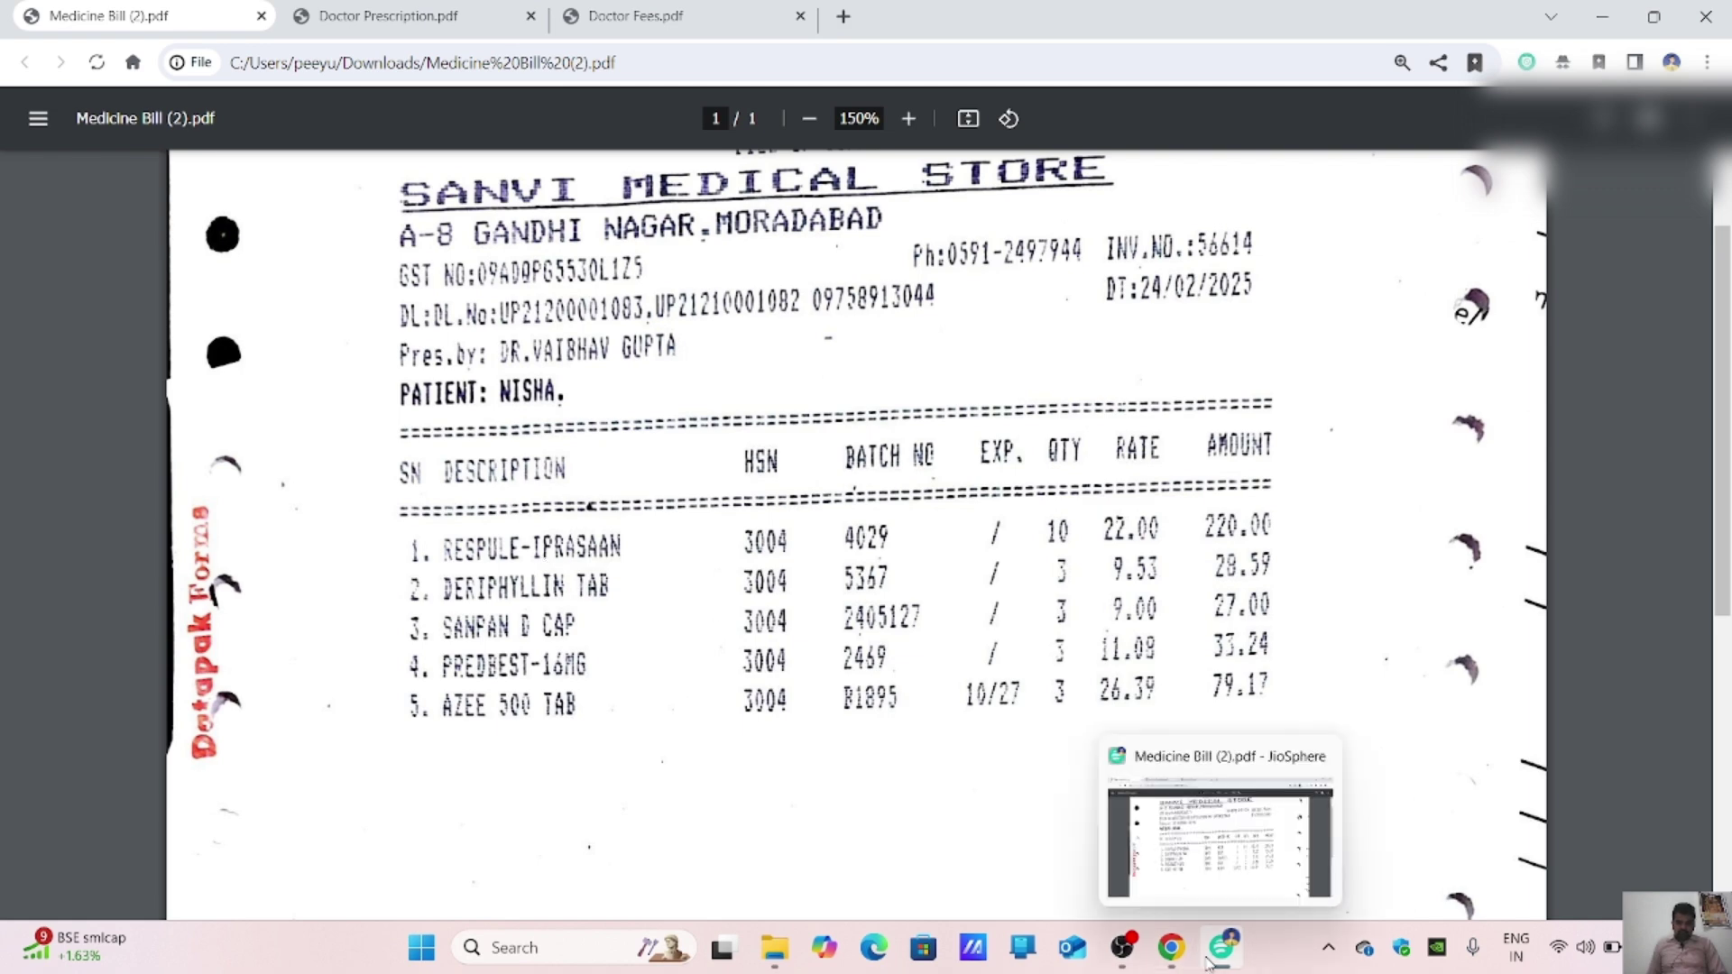
click(1171, 947)
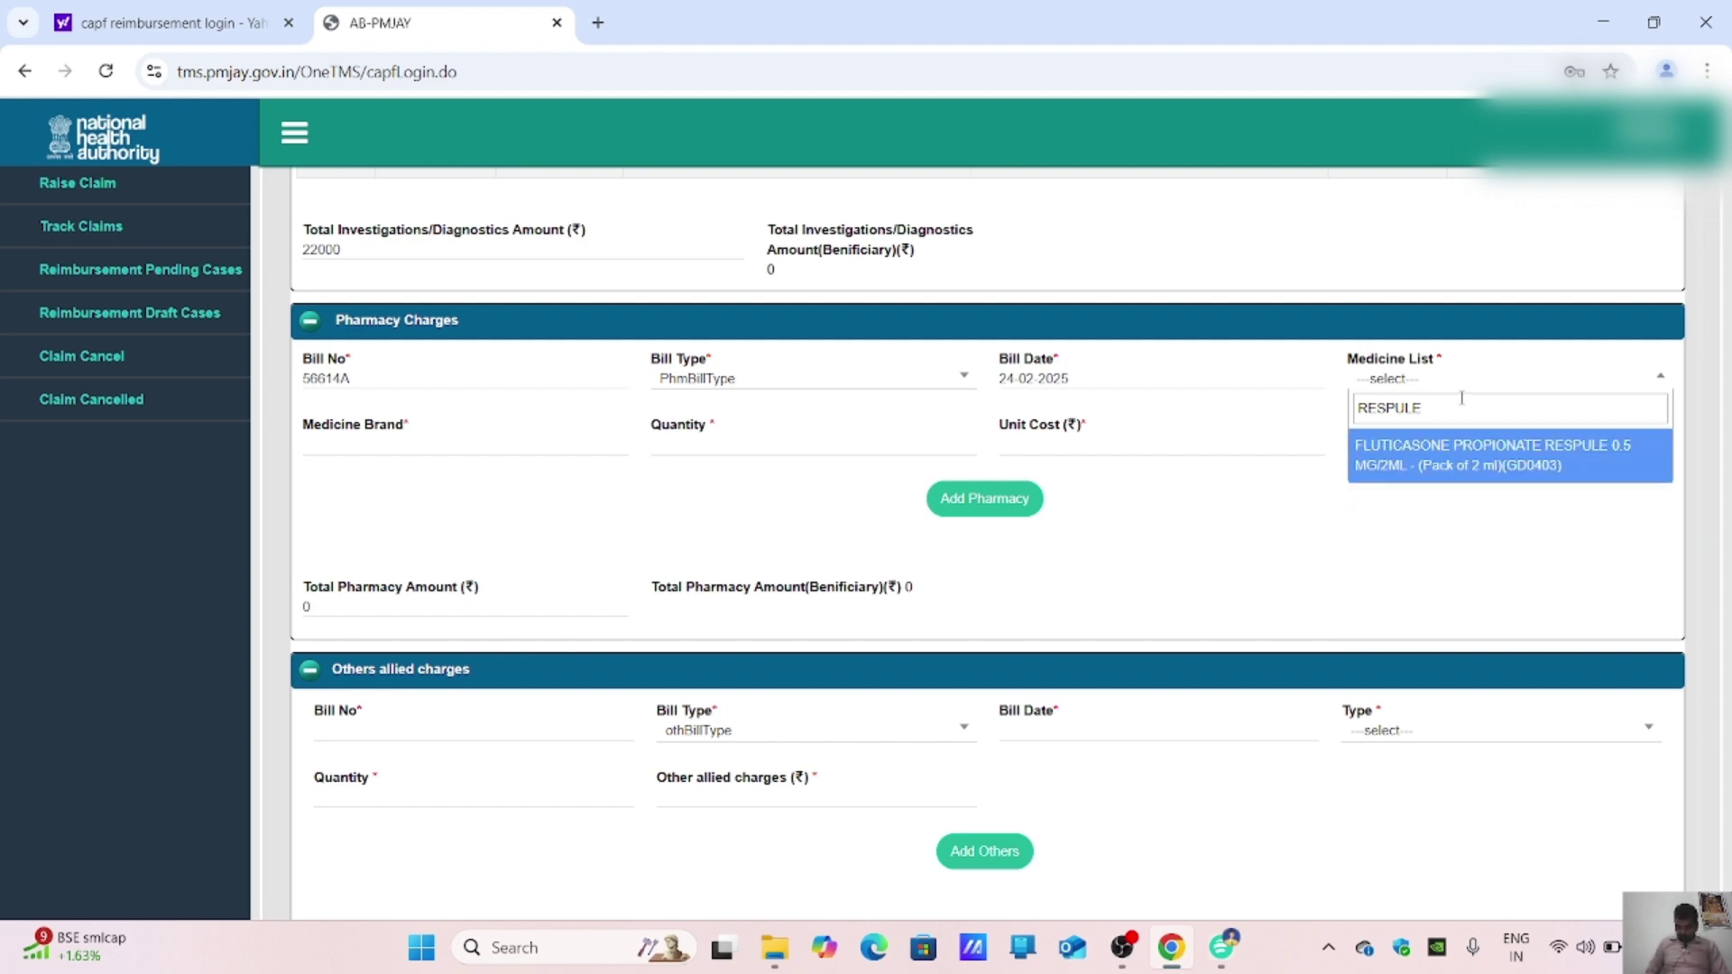
Step: Search 'OTHER' instead and choose Others(O) as the medicine
text(IP)
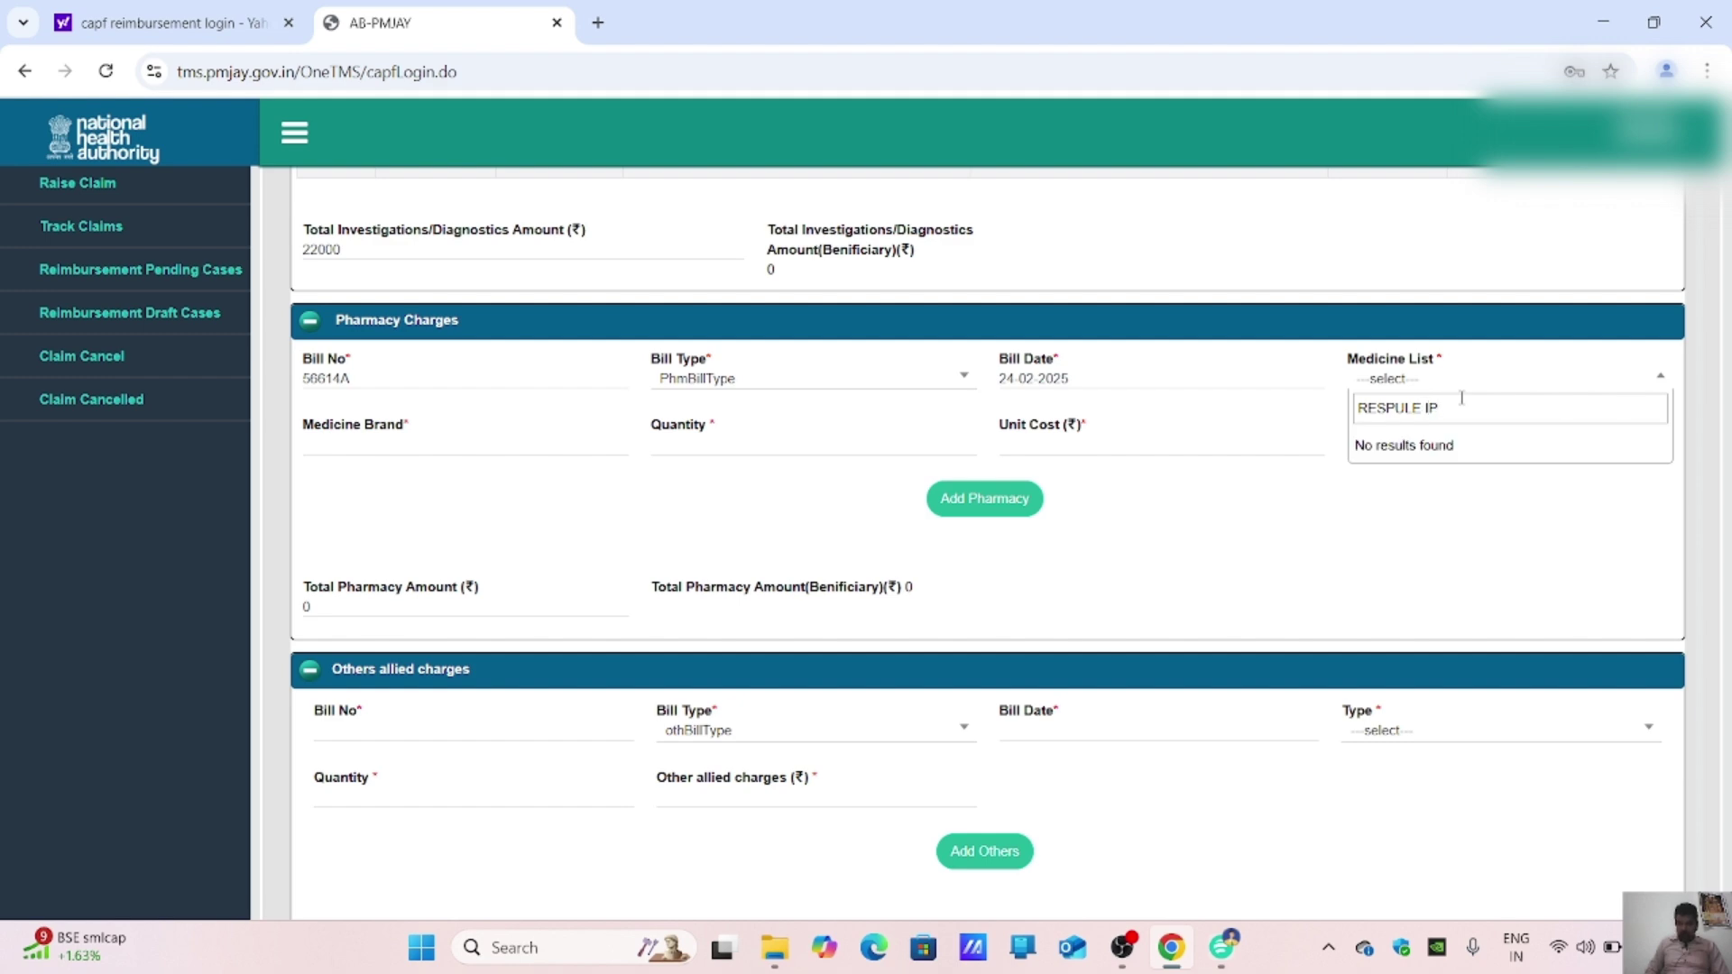
key(BackSpace)
key(BackSpace)
key(BackSpace)
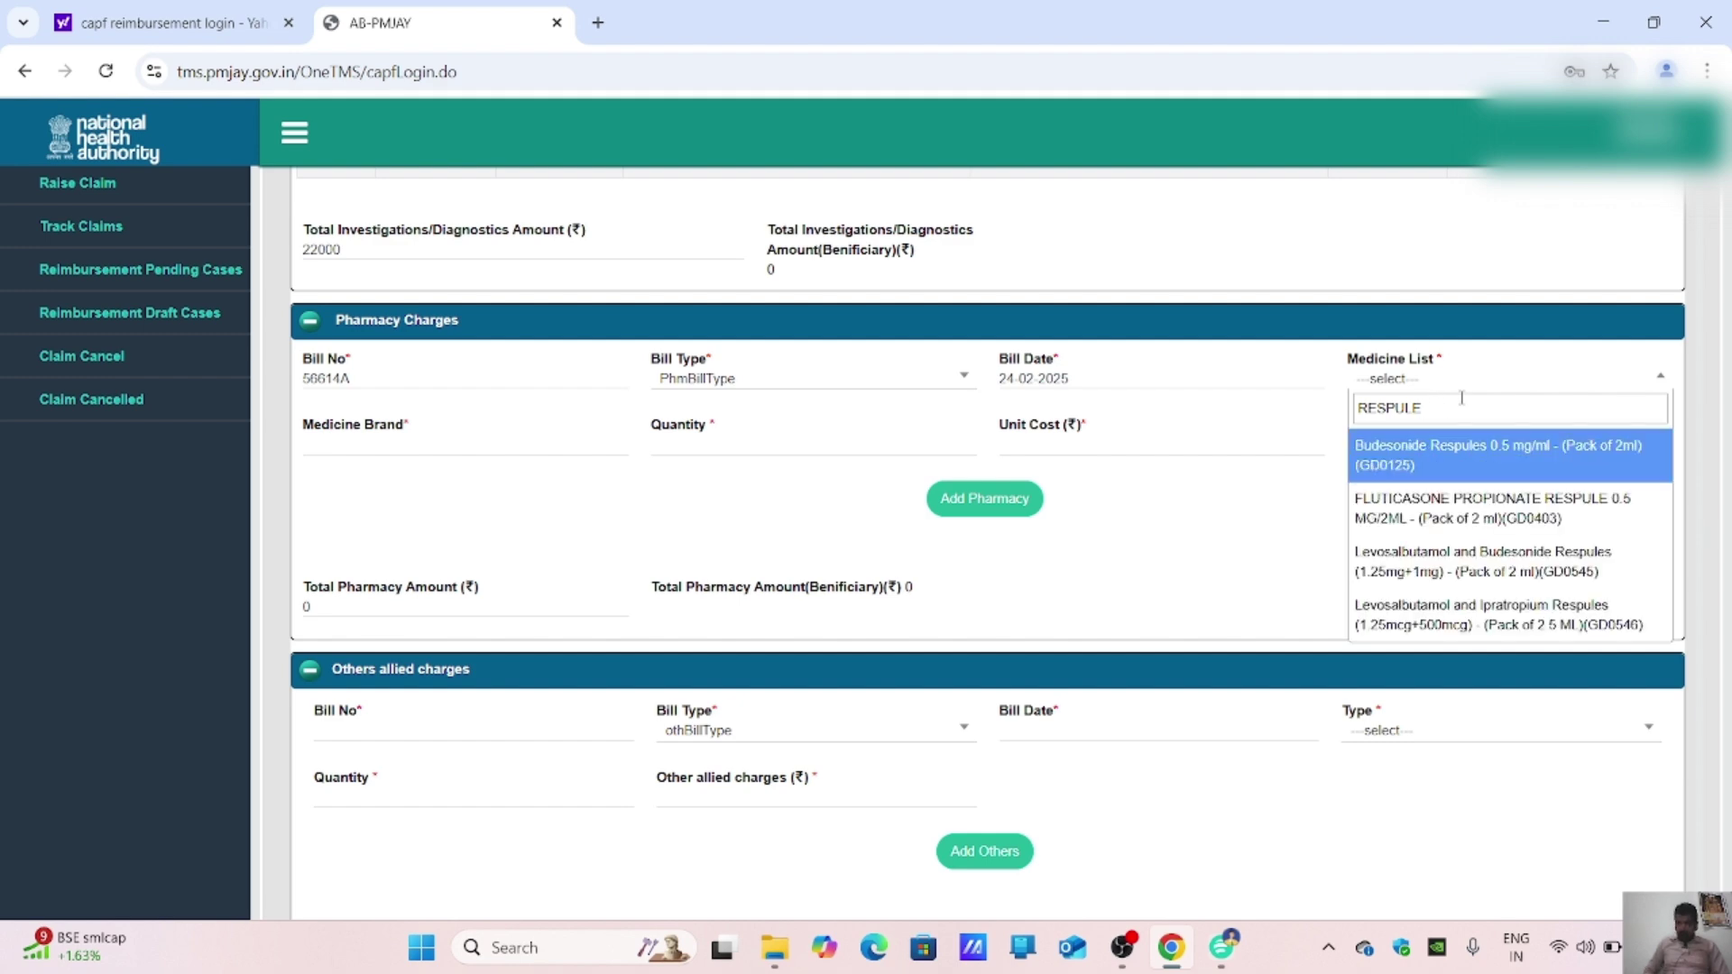
text(I)
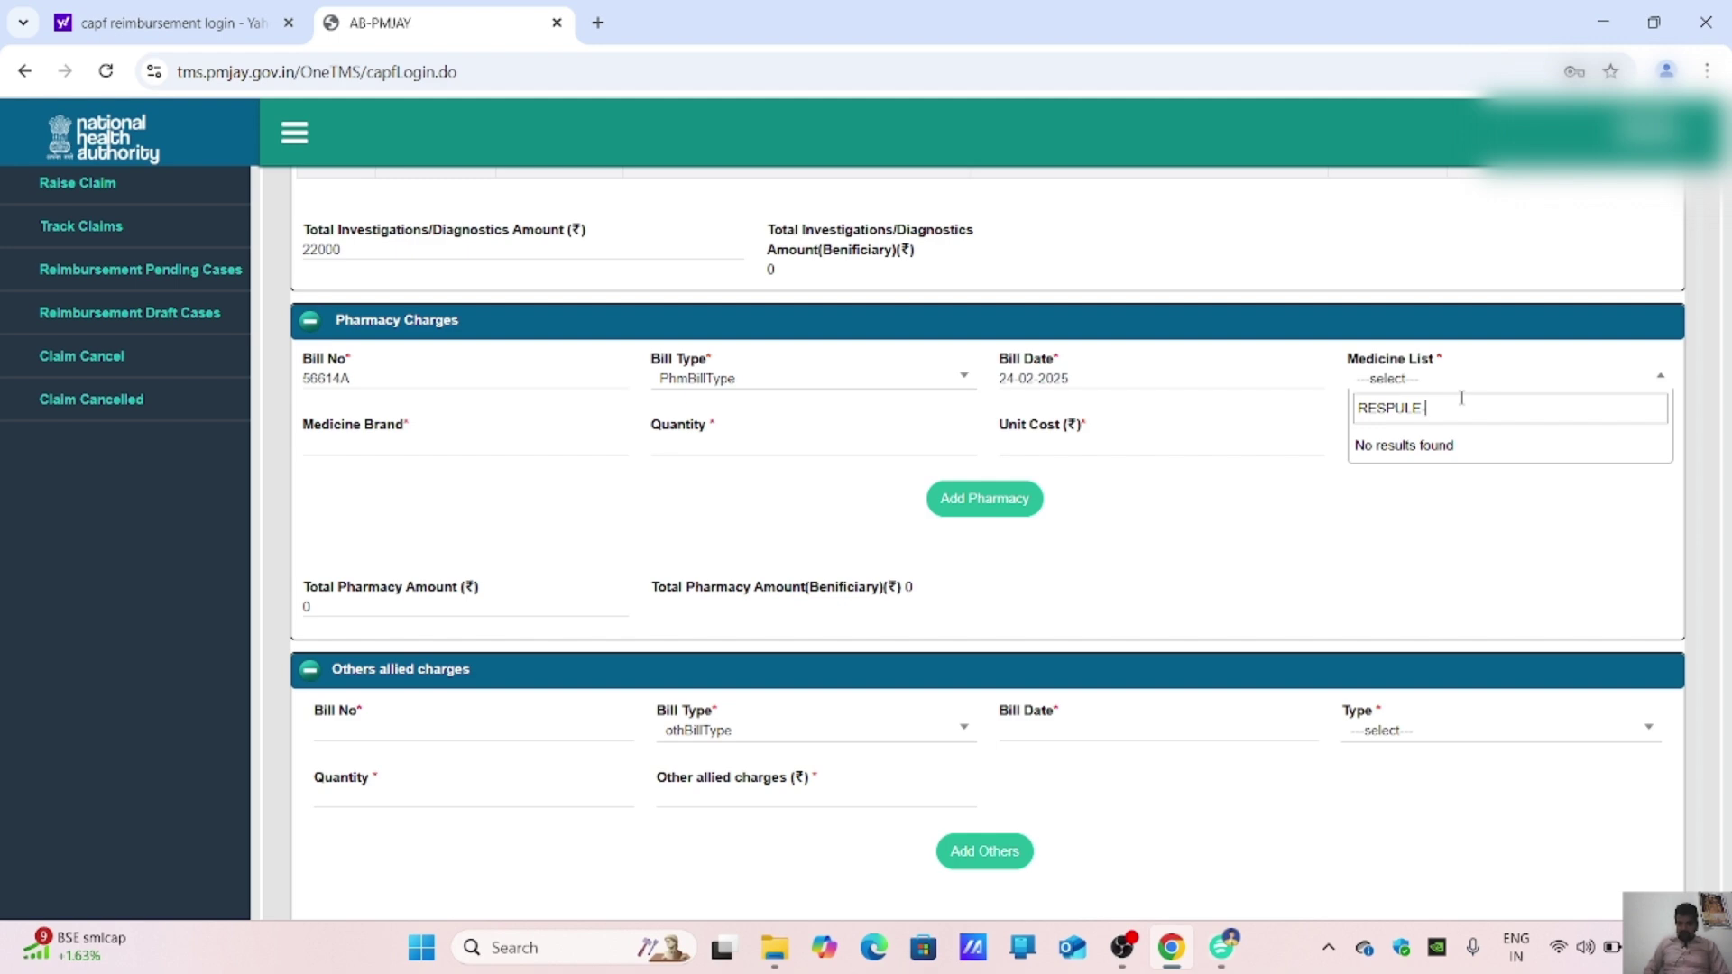
key(BackSpace)
key(BackSpace)
key(BackSpace)
key(BackSpace)
key(BackSpace)
key(BackSpace)
key(BackSpace)
key(BackSpace)
key(BackSpace)
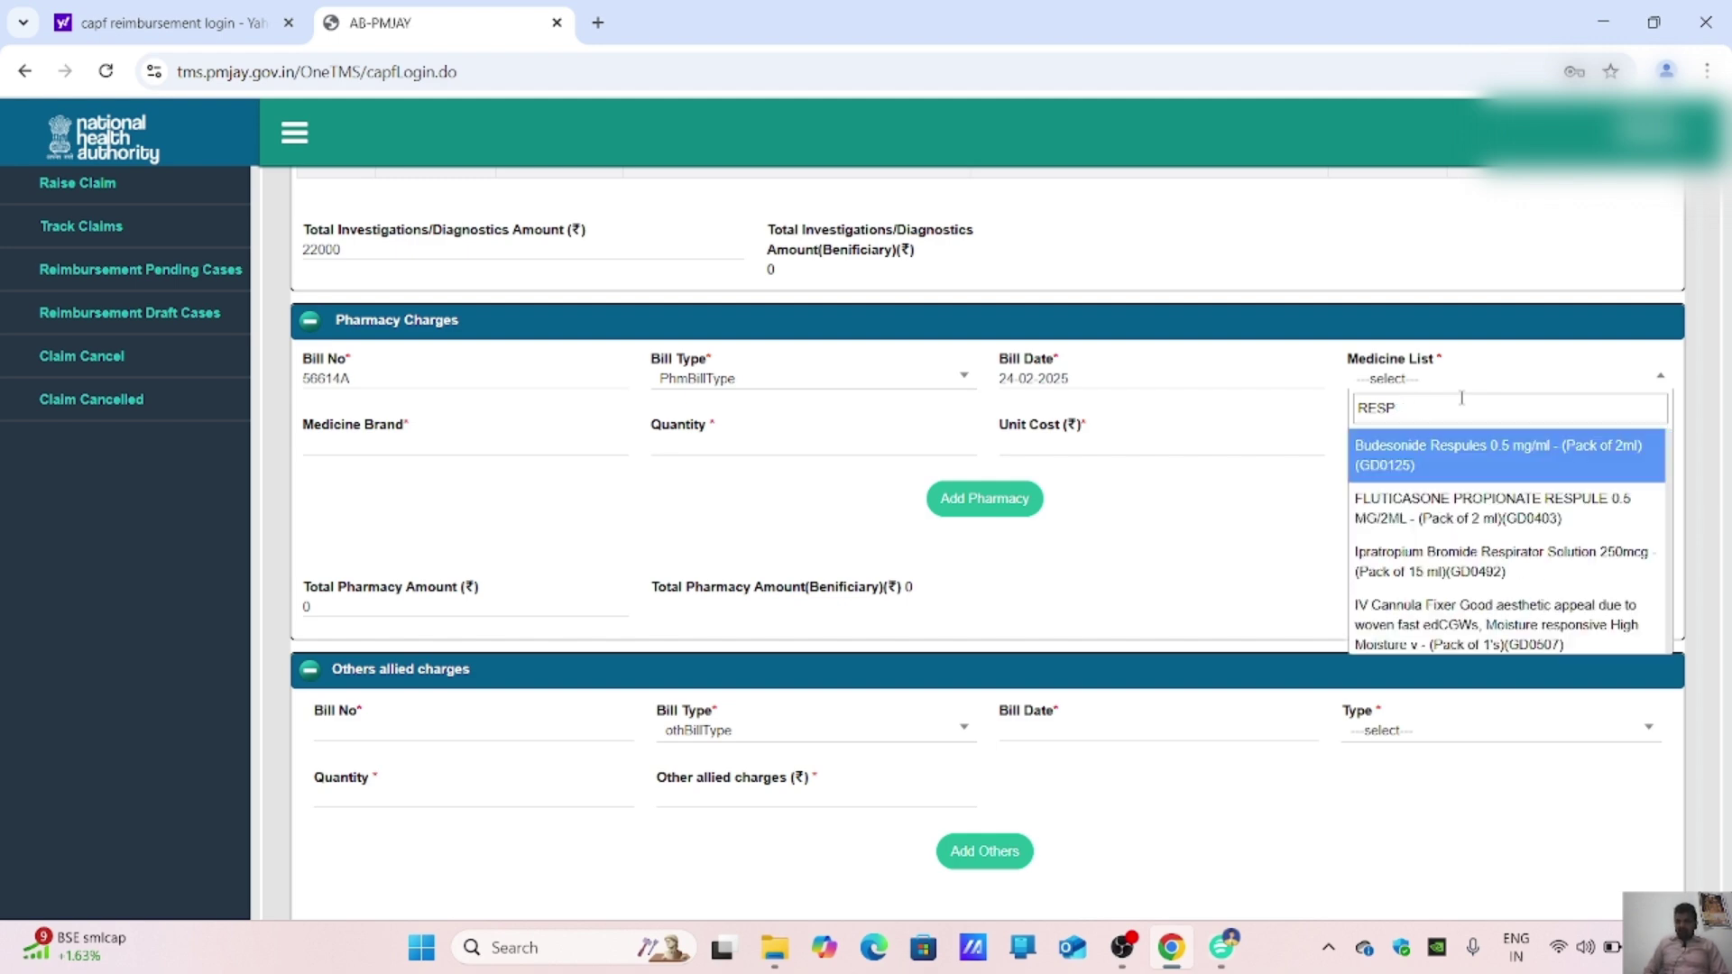
text(OTHE)
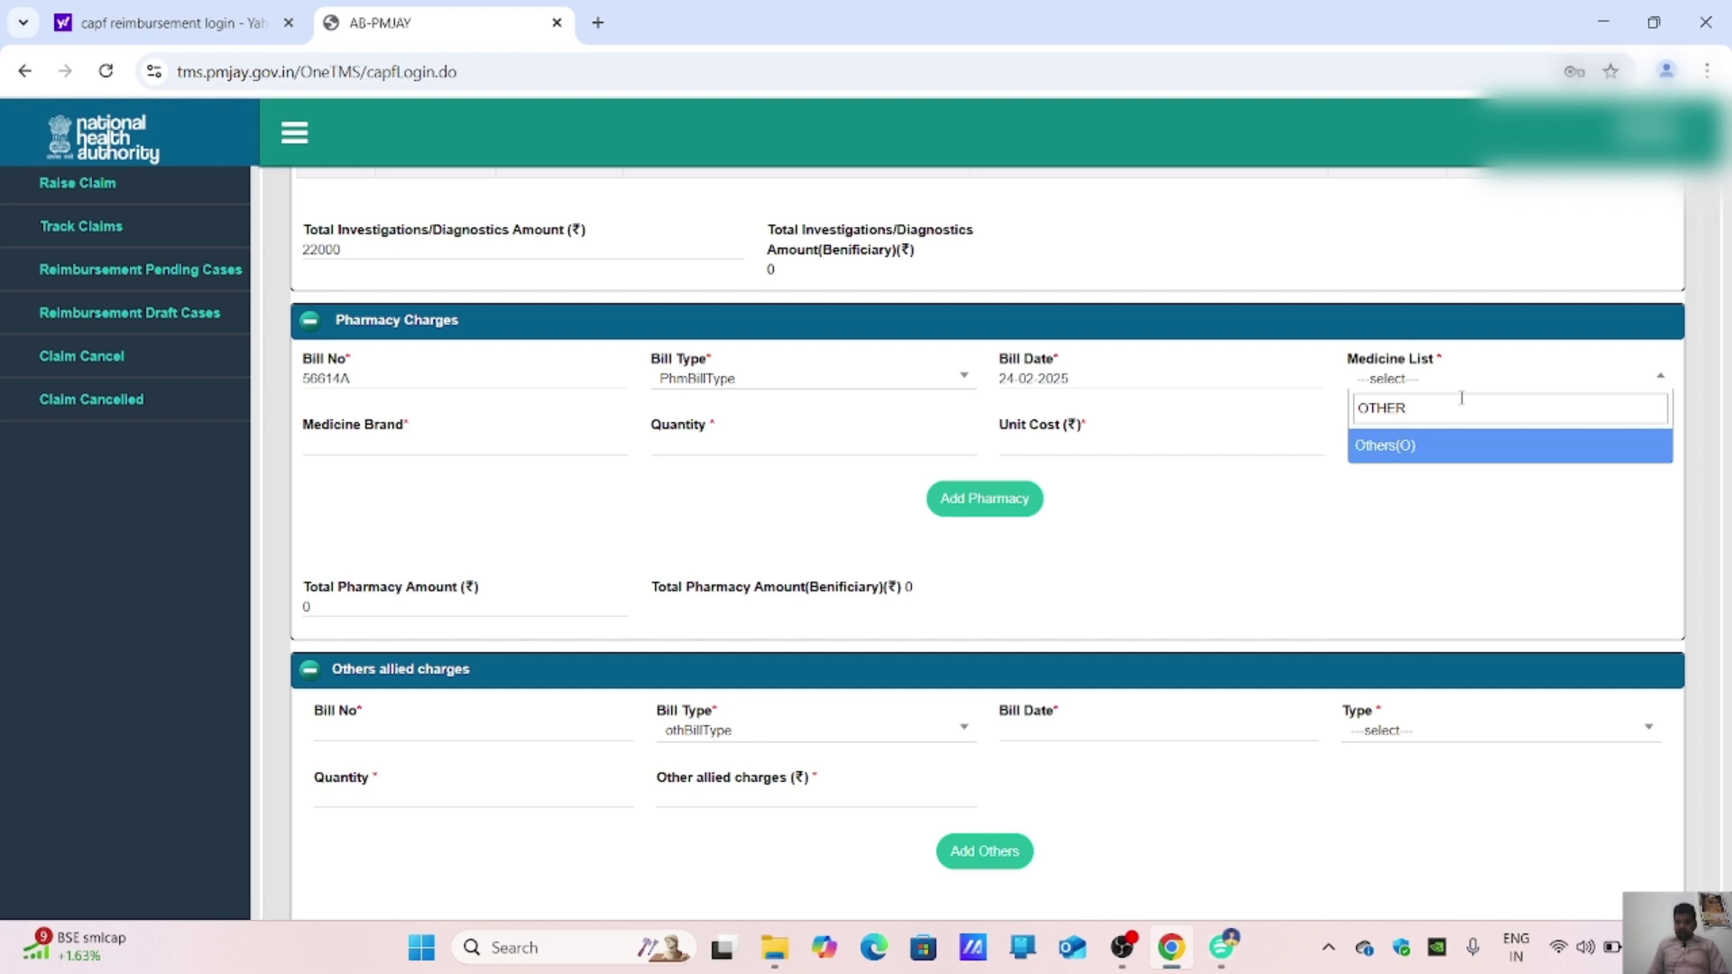
text(R)
click(1467, 457)
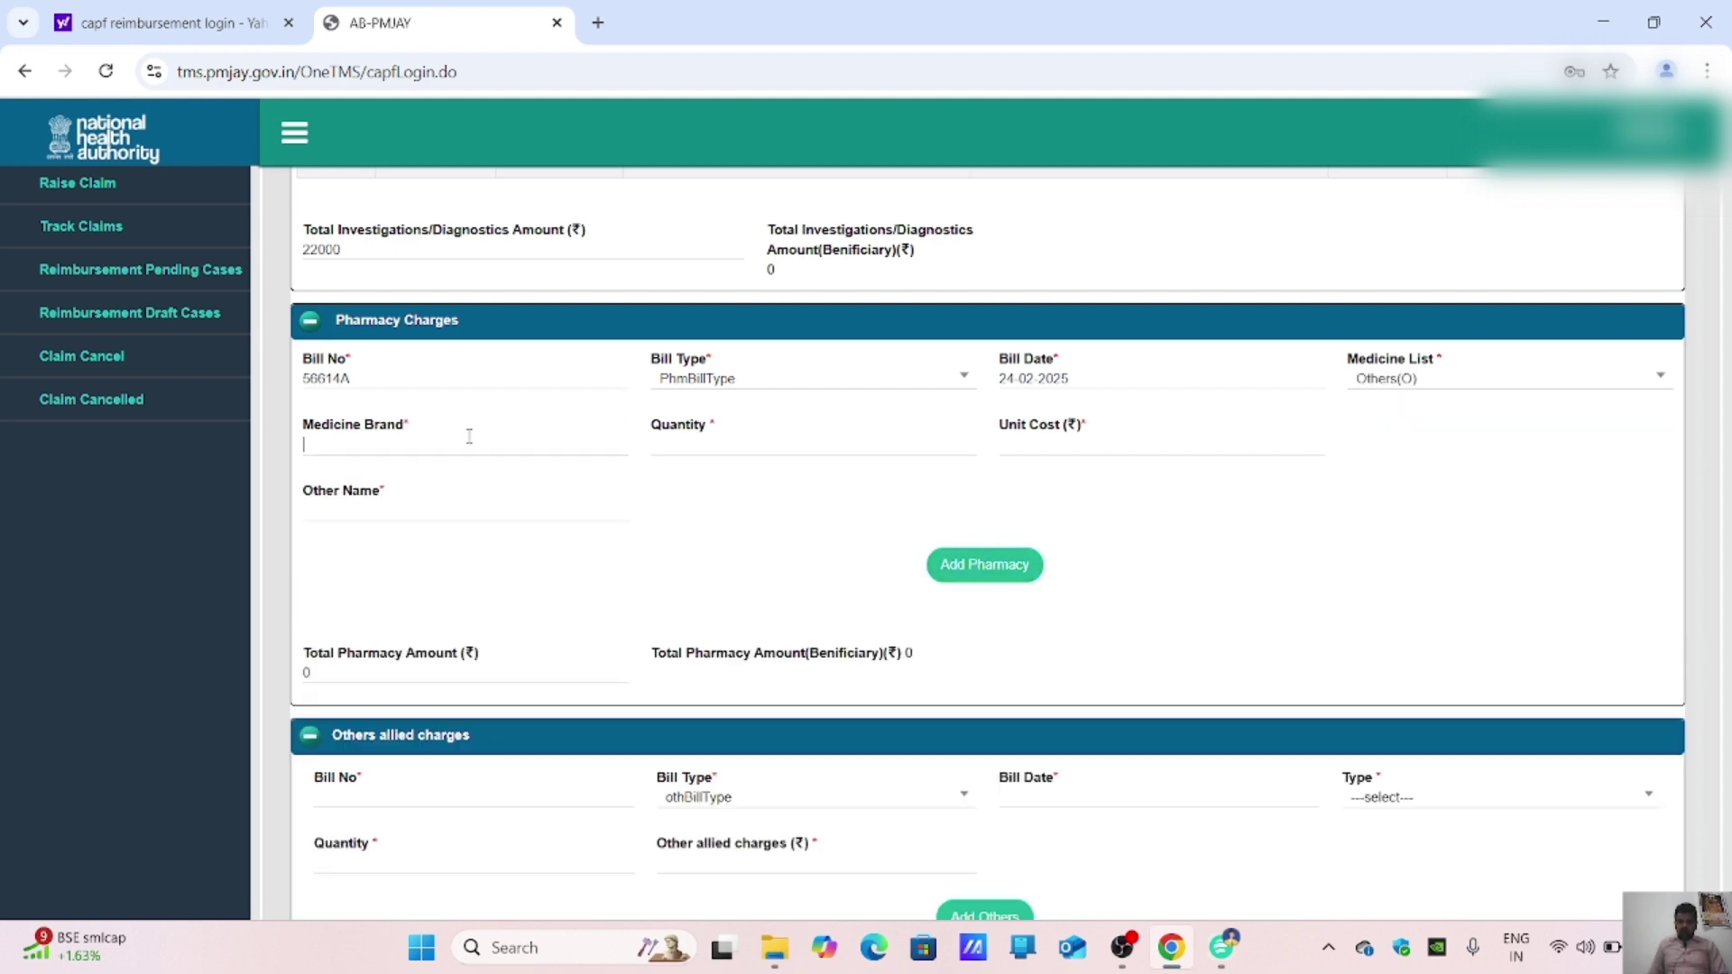
Step: Enter RESPULE IPRASAAN as the medicine brand and paste it into Other Name
click(1226, 964)
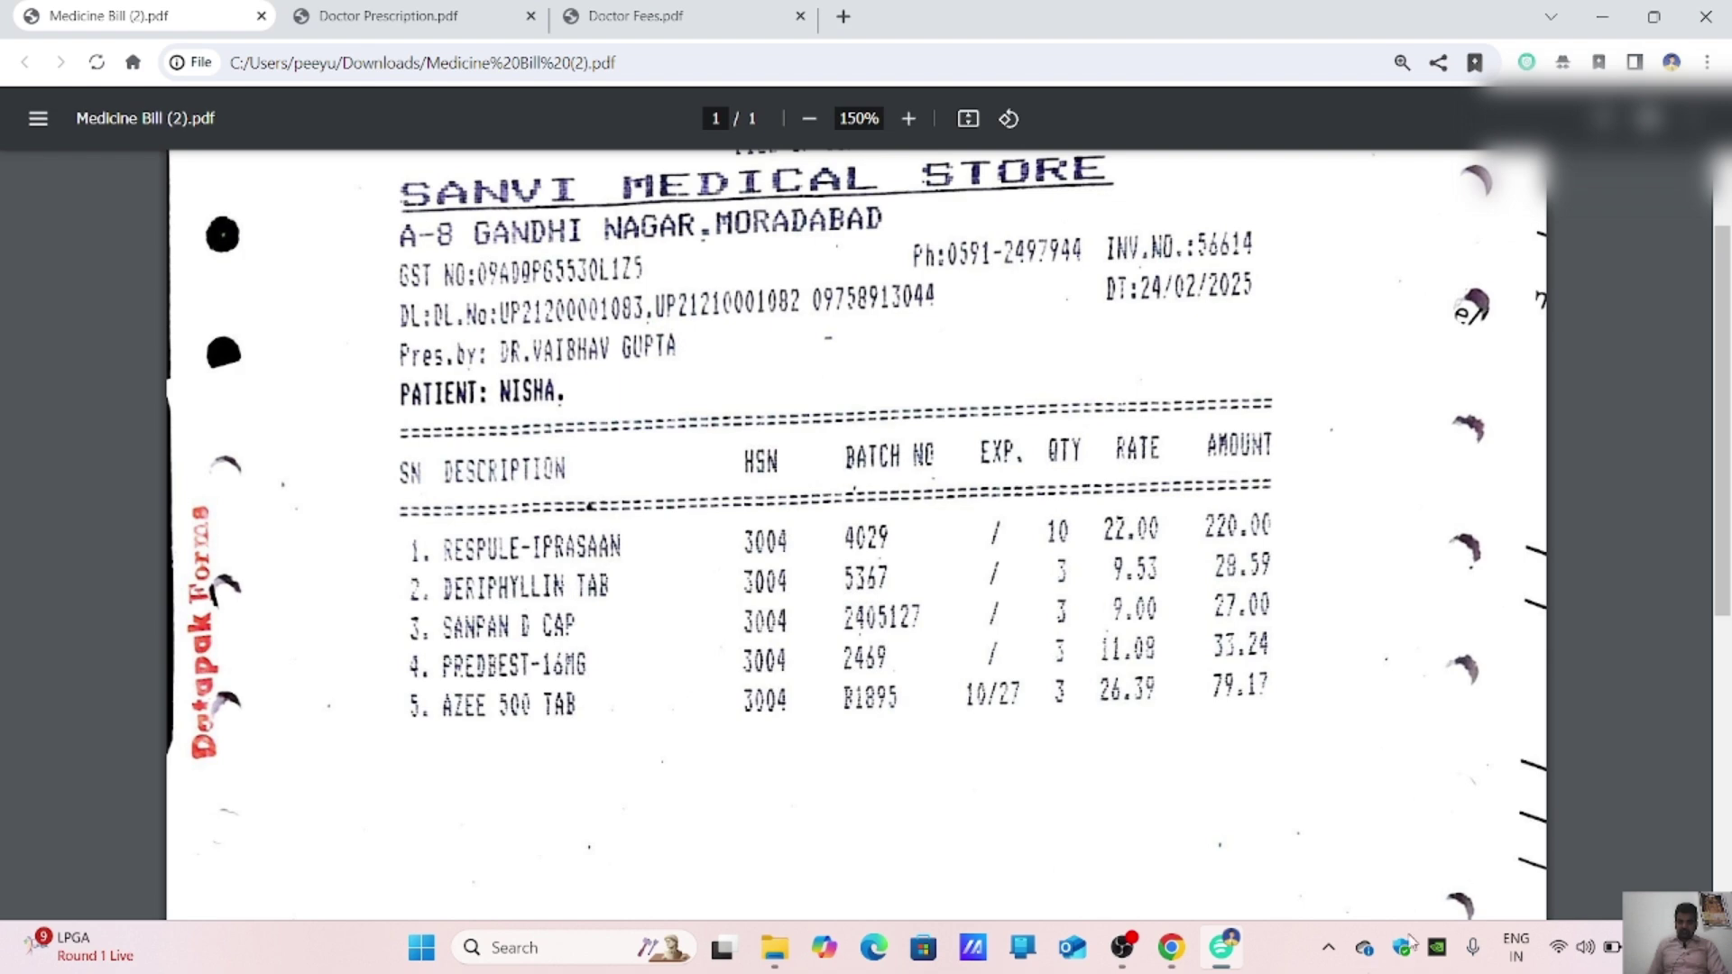
click(1178, 949)
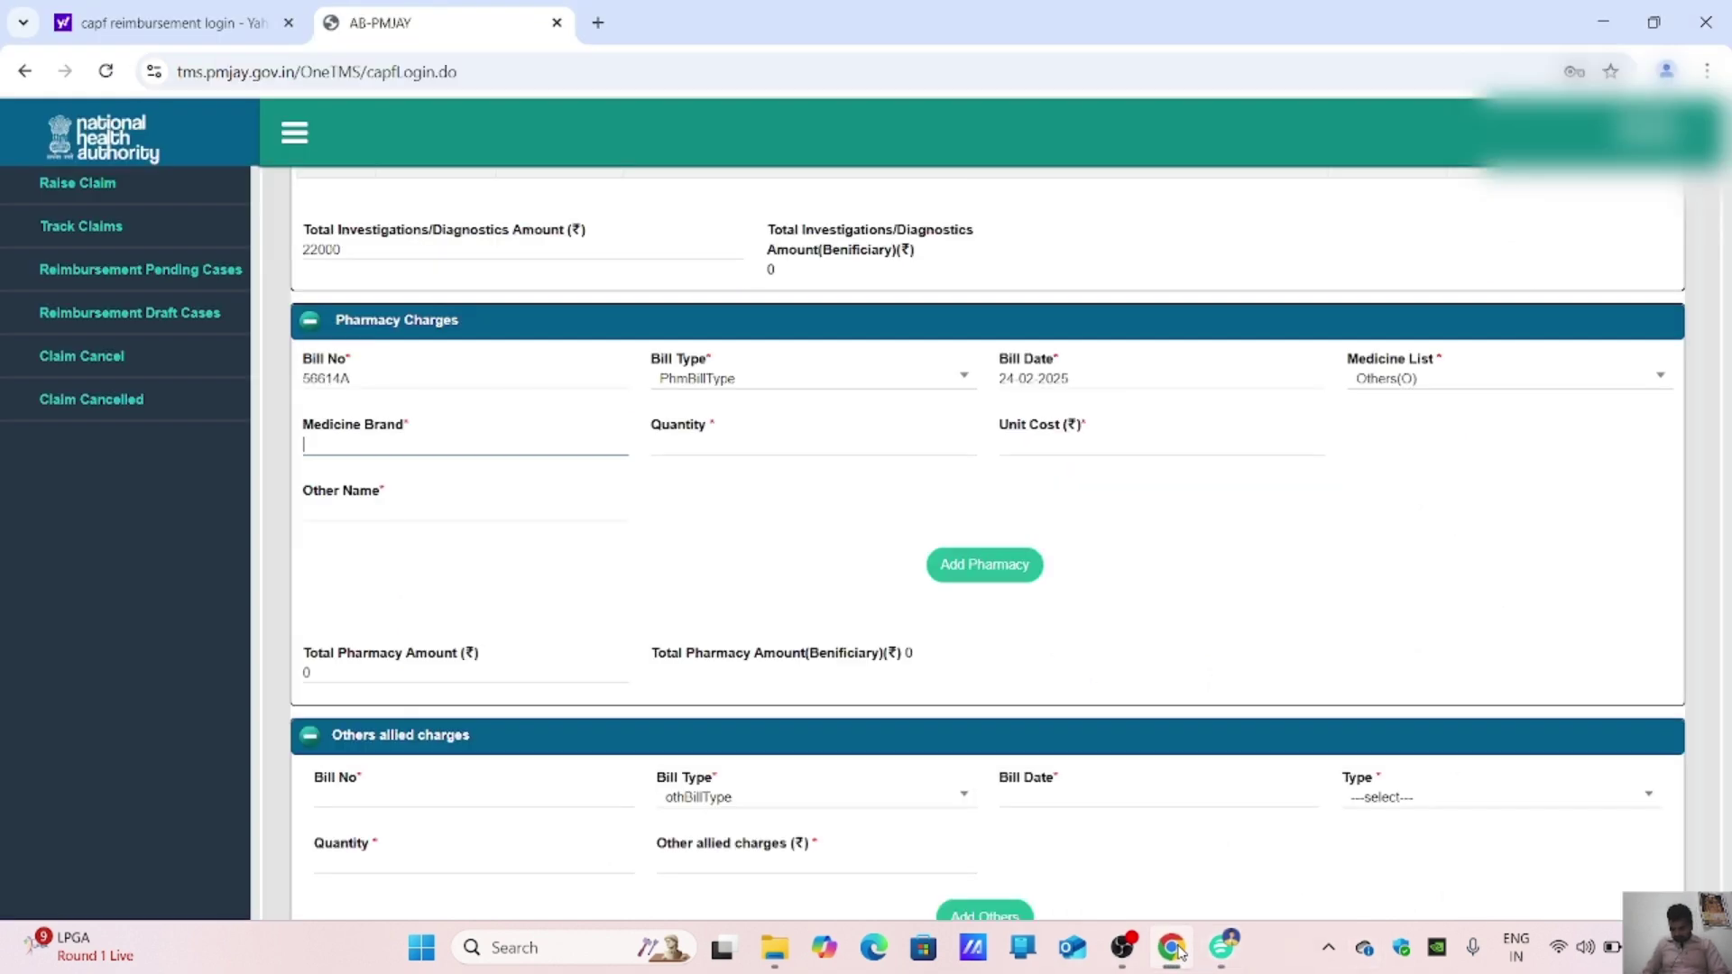
text(RESPULE)
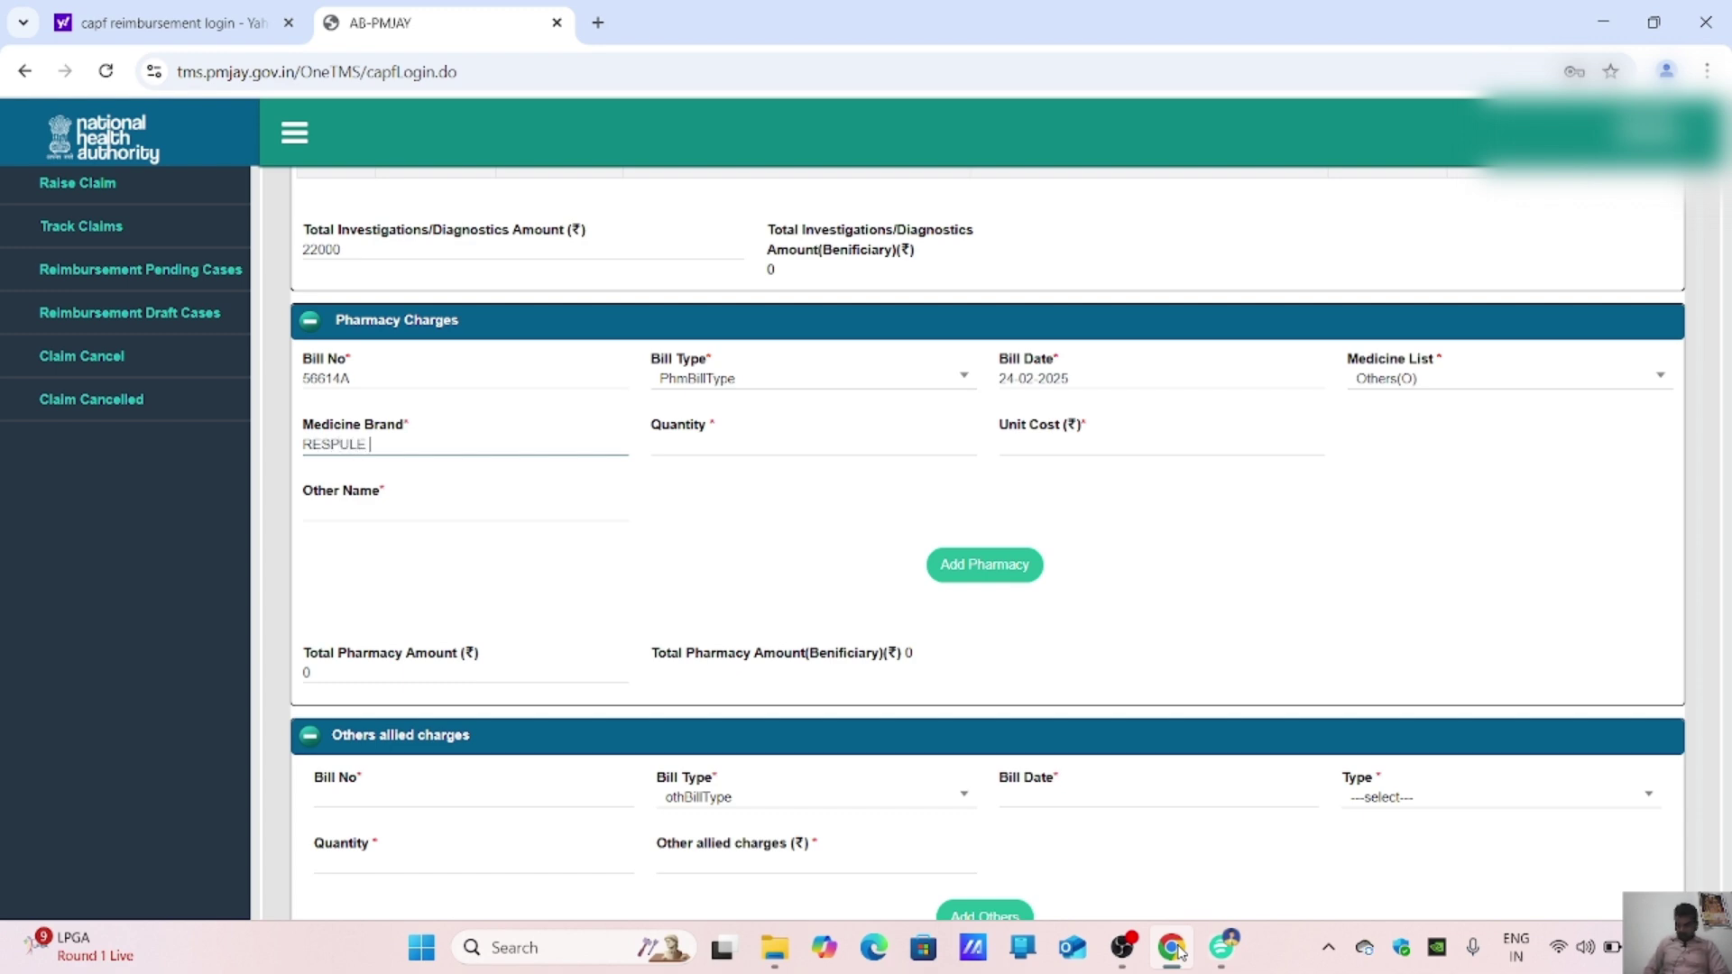
text( IPRA)
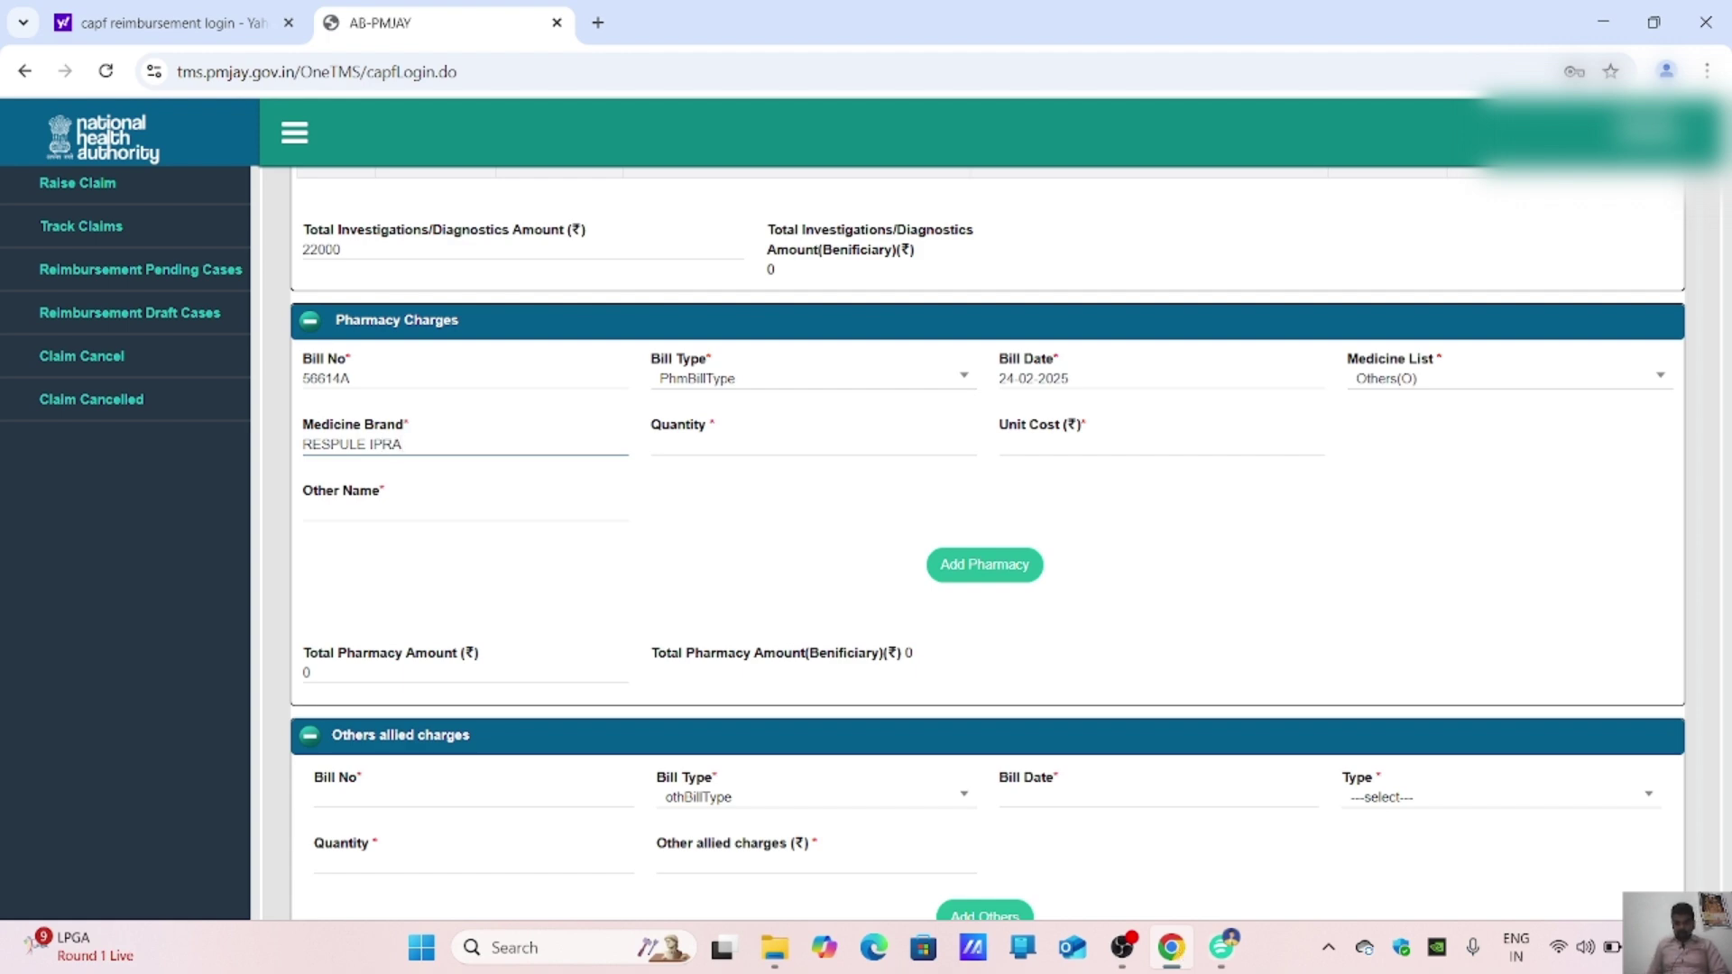
click(1225, 957)
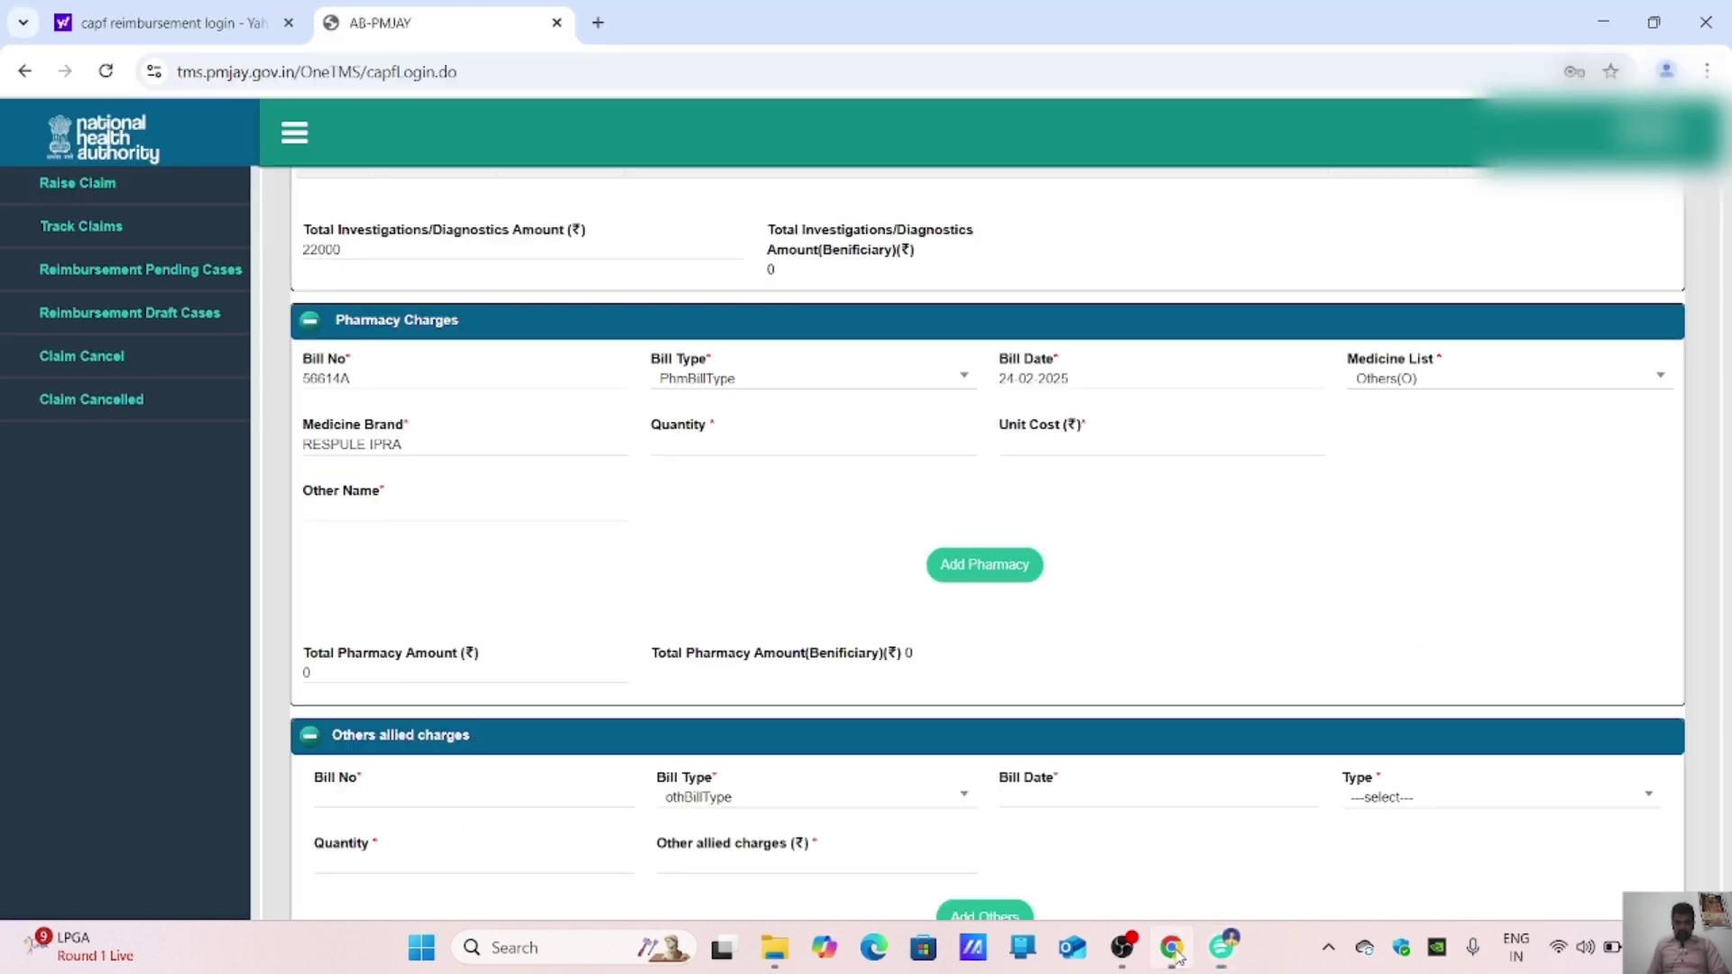
click(1173, 951)
text(SAAN)
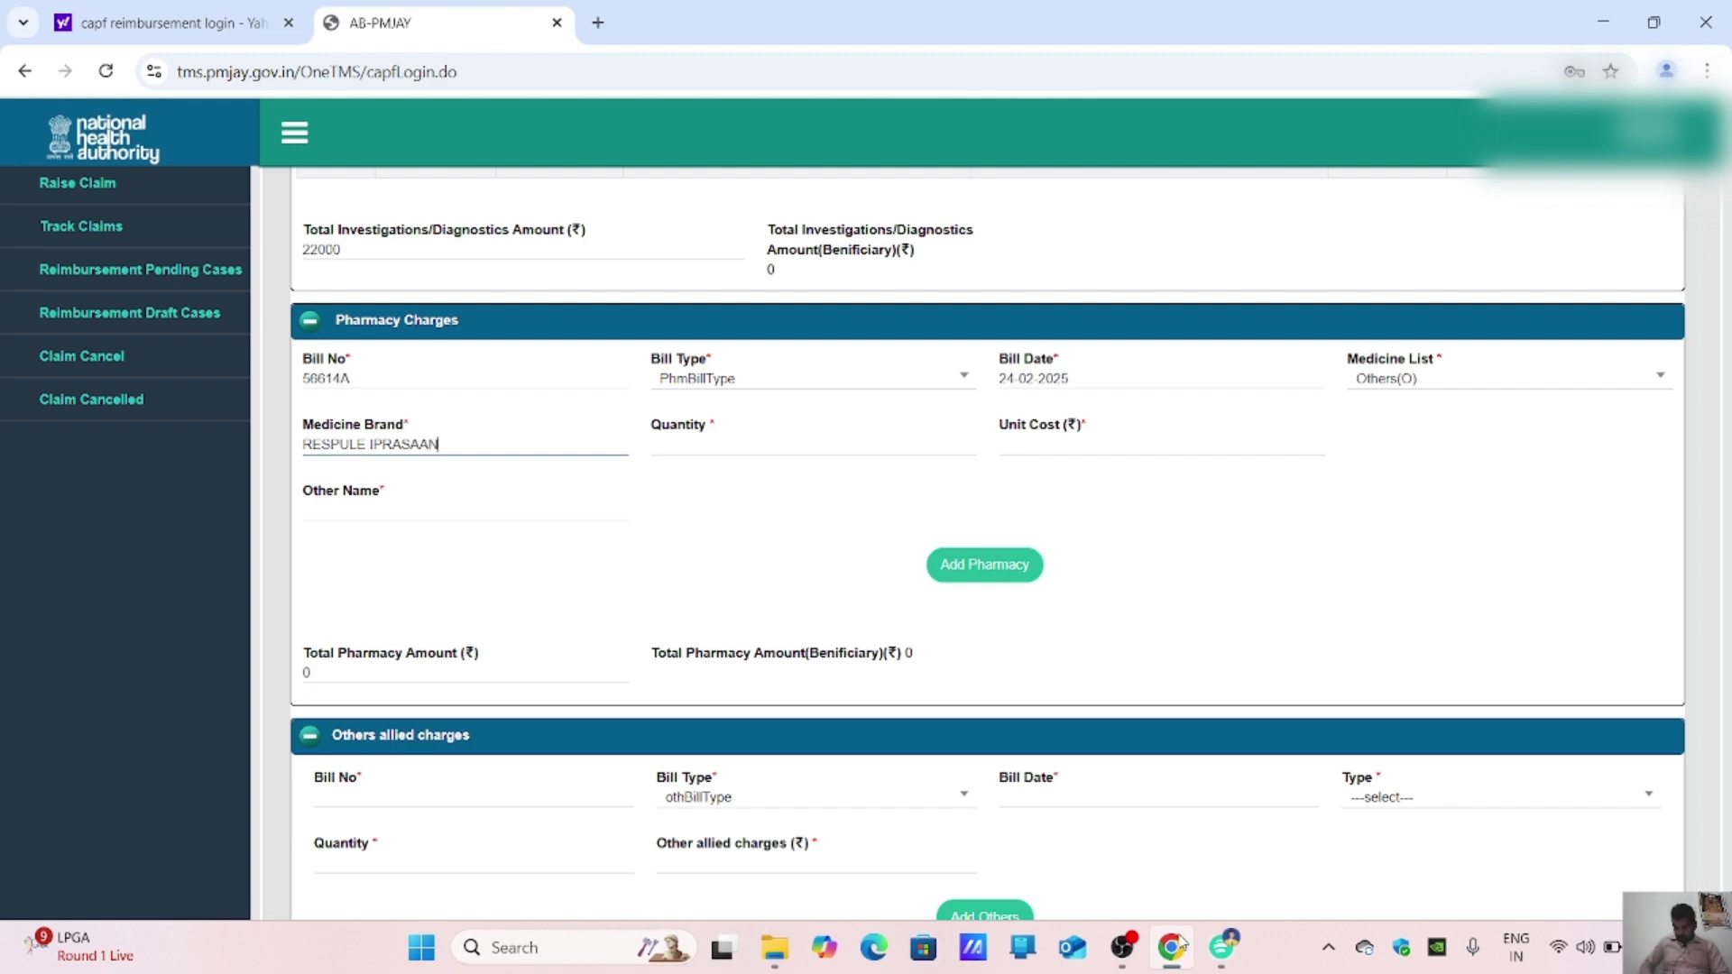
key(shift+Left)
key(shift+Left)
key(shift+Left)
key(shift+Left)
key(shift+Left)
key(shift+Left)
key(shift+Left)
key(shift+Left)
key(shift+Left)
key(shift+Left)
key(shift+Left)
key(shift+Left)
key(shift+Left)
key(shift+Left)
key(shift+Left)
key(ctrl+c)
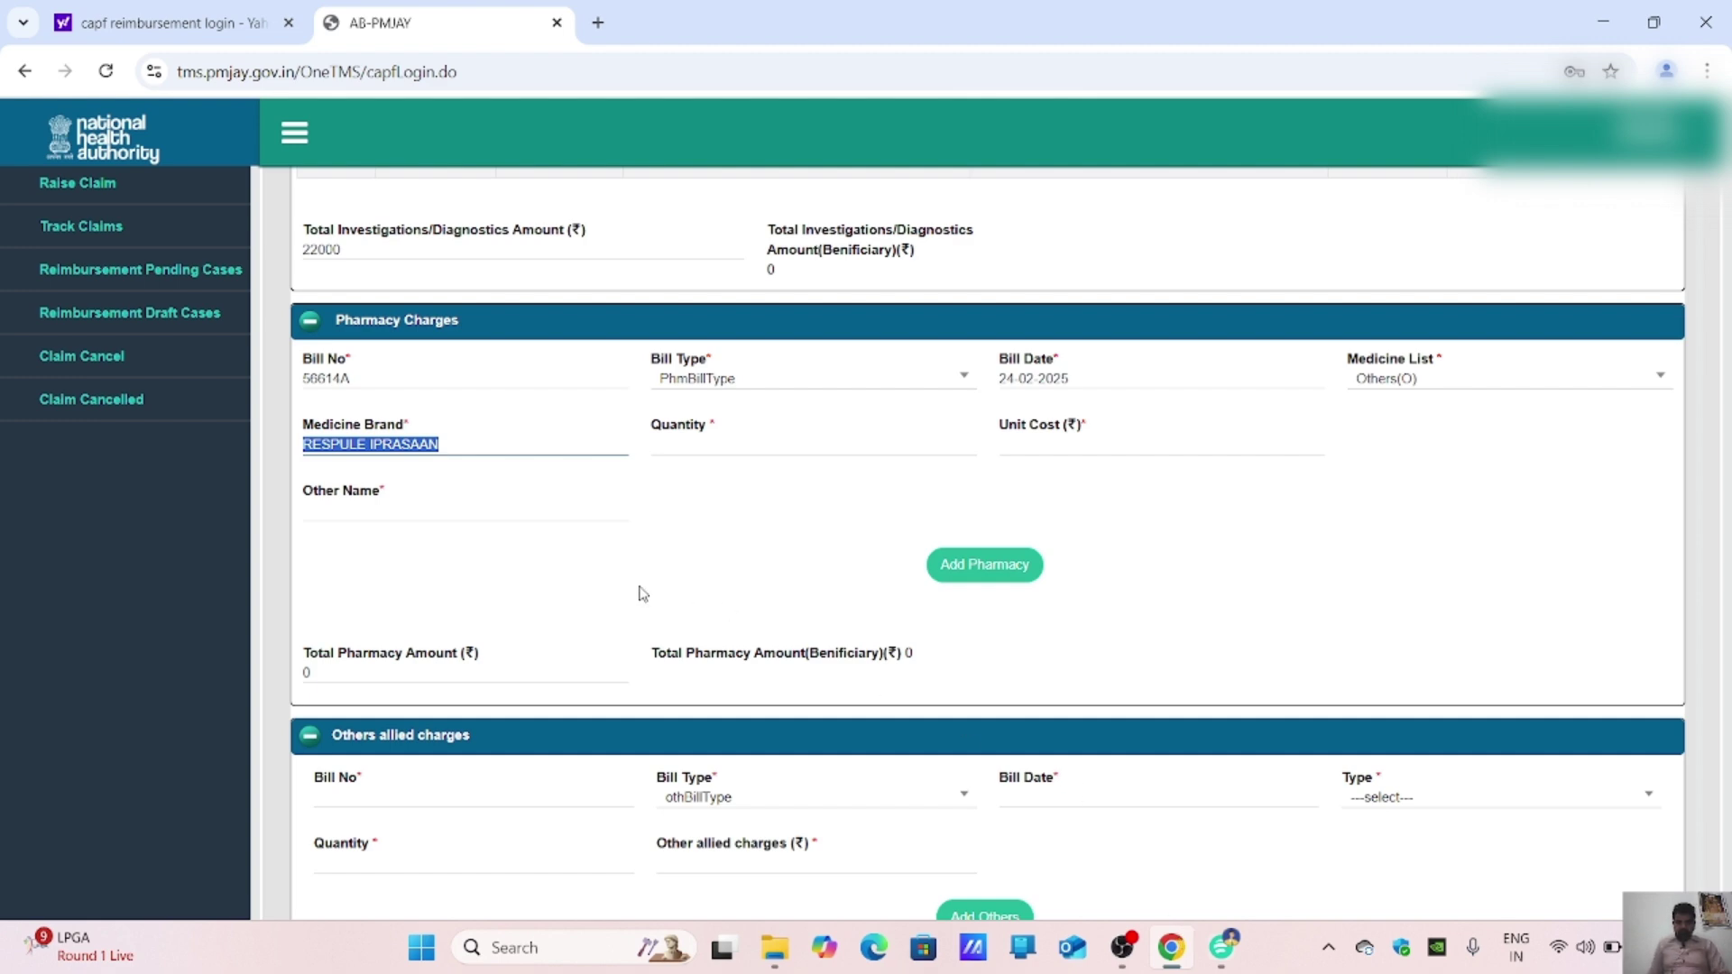
click(418, 512)
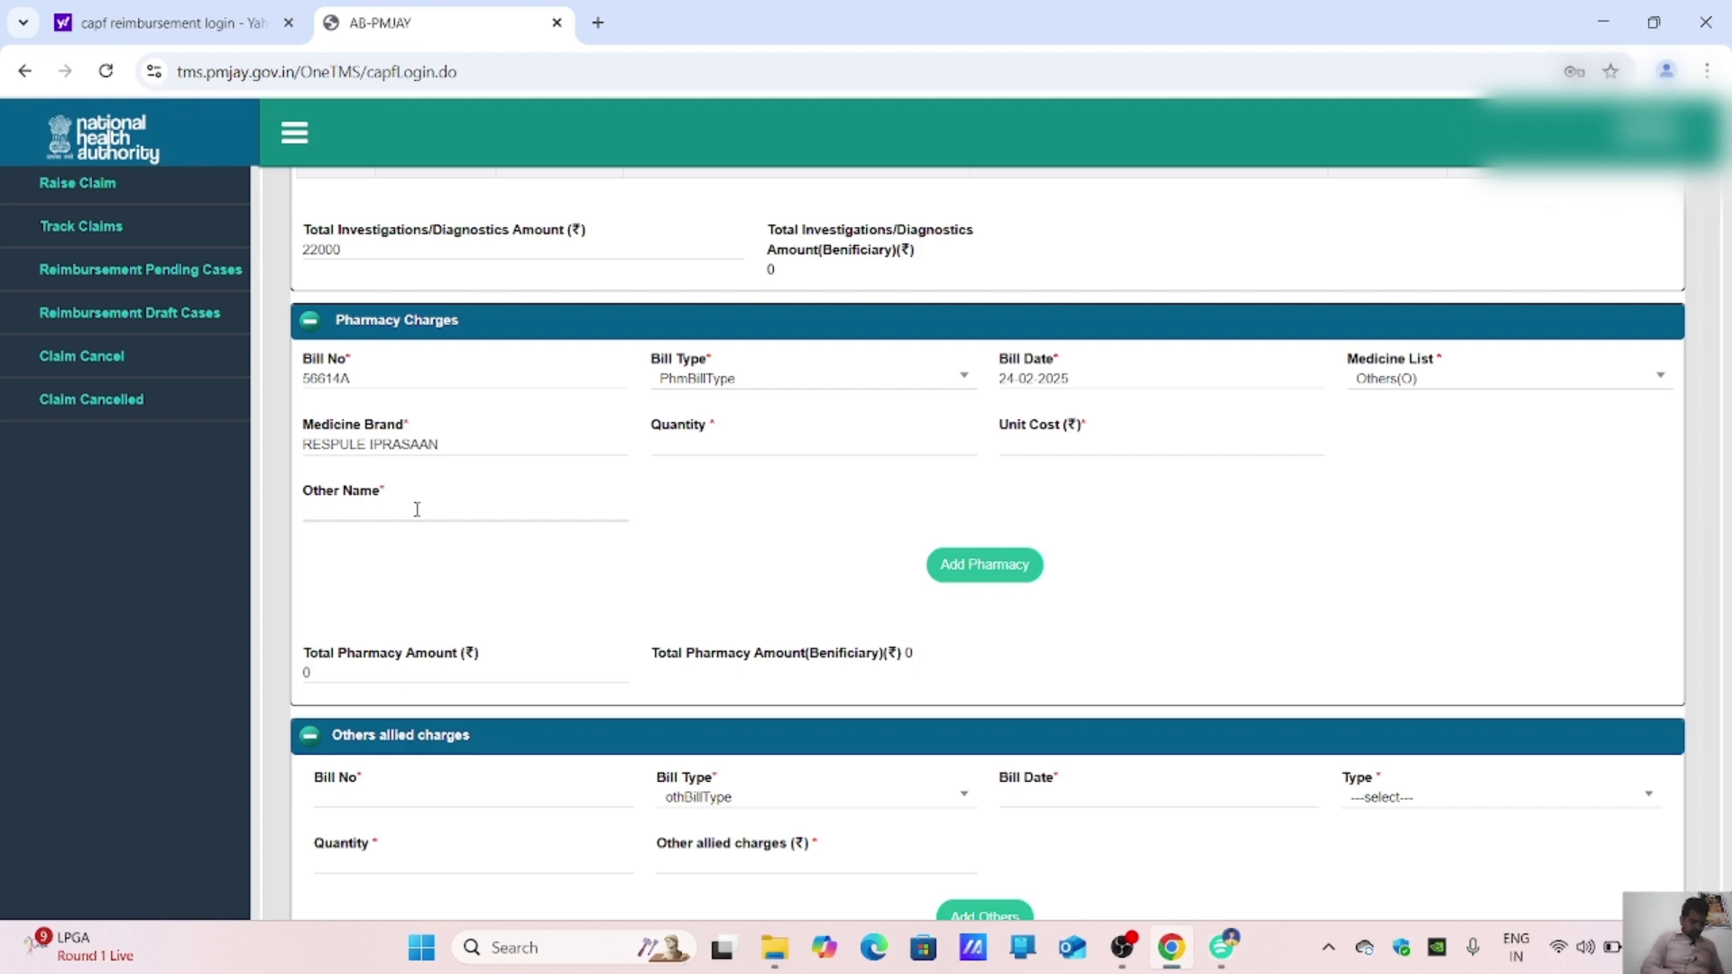
key(ctrl+v)
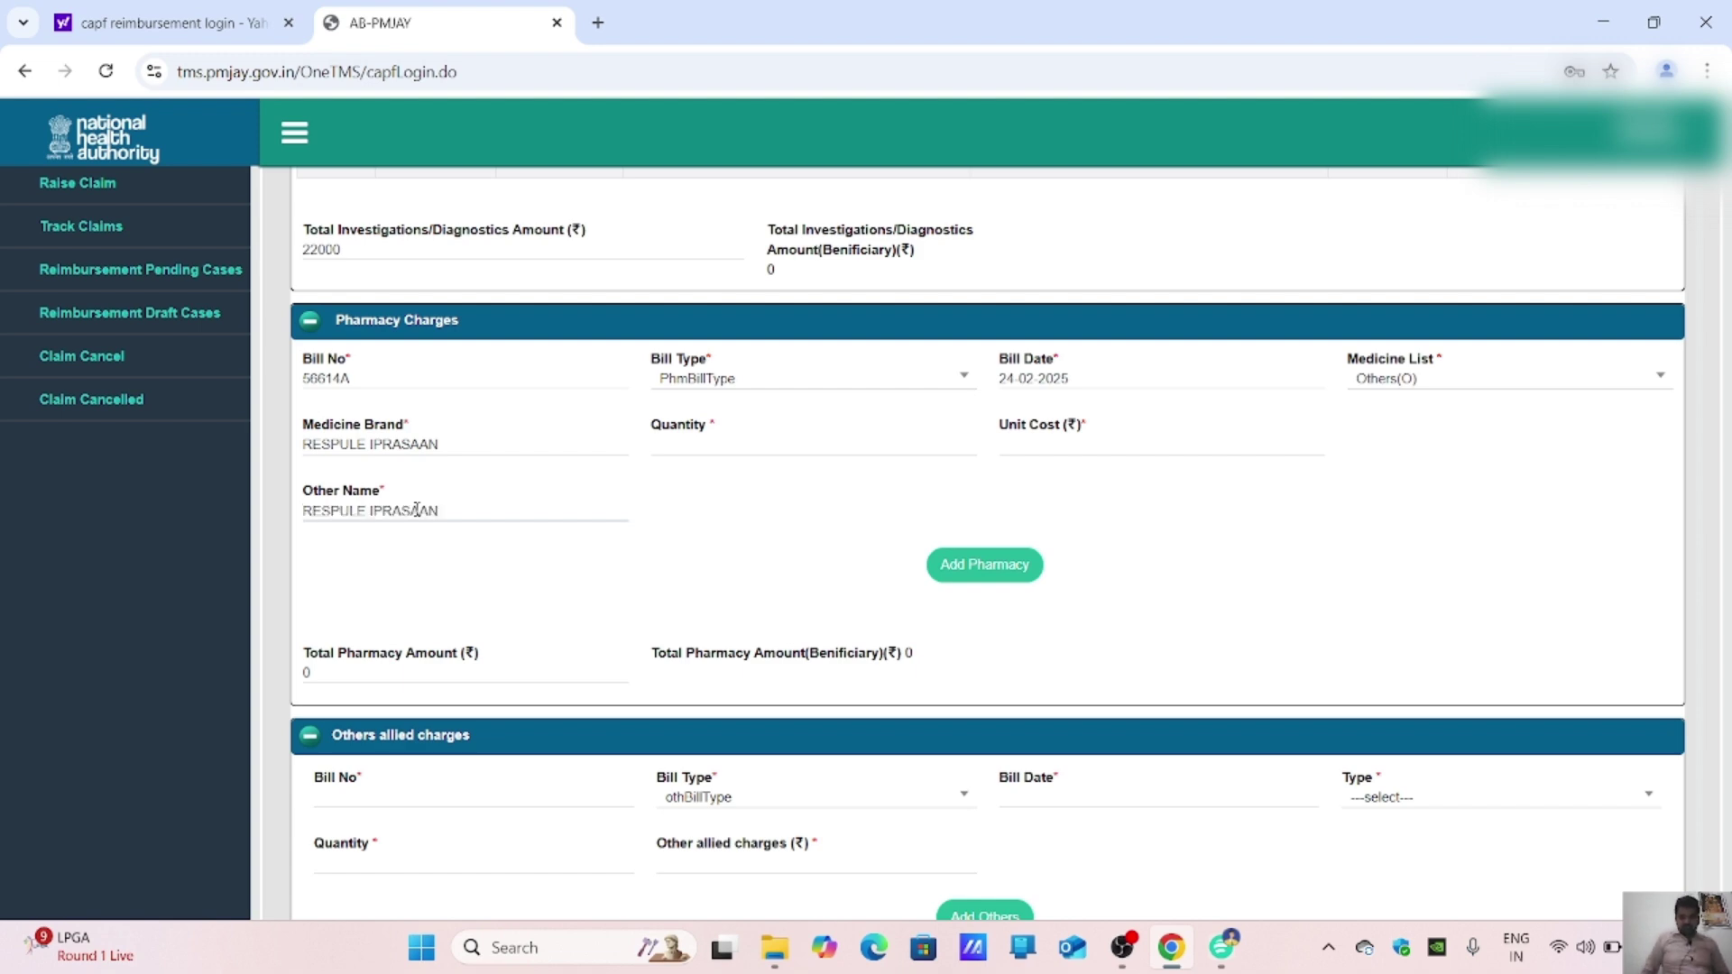
Step: Add the respule line with quantity 10 at unit cost ₹22, totalling ₹220
click(1215, 965)
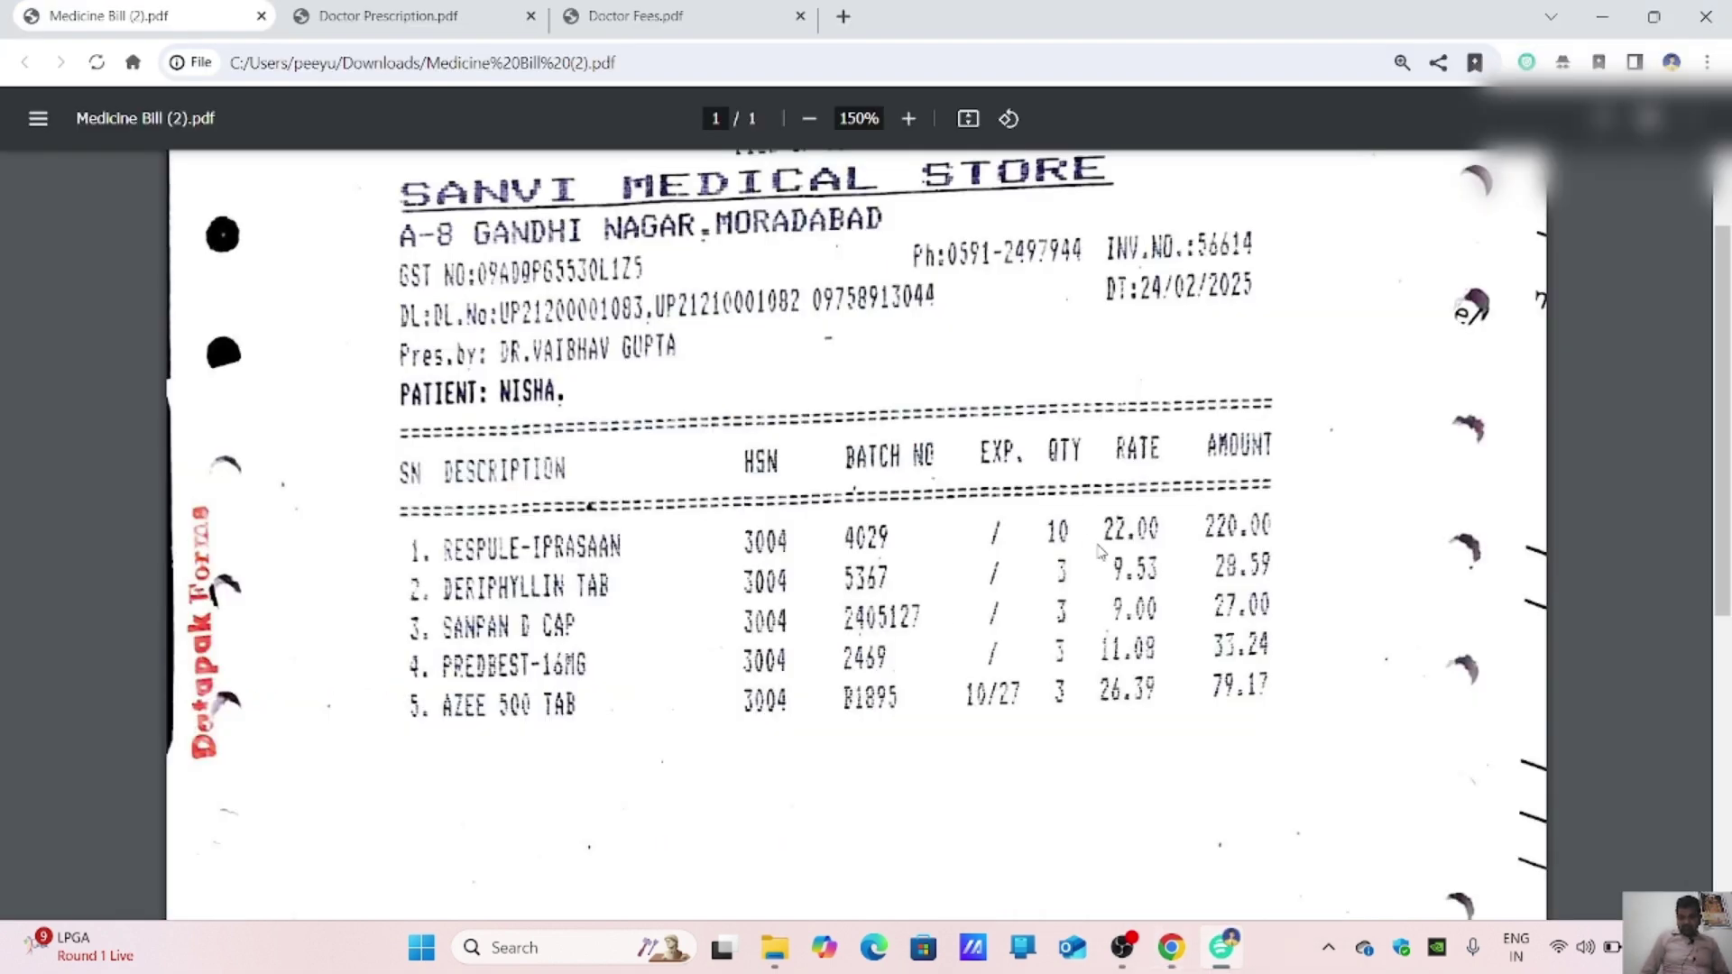
click(1170, 949)
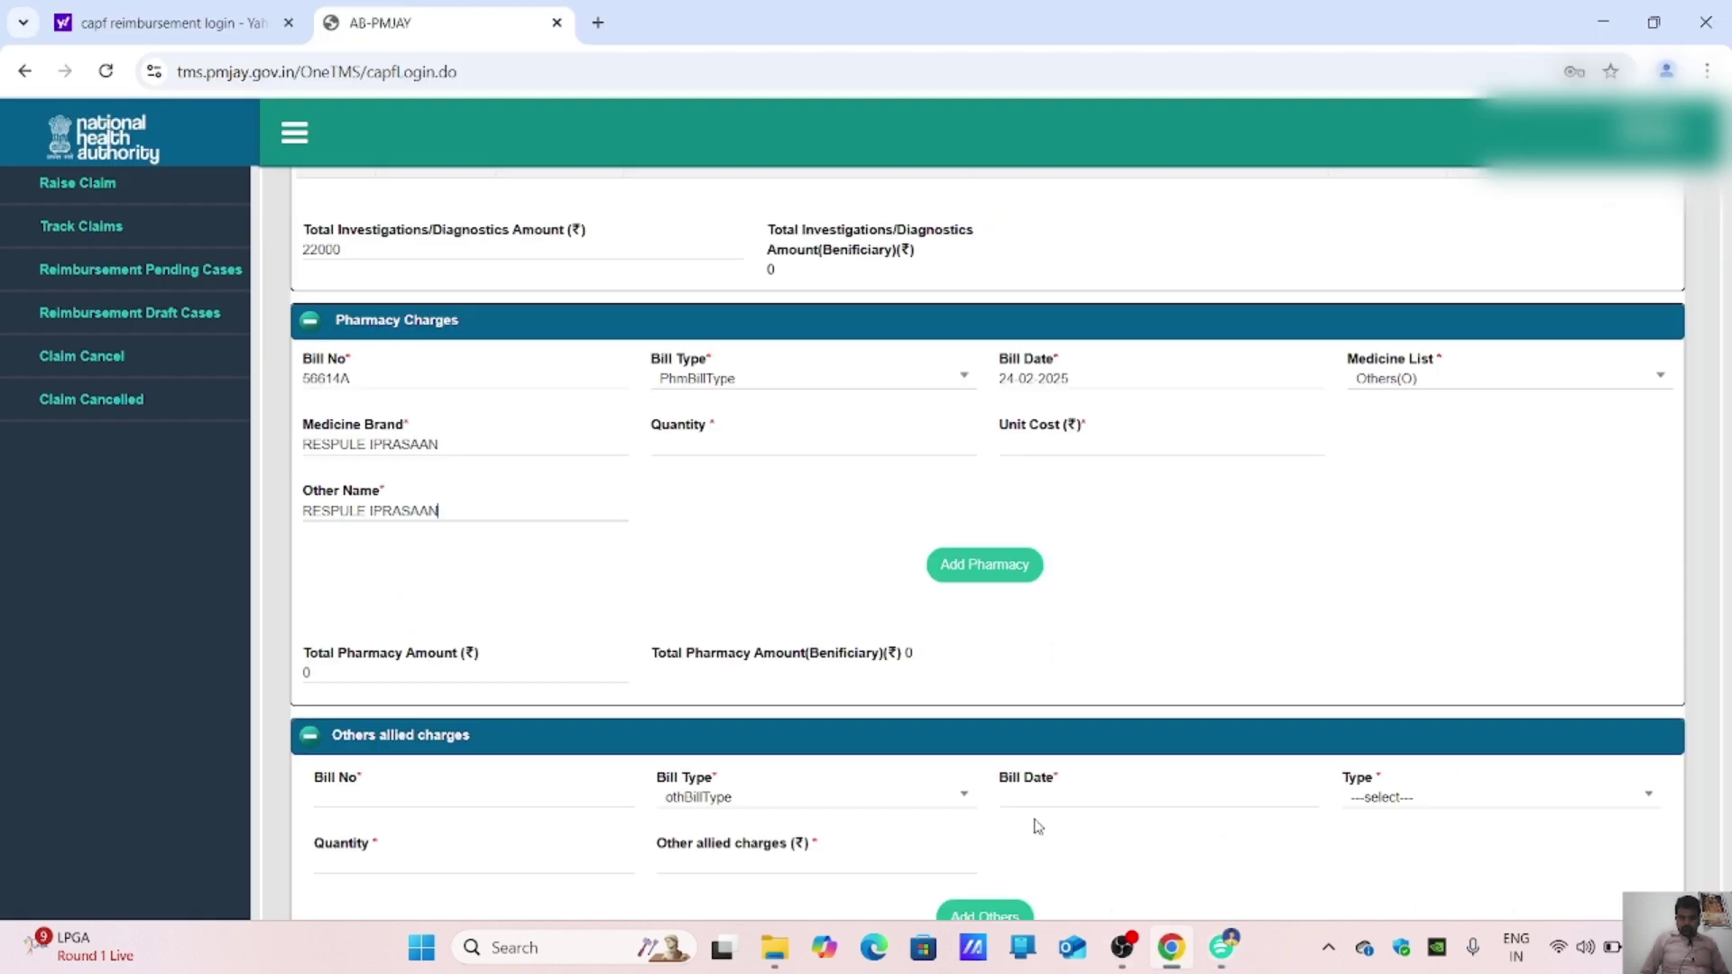
click(677, 448)
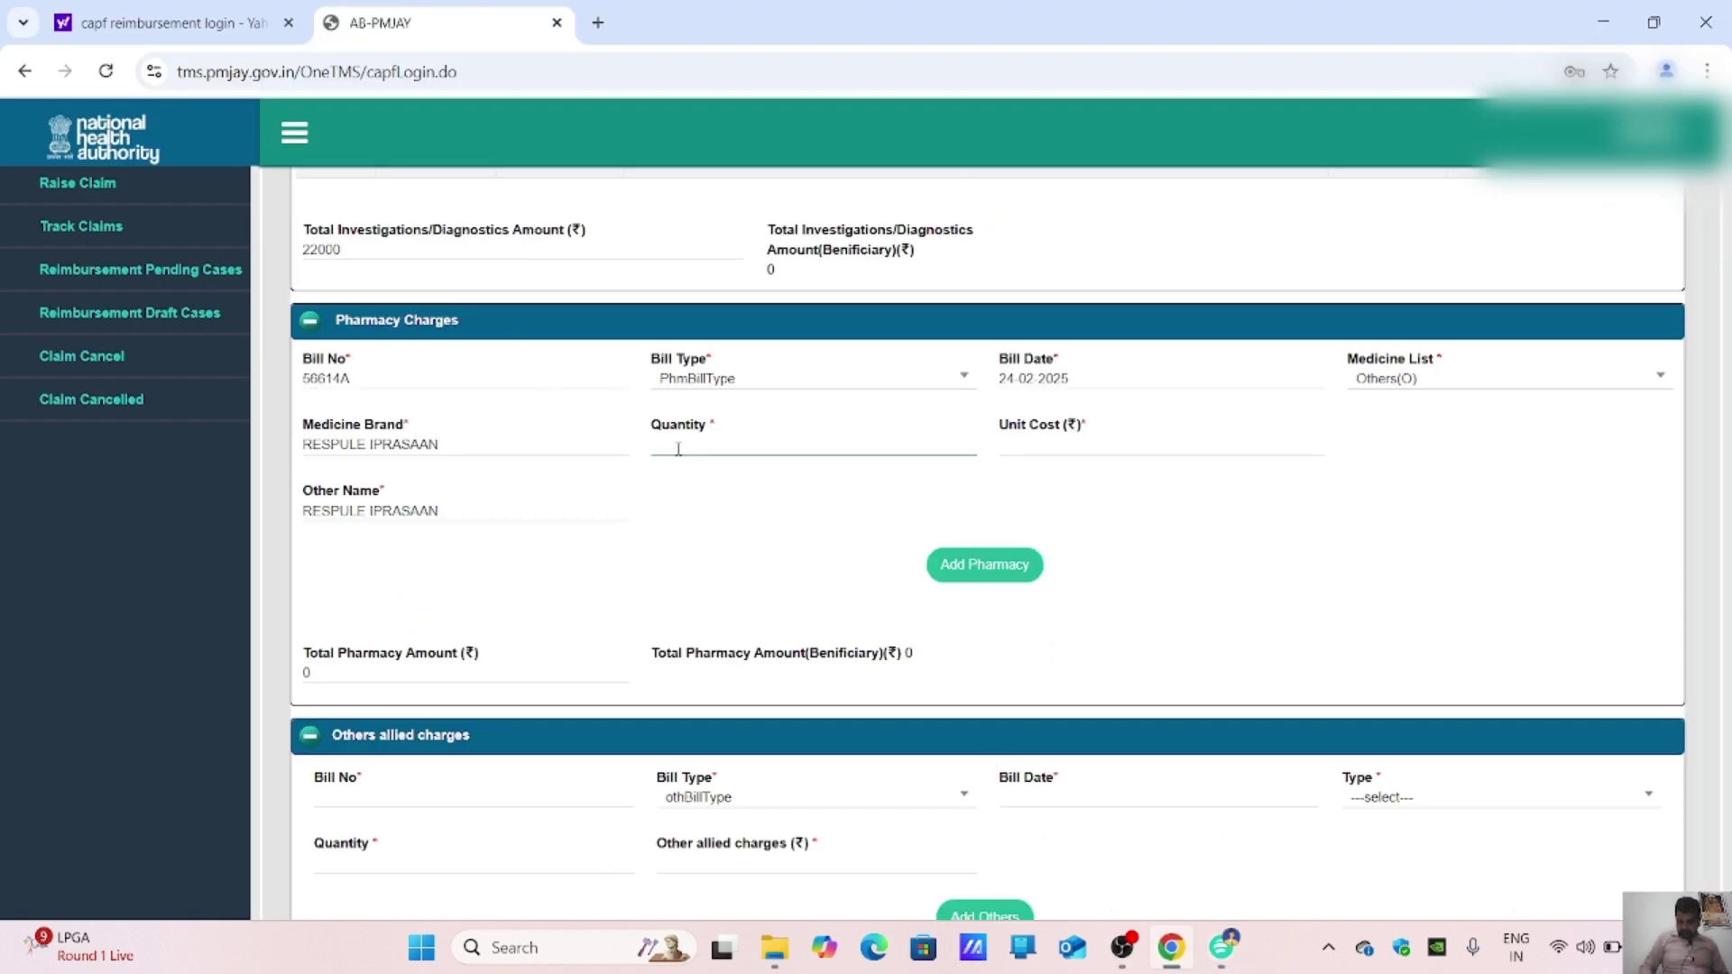
click(1032, 446)
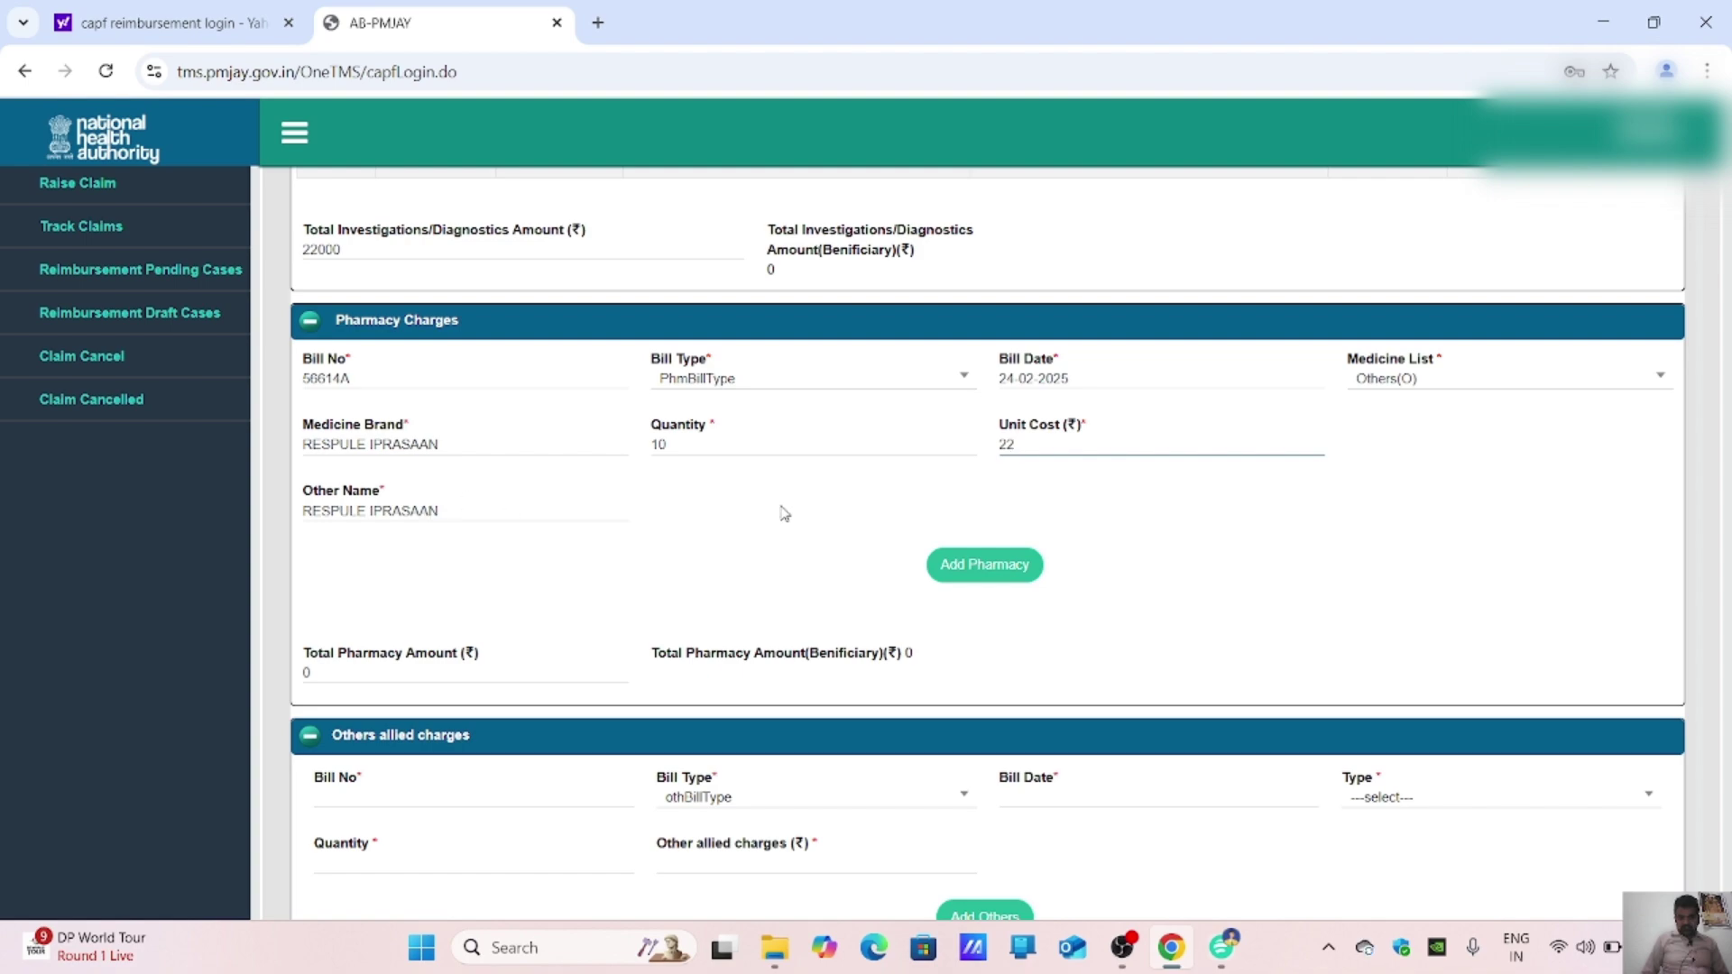
click(1029, 577)
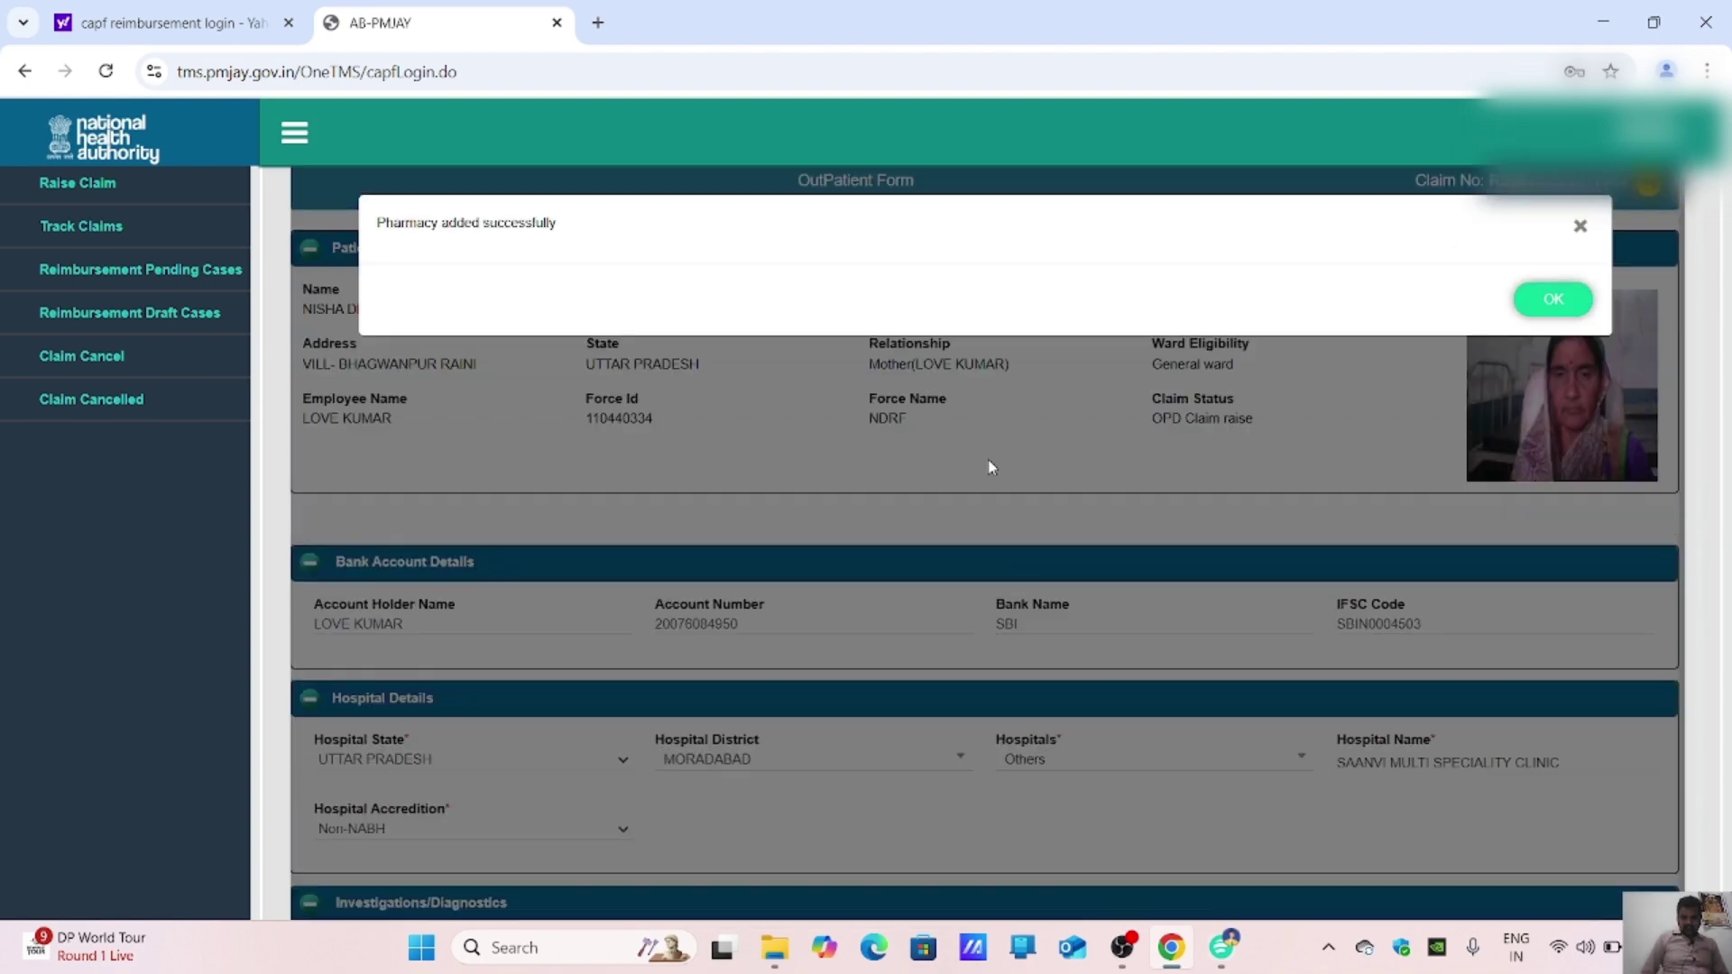
click(1536, 303)
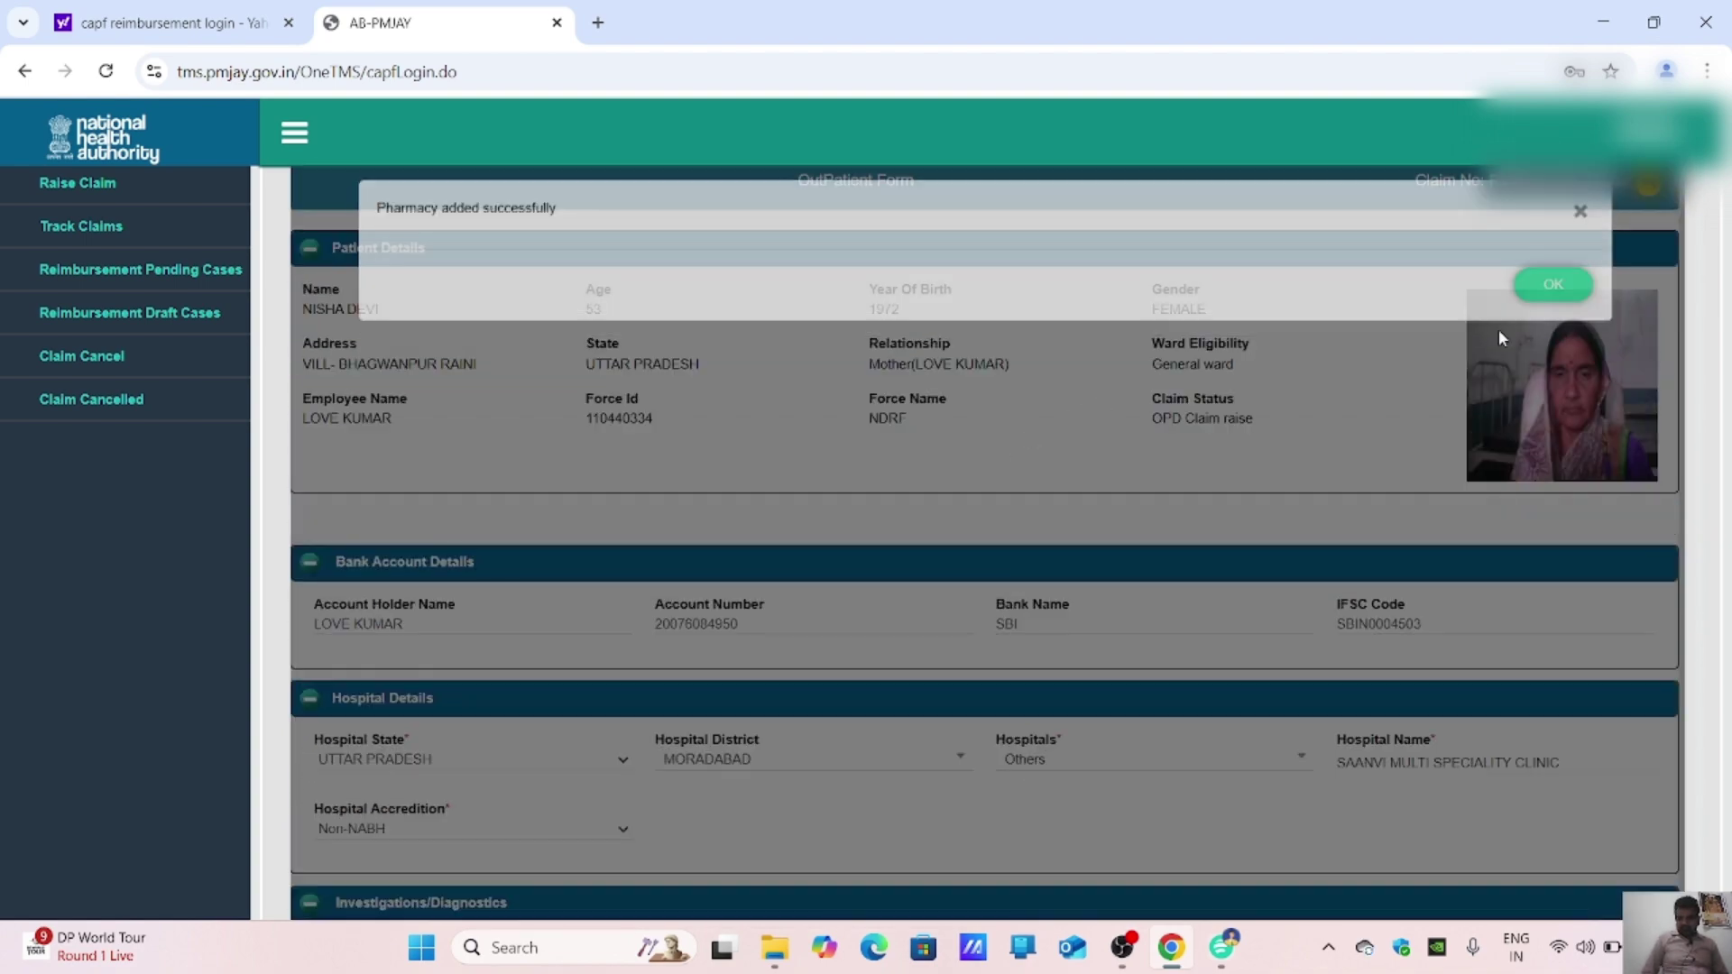
scroll(794, 738, down, 1)
scroll(794, 738, down, 10)
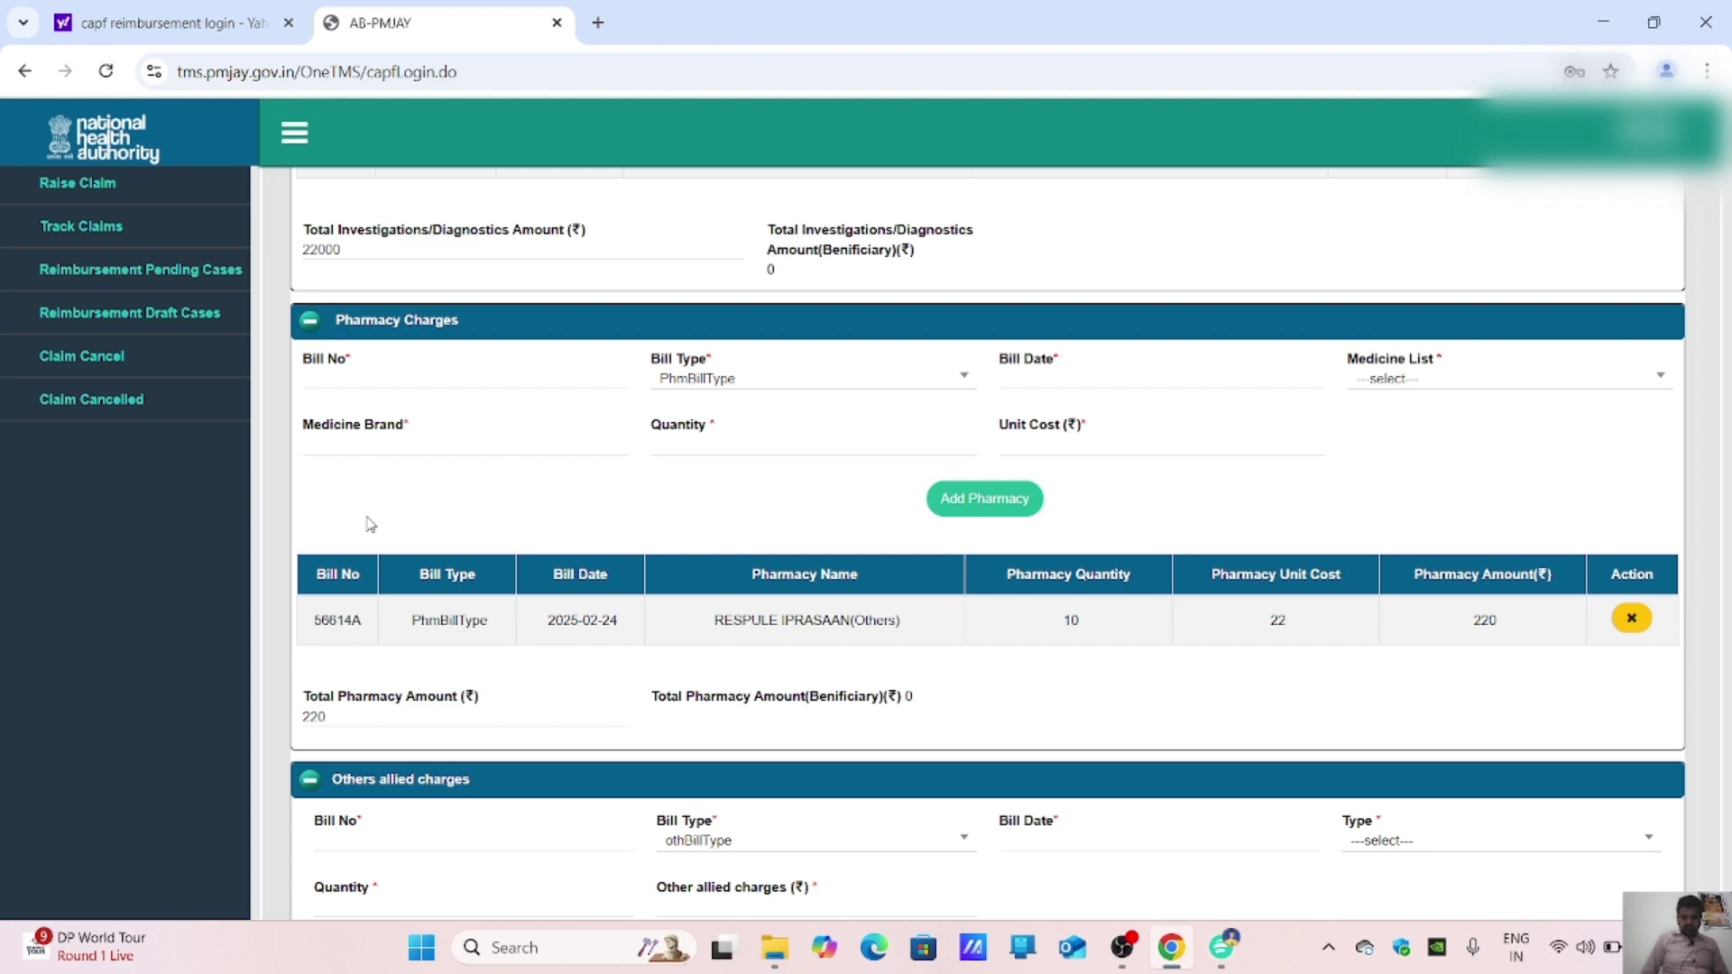
click(375, 378)
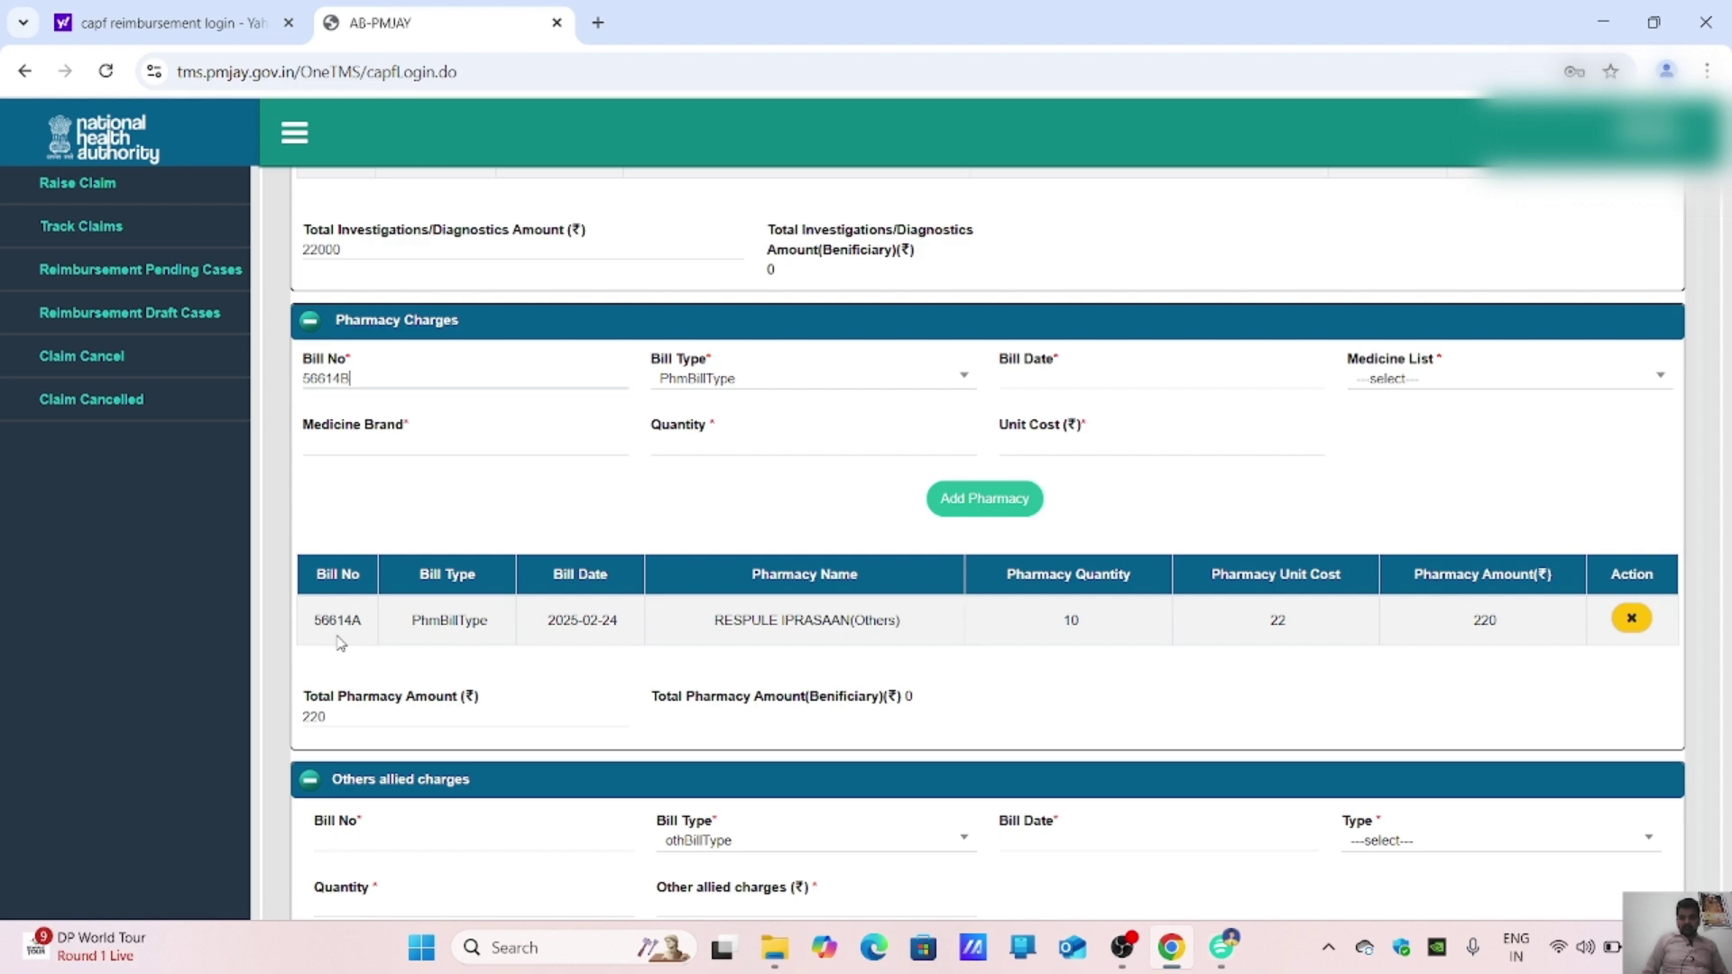
Step: Enter Bill No 56614B with bill date 24-02-2025
click(1019, 377)
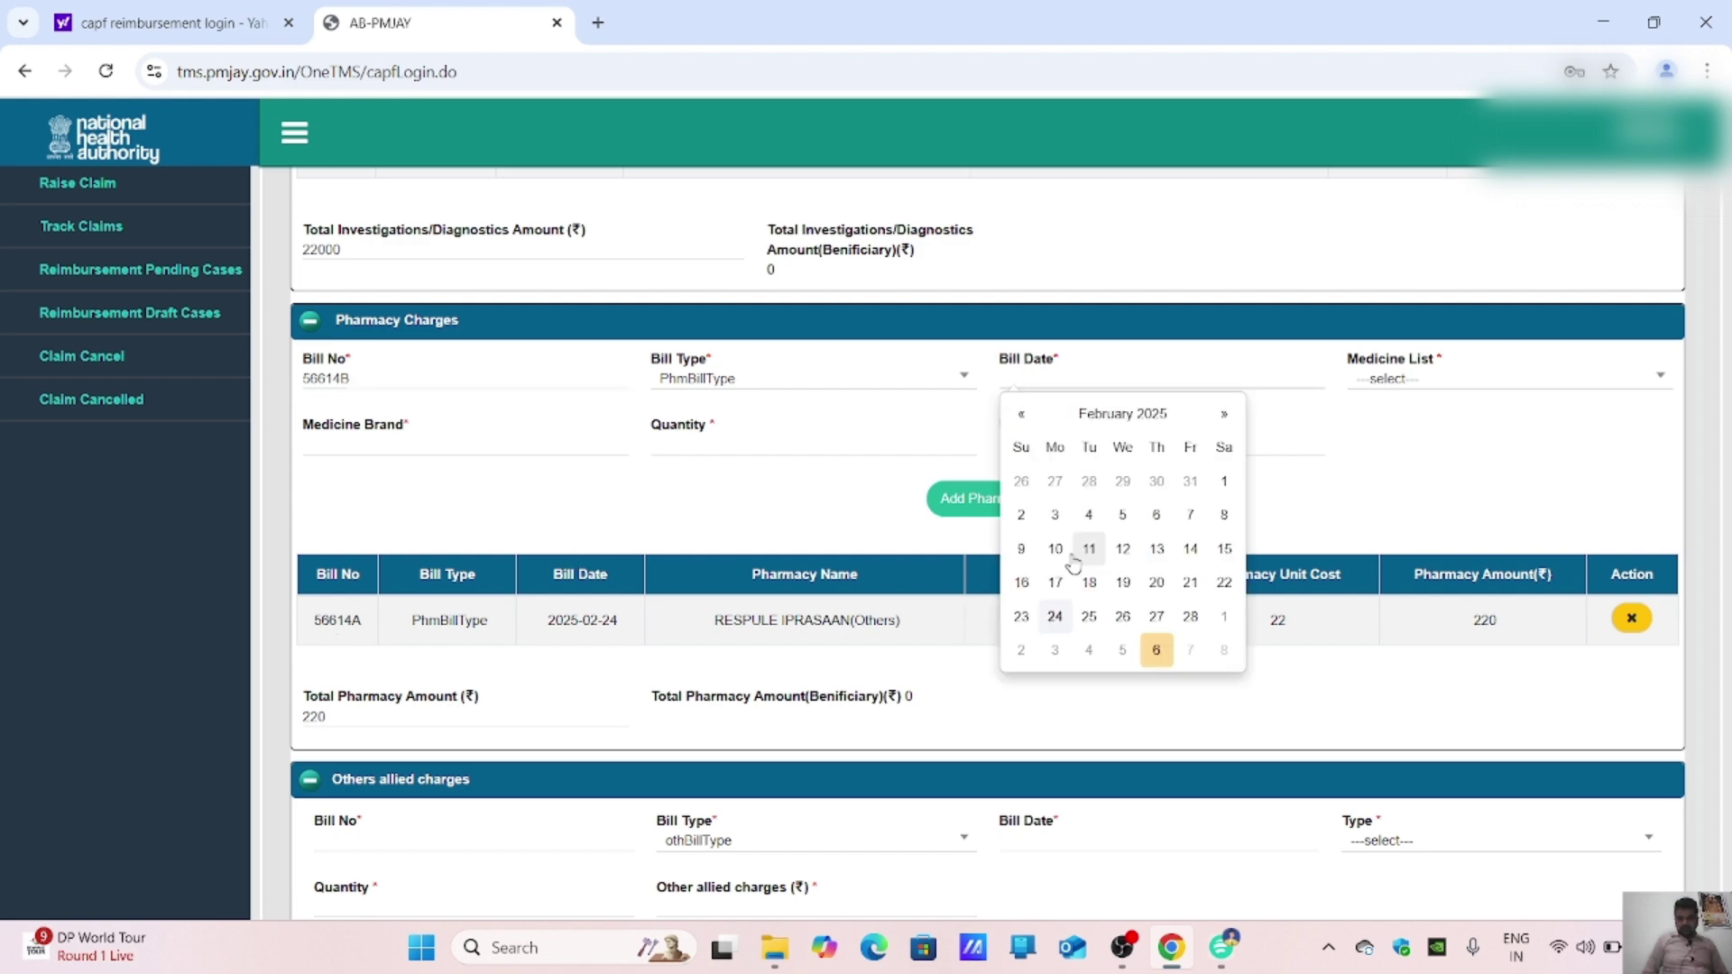
click(1055, 617)
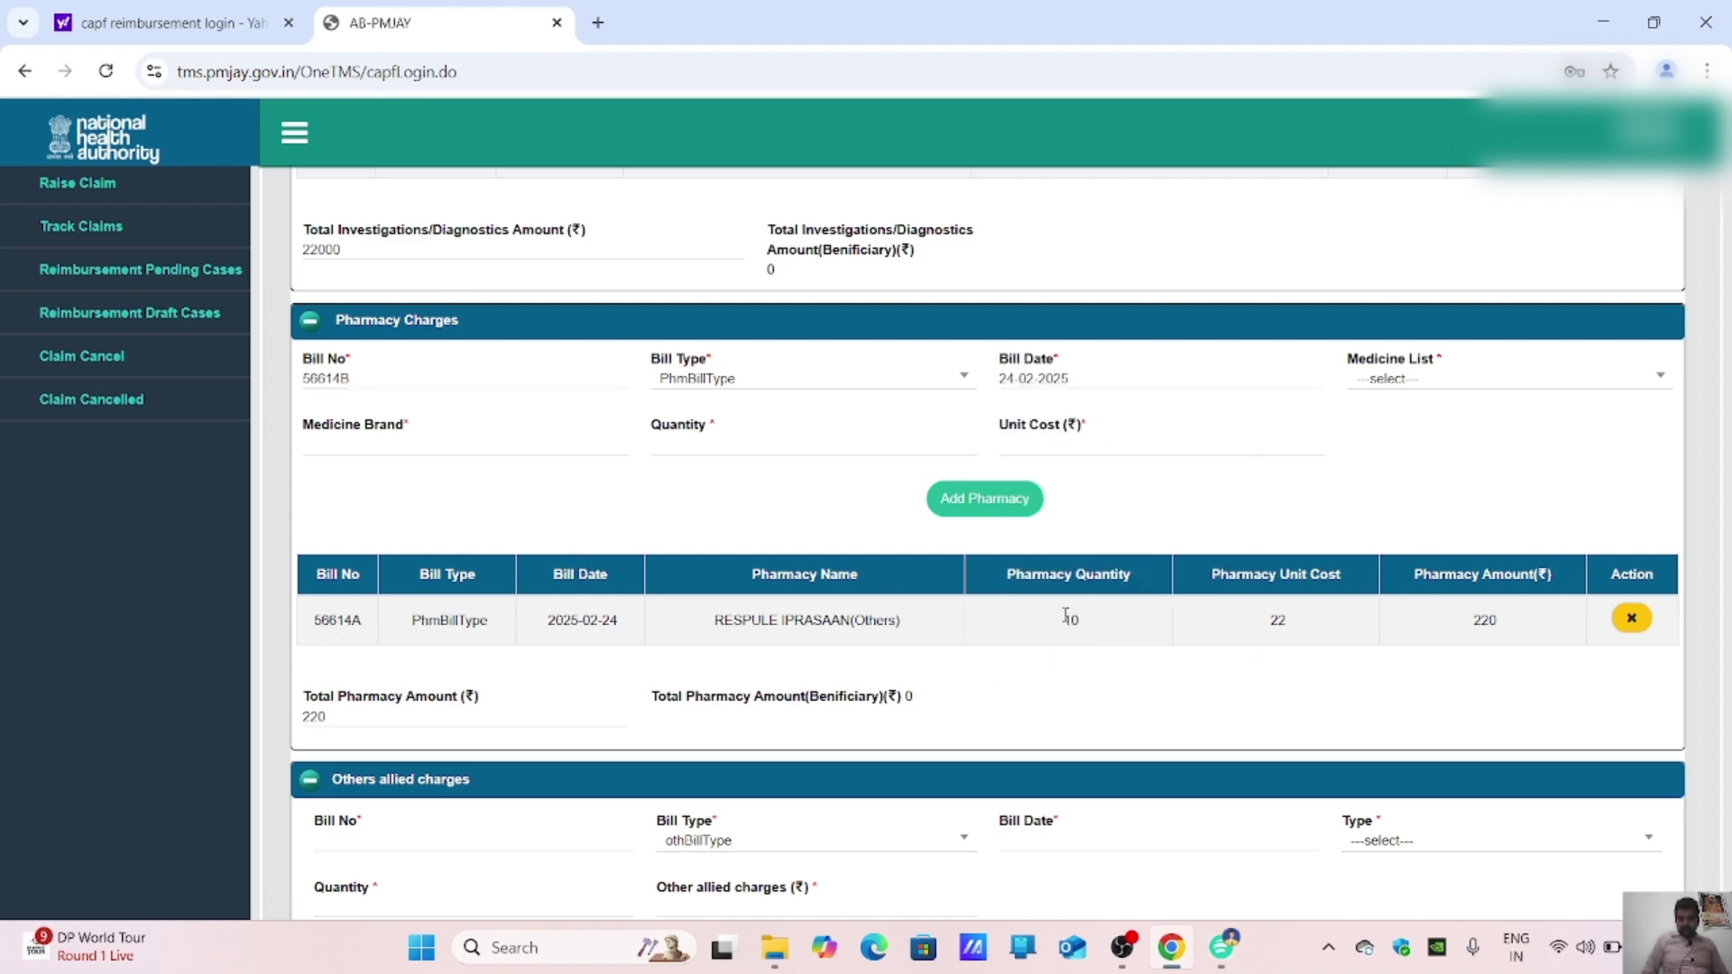
Step: Search the Medicine List for 'DERI', then clear the search when nothing matches
click(1421, 382)
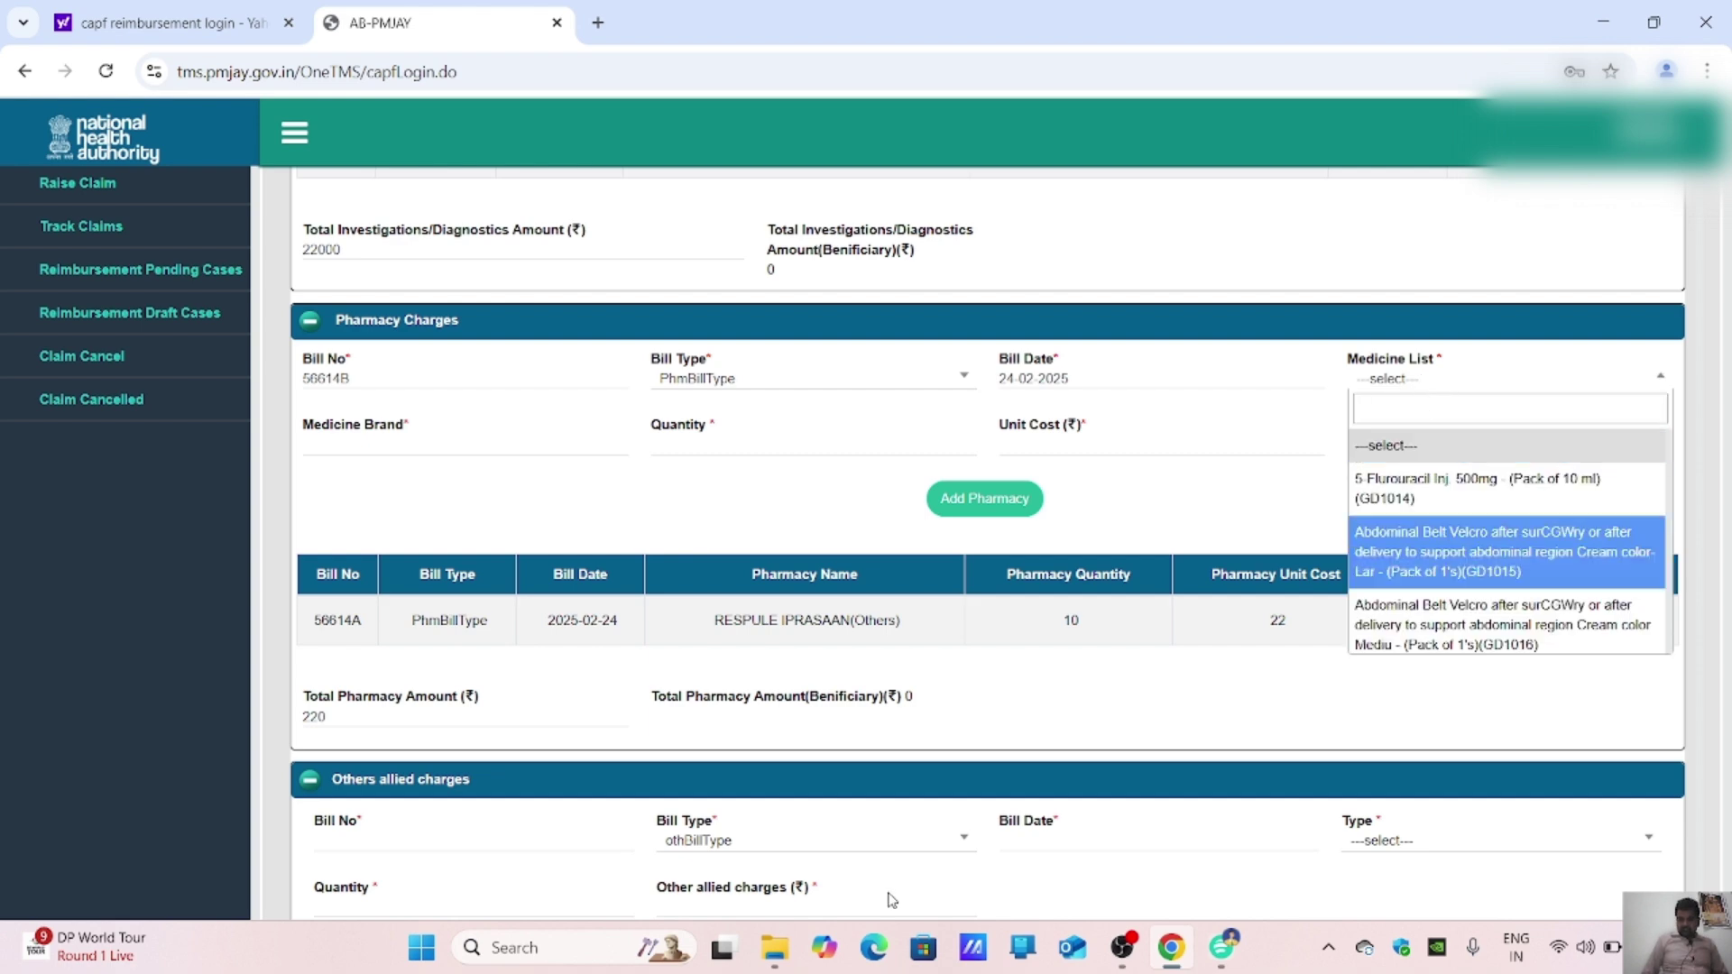
click(1221, 949)
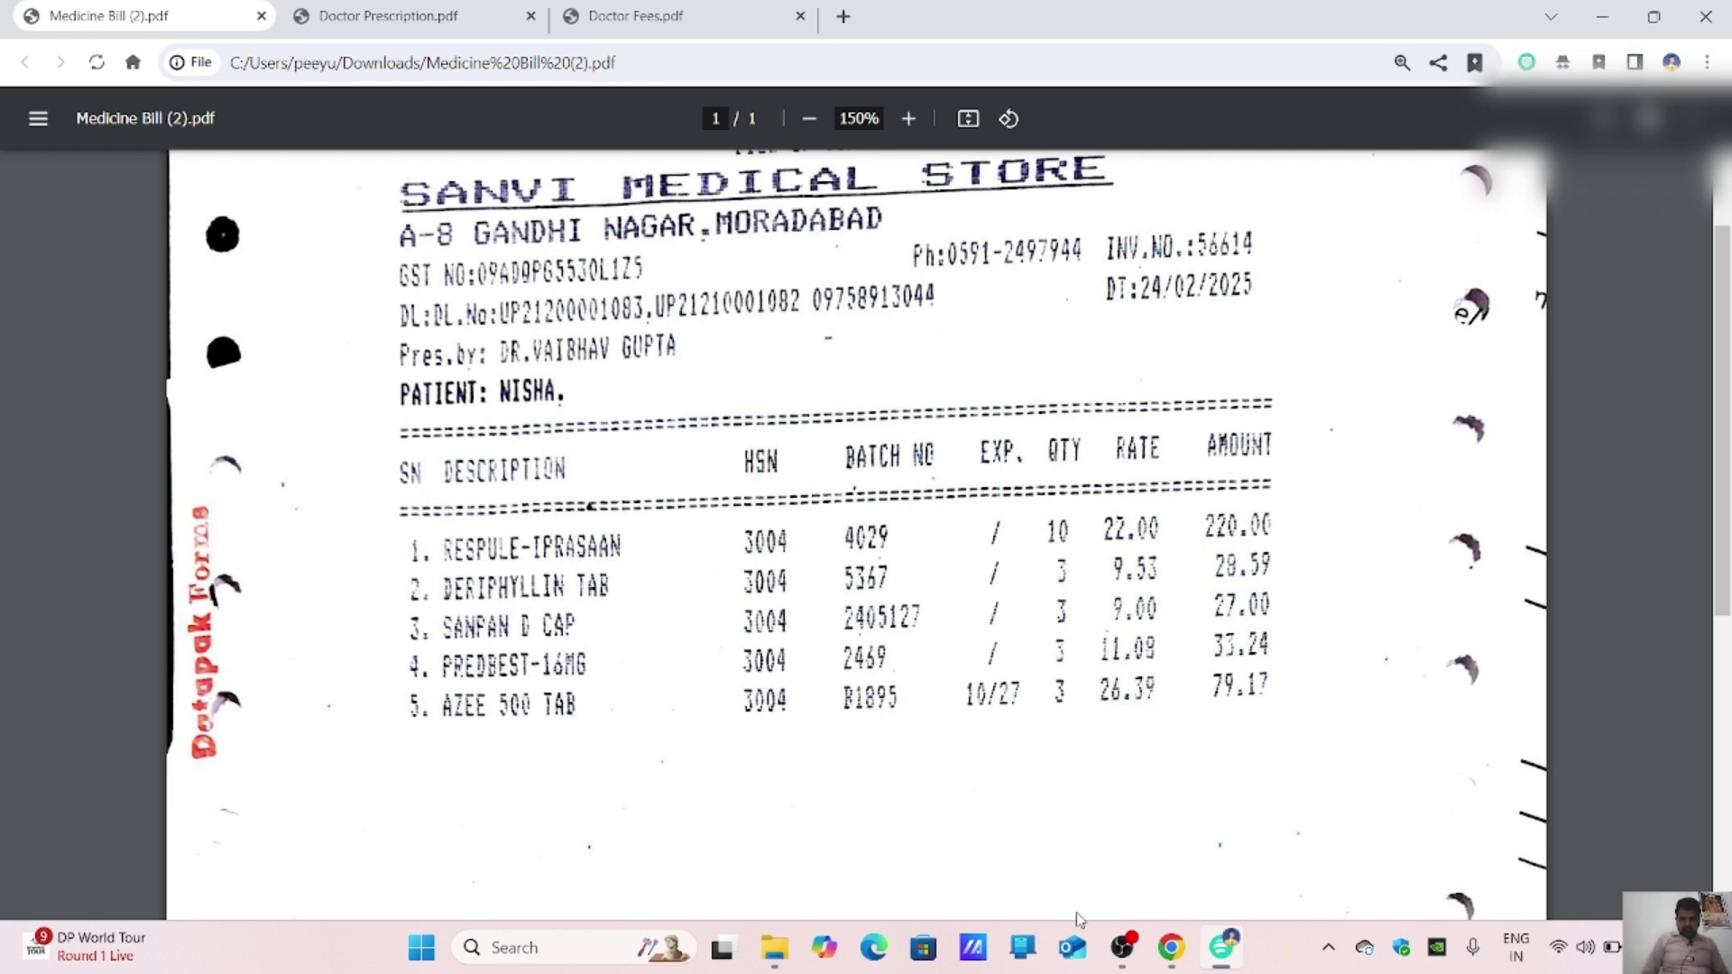
click(1178, 948)
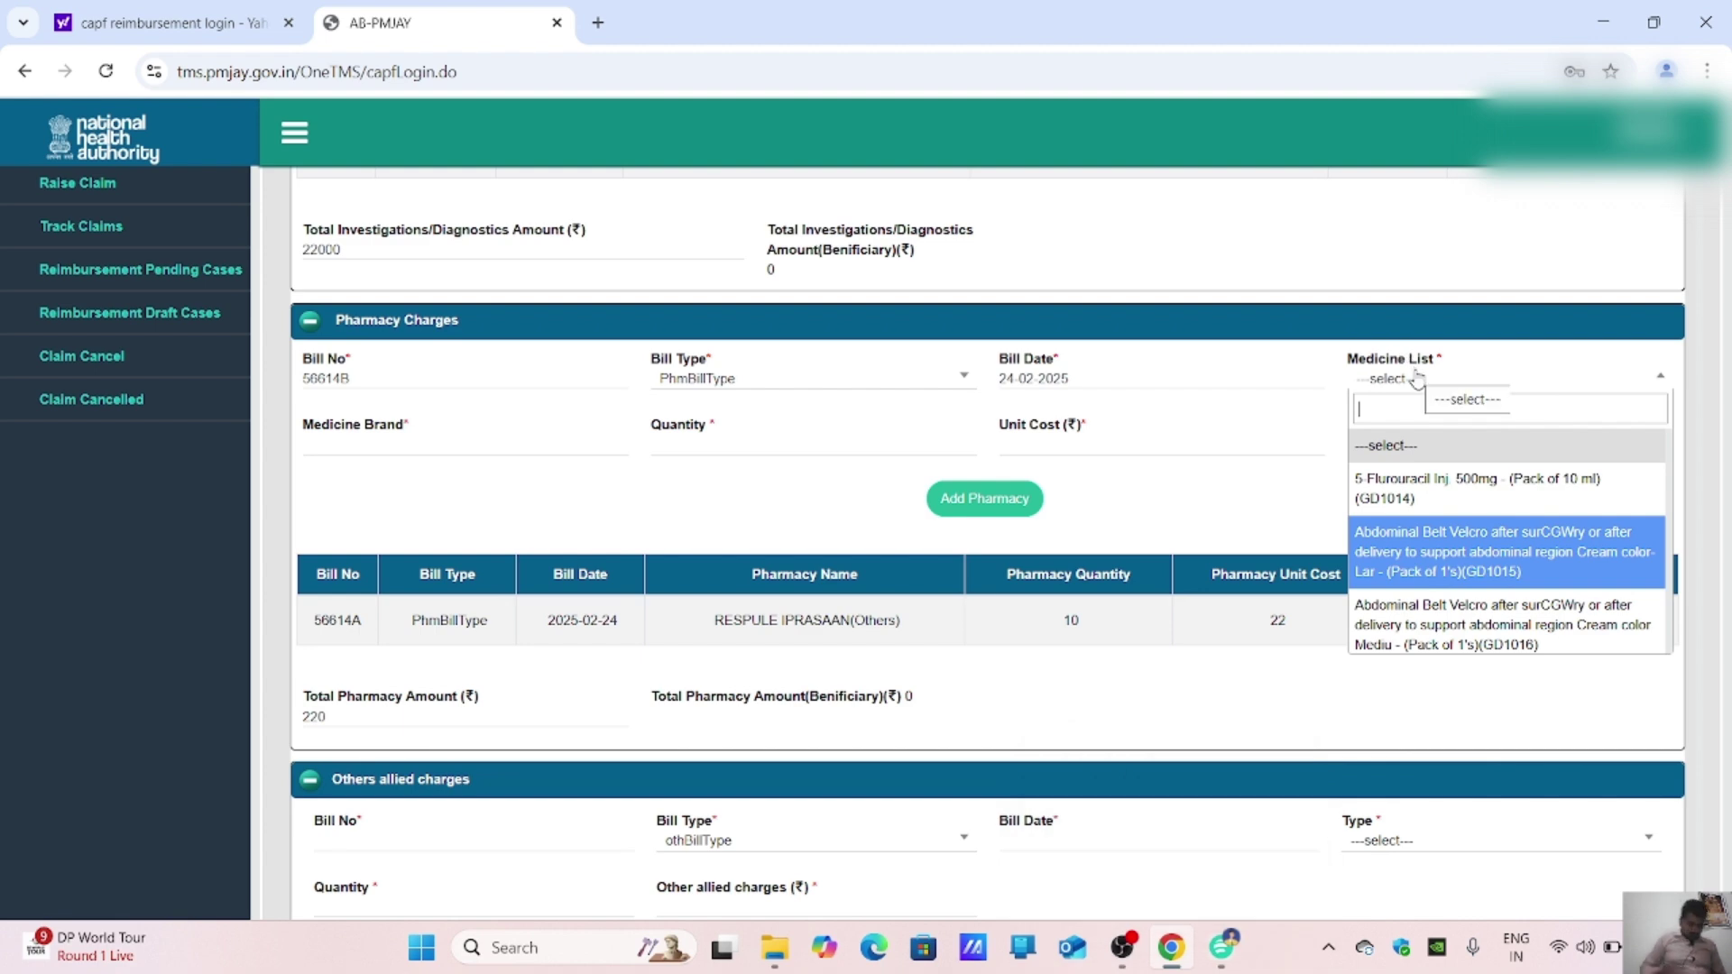
text(DERI)
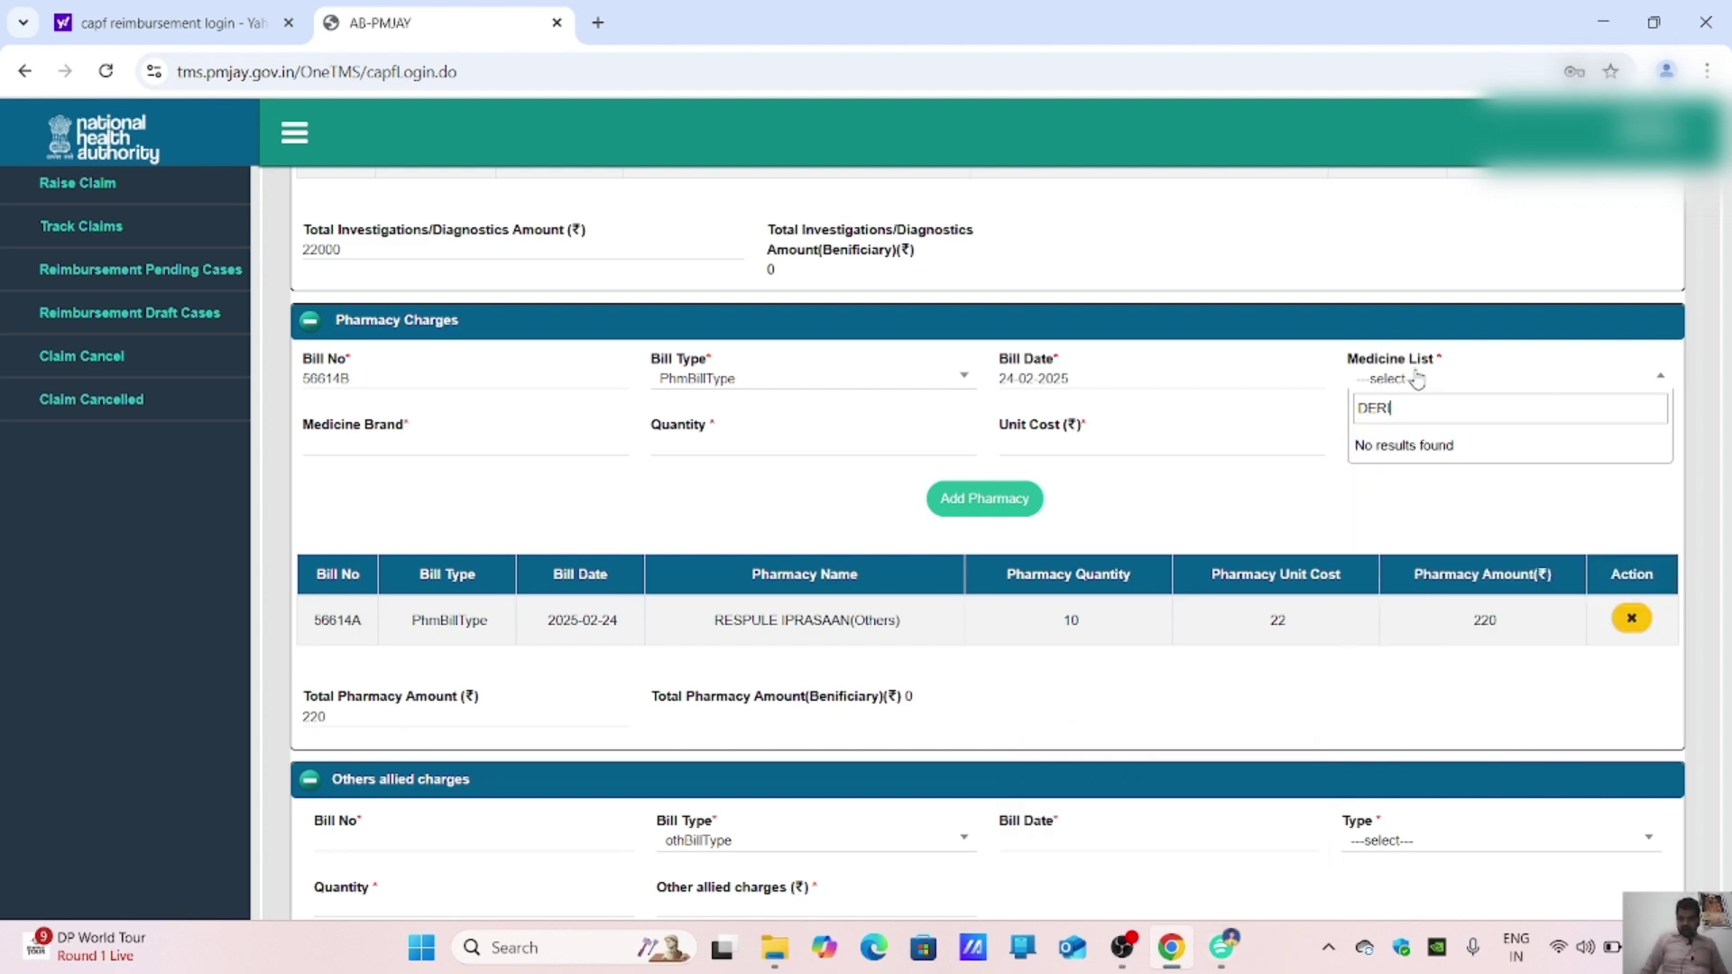
click(1225, 954)
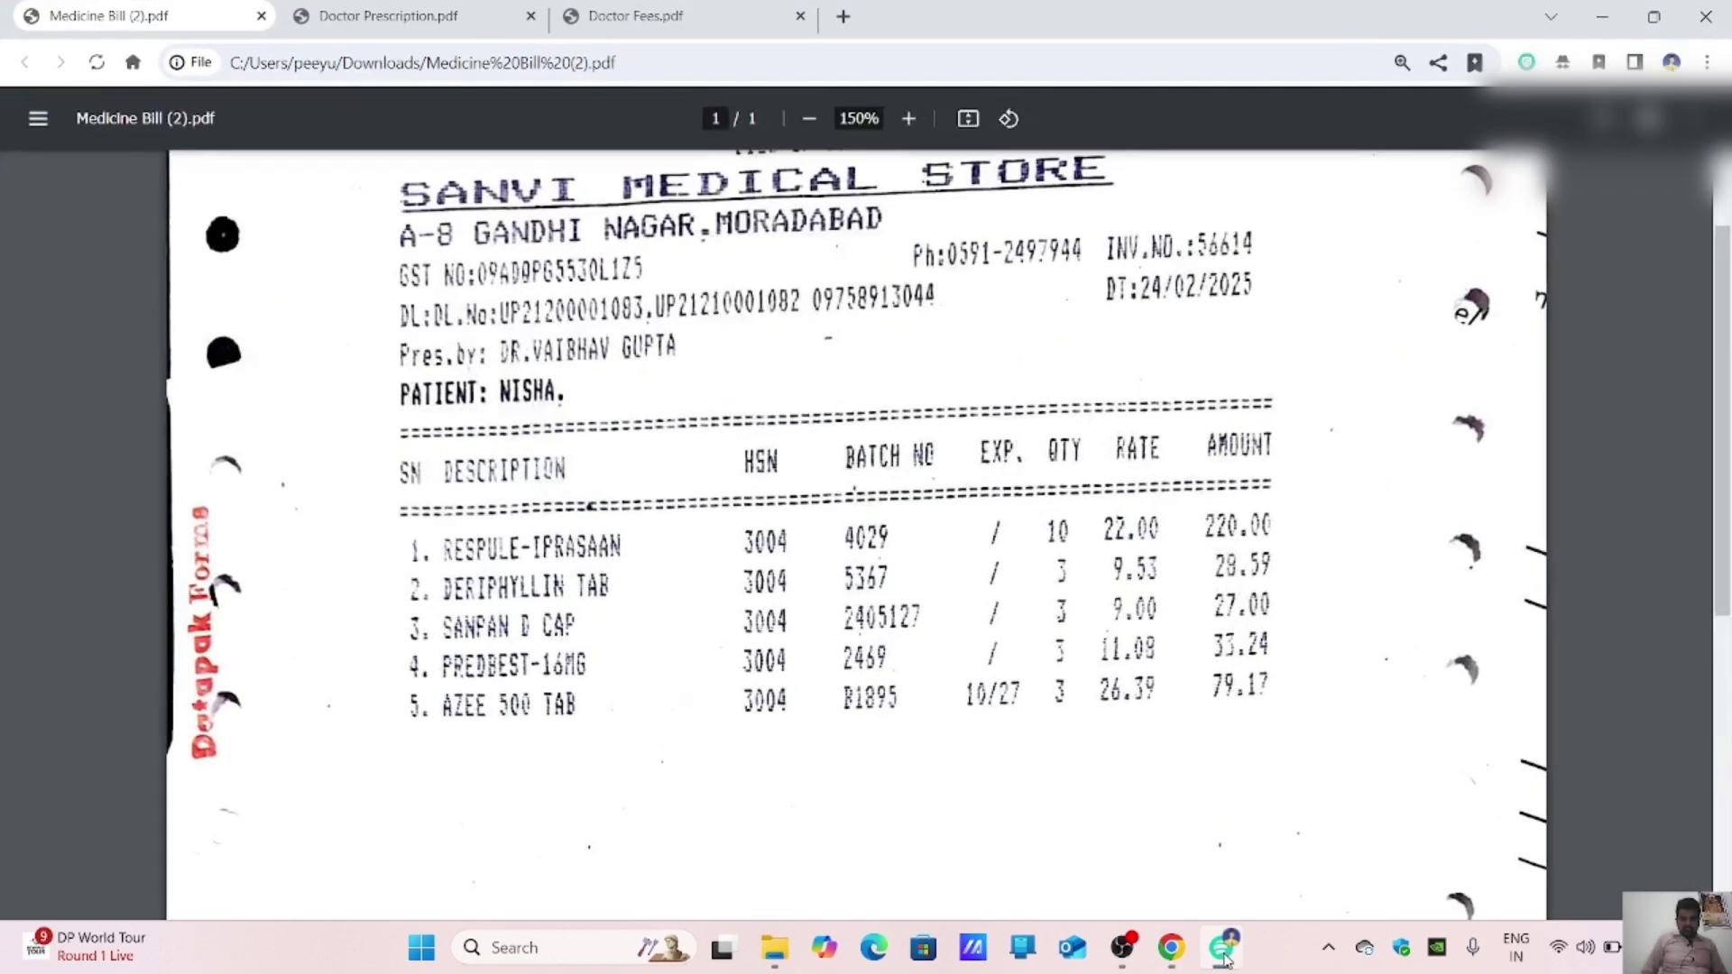
click(1170, 947)
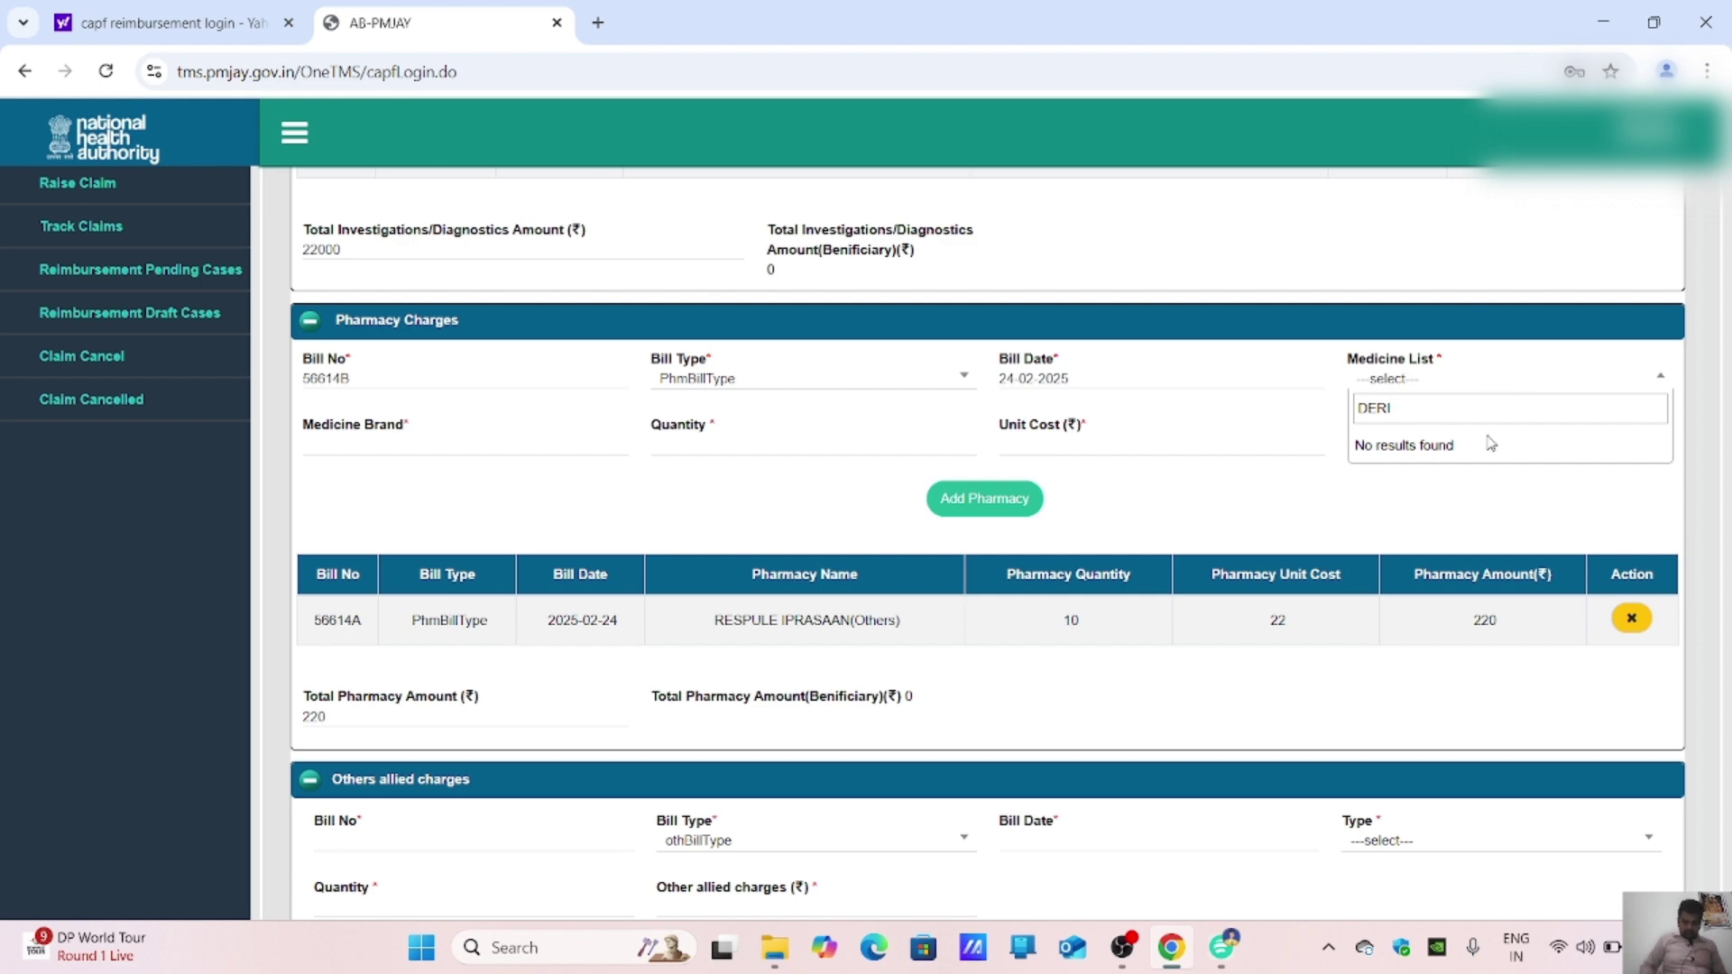
key(BackSpace)
key(BackSpace)
key(BackSpace)
key(BackSpace)
Step: Choose Others(O) and enter DERIPHYLLIN TAB as the medicine brand
text(OTHER)
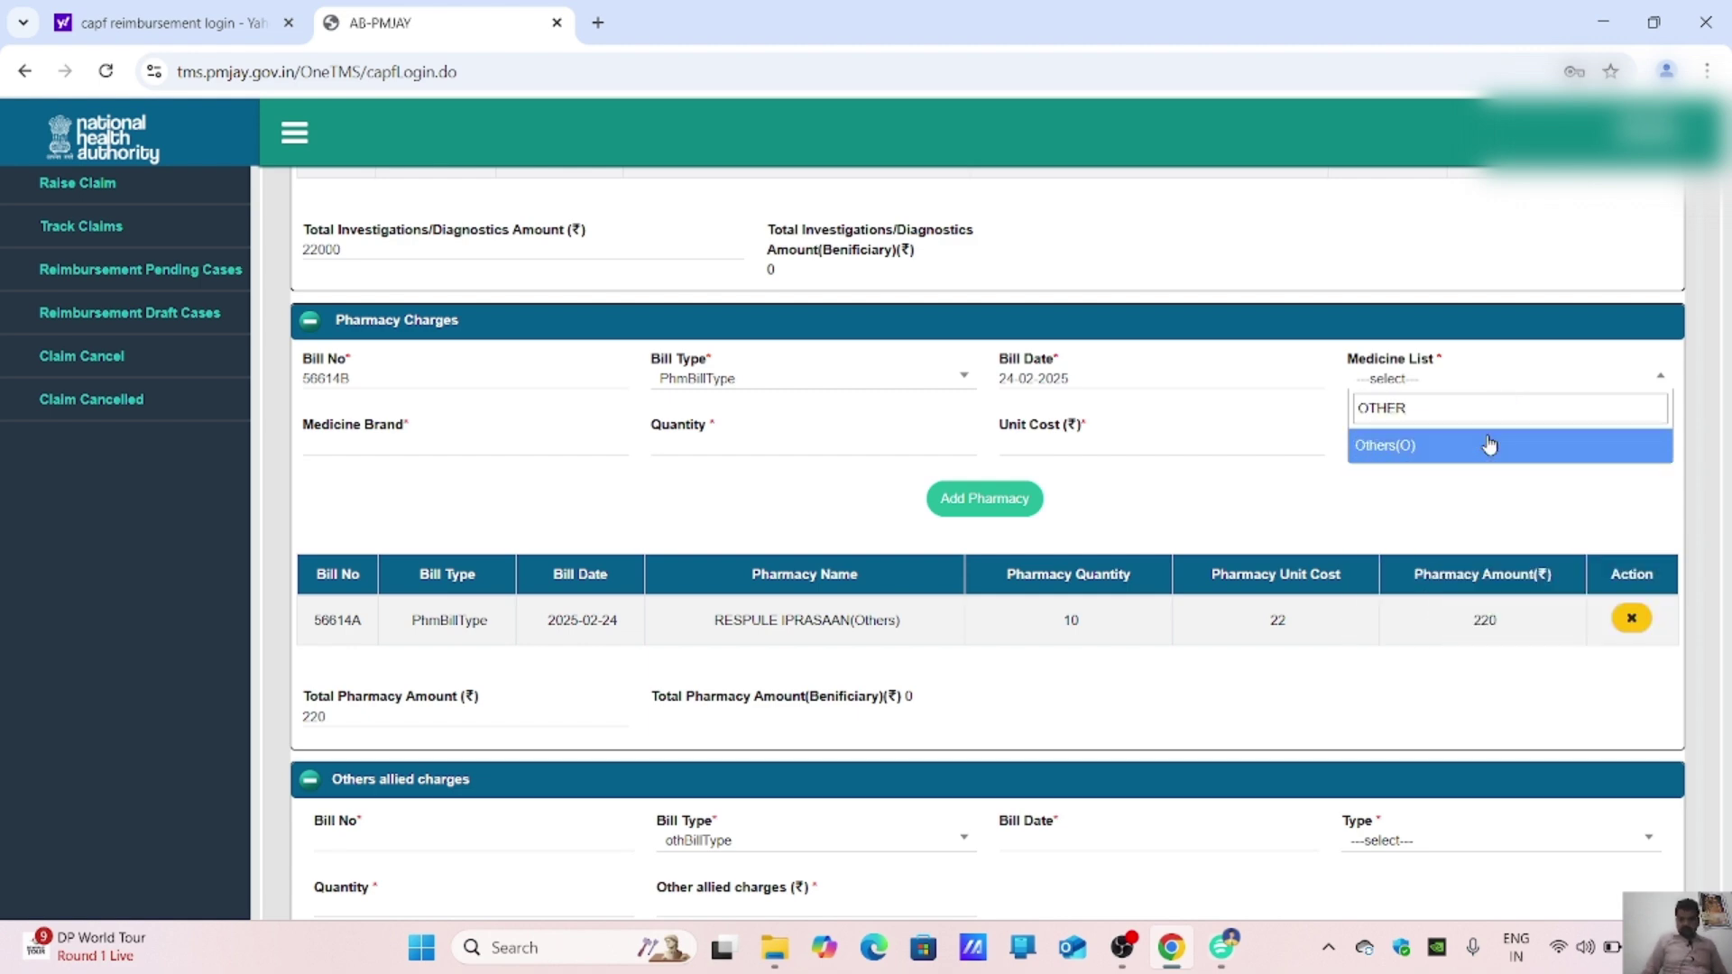
click(1489, 445)
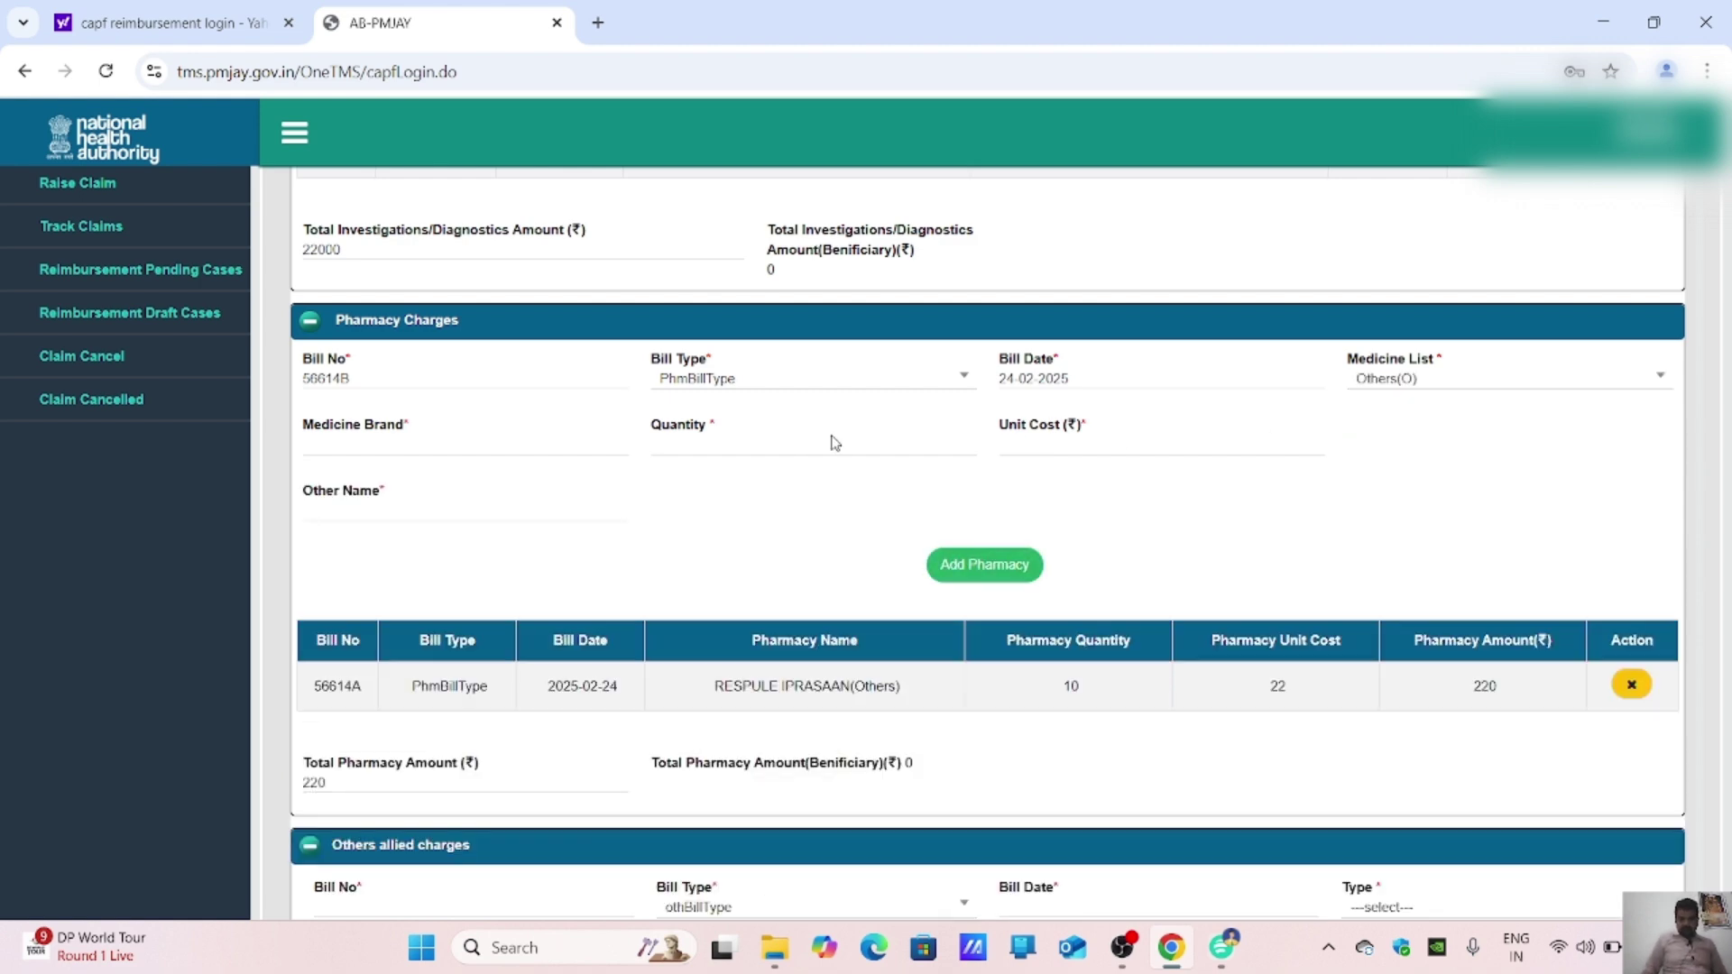
click(474, 454)
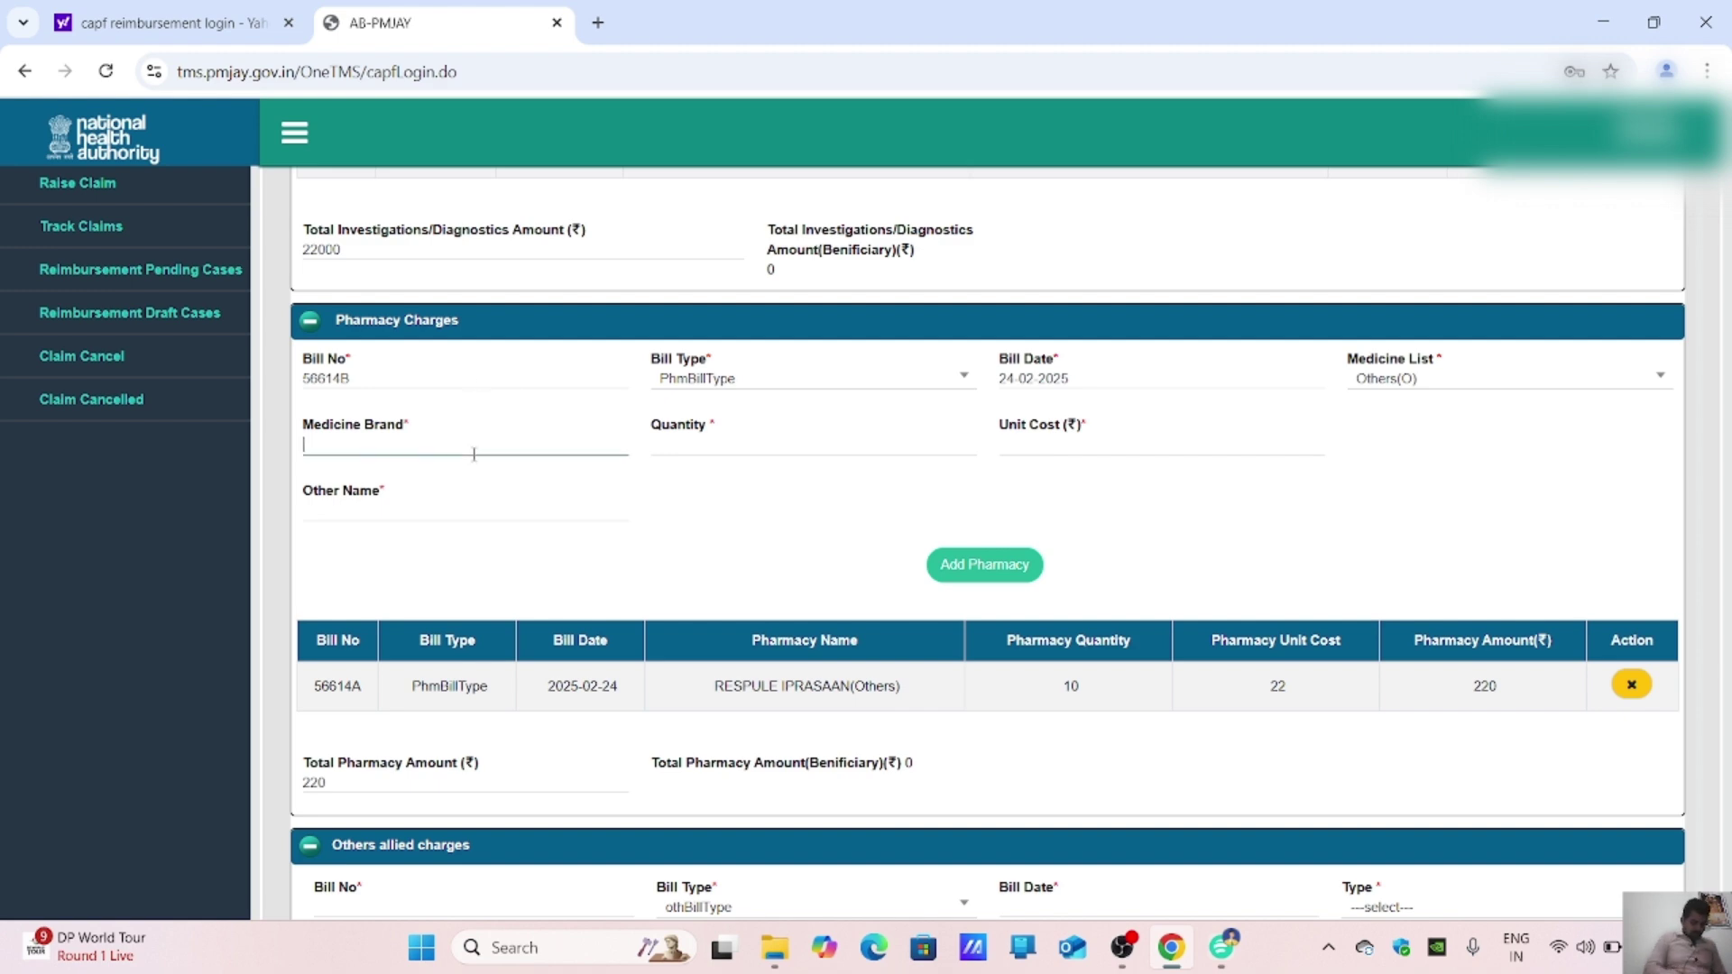
text(DERI)
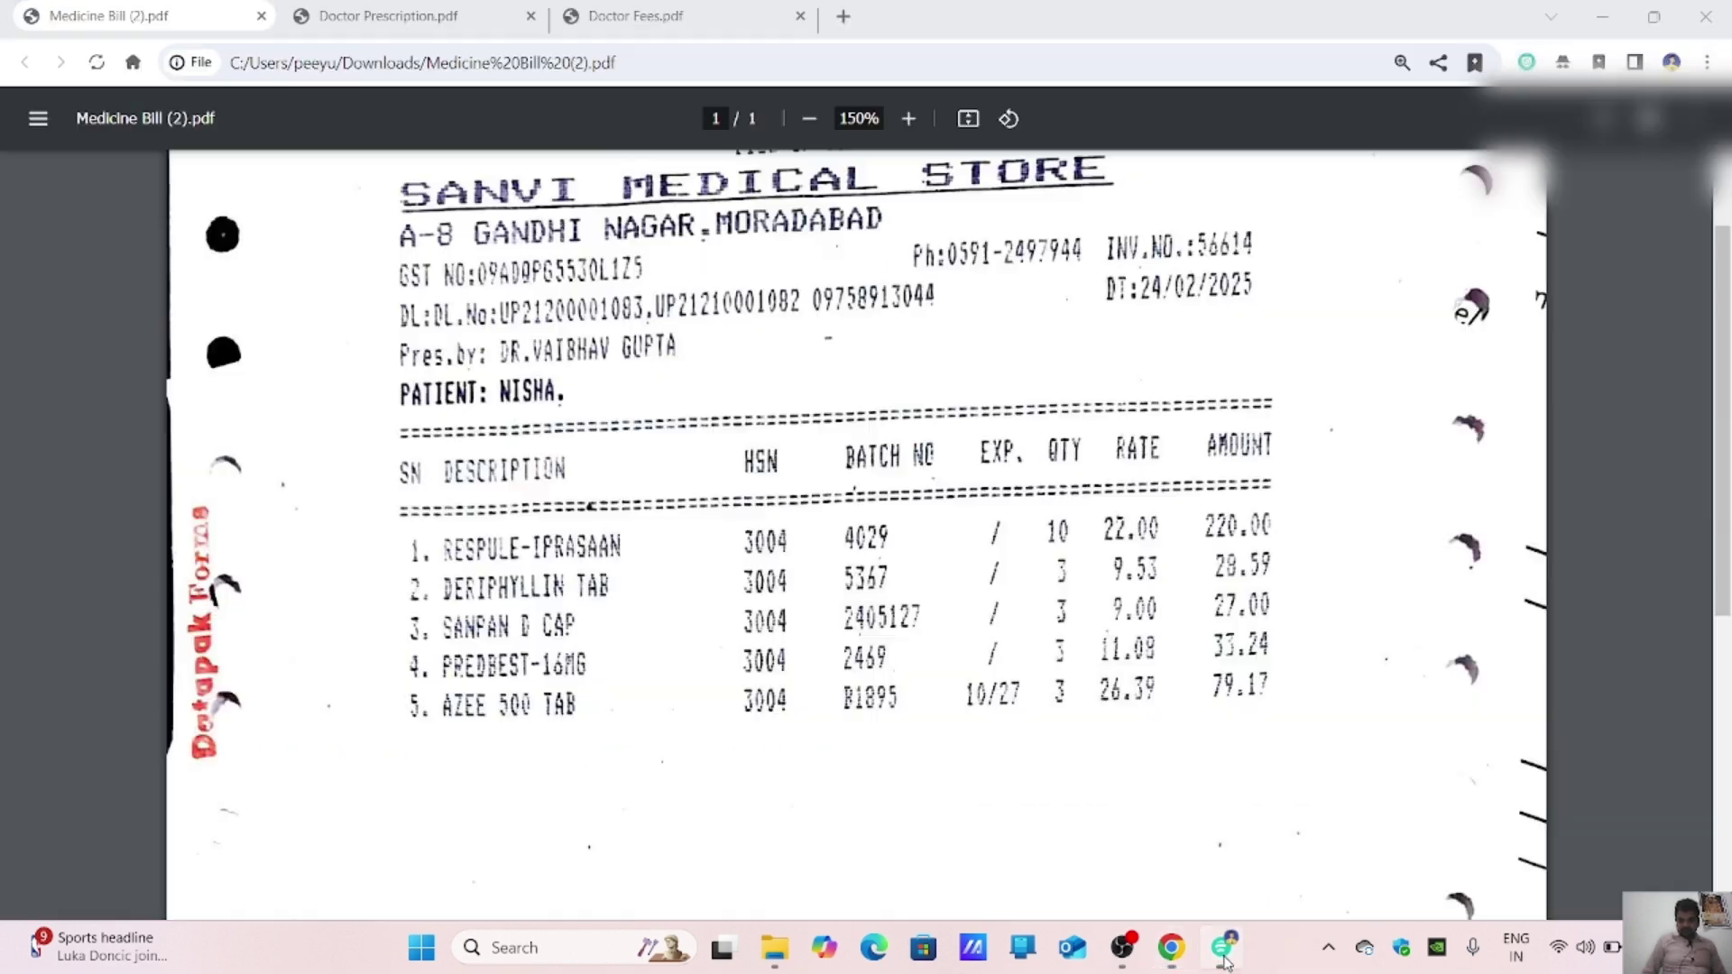
click(1223, 947)
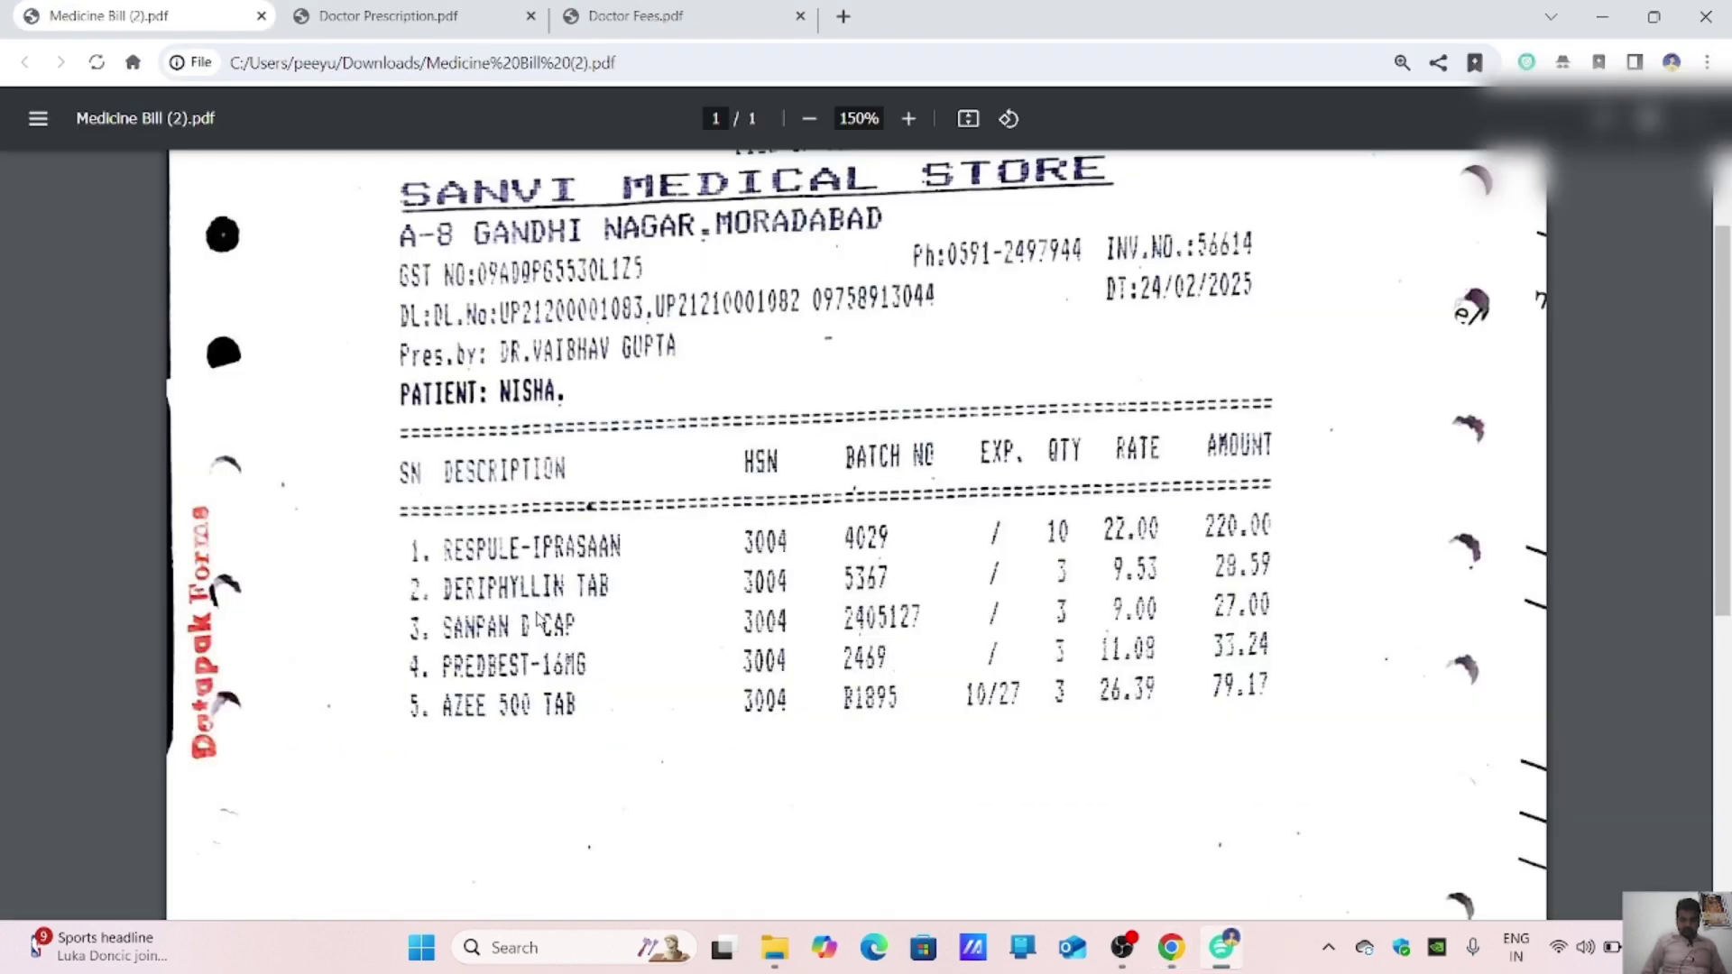
click(1164, 953)
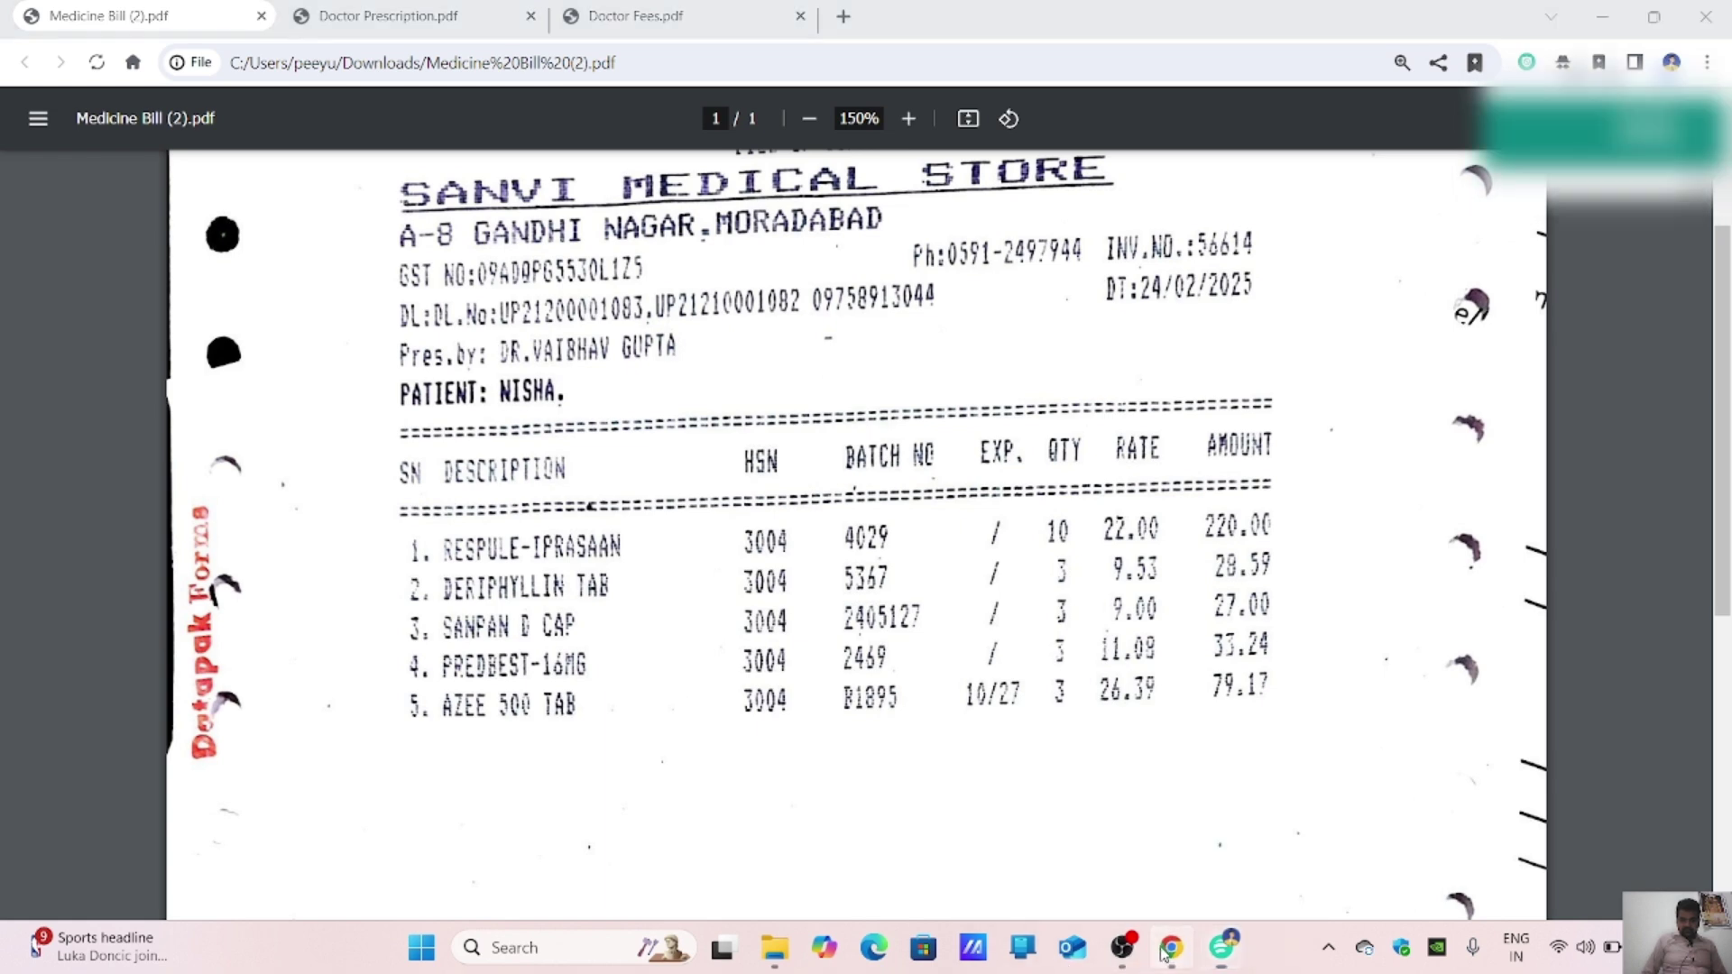
text(DERIP)
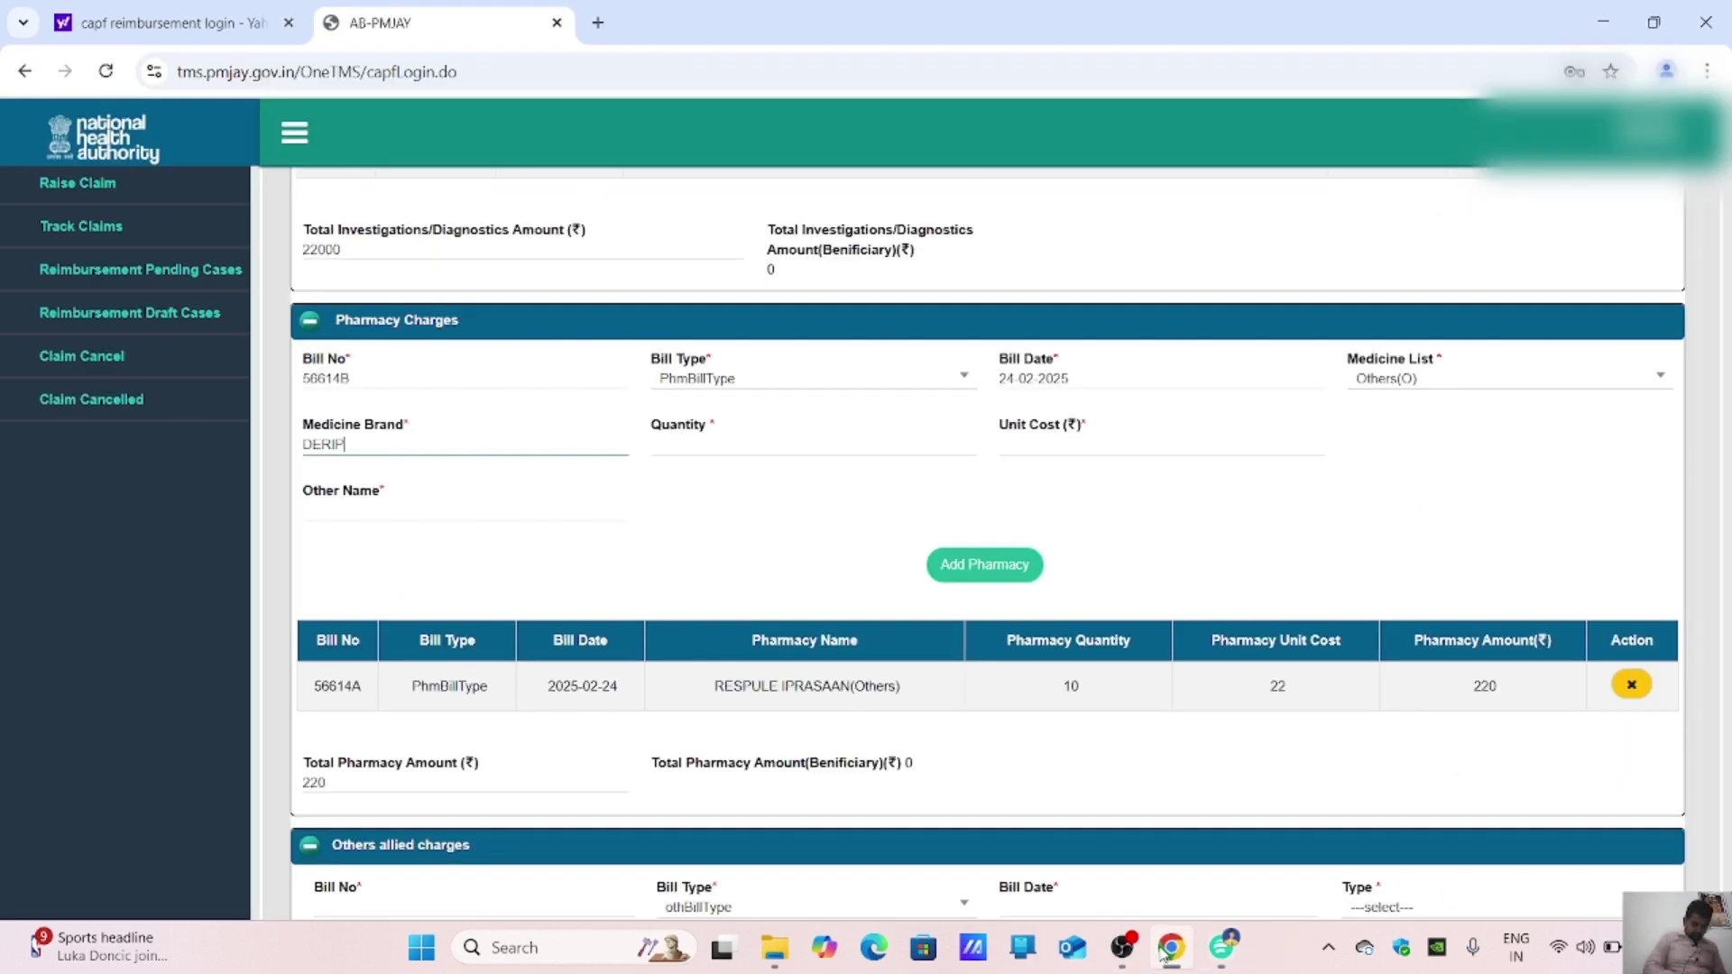
text(HYLLIN)
text(TAB)
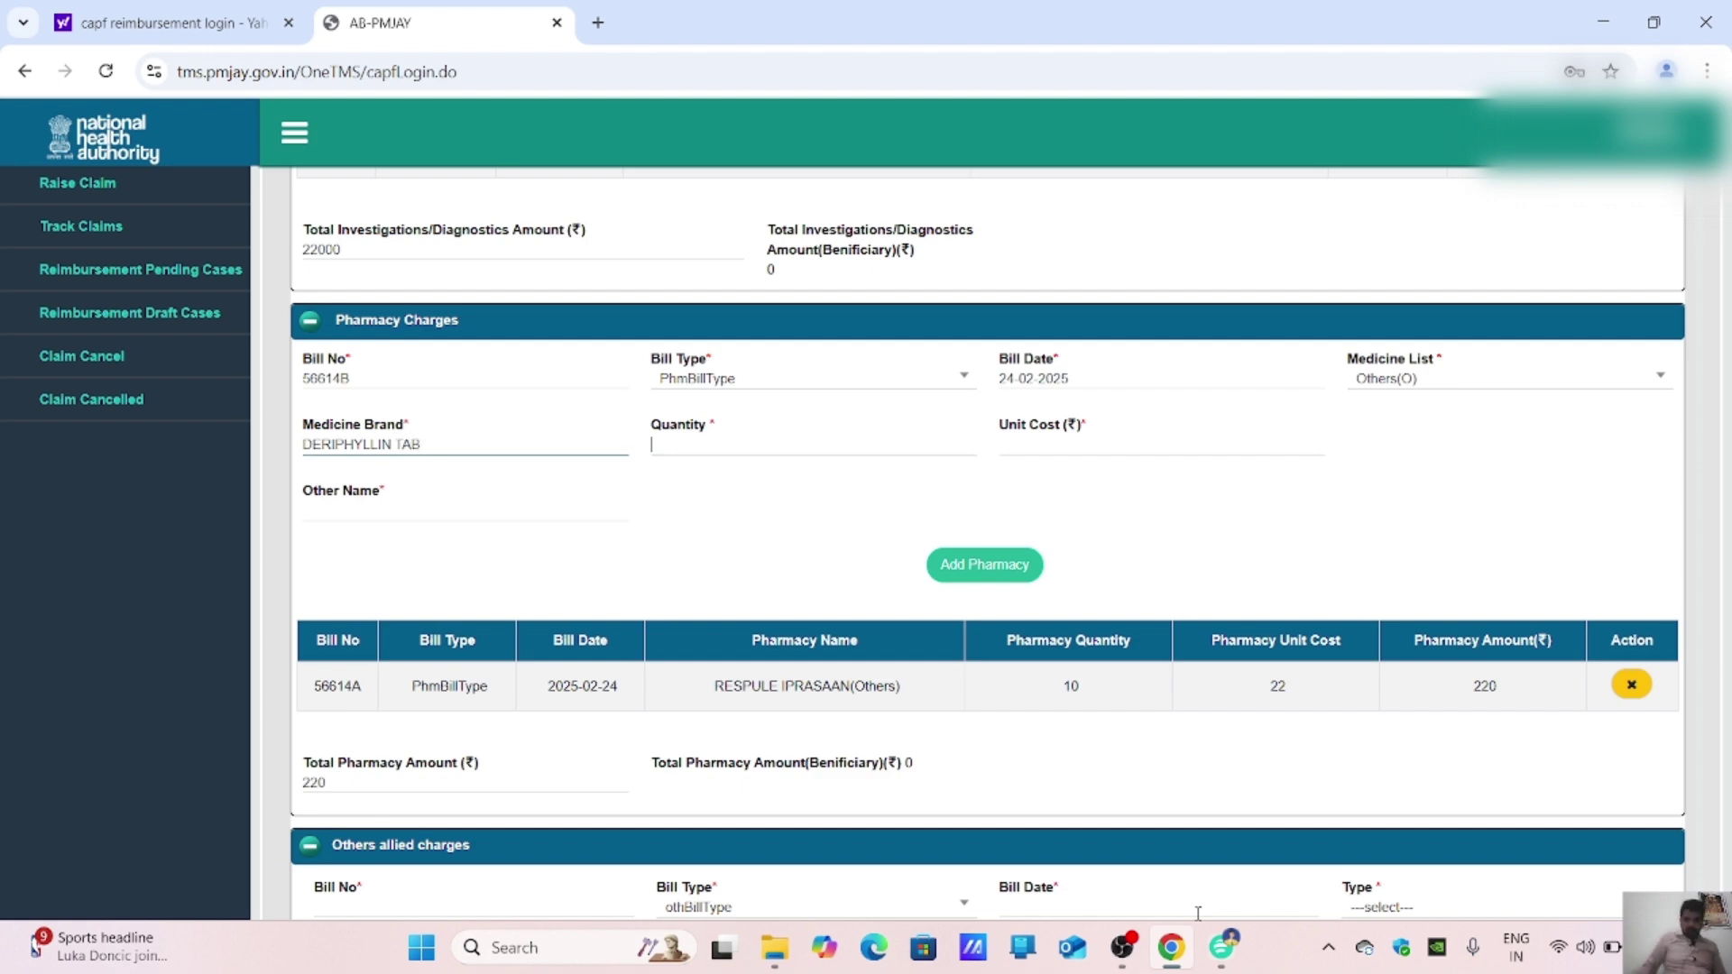
key(Tab)
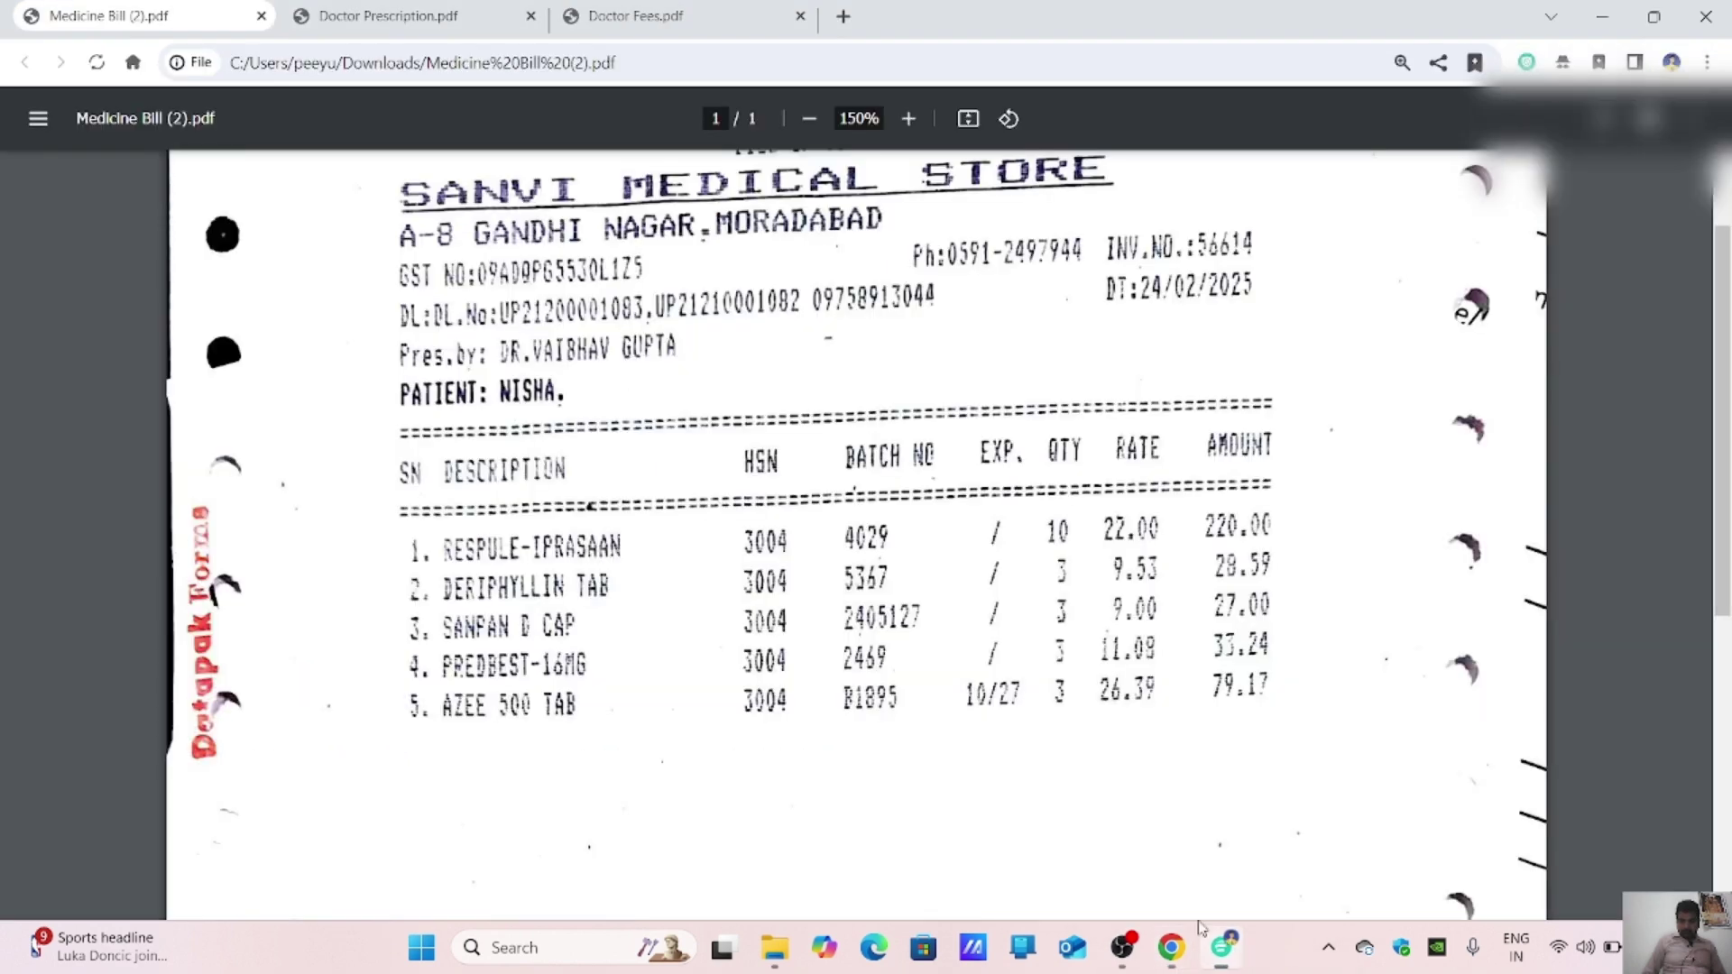
Step: Add DERIPHYLLIN TAB with quantity 3 at ₹10, copying the name into Other Name
click(1222, 946)
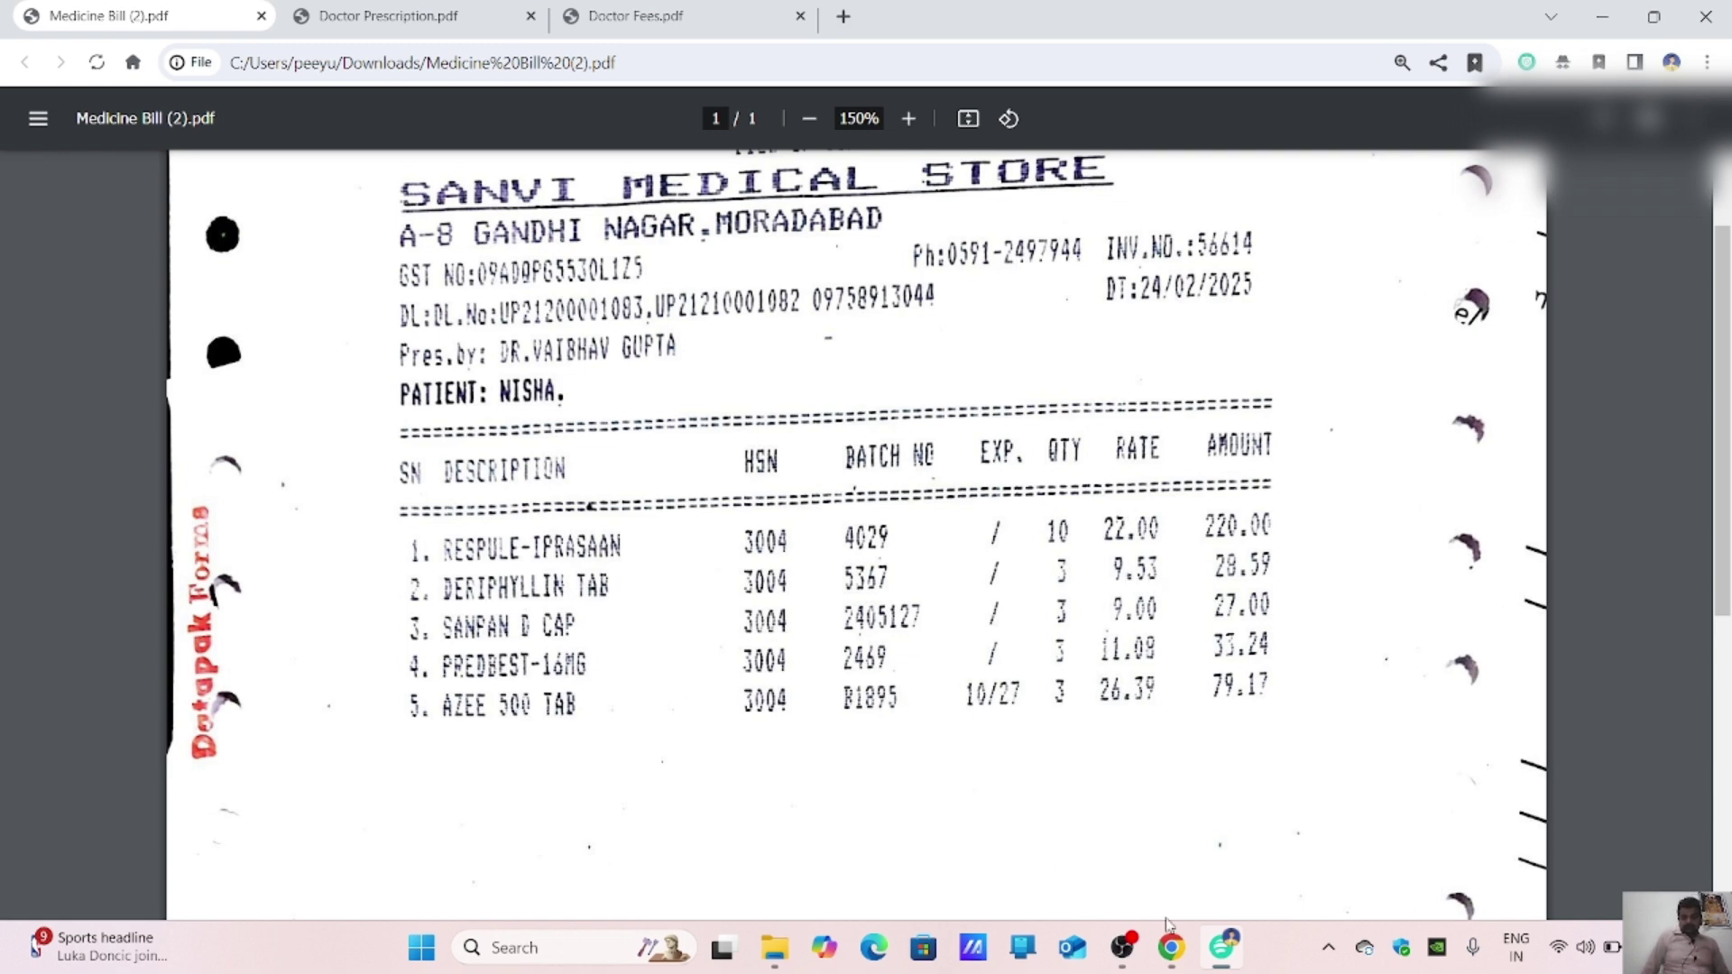
click(1173, 946)
text(14B)
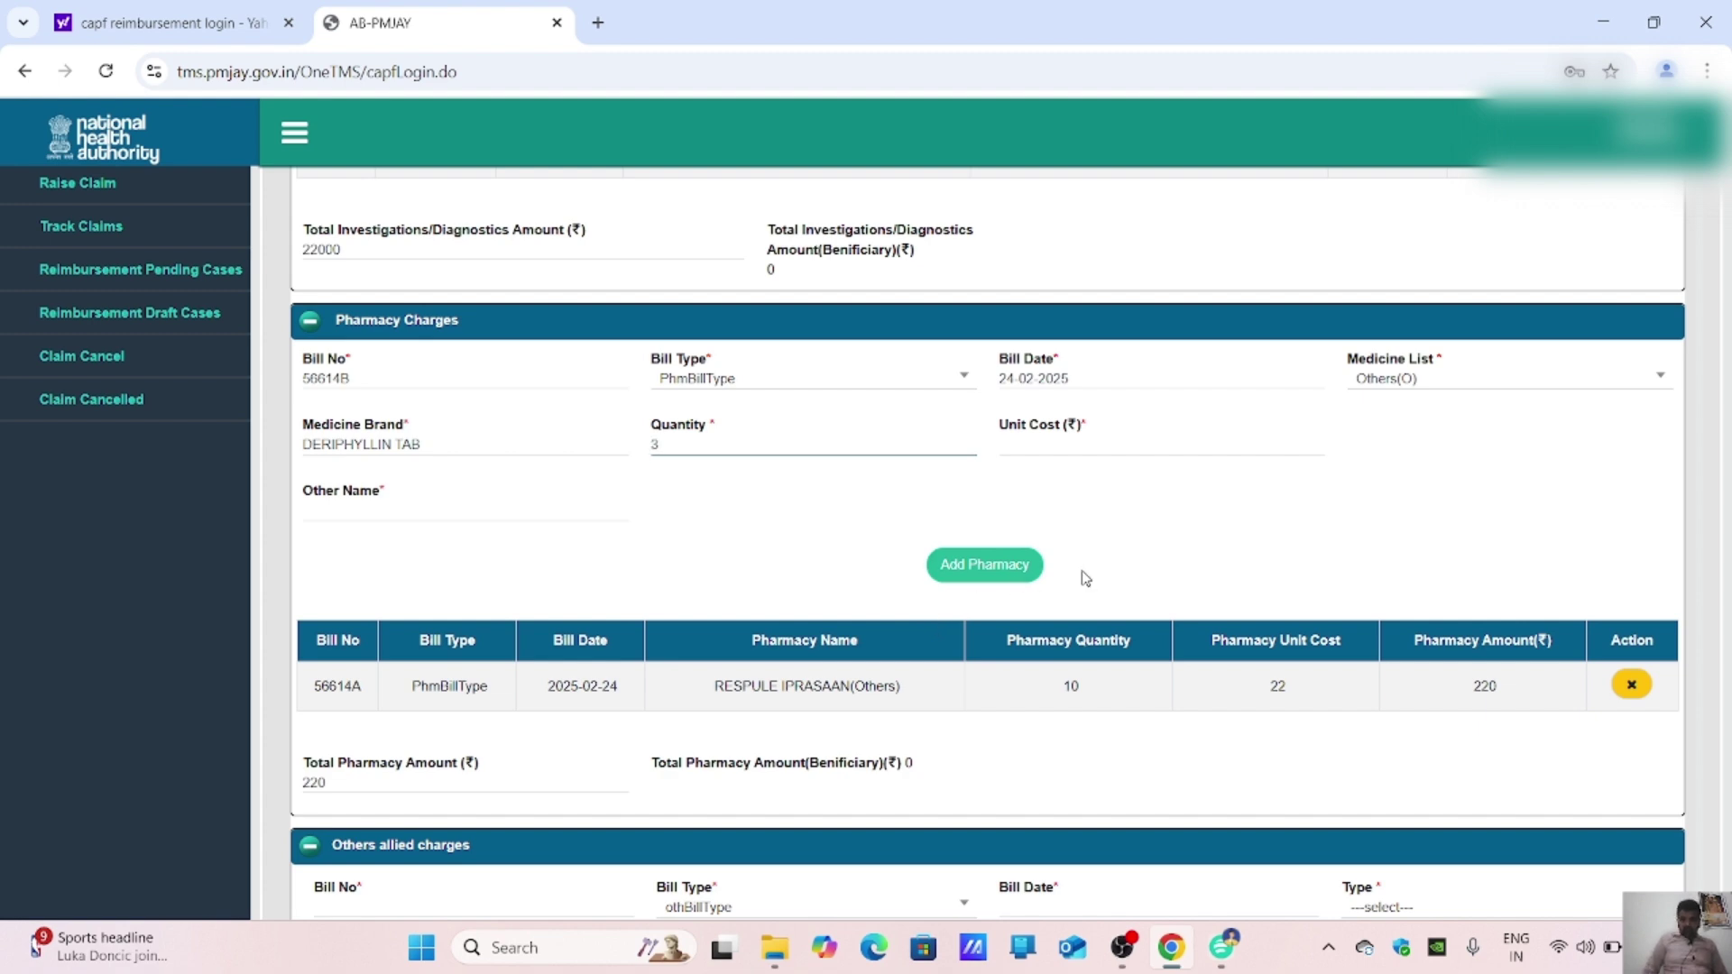
key(Tab)
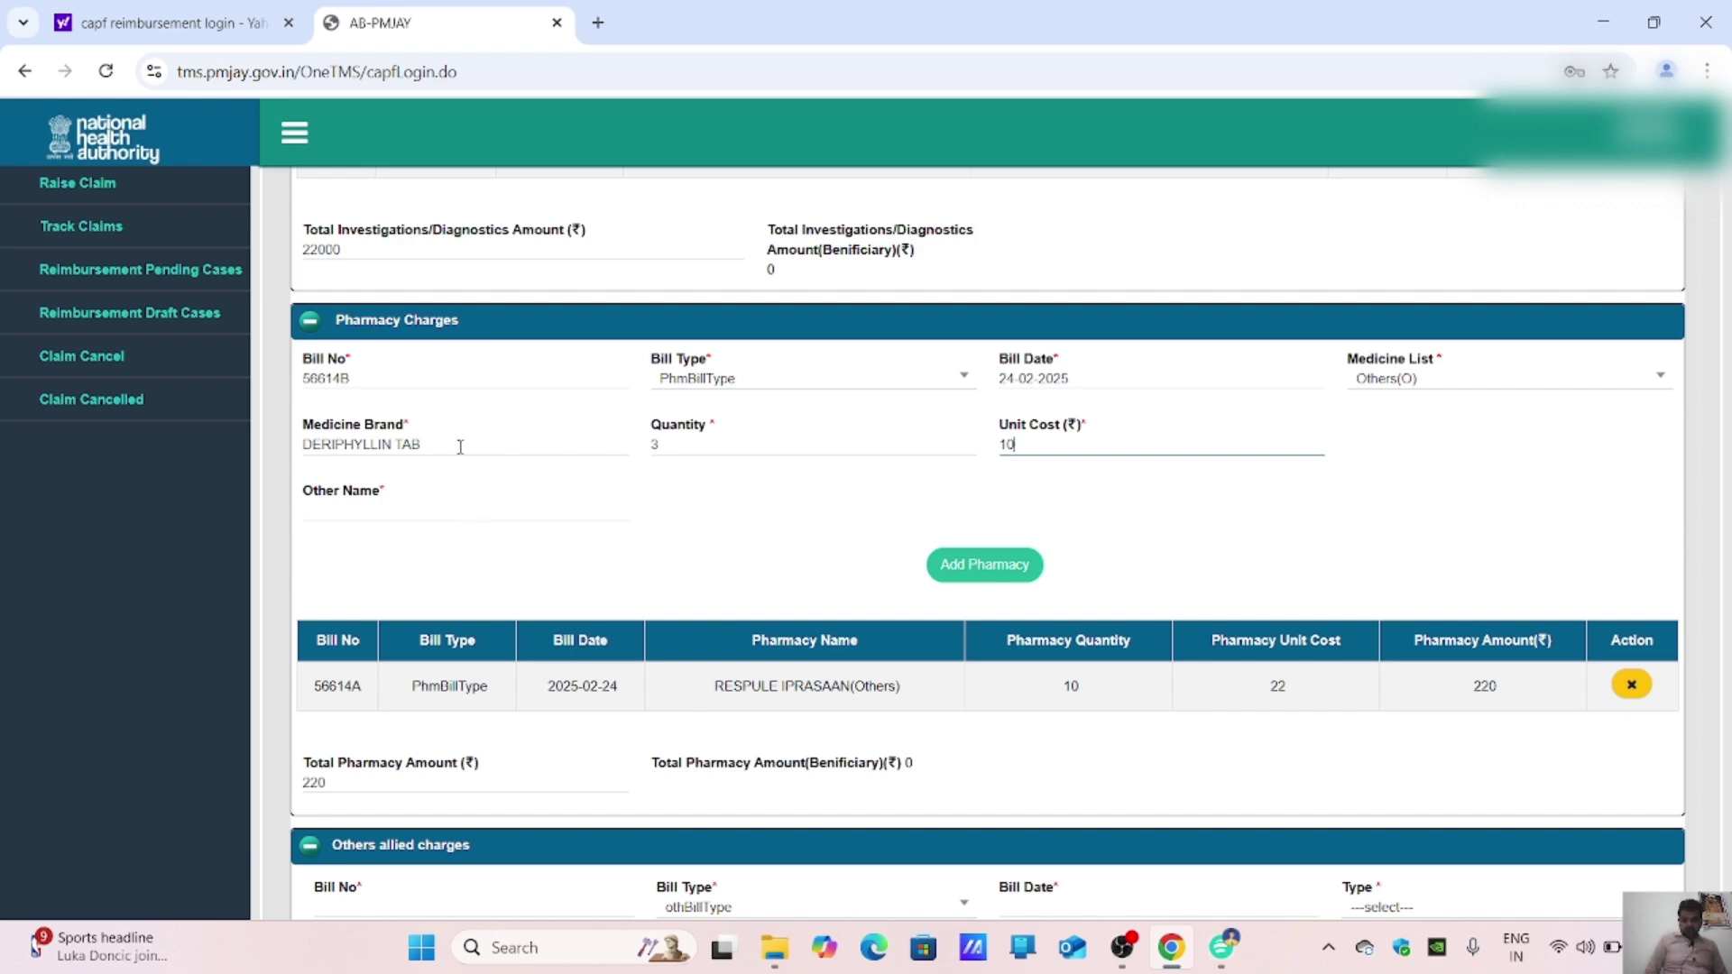
drag(460, 447, 223, 463)
key(ctrl+c)
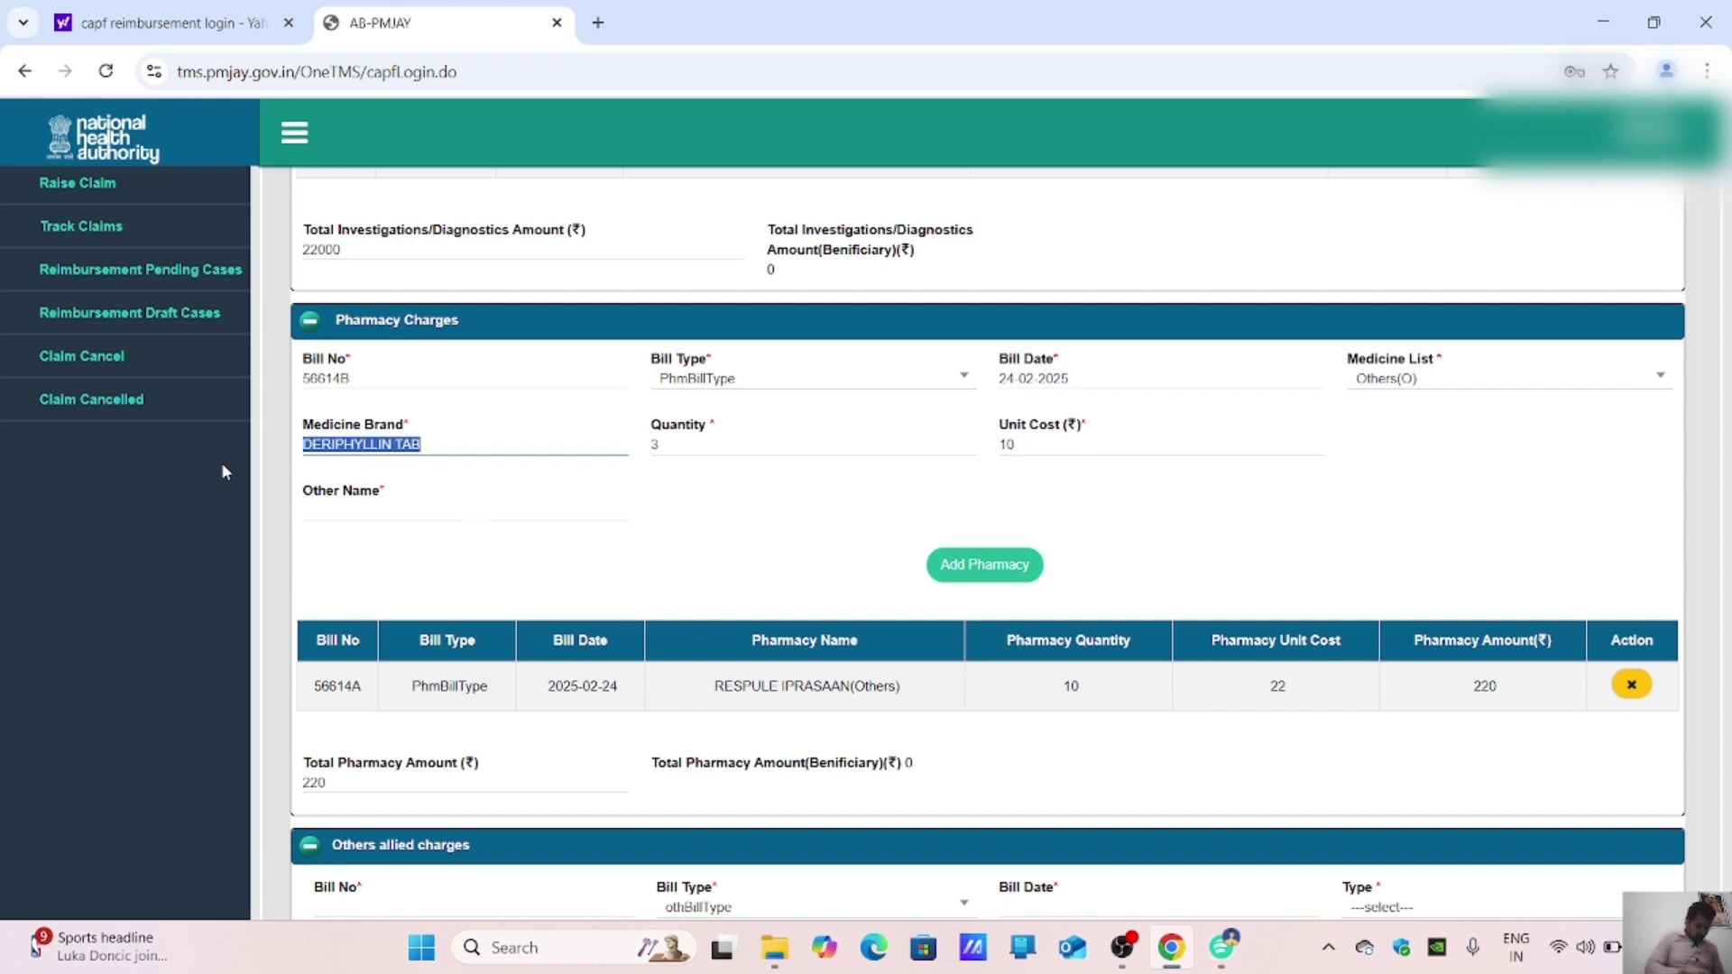
click(359, 513)
key(ctrl+v)
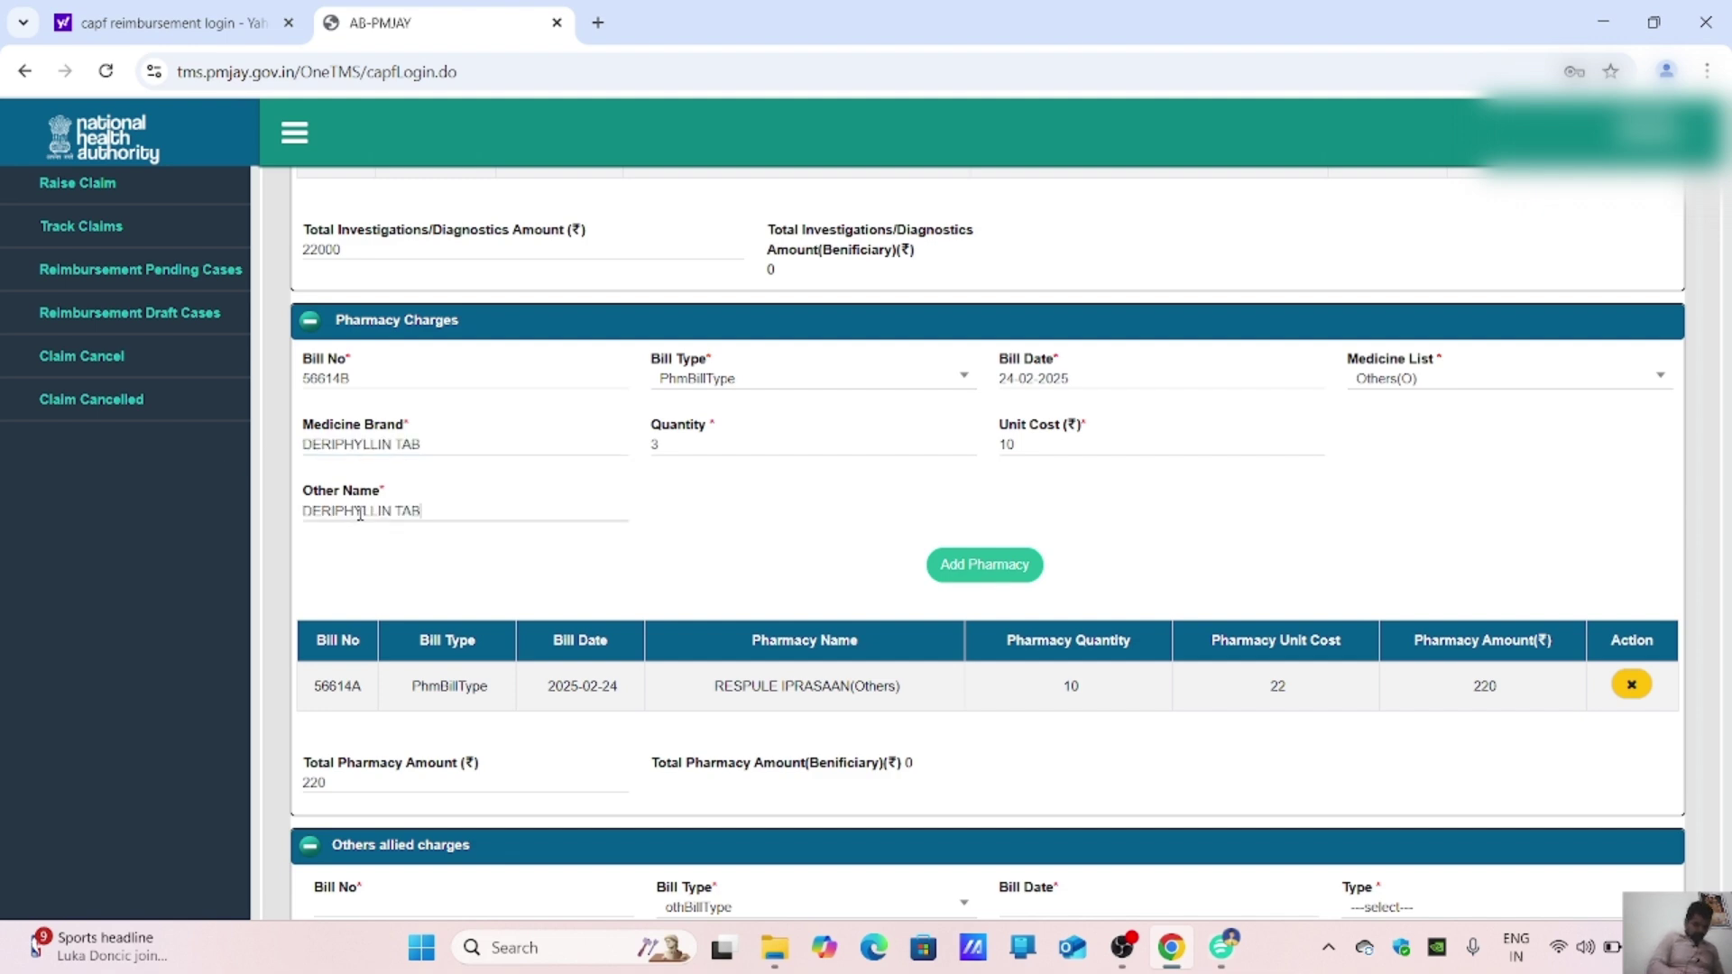
click(947, 568)
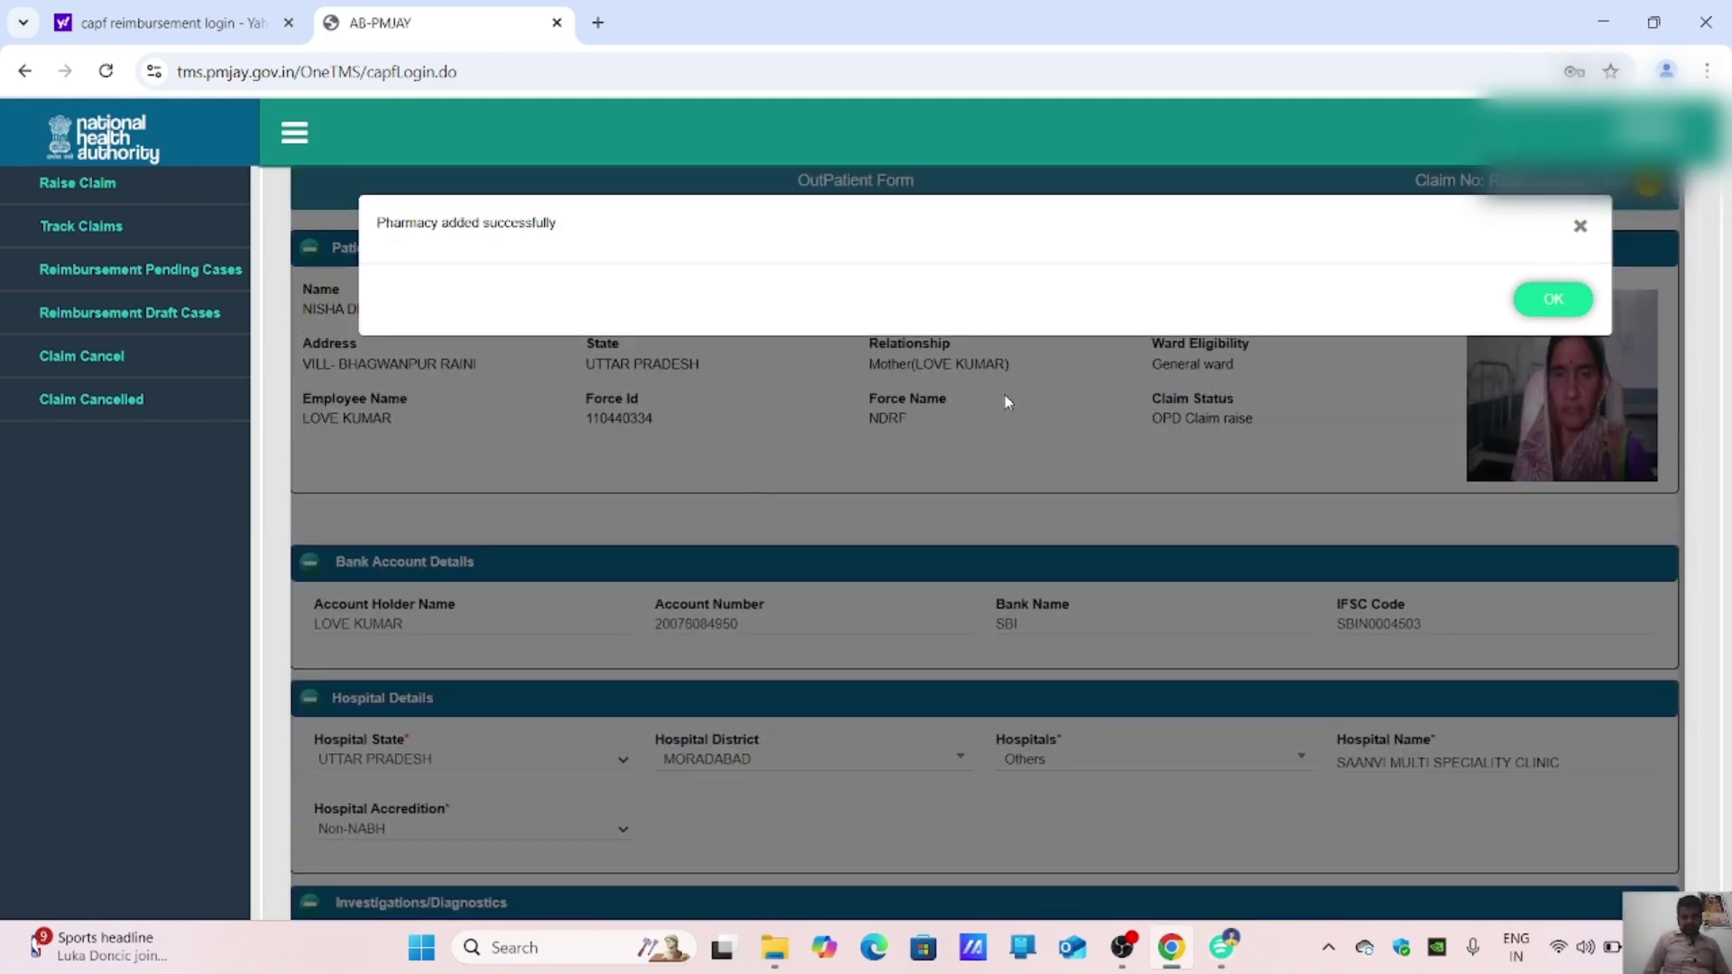
click(1548, 300)
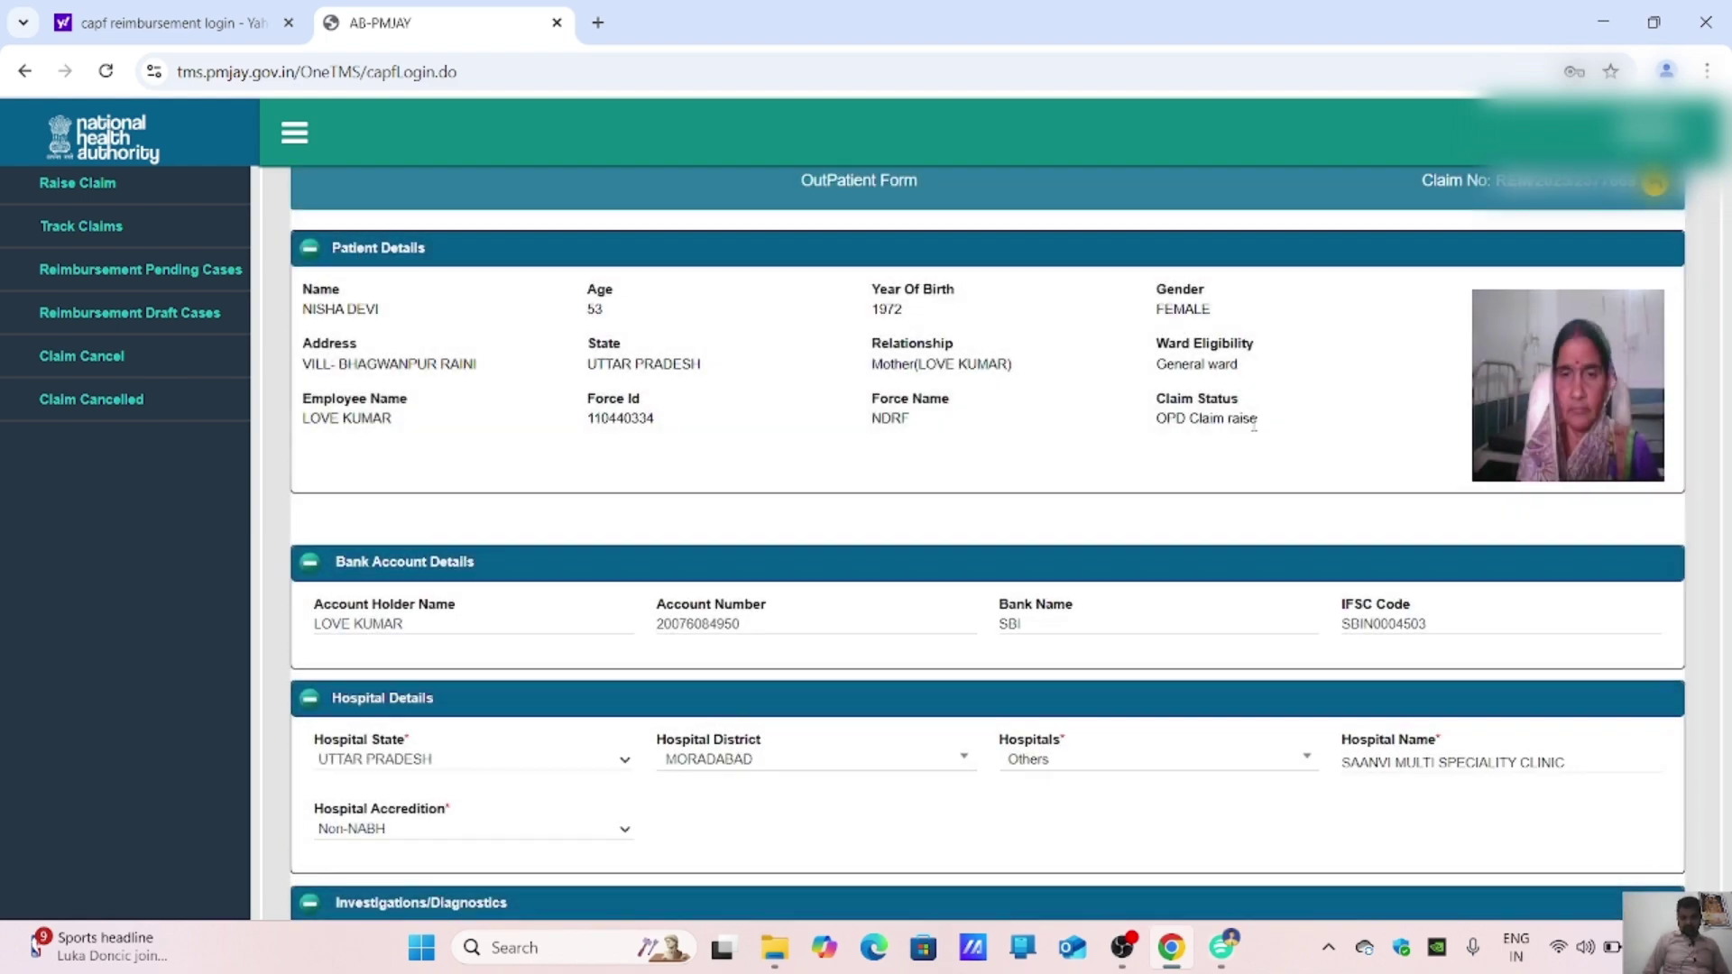
scroll(1253, 424, down, 8)
scroll(1253, 424, down, 6)
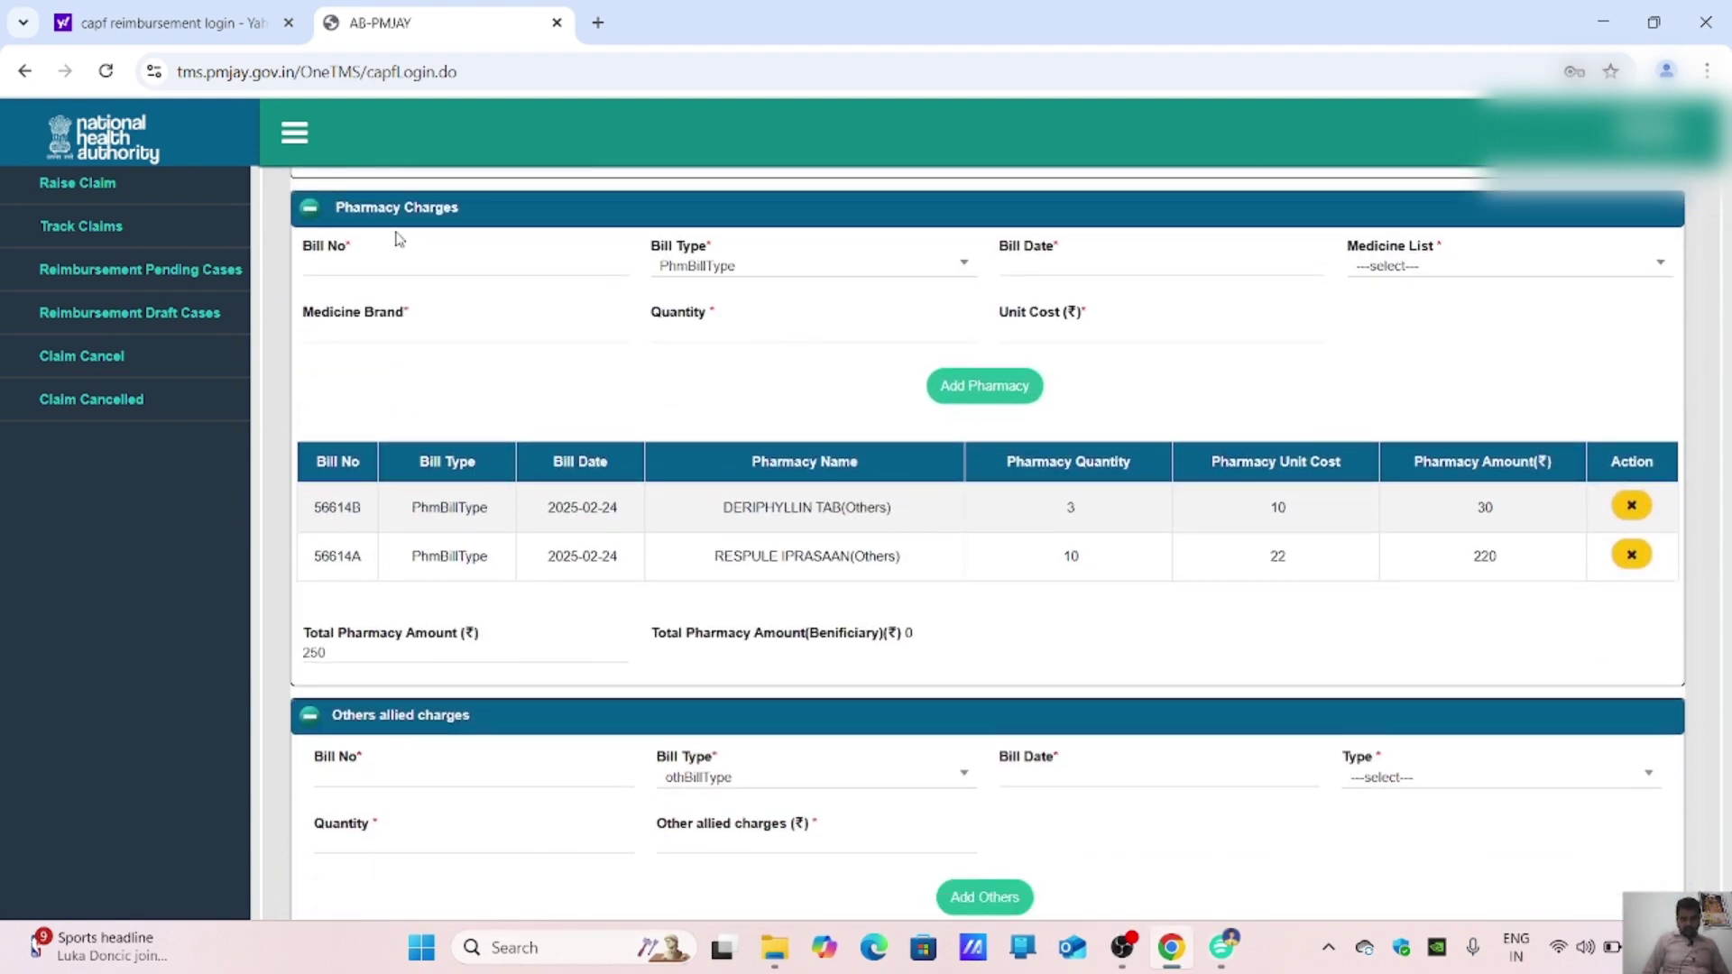
click(400, 263)
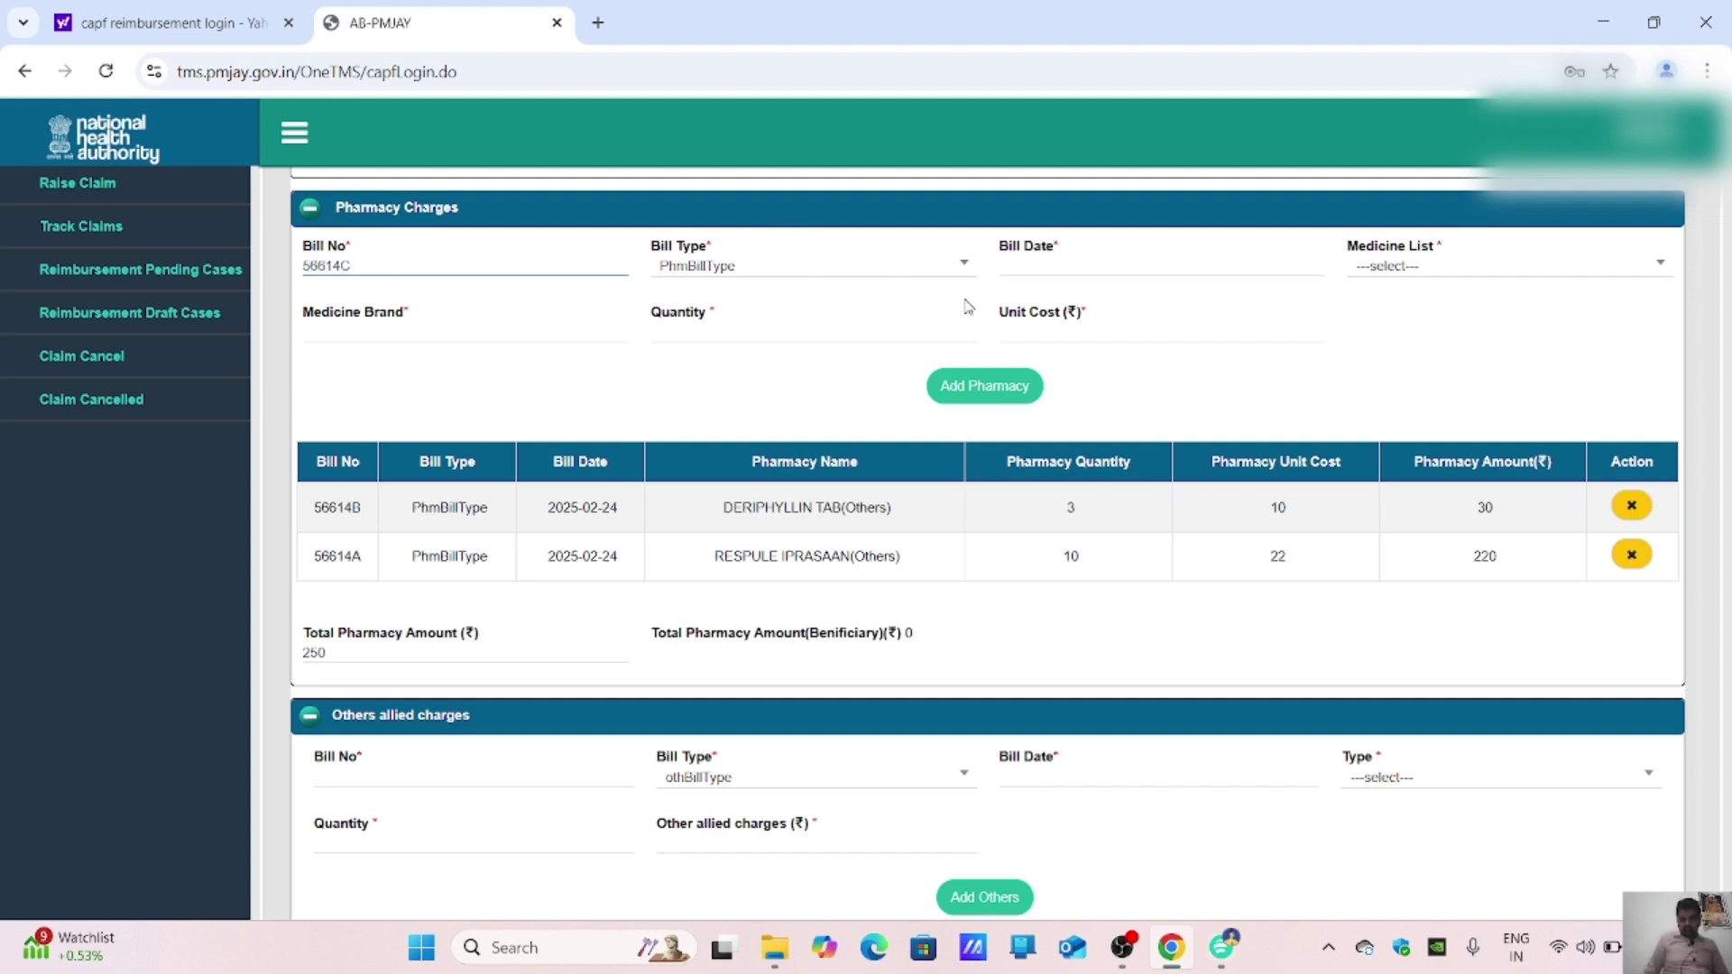
Step: Date bill 56614C 24-02-2025 and choose Others(O) after 'SANP' finds no match
click(1020, 269)
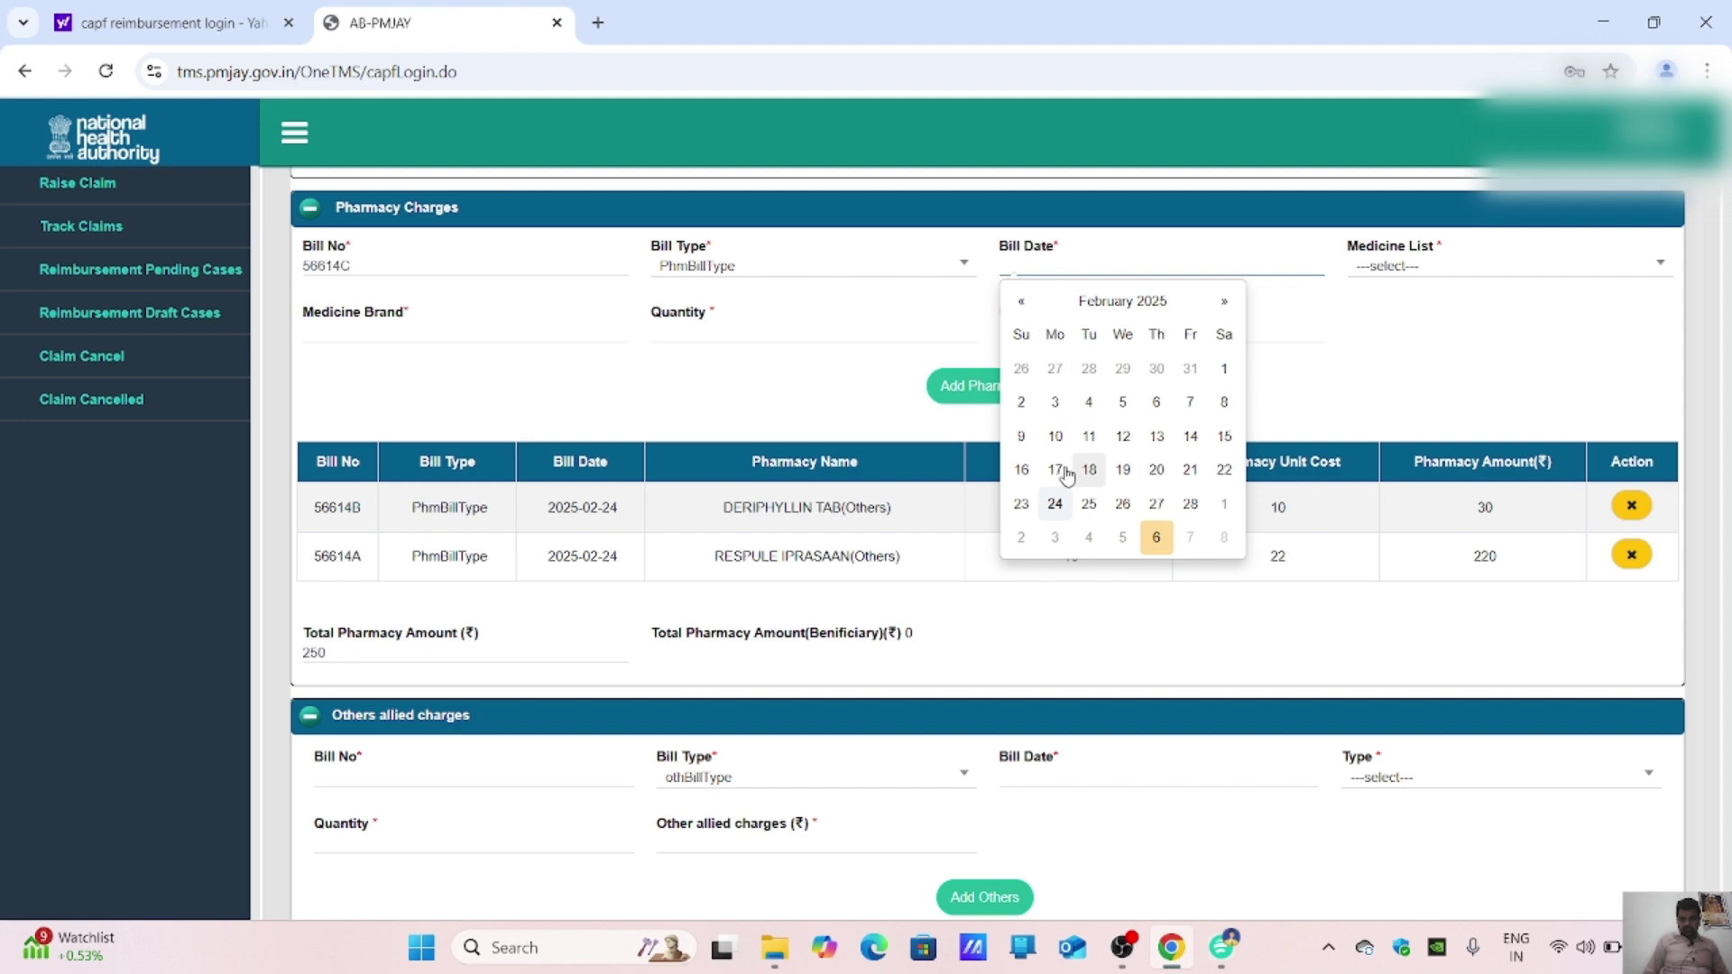
click(1054, 504)
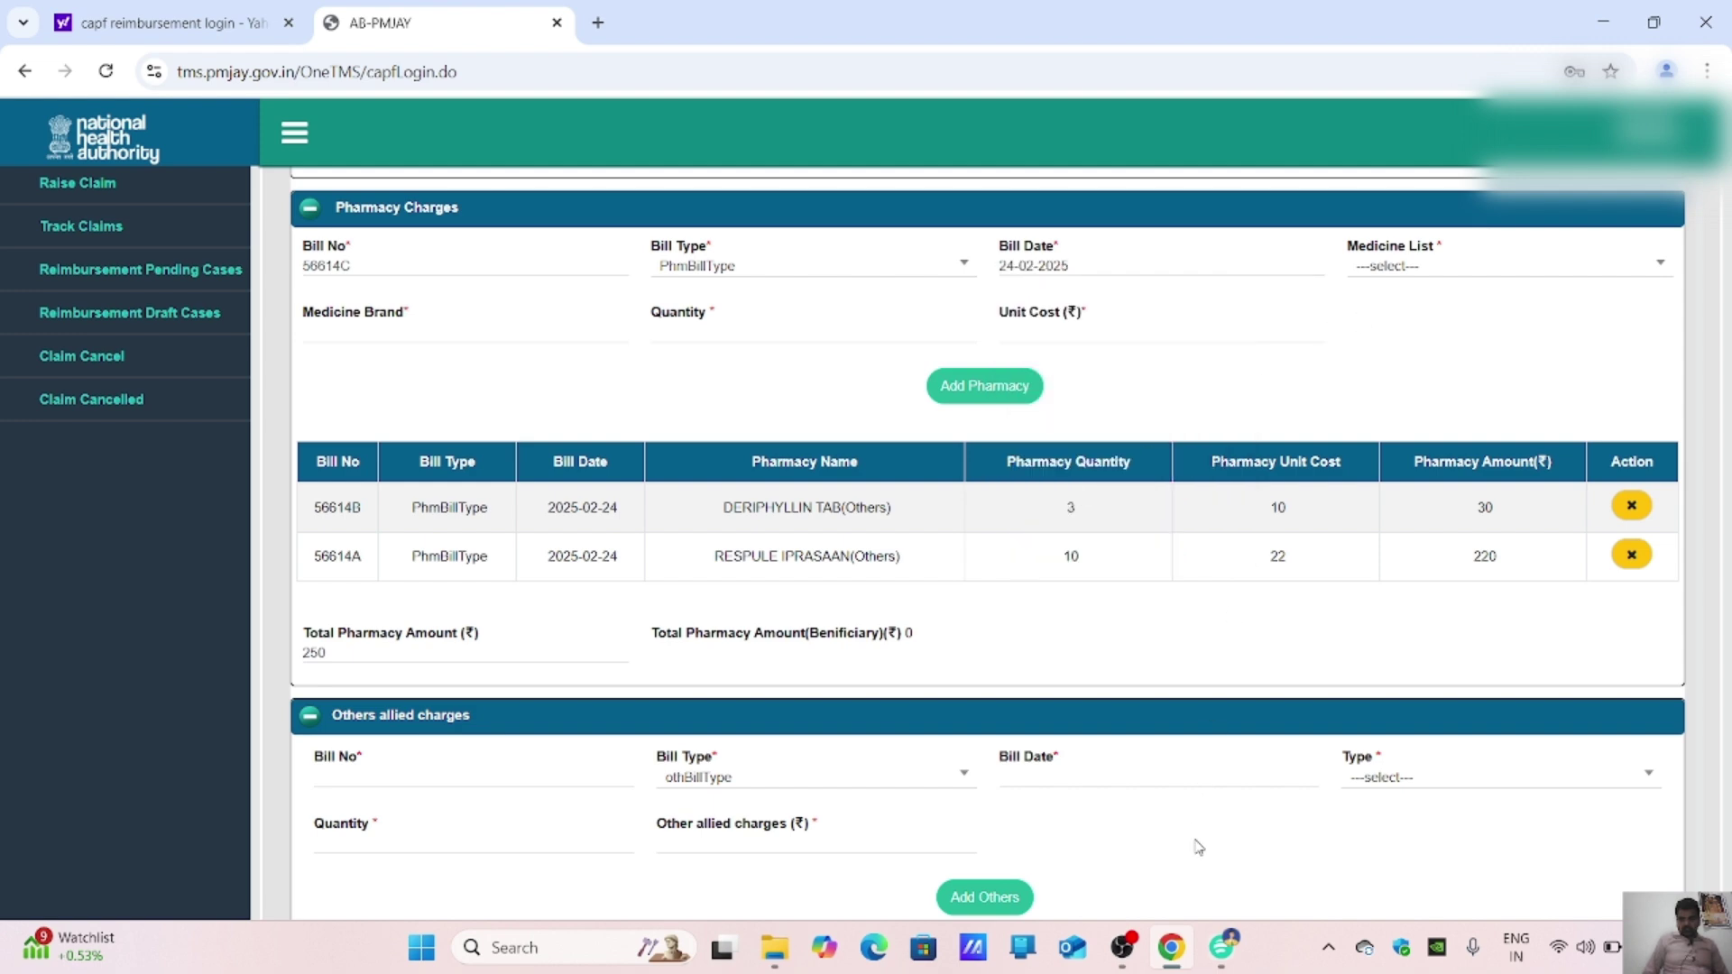
click(1222, 948)
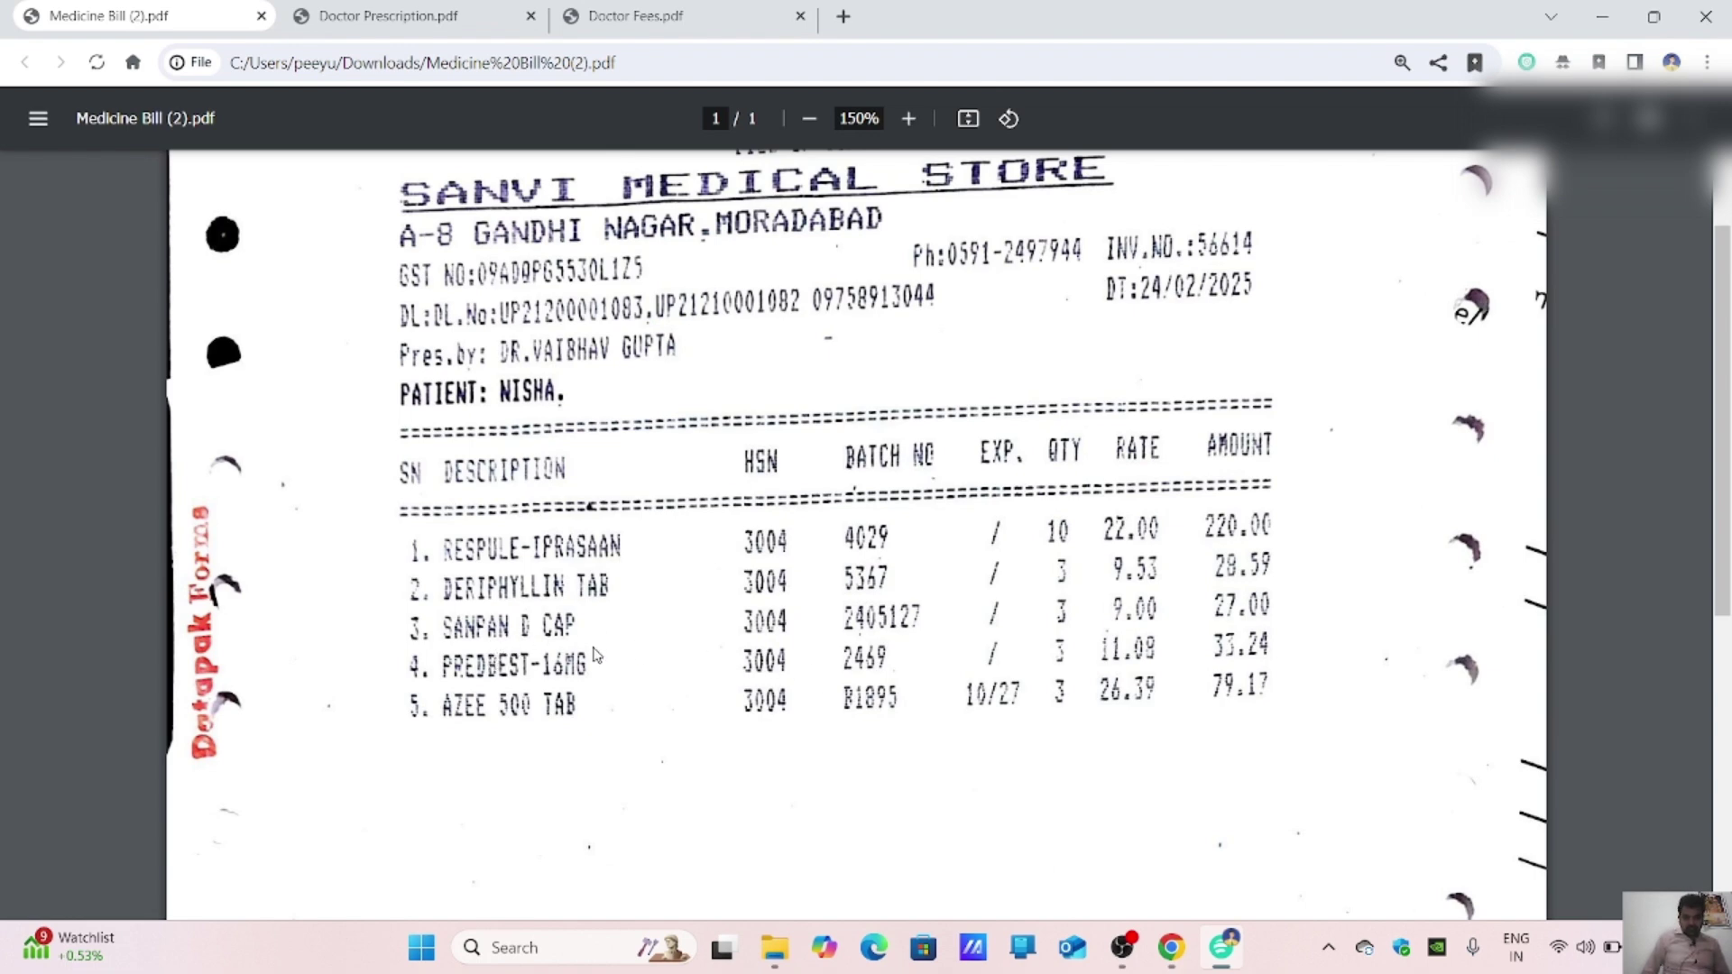
click(1171, 953)
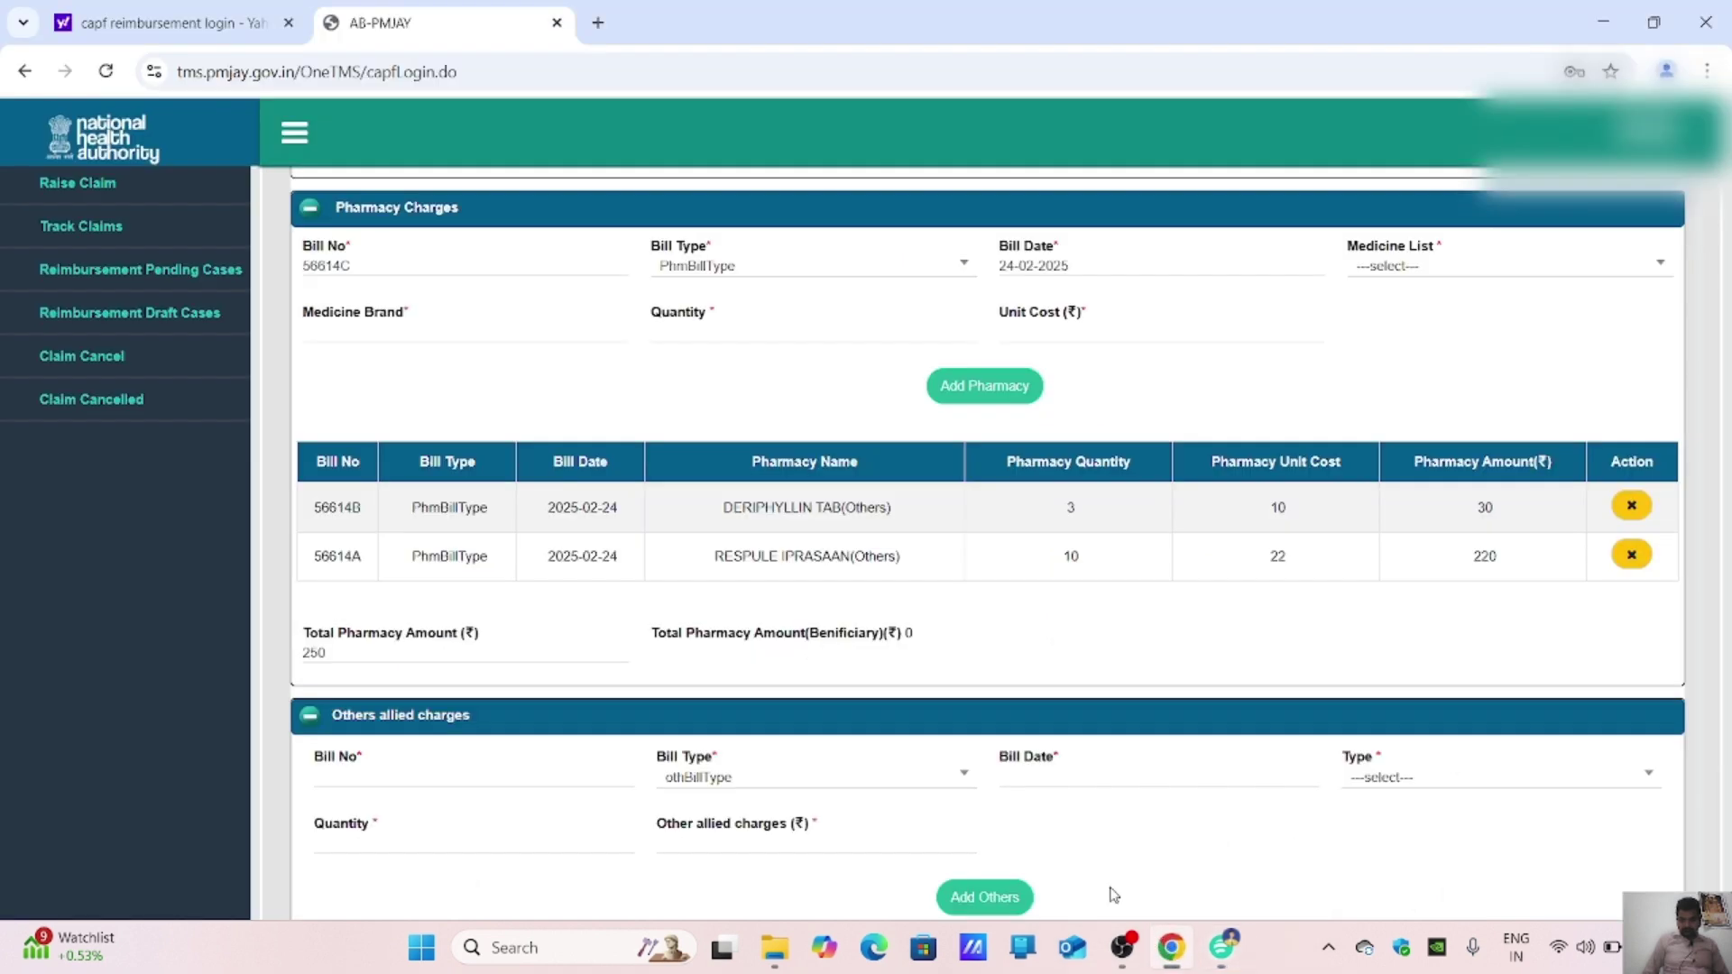
click(1440, 280)
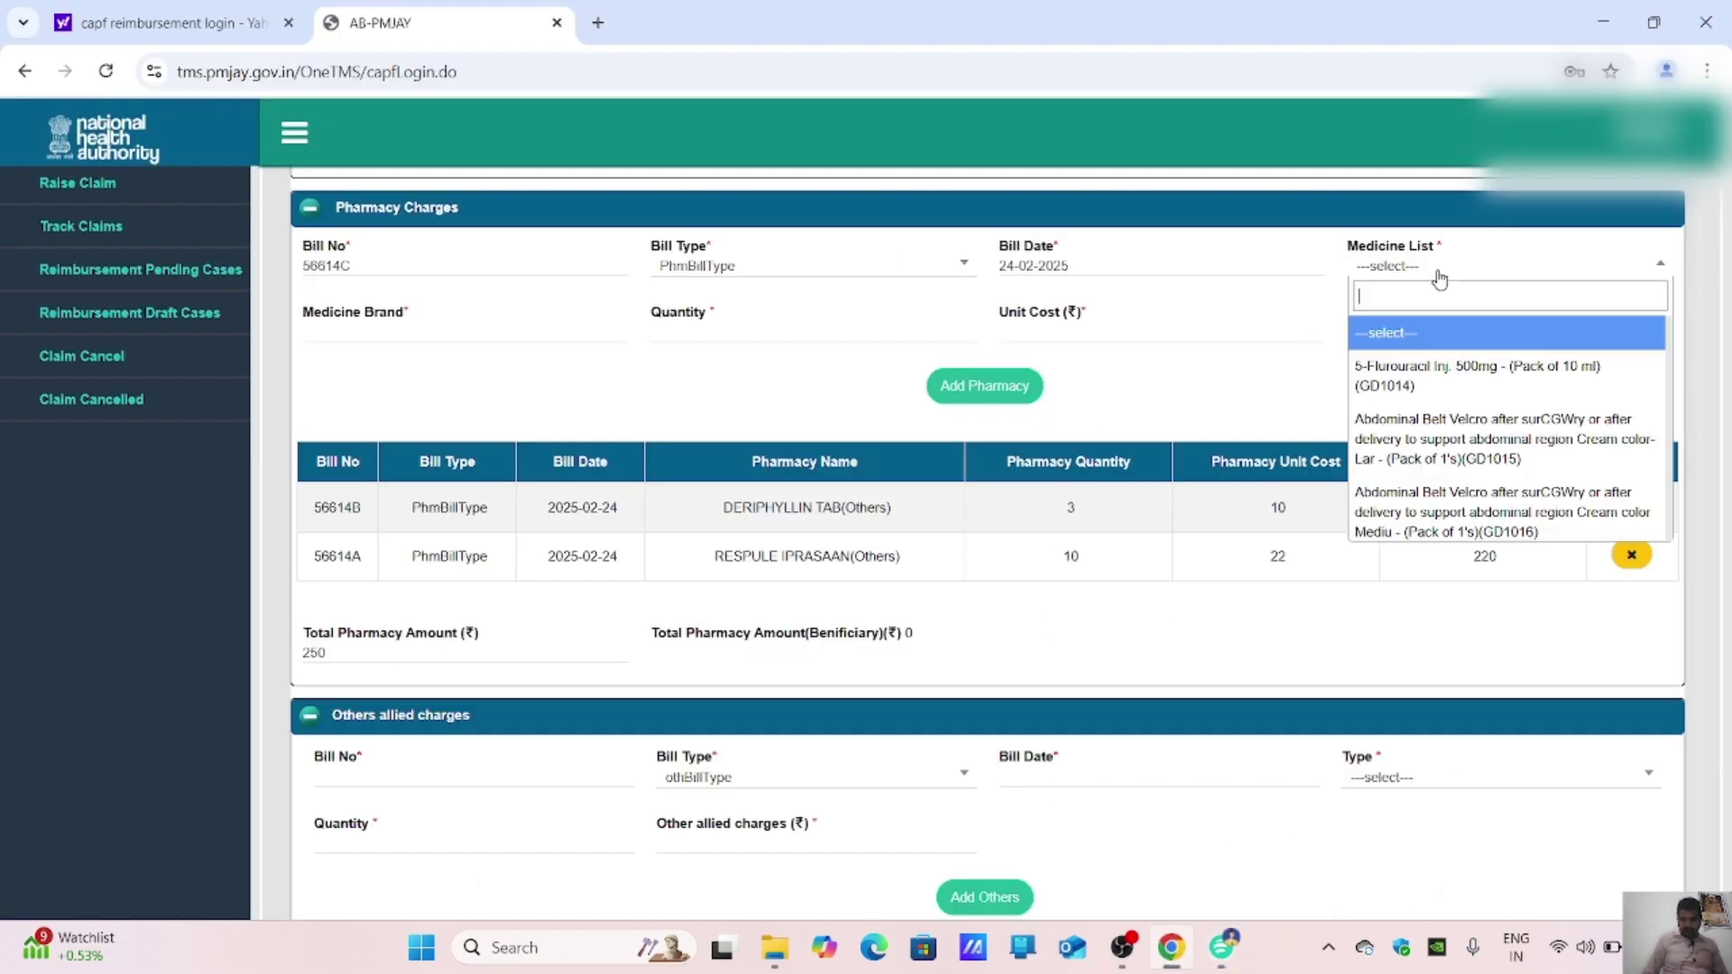
text(SA)
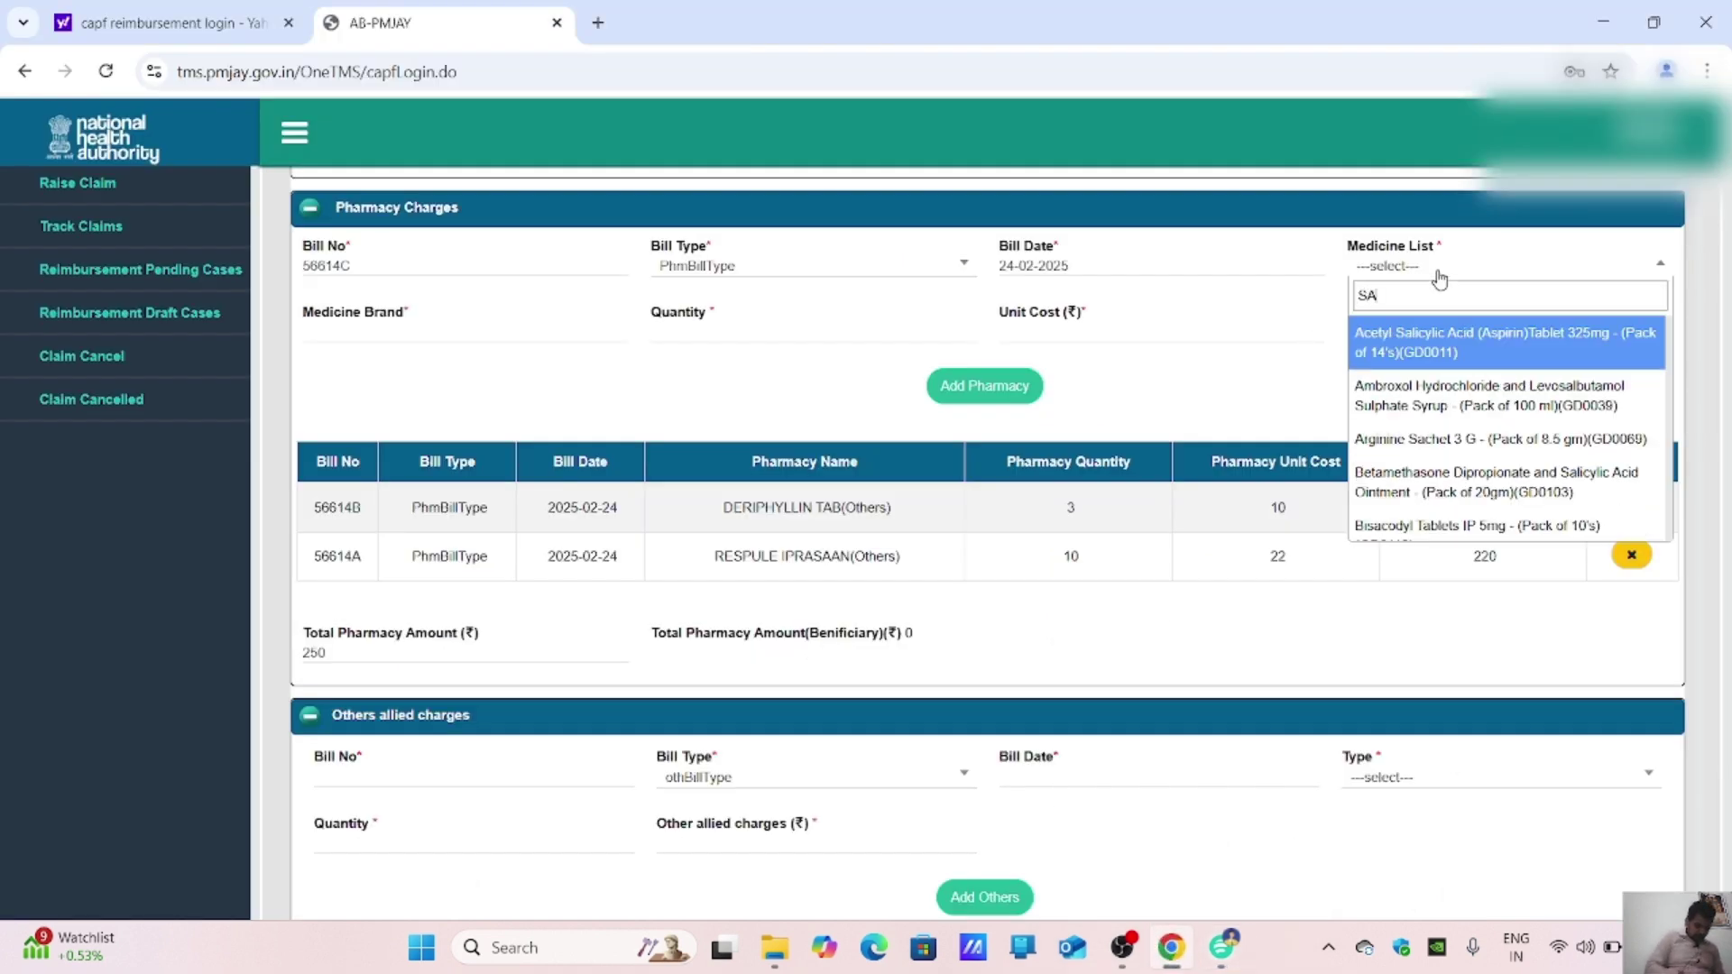
text(NP)
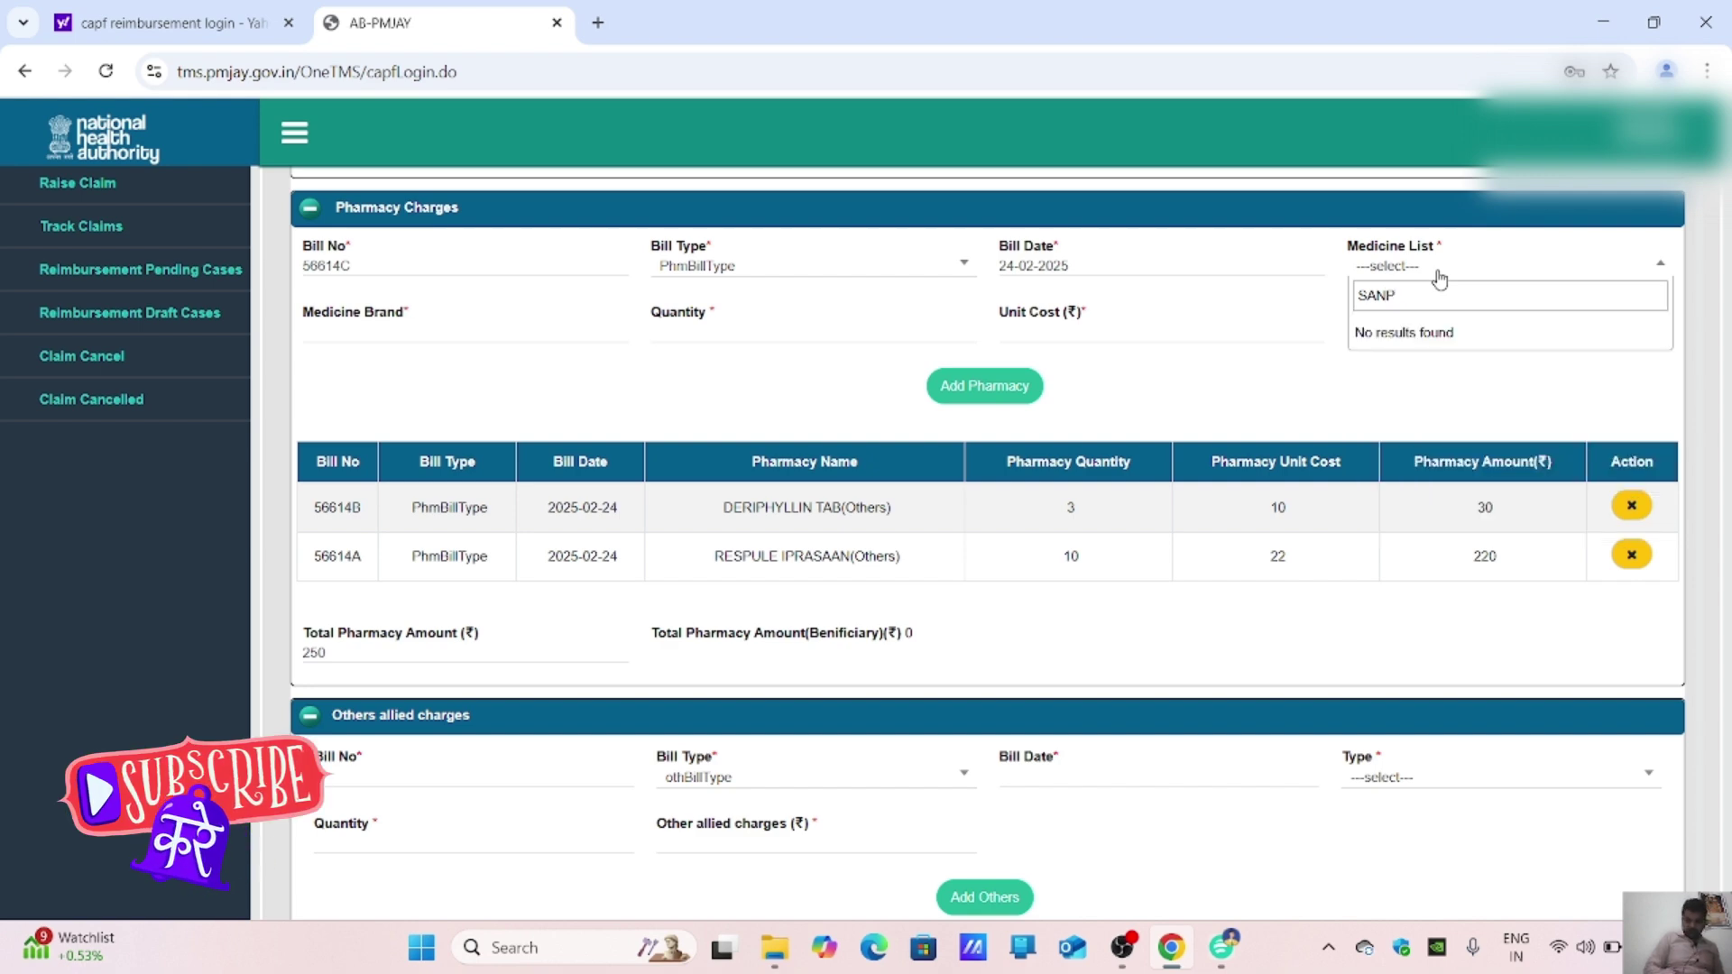
key(BackSpace)
key(BackSpace)
key(BackSpace)
key(BackSpace)
text(O)
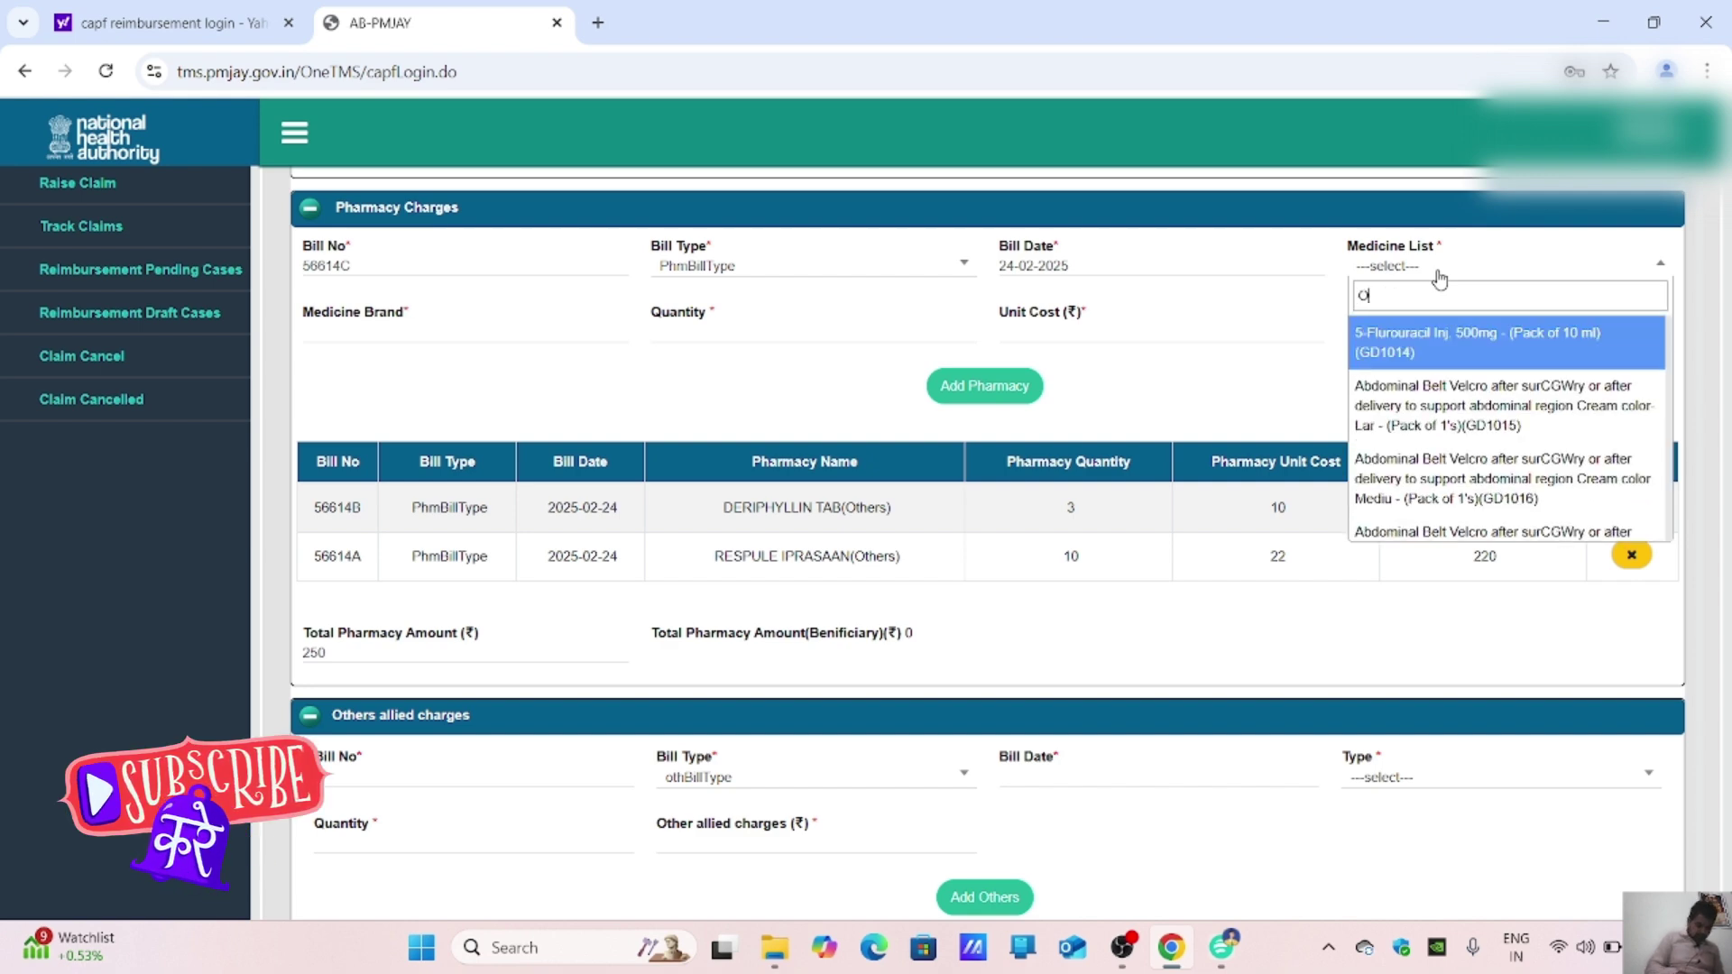
text(lHER)
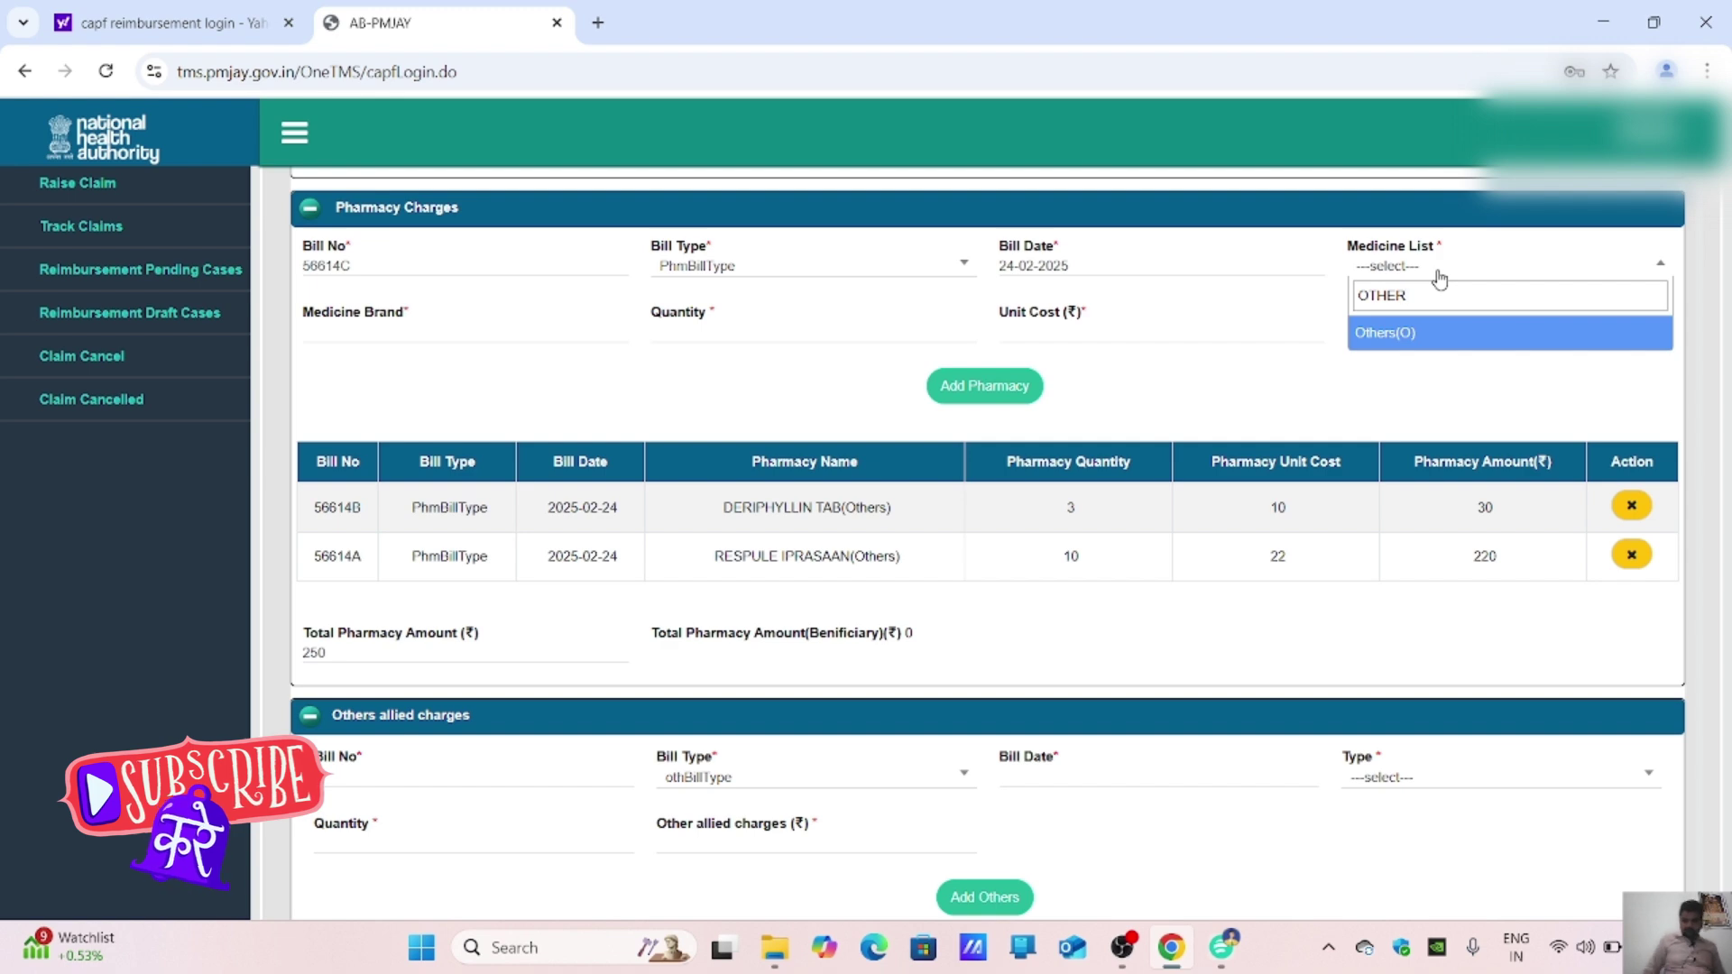
click(1440, 338)
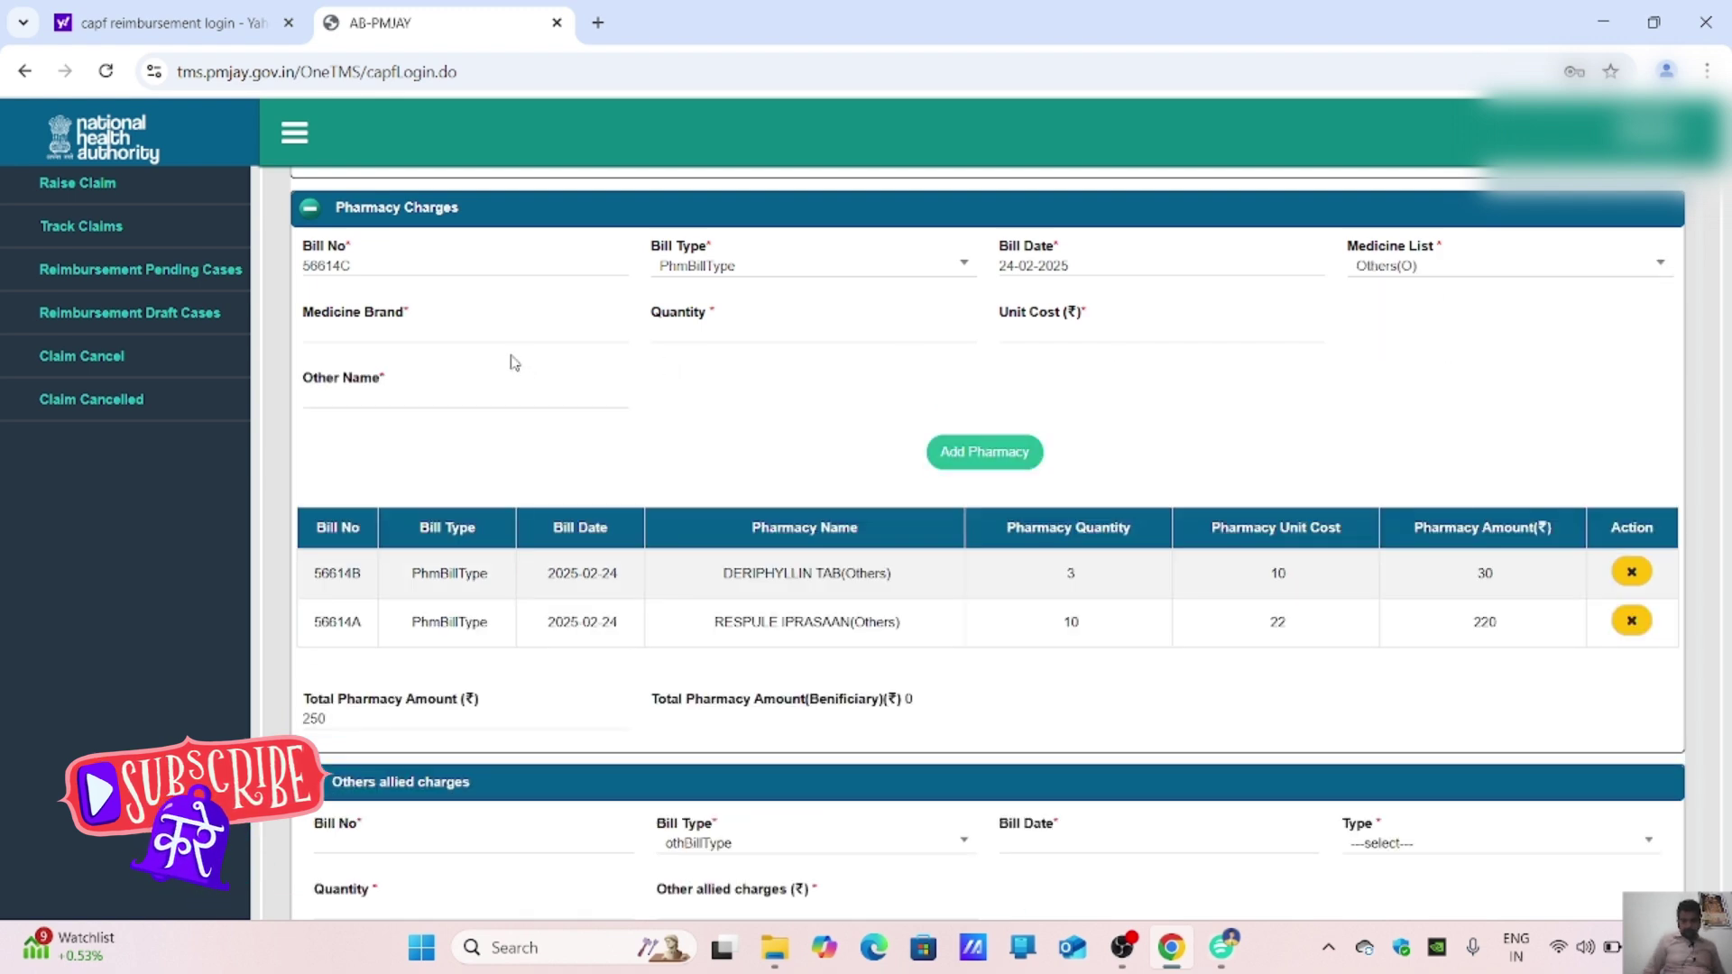
Step: Add SANPAN D CAP with quantity 3 at unit cost 9, copying the name into Other Name
text(SA)
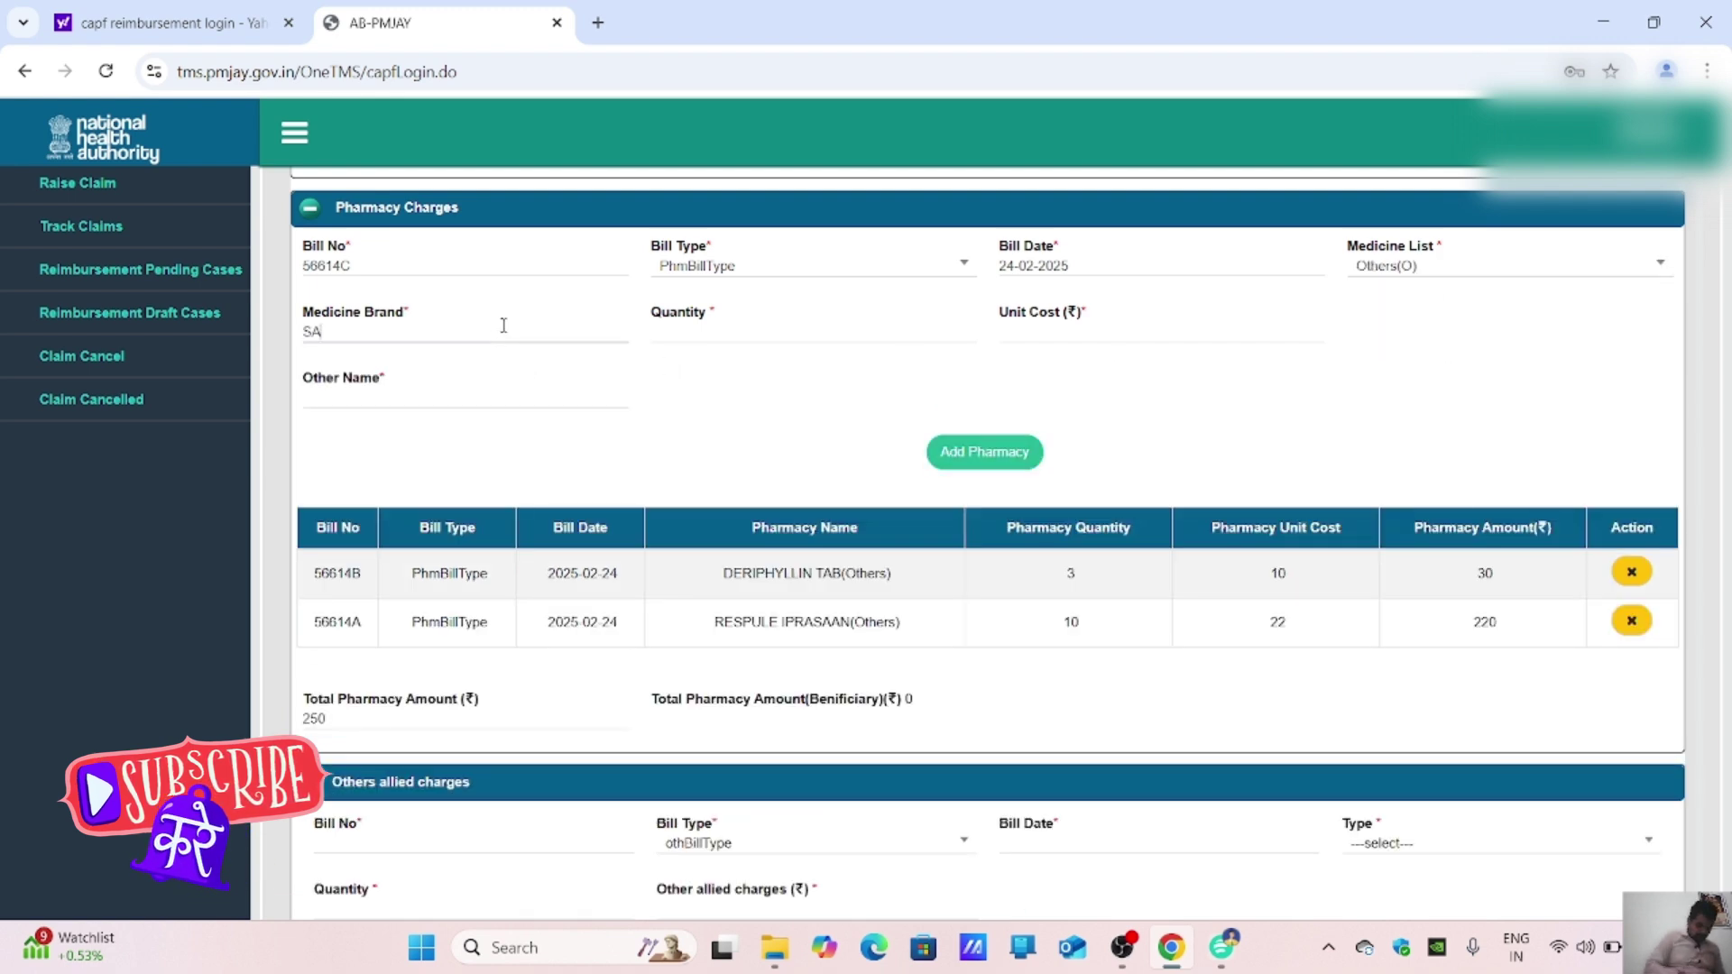
text(NPAN )
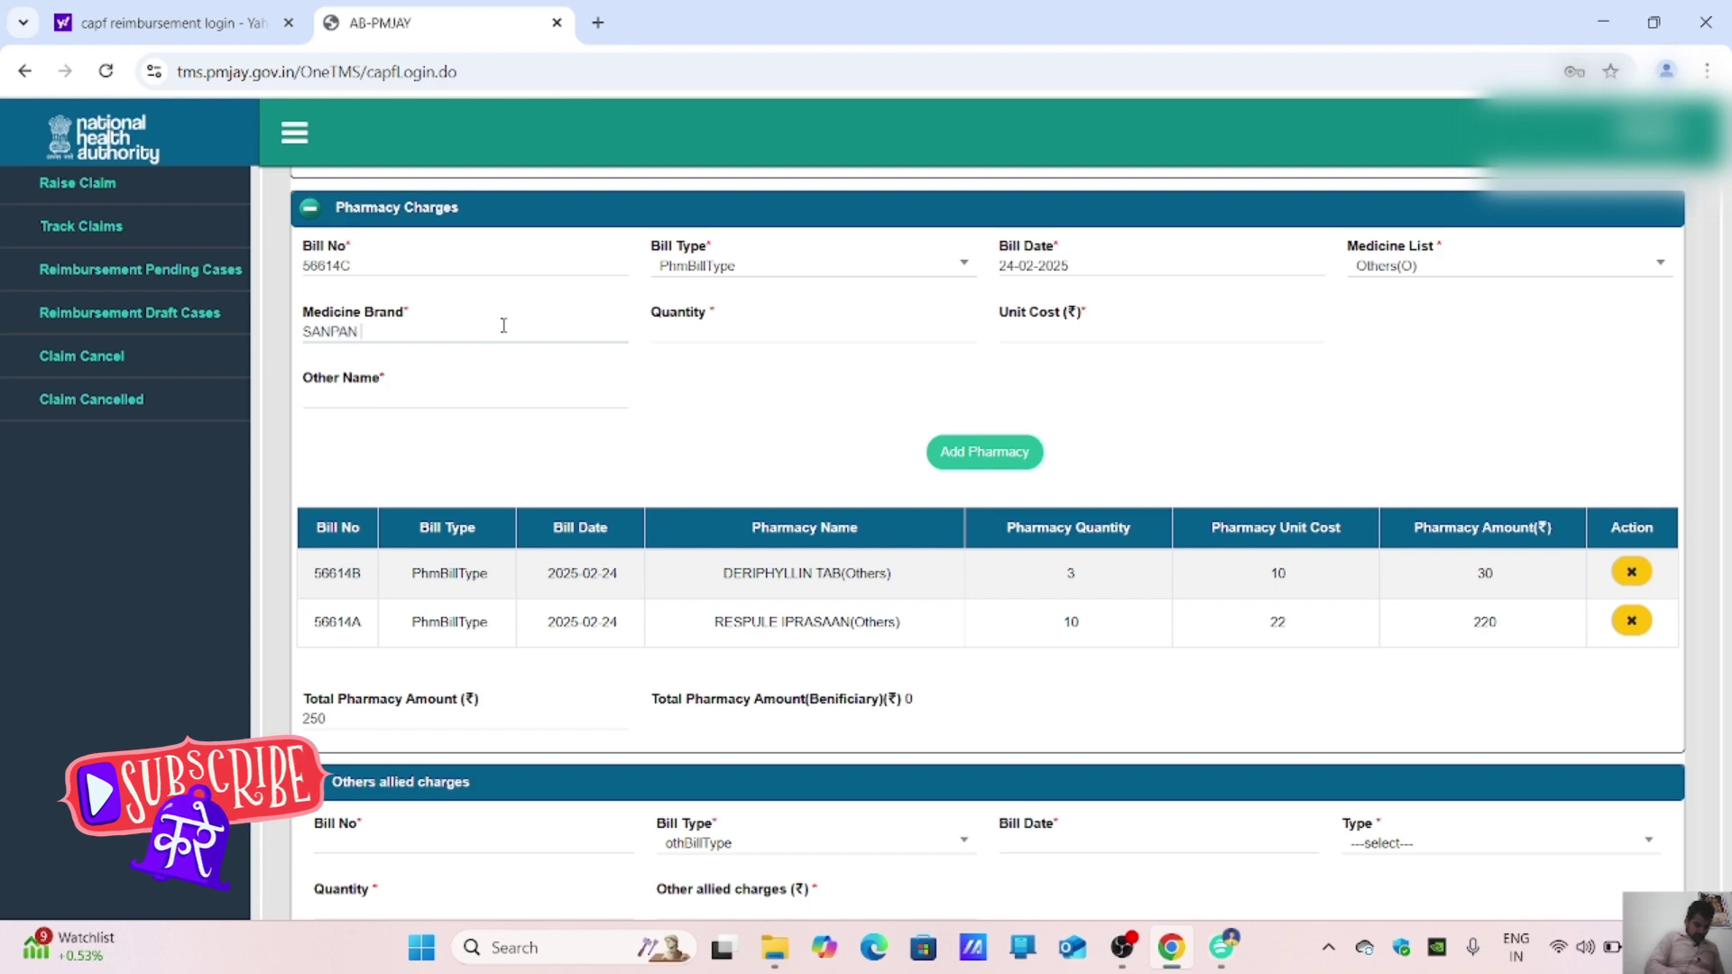
text(D CAP)
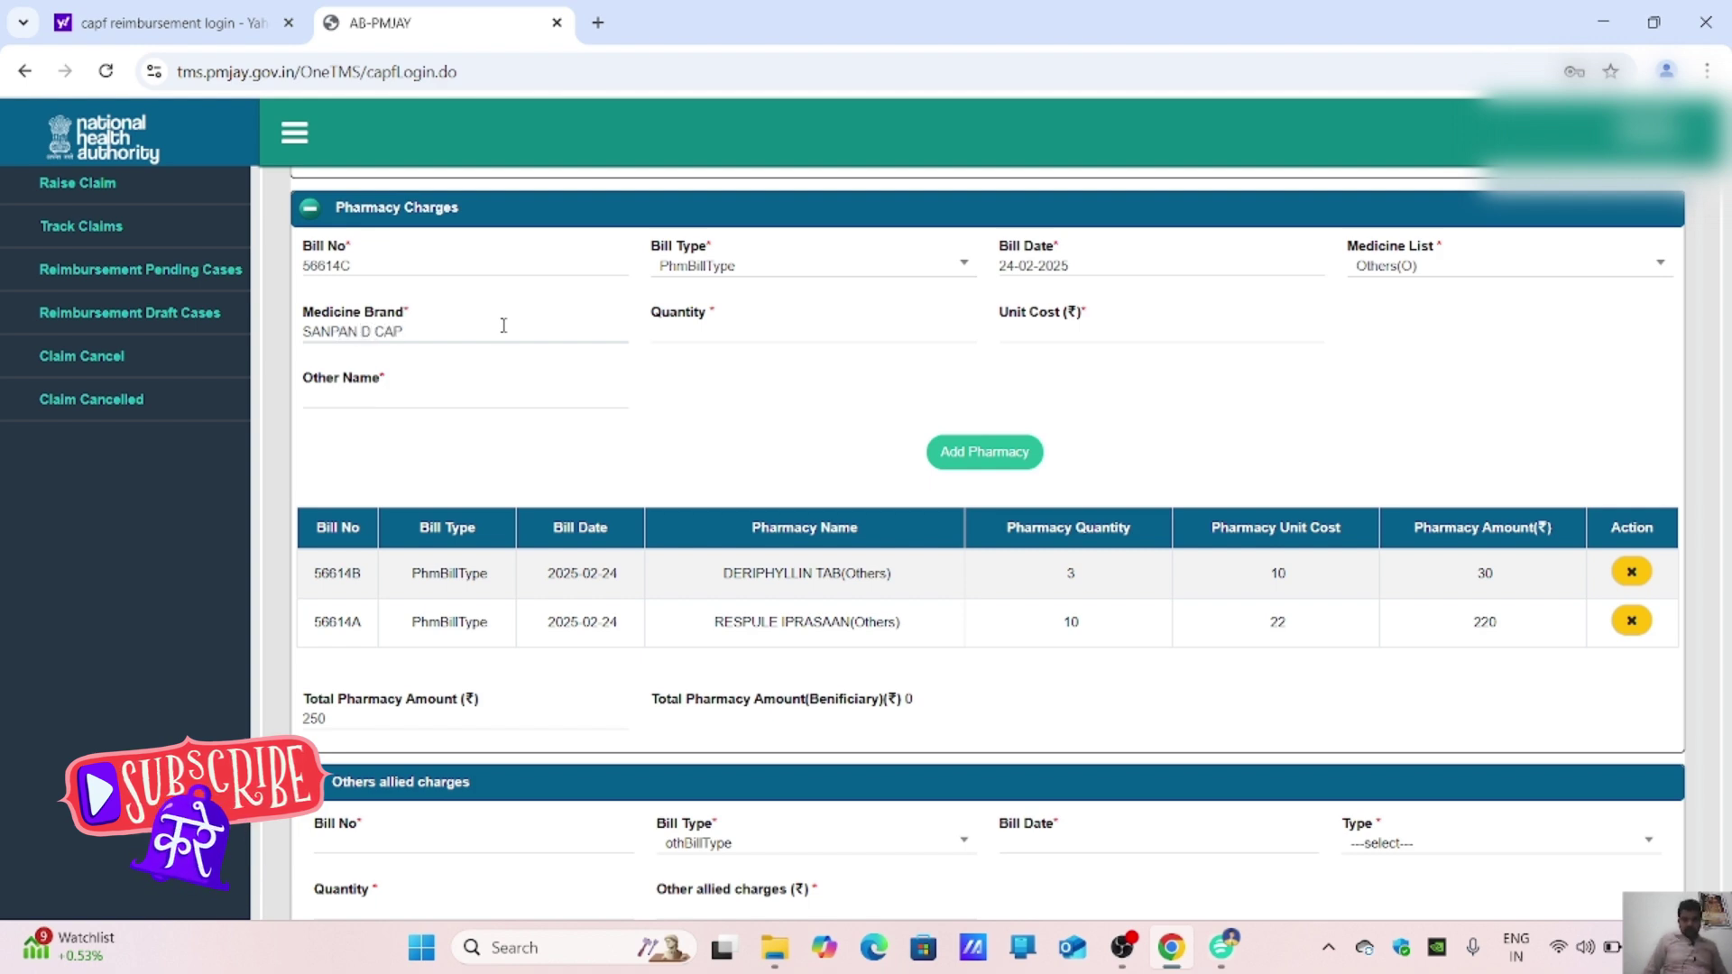
click(1221, 947)
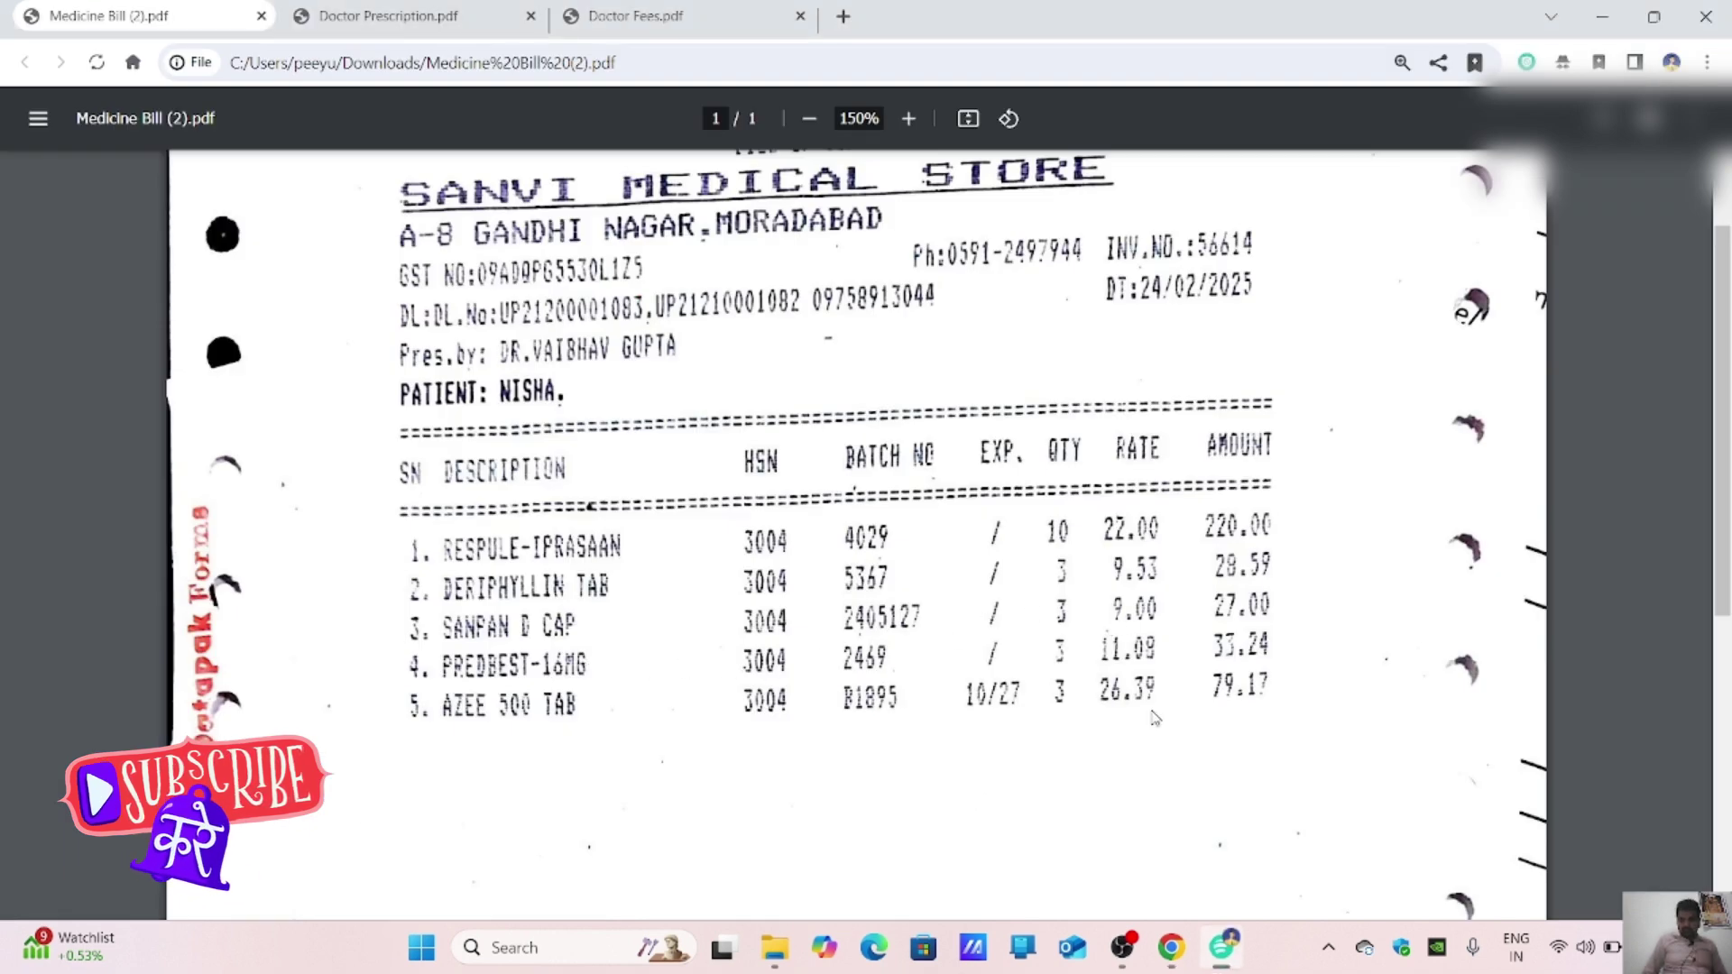
click(1171, 948)
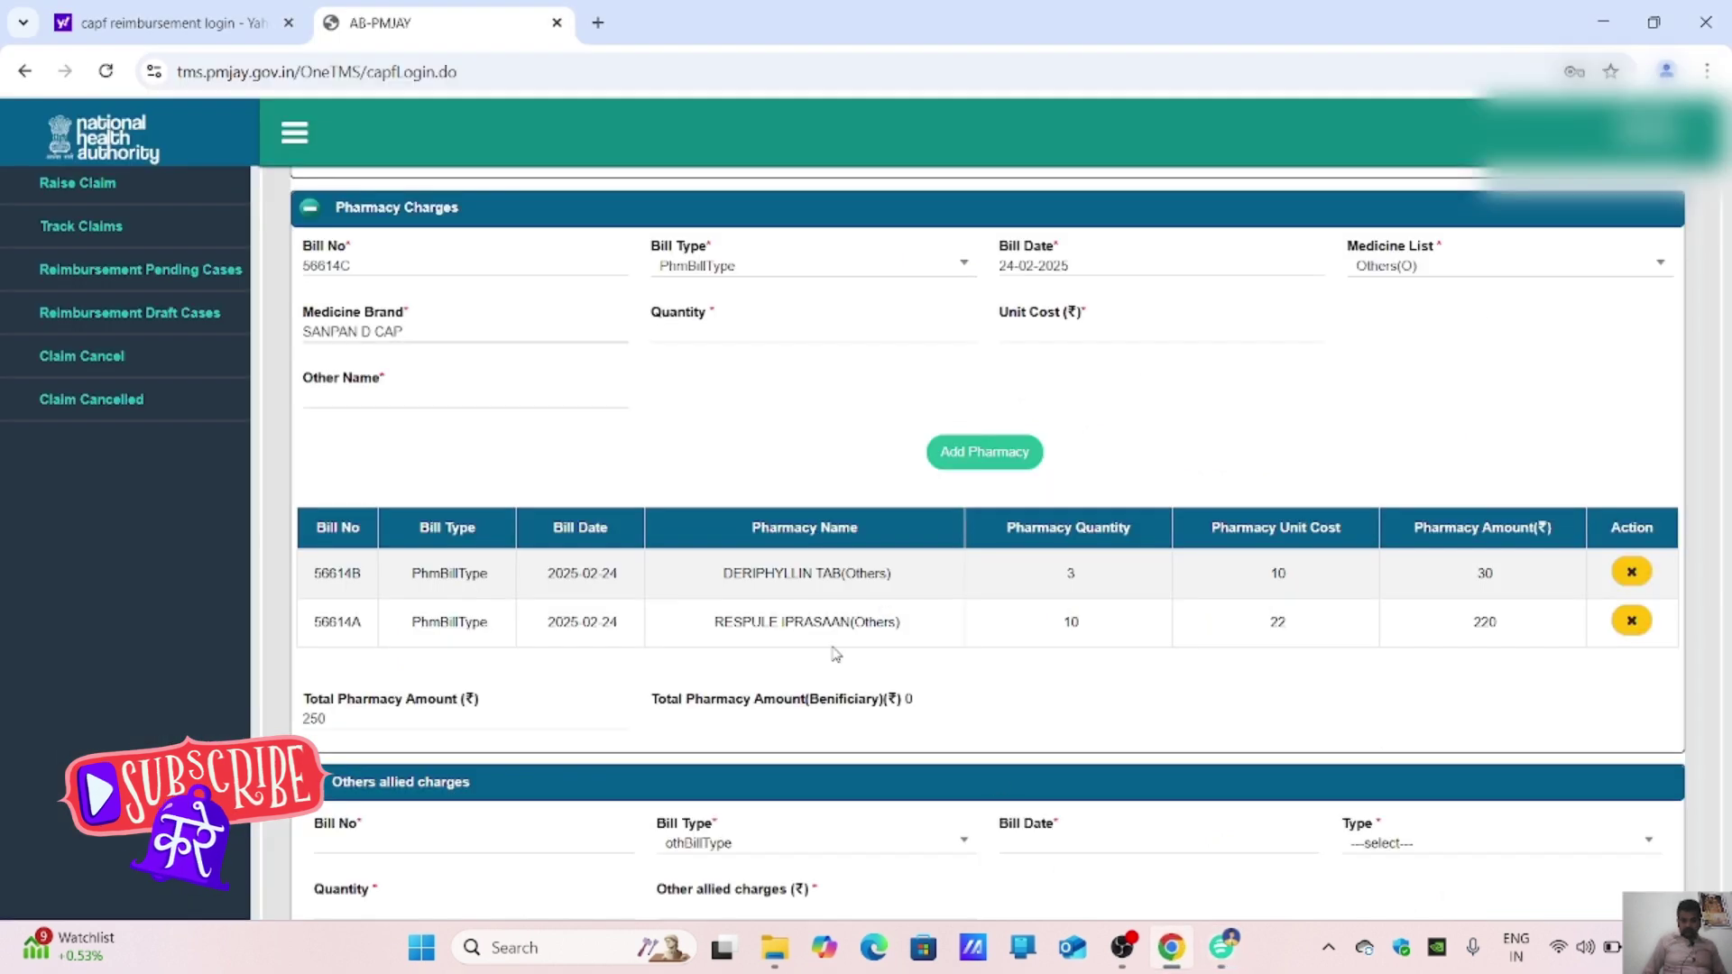
click(803, 332)
text(3)
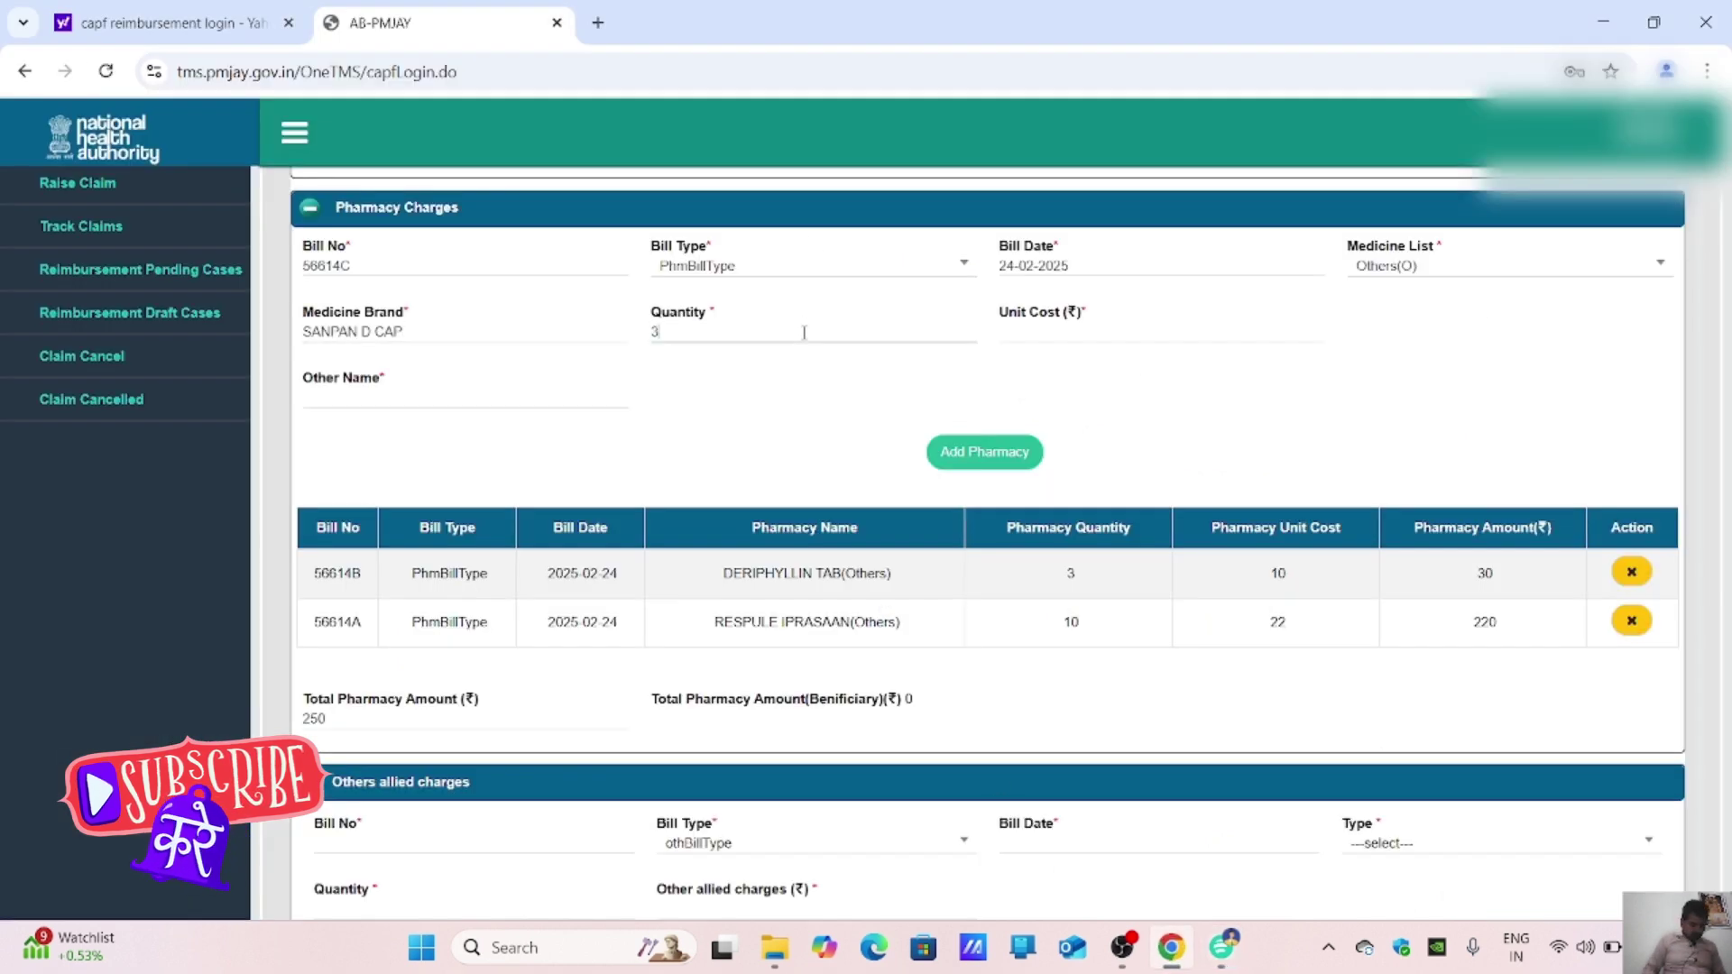
key(Tab)
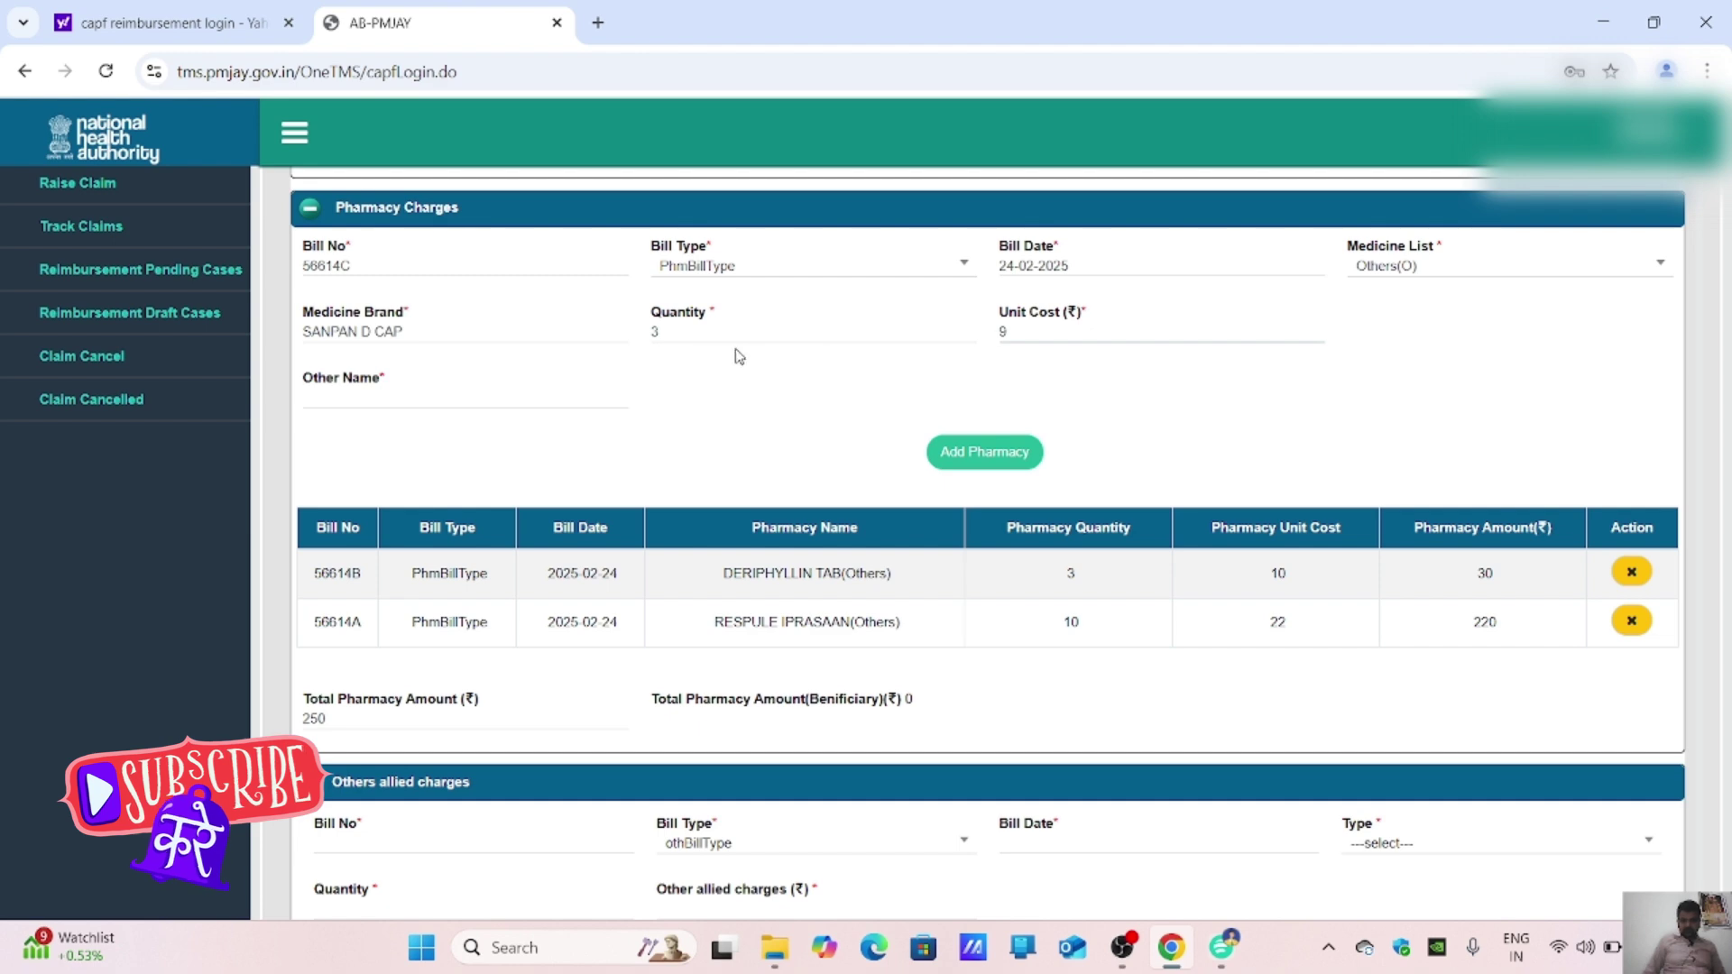
triple_click(412, 332)
key(ctrl+c)
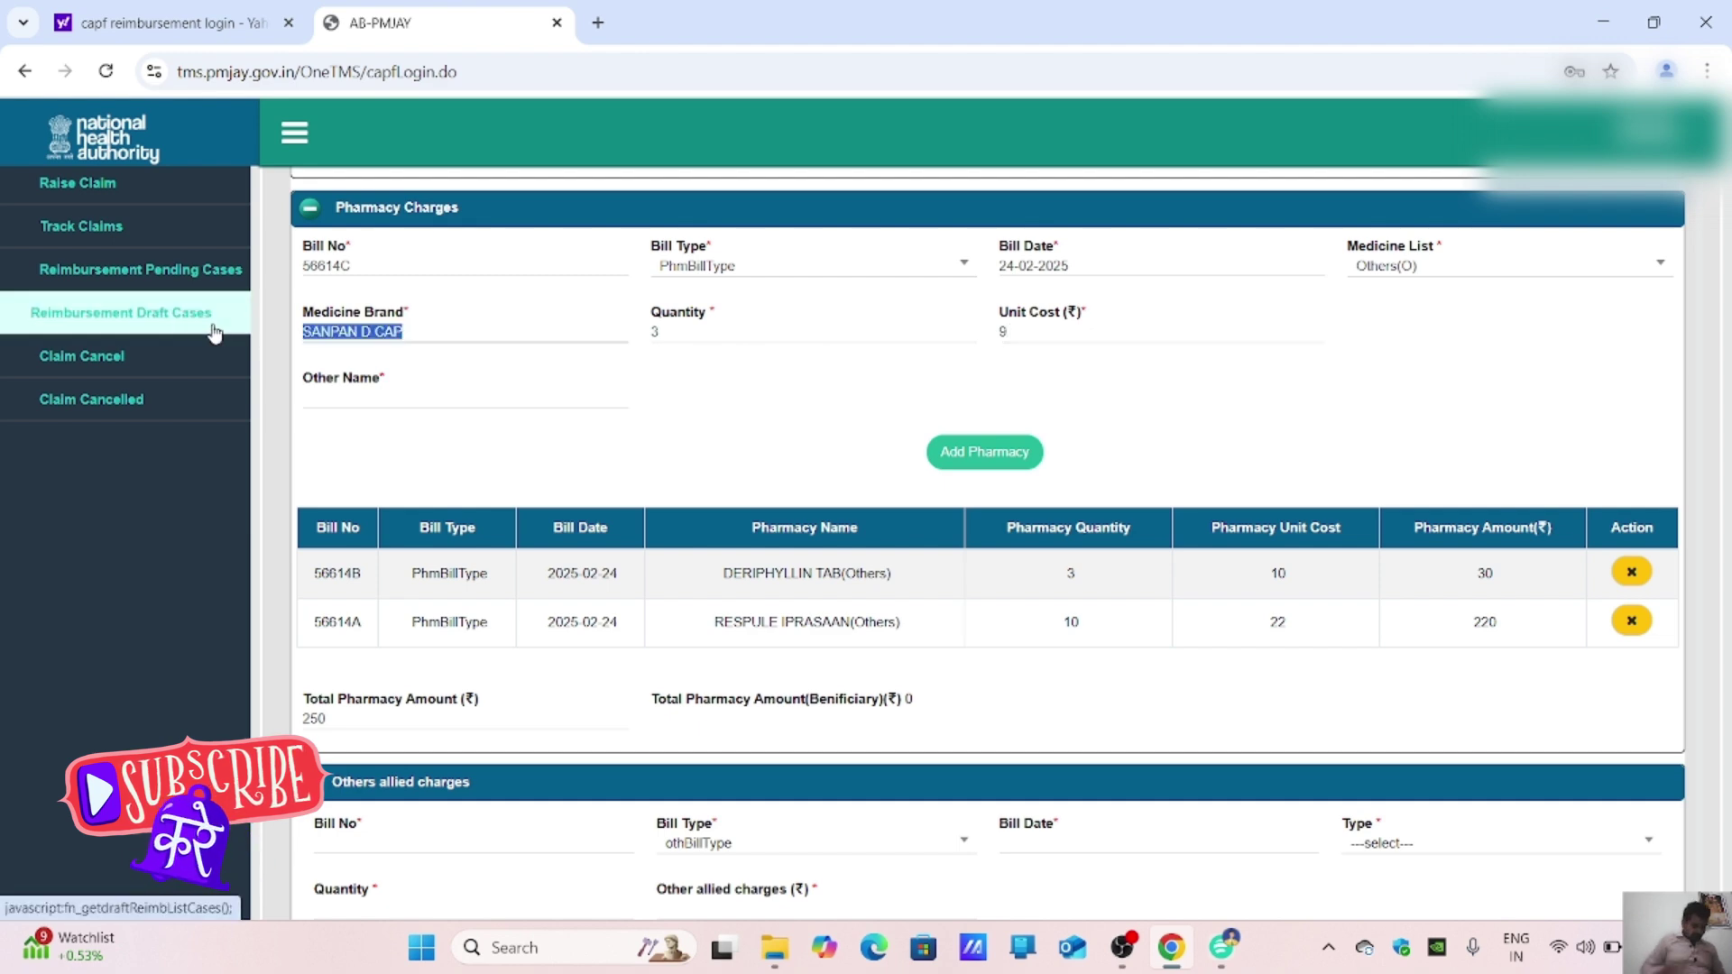
click(362, 402)
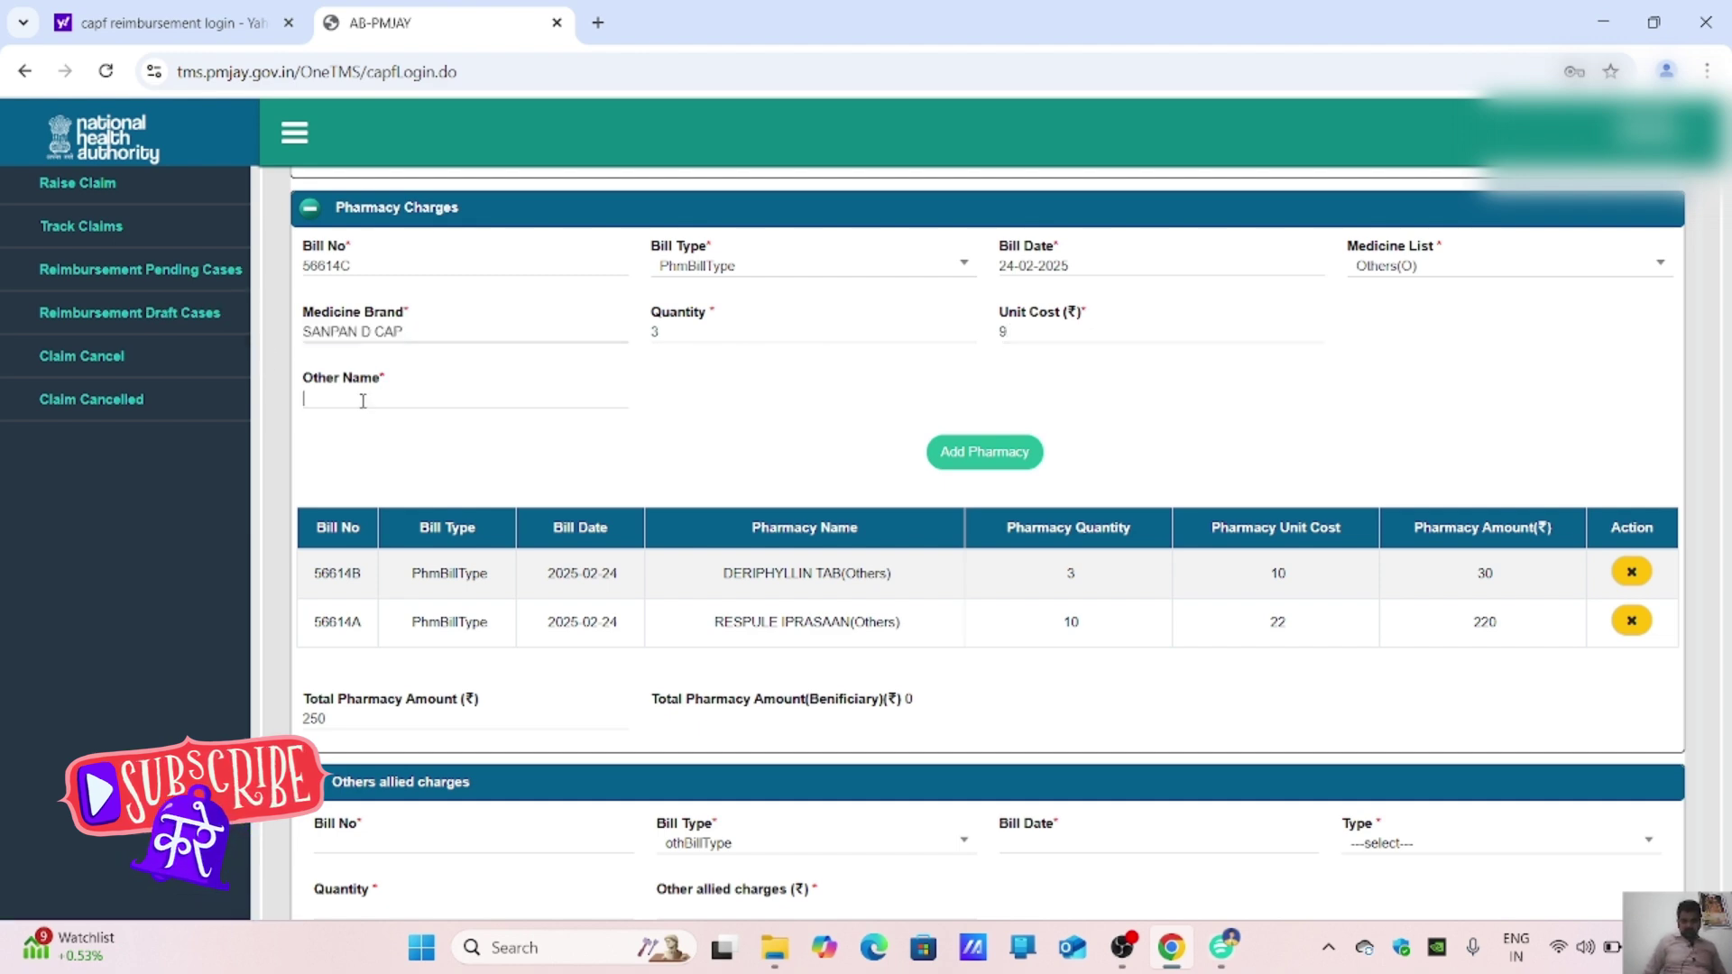
key(ctrl+v)
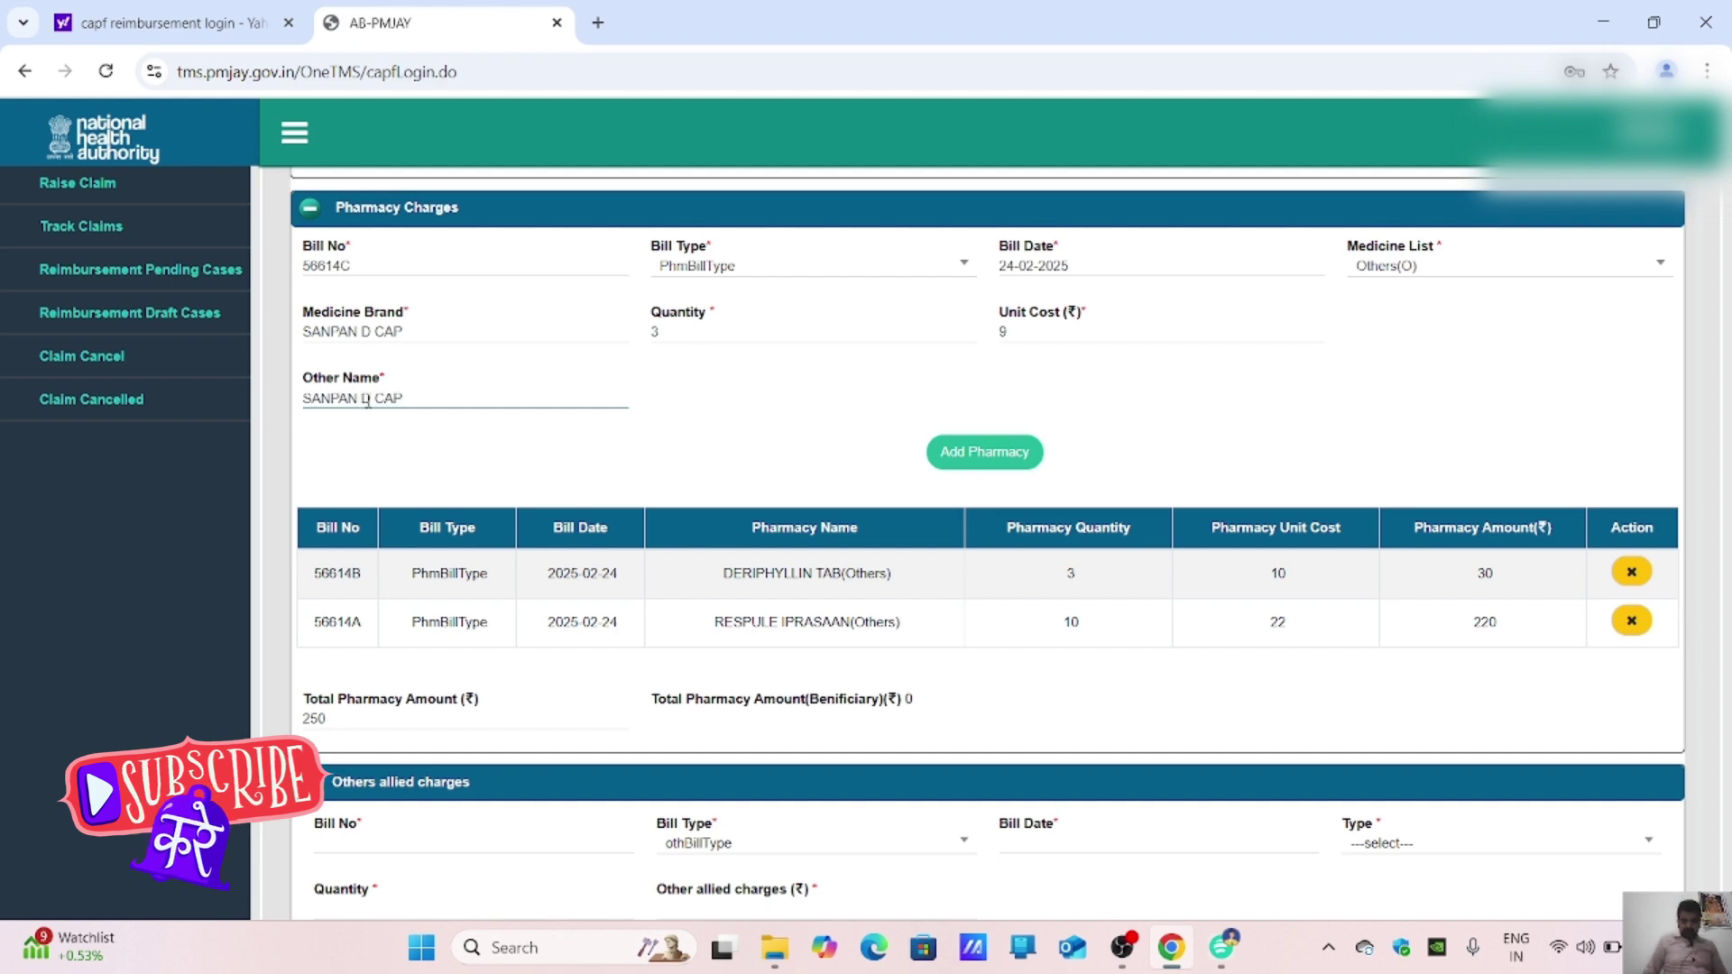
click(943, 454)
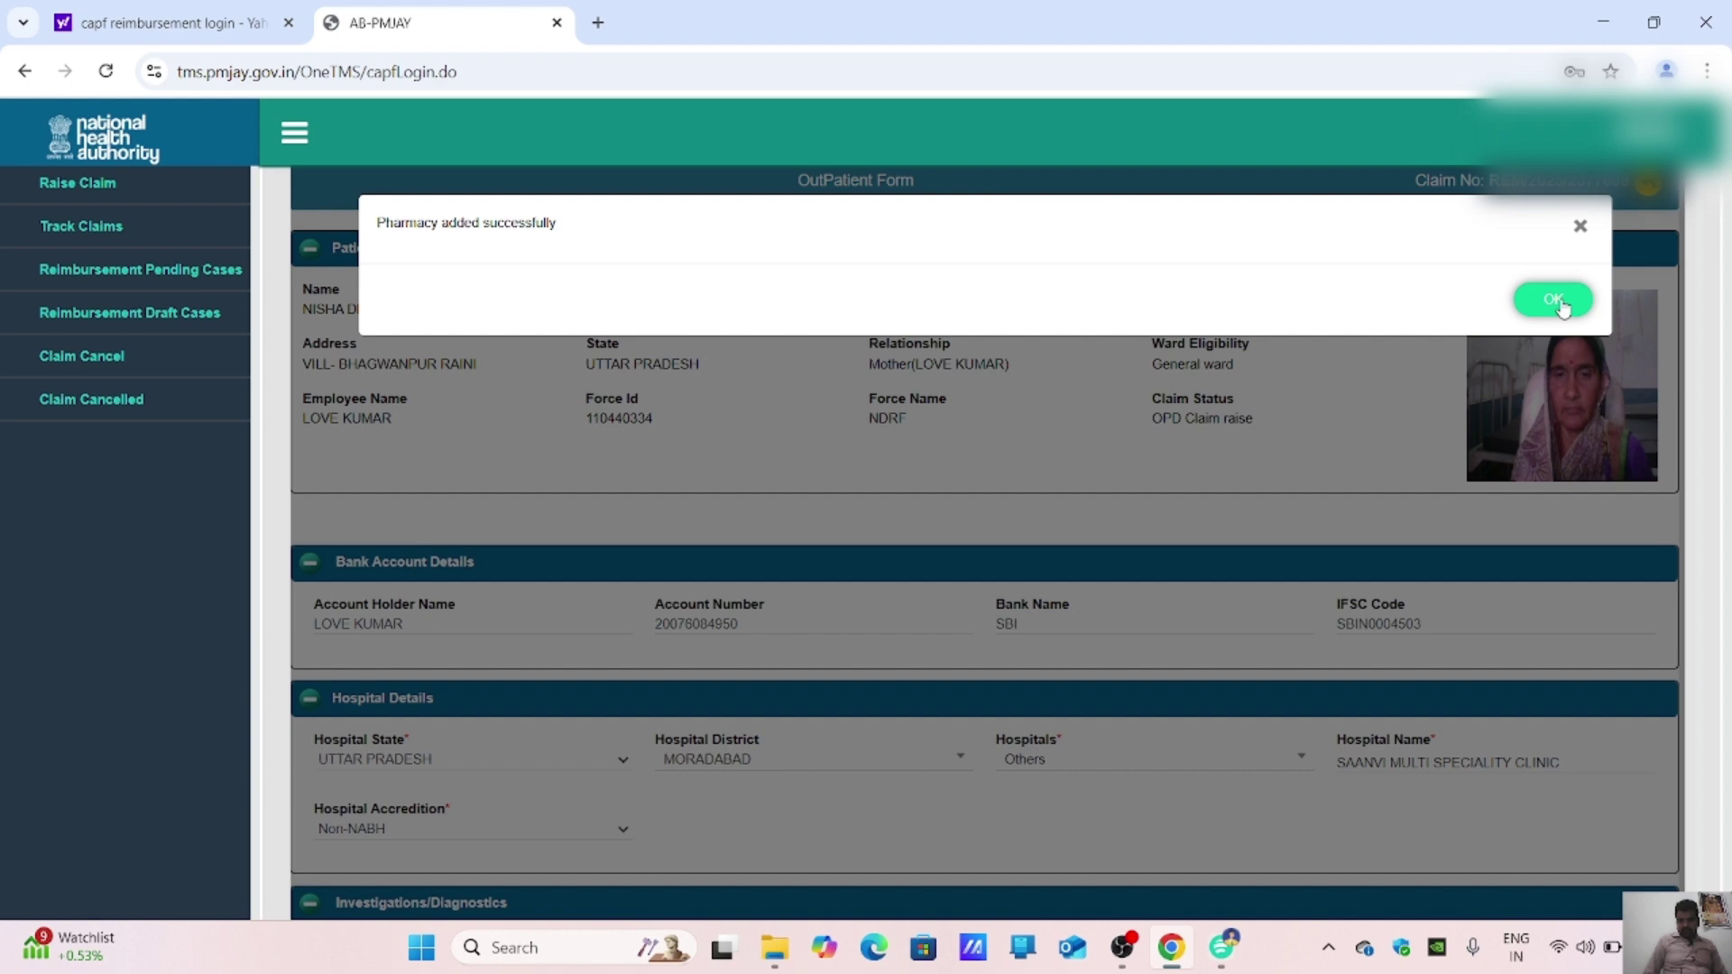
click(1553, 299)
scroll(1062, 560, down, 9)
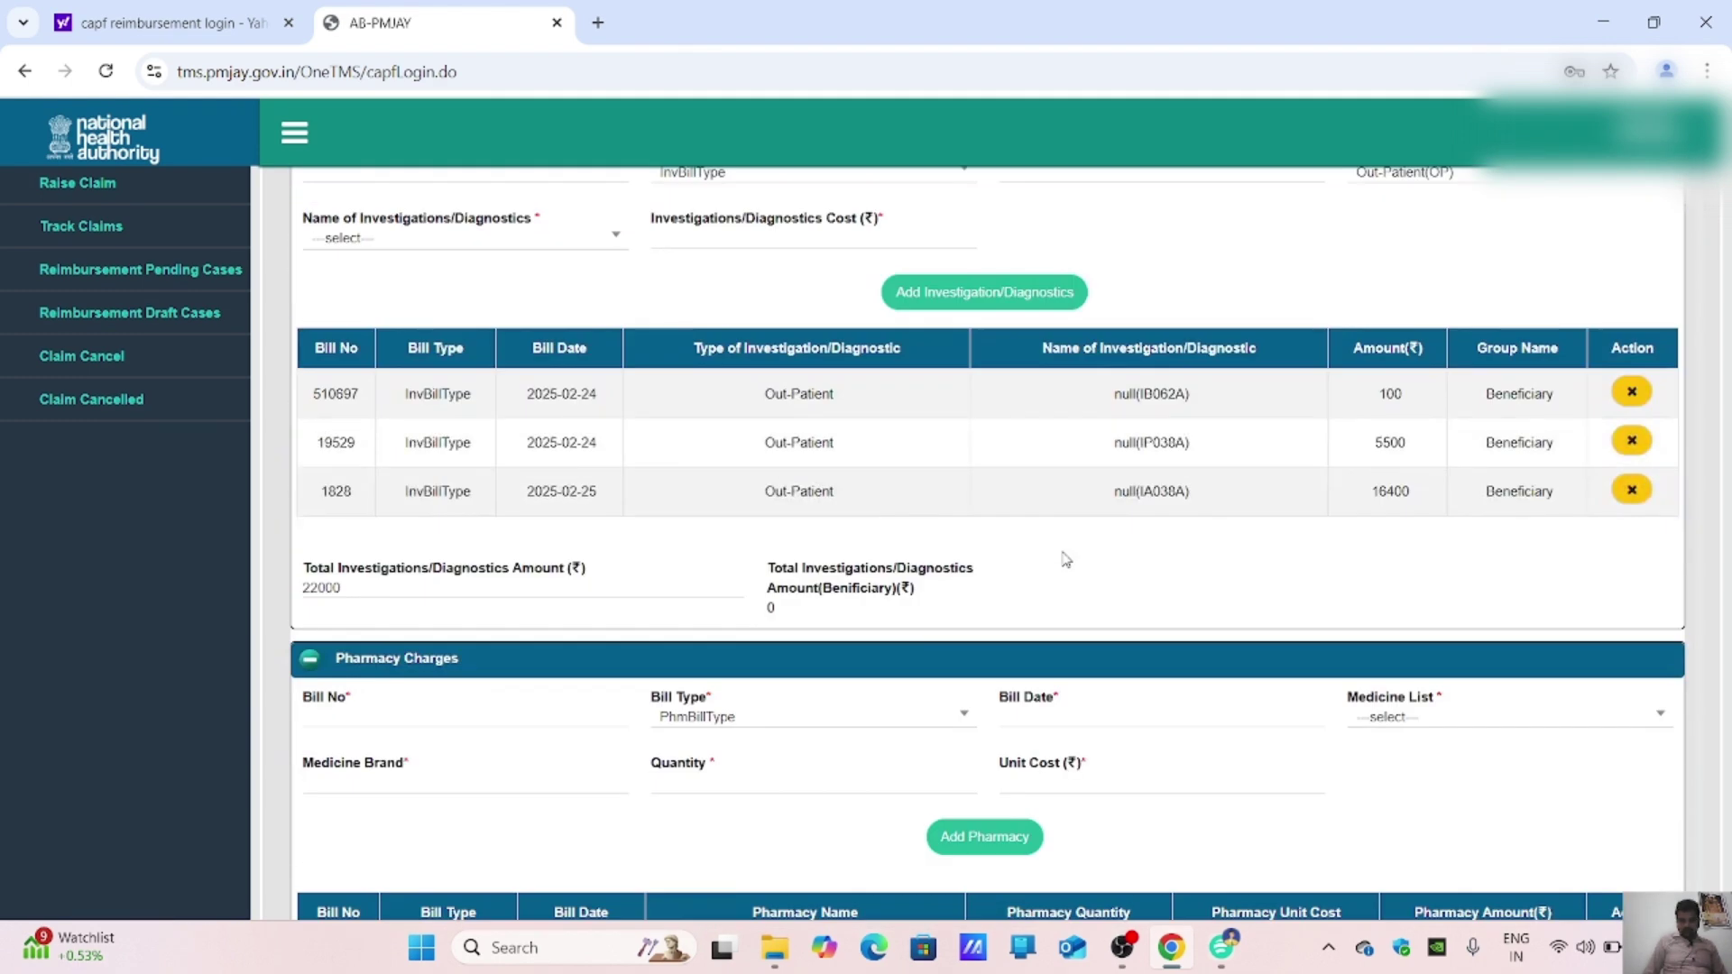
Step: Enter Bill No 56614D with bill date 24-02-2025
scroll(1057, 557, down, 3)
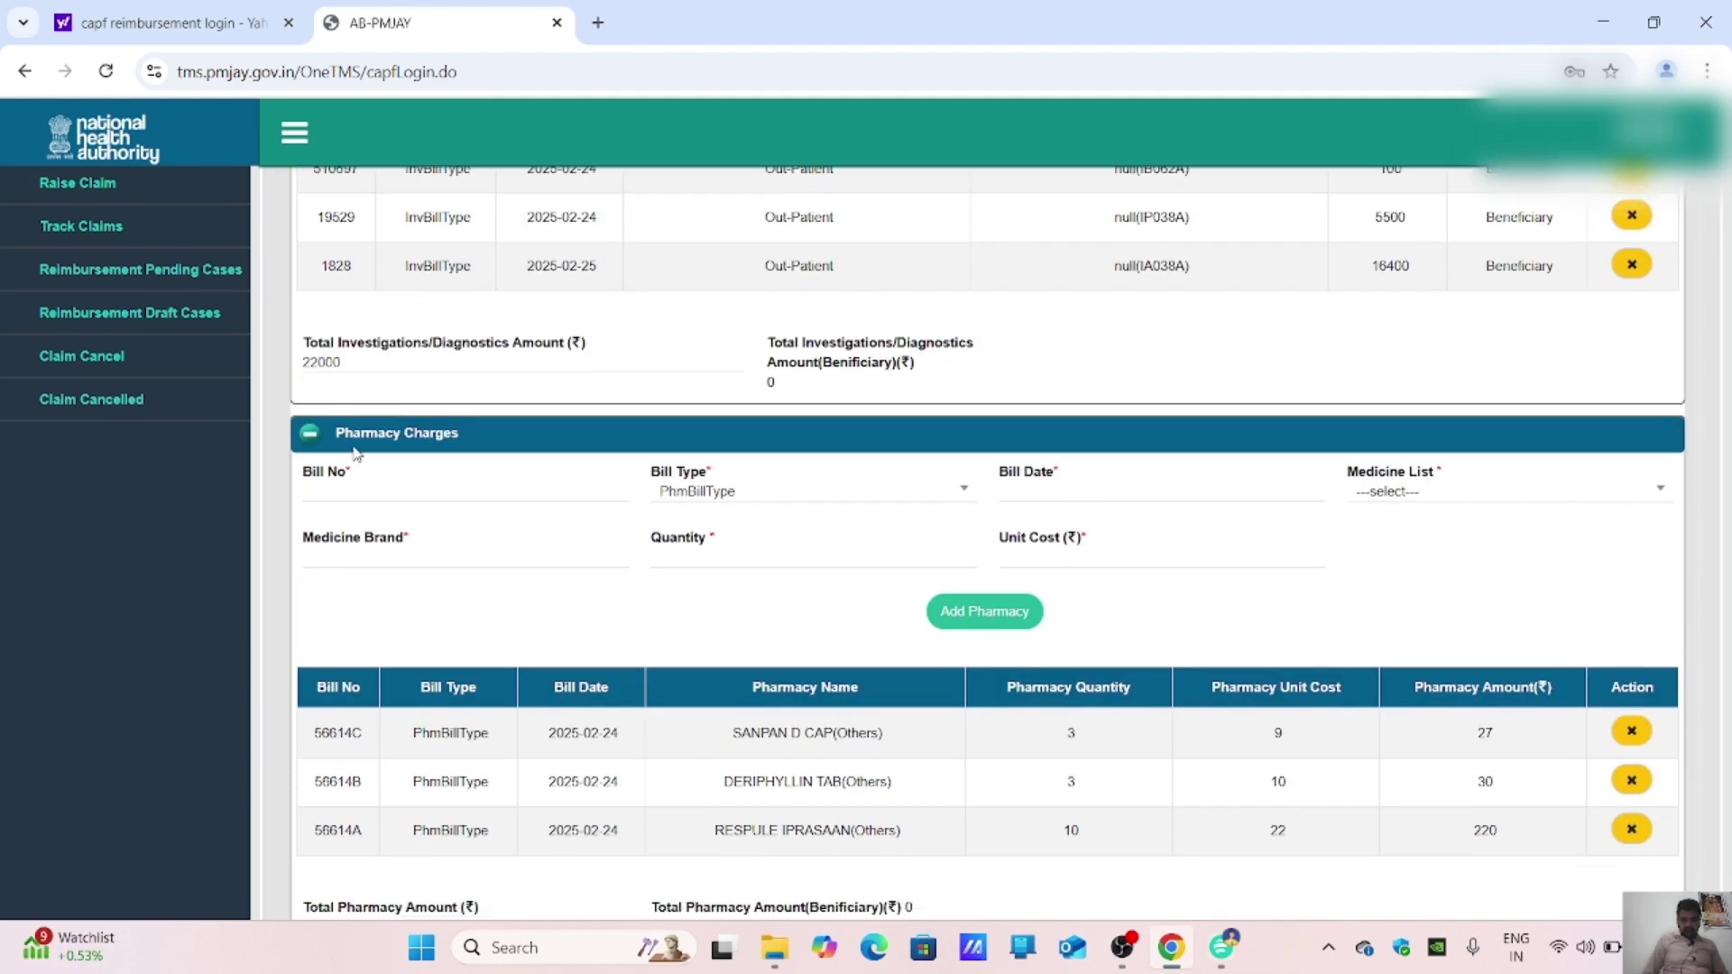
click(376, 500)
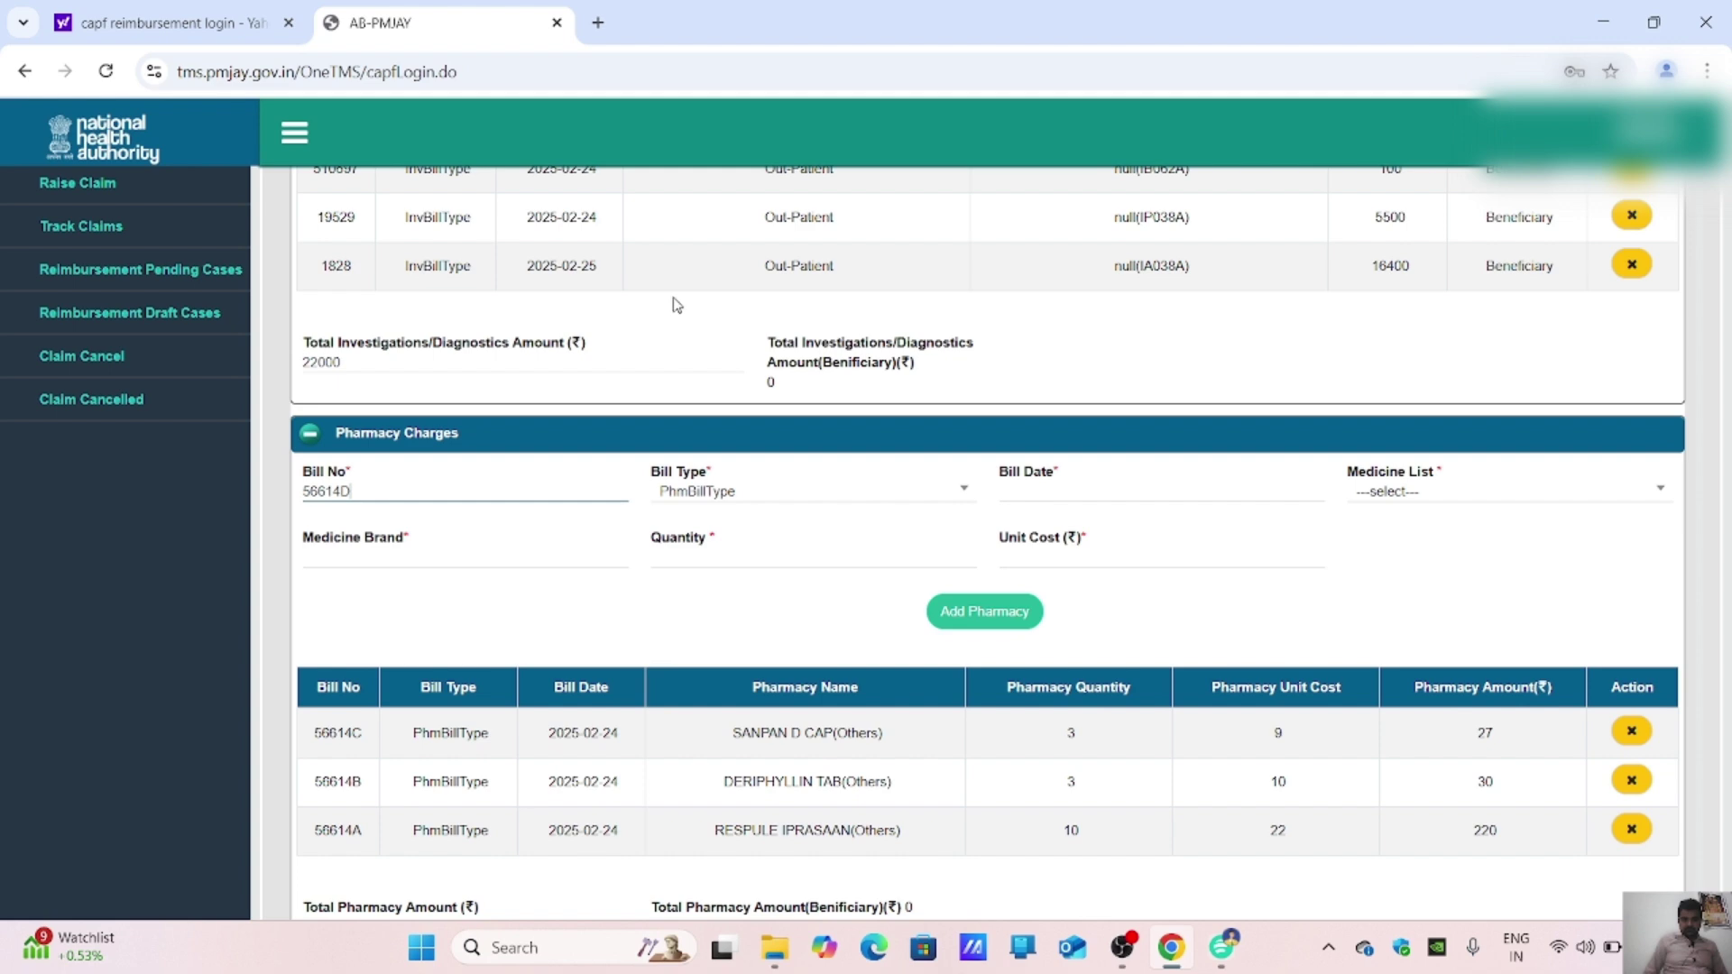
text(56614D)
click(1051, 487)
click(1051, 483)
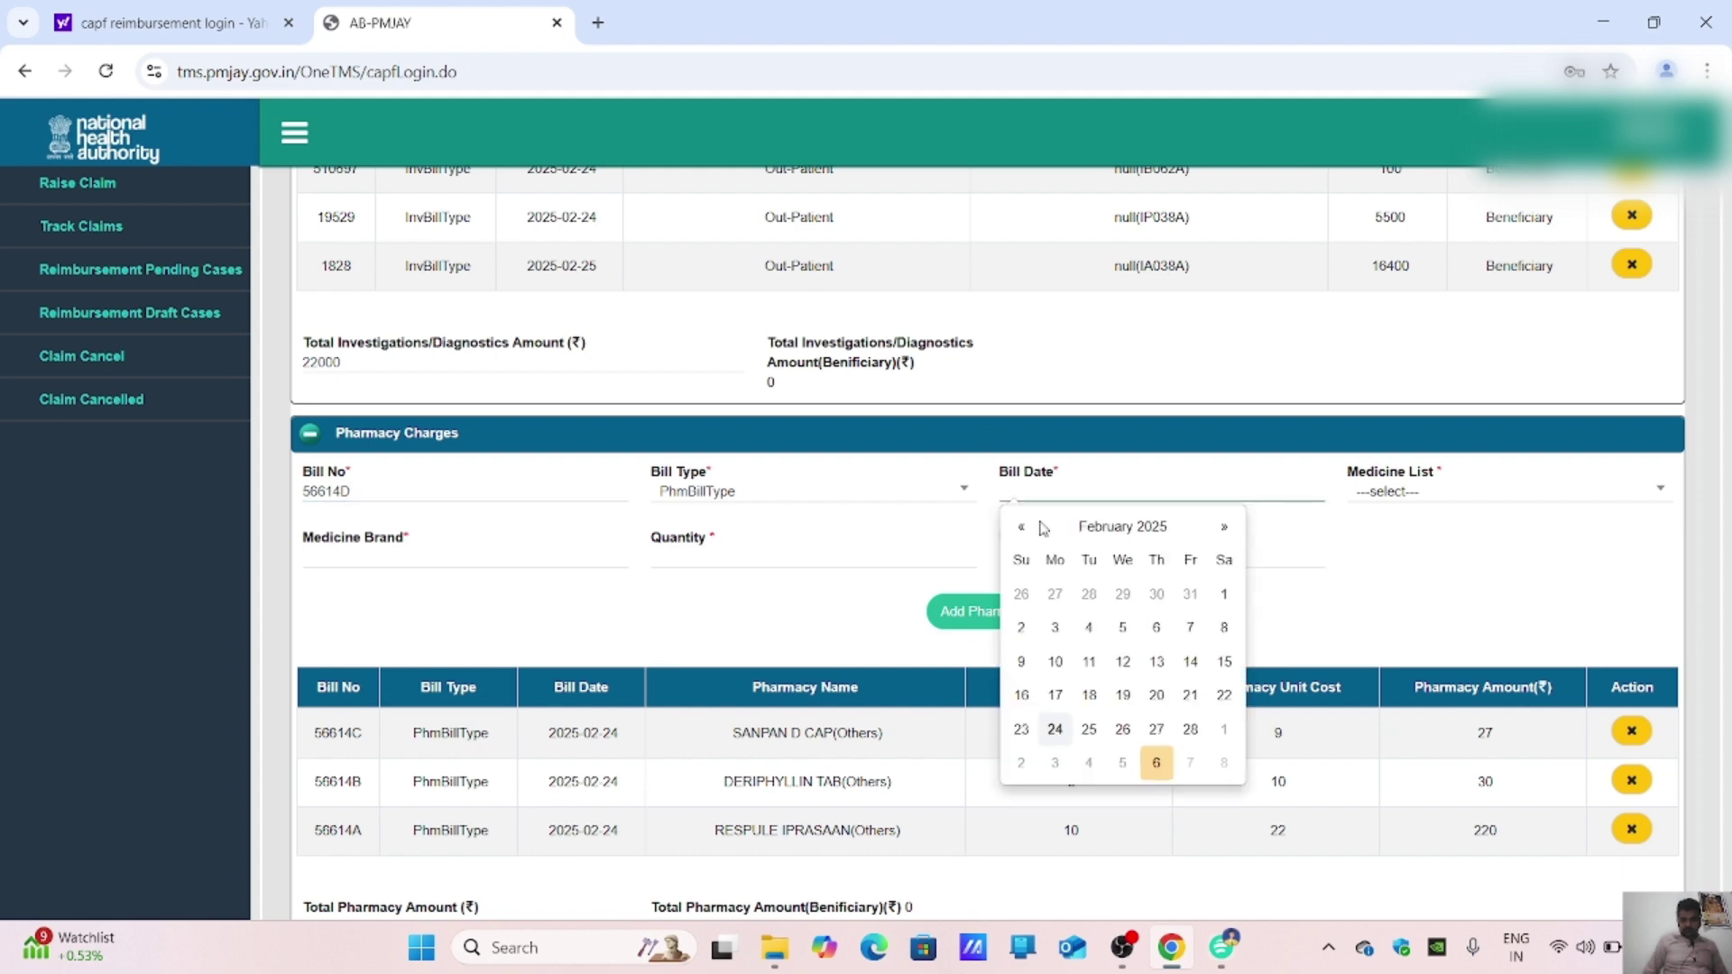
click(1055, 729)
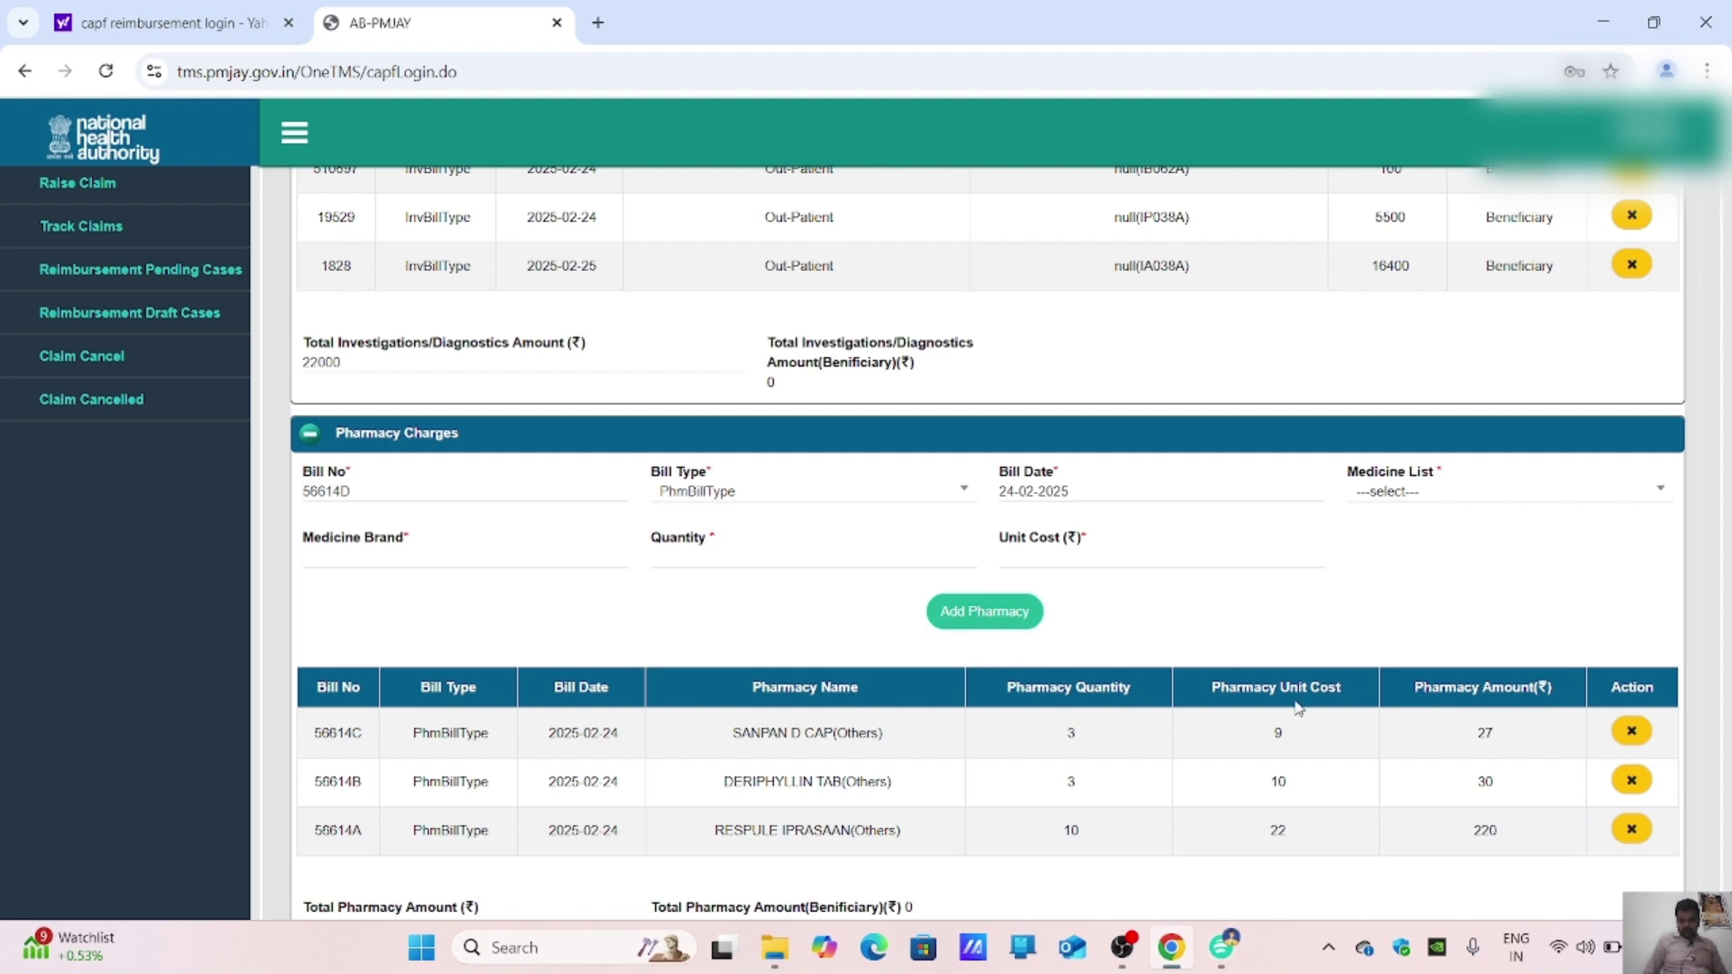
click(1223, 942)
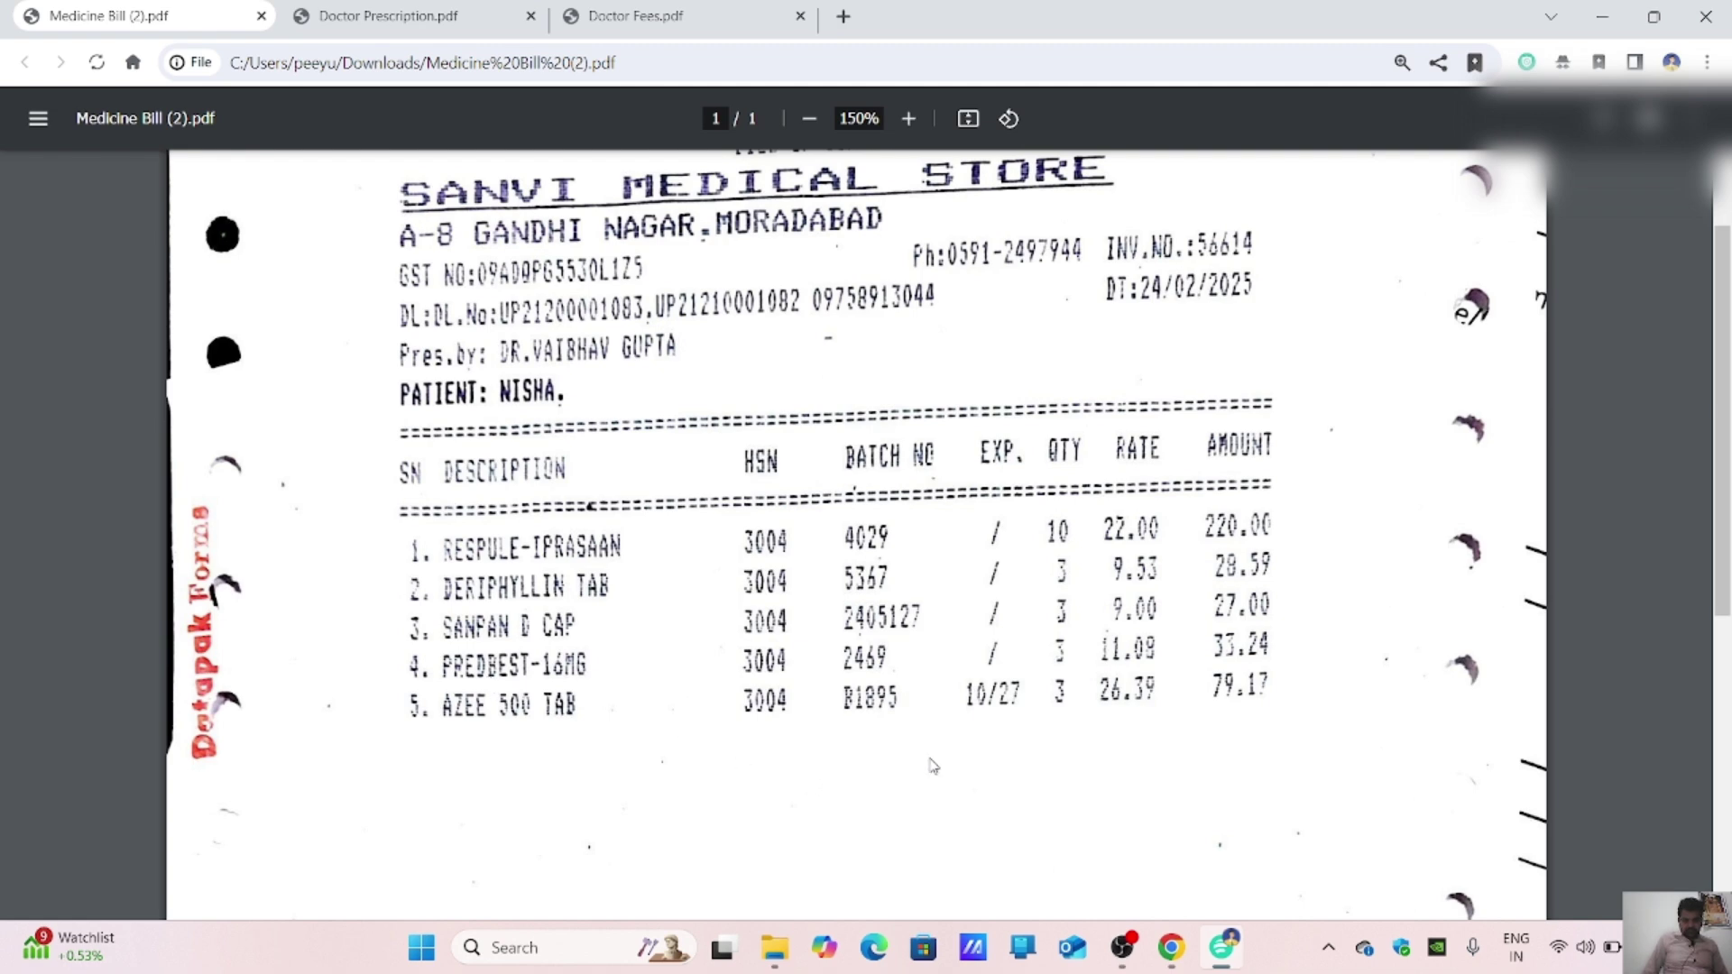
click(1171, 948)
Step: Choose Others(O) after 'PREDB' finds nothing, and enter PREDBEST as the brand
click(1396, 491)
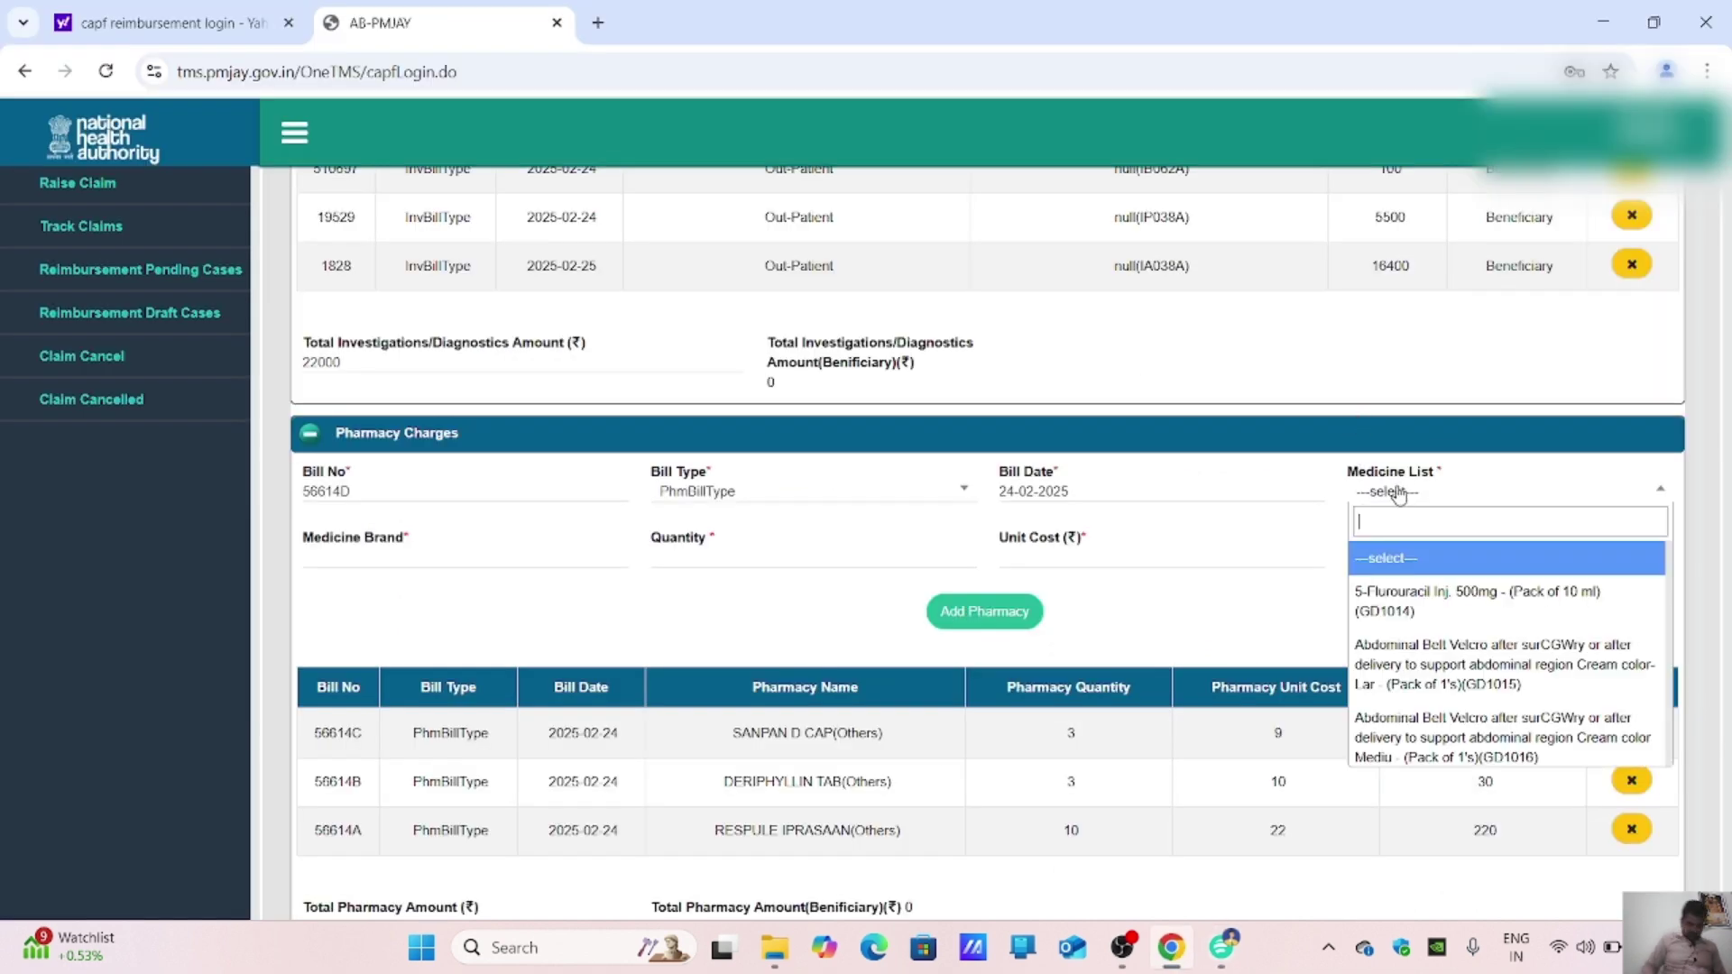
text(PRED)
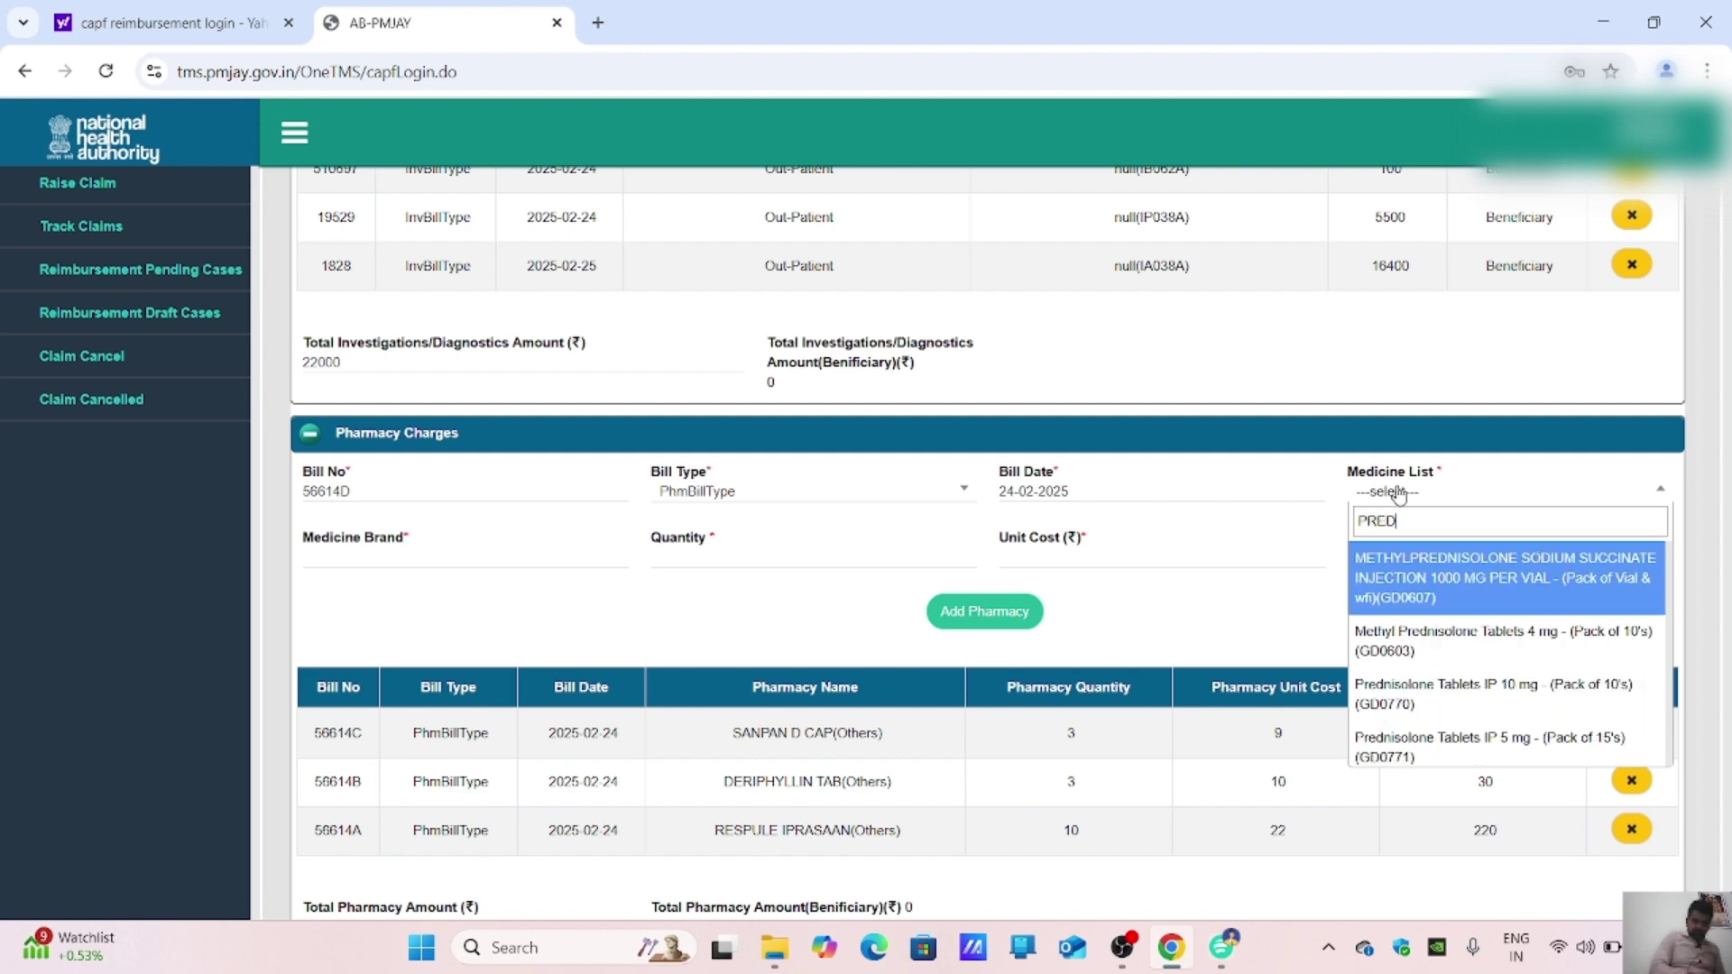
text(B)
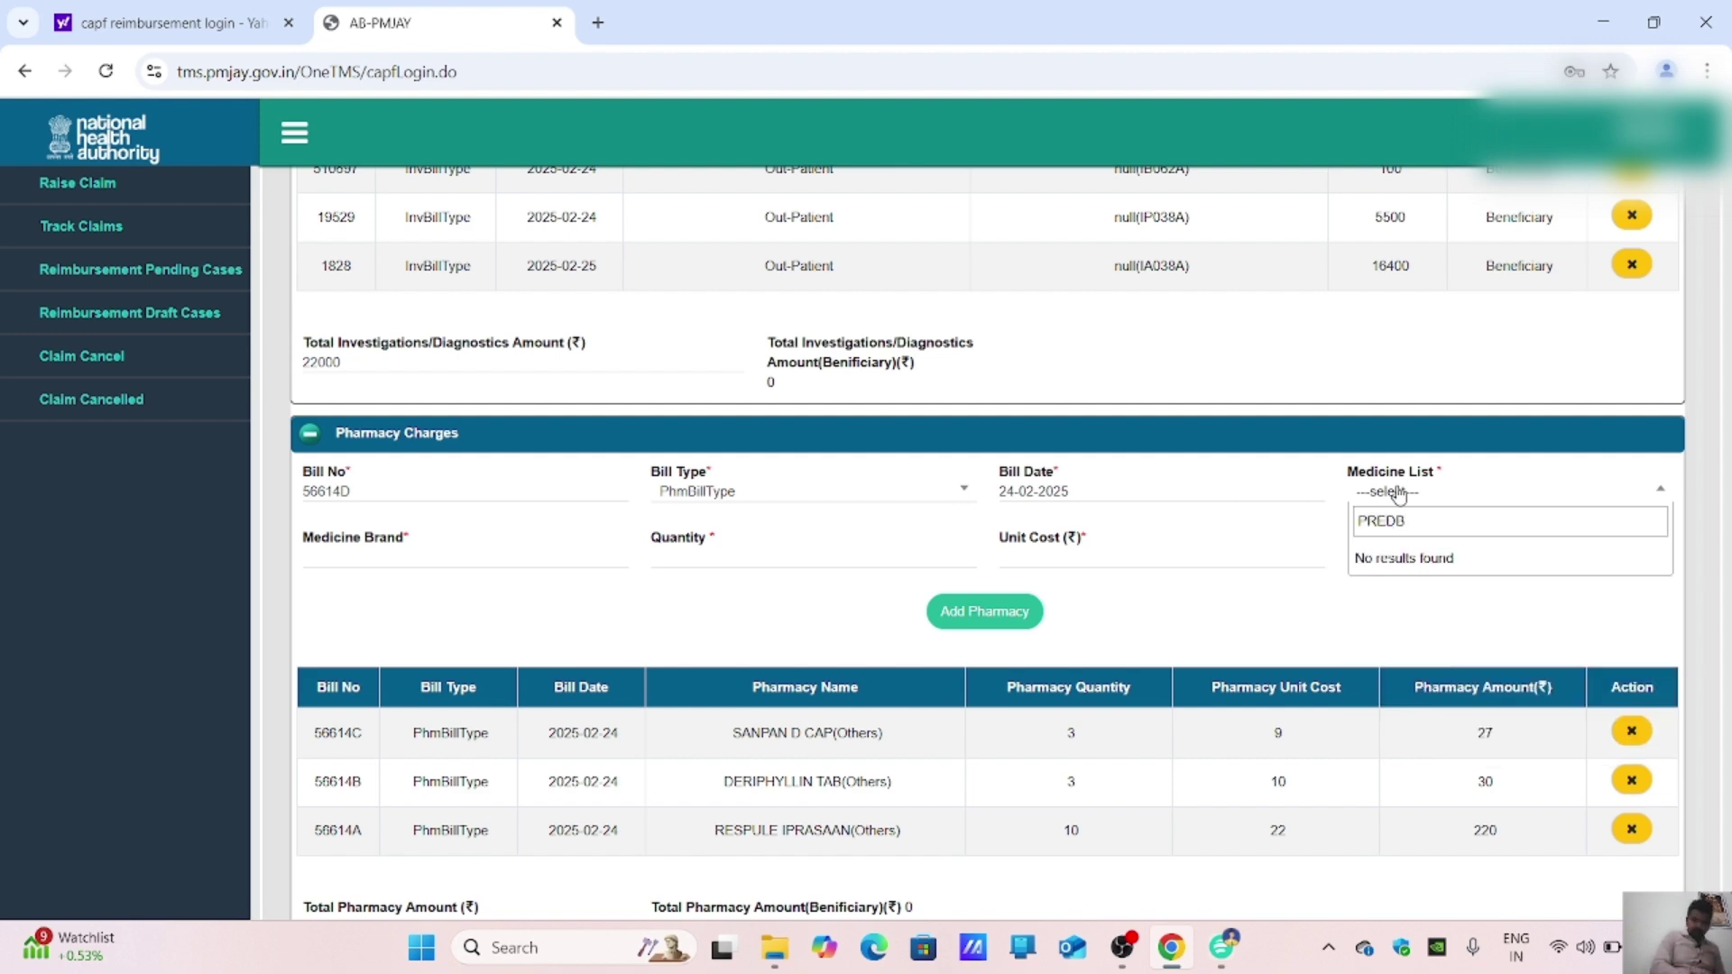
key(BackSpace)
key(BackSpace)
key(BackSpace)
key(BackSpace)
key(BackSpace)
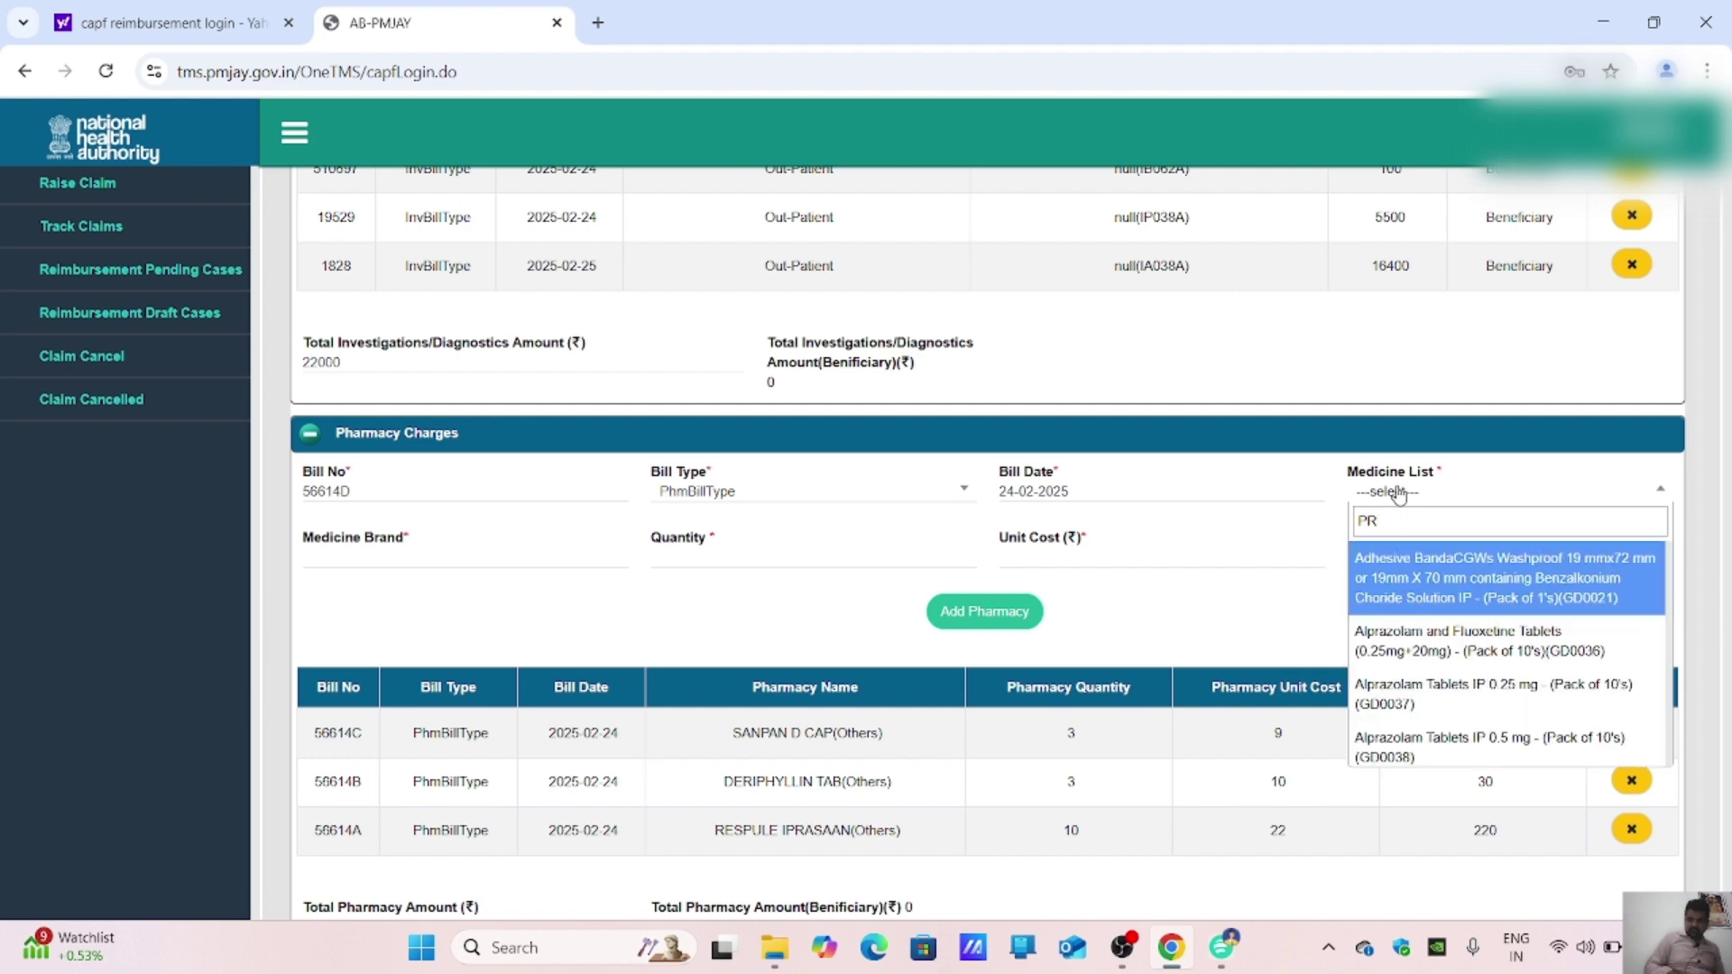
text(OTHER)
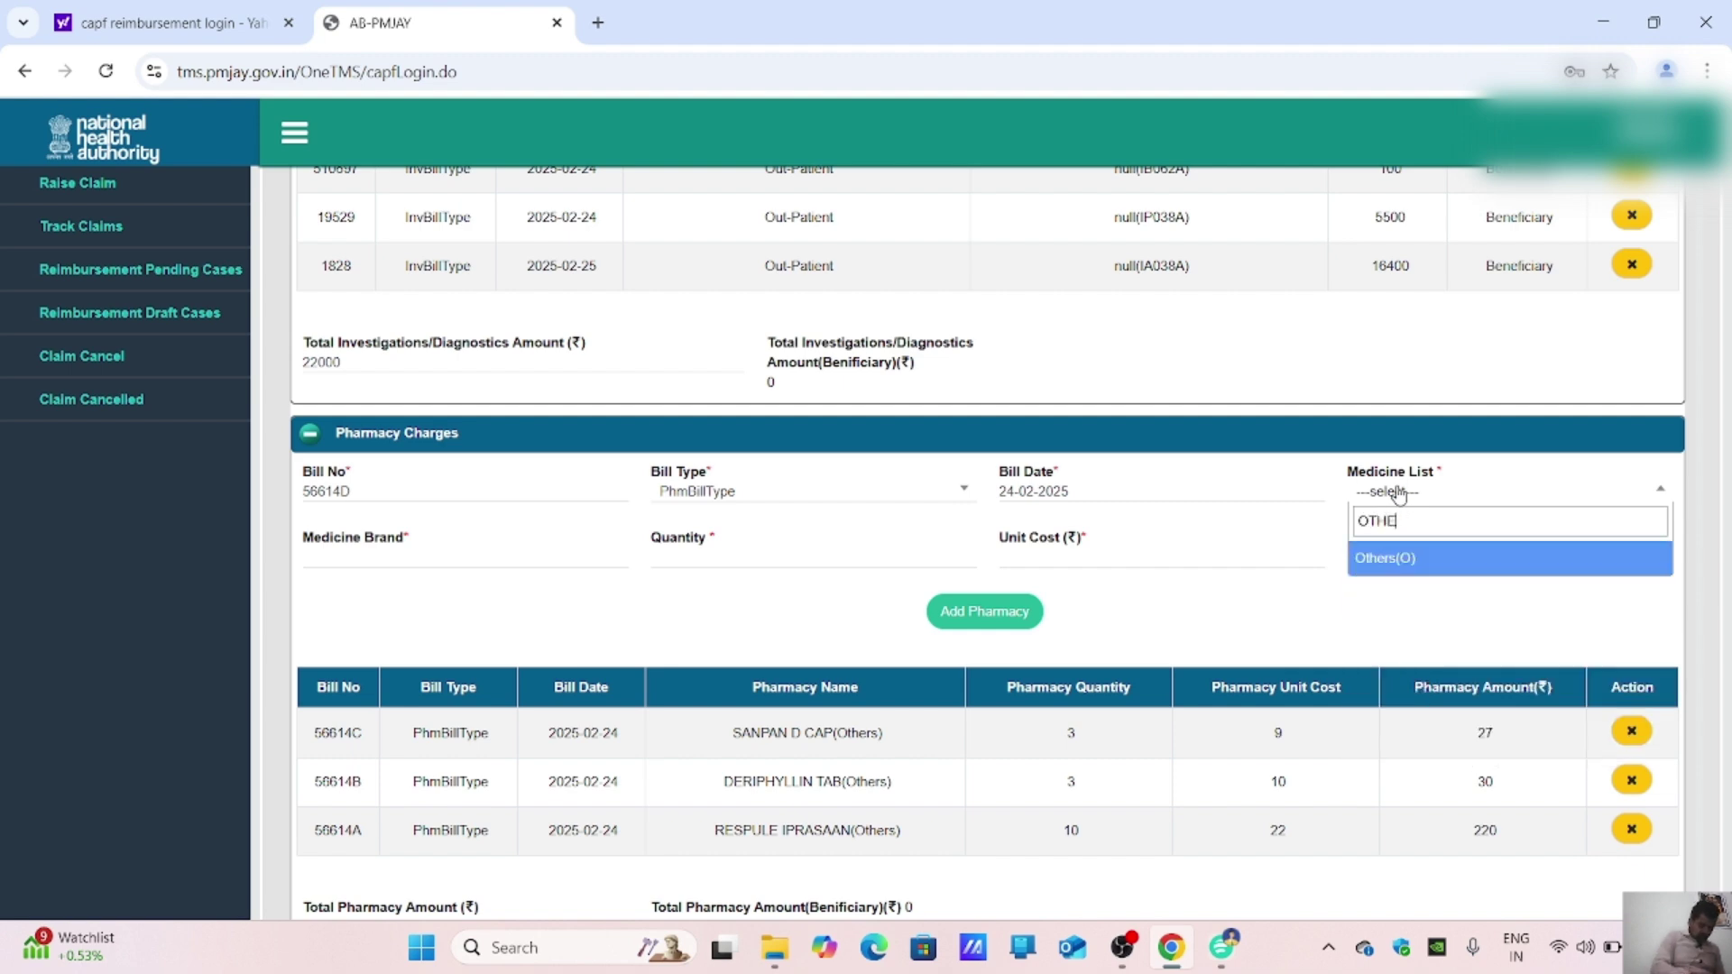
click(1419, 561)
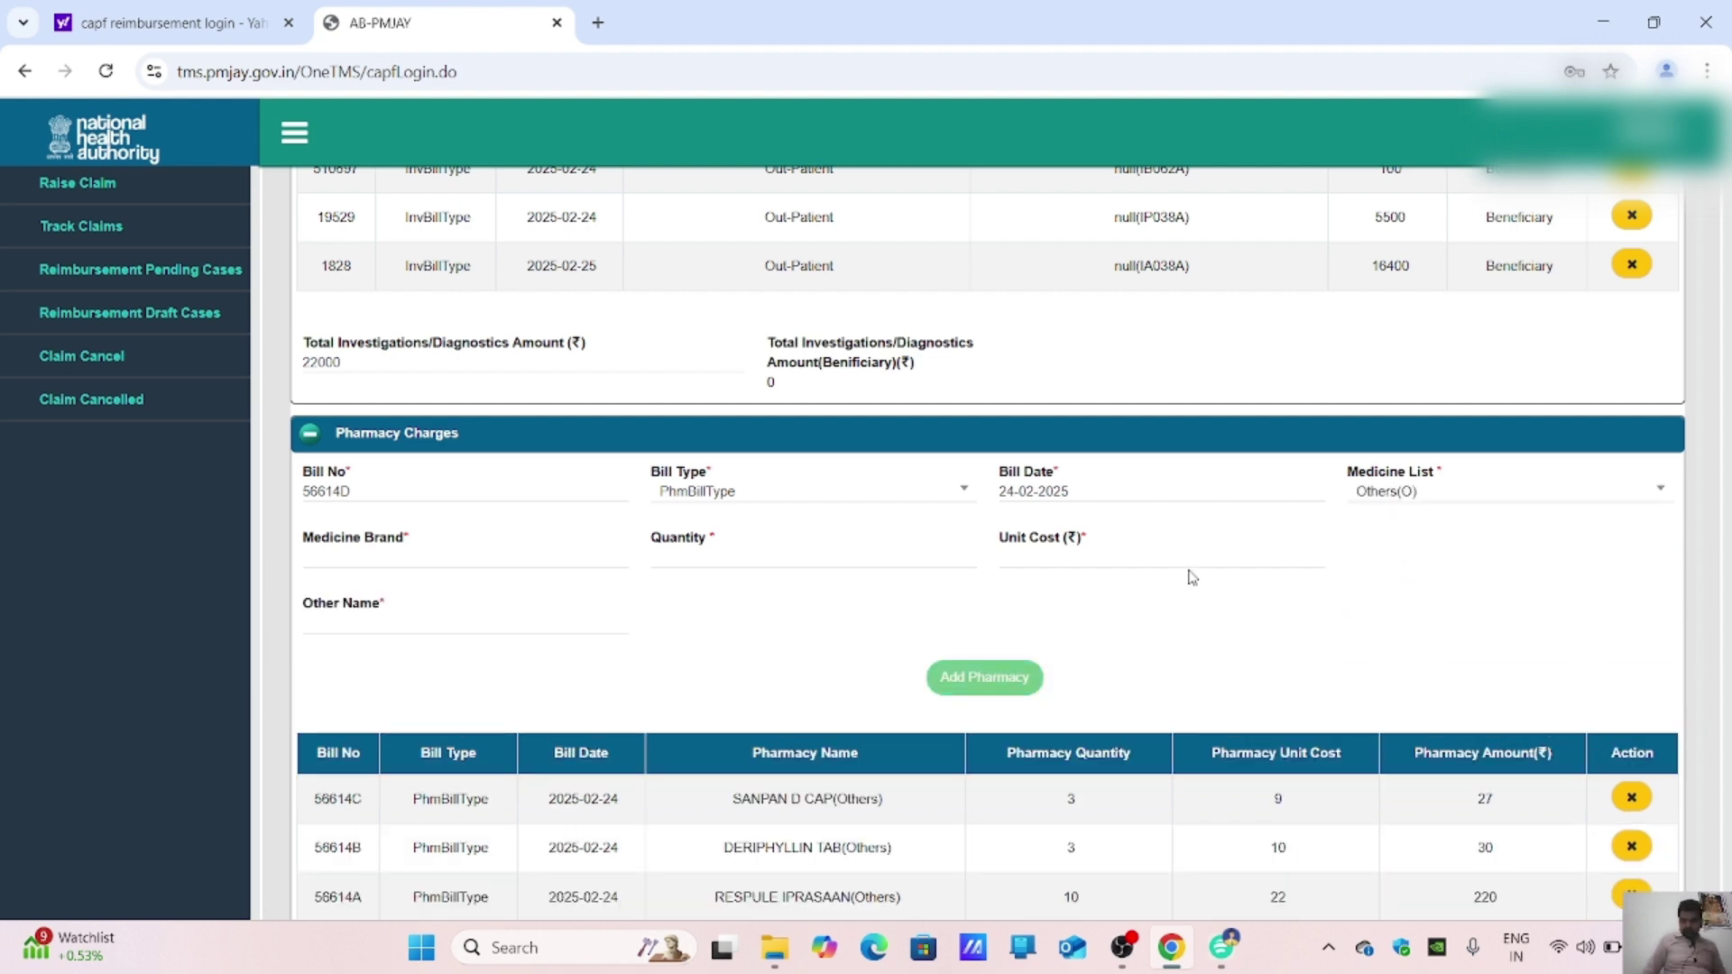
click(509, 557)
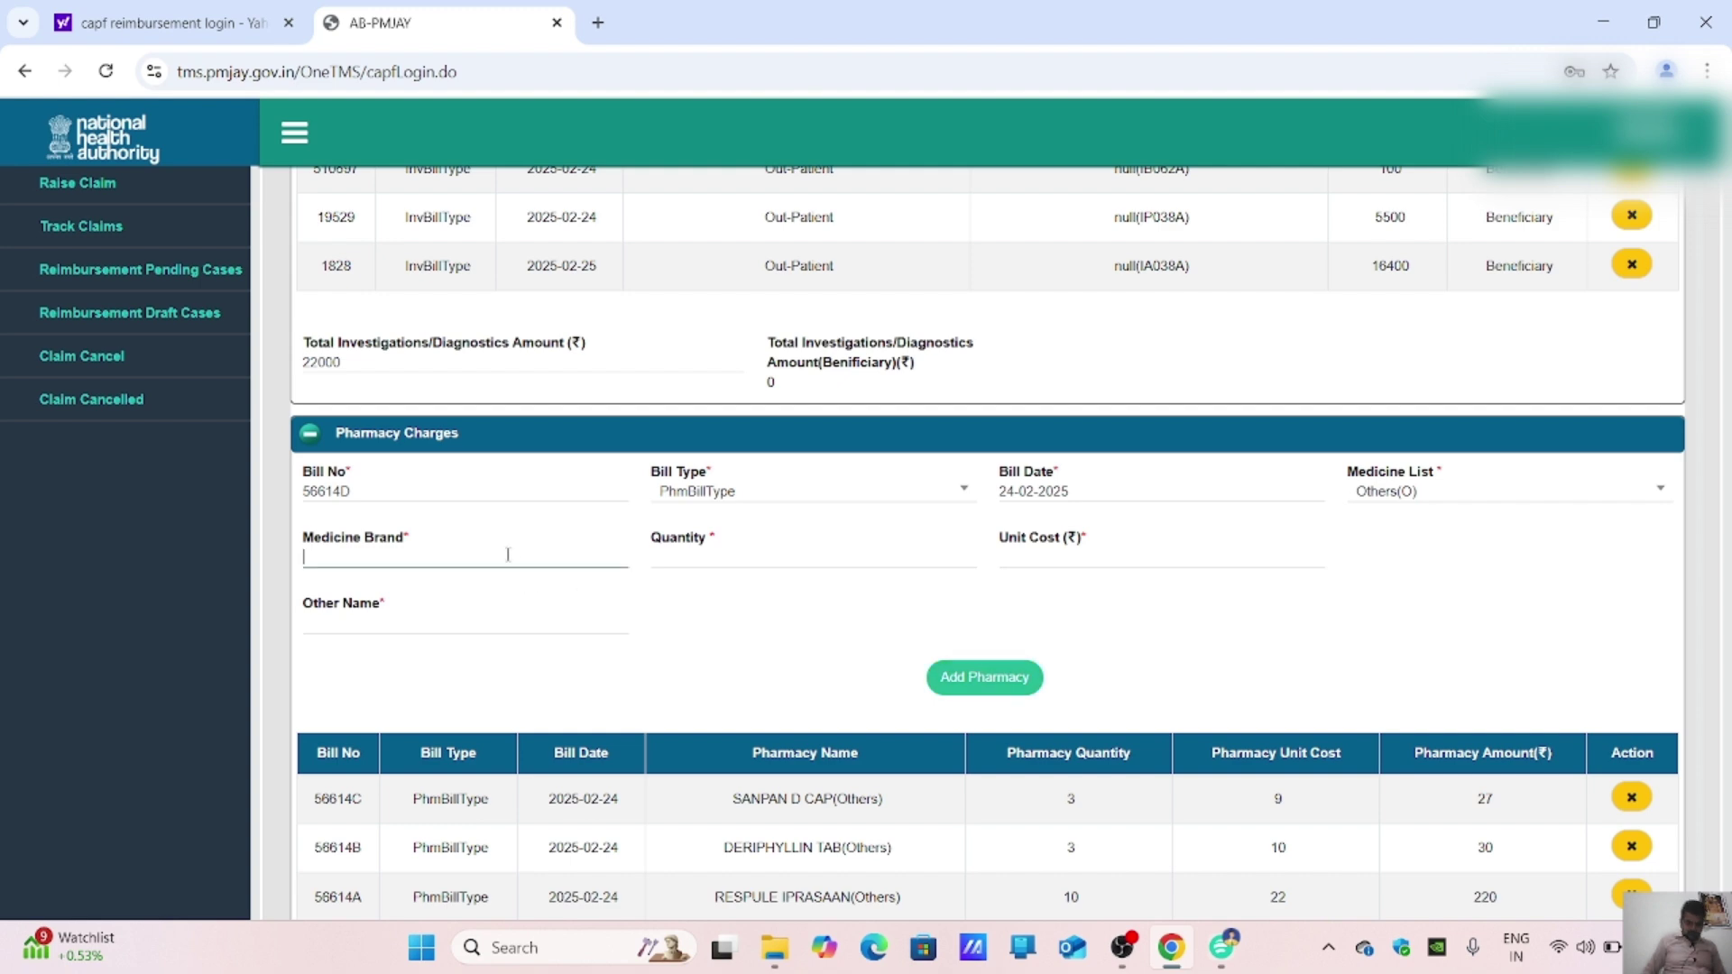
text(PRED)
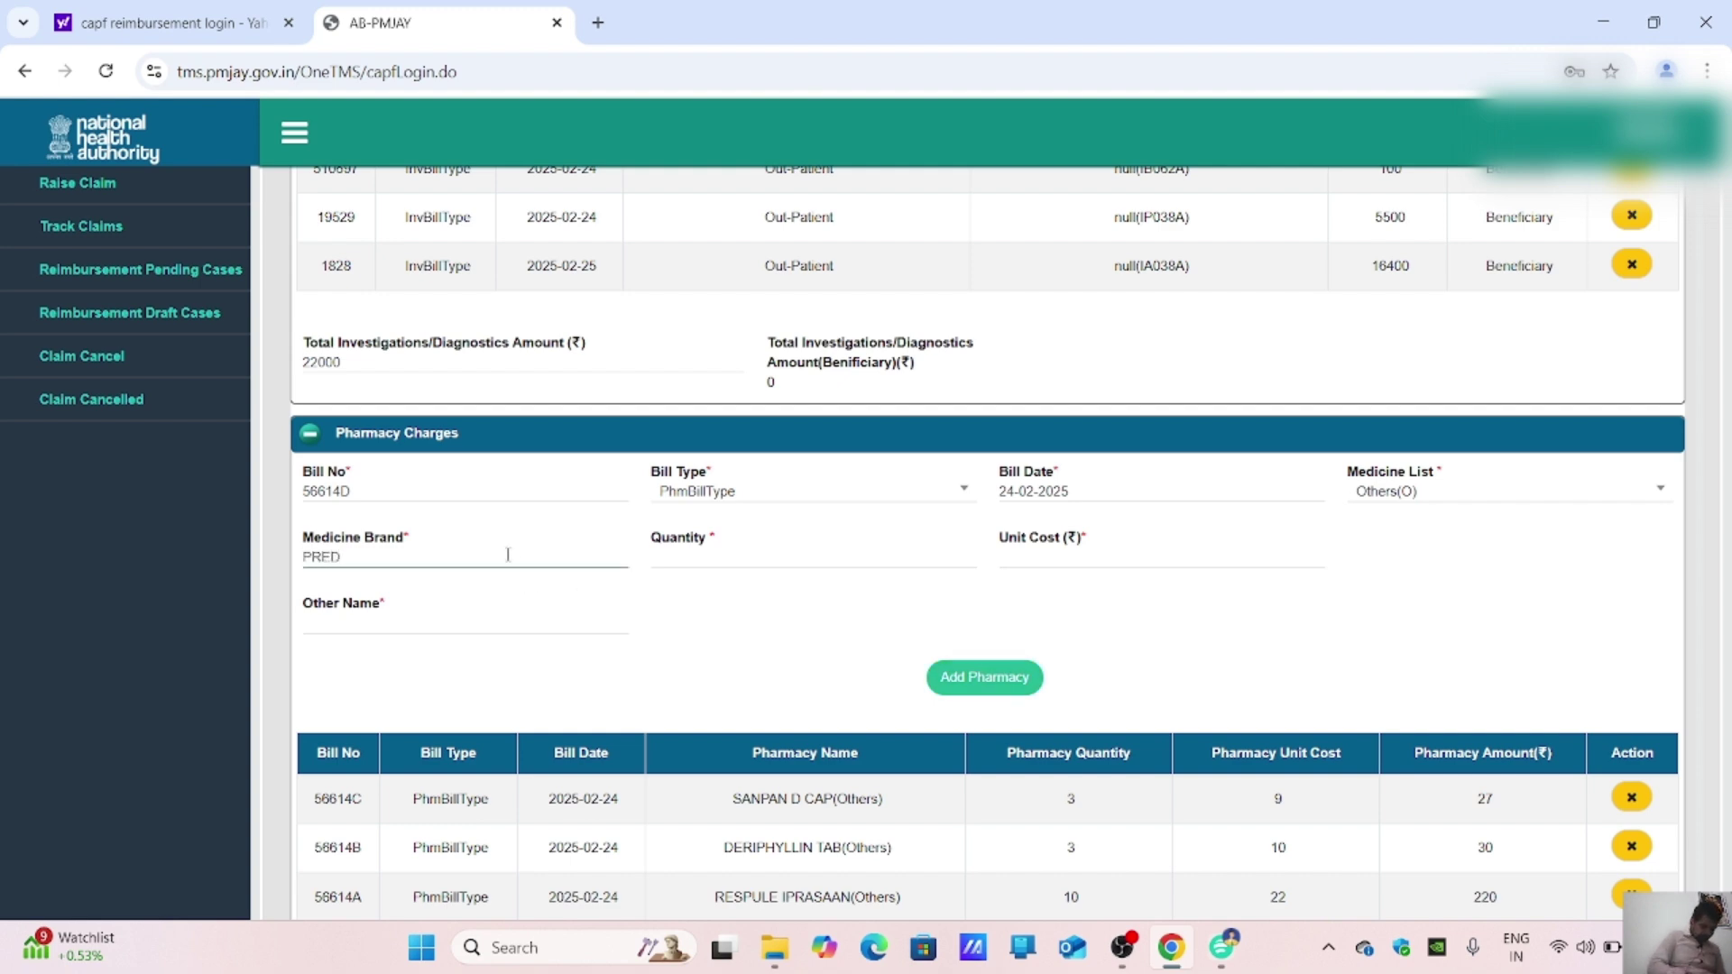
text(BEST)
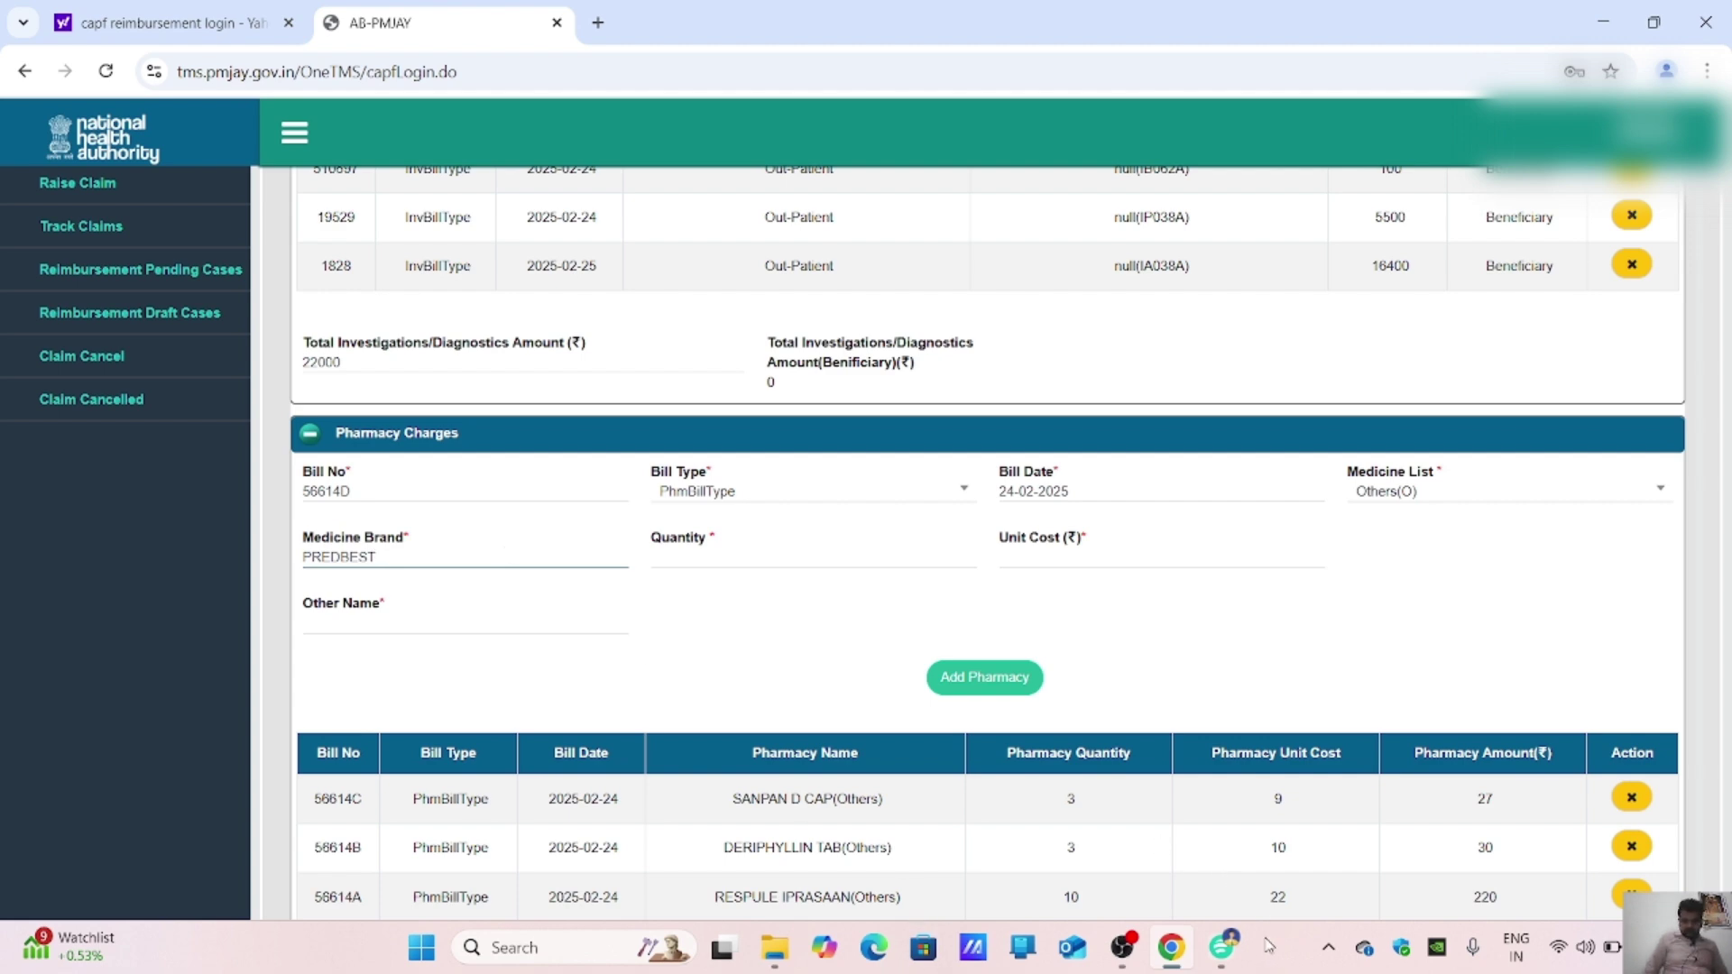
click(1222, 948)
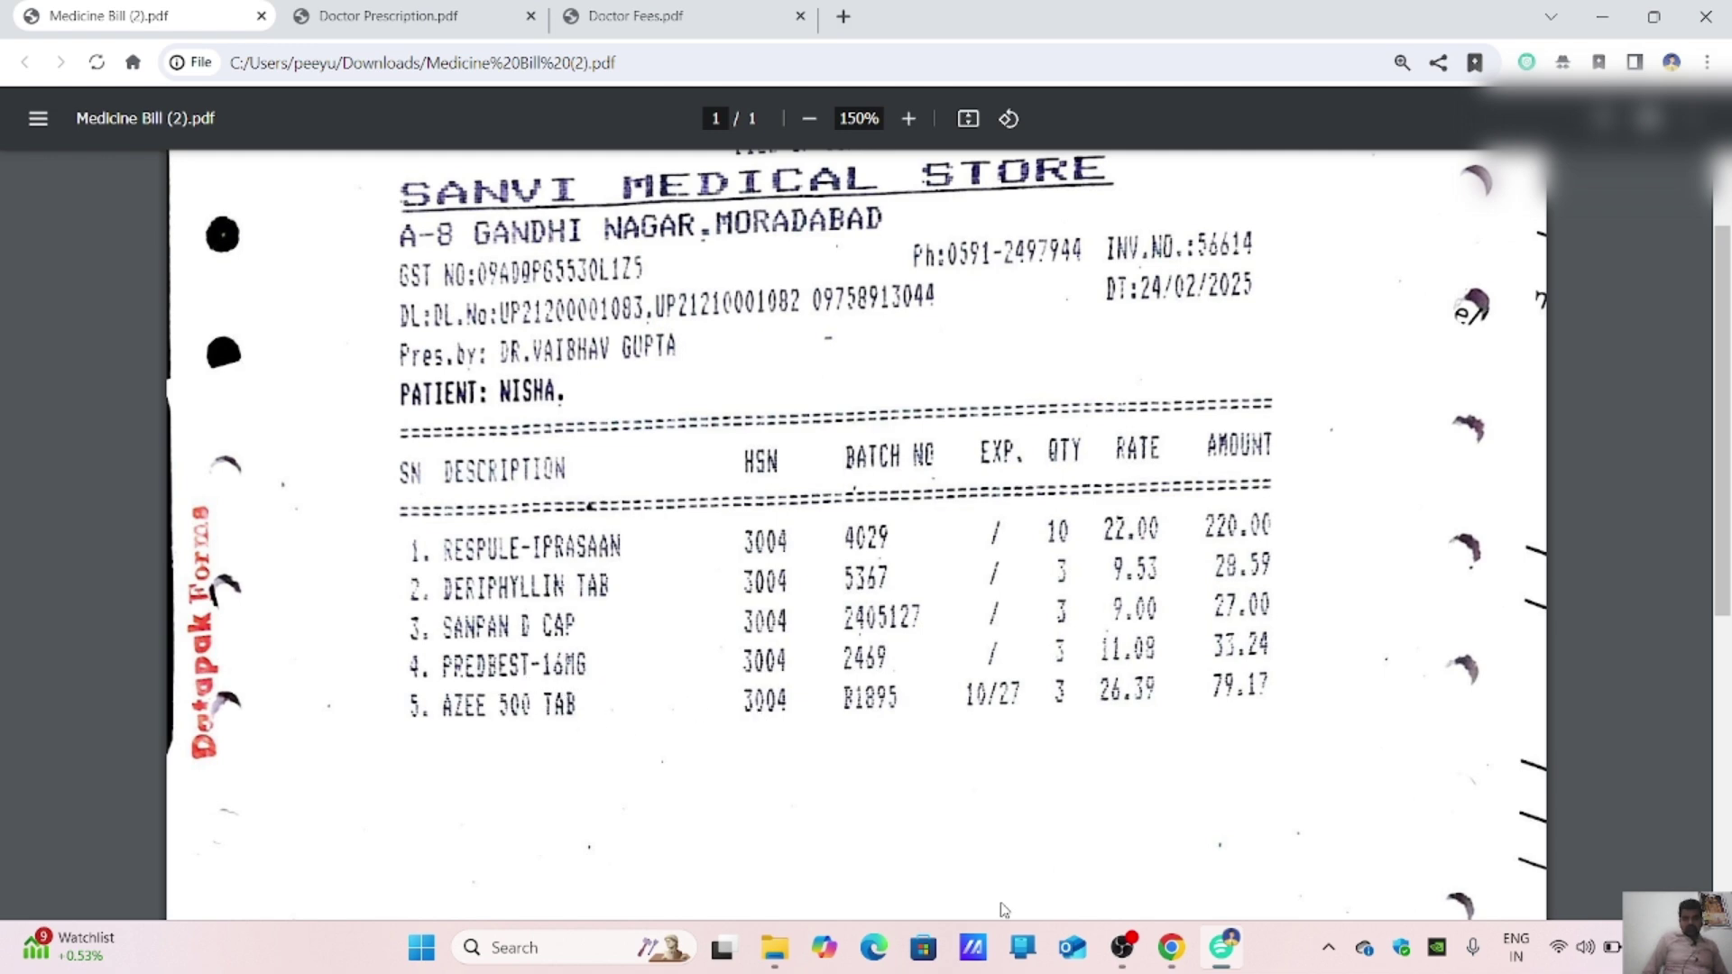
Step: Enter quantity 3 and unit cost 11, paste PREDBEST into Other Name, and add the line
mouse_move(1156, 968)
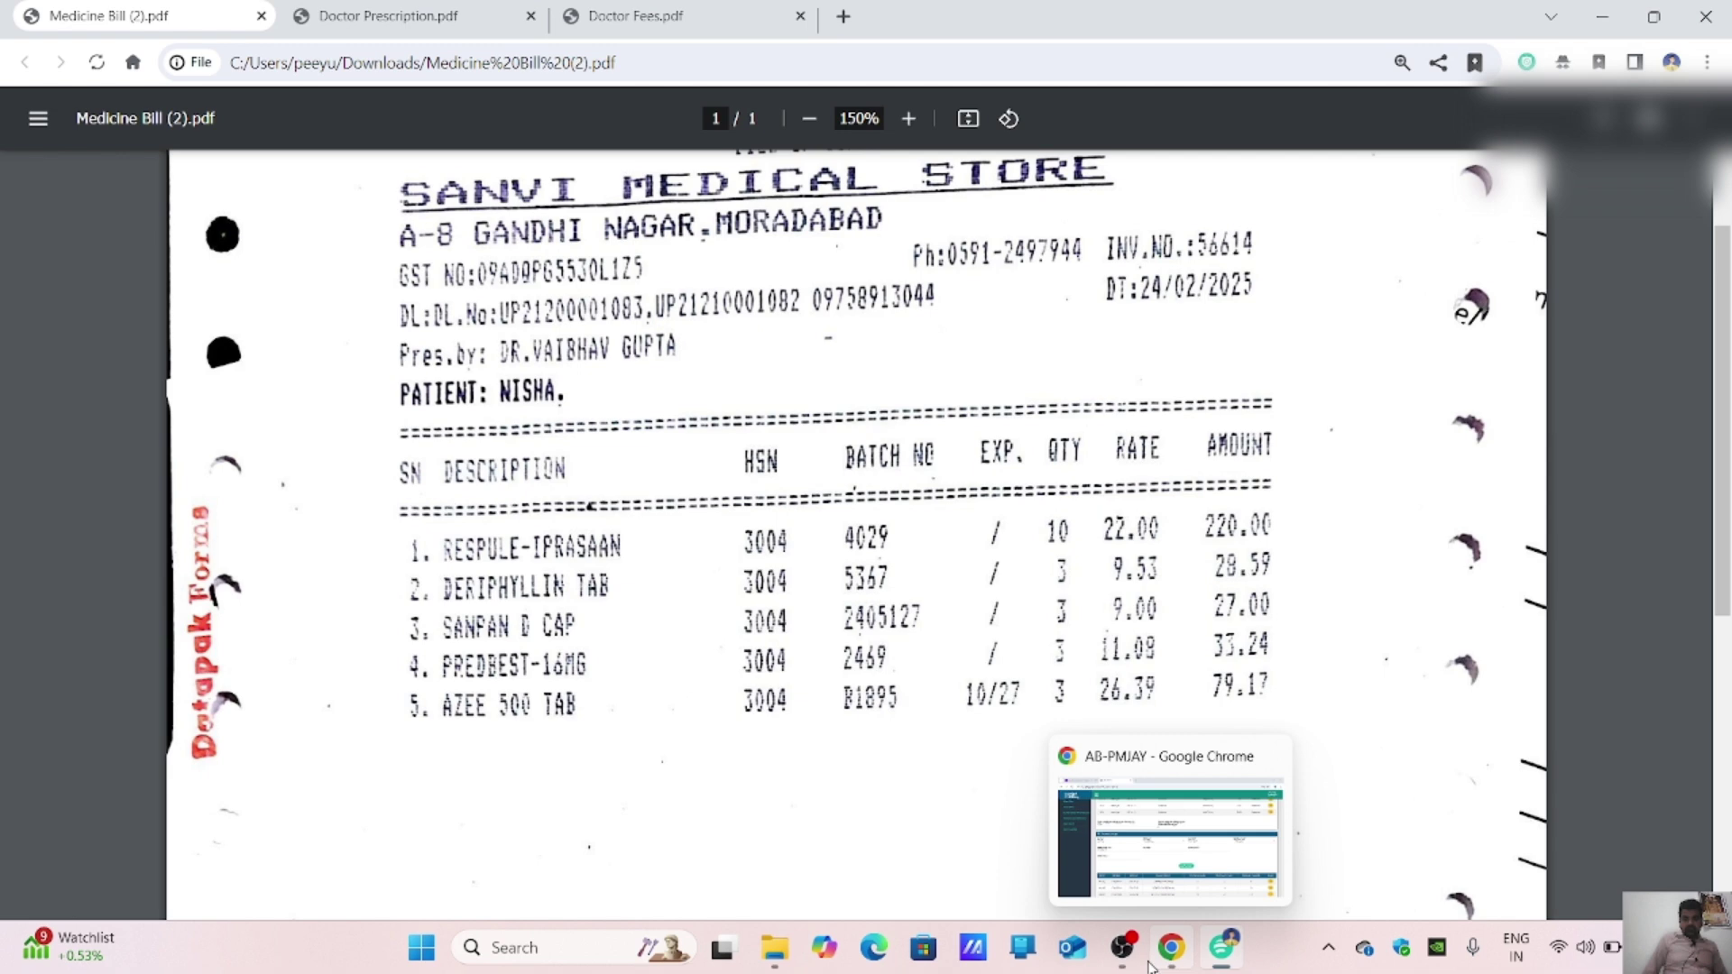
click(1153, 966)
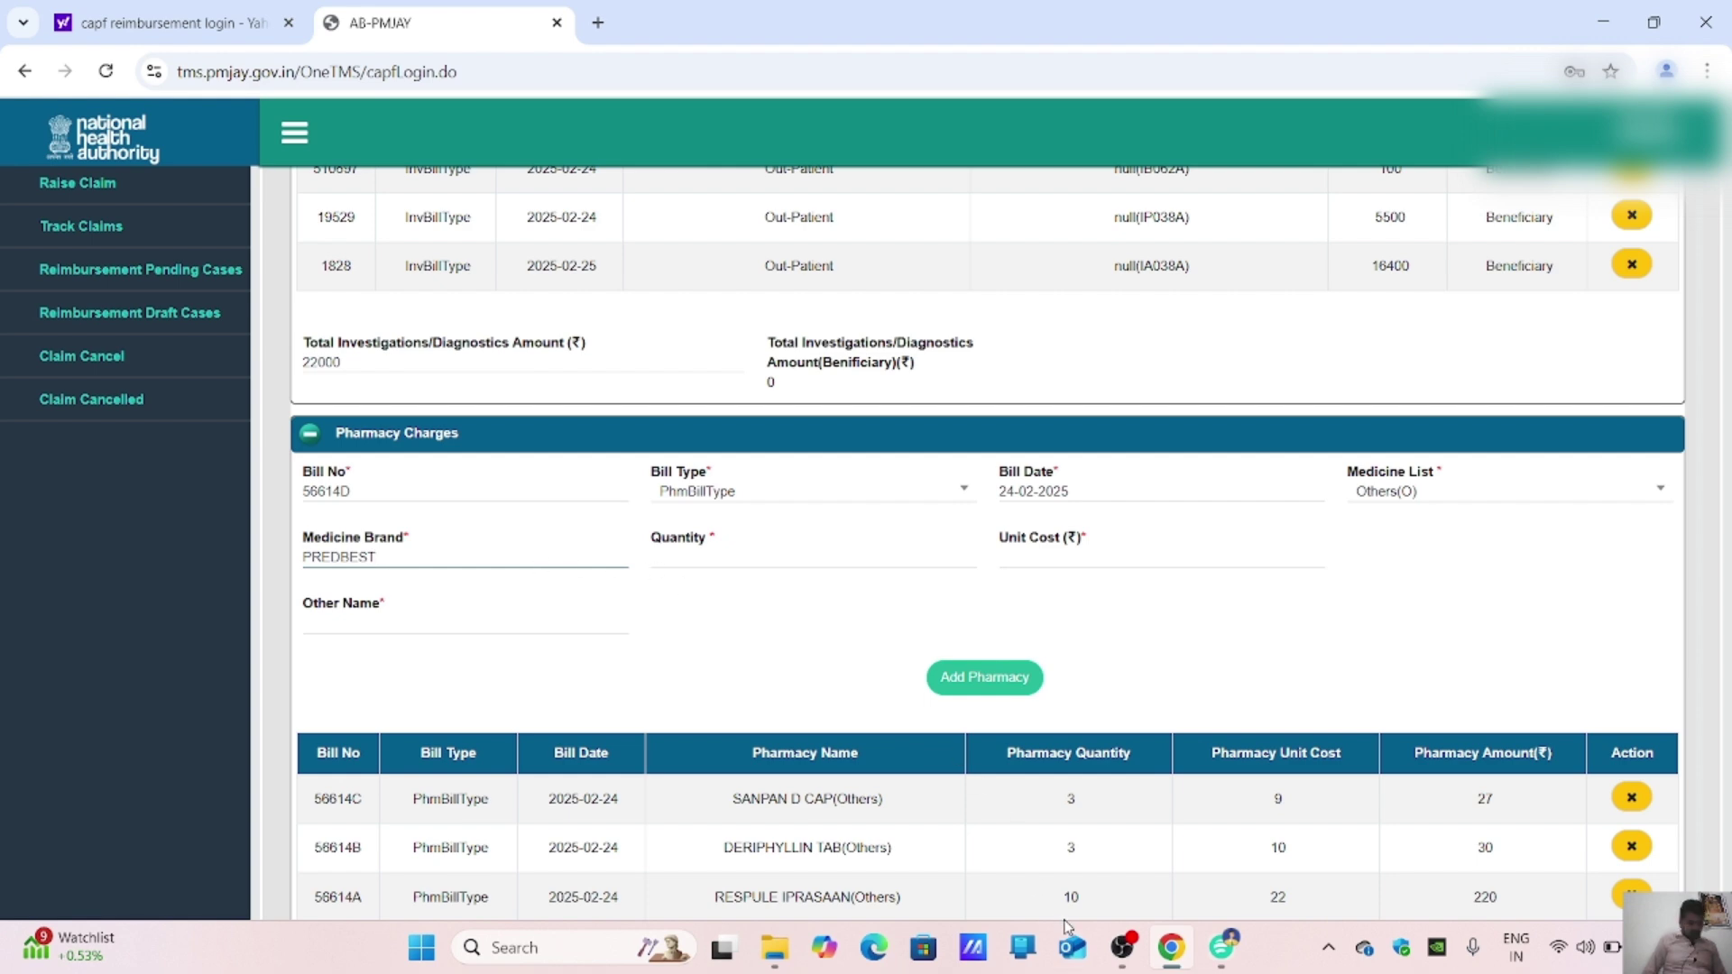
key(Tab)
click(1234, 951)
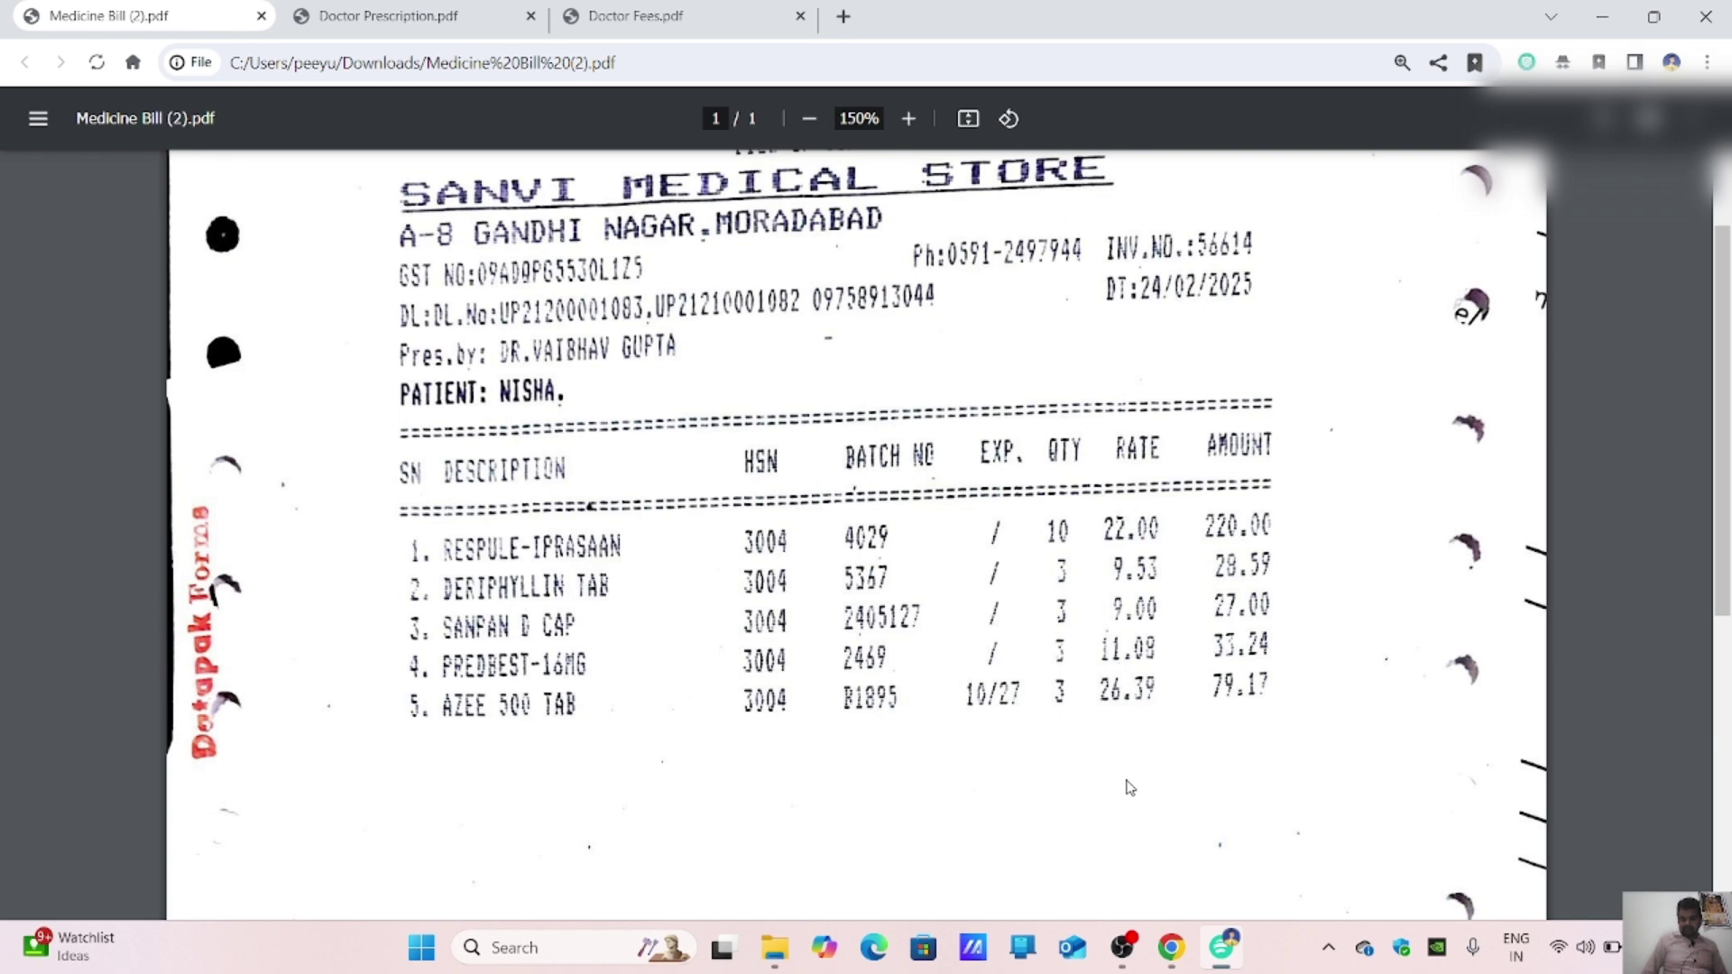
click(1187, 952)
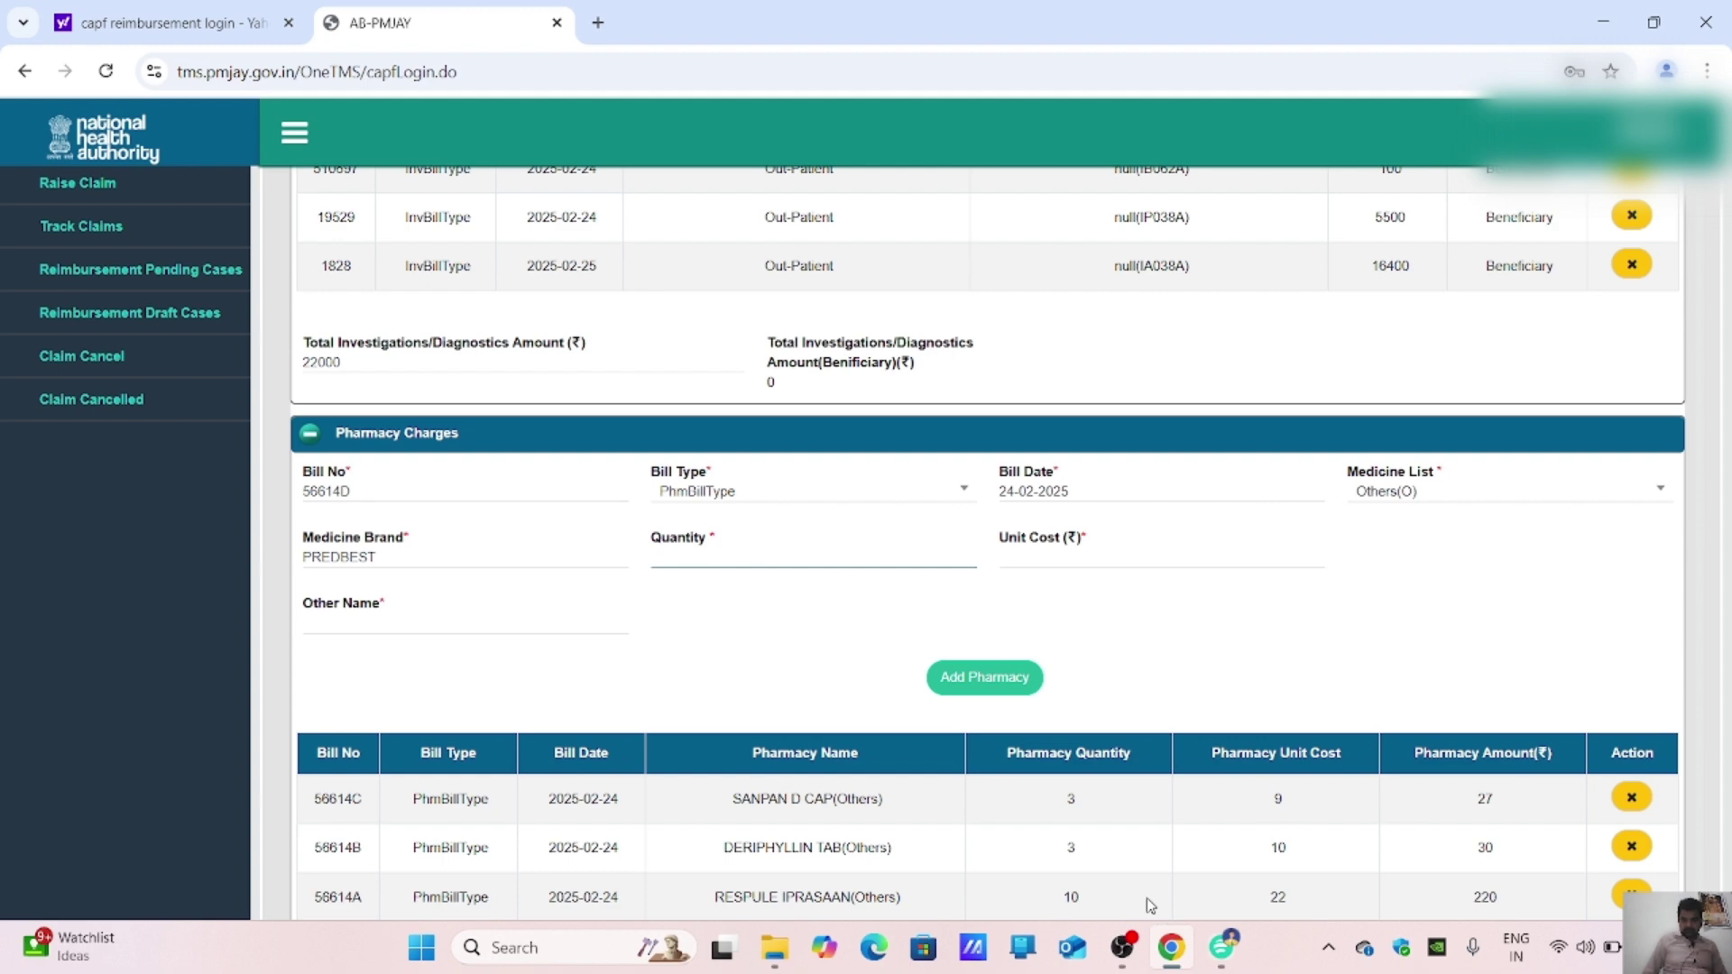
key(Tab)
text(11)
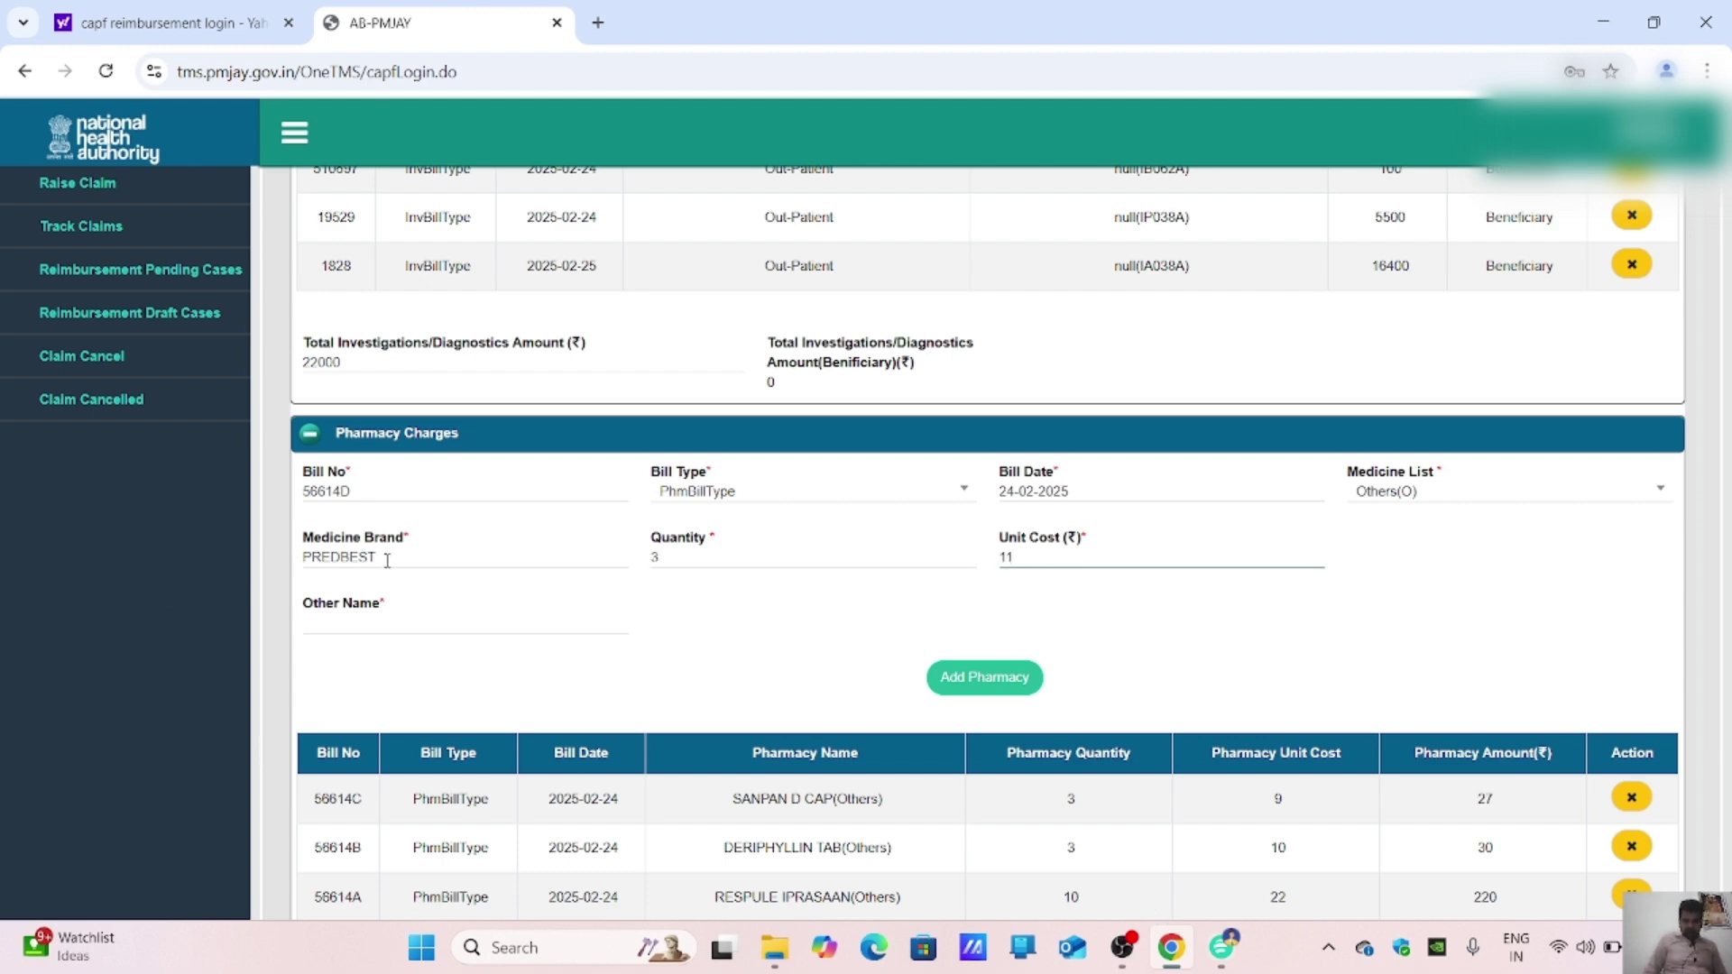
drag(387, 559, 293, 564)
key(ctrl+c)
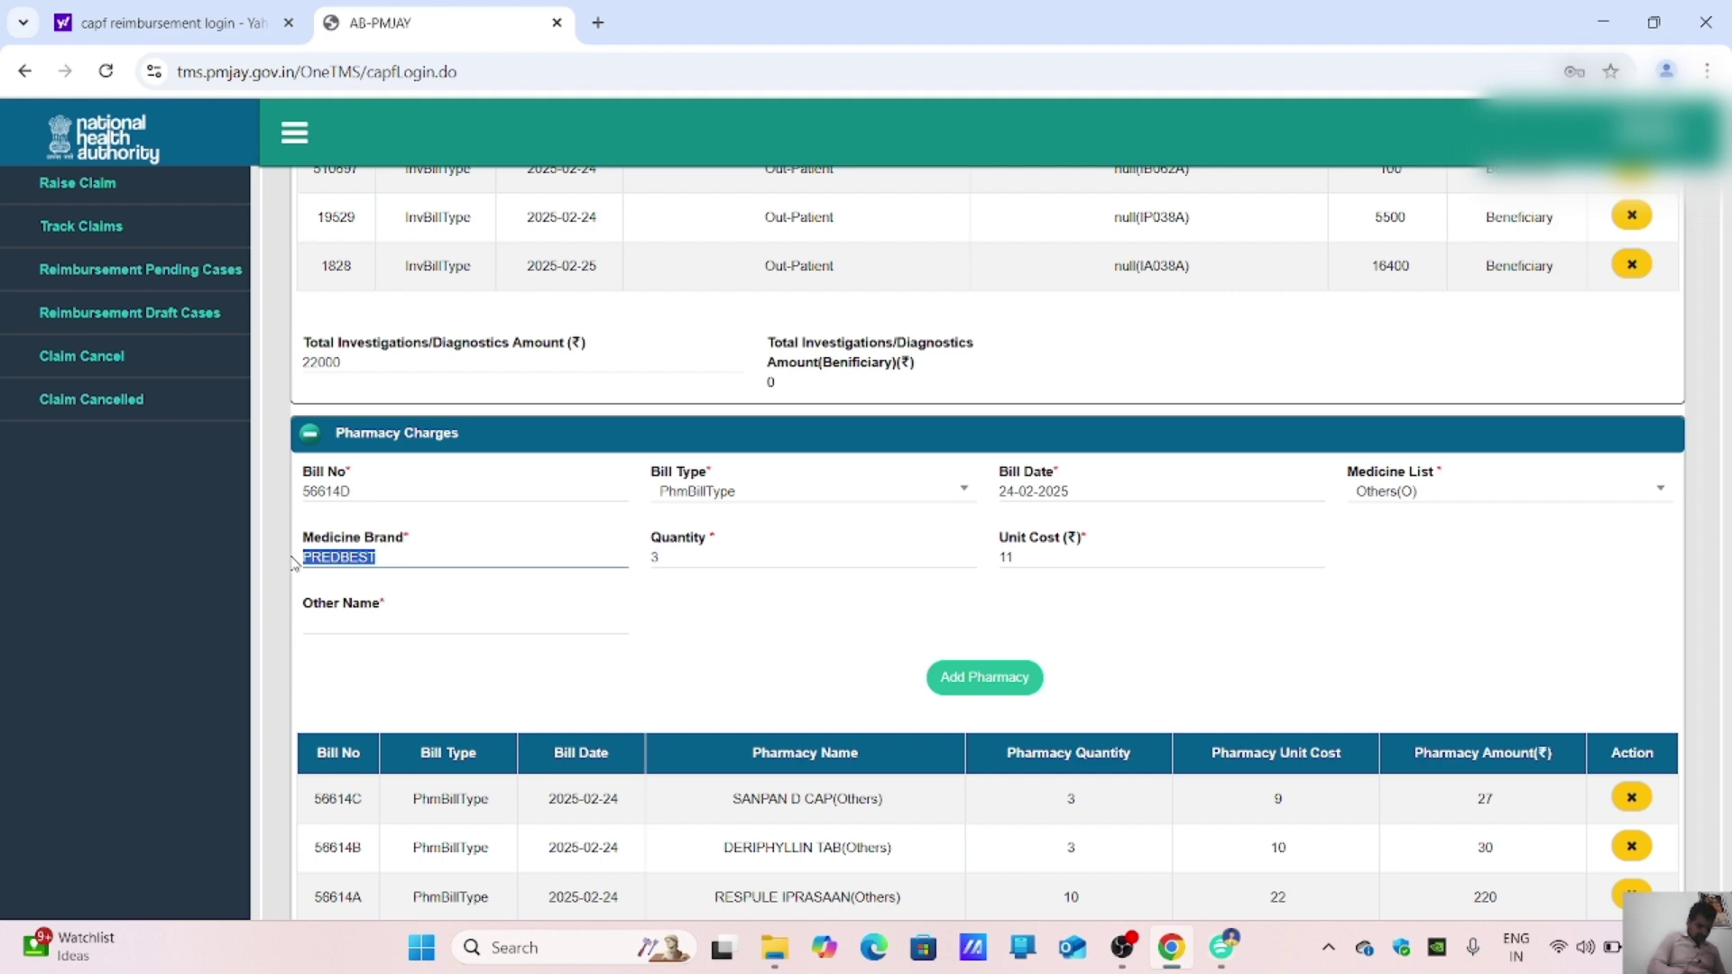
click(477, 625)
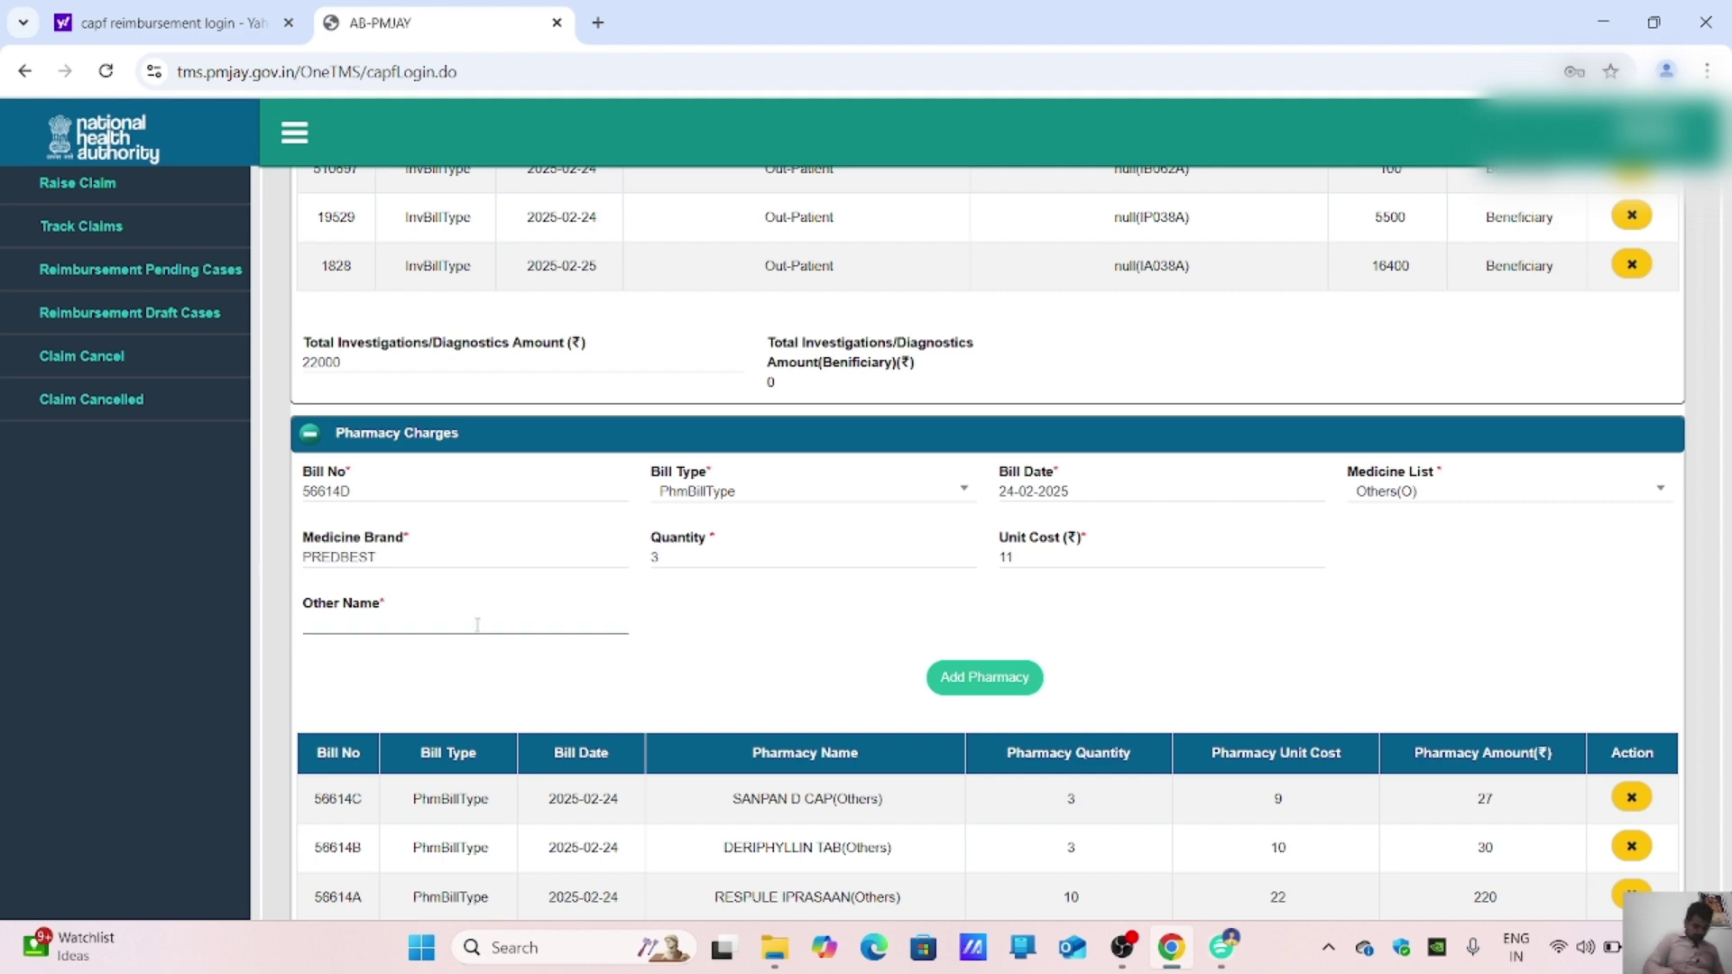
key(ctrl+v)
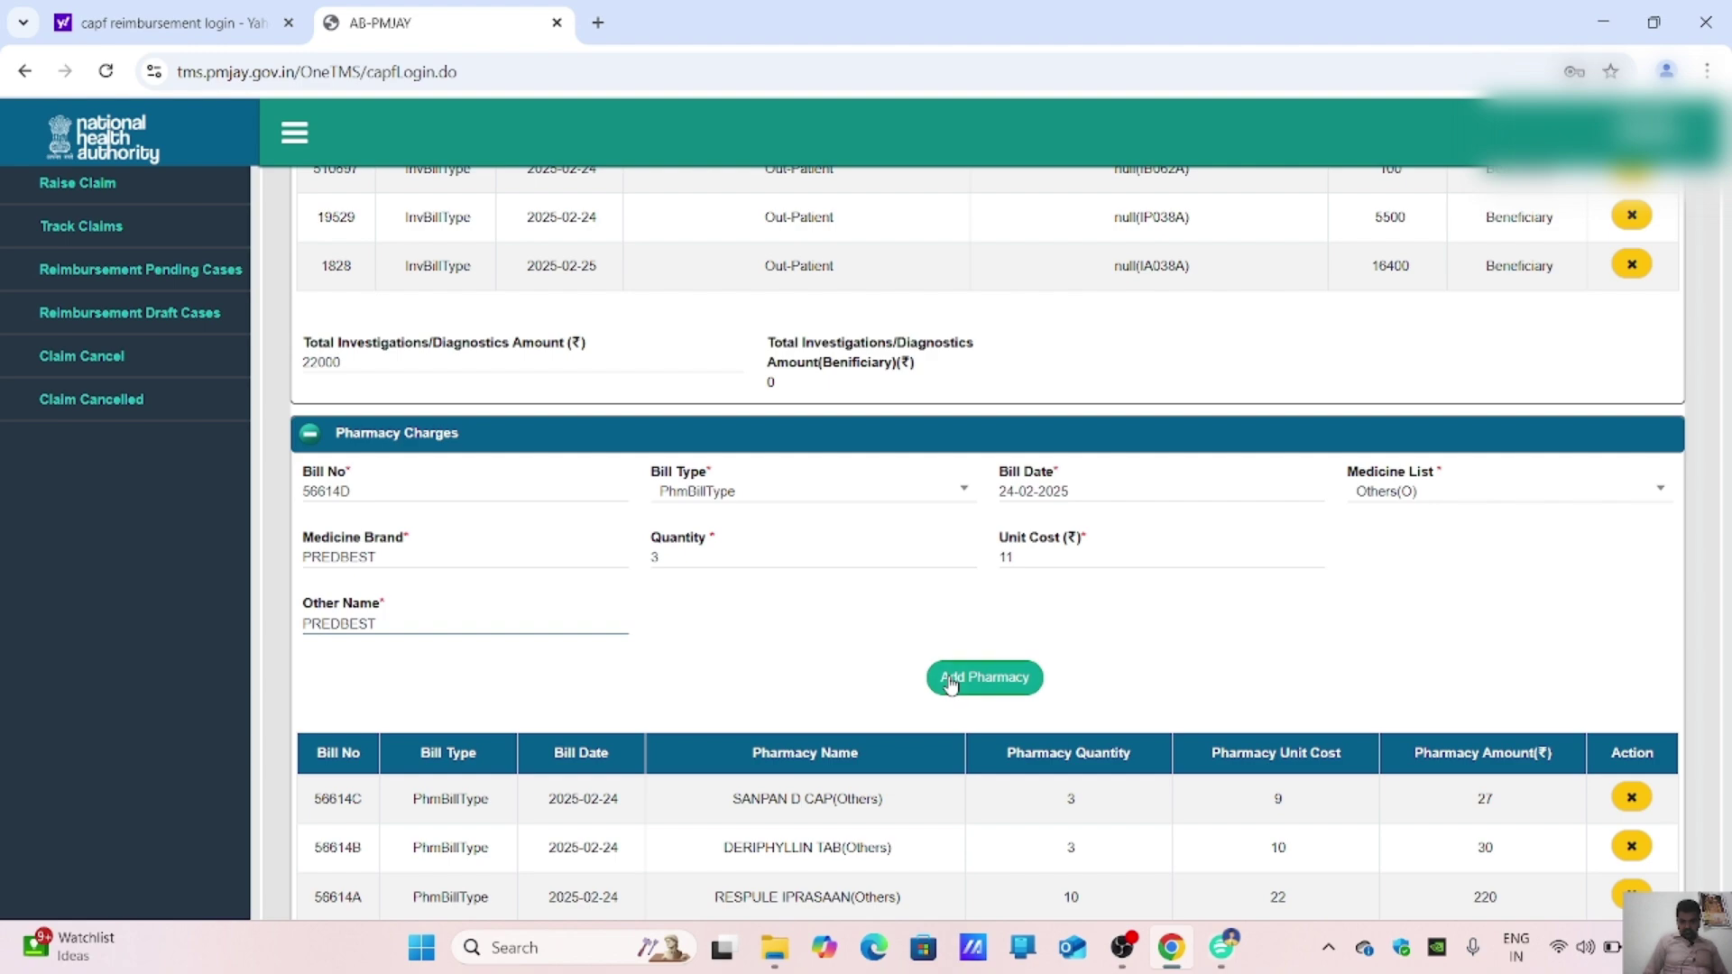
click(956, 677)
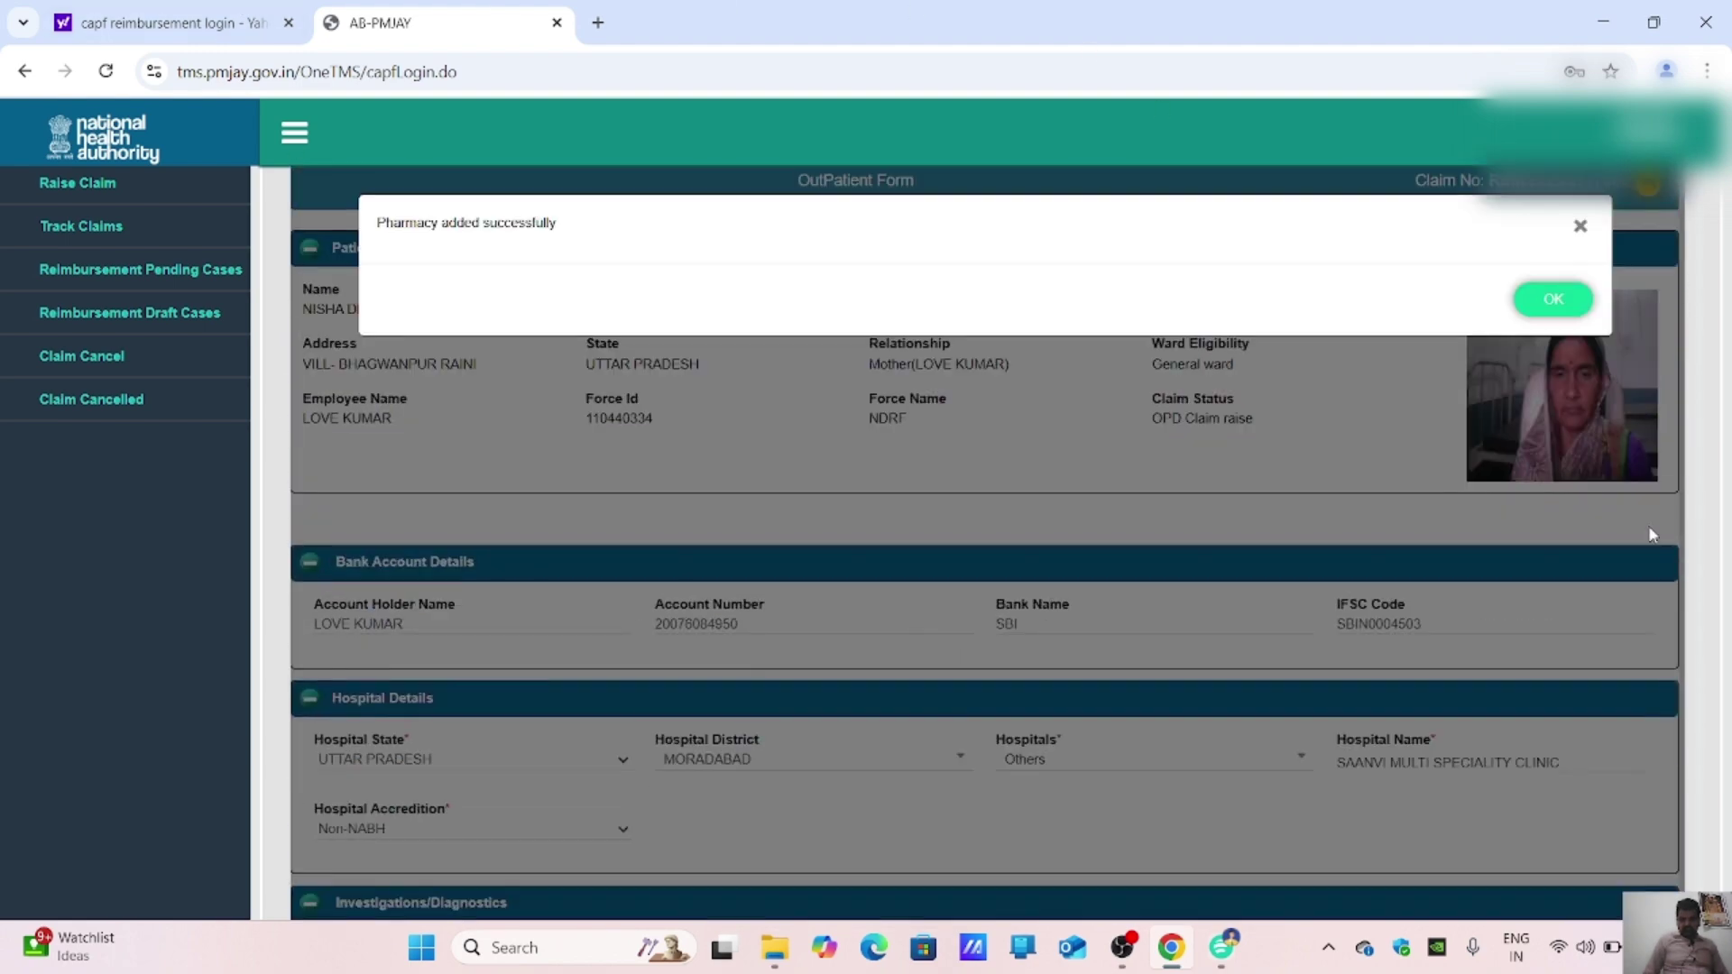
click(1553, 298)
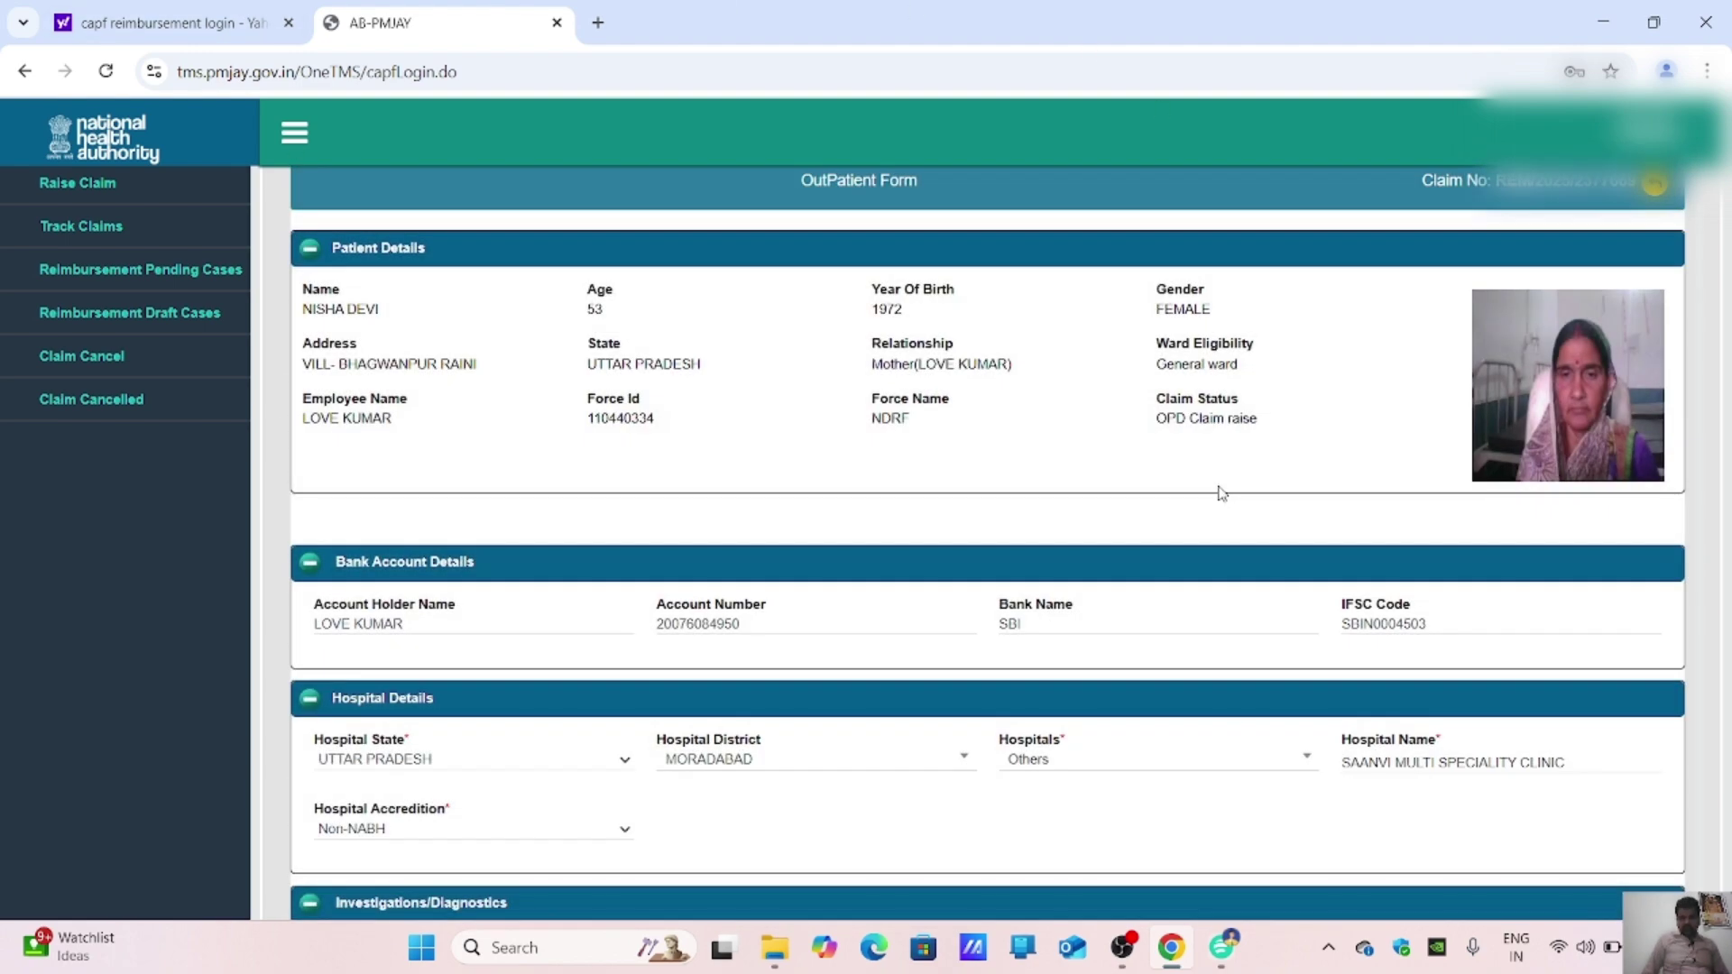
Step: Enter Bill No 56614E with bill date 24-02-2025, checking the bill's next item
scroll(1221, 491, down, 1)
scroll(1222, 491, down, 5)
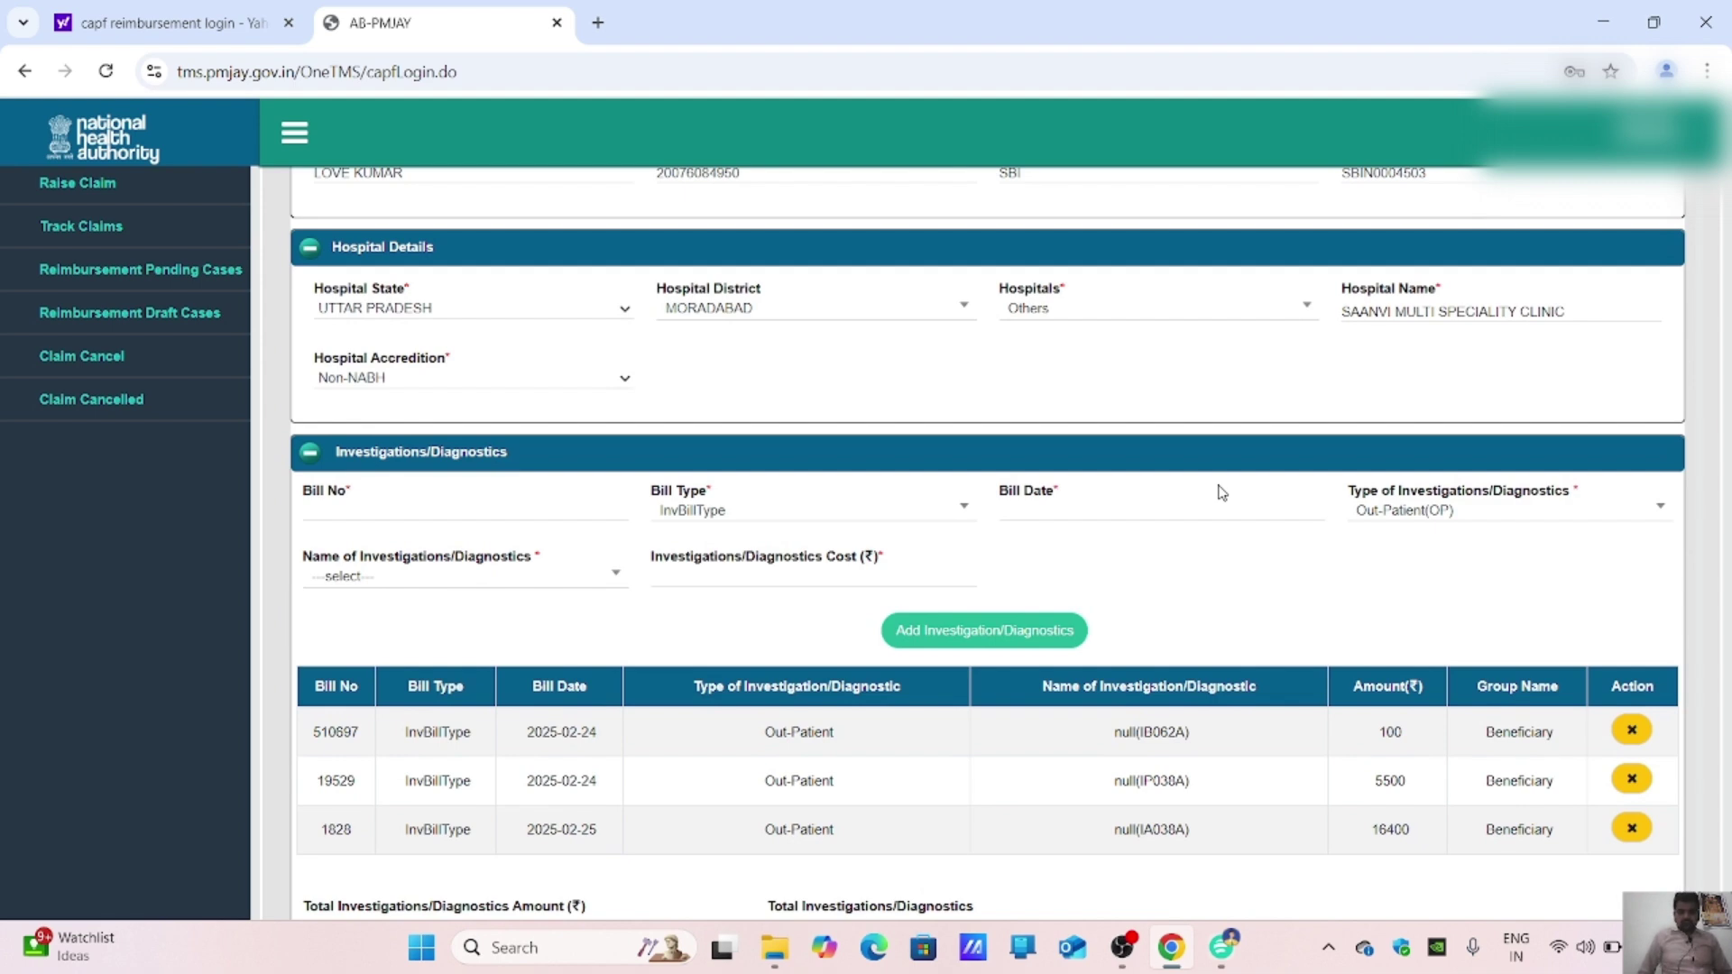
scroll(1222, 492, down, 7)
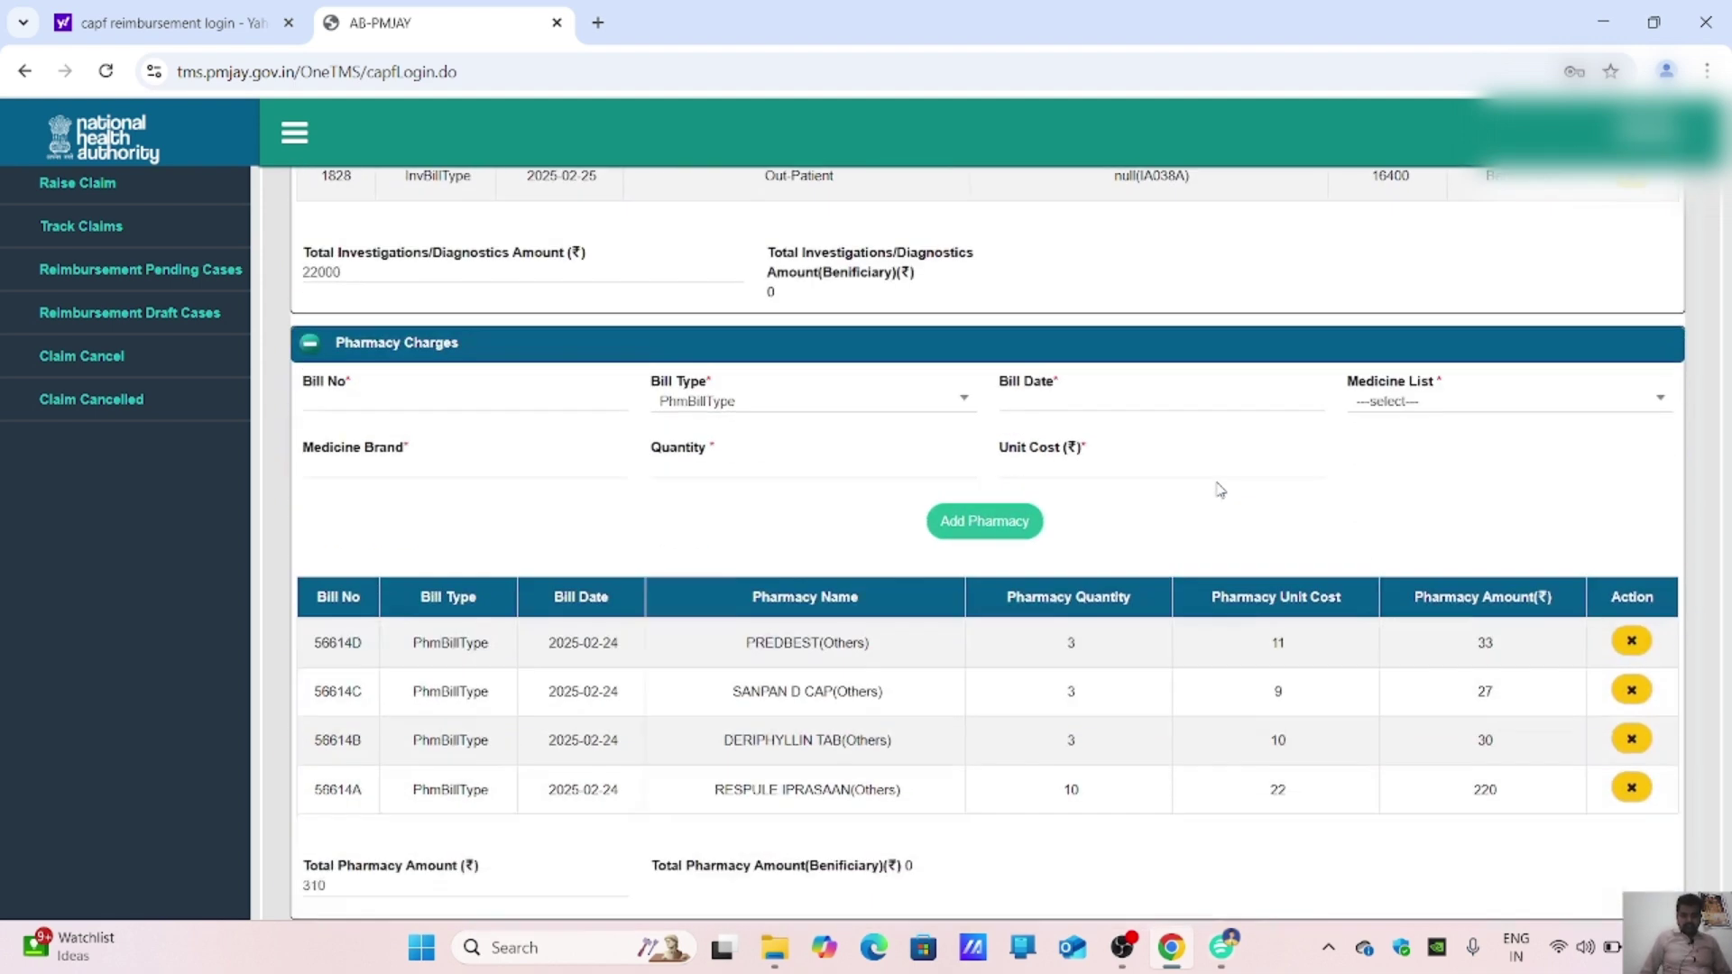
scroll(1220, 489, down, 1)
click(343, 383)
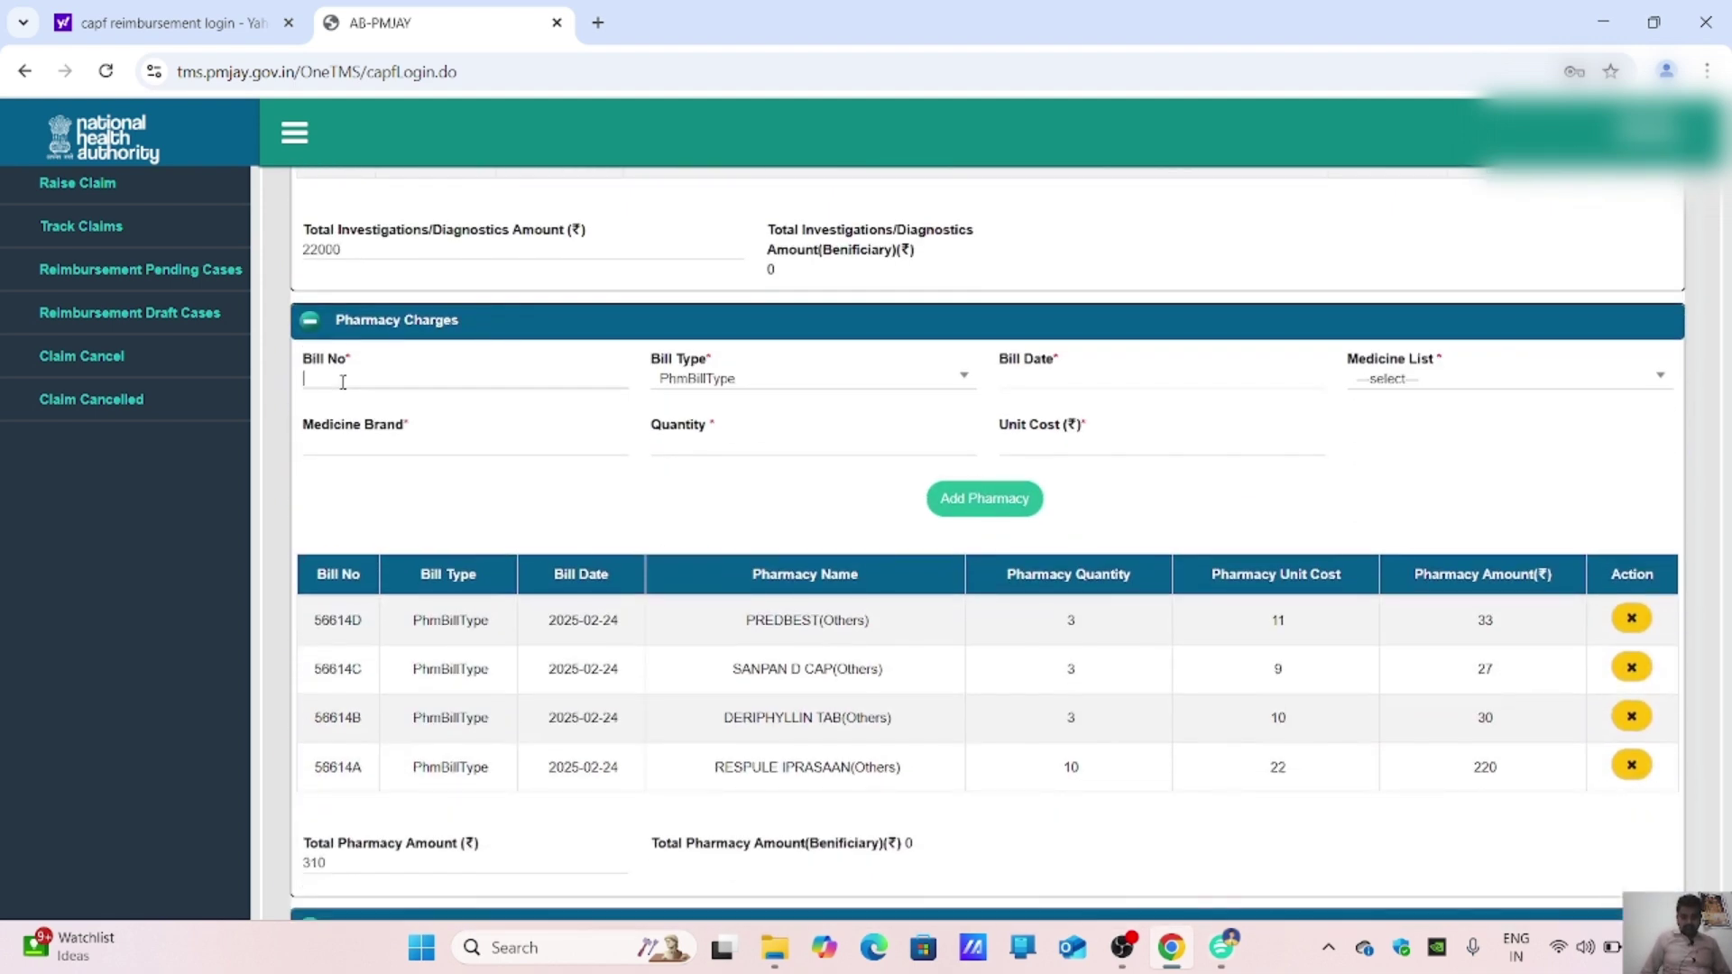
text(56614)
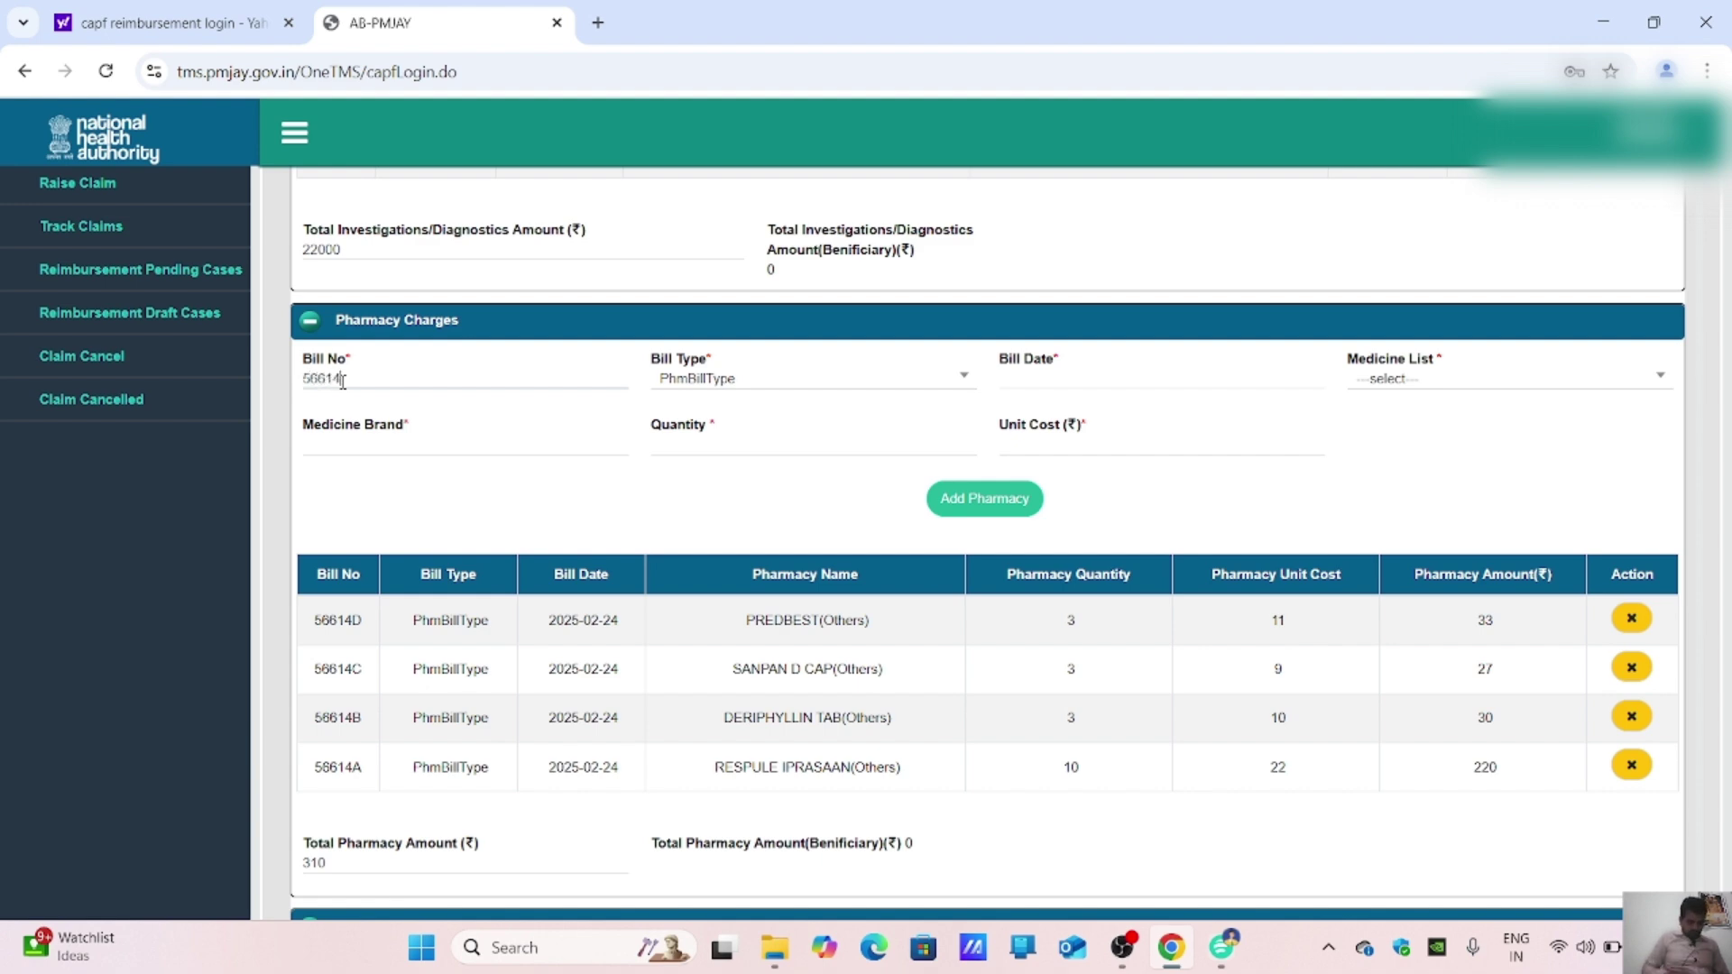
text(E)
click(1119, 379)
click(1057, 613)
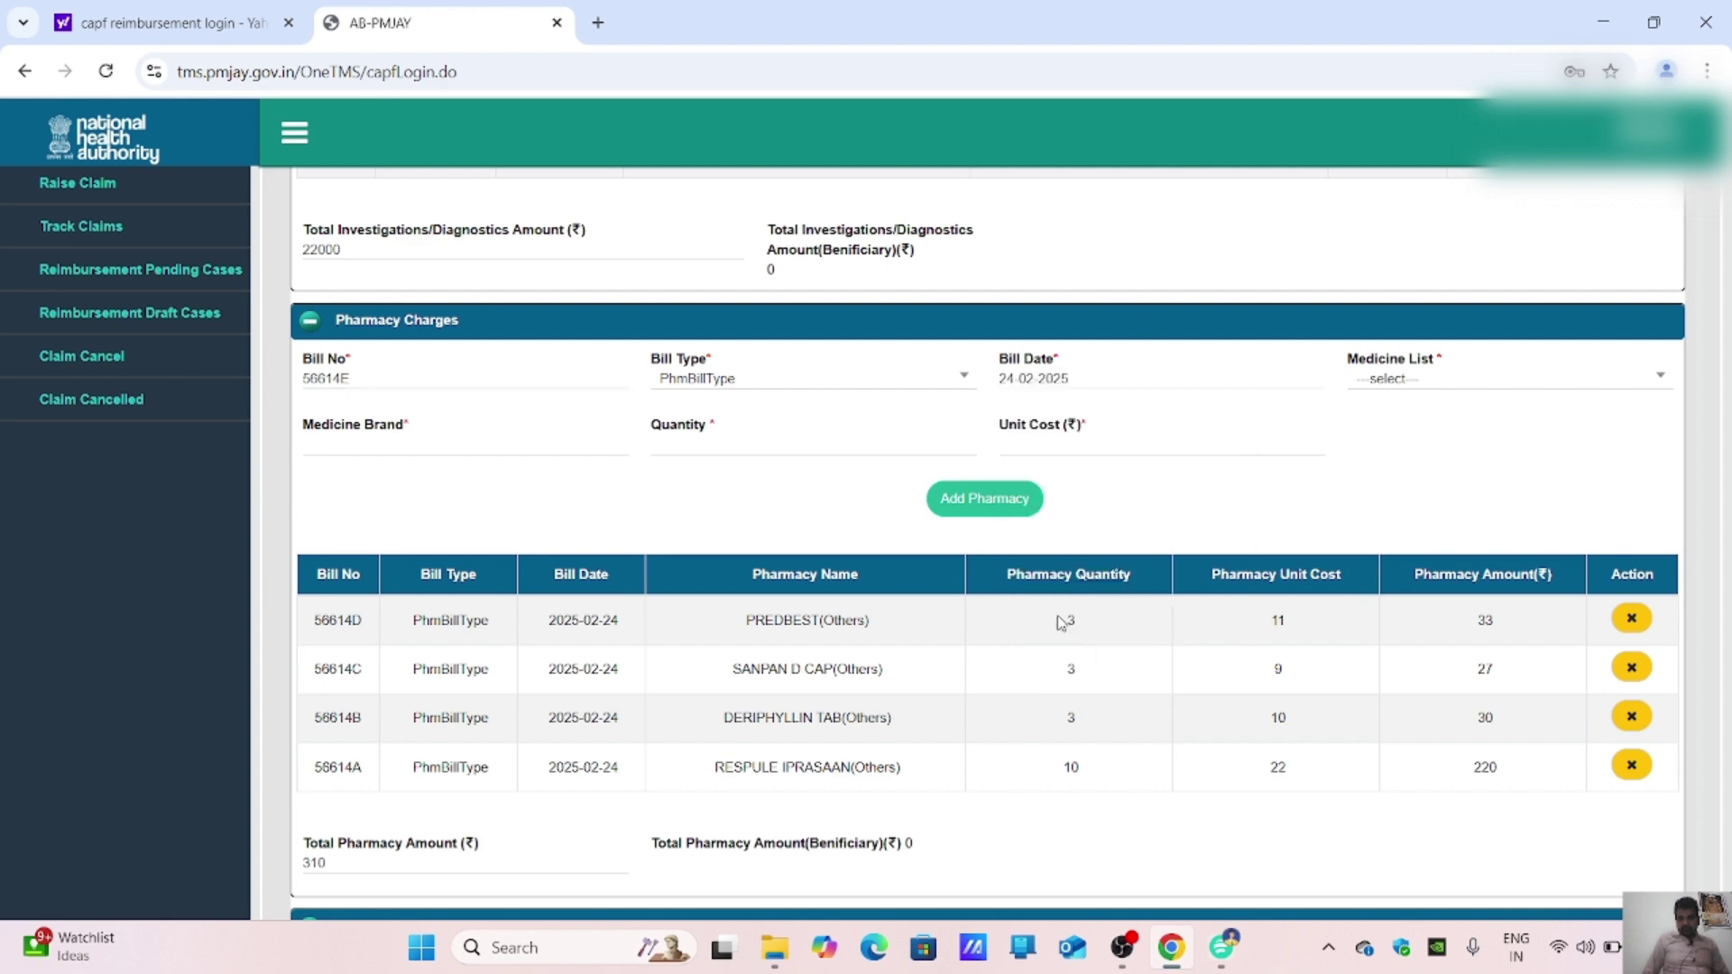
click(1223, 947)
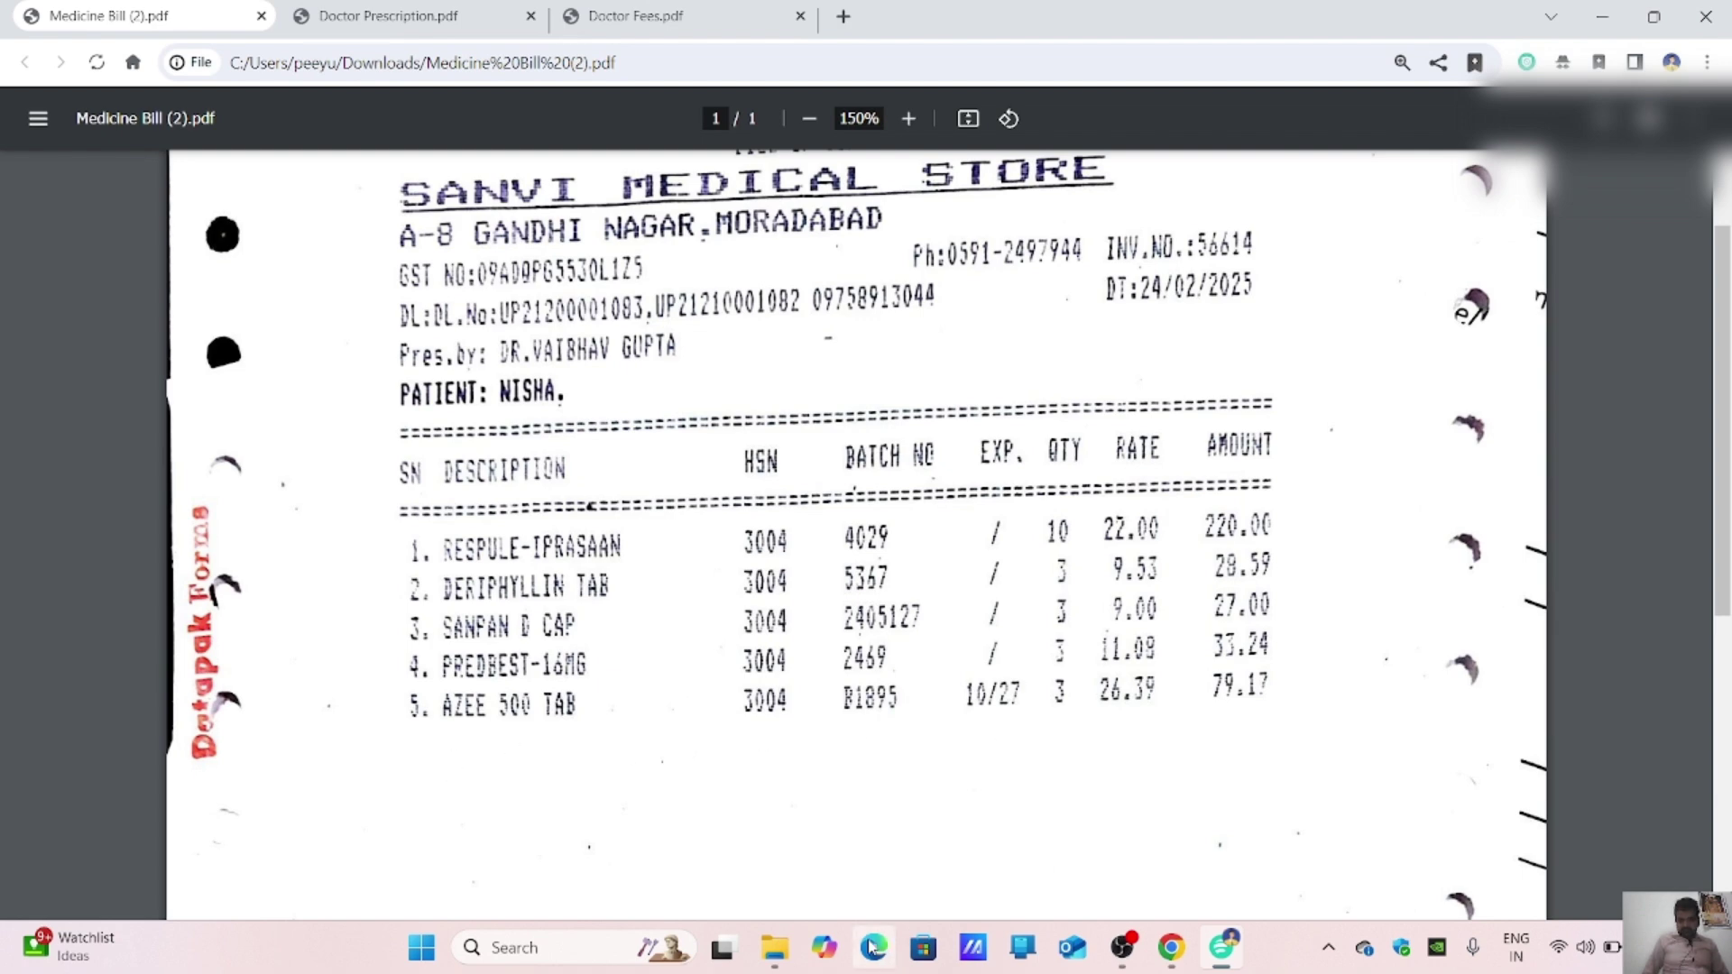
click(1159, 947)
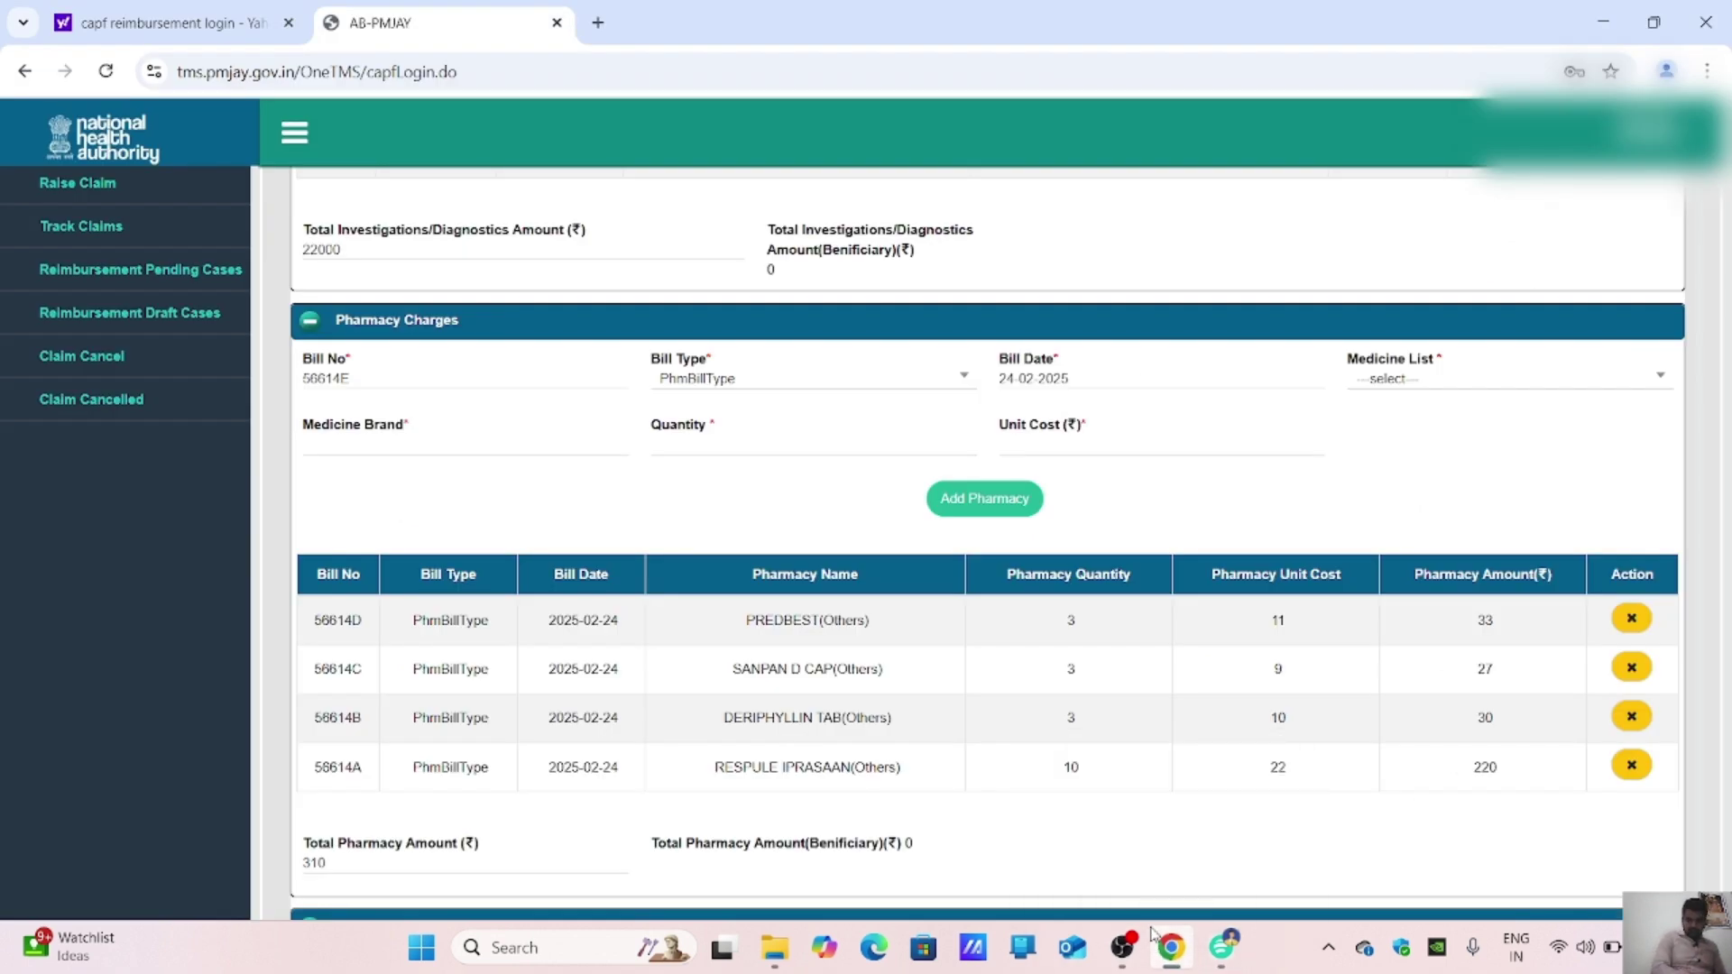
click(1497, 383)
Step: Choose Others(O) when 'AZEE' isn't listed, enter brand AZEE, and view the medicine bill
text(A)
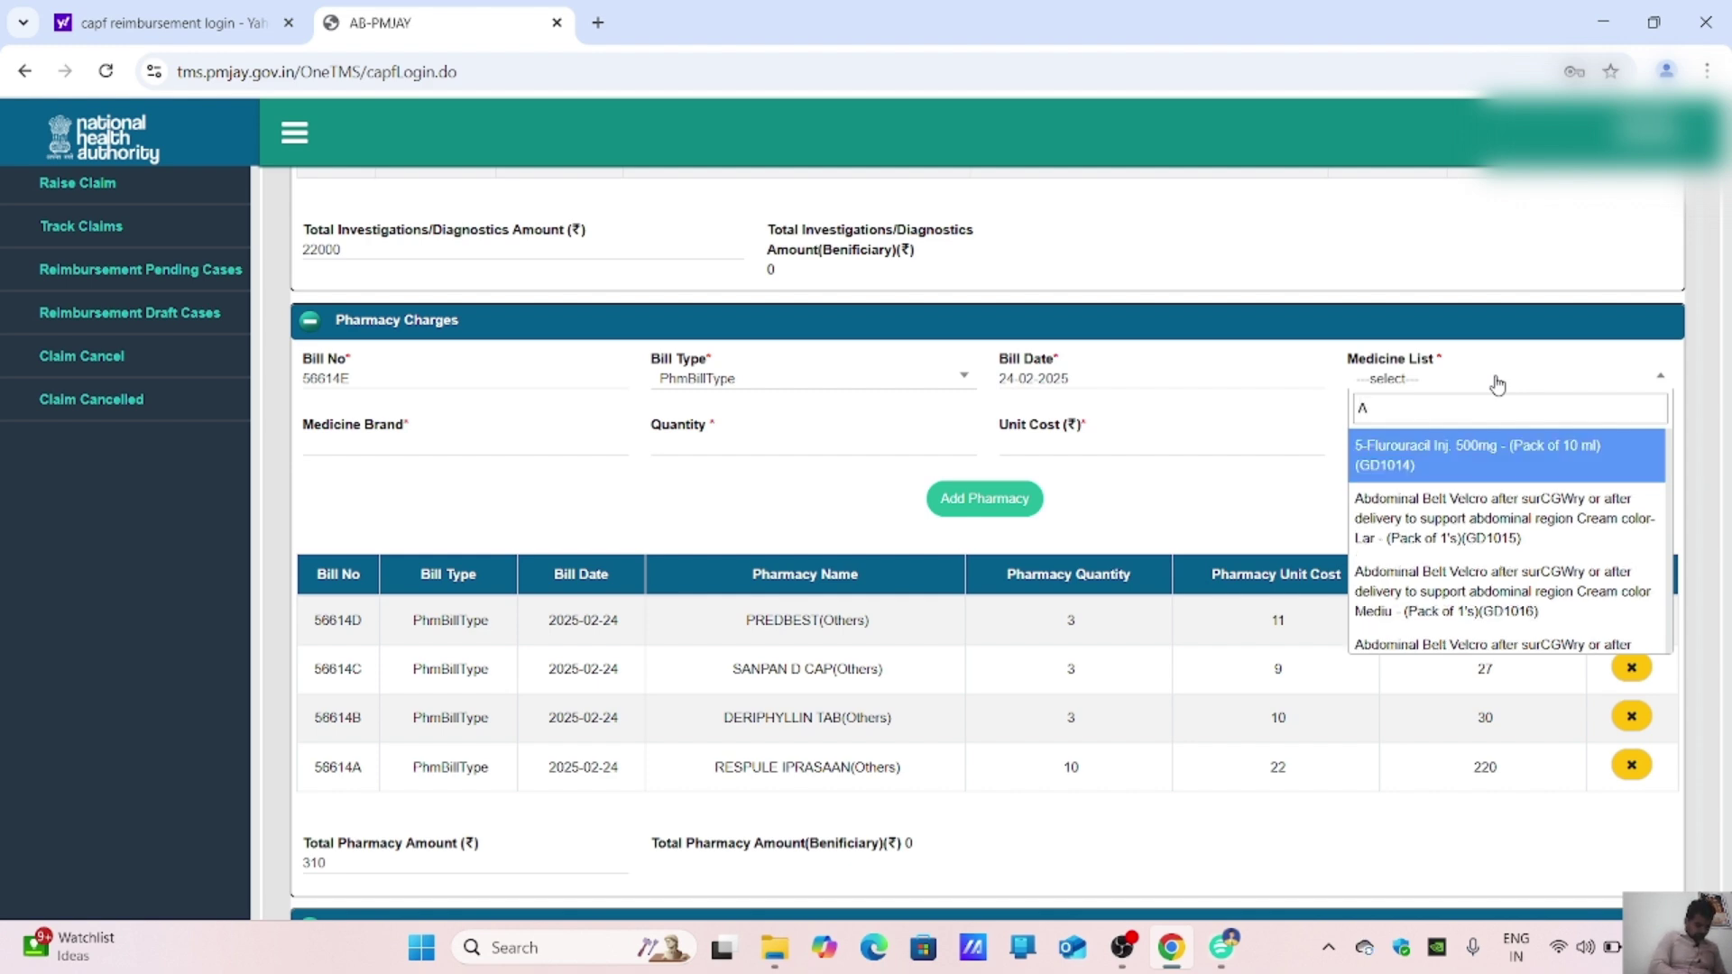
text(ZEE)
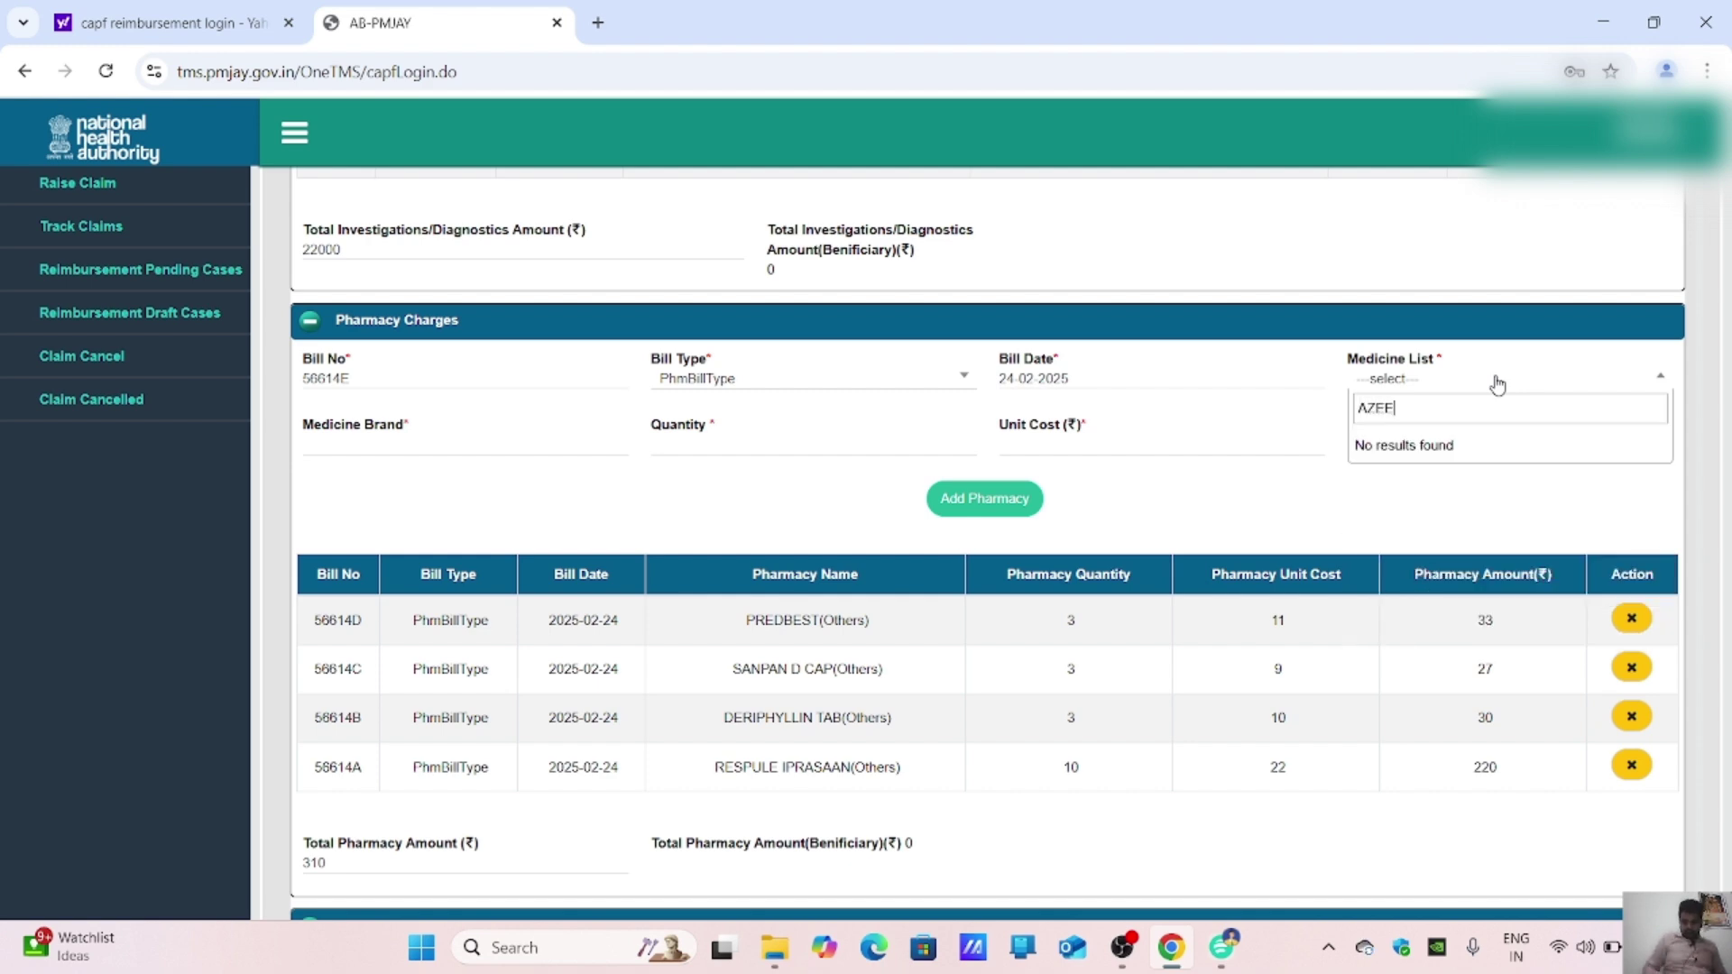
key(BackSpace)
key(BackSpace)
key(BackSpace)
key(BackSpace)
text(OTHER)
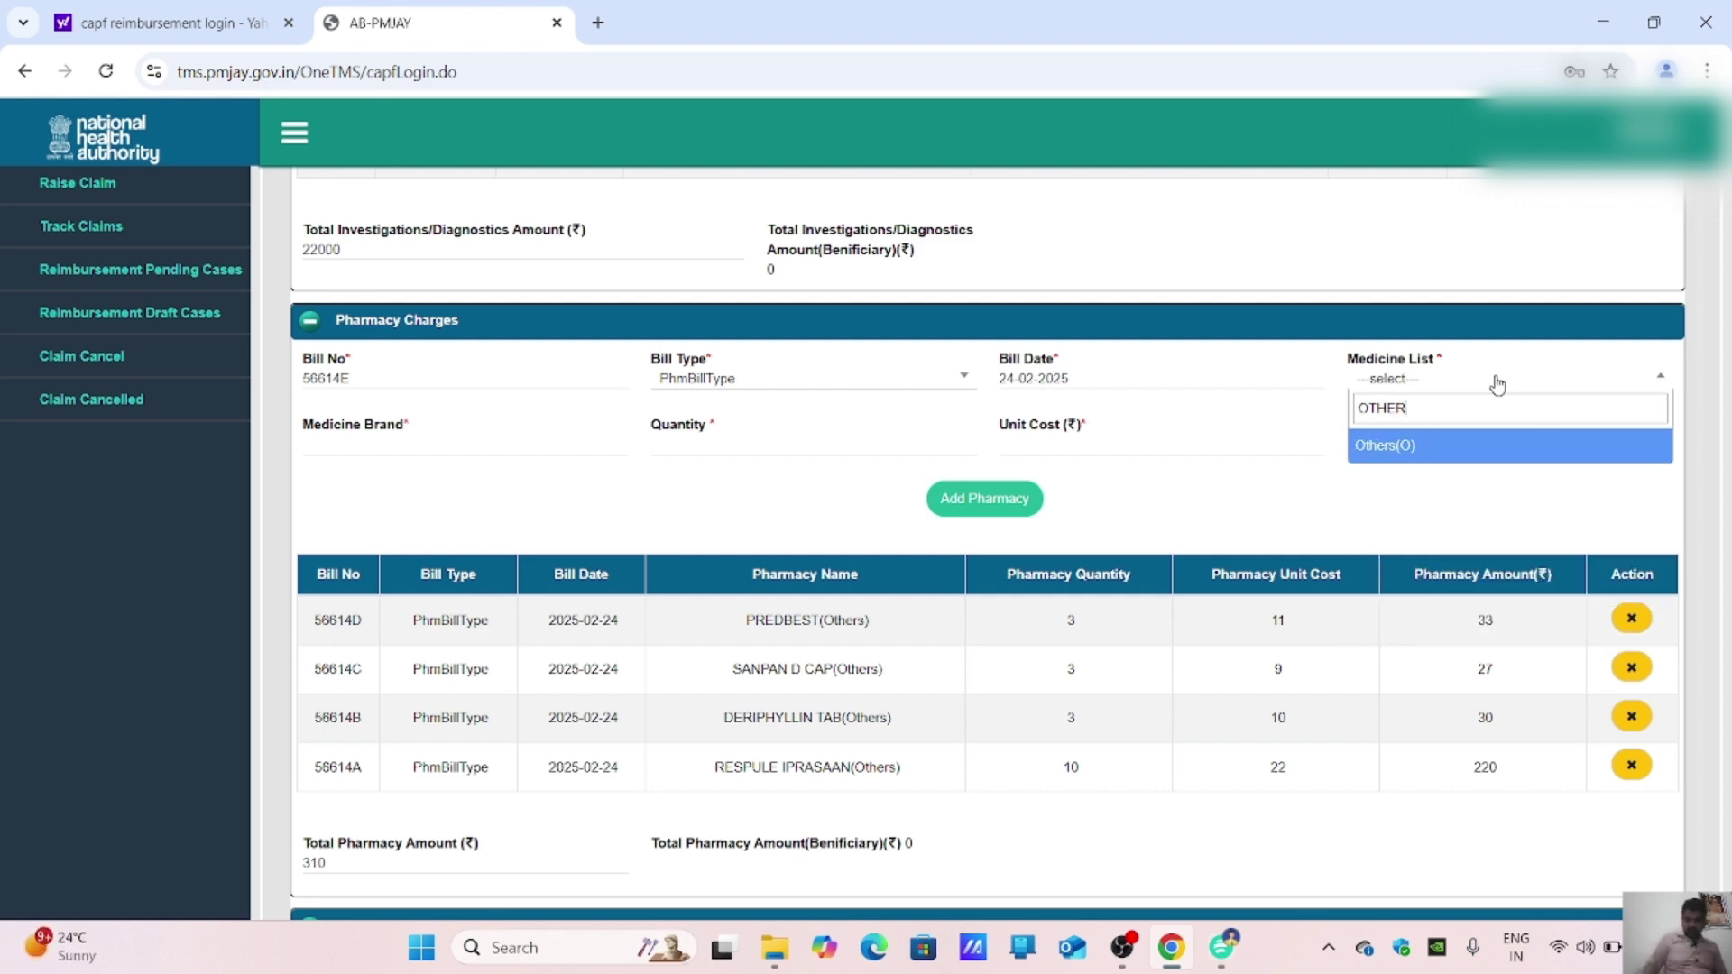
right_click(1498, 385)
click(1530, 444)
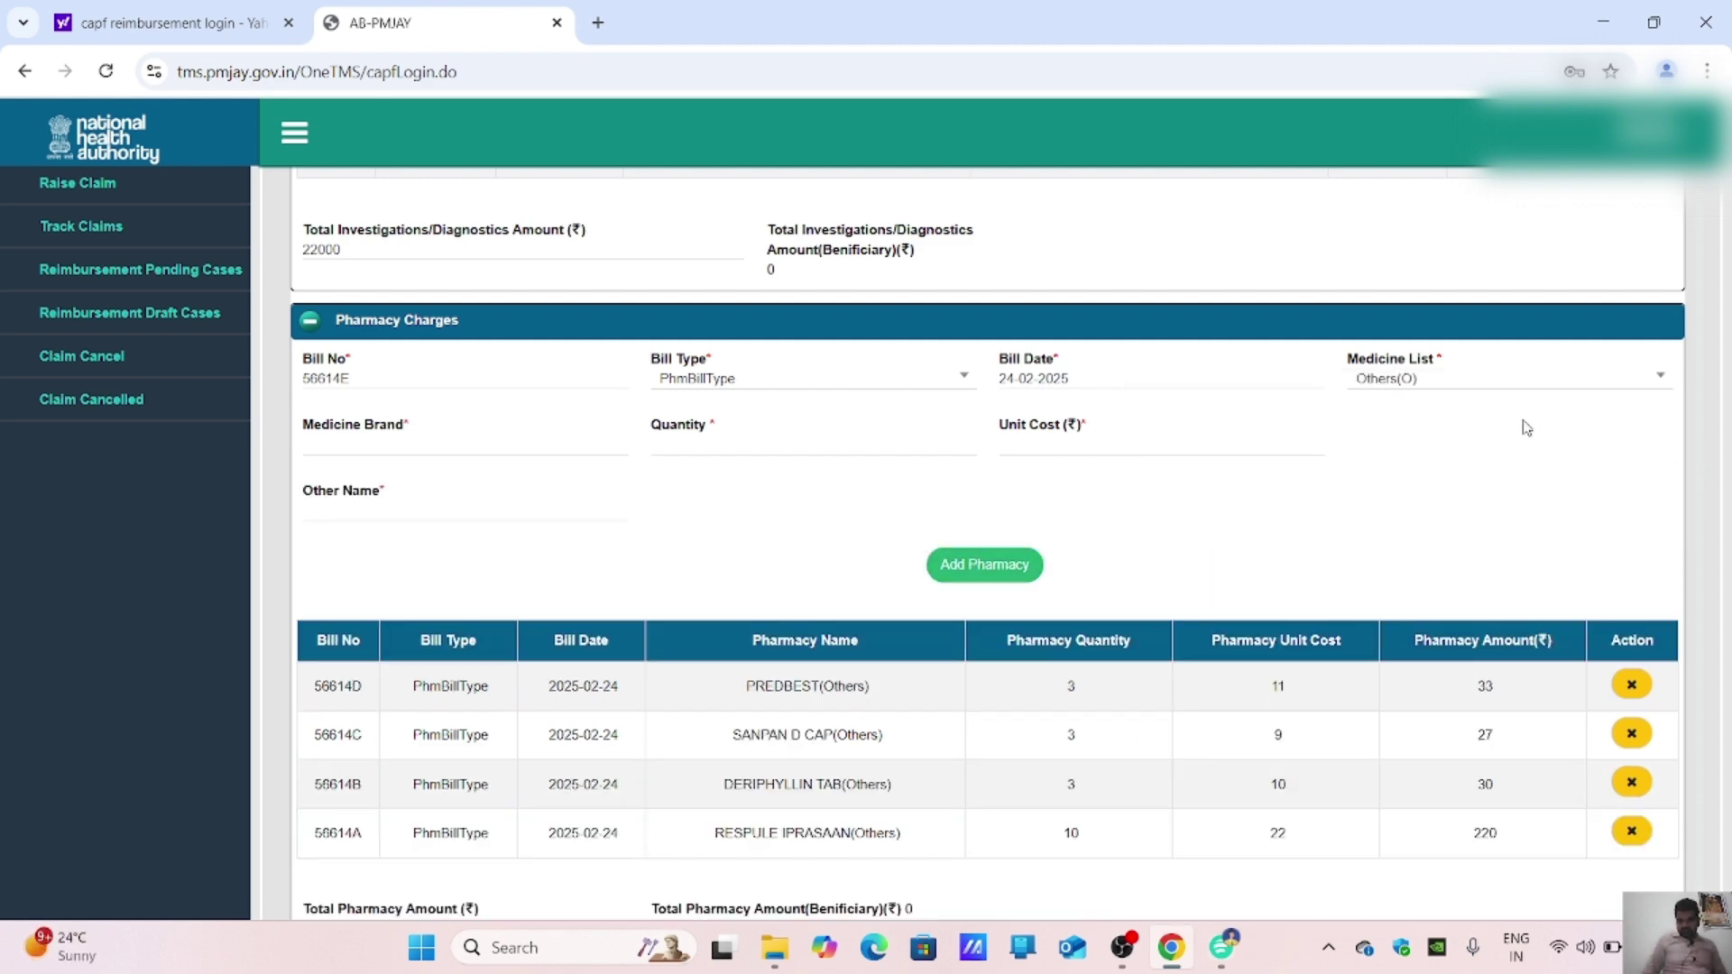
click(450, 437)
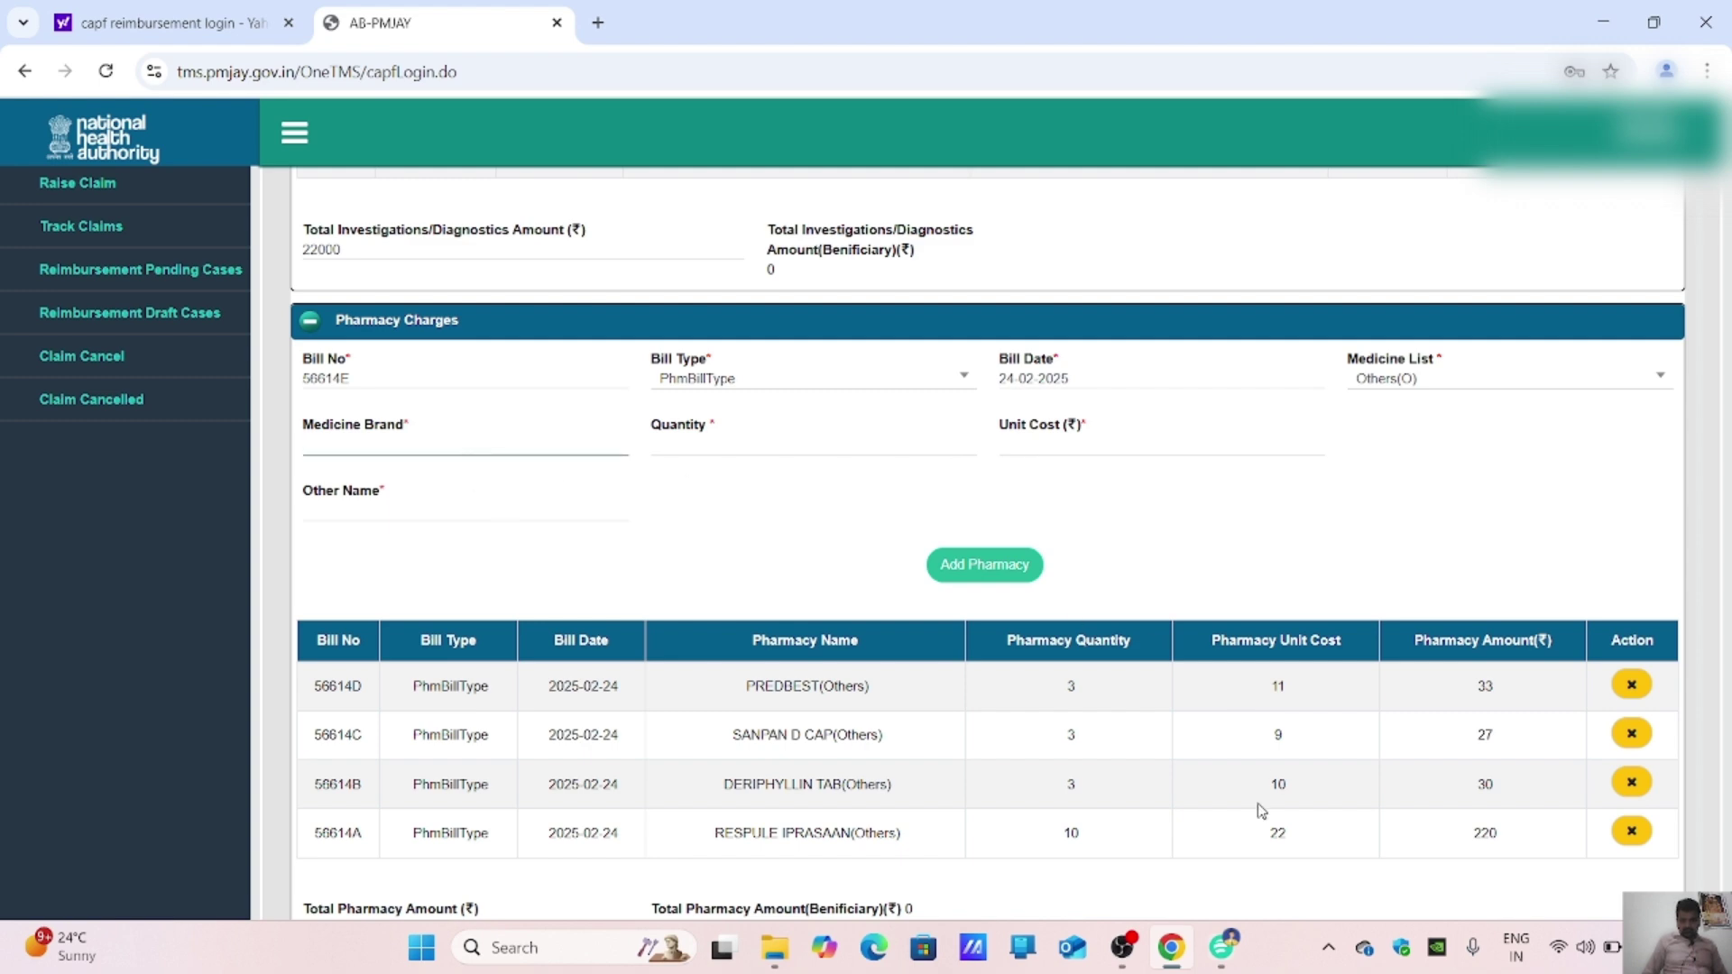
text(A)
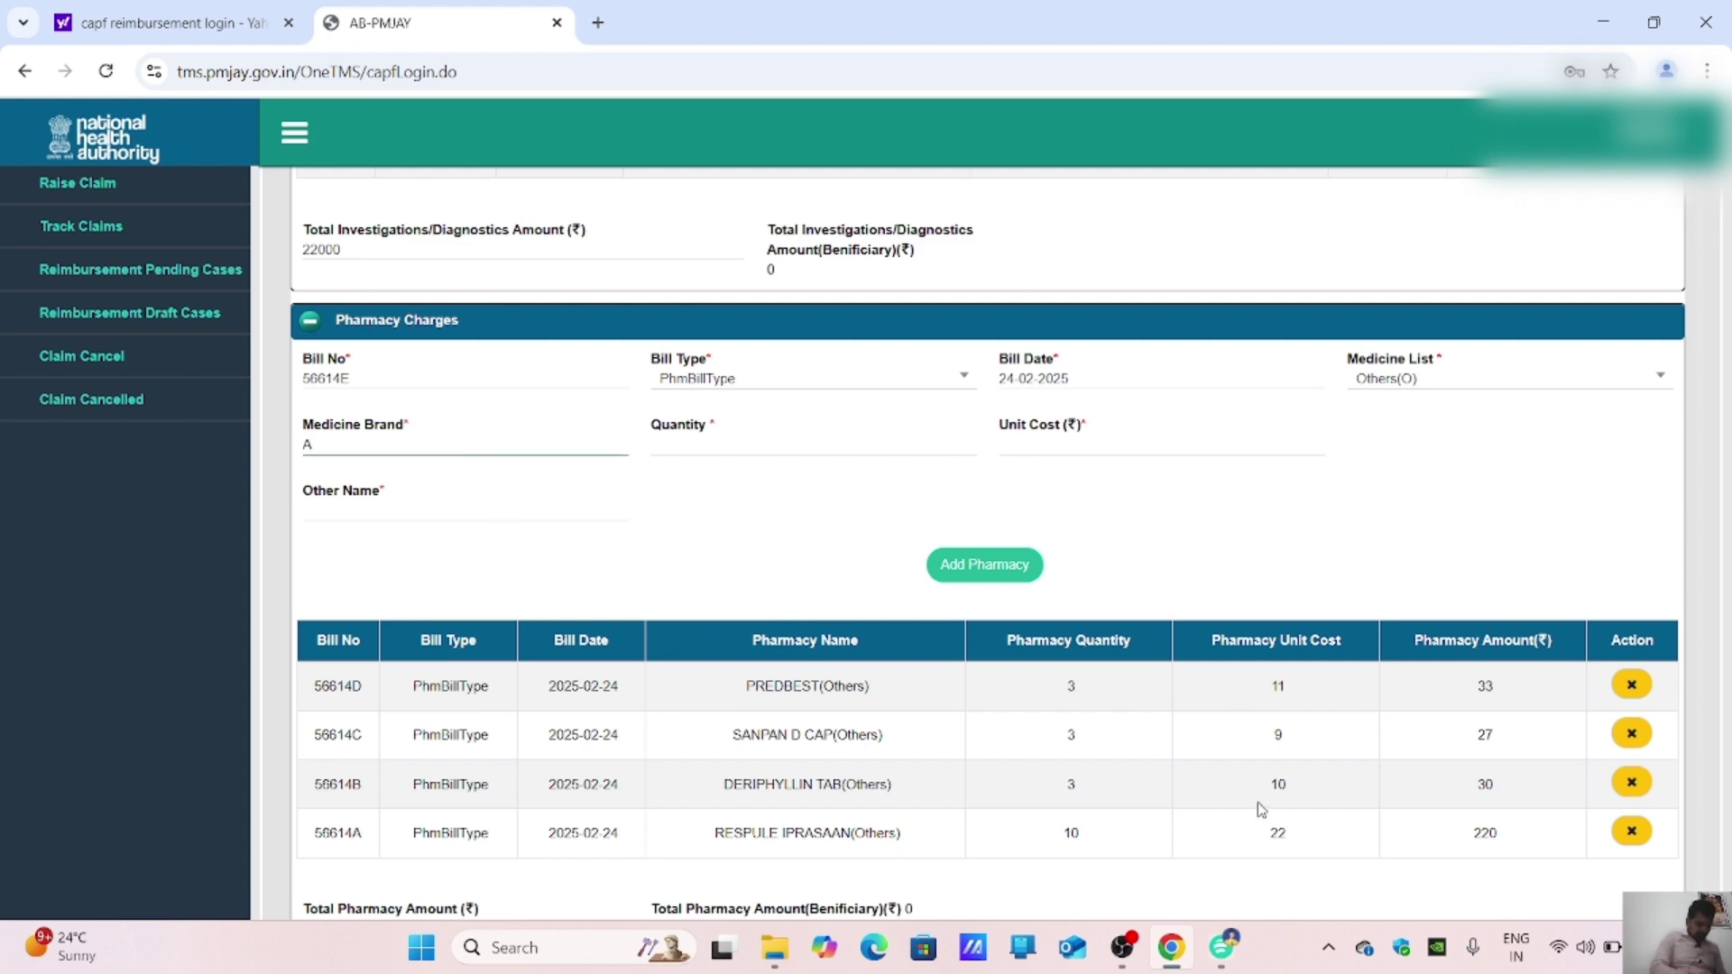
text(ZEE)
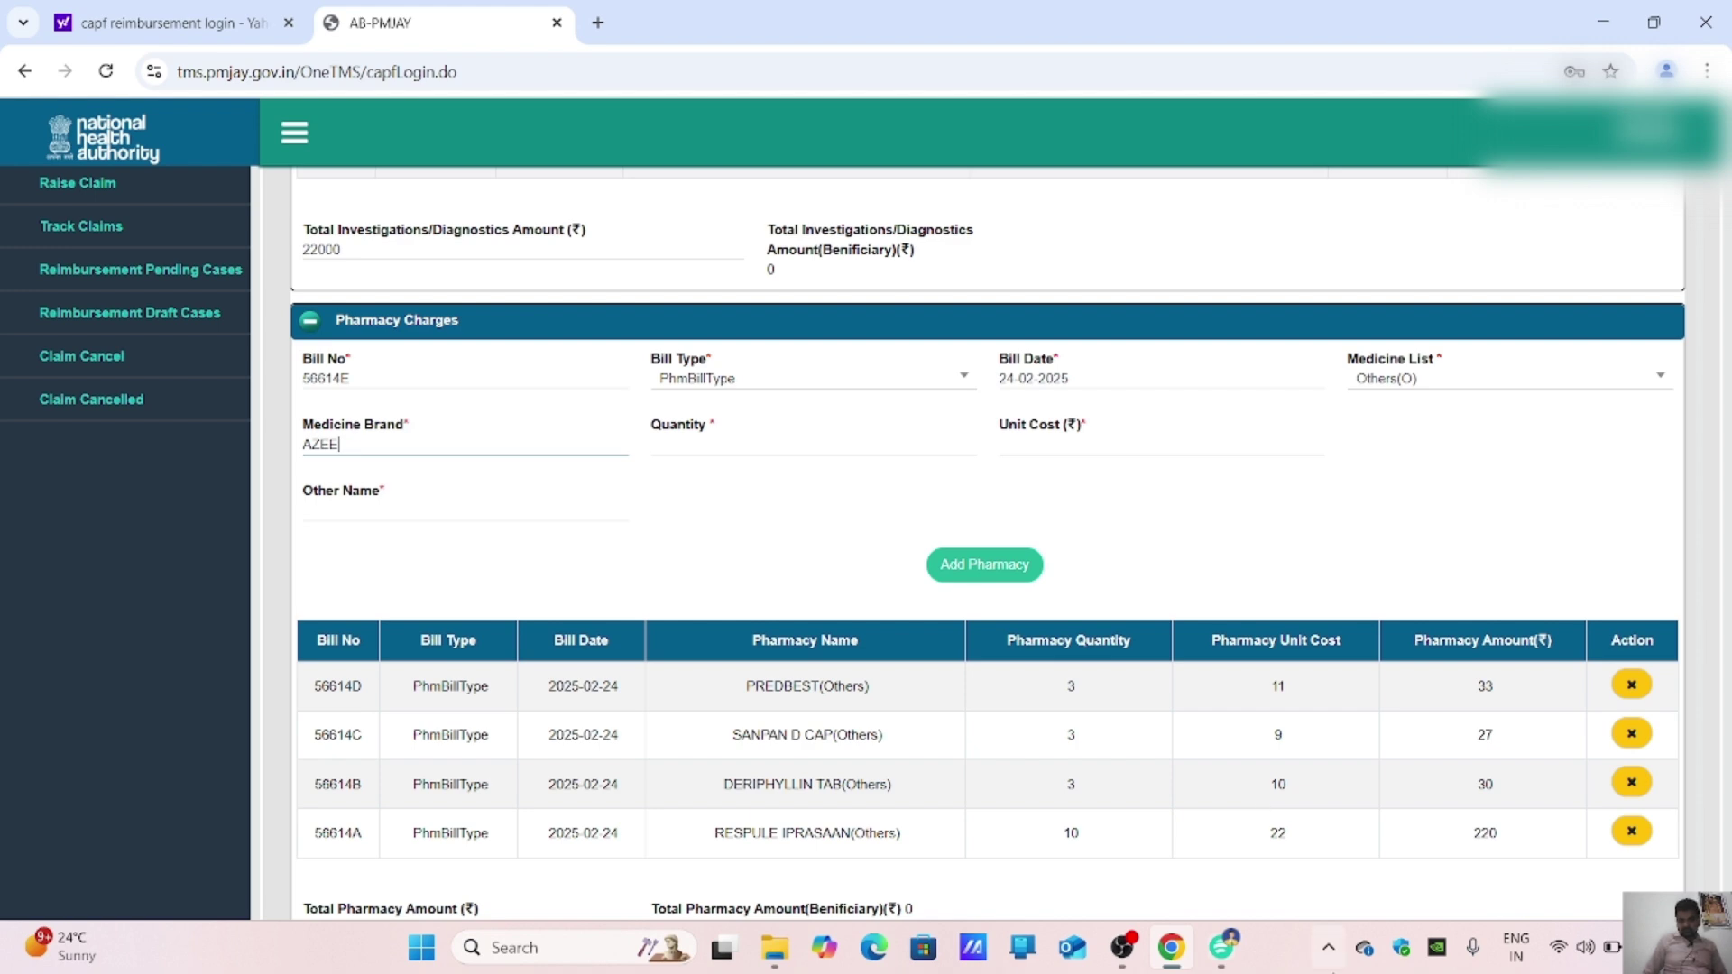
mouse_move(1221, 947)
click(1218, 830)
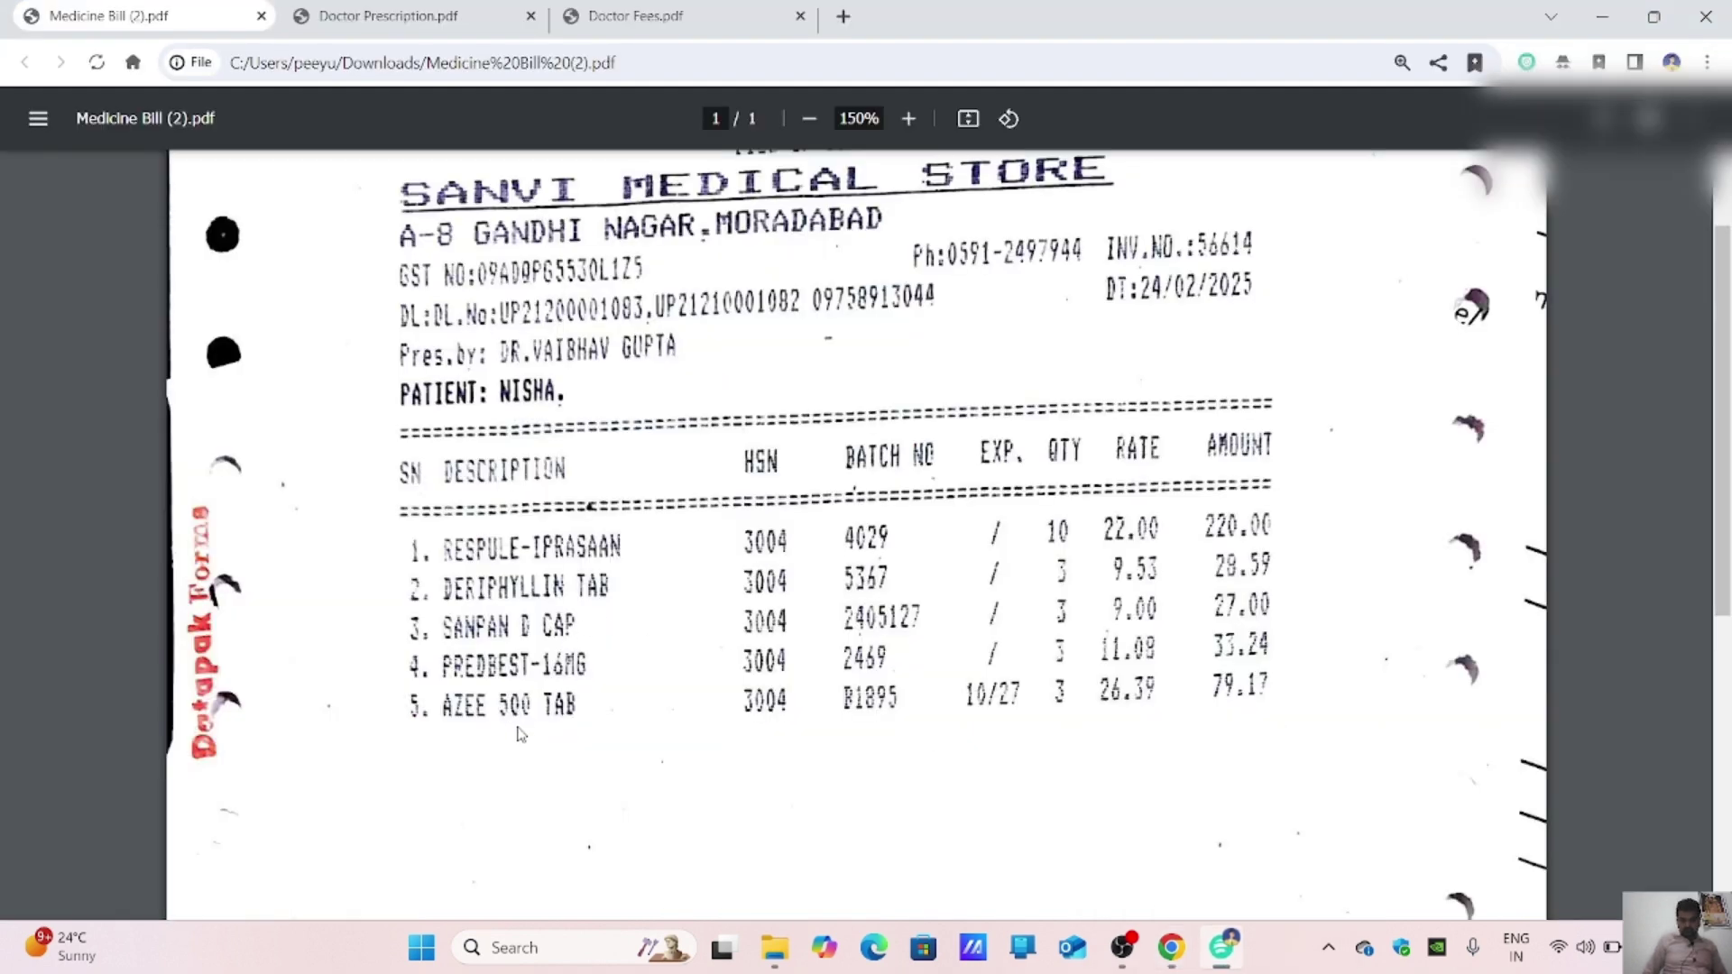
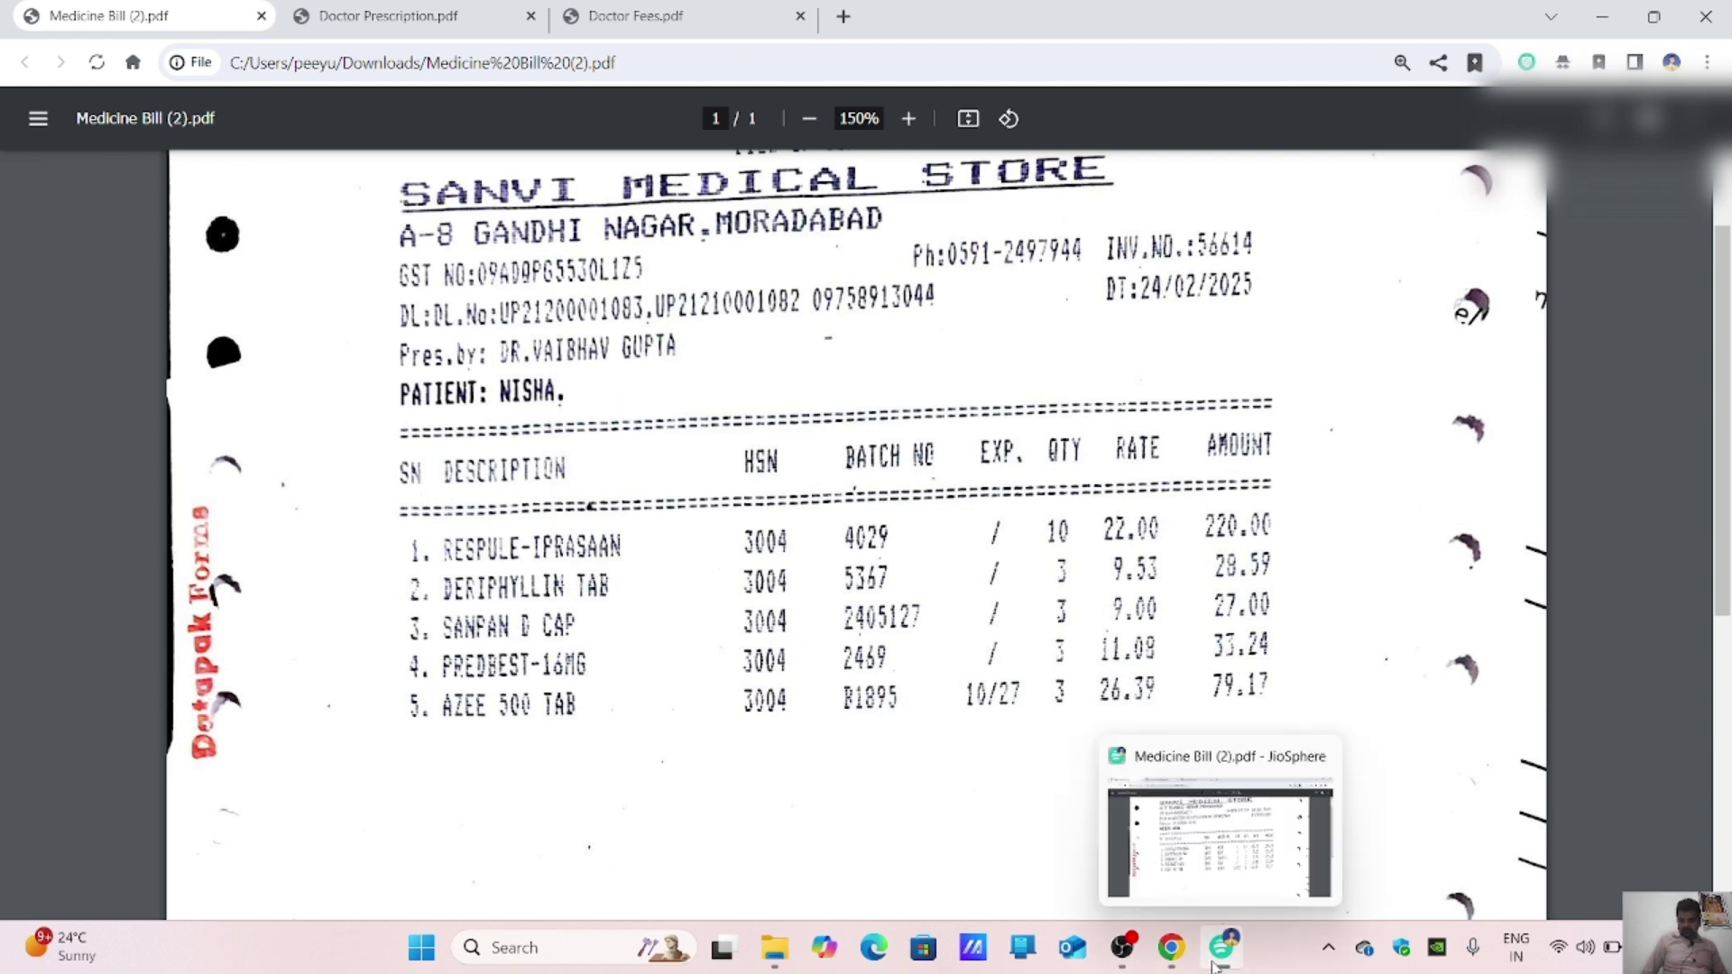
Step: Add AZEE from bill 56614E to the pharmacy charges, 3 units at 26 each (total 78)
click(1171, 947)
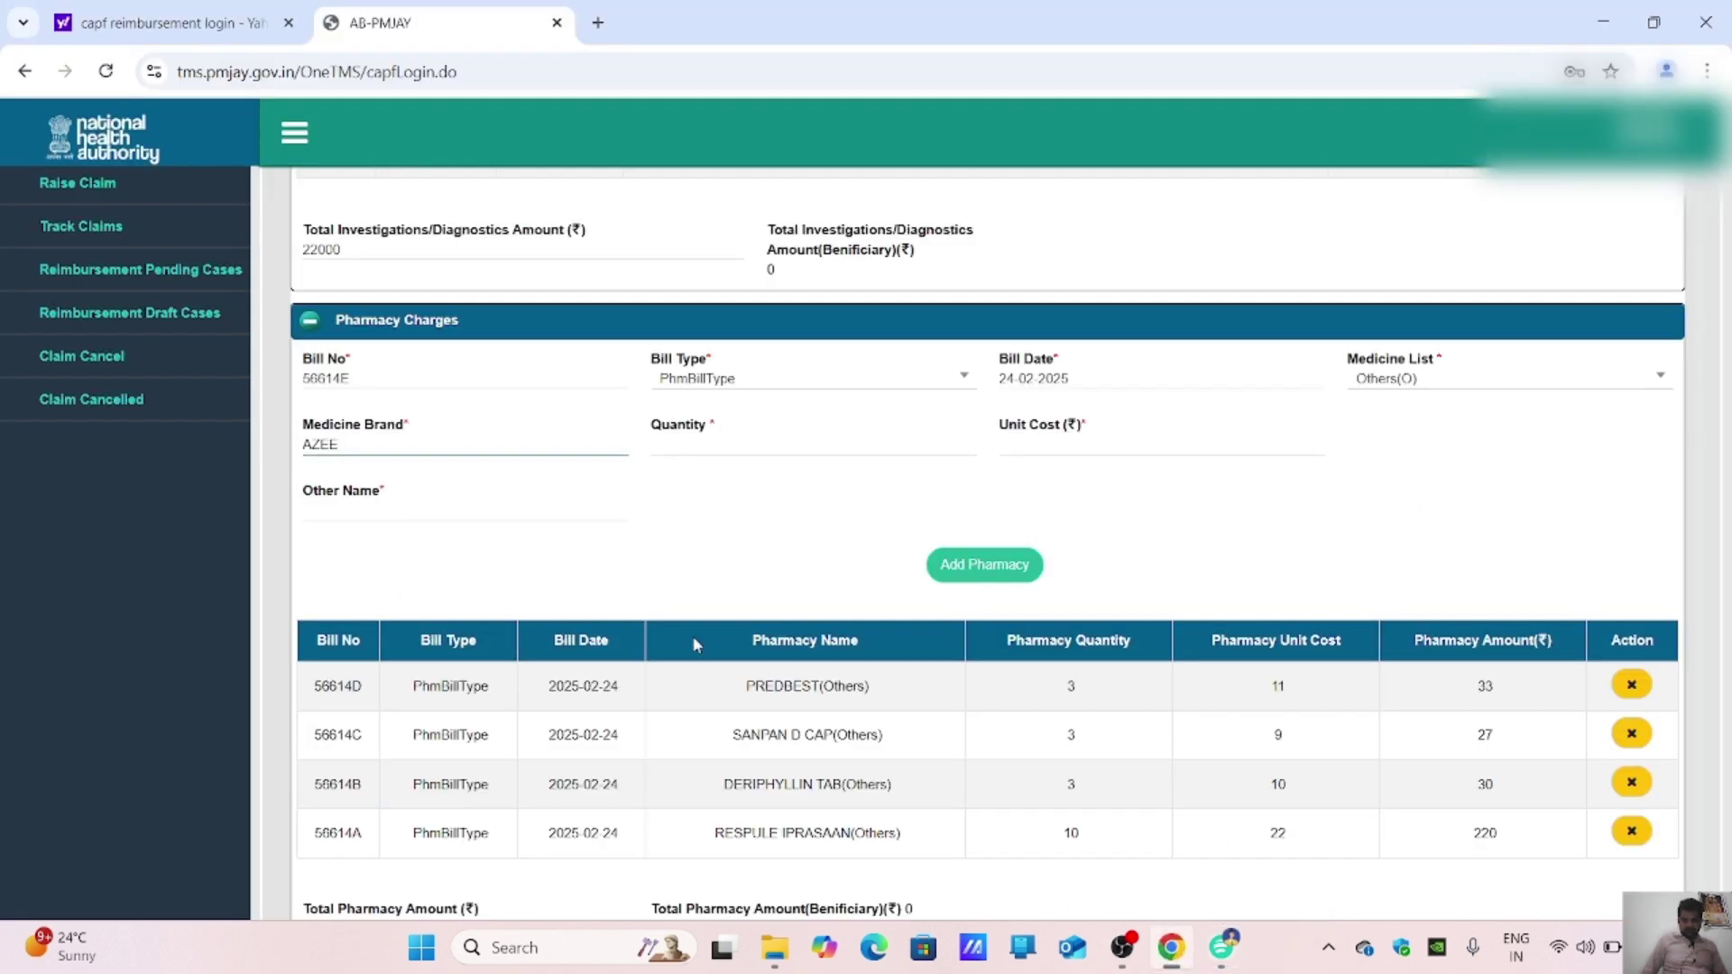
click(769, 438)
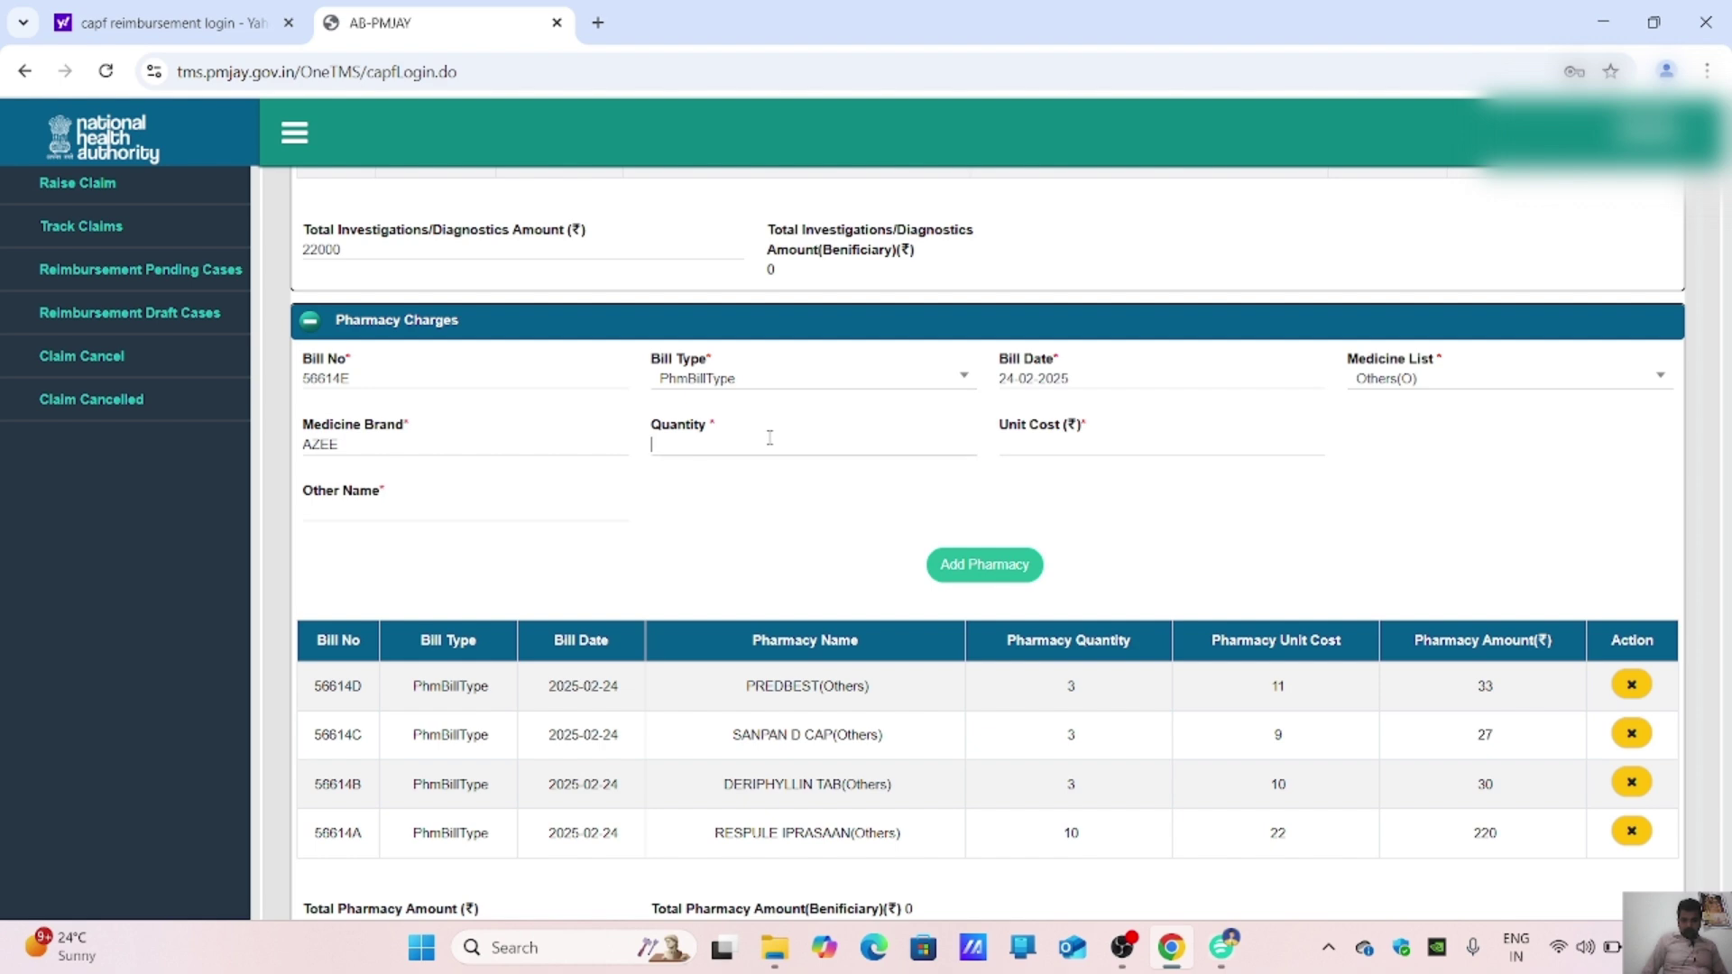
text(3)
key(Tab)
text(2)
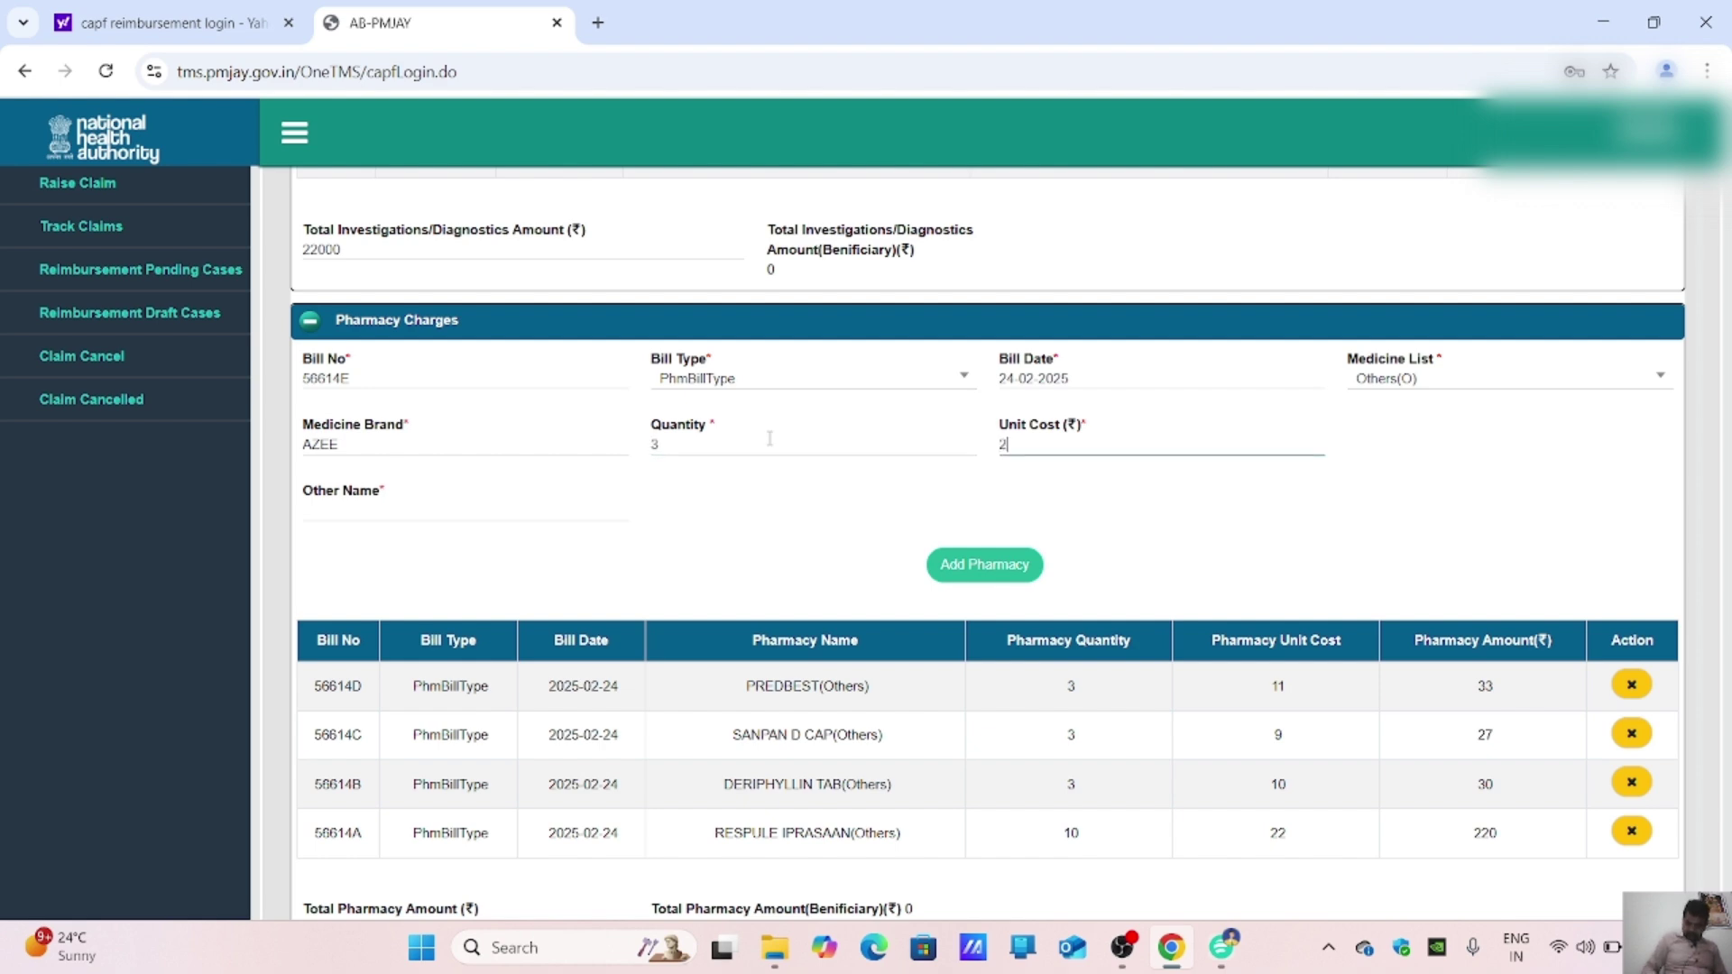
click(349, 446)
drag(349, 446, 275, 442)
key(ctrl+c)
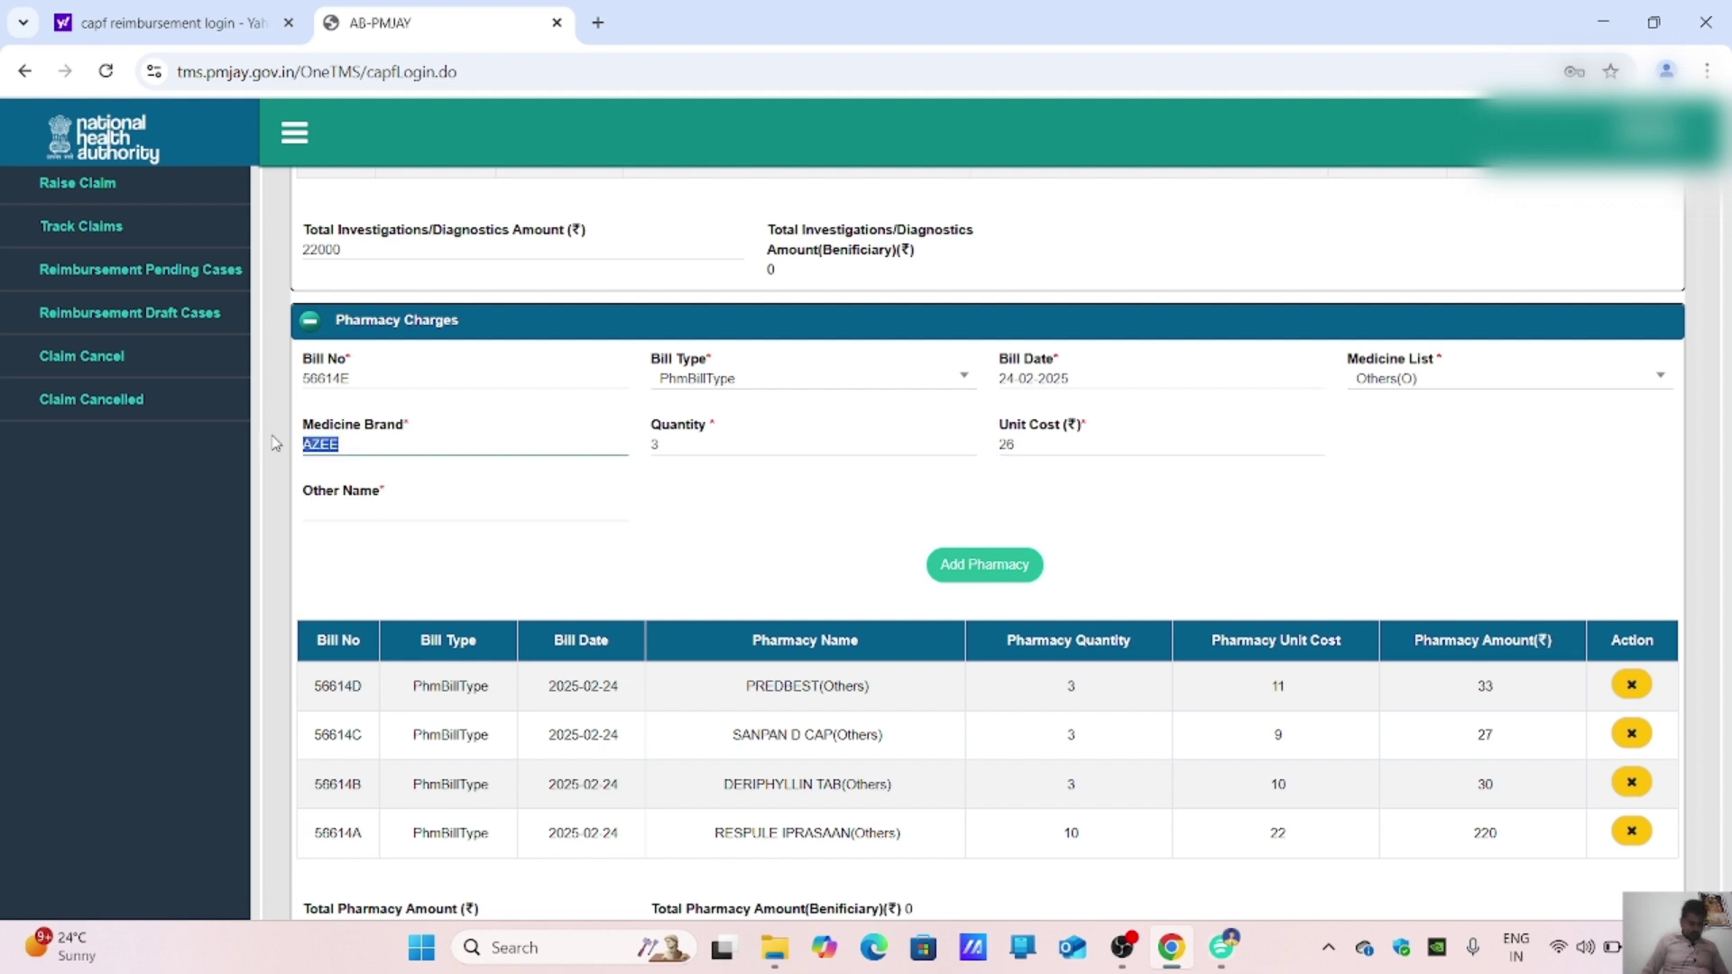
click(348, 502)
key(ctrl+v)
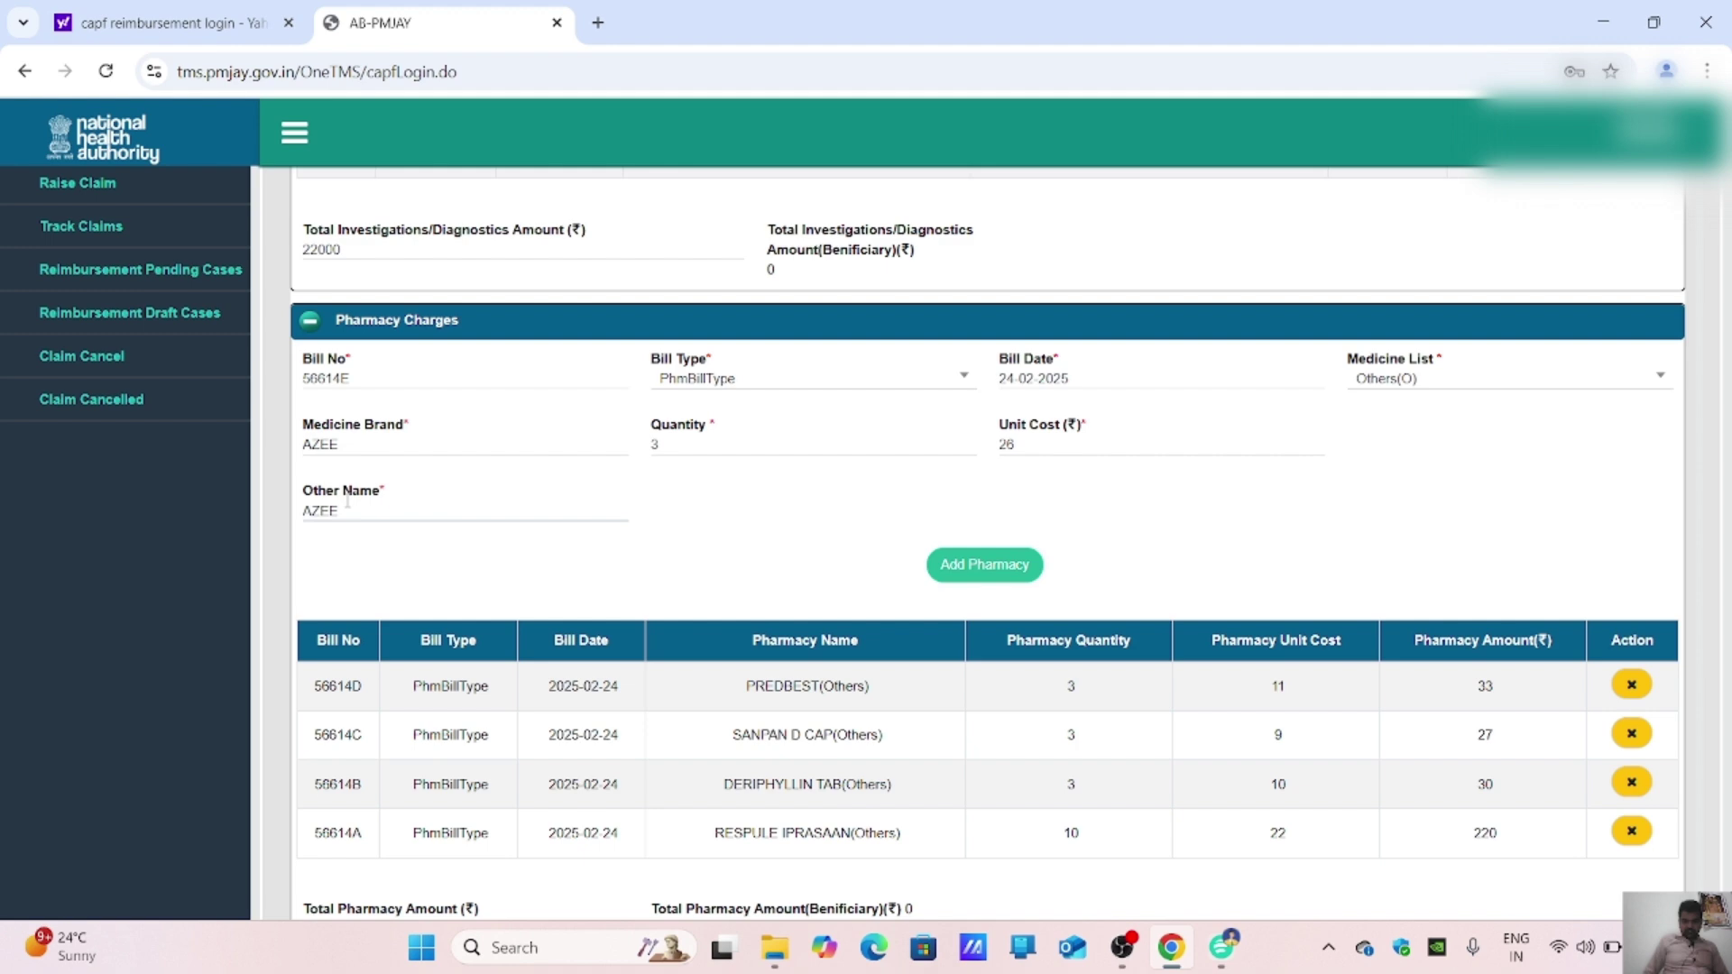
click(1007, 566)
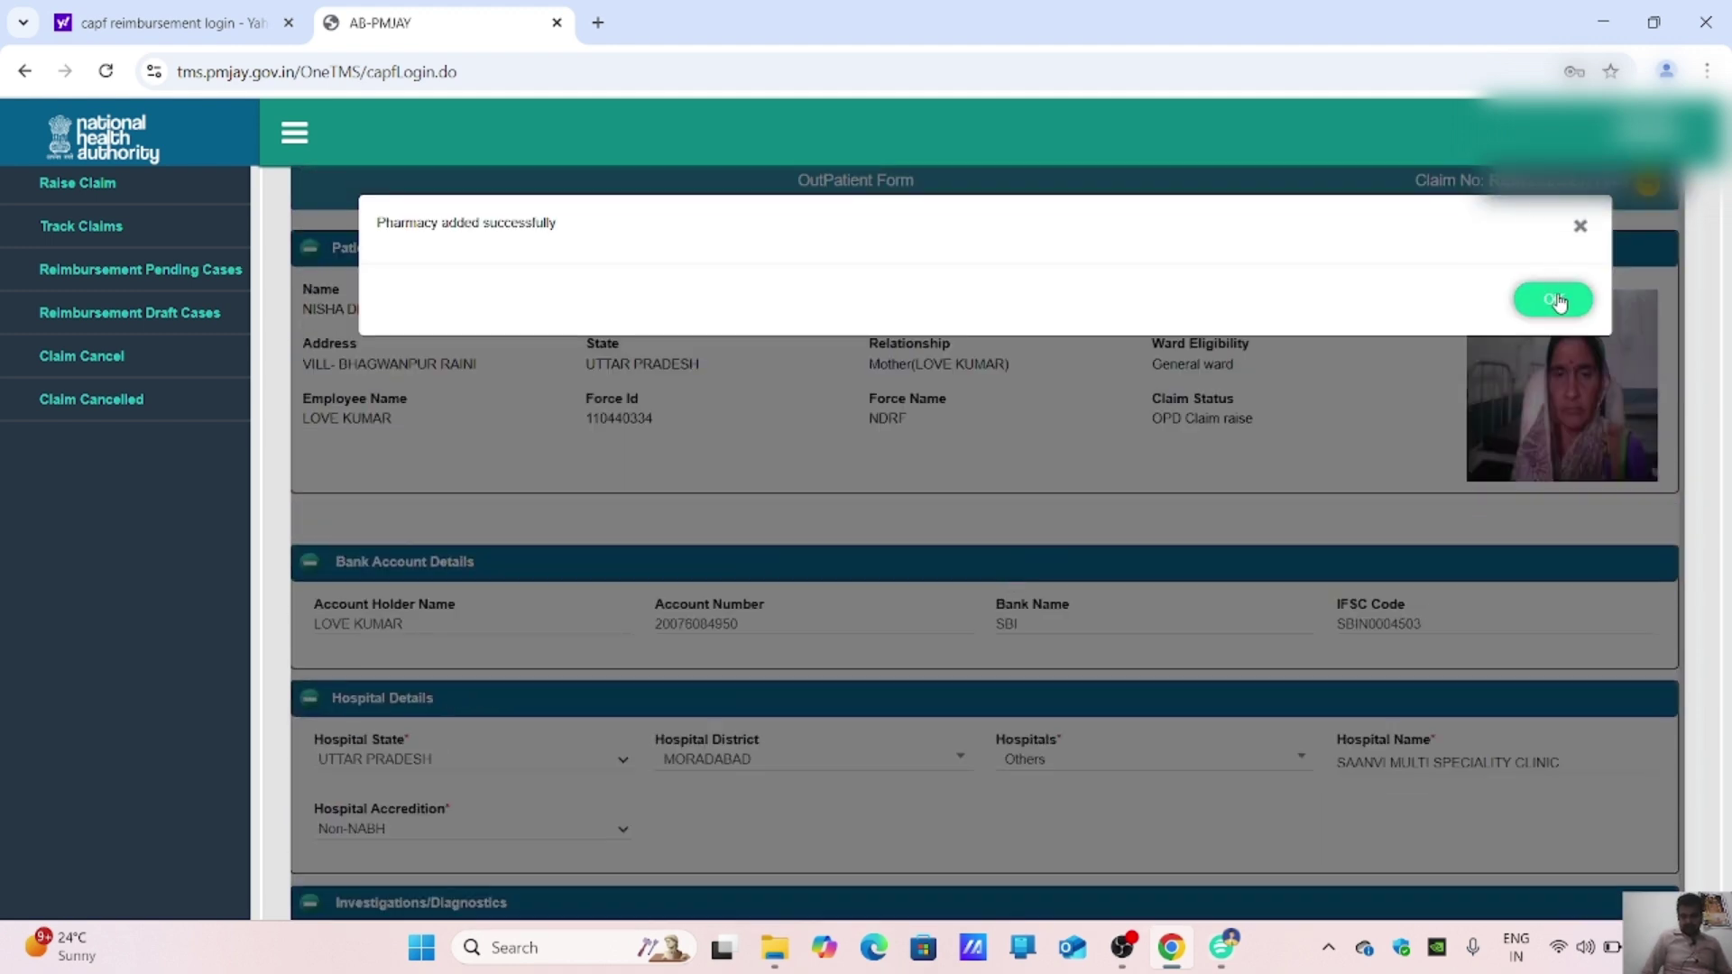
click(1554, 300)
scroll(1166, 417, down, 10)
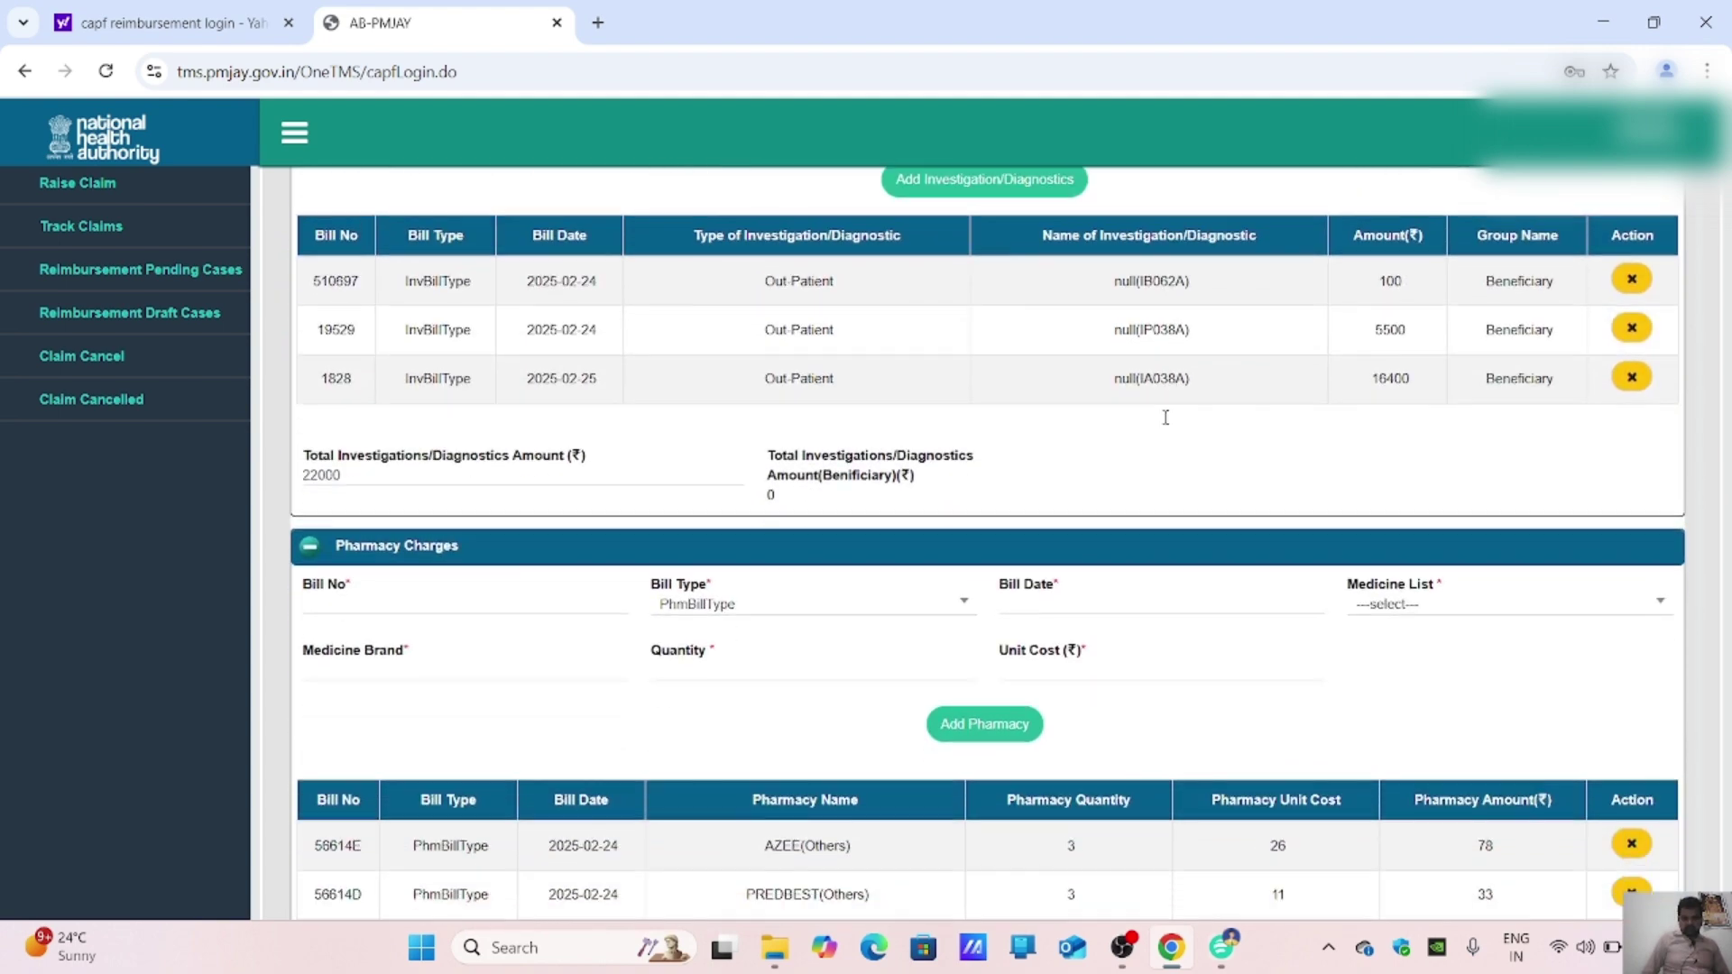
scroll(67, 448, down, 2)
scroll(516, 418, down, 3)
scroll(515, 418, up, 4)
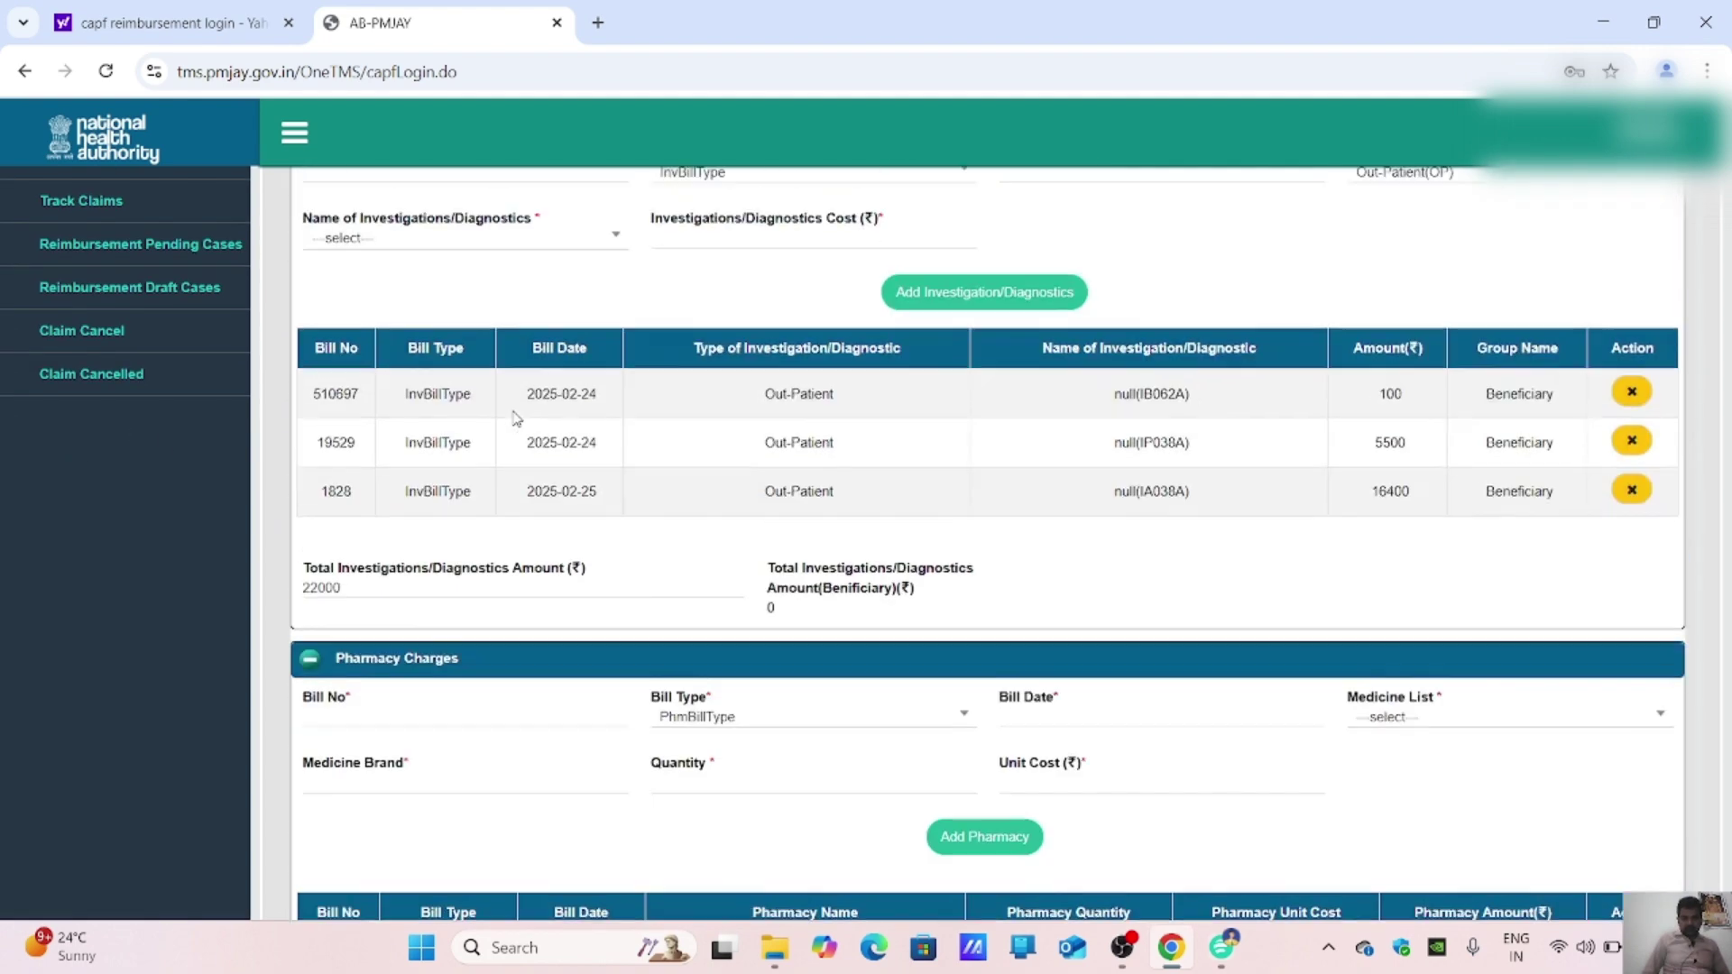
scroll(515, 418, down, 8)
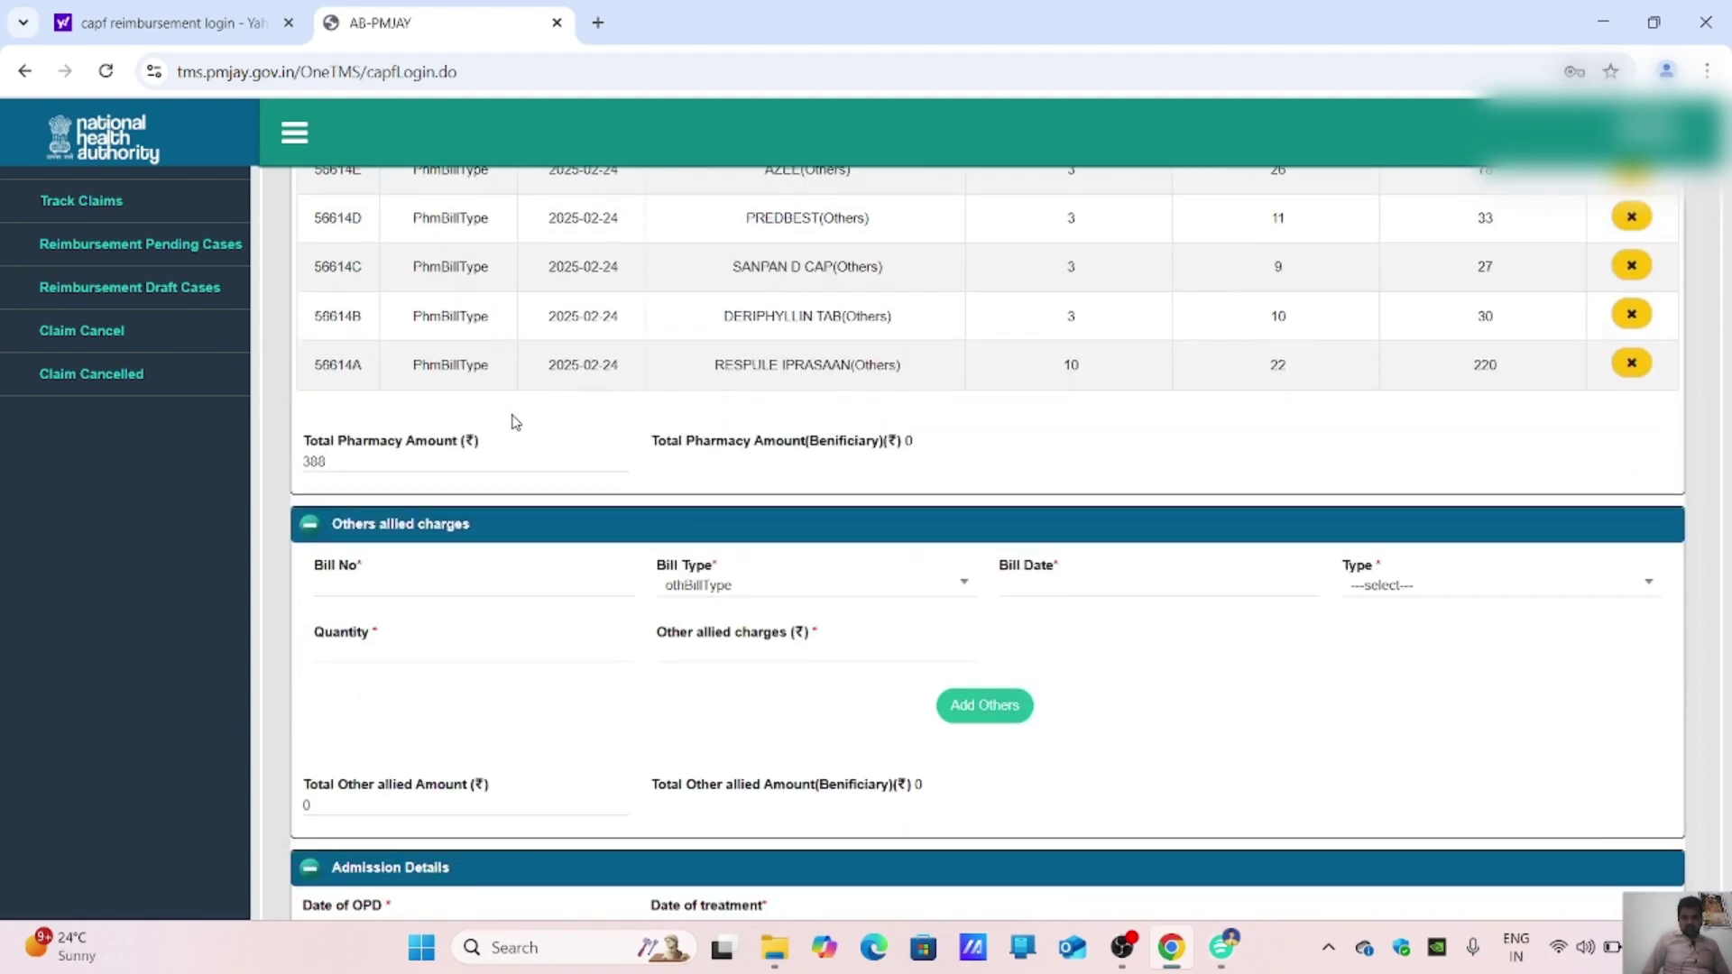
scroll(515, 421, down, 1)
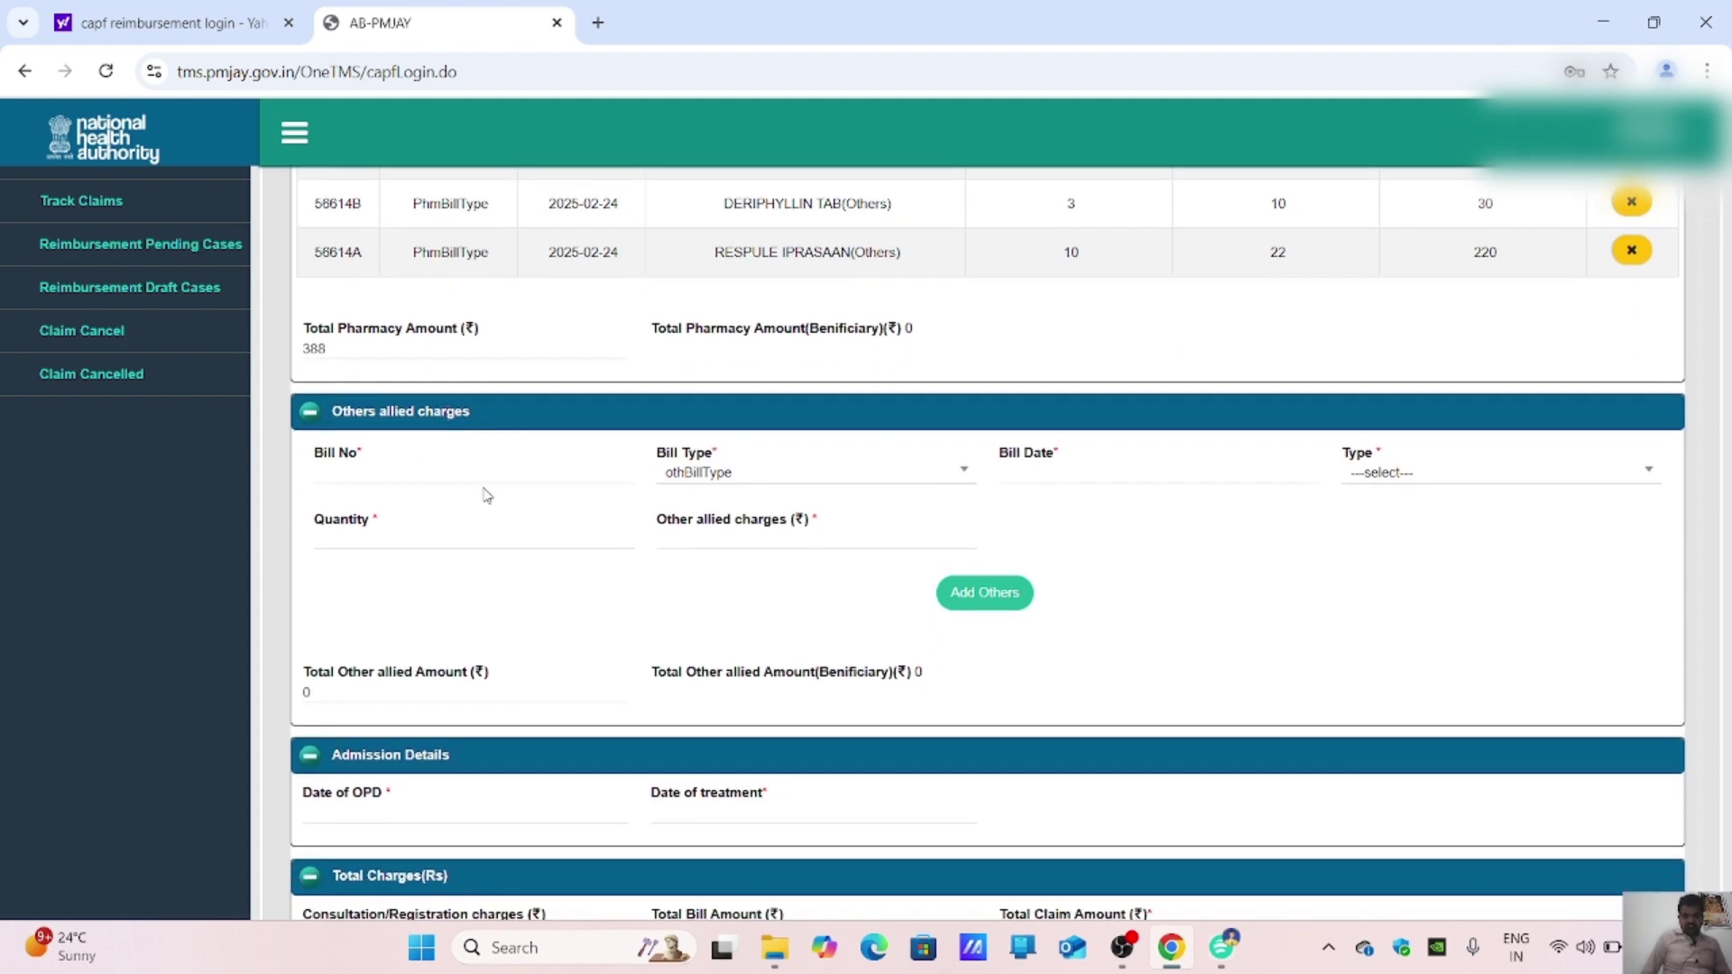
scroll(485, 487, down, 3)
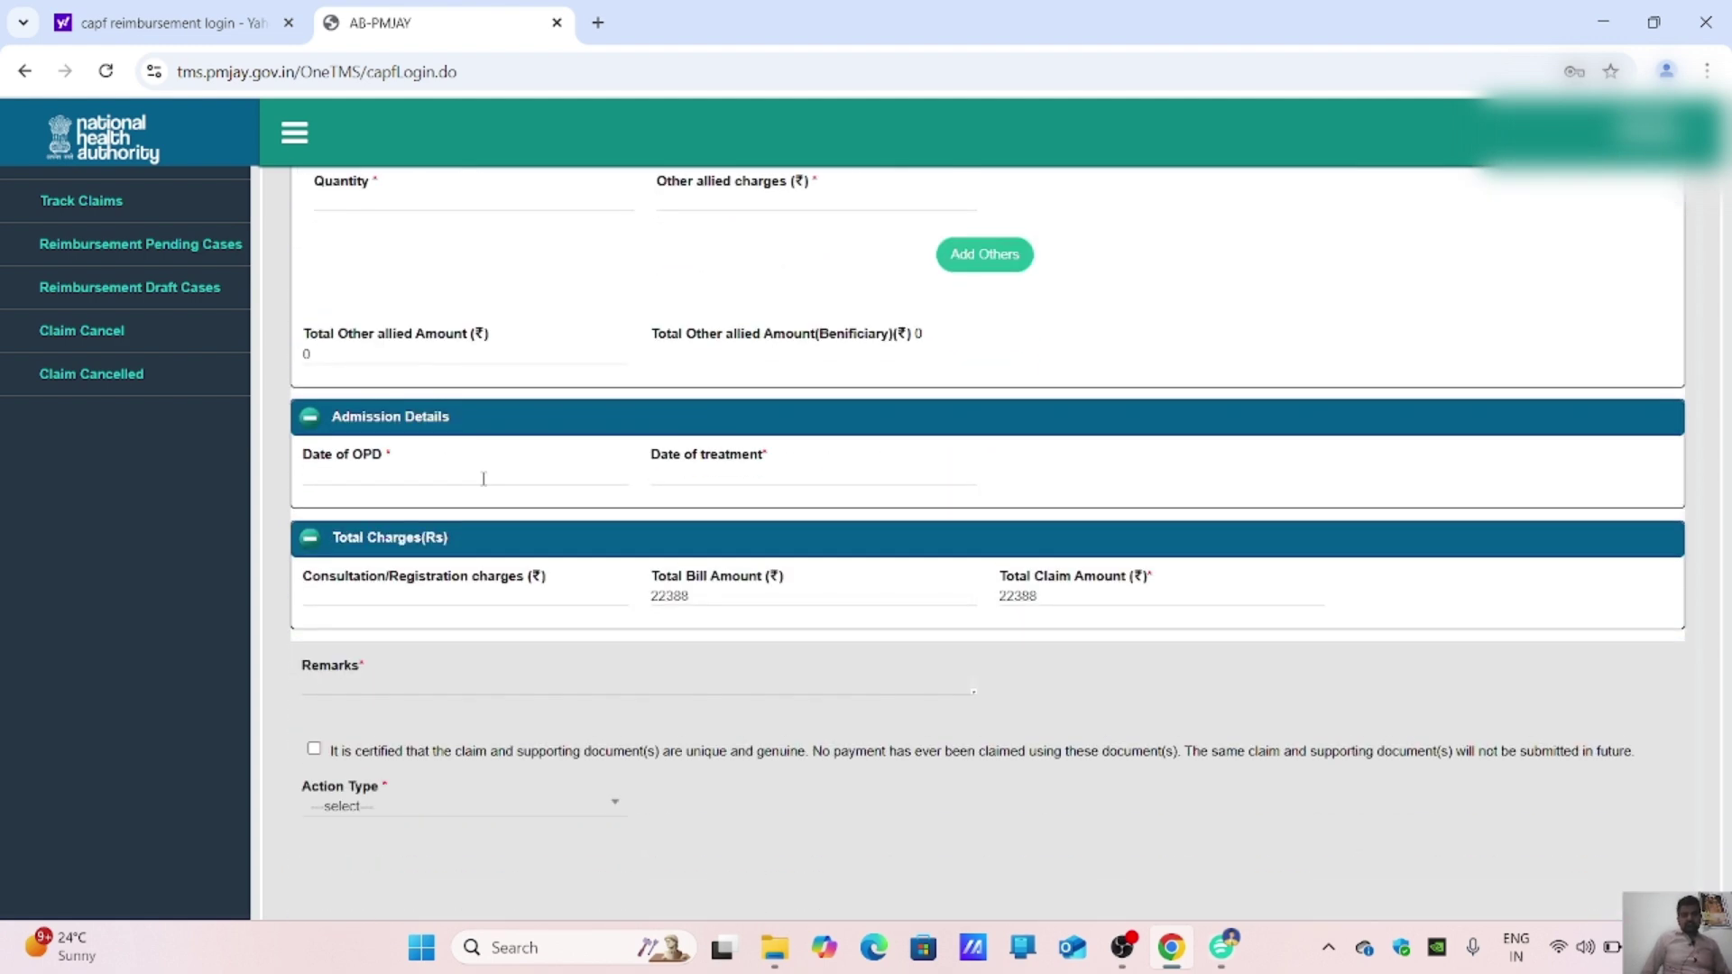
scroll(484, 478, up, 2)
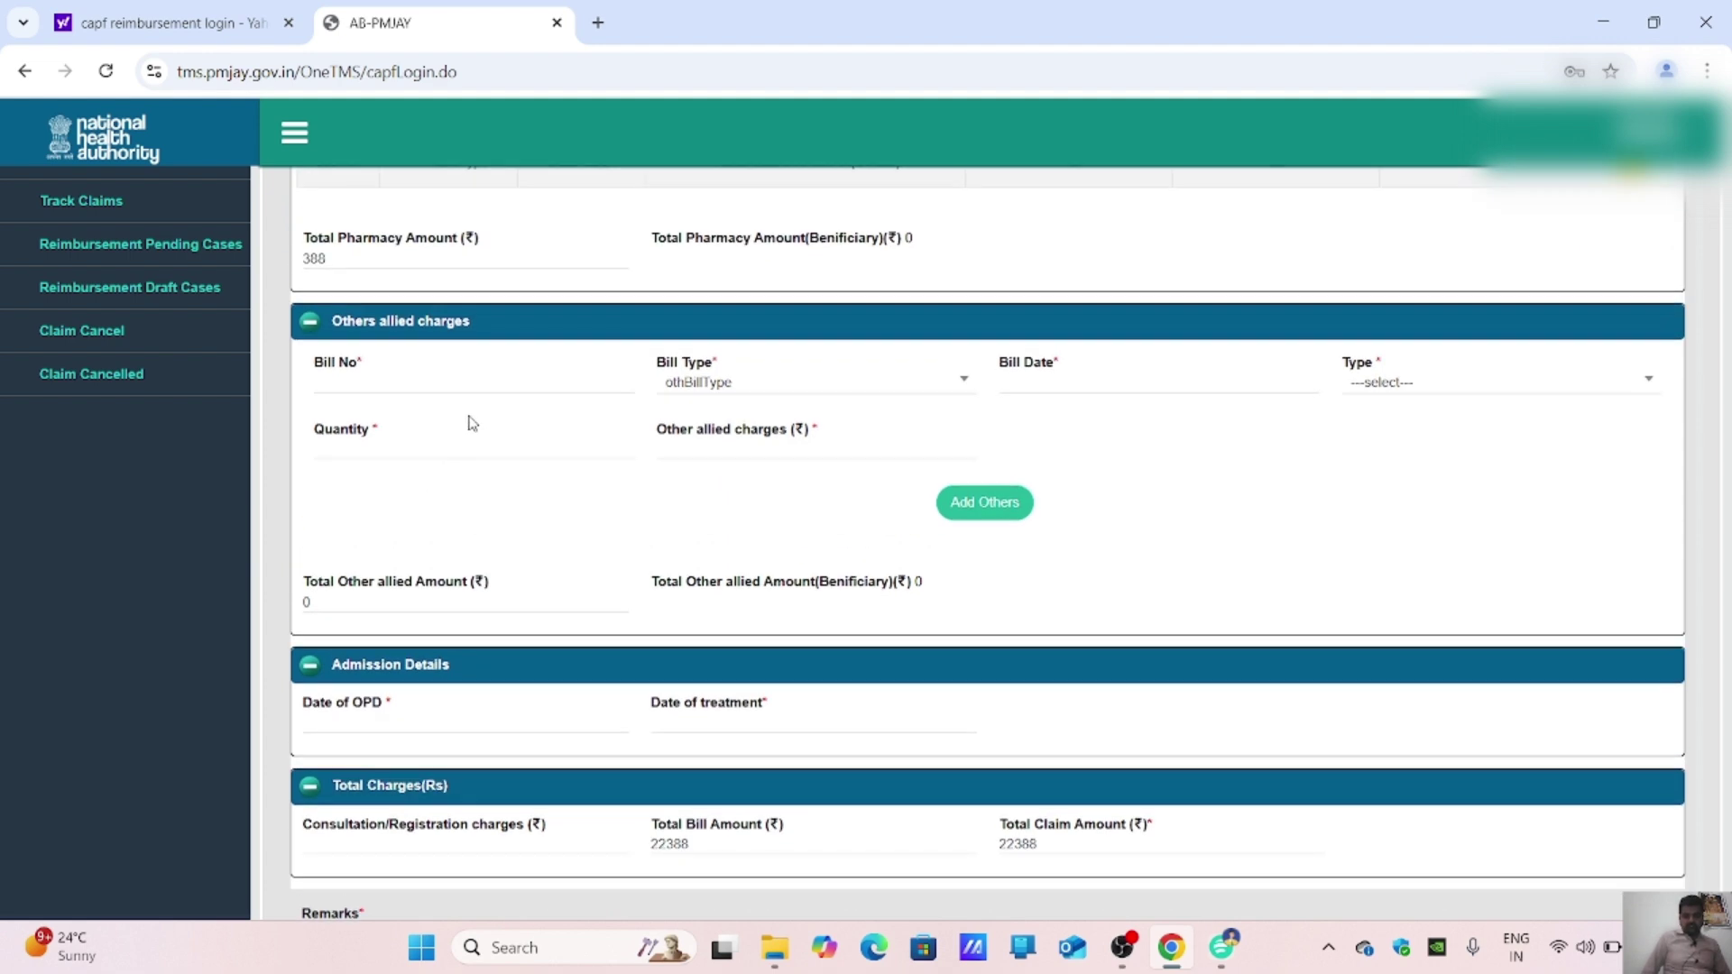
scroll(471, 423, down, 1)
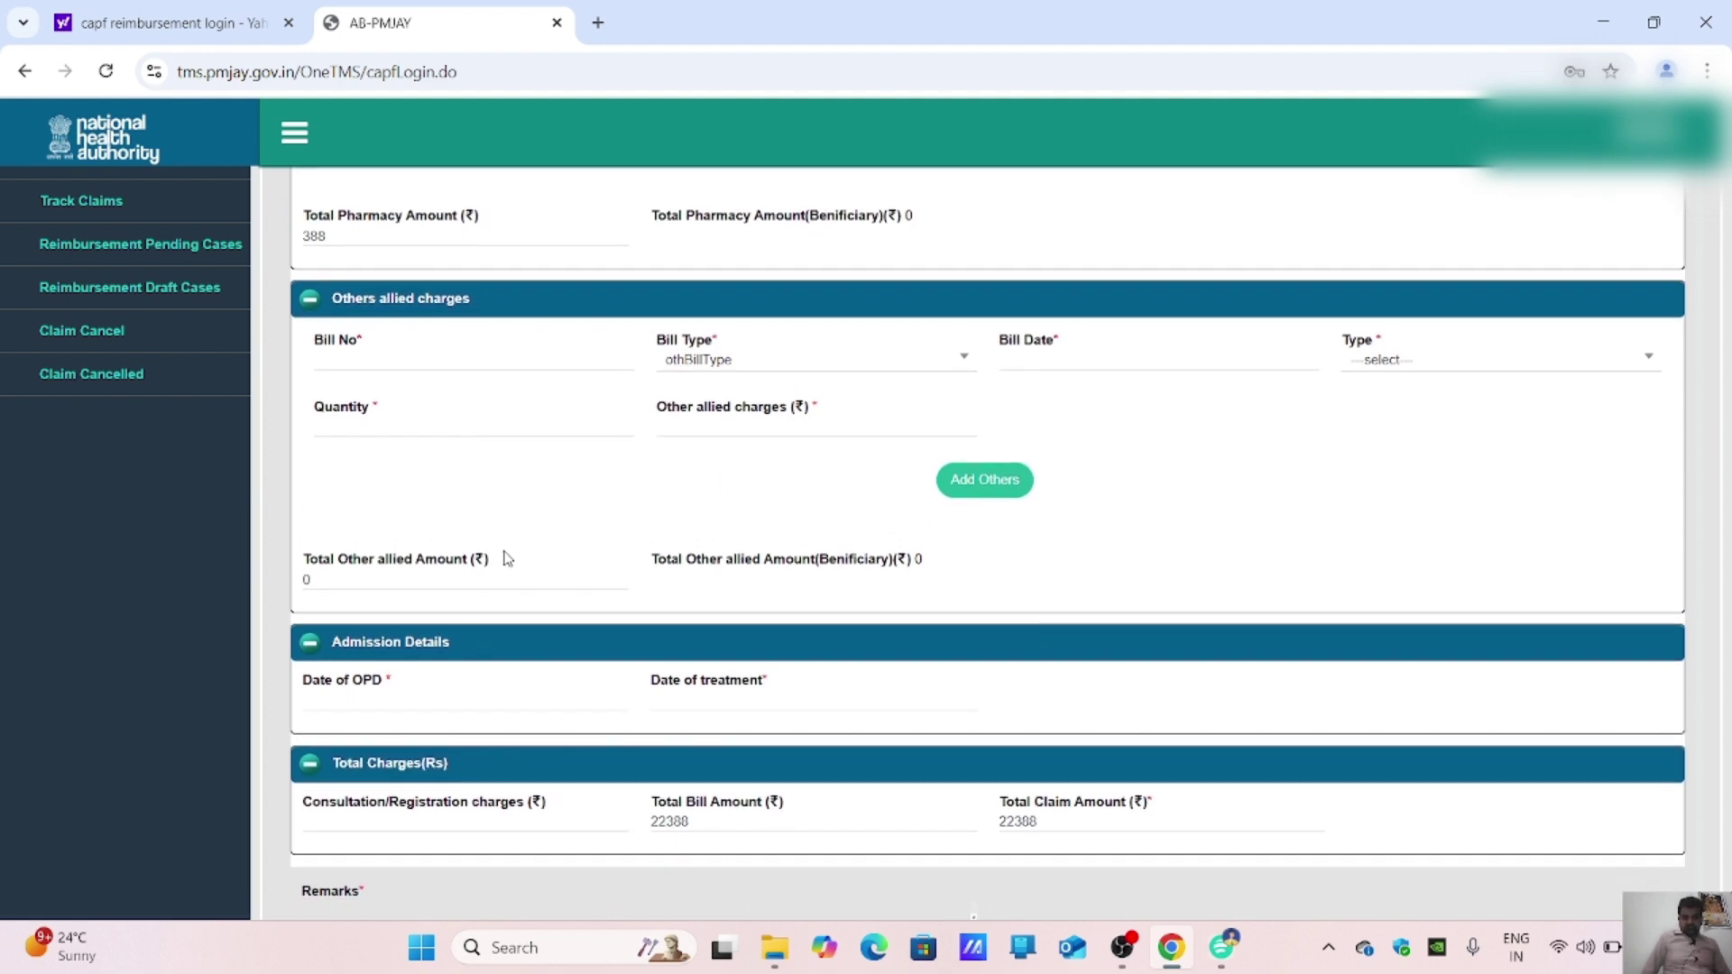
scroll(505, 559, down, 2)
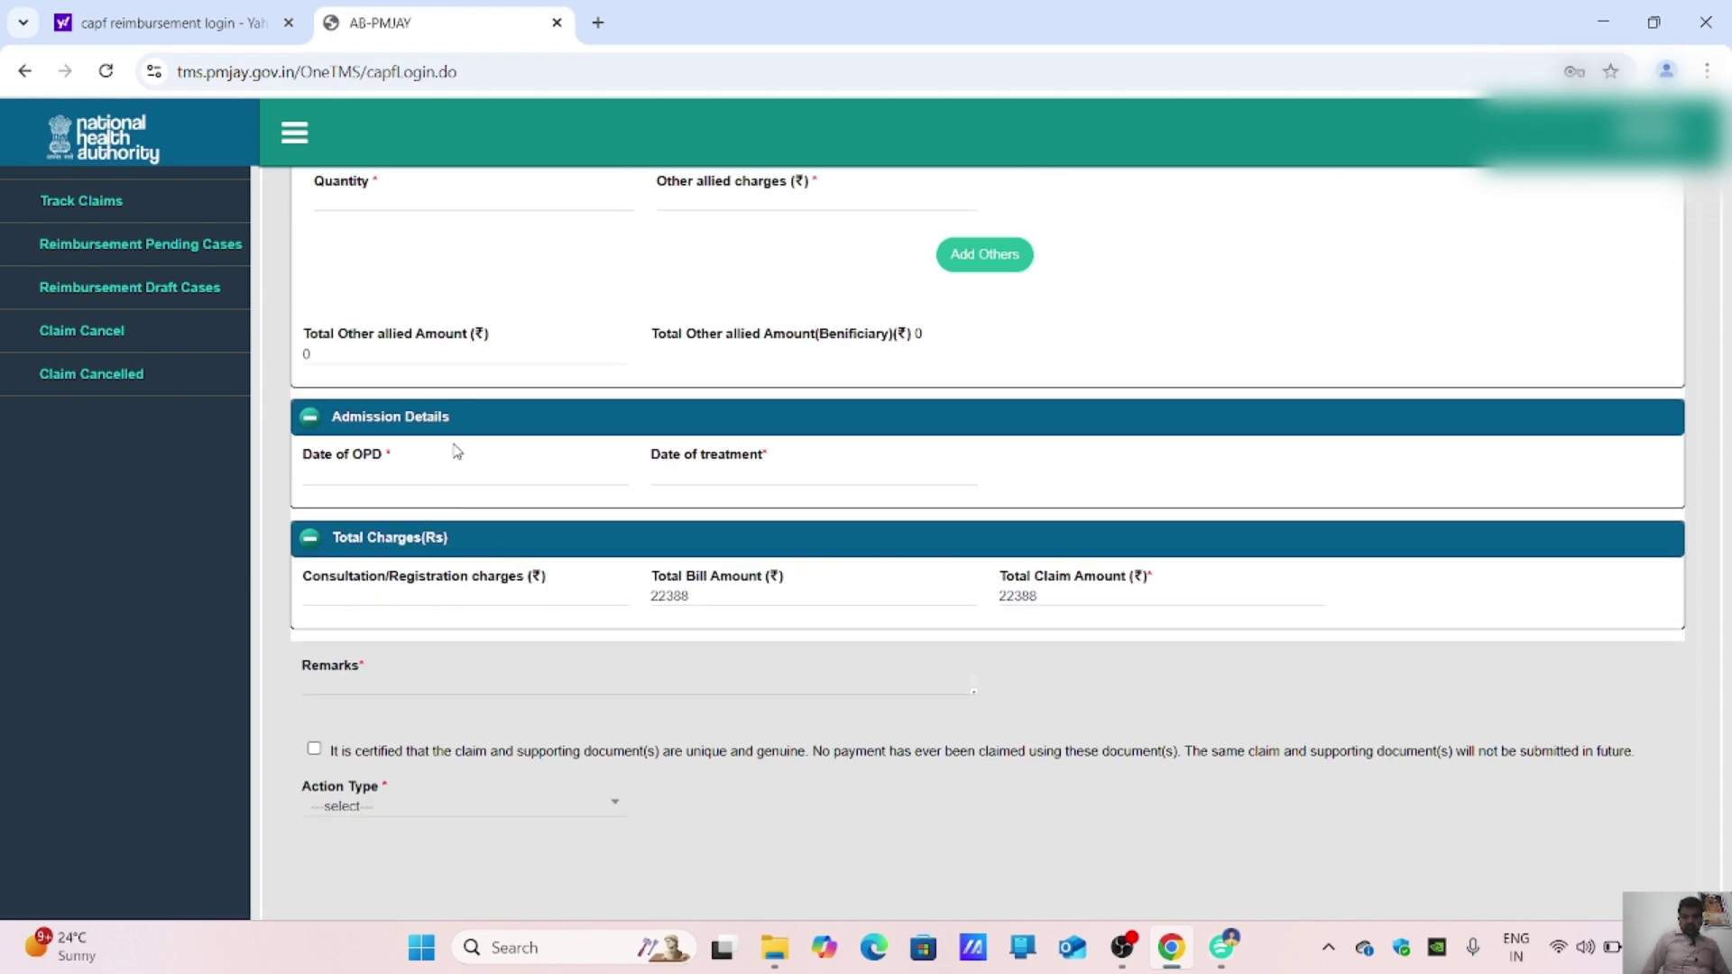
Step: Set the Date of OPD to 24-02-2025 after checking the doctor prescription
click(344, 477)
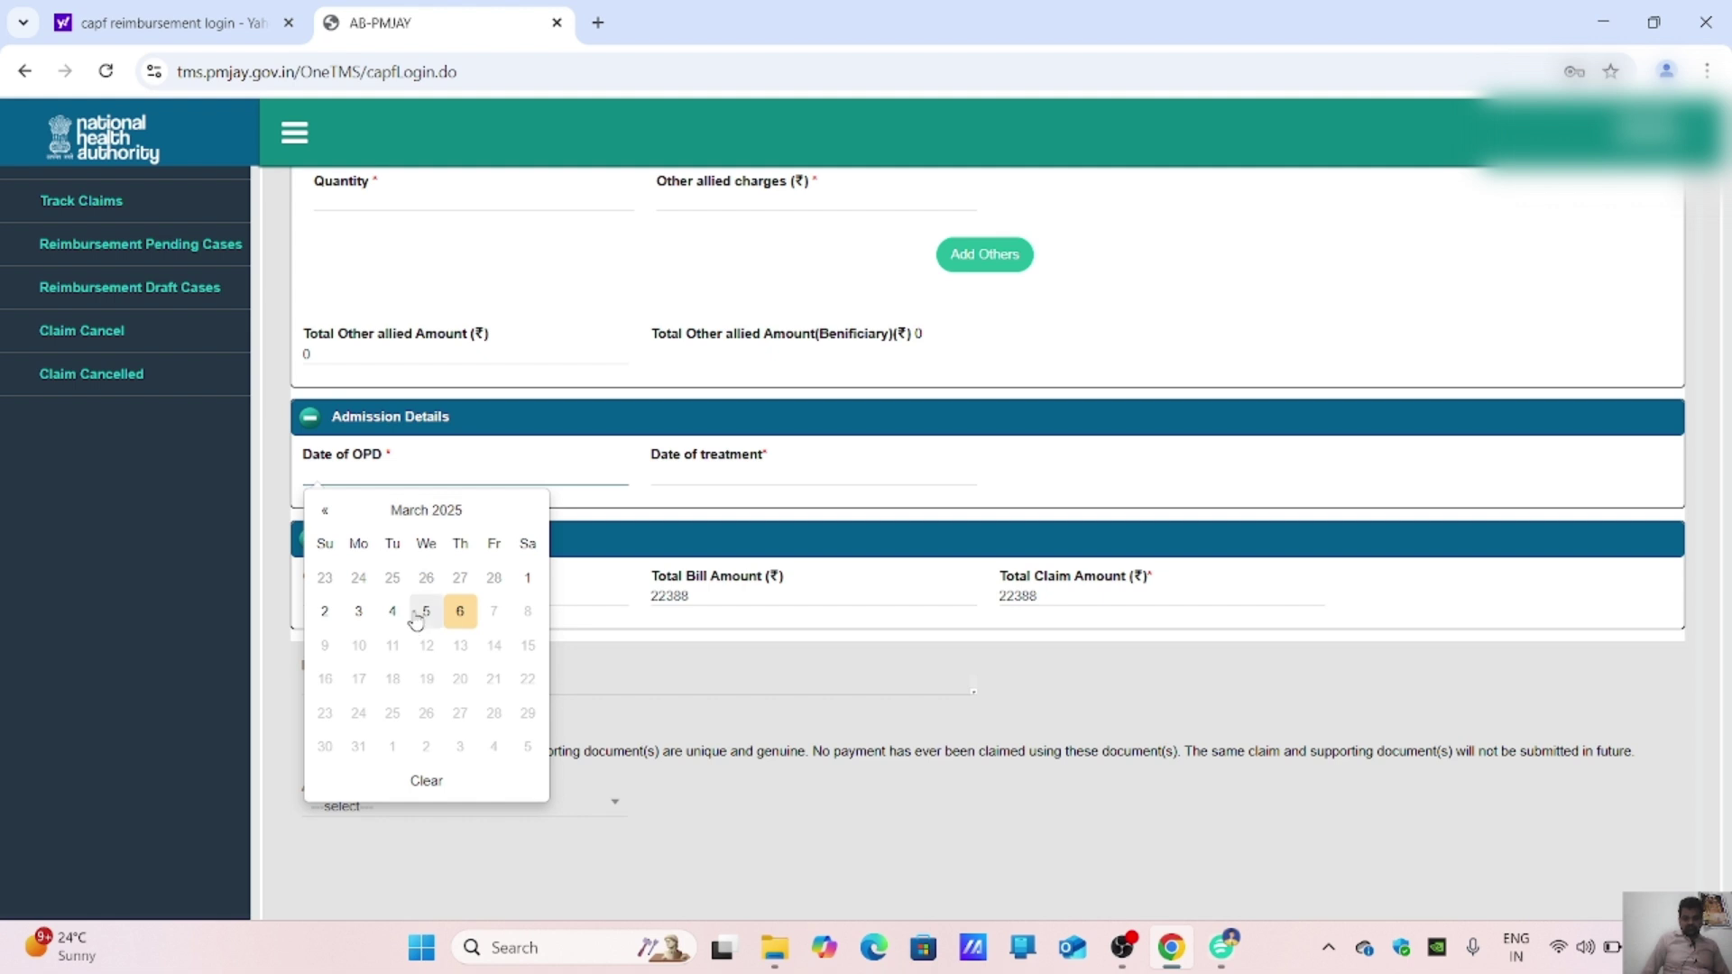
click(325, 510)
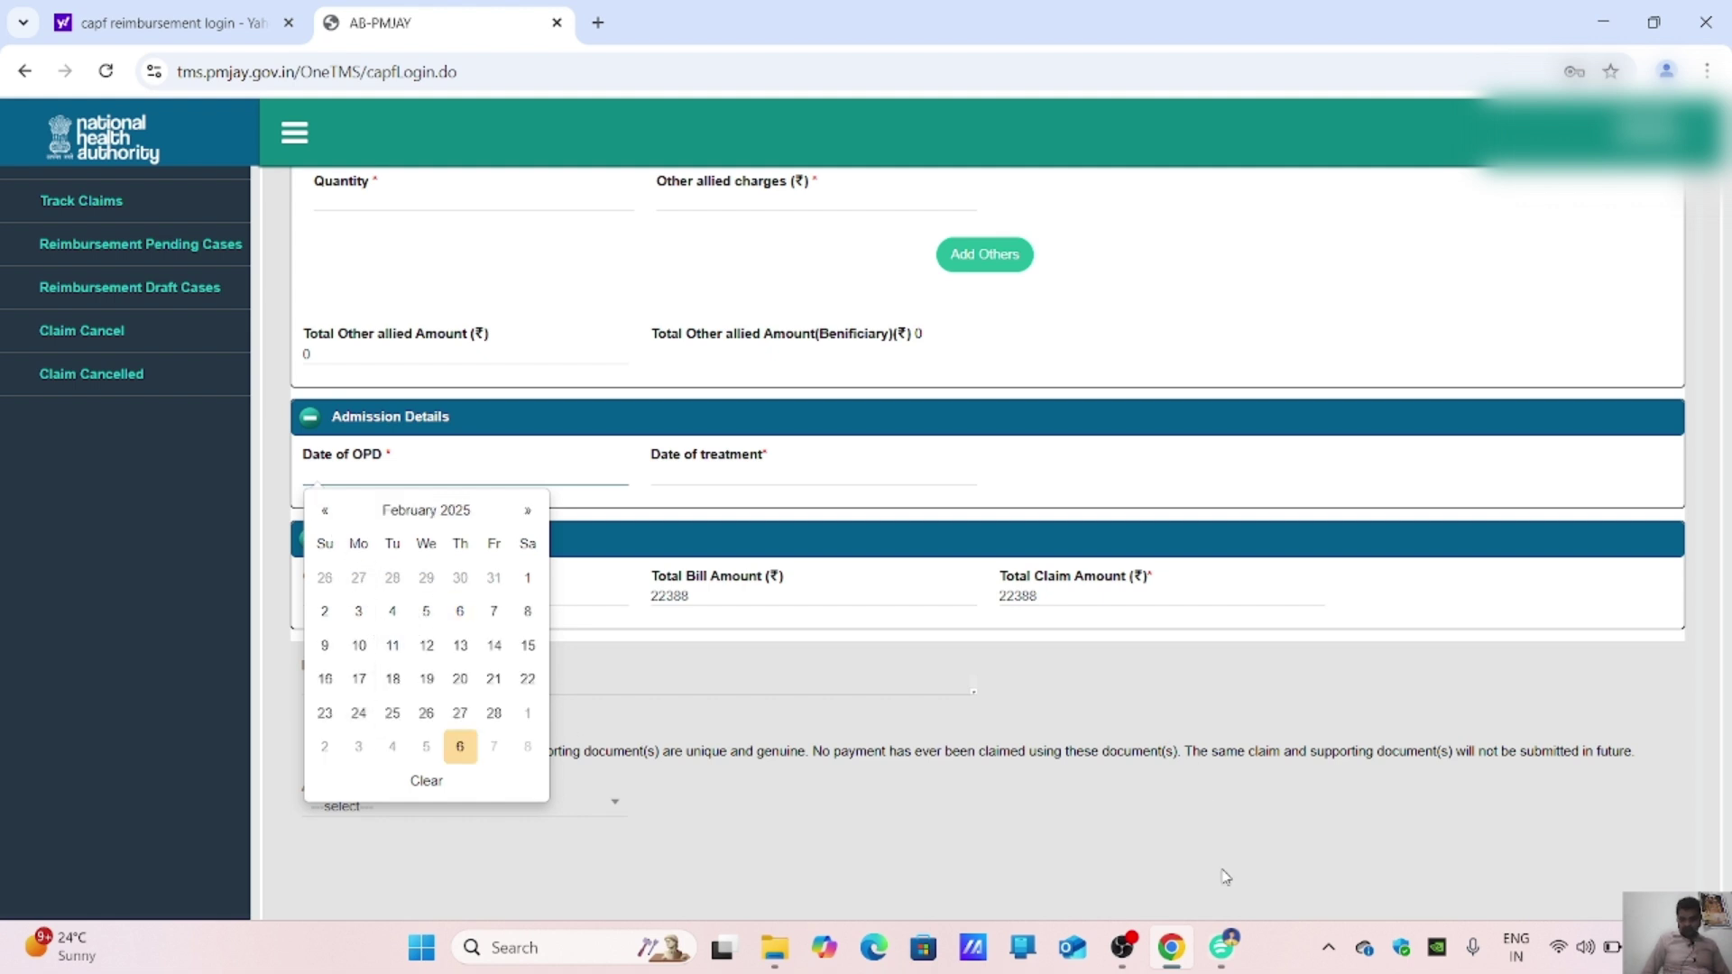
click(1209, 931)
click(362, 14)
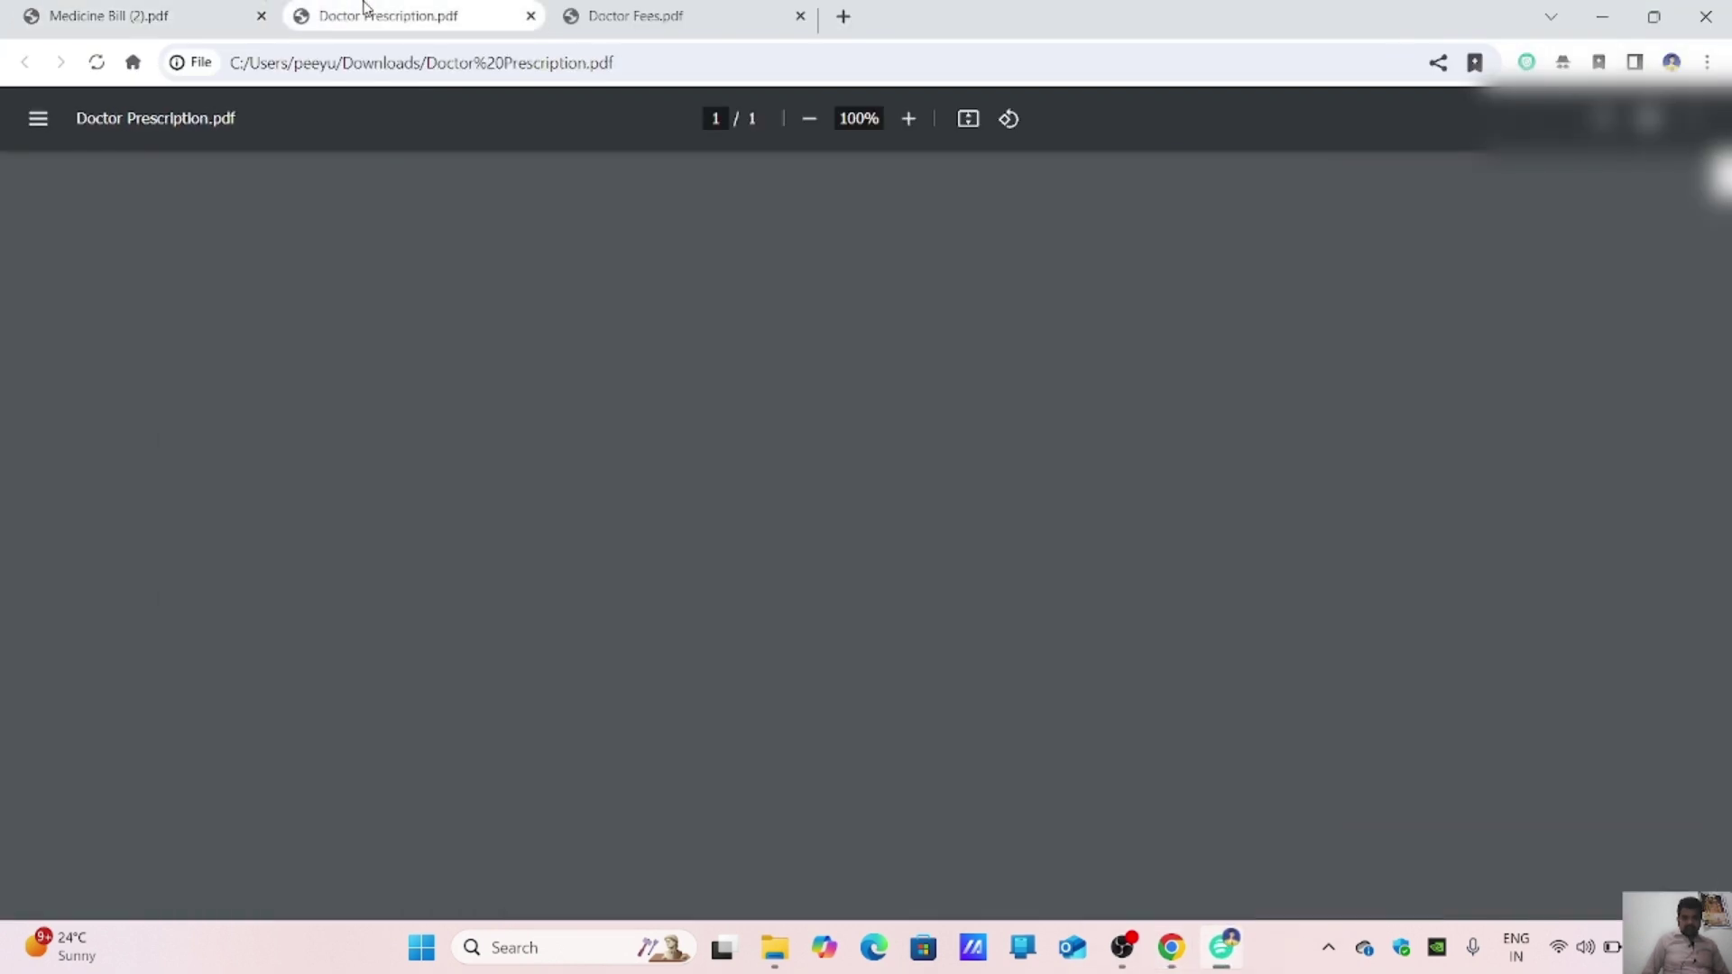
scroll(868, 634, up, 3)
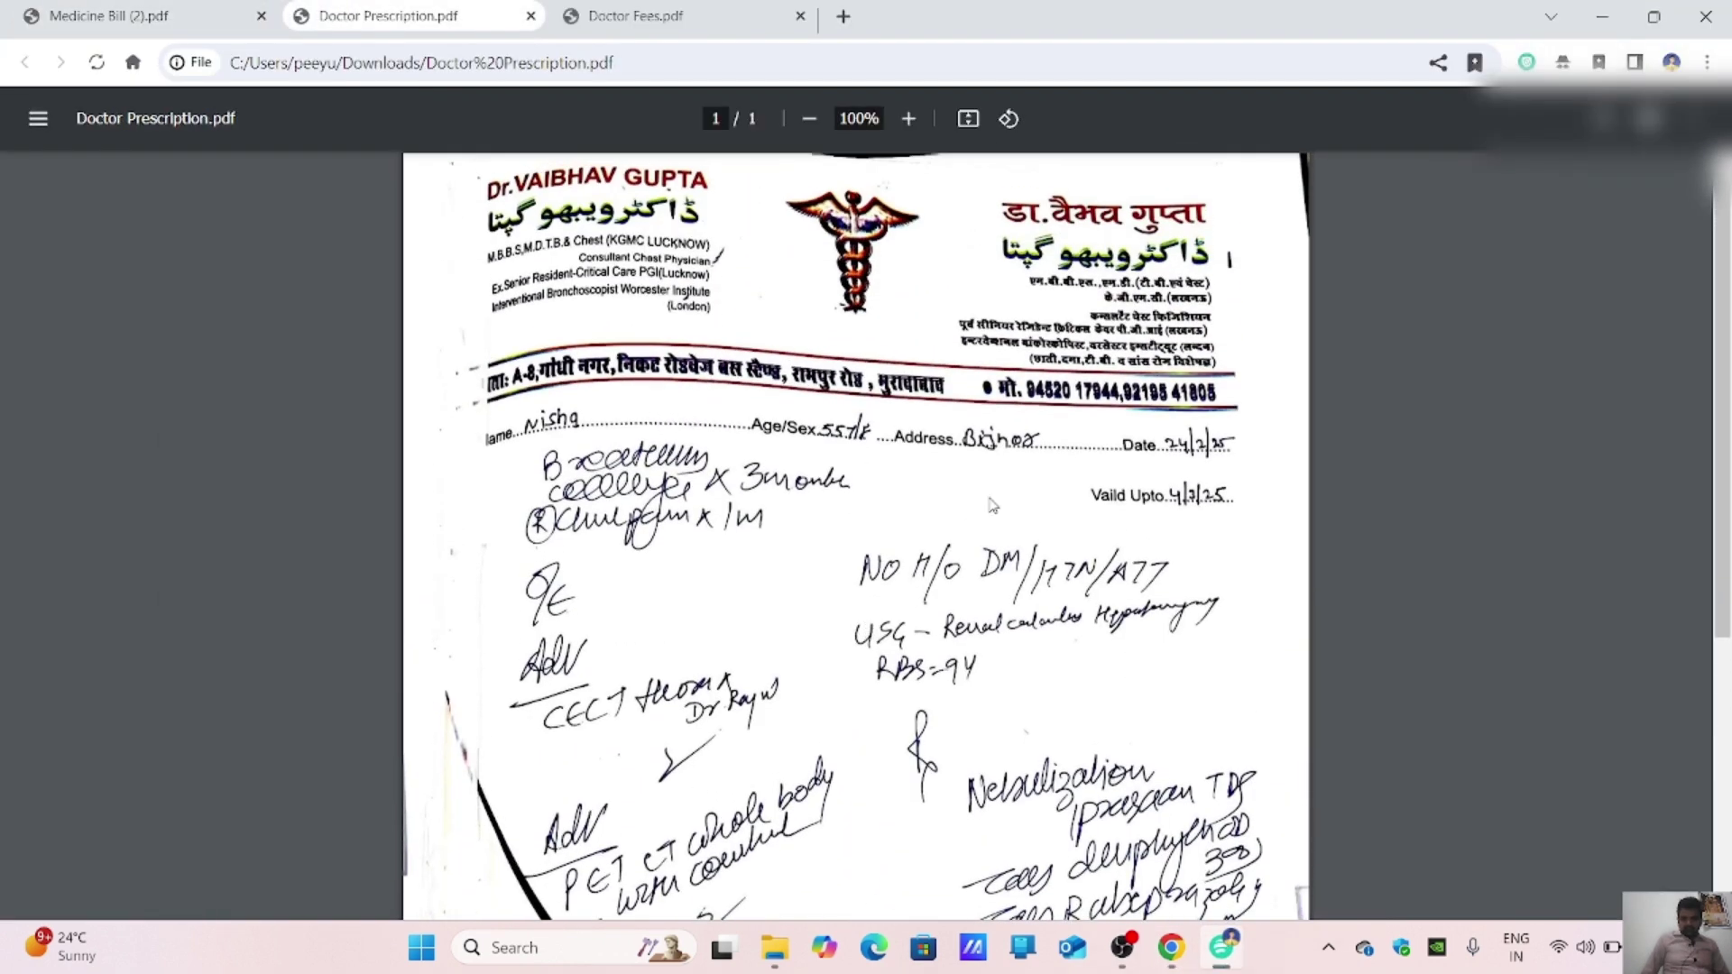
scroll(1182, 464, down, 5)
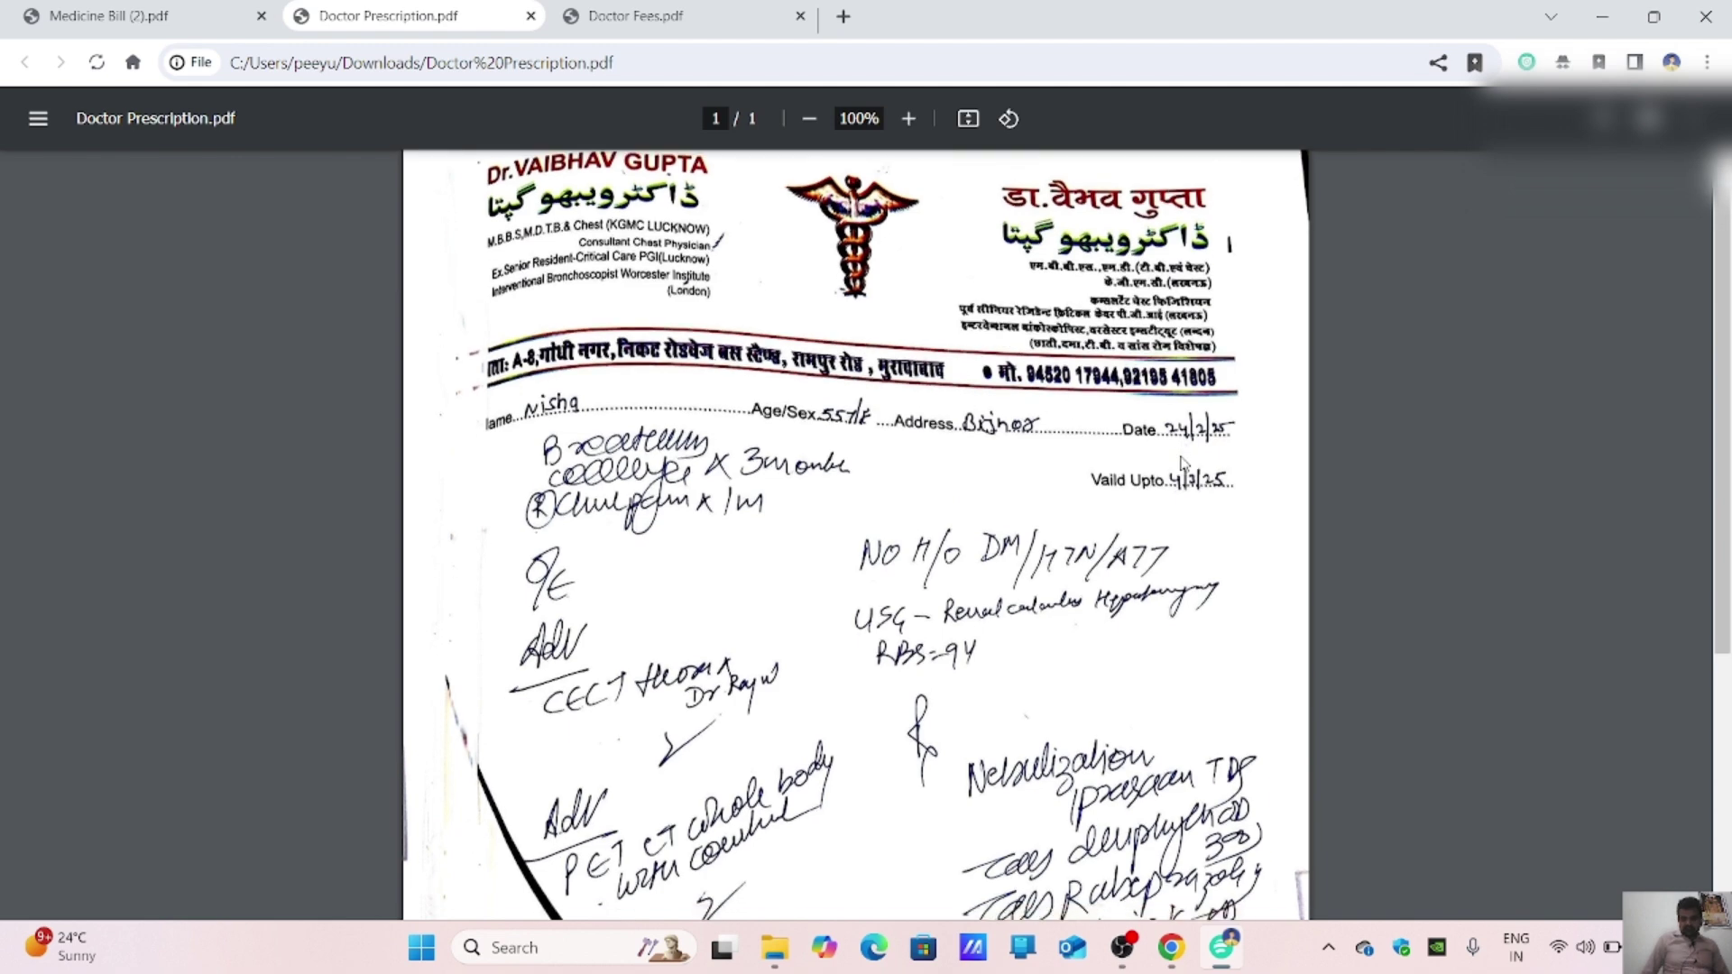
scroll(1178, 774, up, 4)
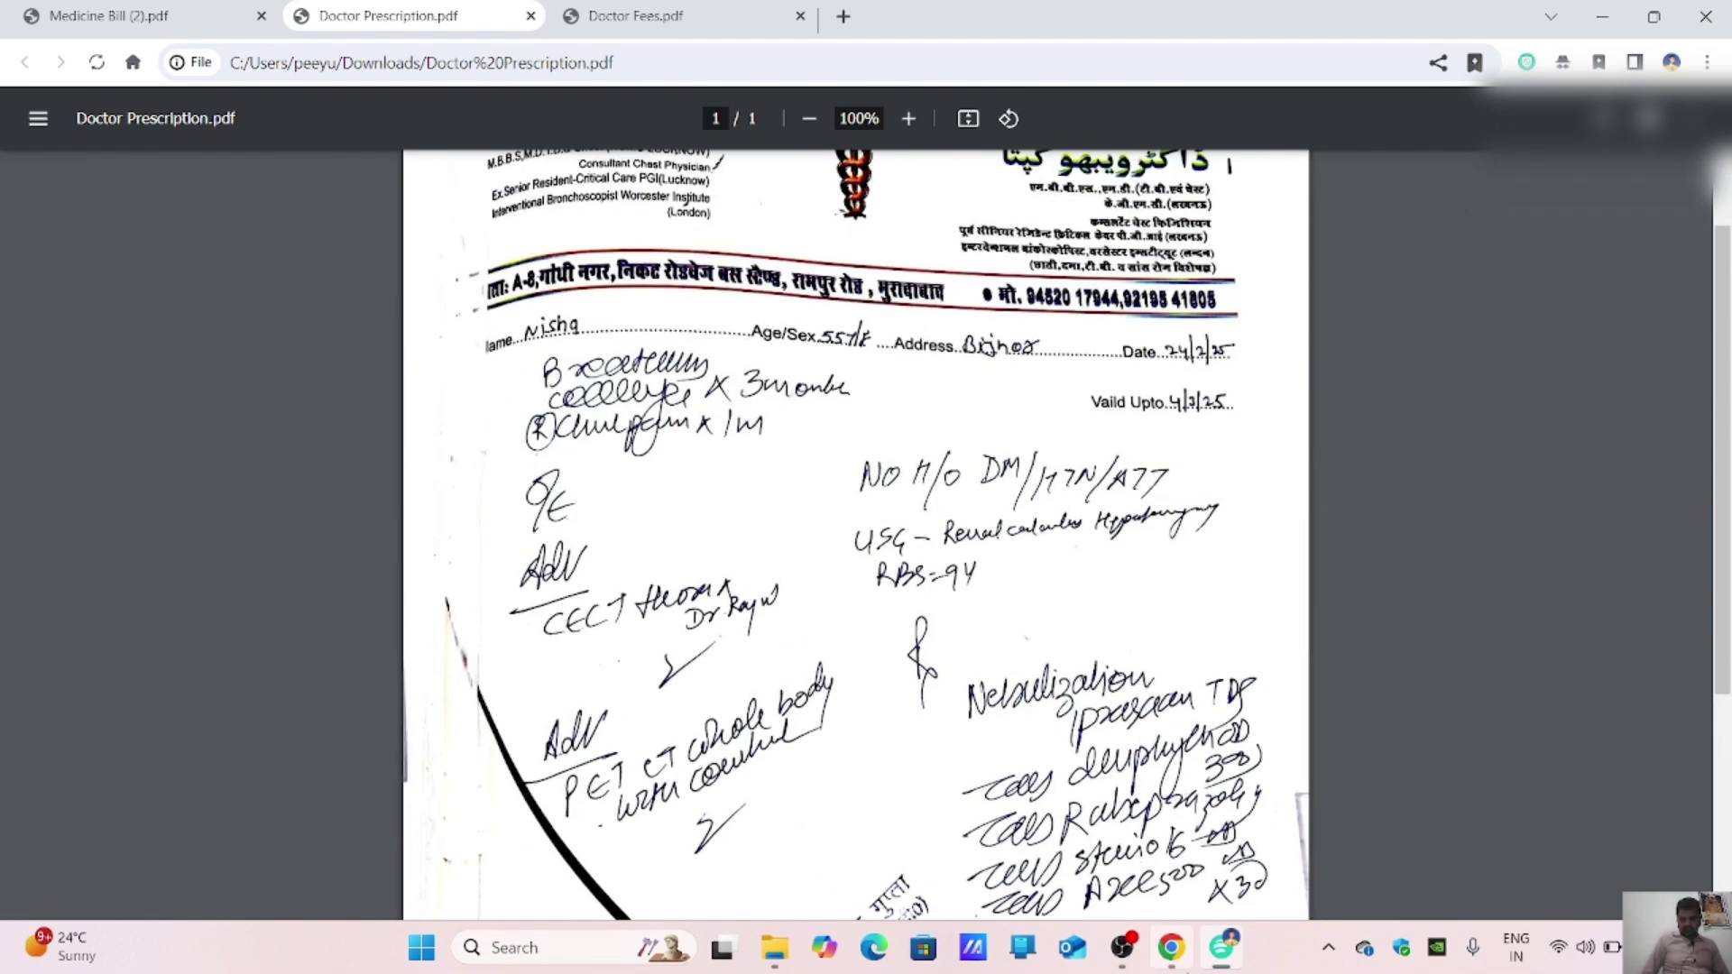
mouse_move(1180, 964)
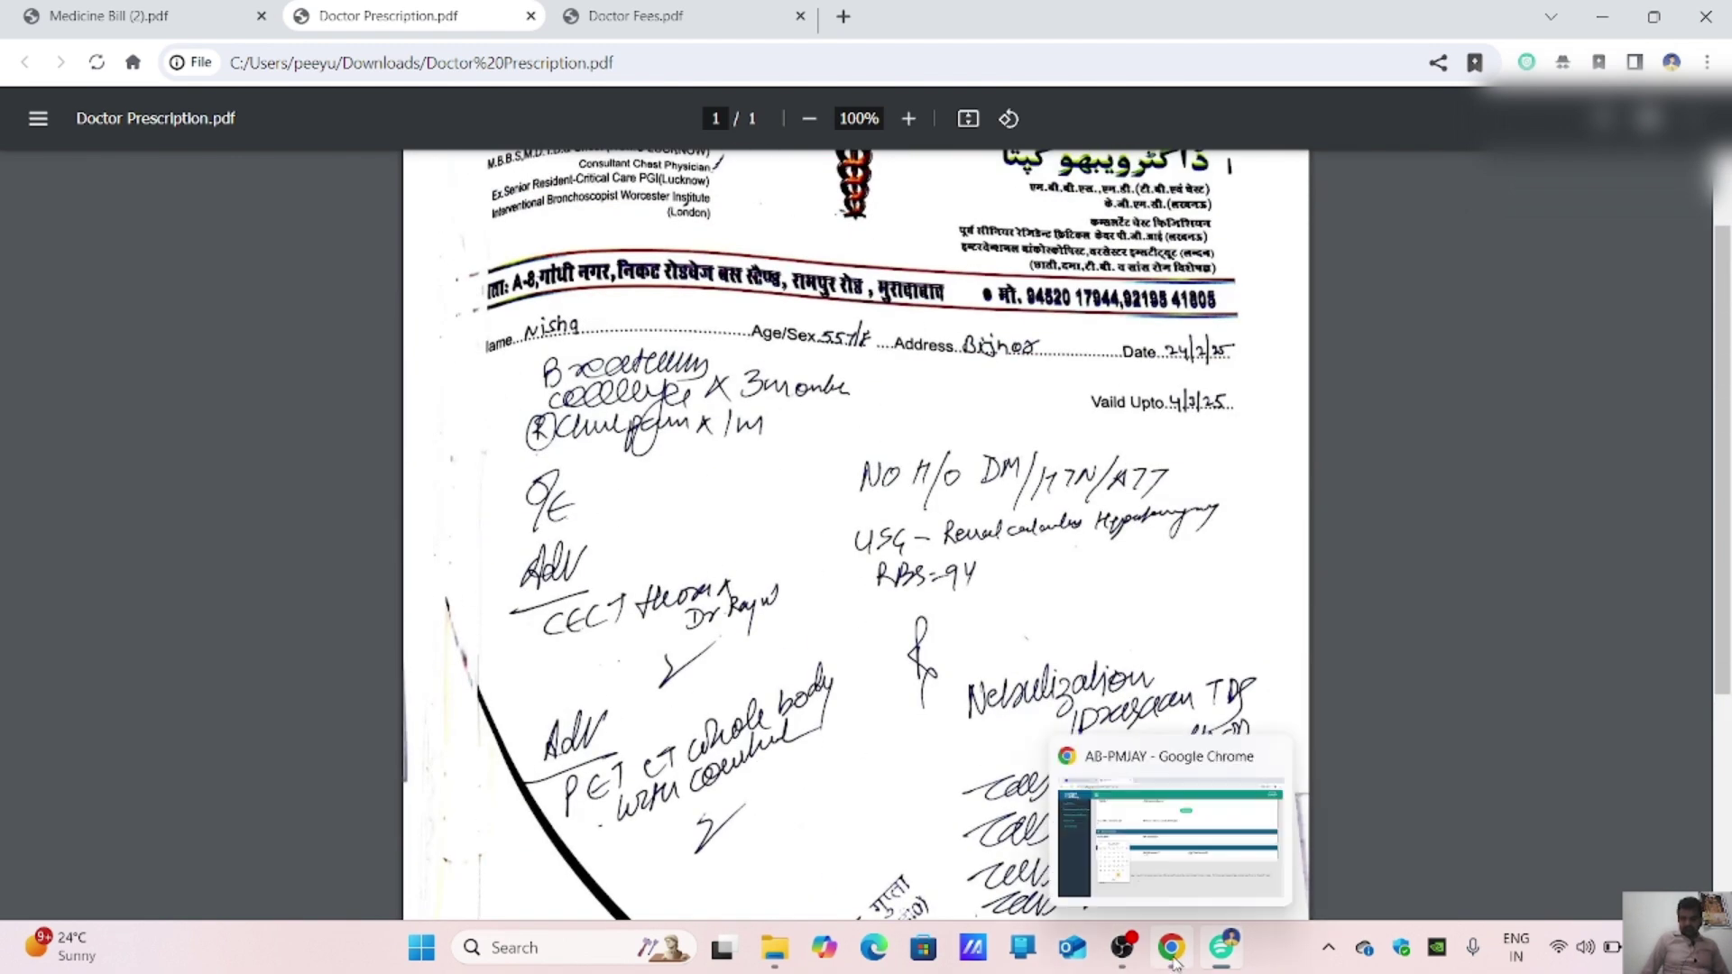
click(1172, 962)
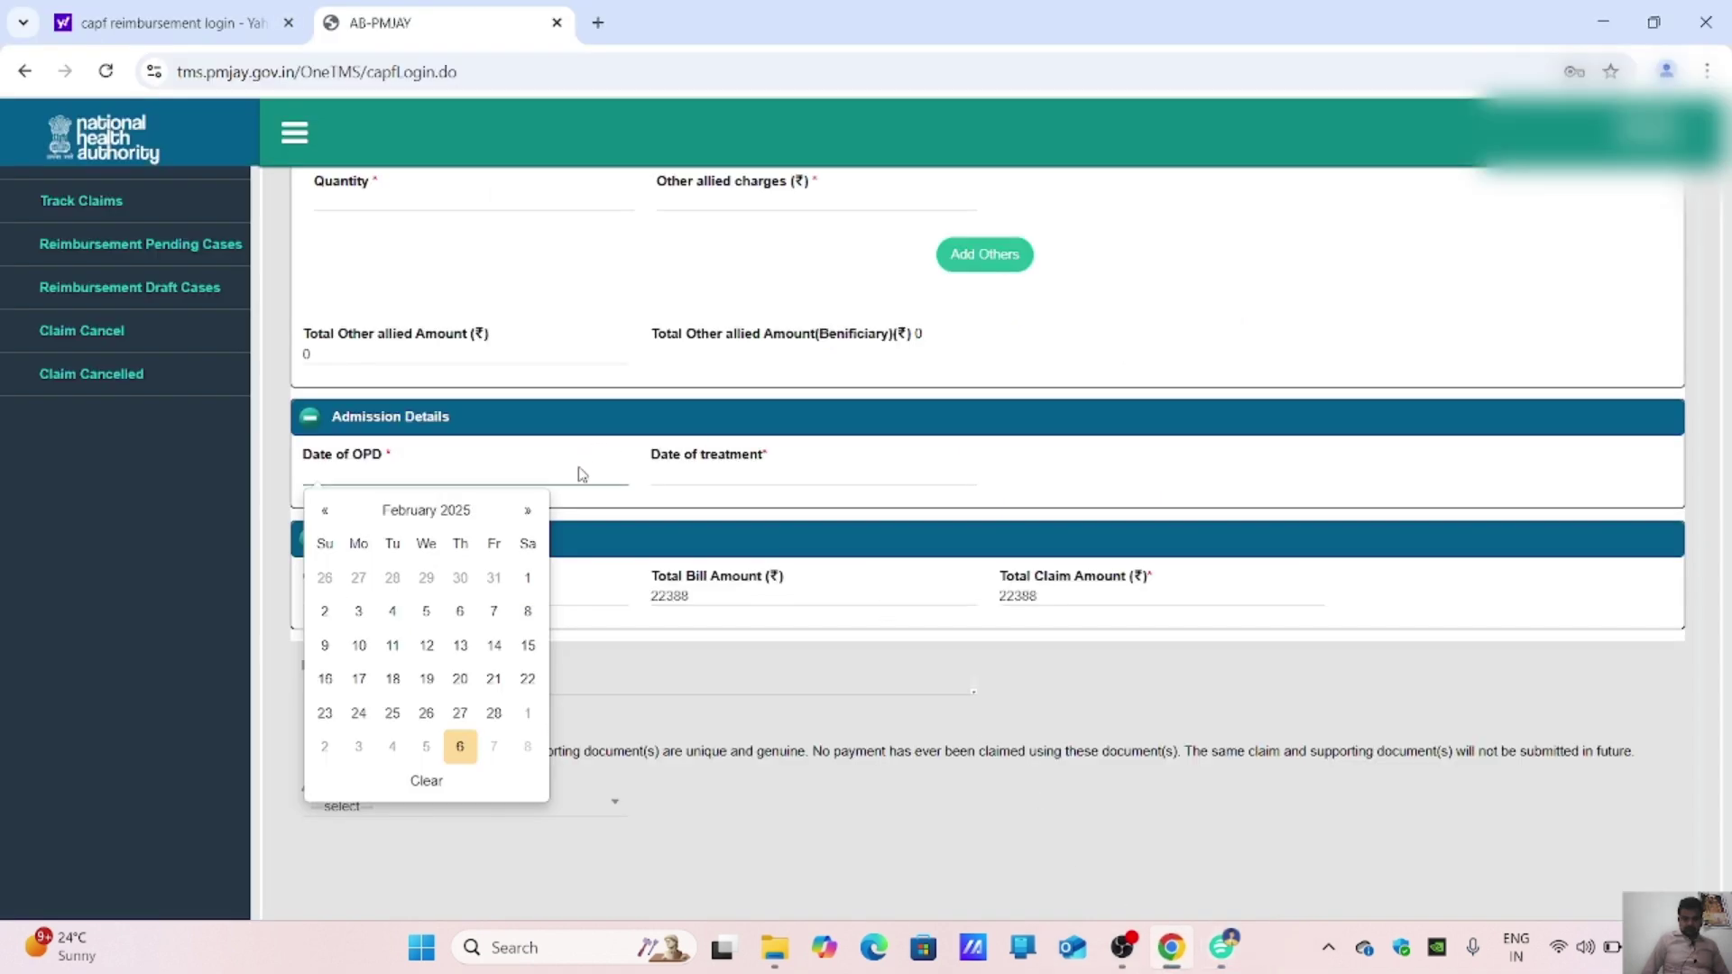
click(358, 713)
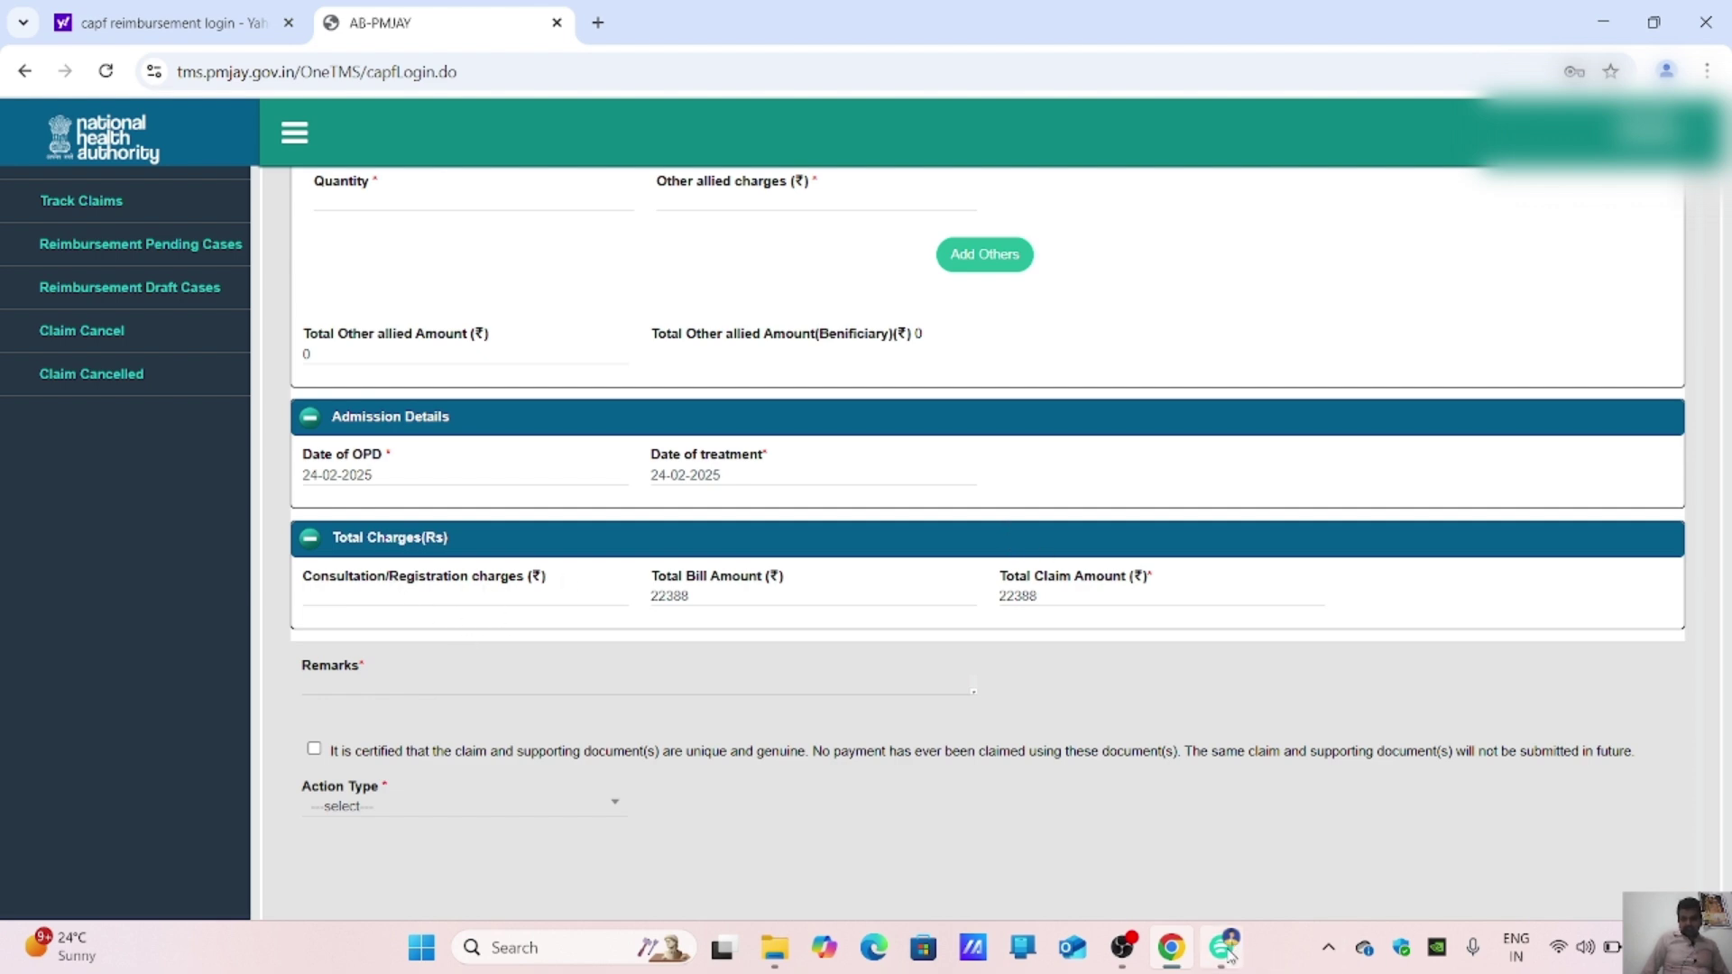
Step: Check the date on the doctor fees receipt PDF and return to the claim form
click(1176, 895)
click(643, 16)
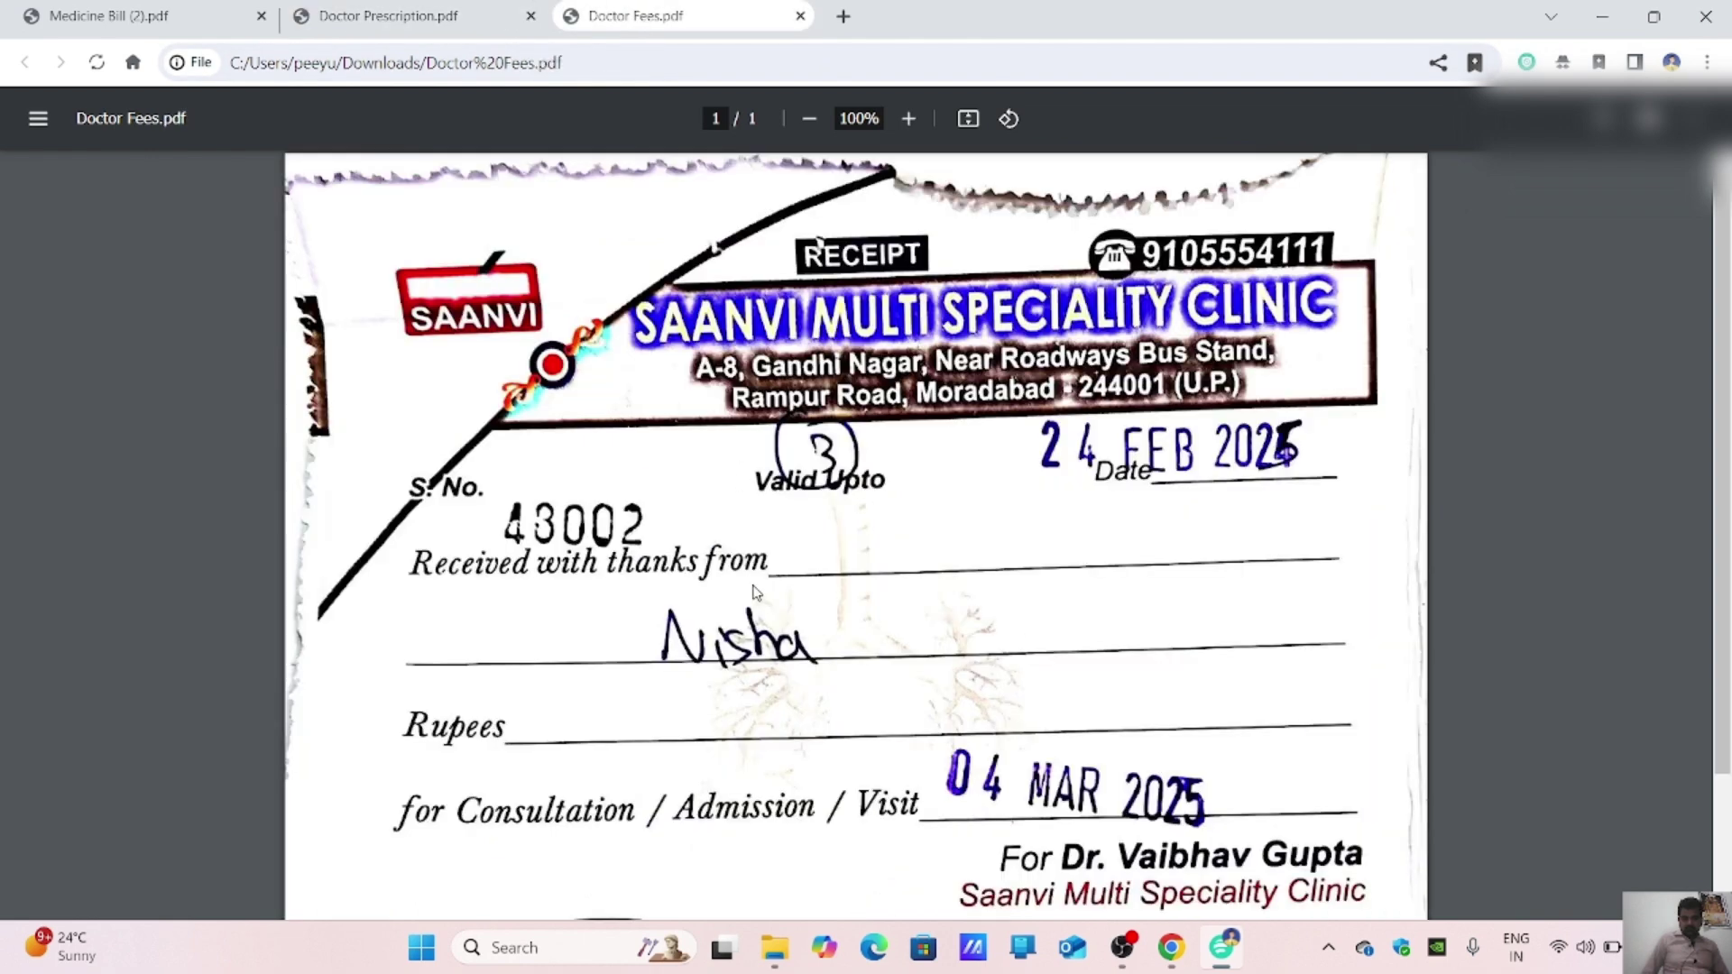
scroll(766, 667, down, 2)
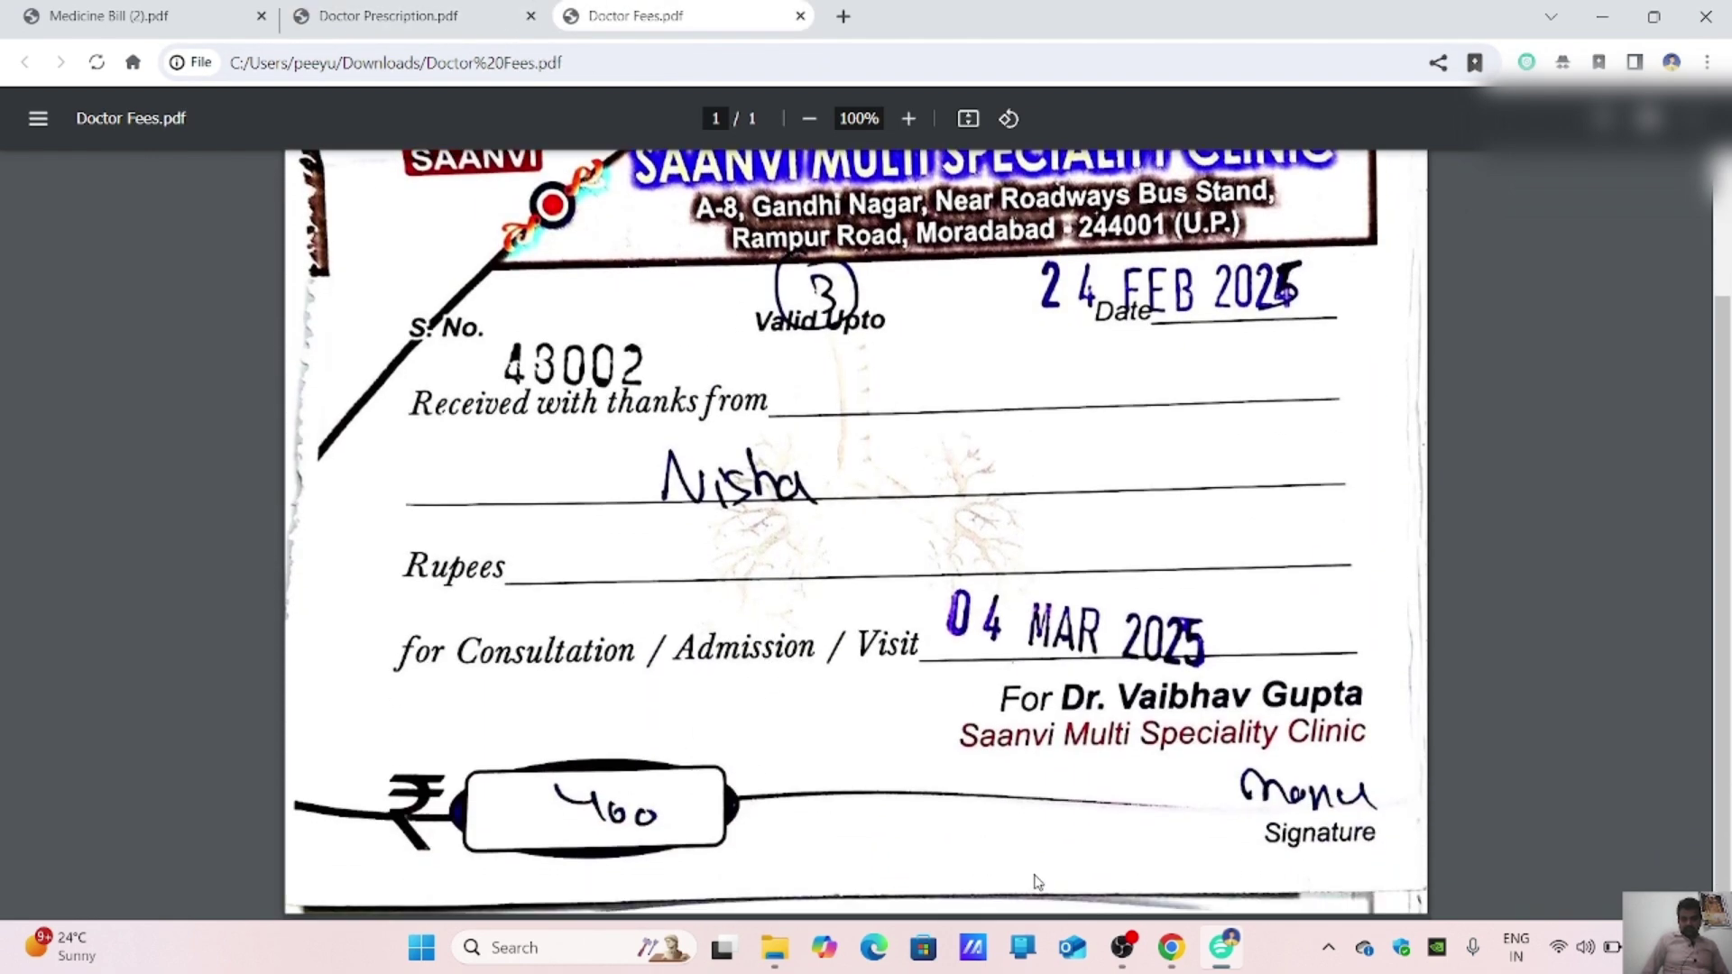
click(1176, 958)
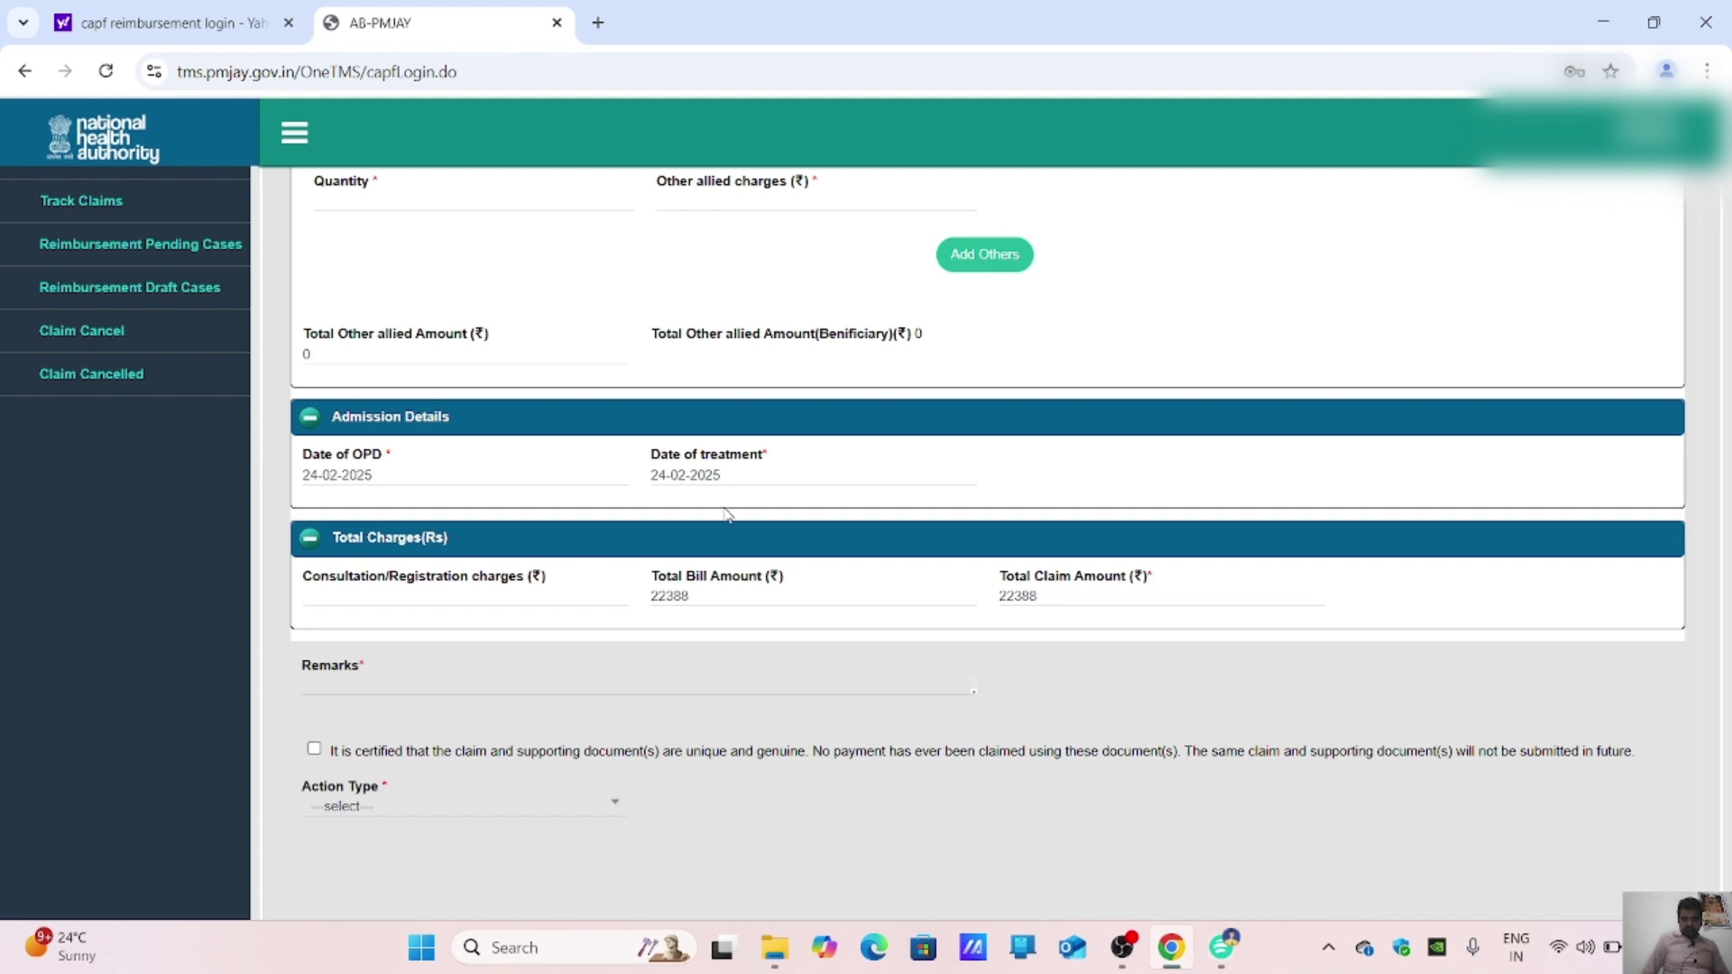
Step: Enter 400 as consultation/registration charges, bringing the claim total to 22788
click(457, 601)
text(400)
click(569, 687)
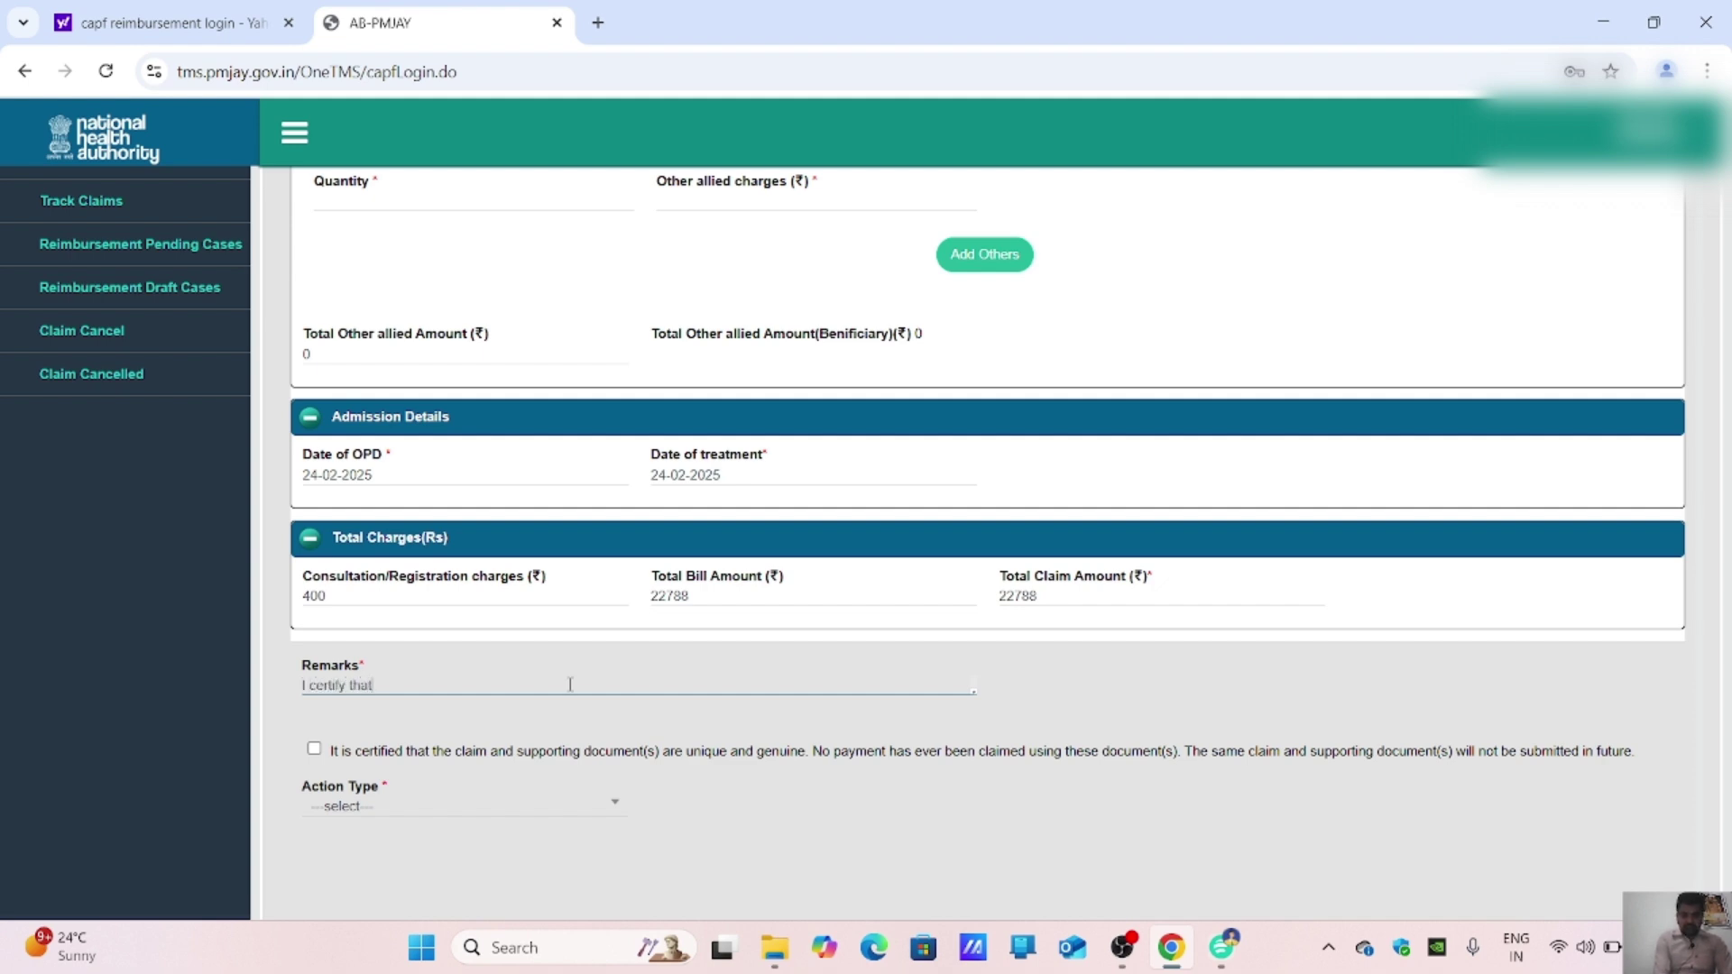
Step: Complete the remarks: 'I certify that this is my mother medical reimbursement claim'
text(th)
text(is is my mother medical re)
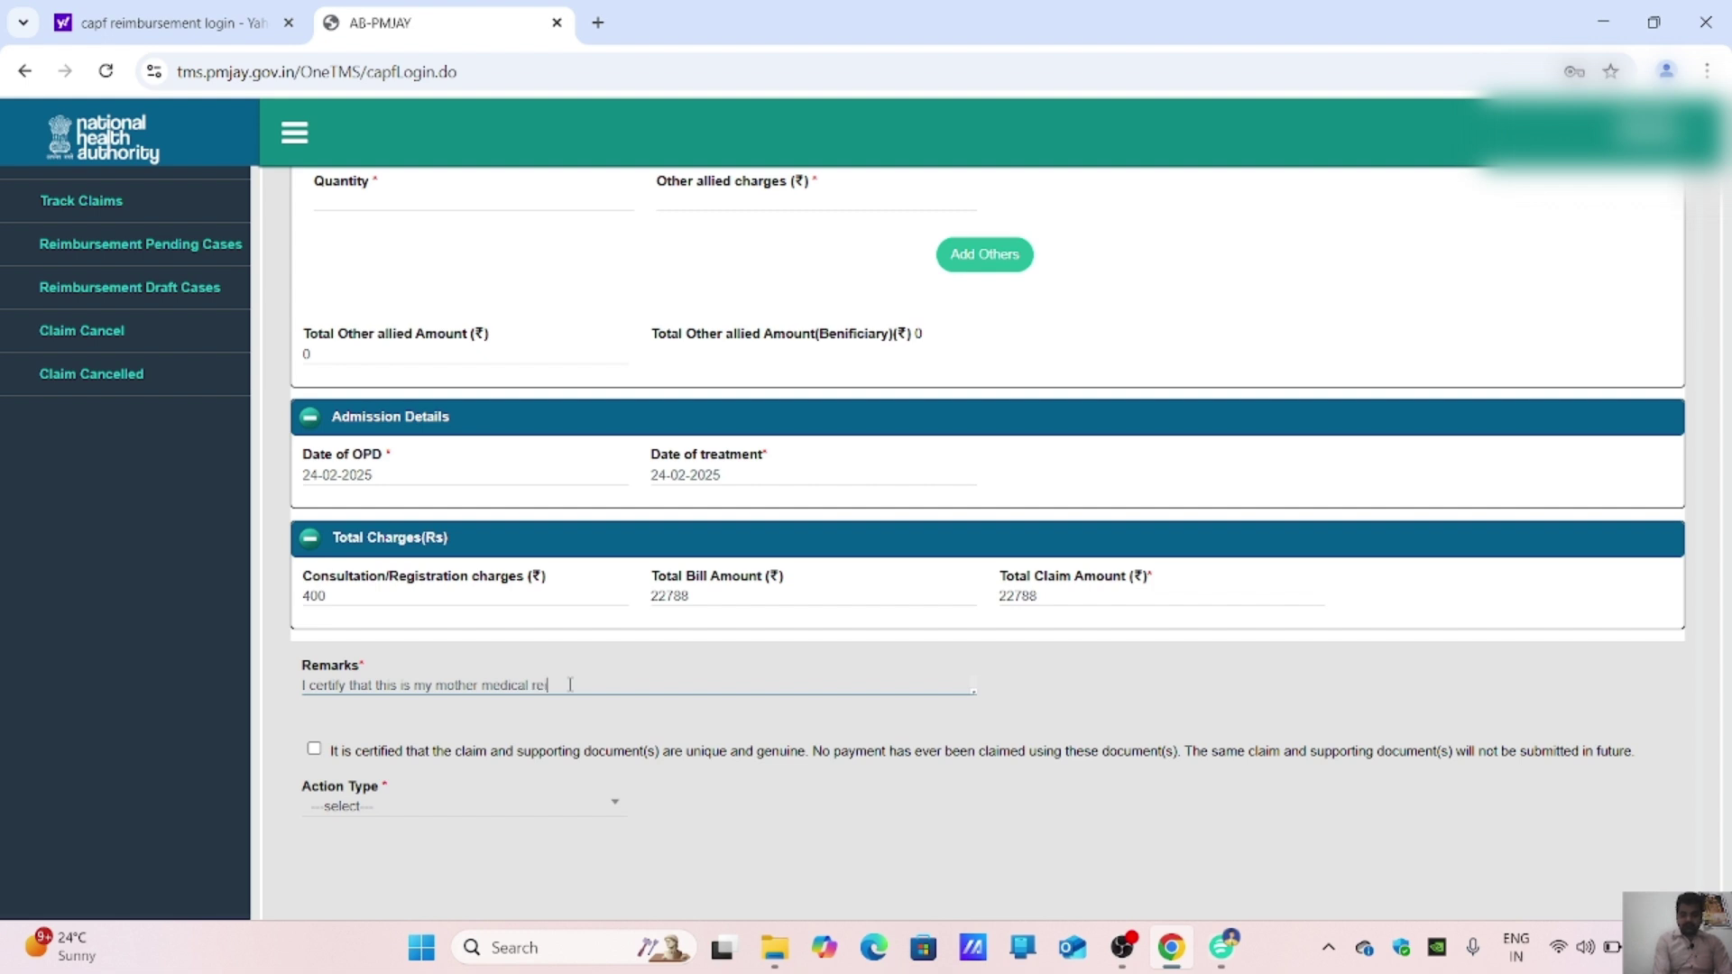
text(imb)
text(usement cl)
key(BackSpace)
key(BackSpace)
key(BackSpace)
key(BackSpace)
key(BackSpace)
key(BackSpace)
text(ement claim)
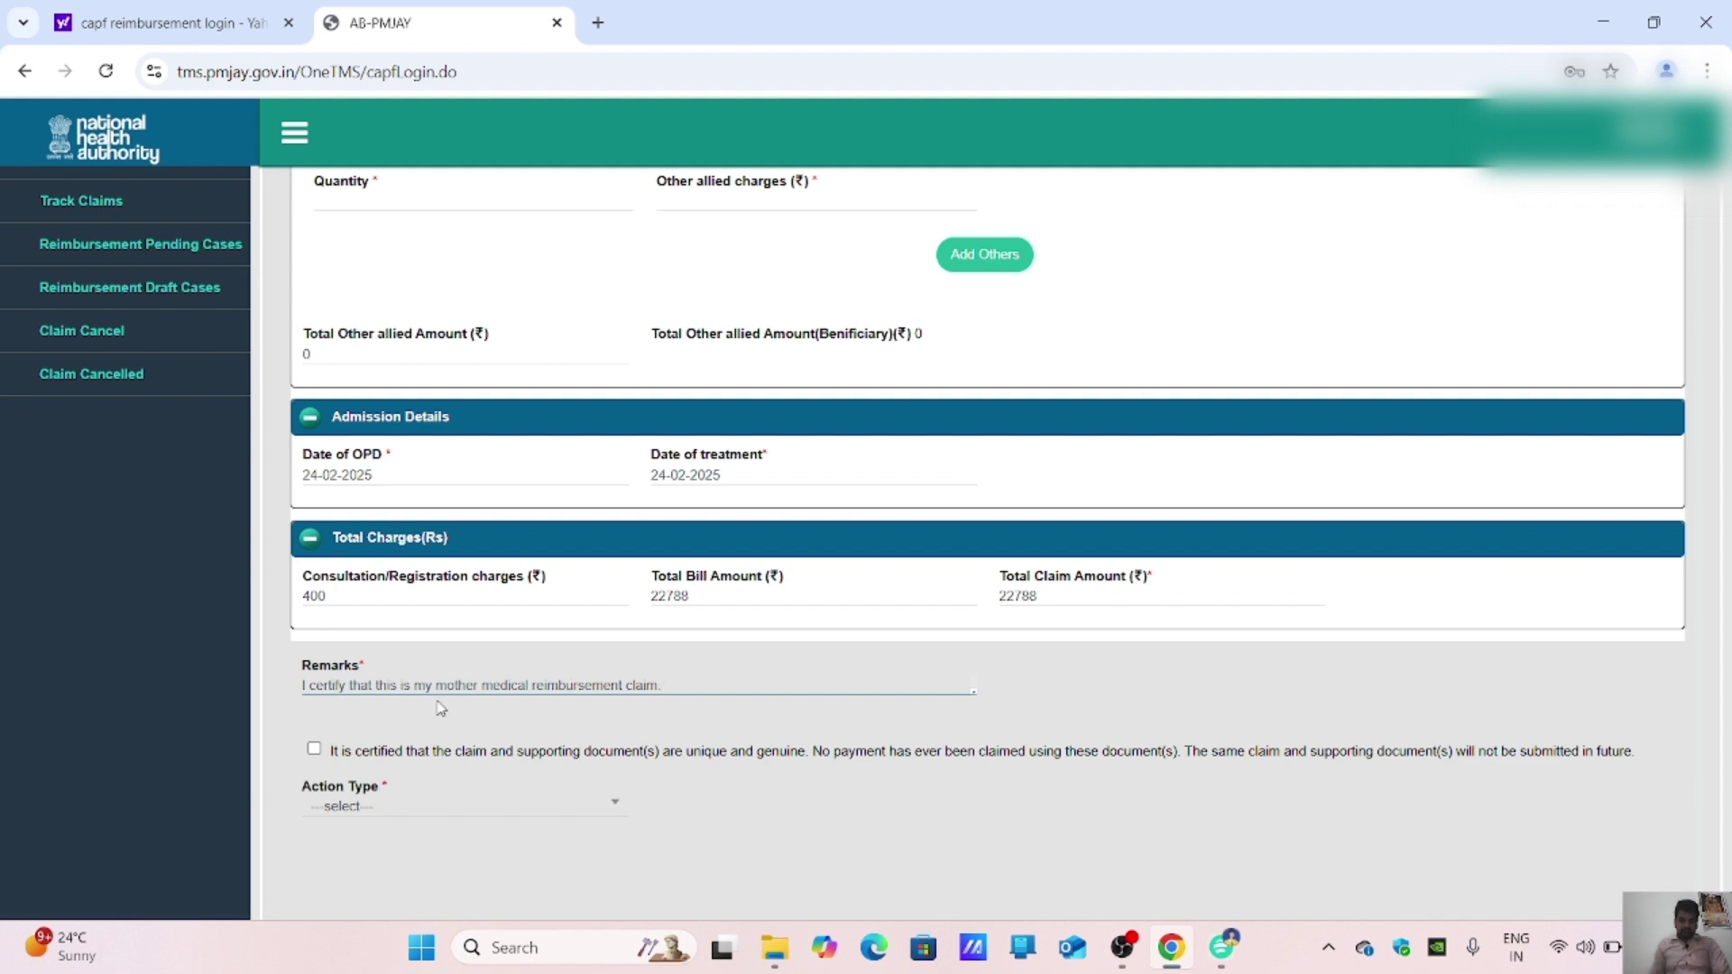
click(313, 749)
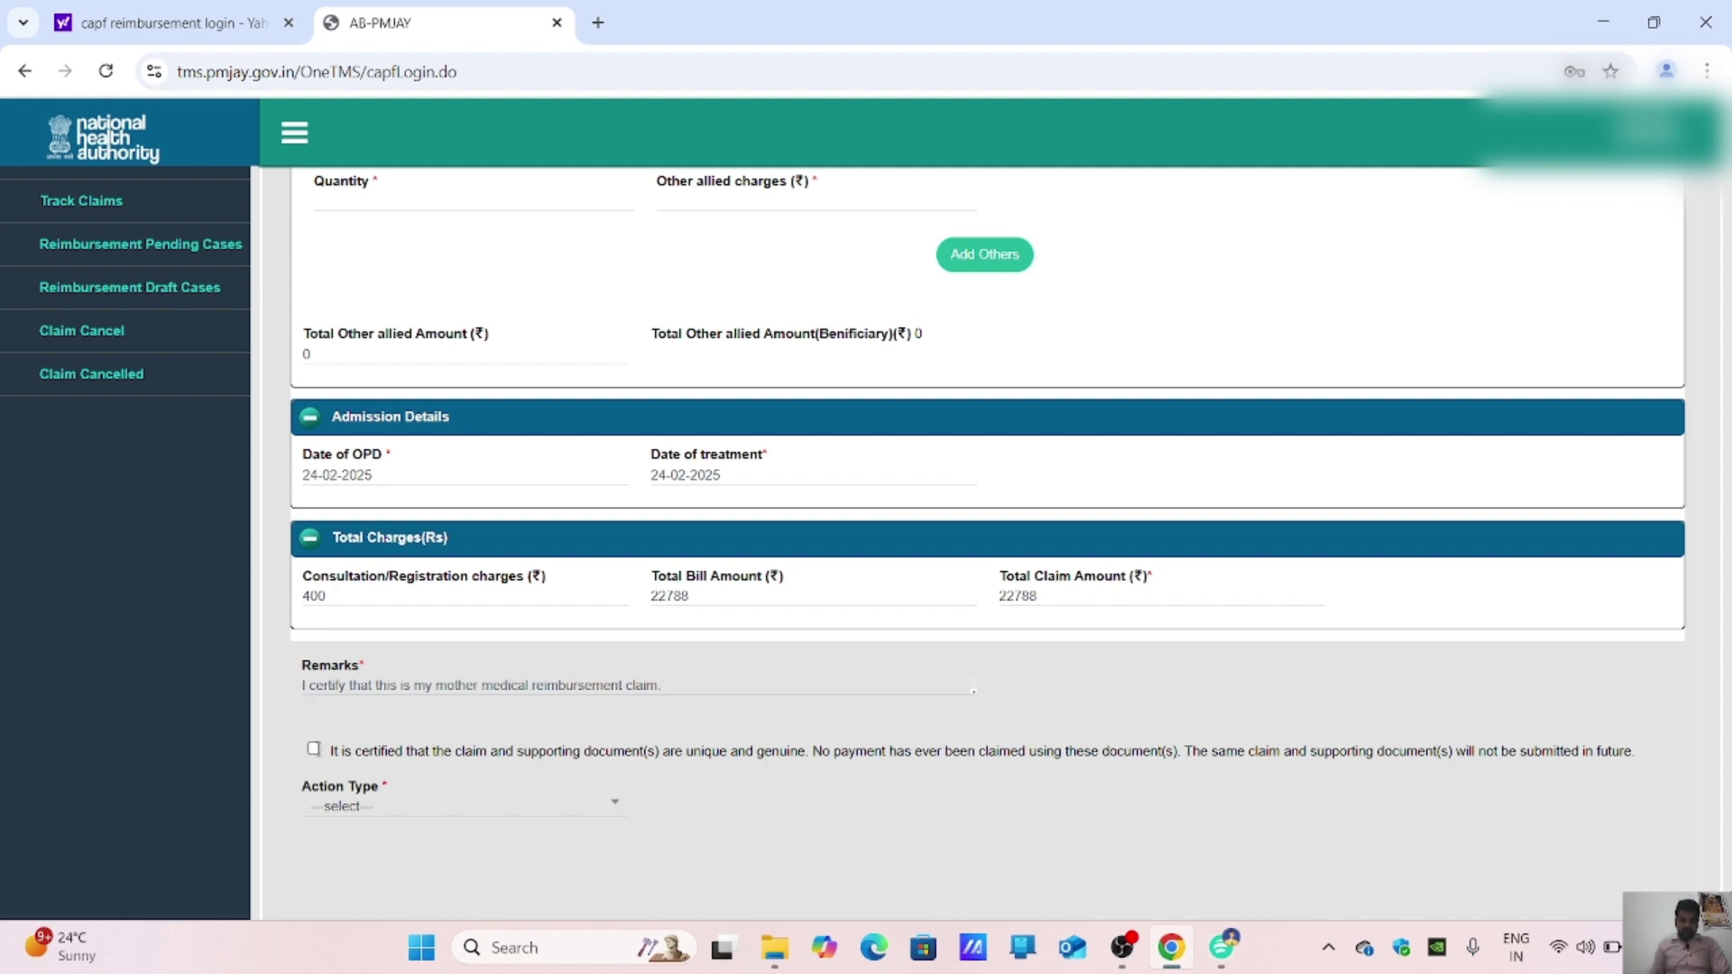
Step: Tick the genuineness certification, set Action Type to Initiate Claim, and proceed to attachments
click(314, 749)
click(352, 812)
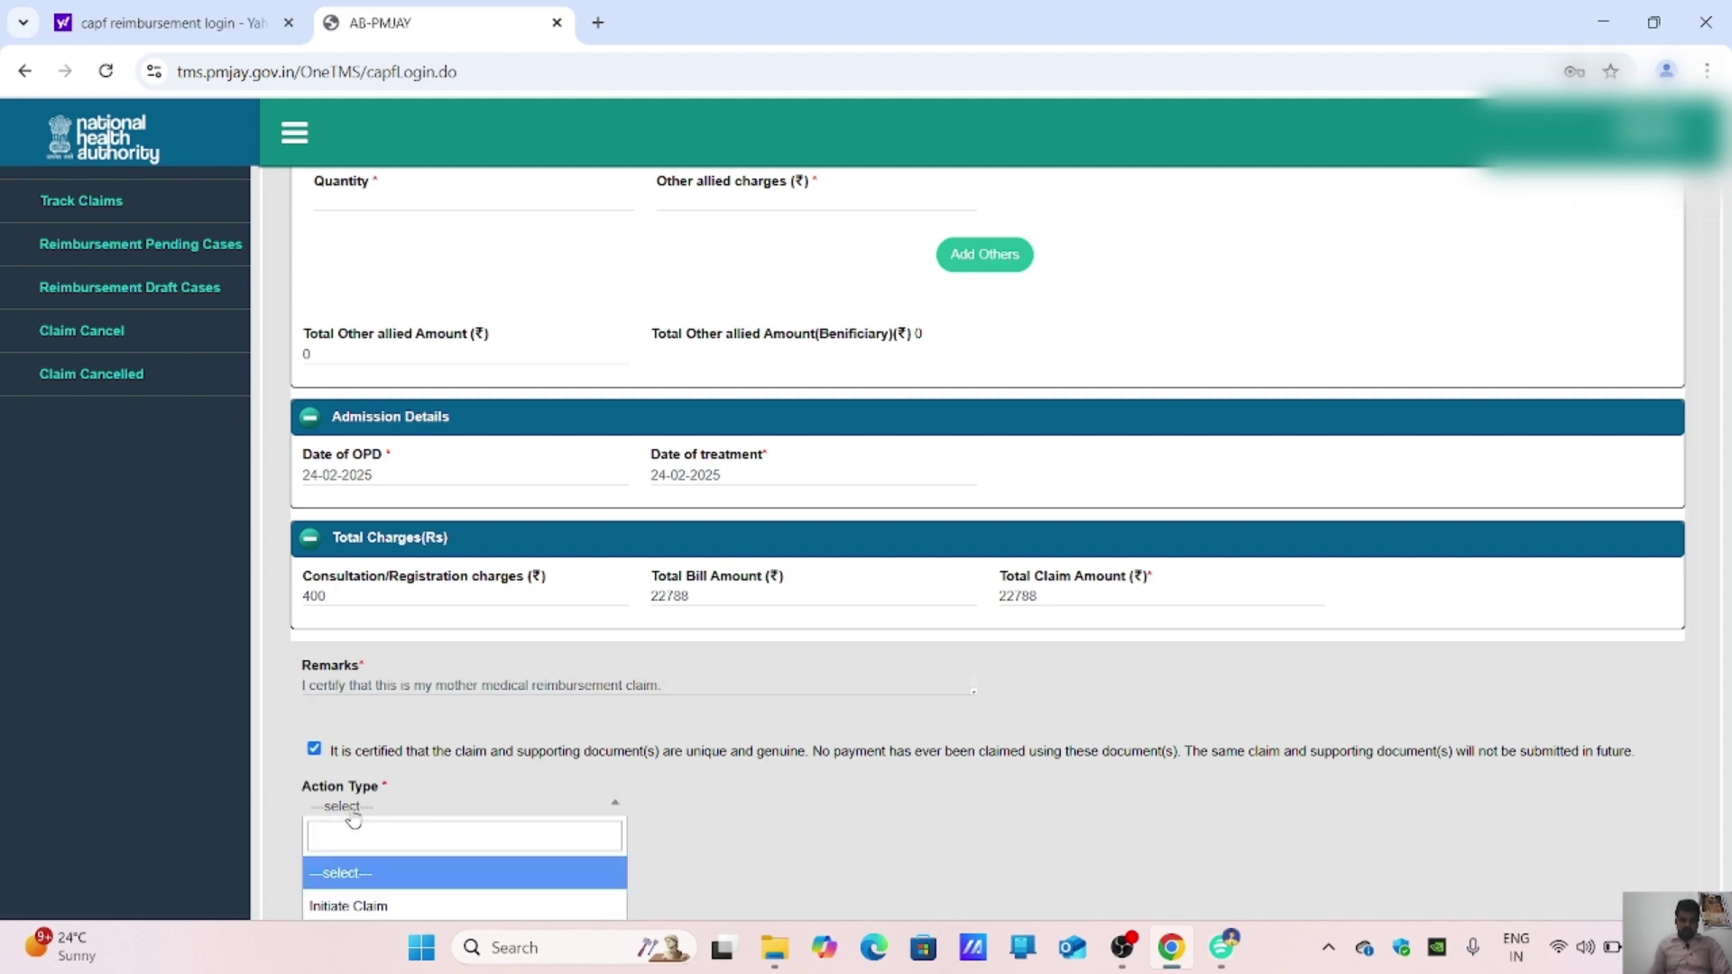
scroll(377, 902, down, 3)
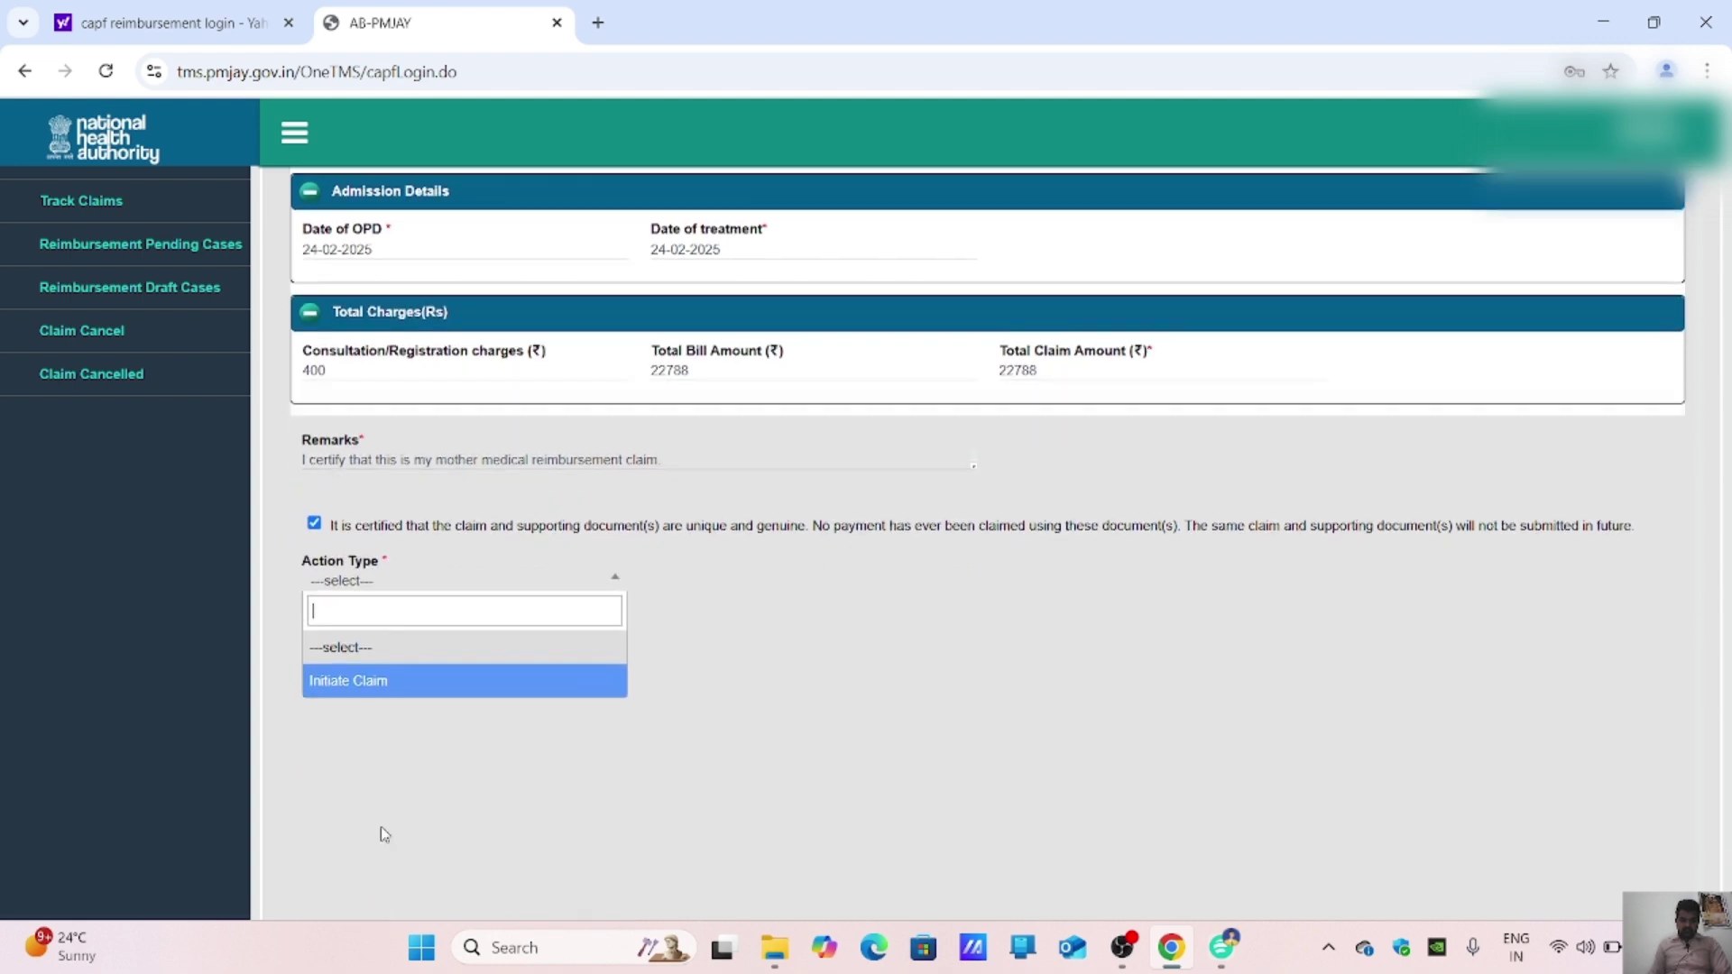
click(404, 704)
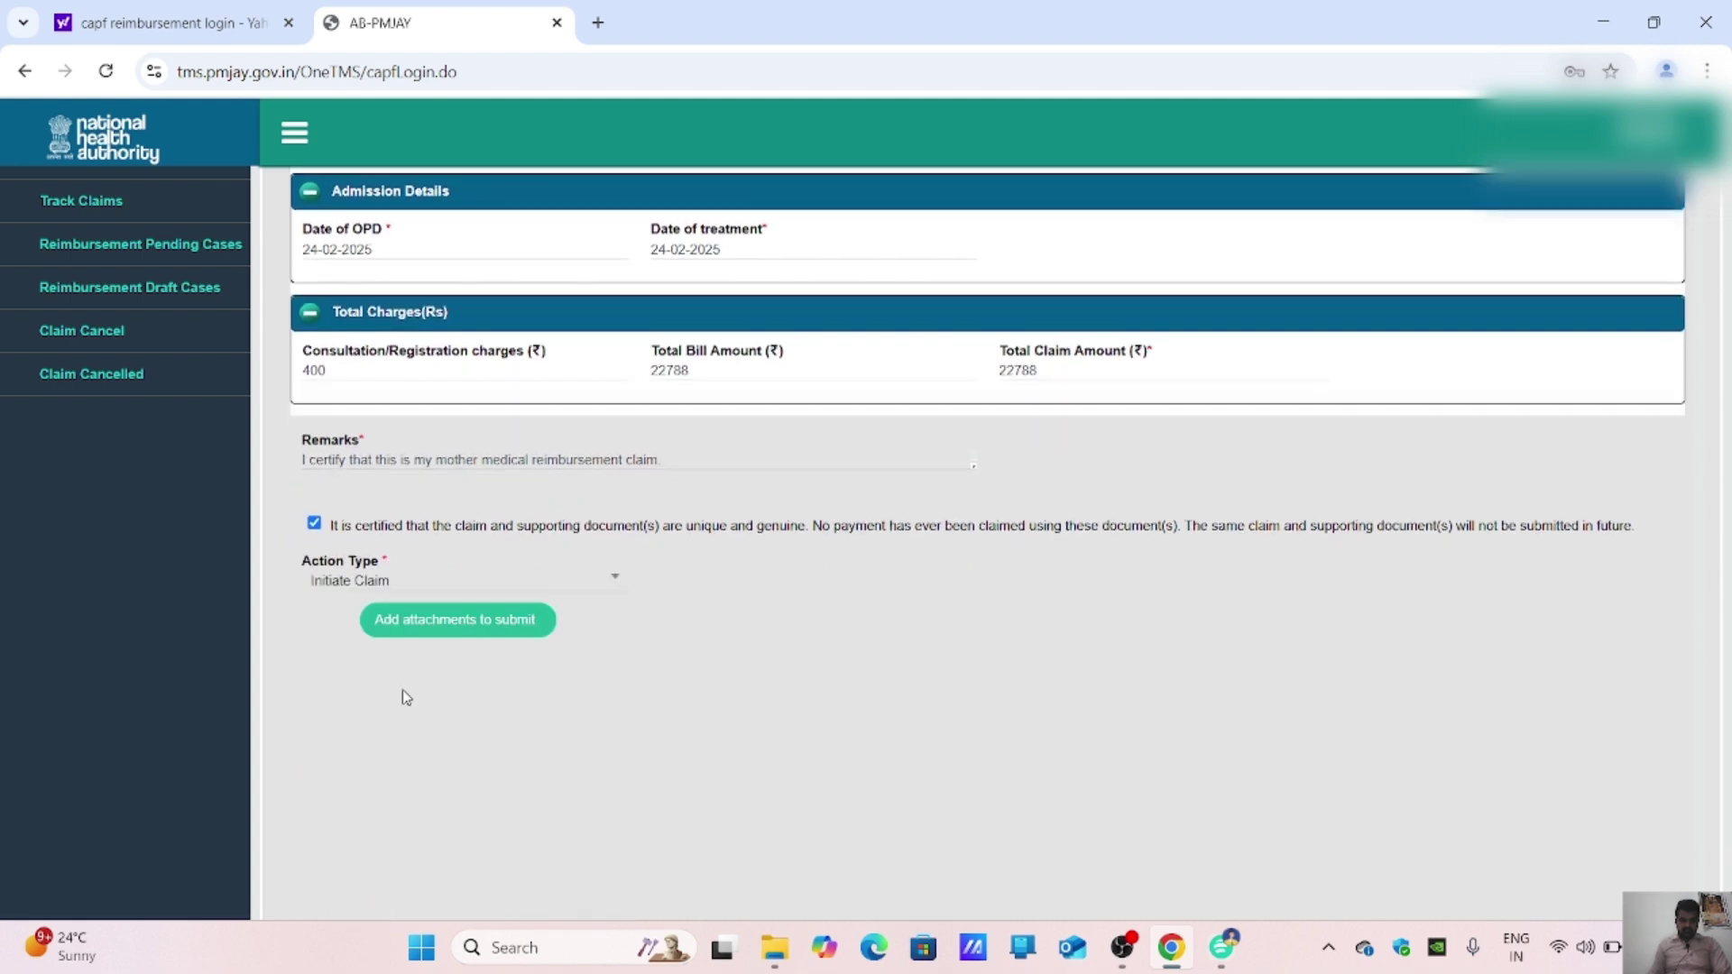
click(439, 623)
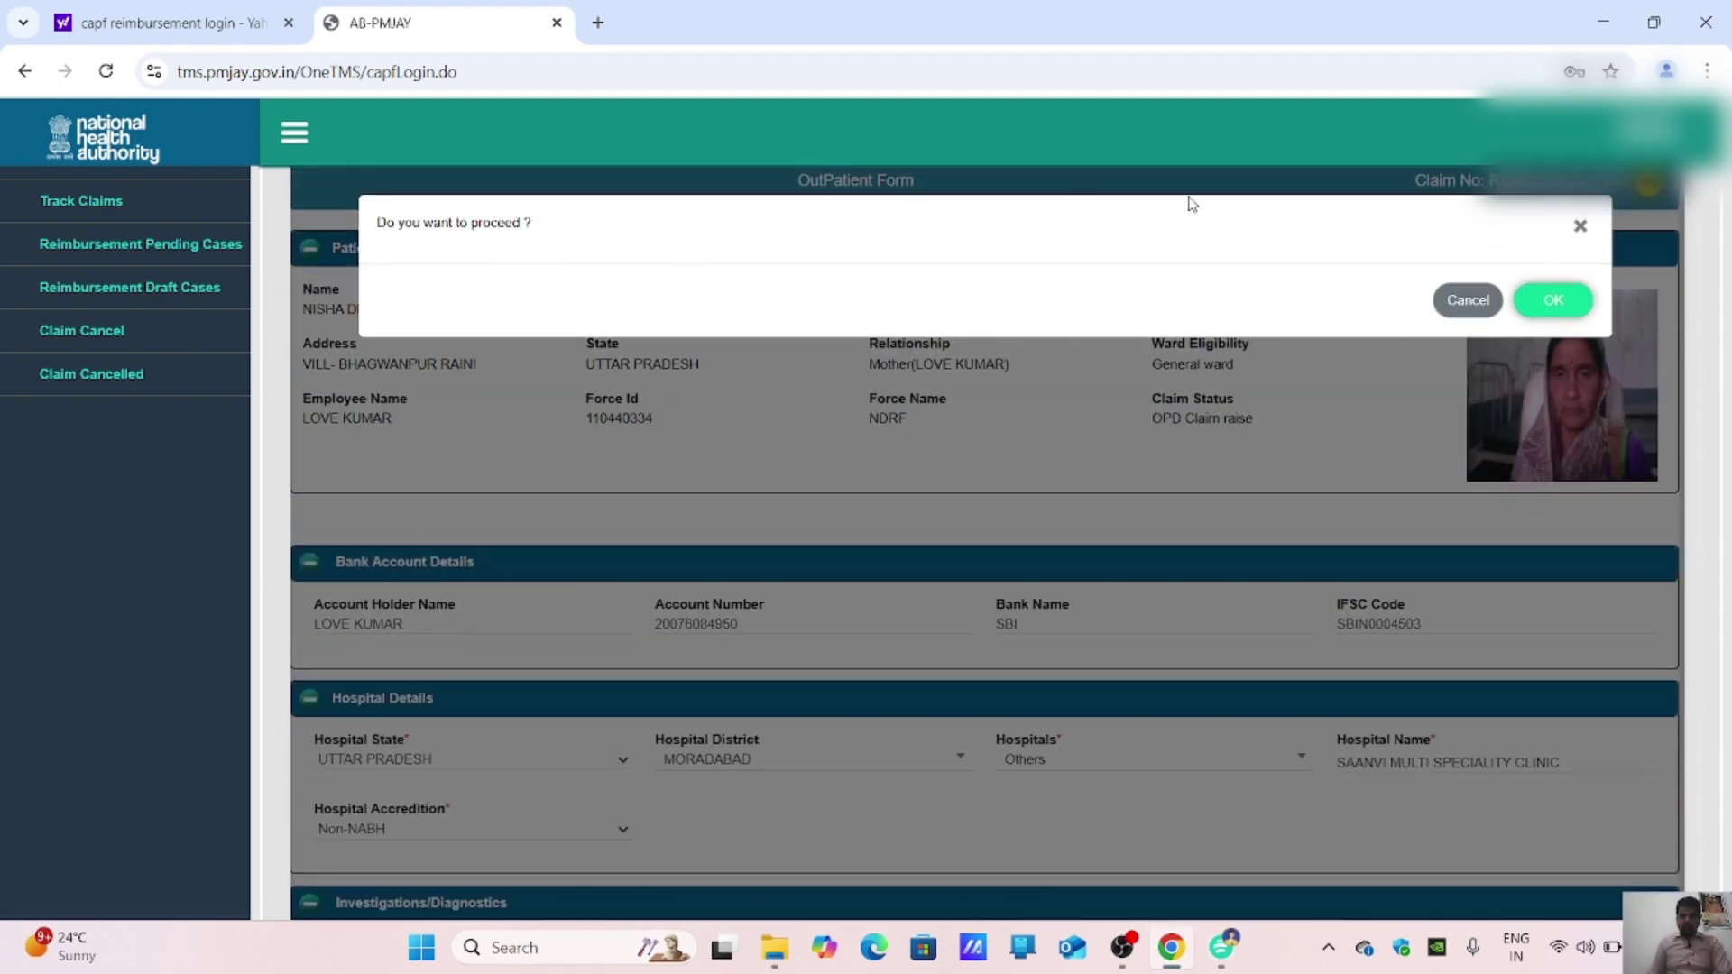
click(1568, 301)
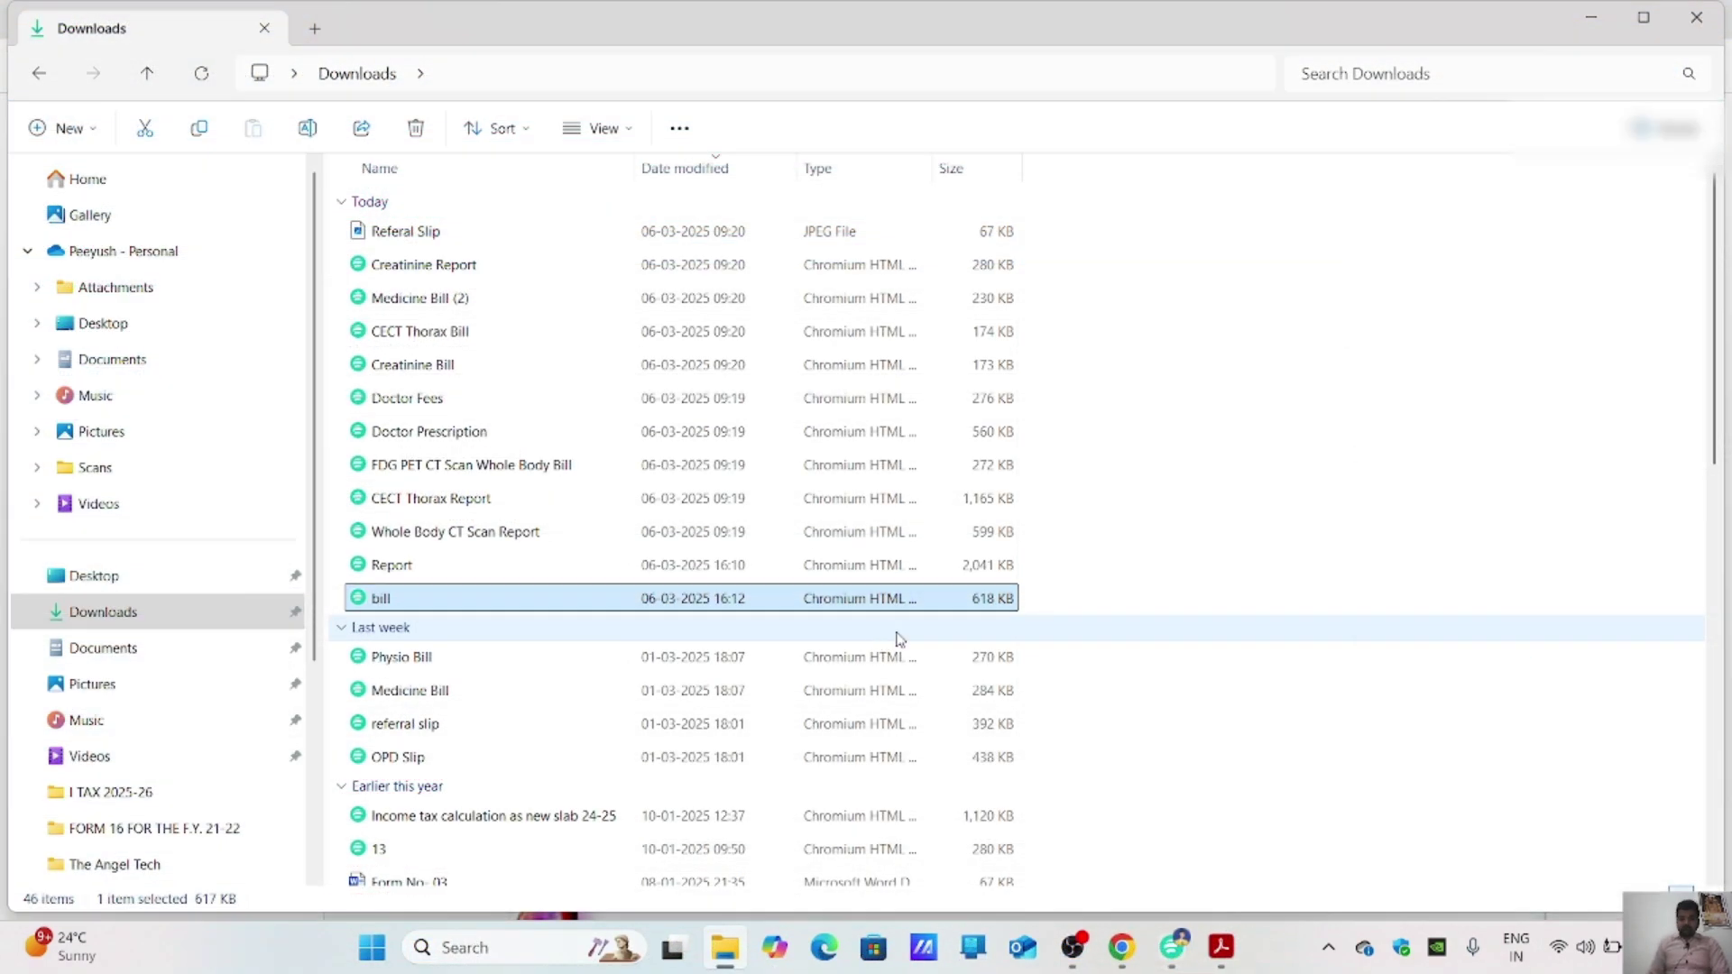
Step: Go from the Downloads folder back to the AB-PMJAY attachments upload page
click(1121, 947)
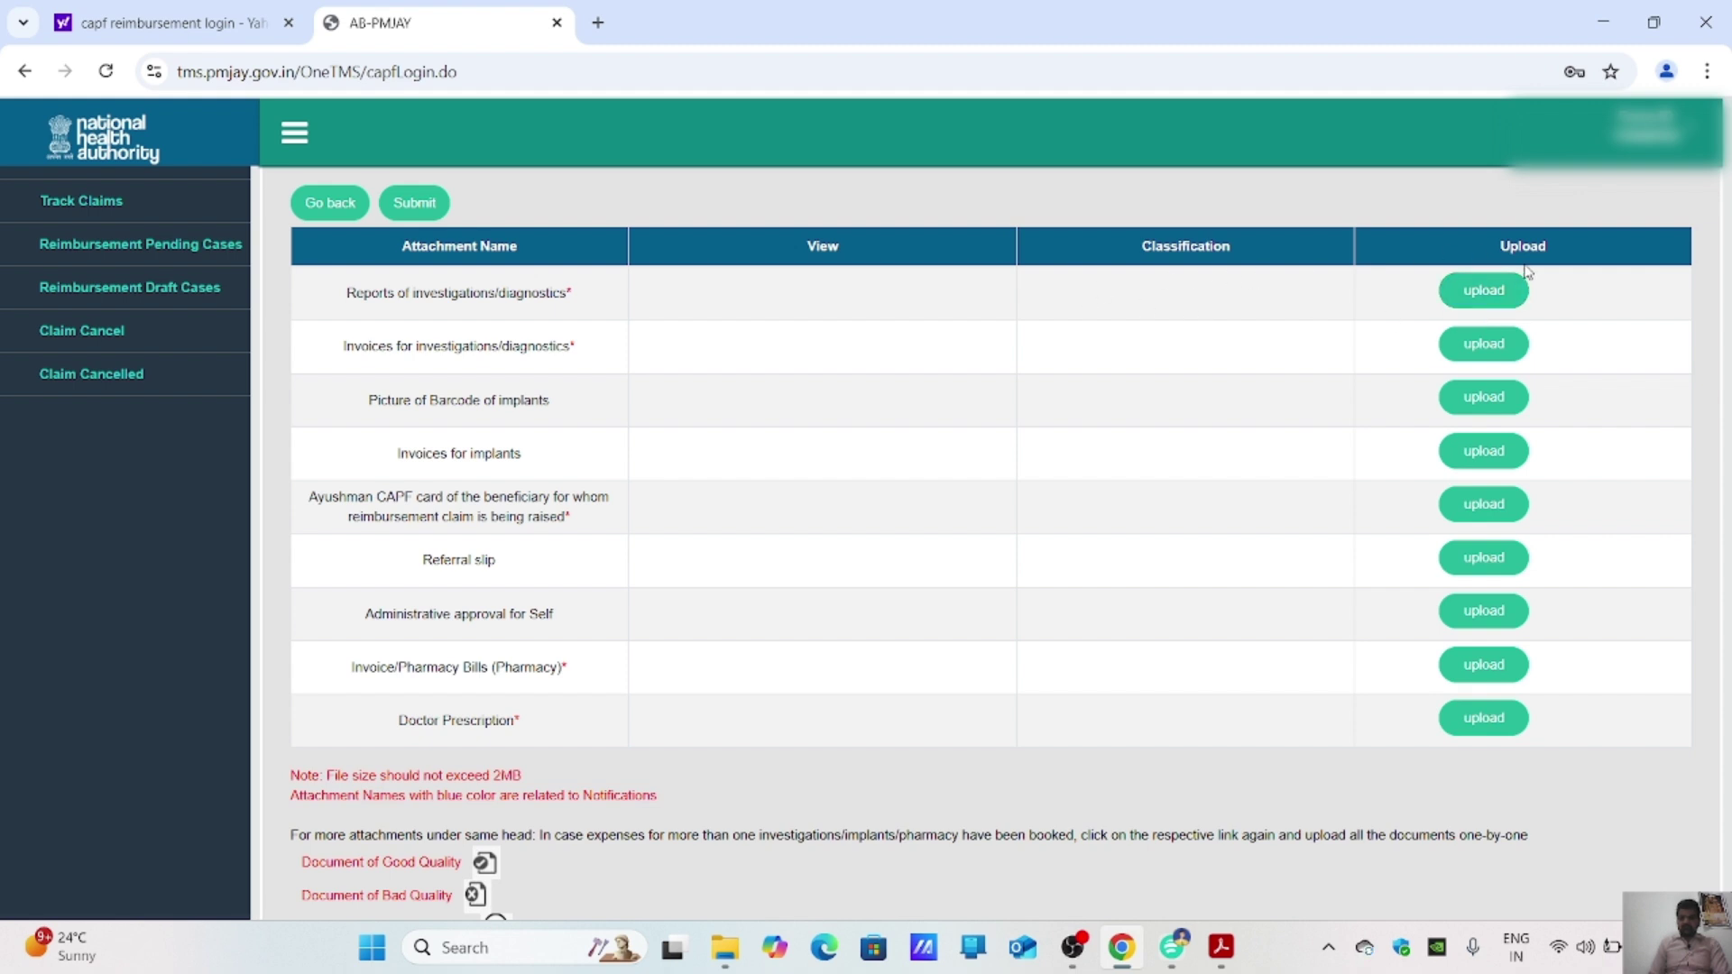
Step: Upload the Report file from Downloads as Reports of investigations/diagnostics
click(1502, 290)
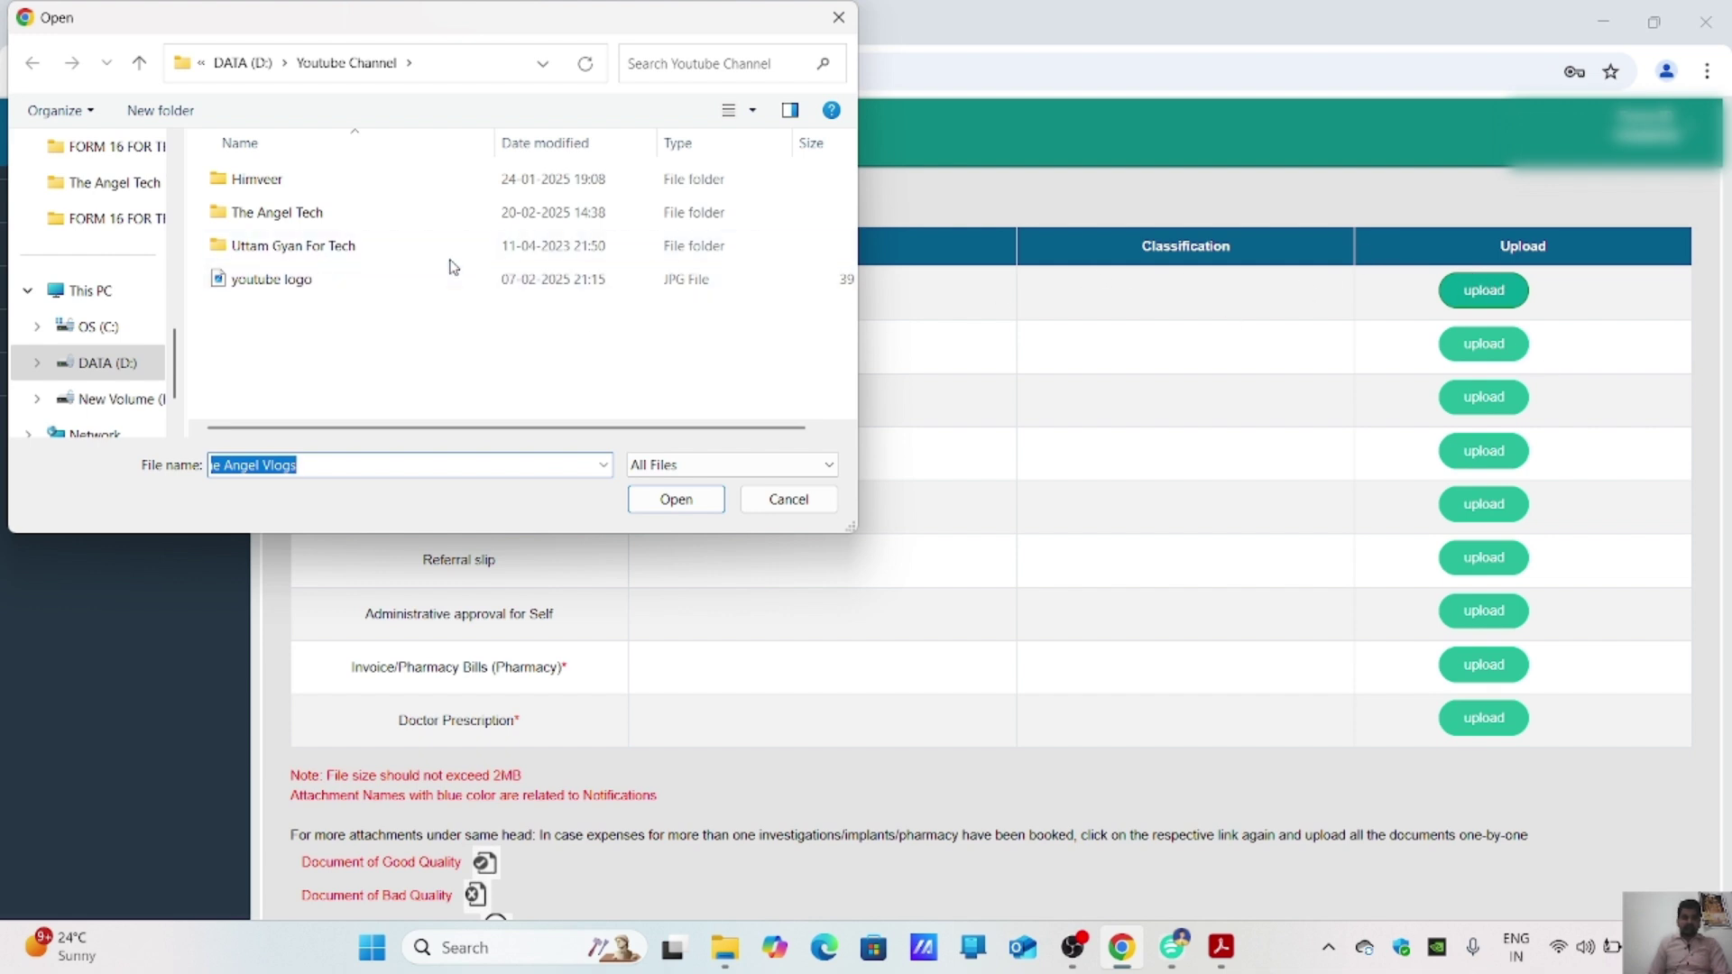
scroll(95, 268, up, 10)
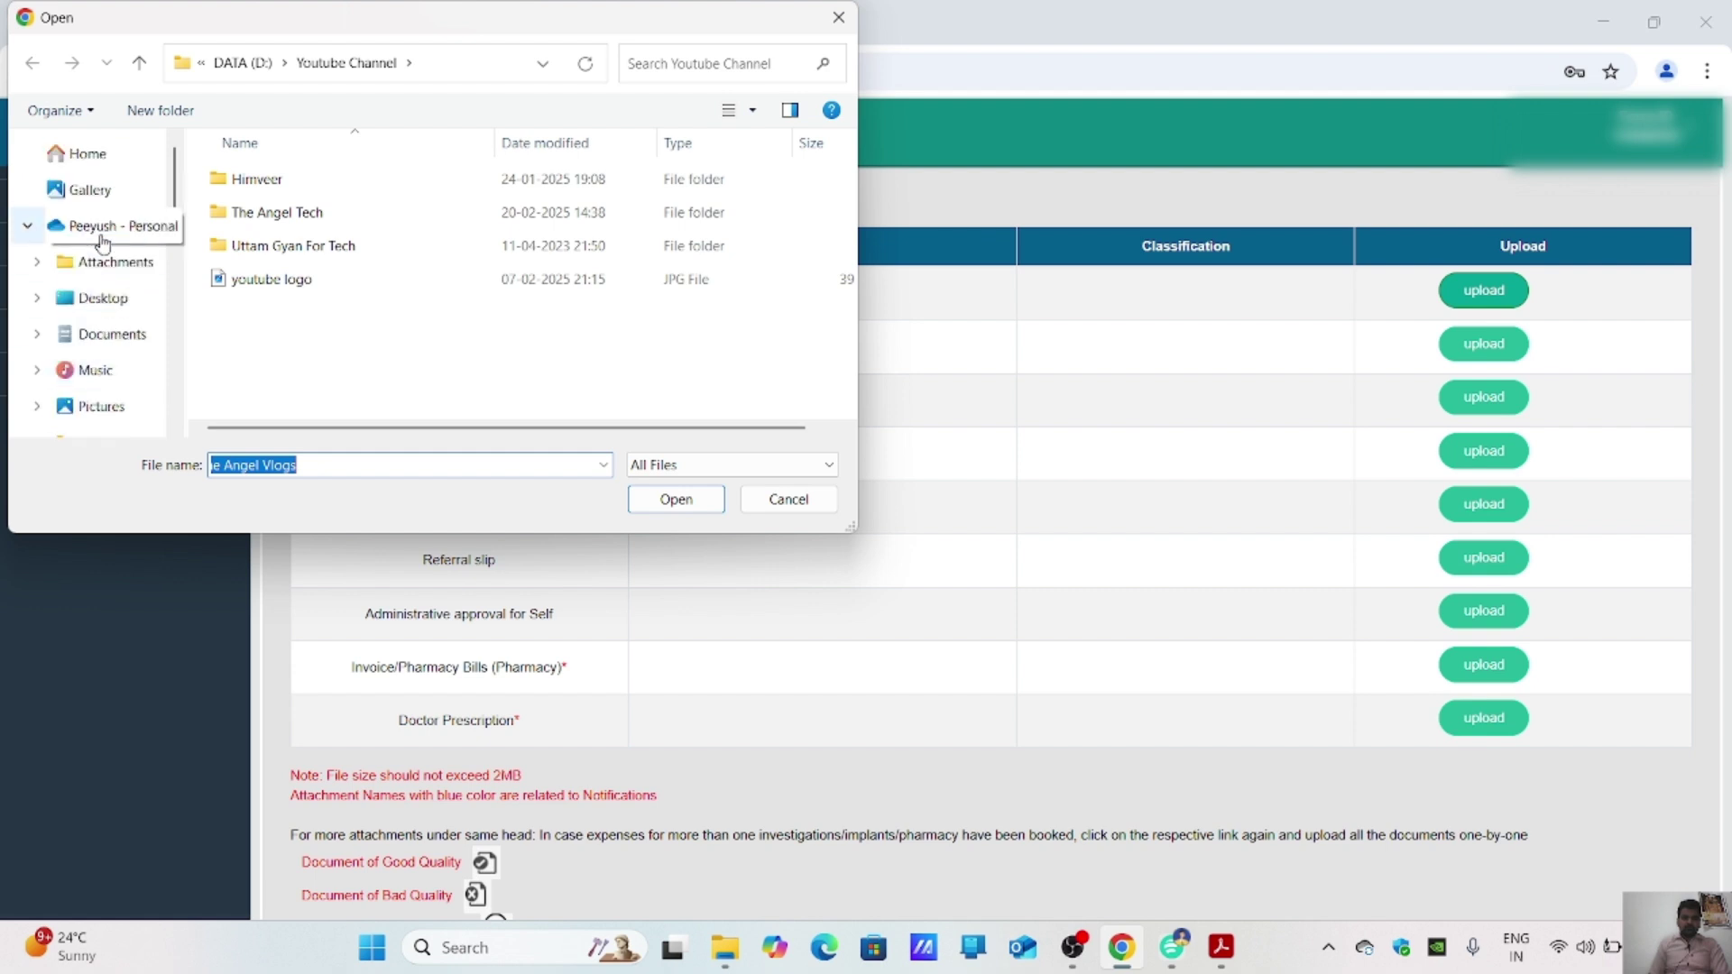
scroll(127, 337, down, 3)
click(131, 362)
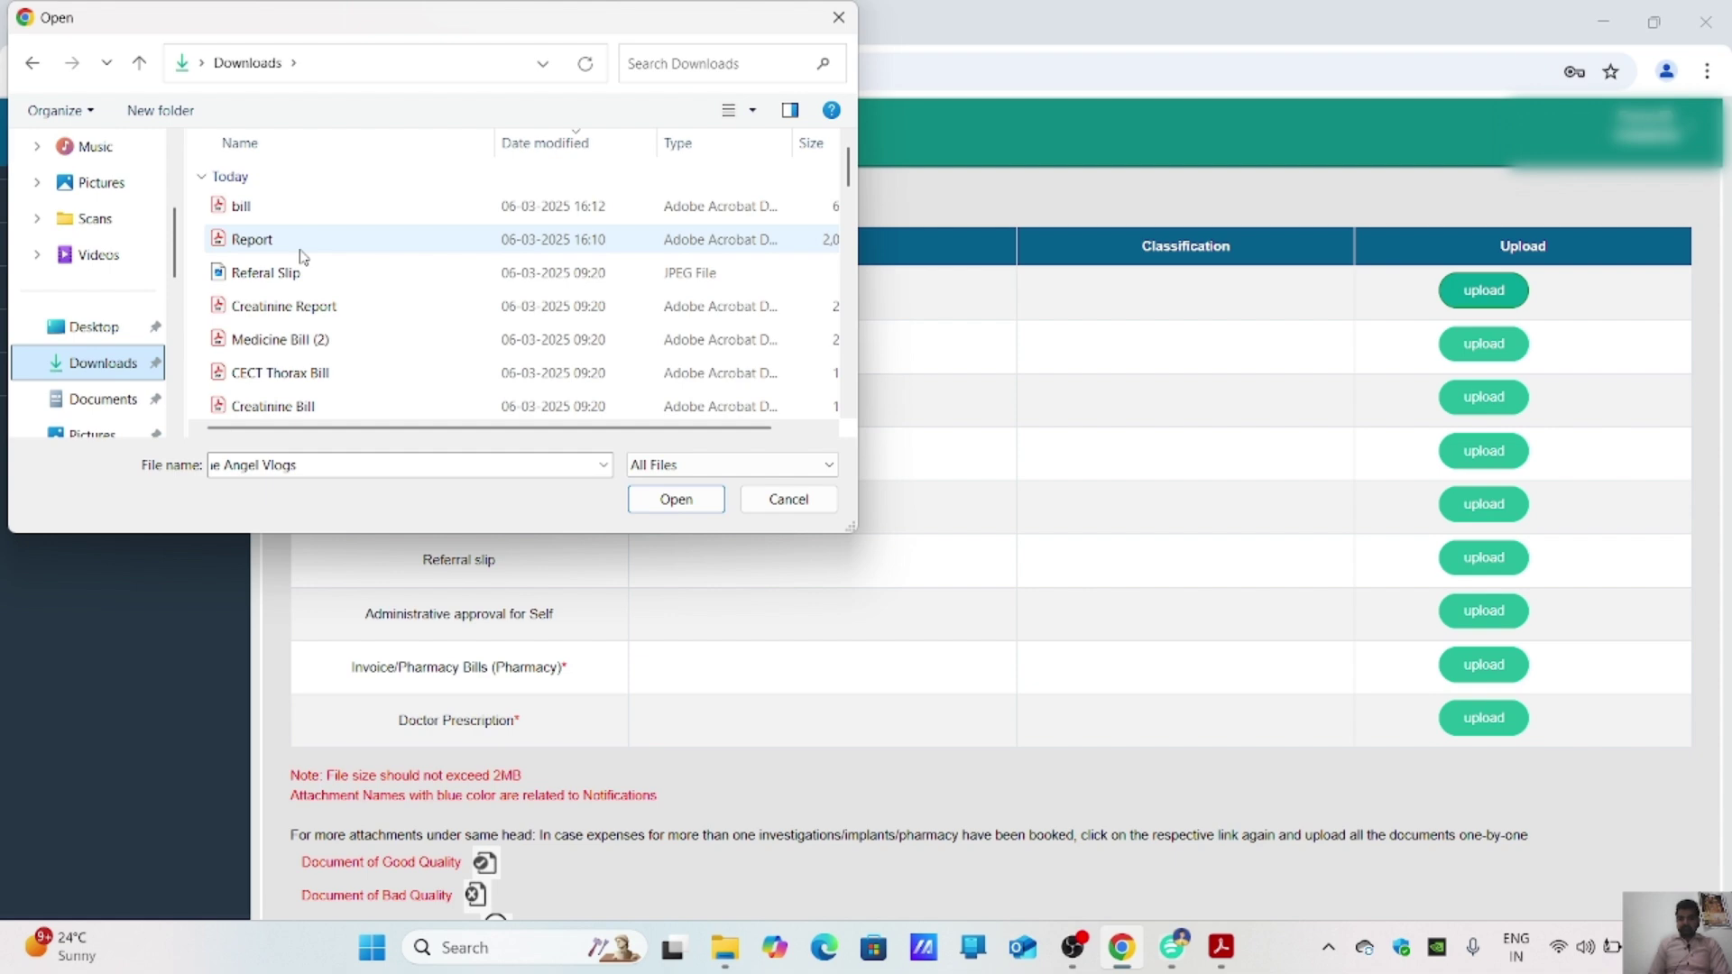
double_click(270, 242)
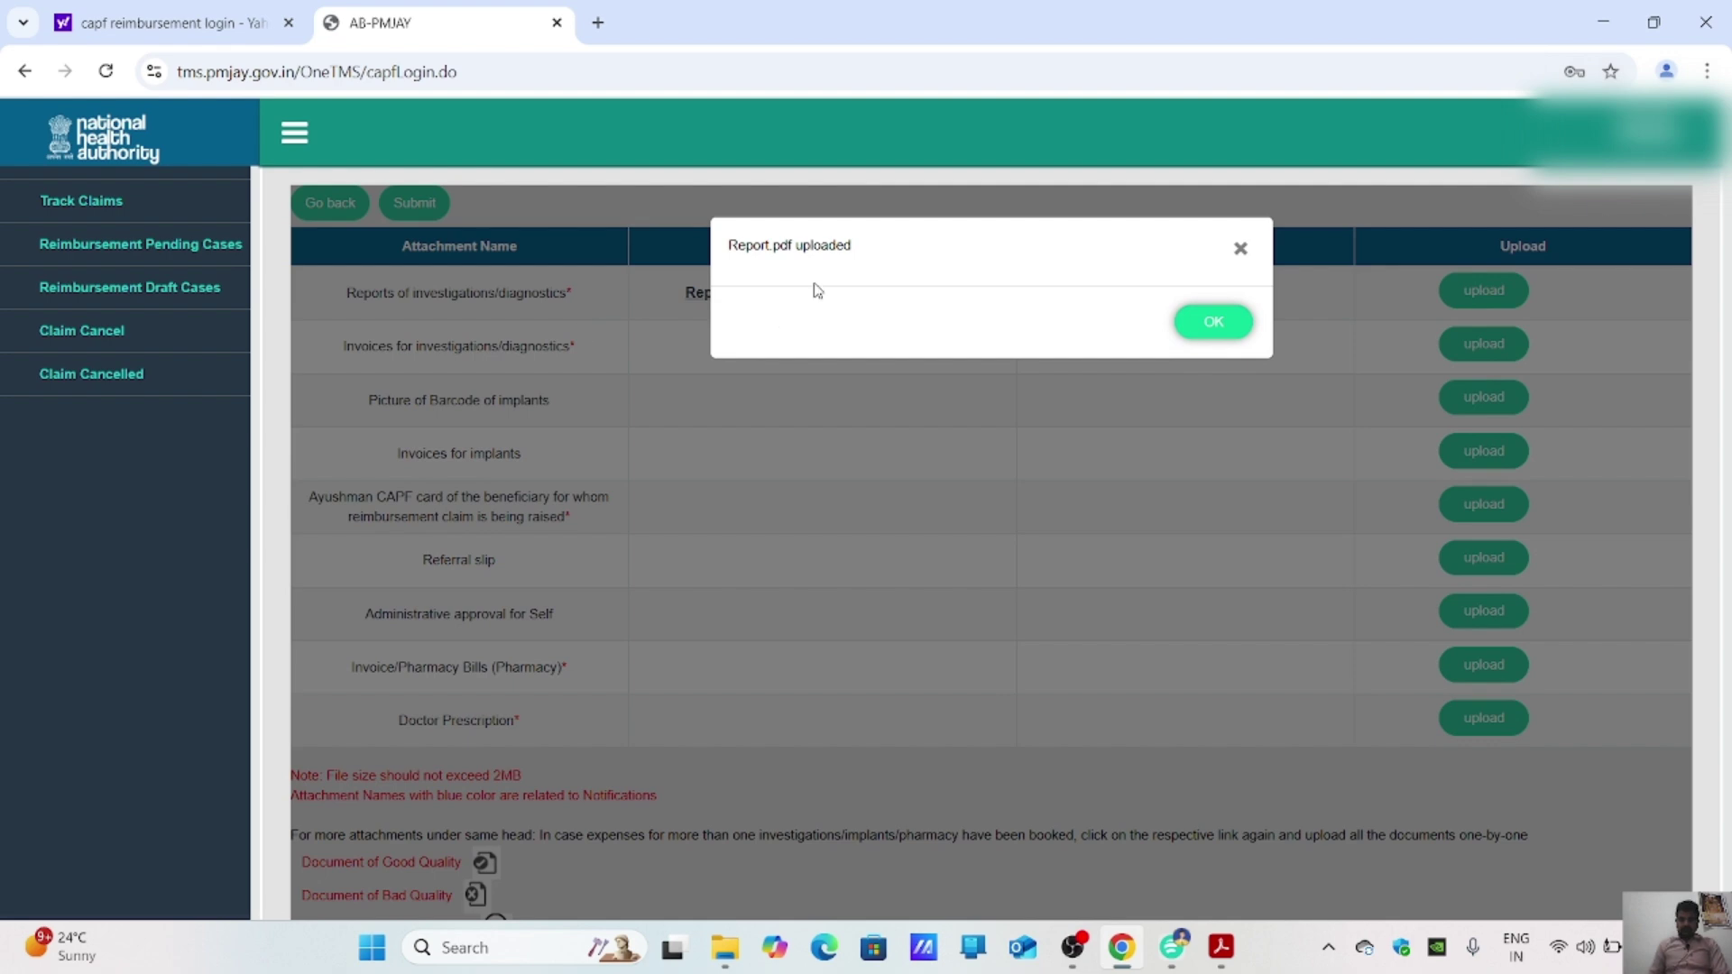
click(1242, 323)
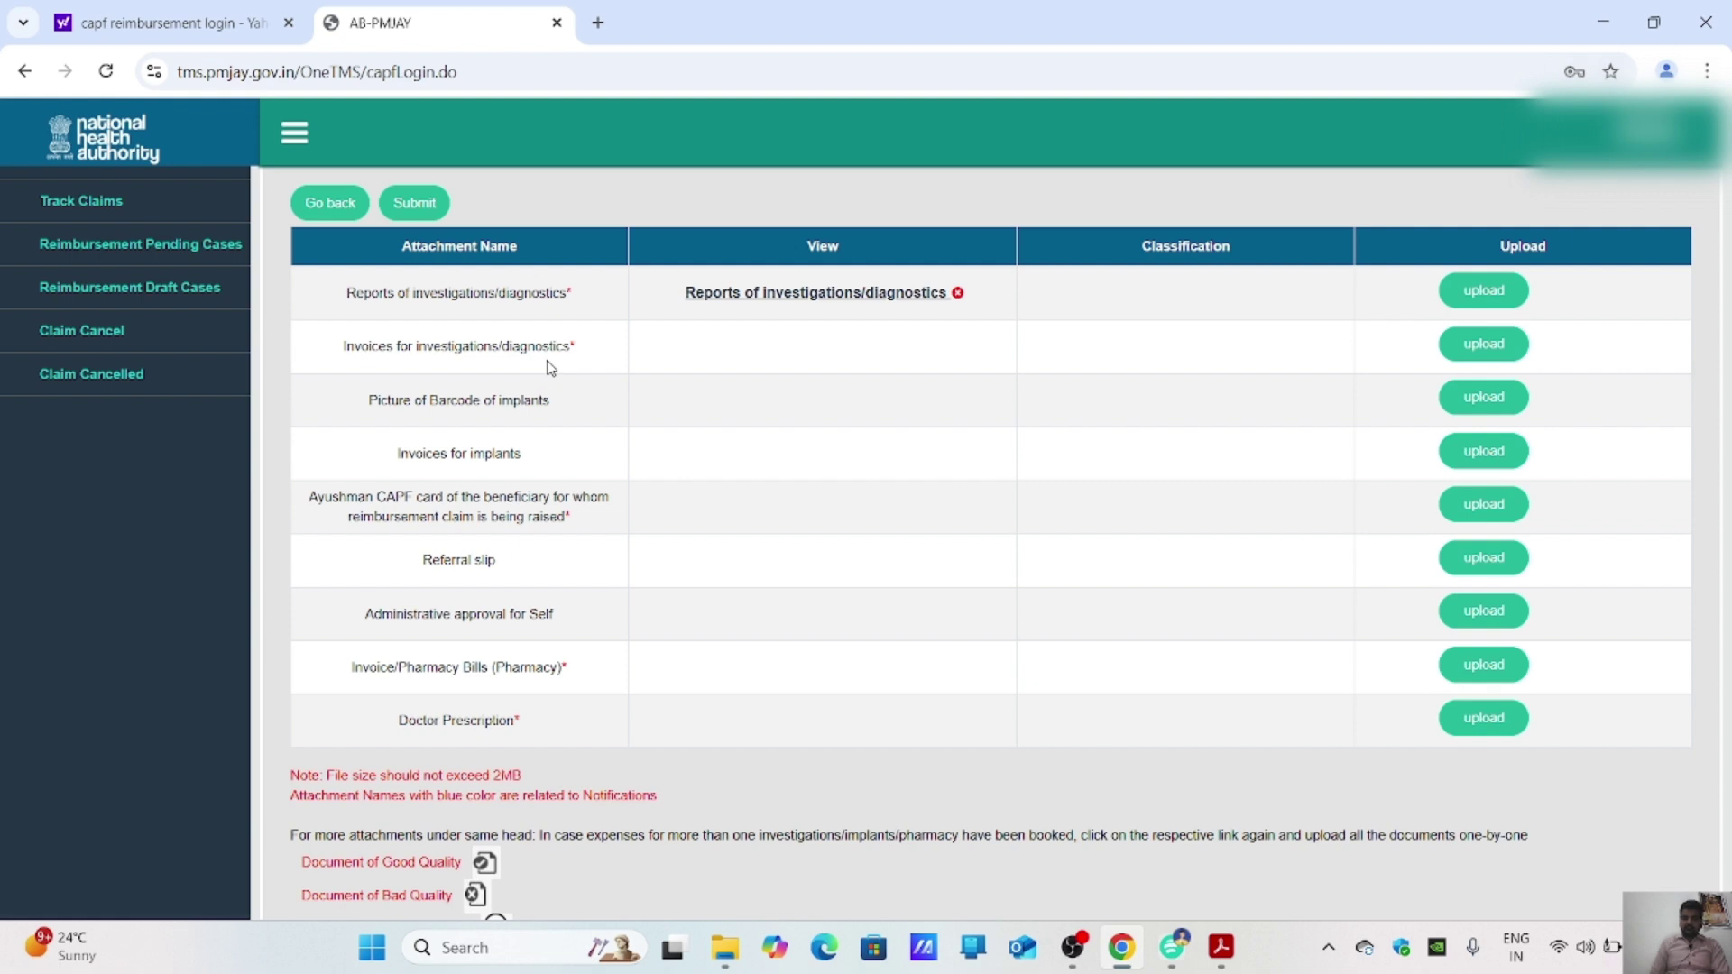
Step: Upload the 'bill' file as Invoices for investigations/diagnostics
click(1474, 344)
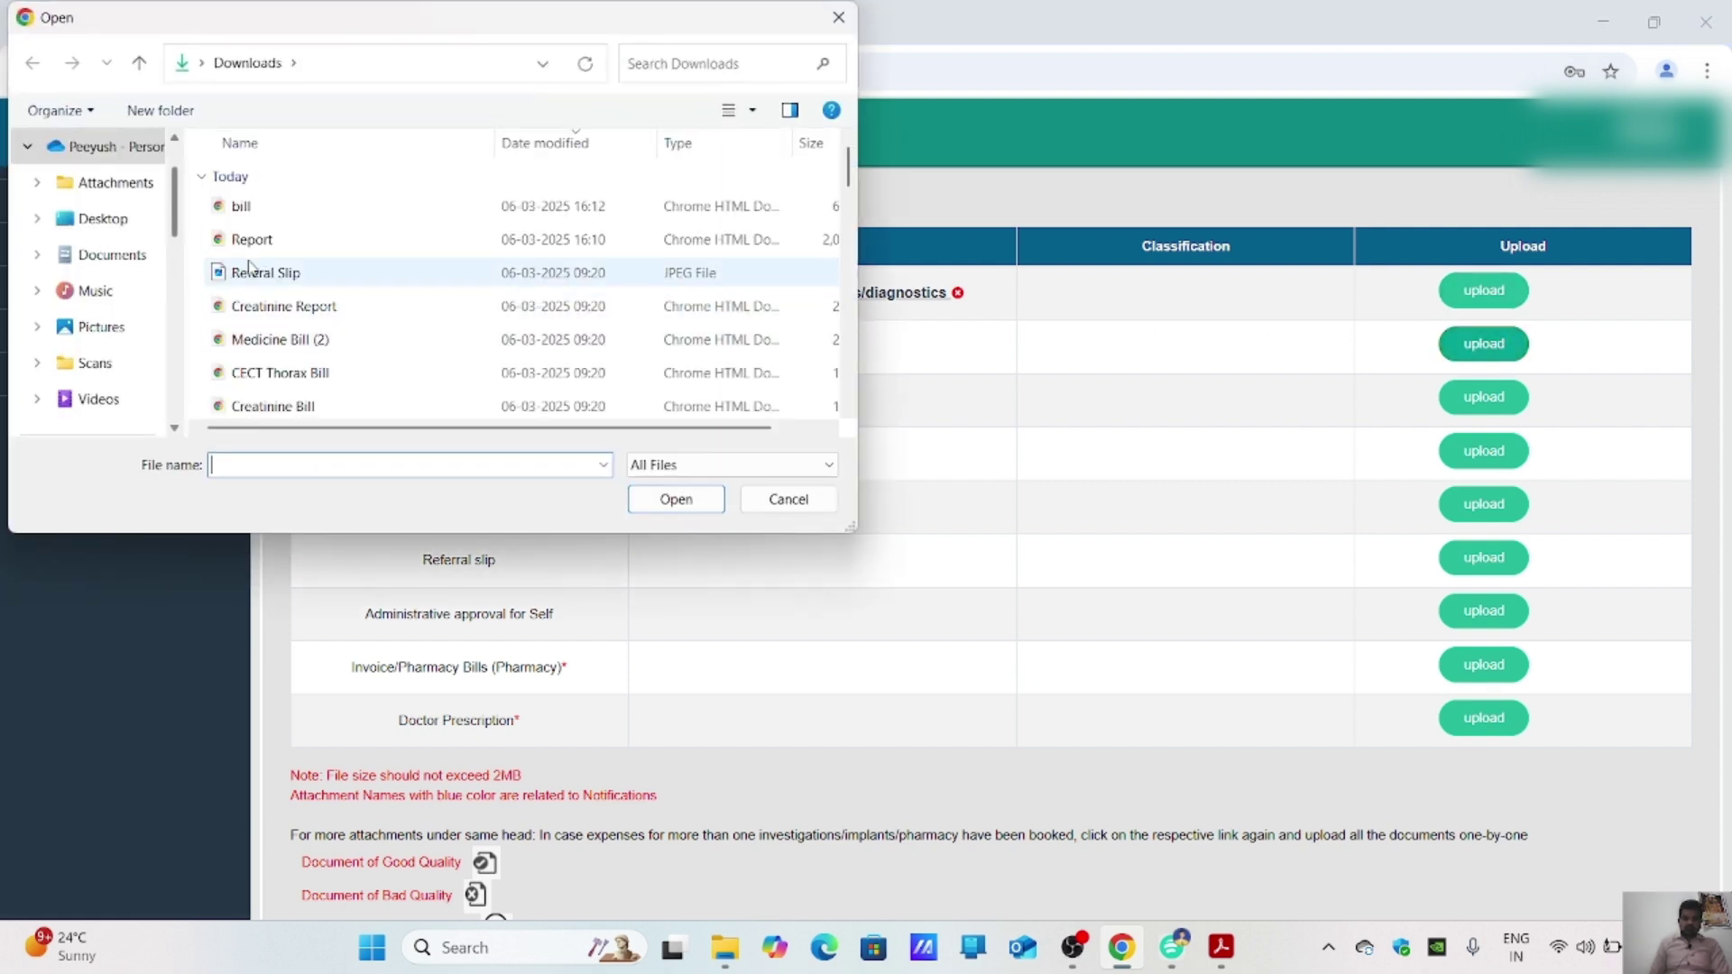
double_click(261, 207)
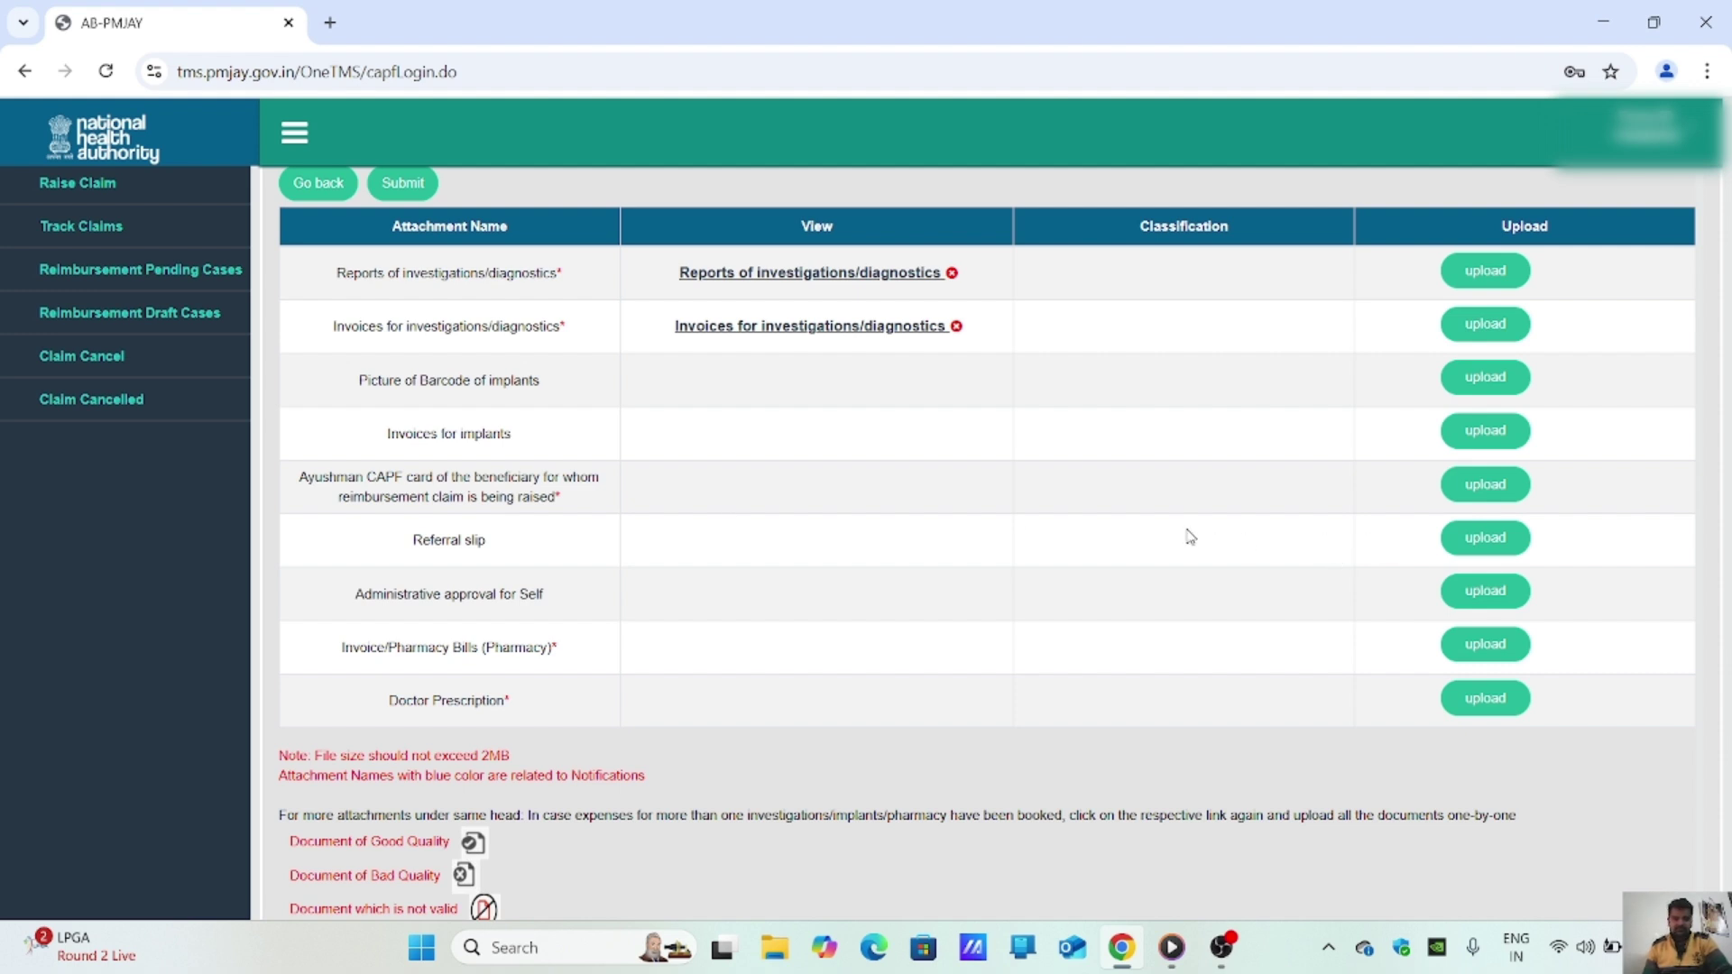
Step: Upload the beneficiary's card file from Downloads into the Ayushman CAPF card slot
click(1482, 490)
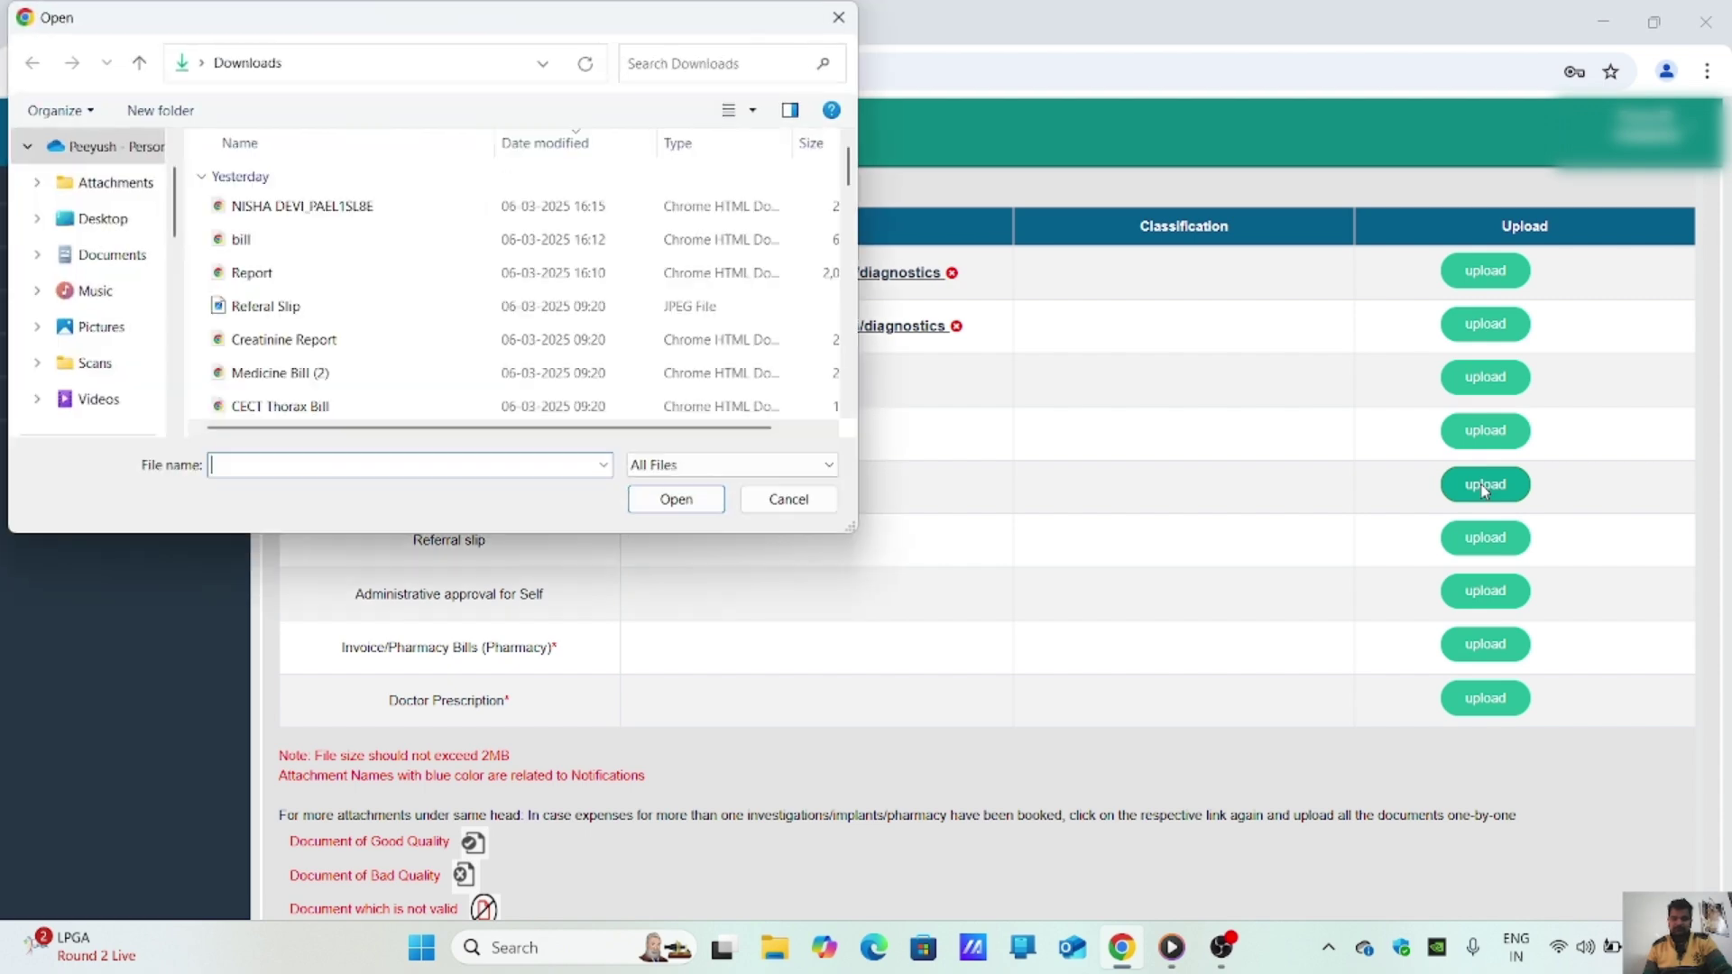
double_click(361, 206)
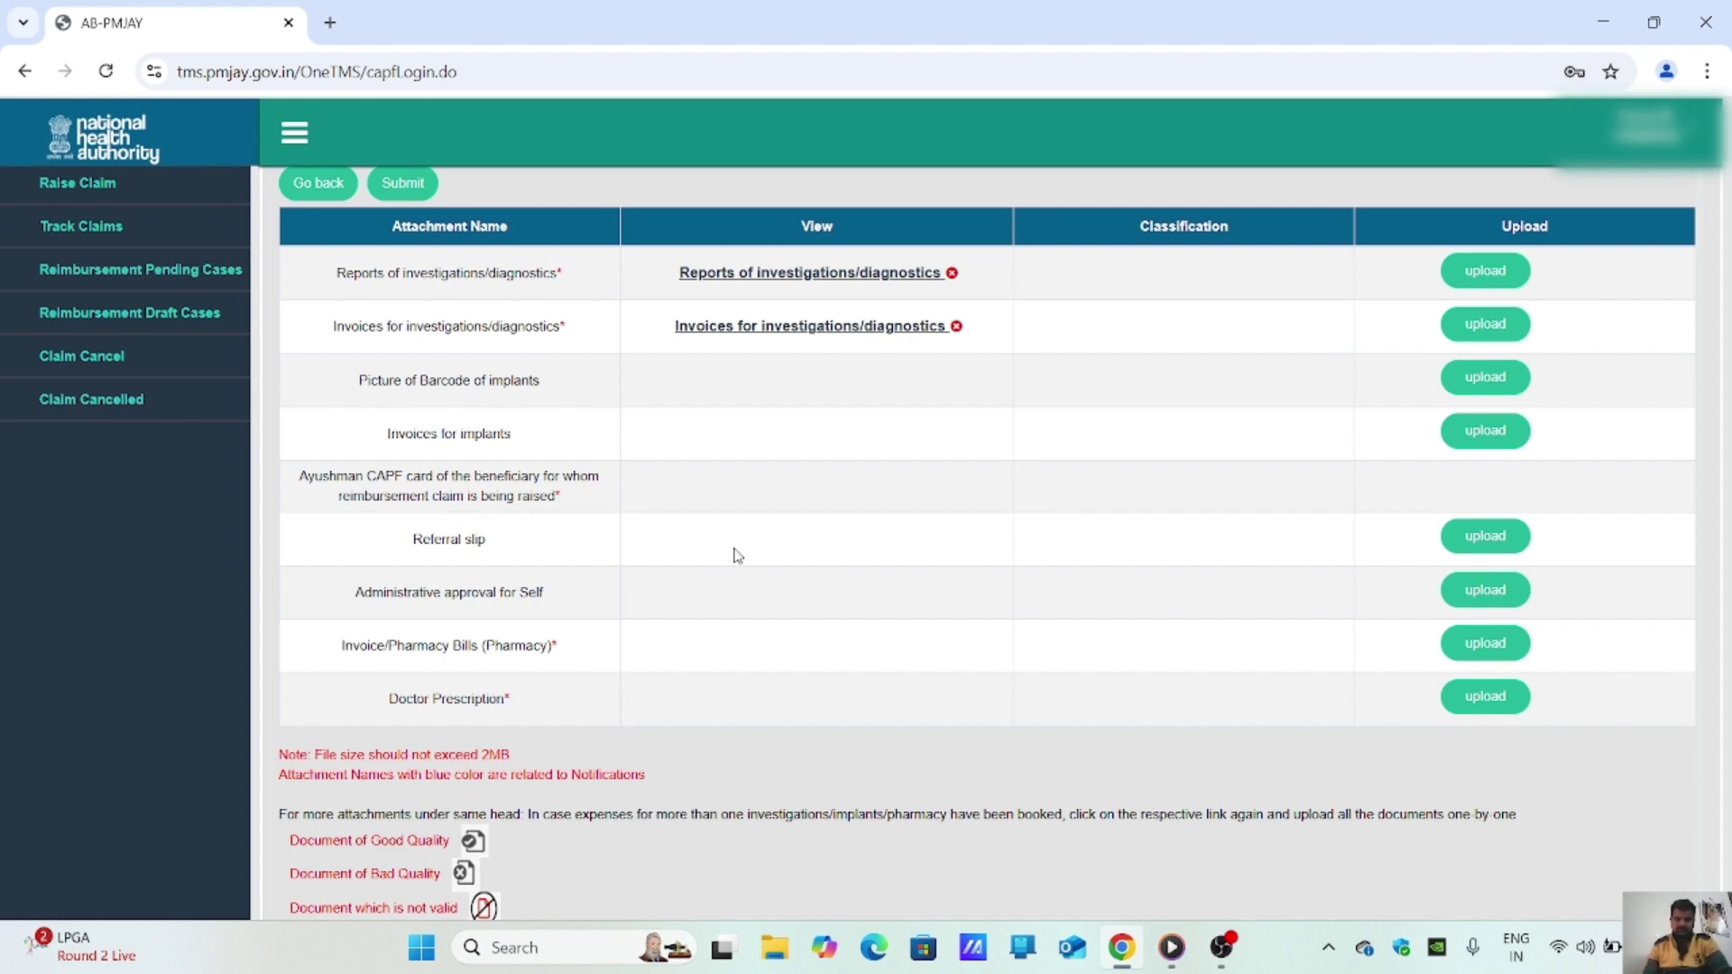
scroll(738, 555, down, 3)
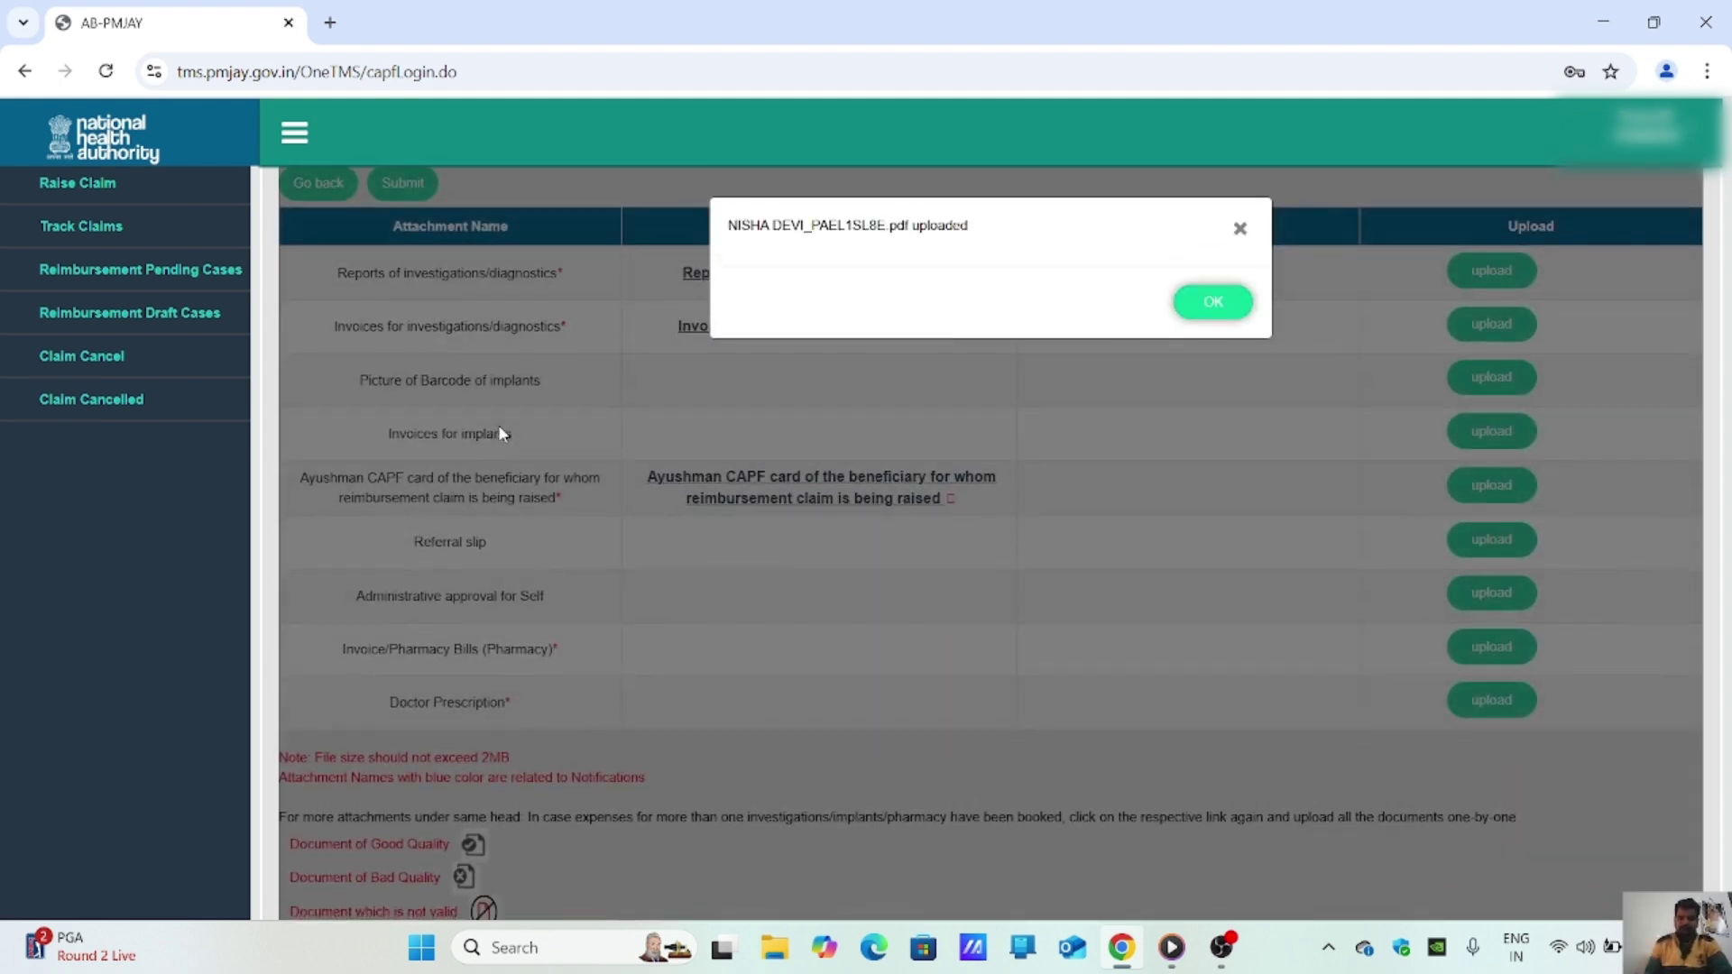
click(1227, 301)
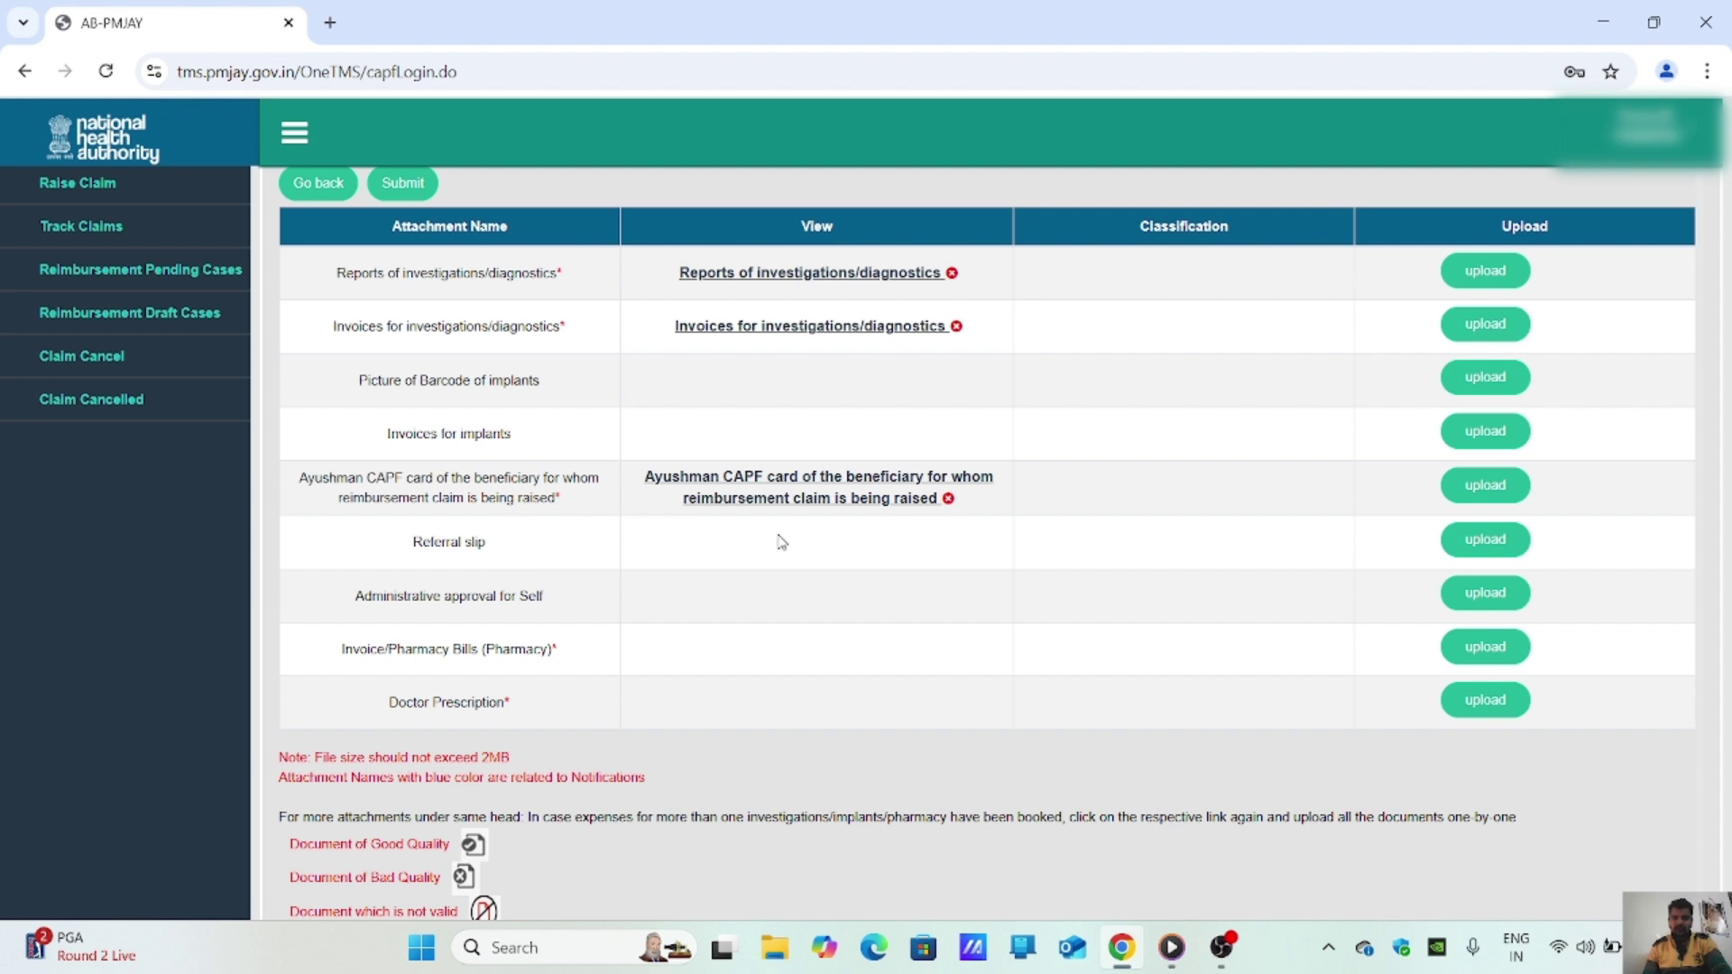
Step: Upload the 'Referral Slip' image into the Referral slip row
click(1483, 546)
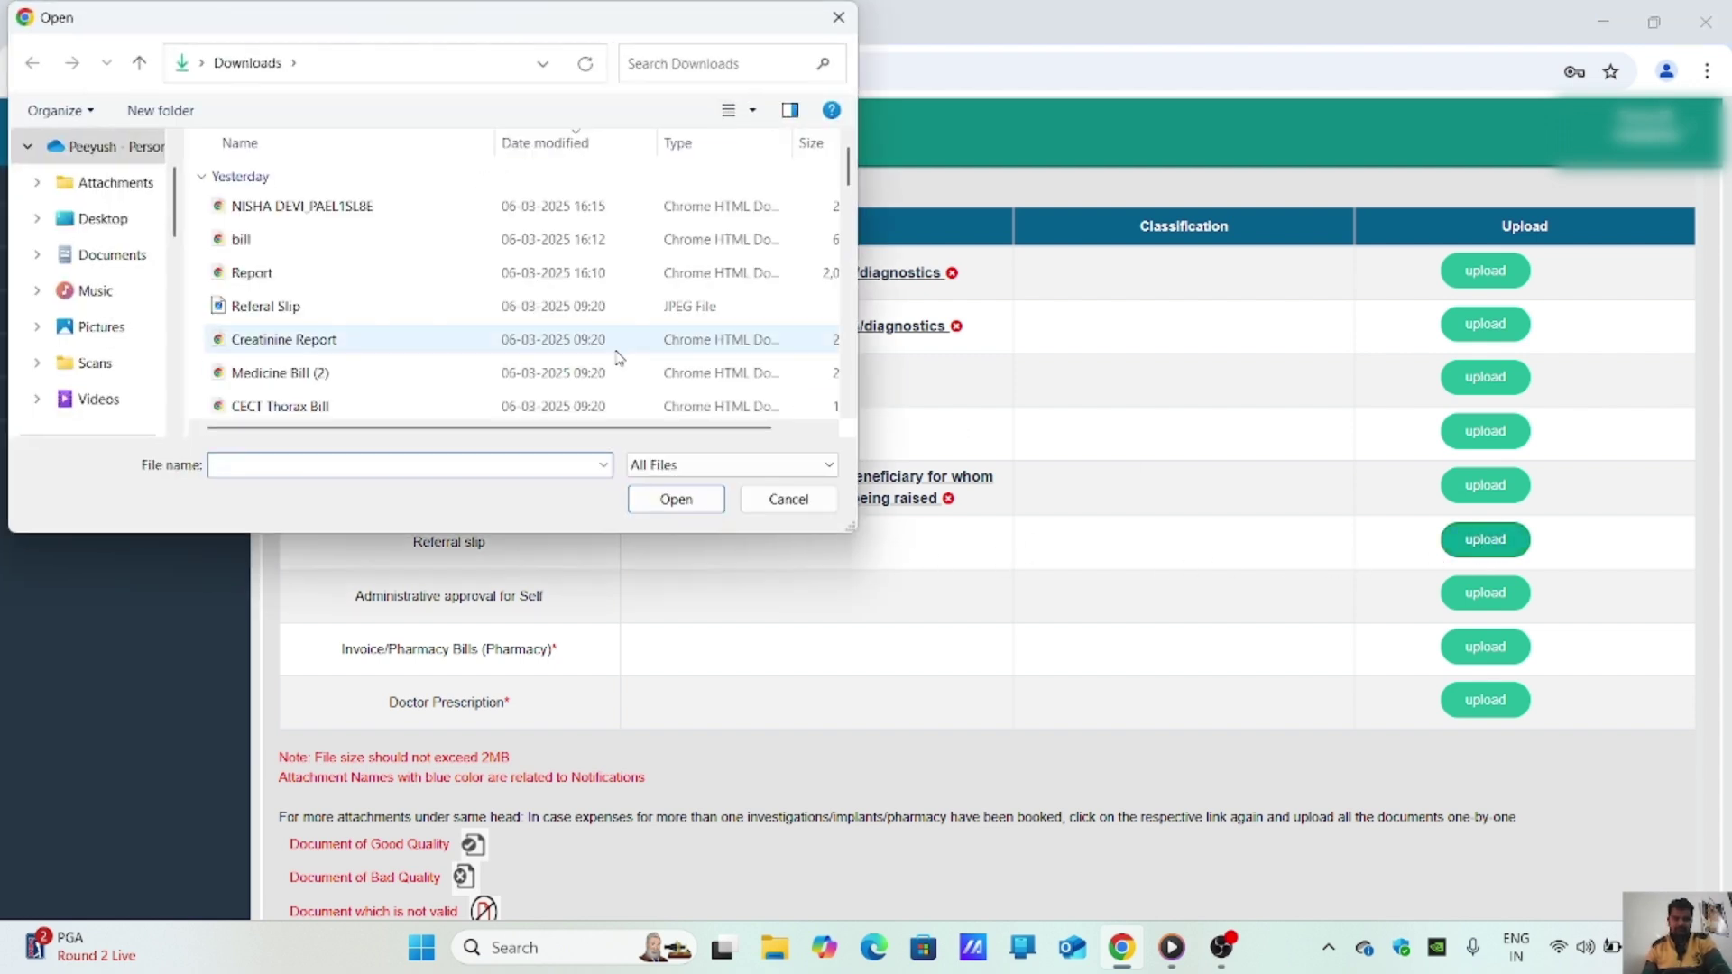
double_click(364, 308)
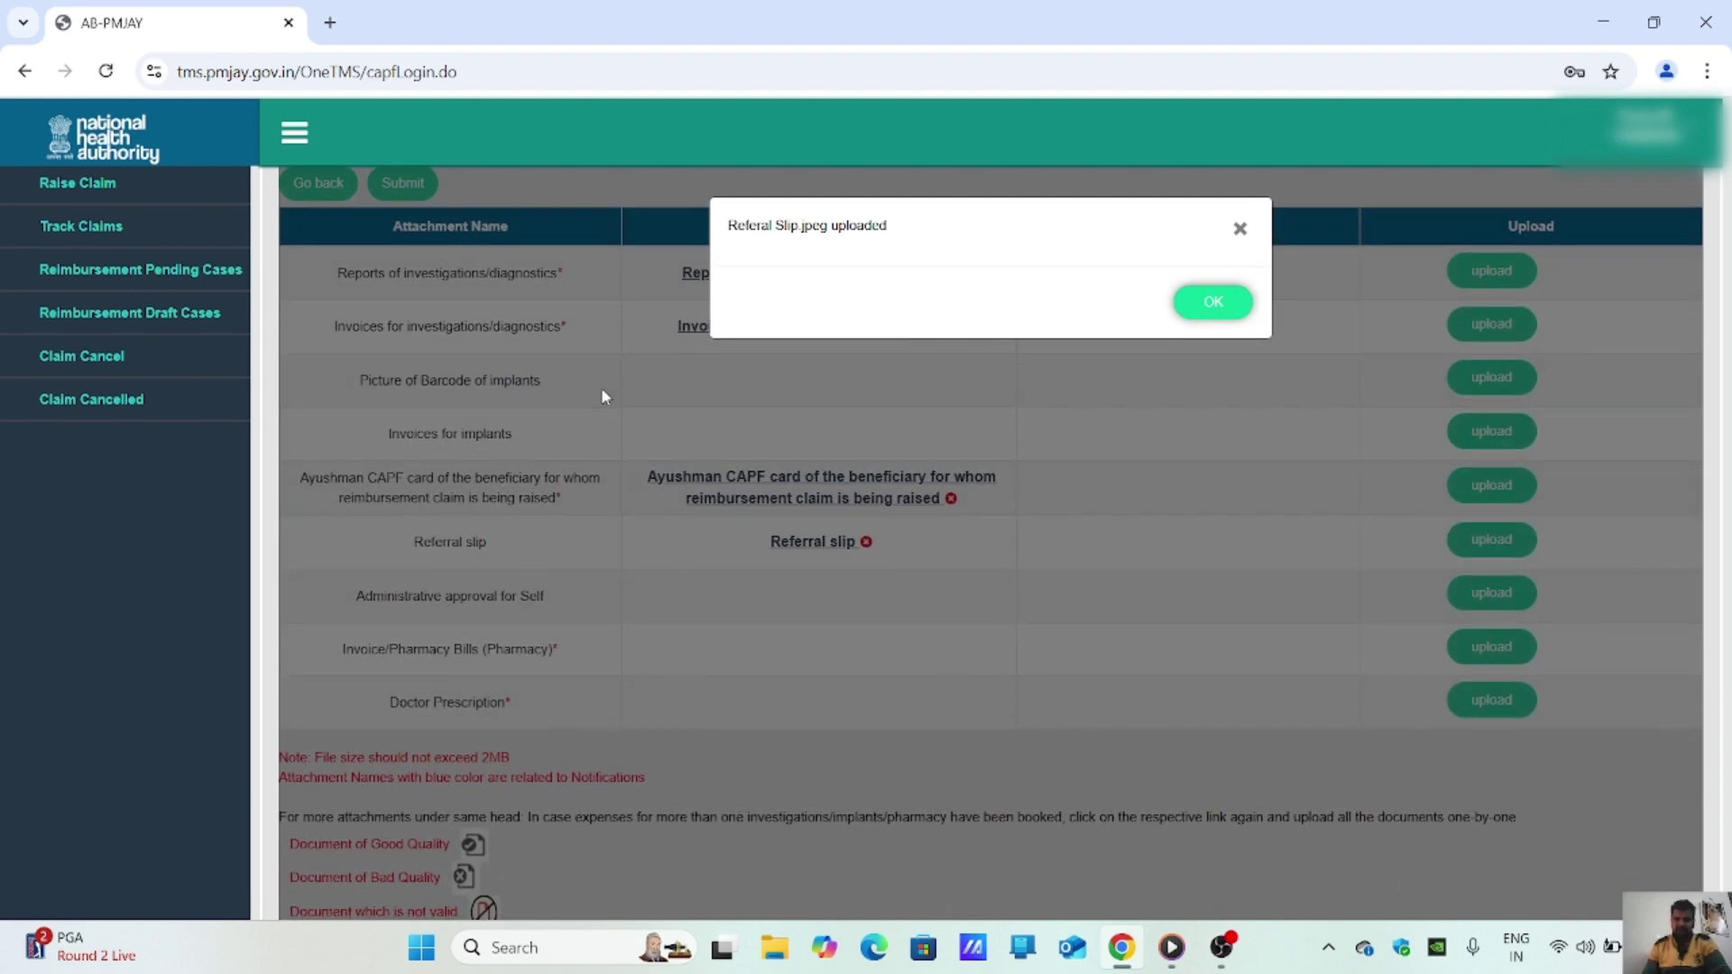
click(1212, 302)
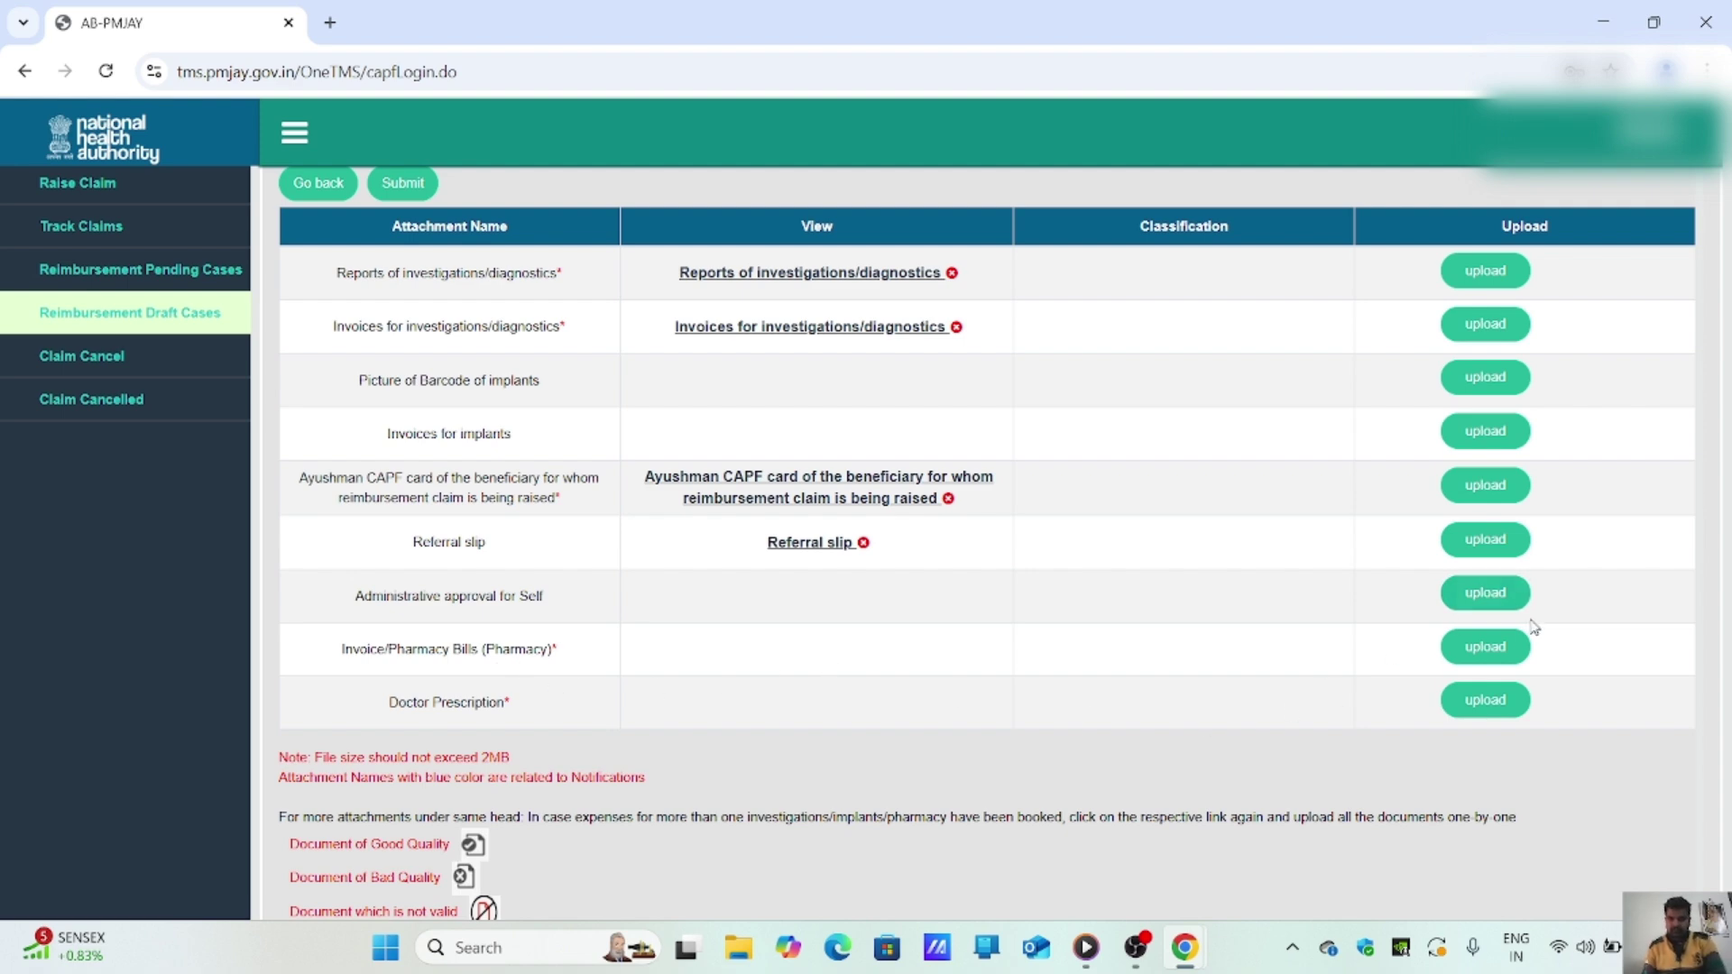
Step: Upload the 'Pharamacy Bill' PDF into the Invoice/Pharmacy Bills (Pharmacy) slot
click(1493, 648)
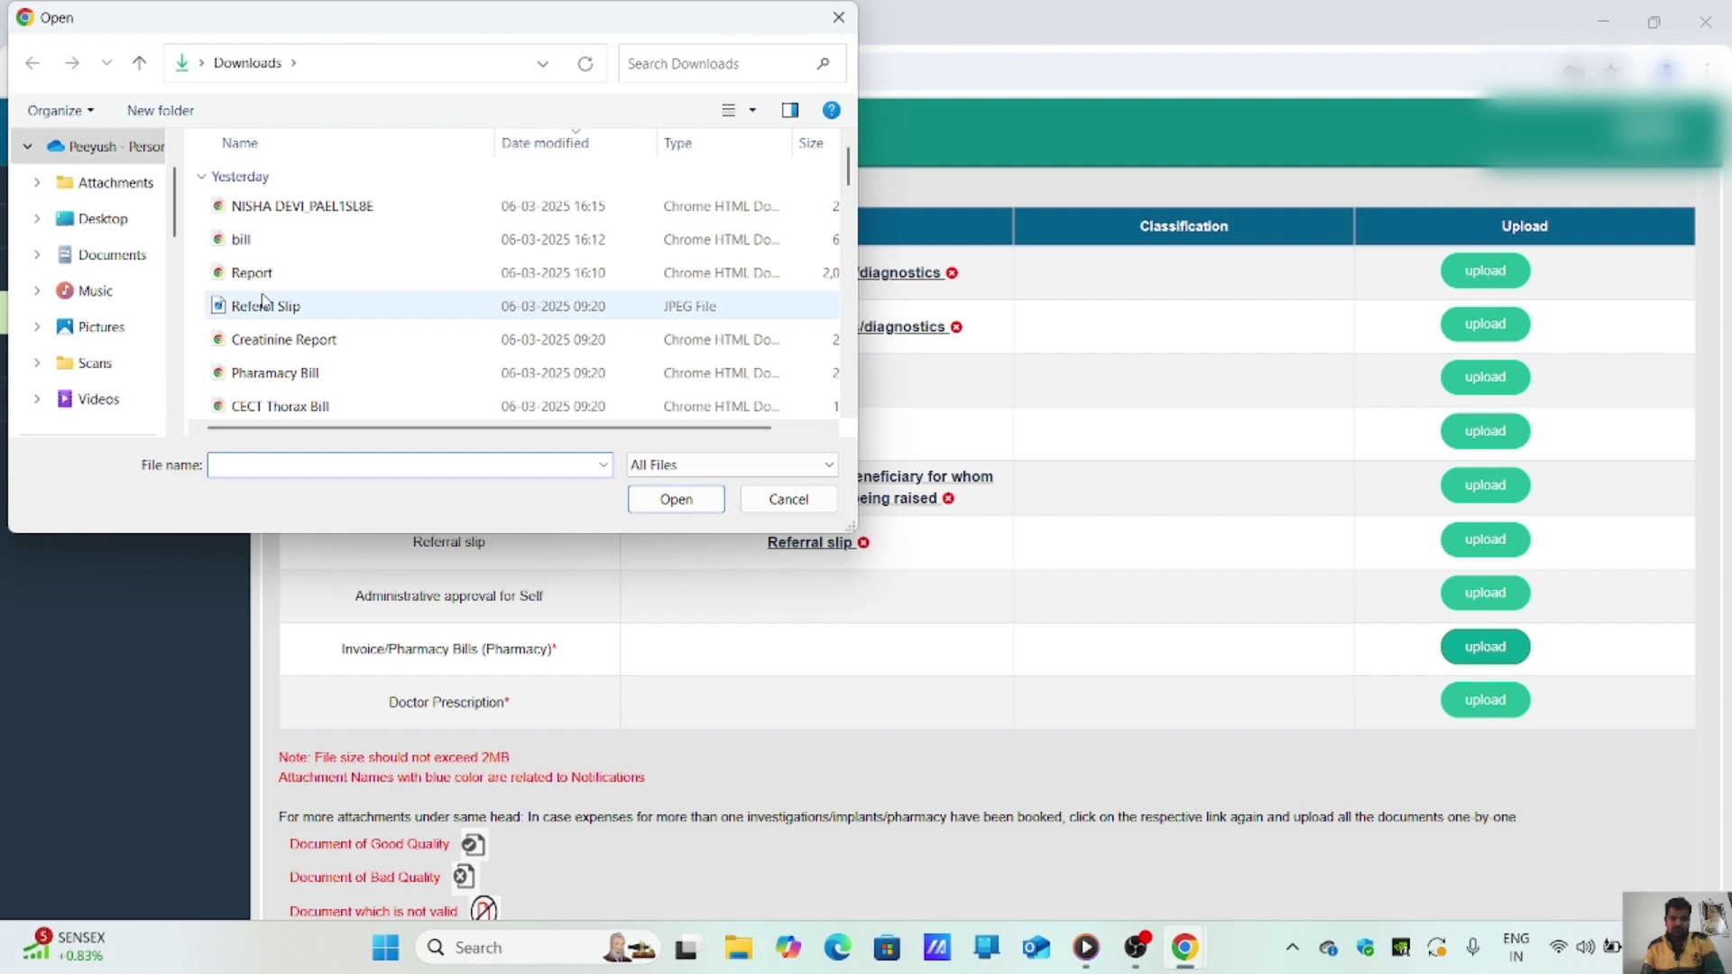
scroll(318, 298, down, 2)
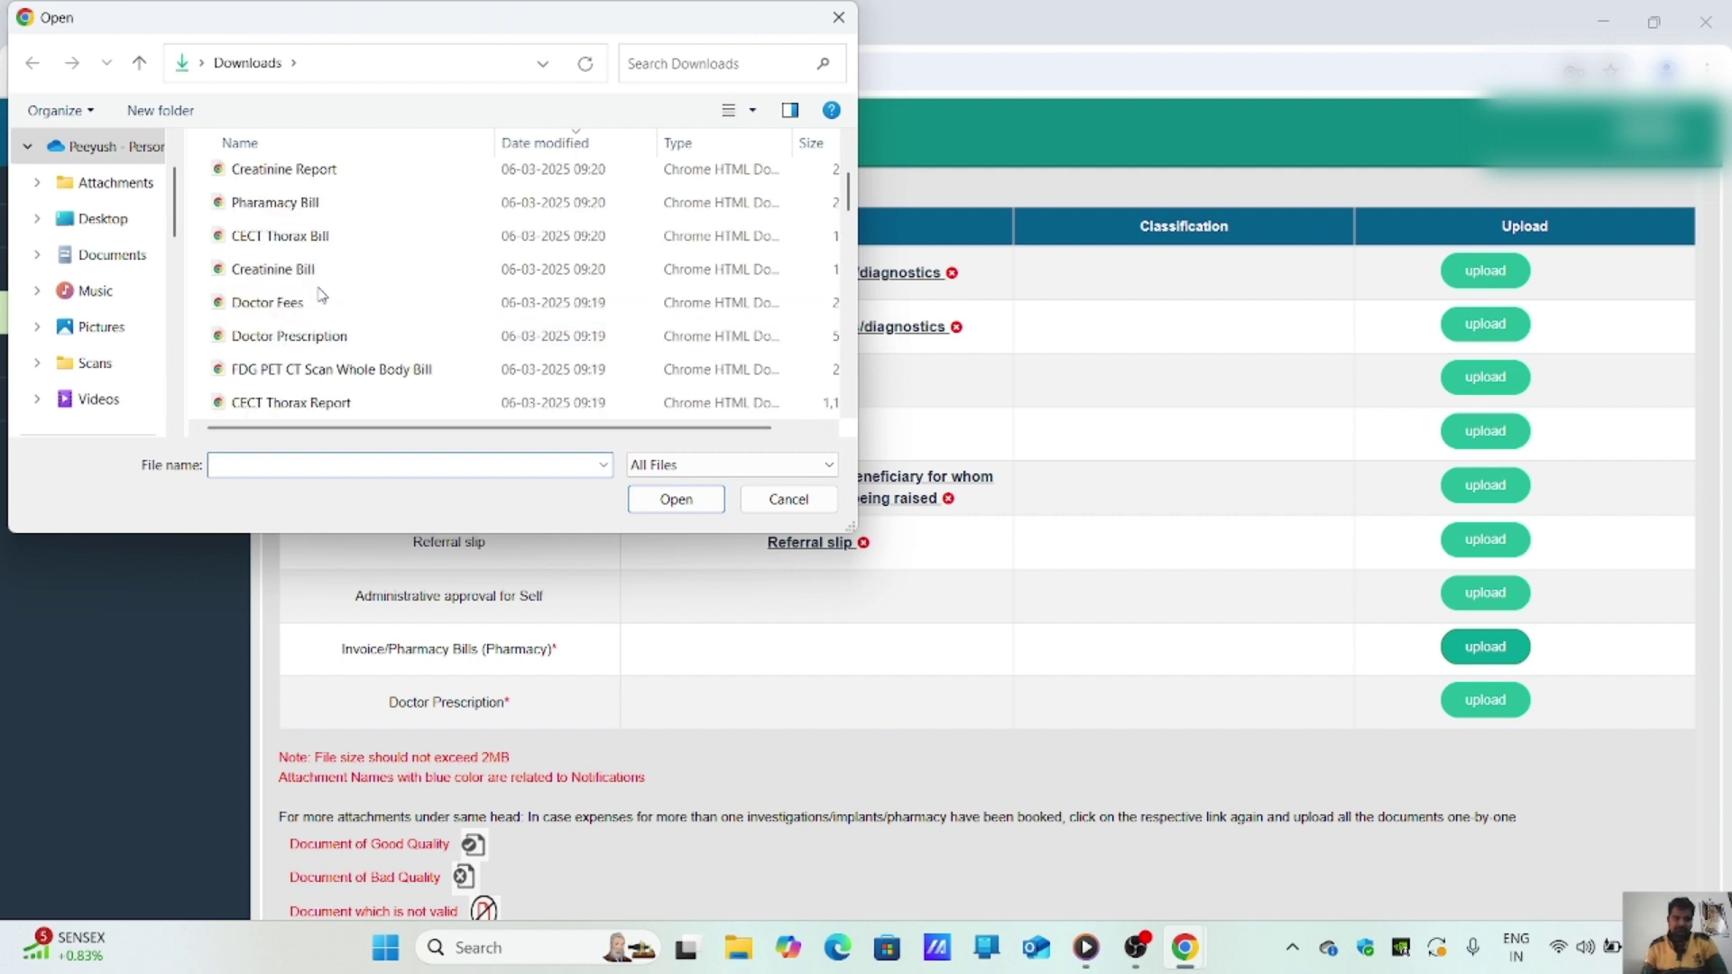
scroll(323, 295, down, 2)
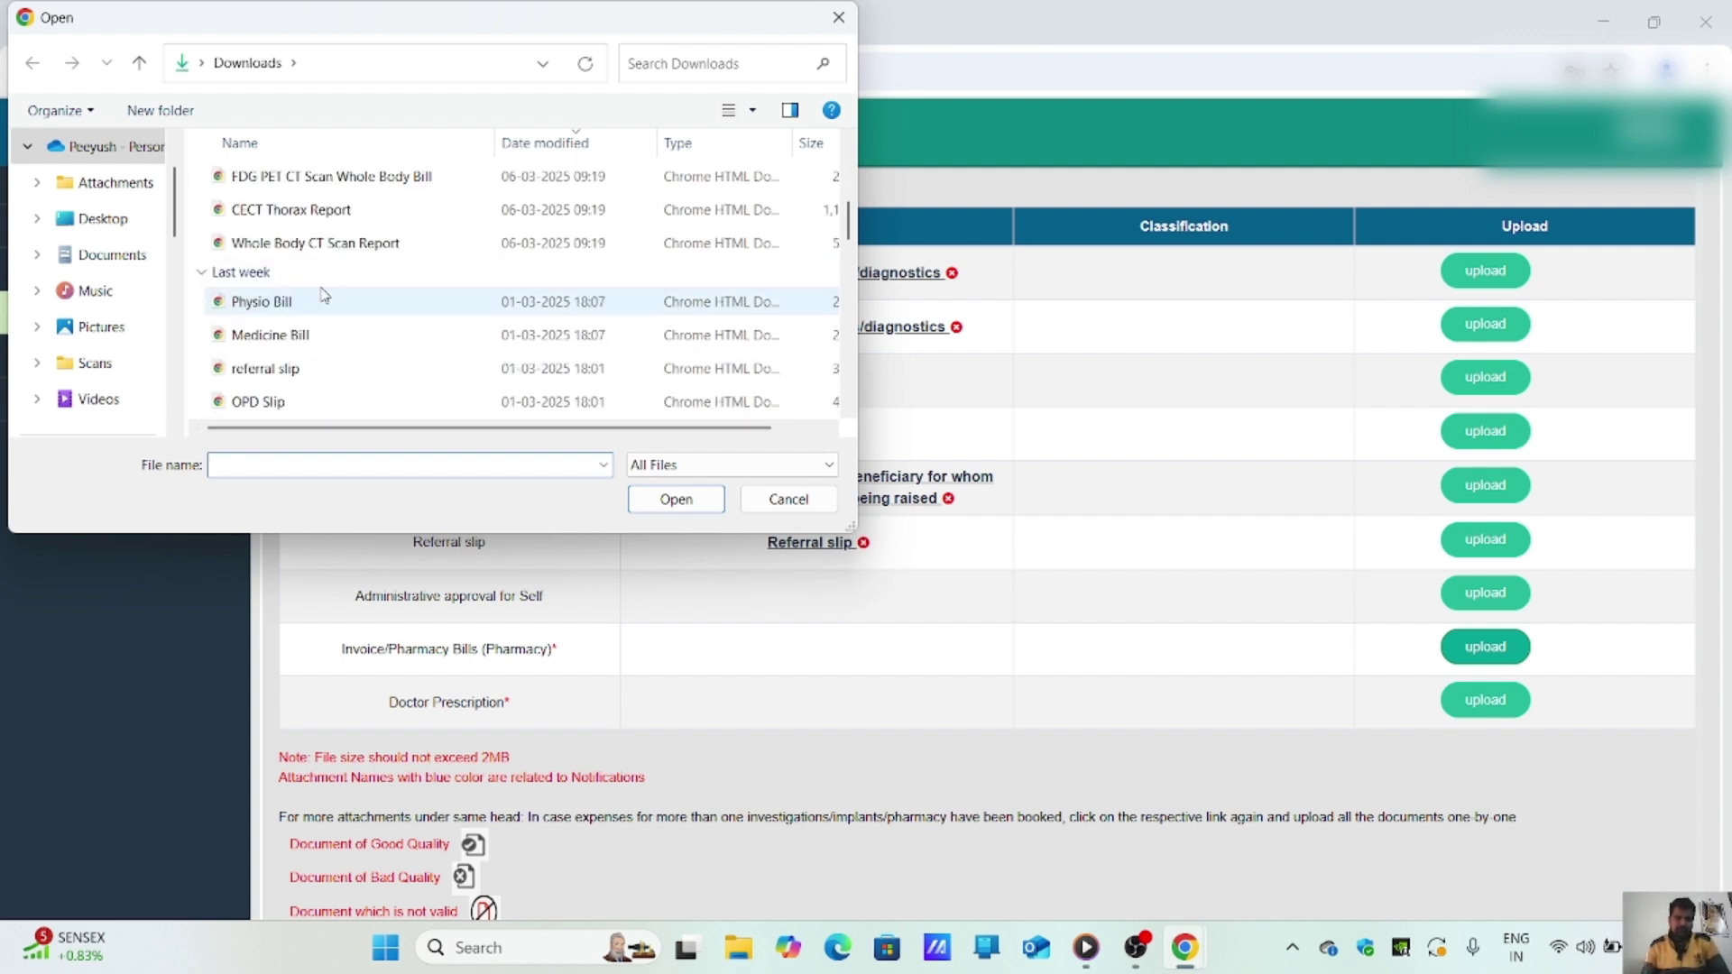
scroll(323, 295, down, 1)
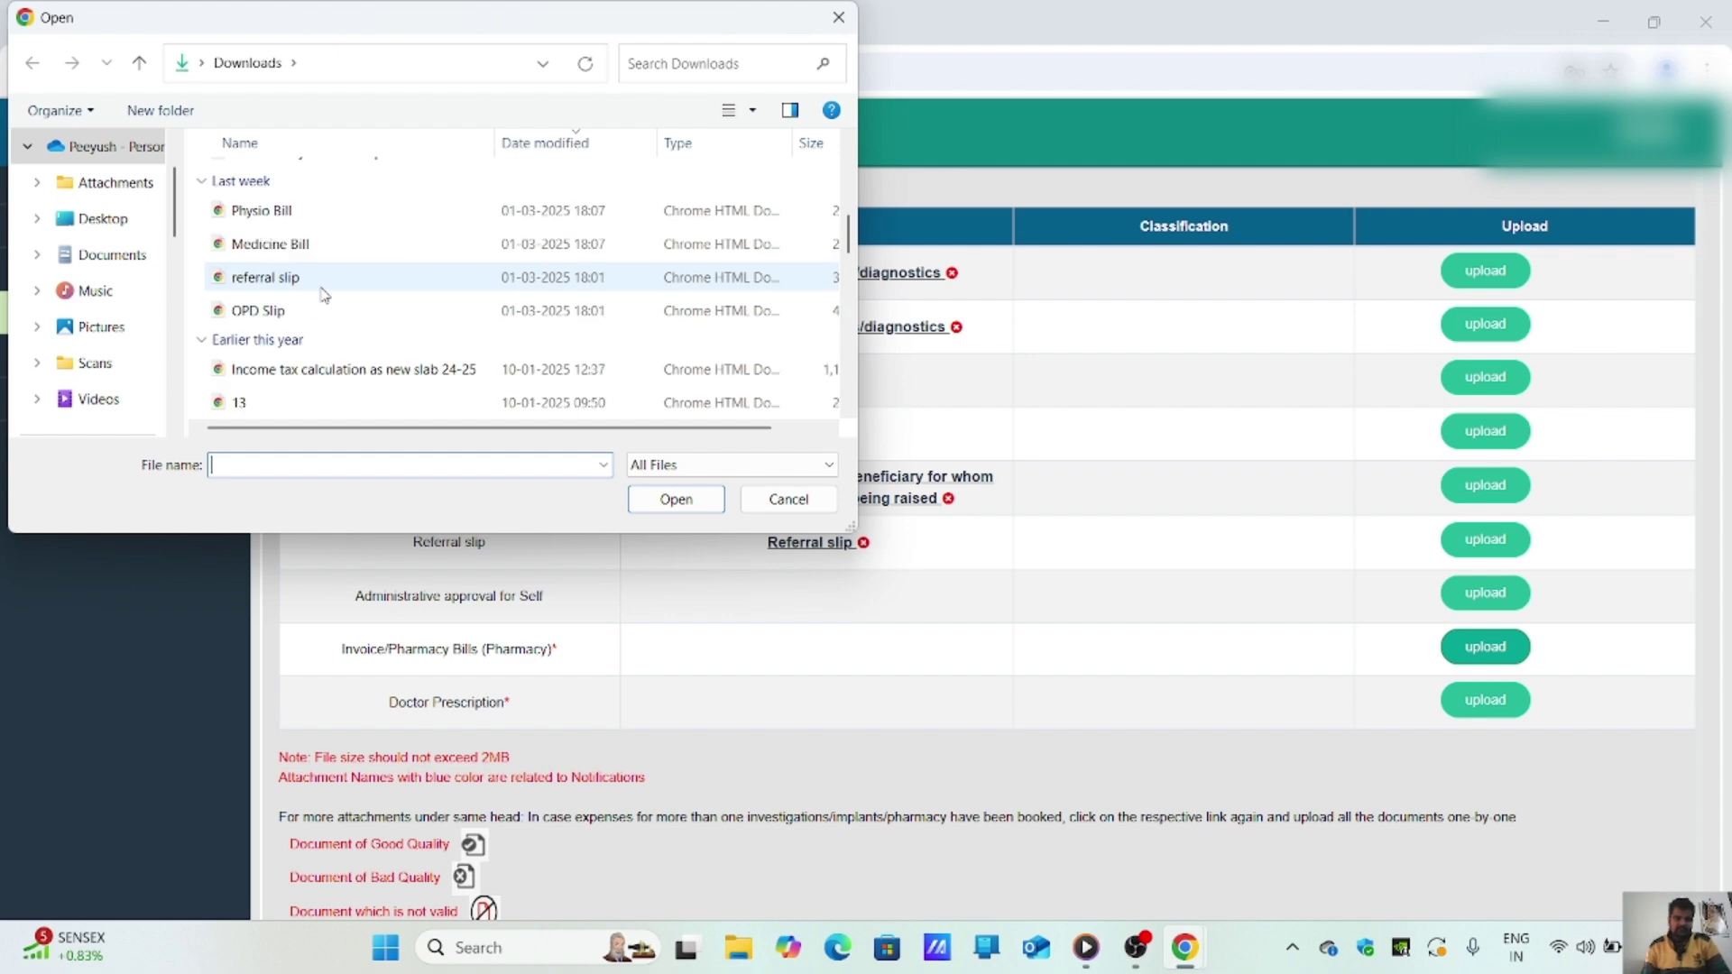
scroll(323, 295, up, 3)
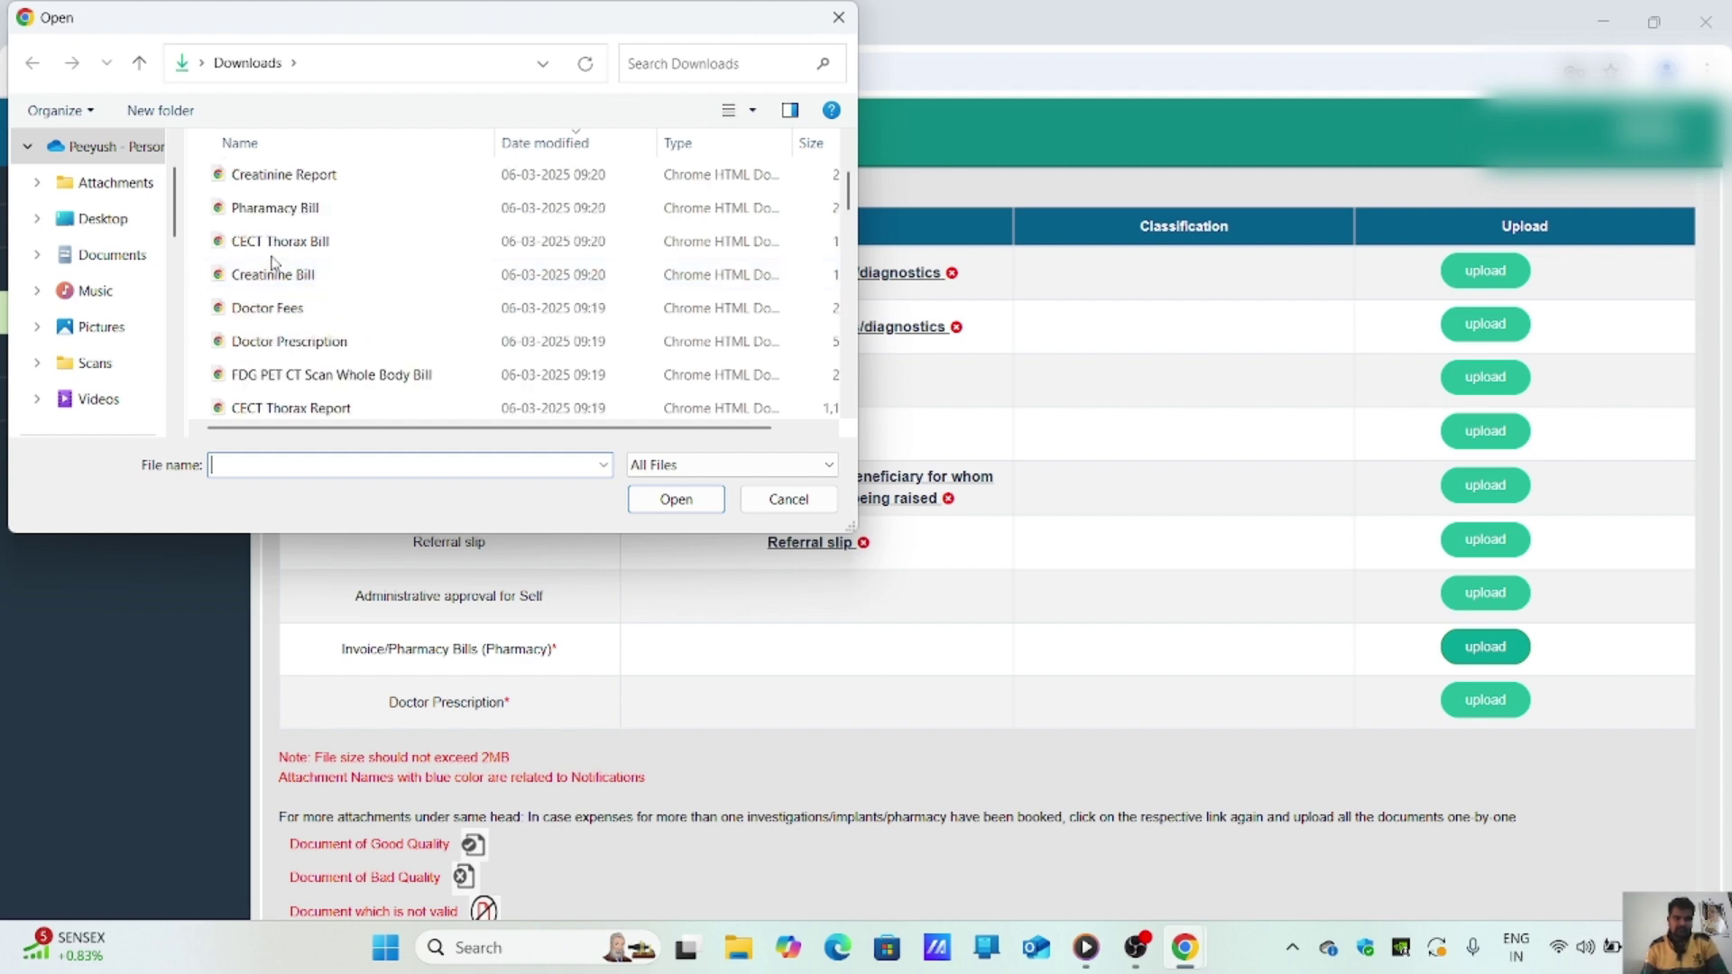
double_click(344, 218)
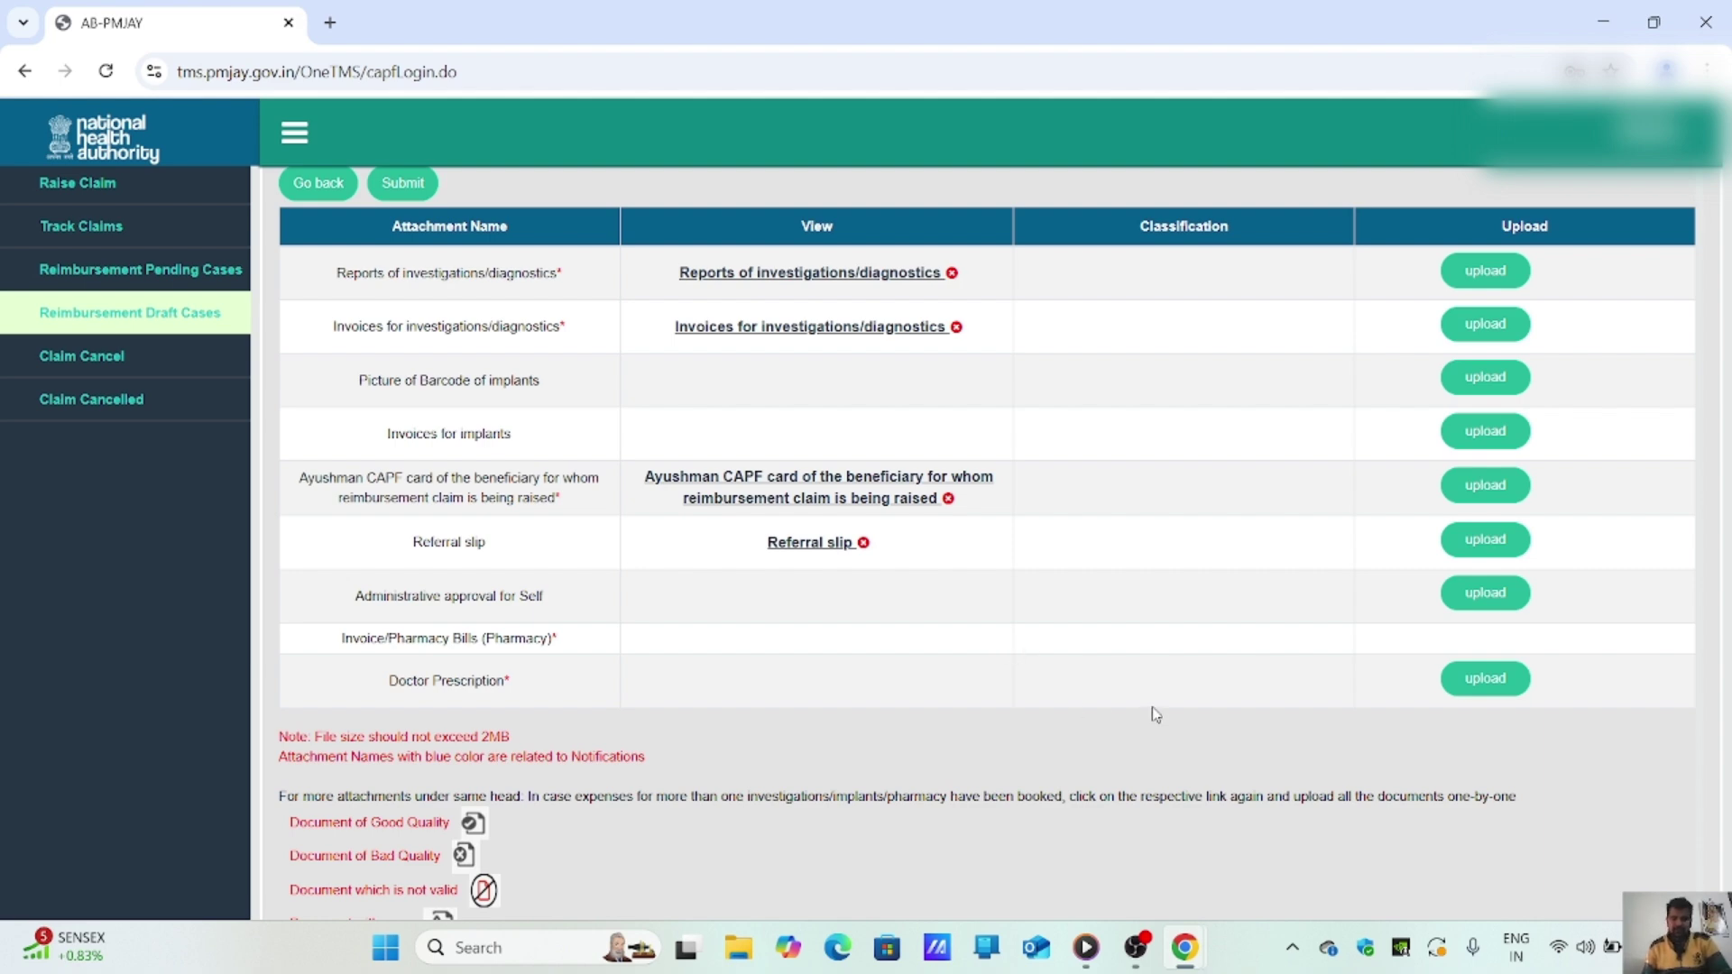
click(1485, 682)
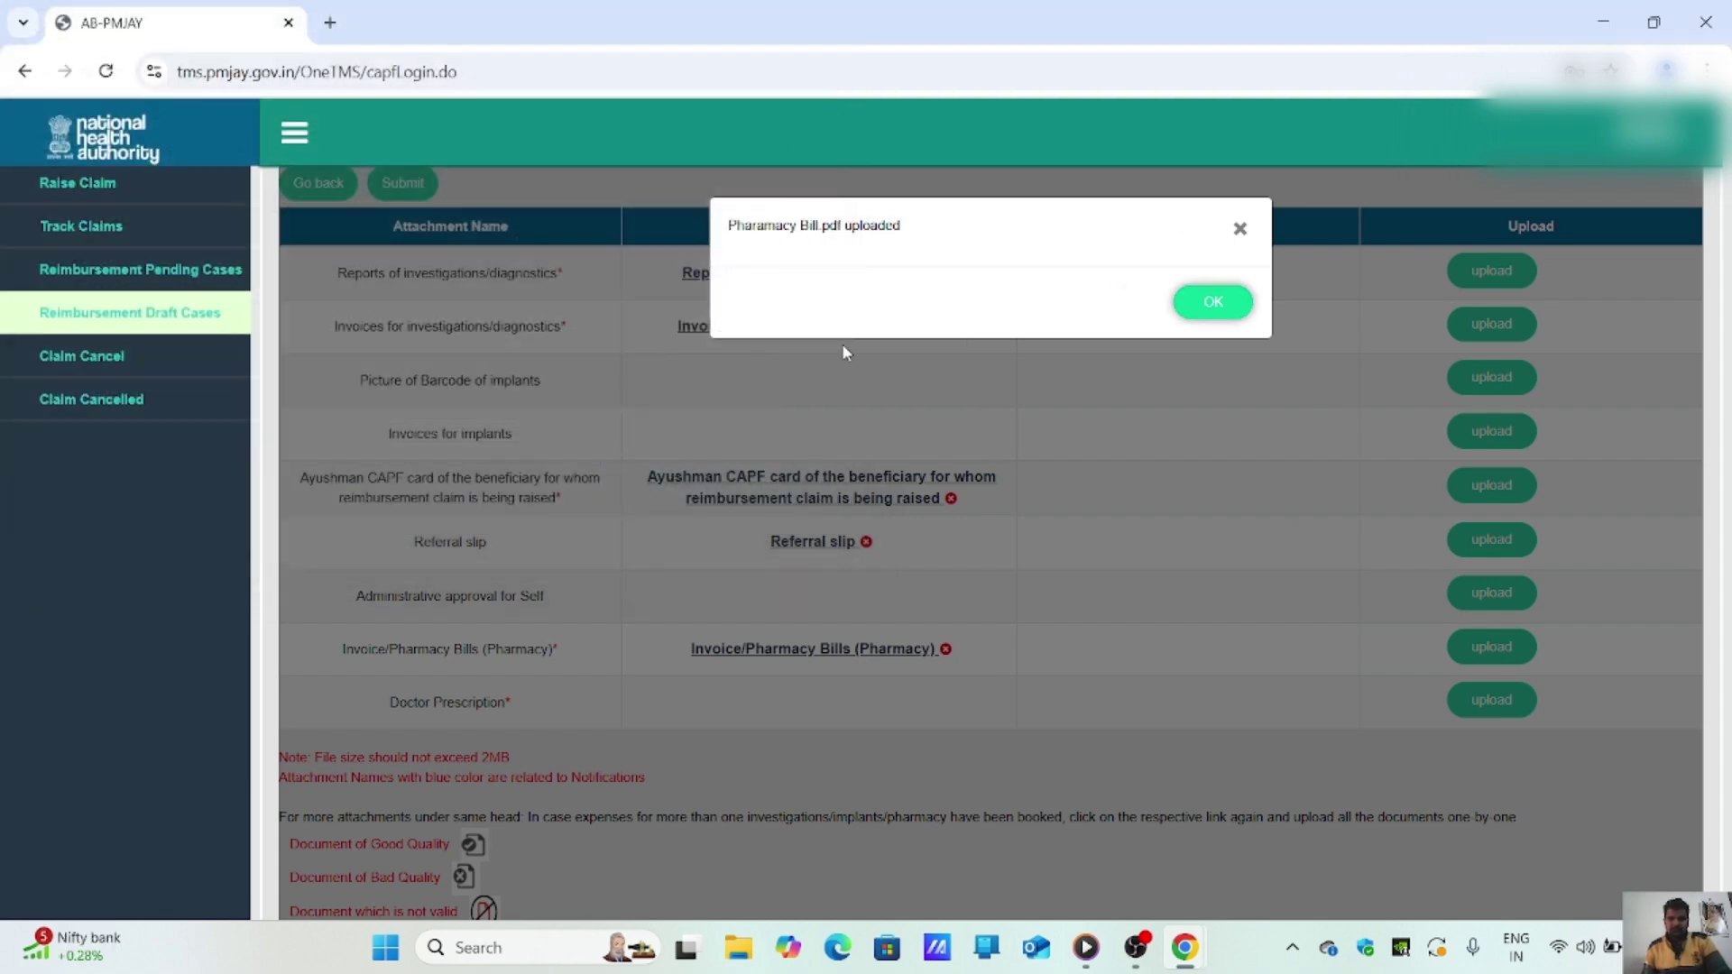
click(1219, 303)
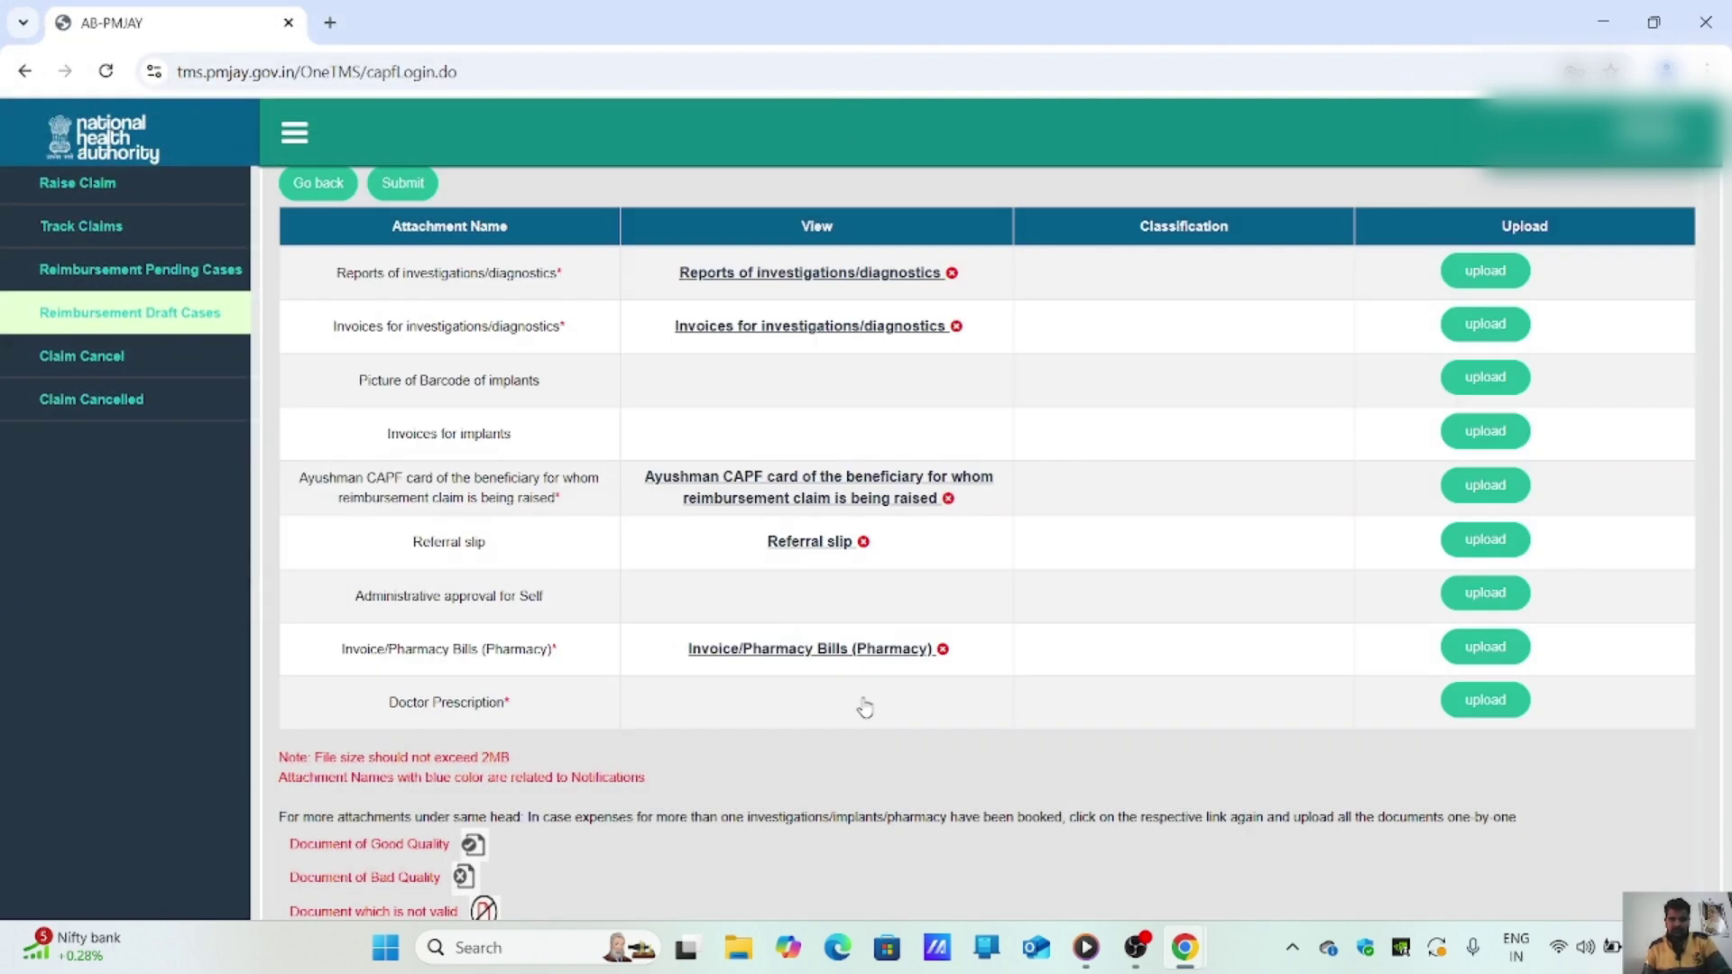
Step: Upload the Doctor Prescription file from Downloads into the Doctor Prescription attachment slot
click(1485, 700)
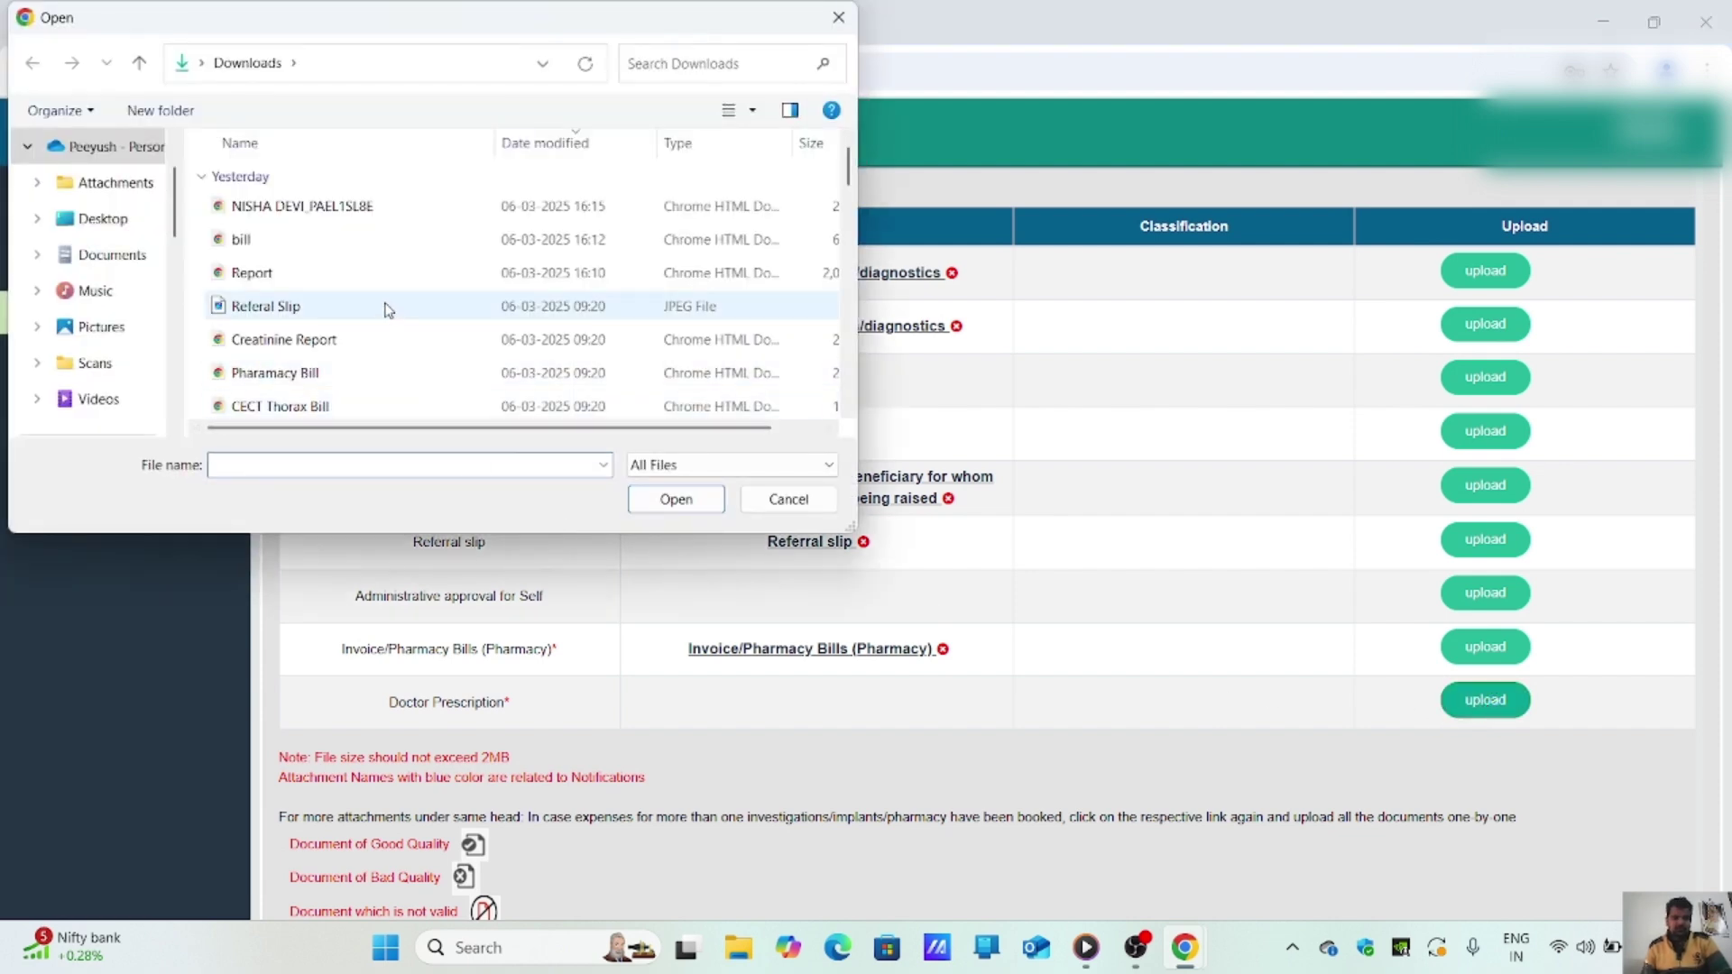
scroll(388, 308, down, 3)
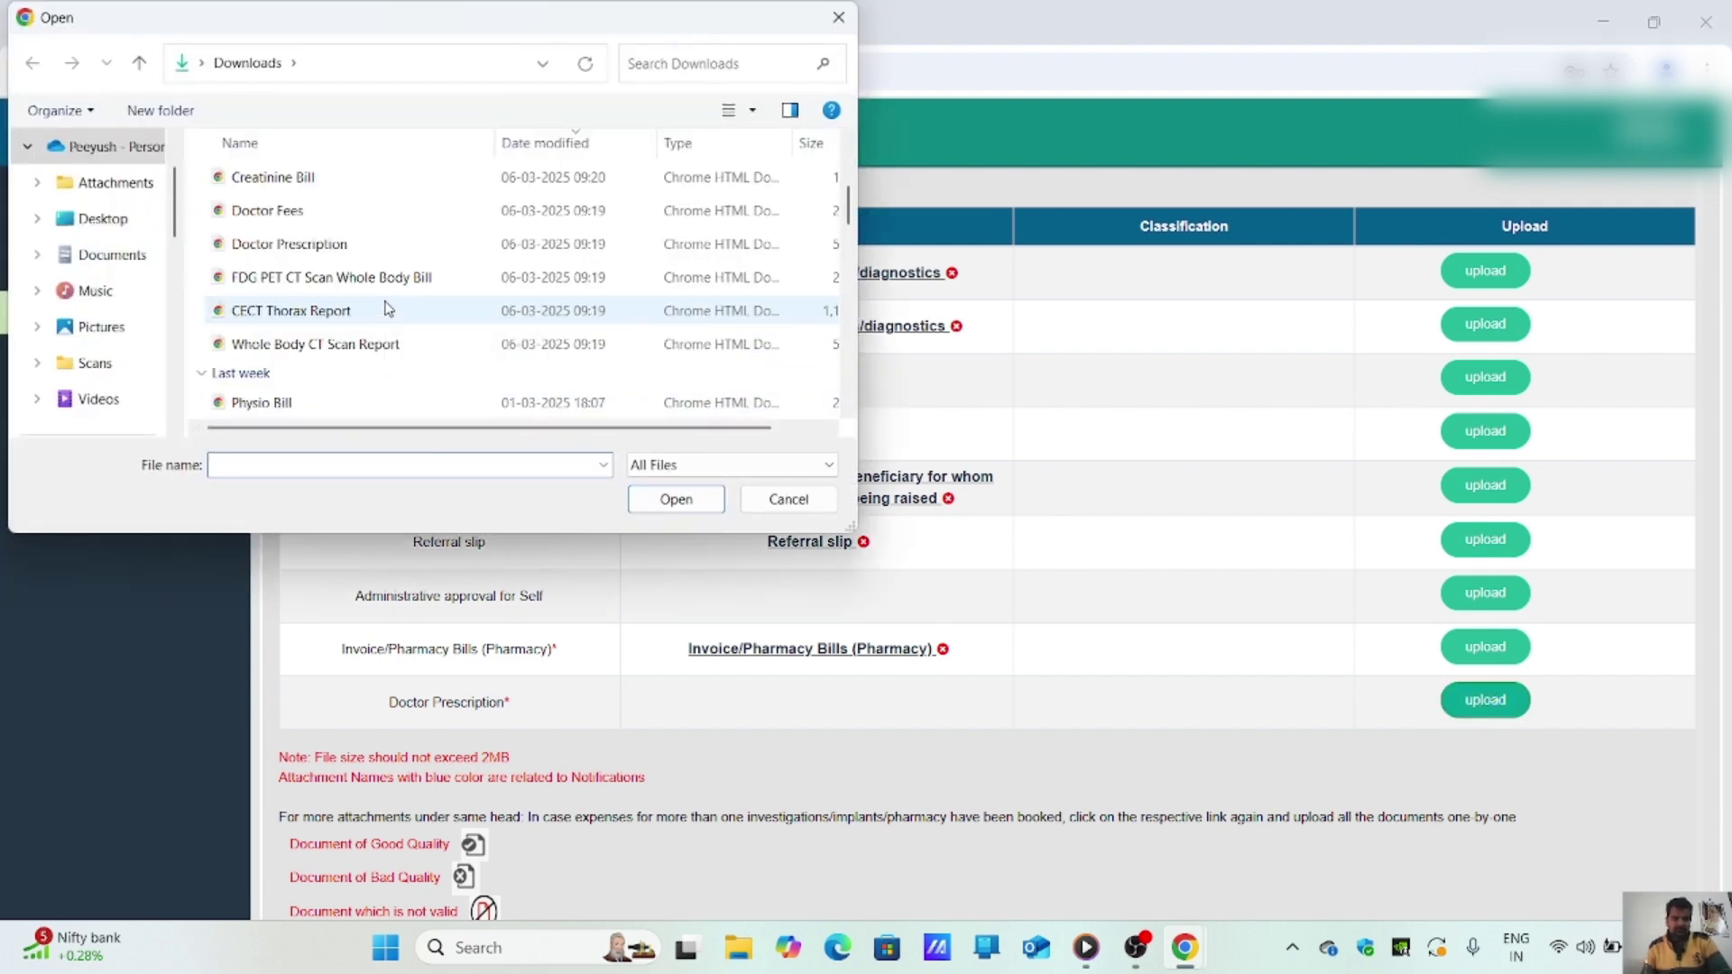
click(351, 245)
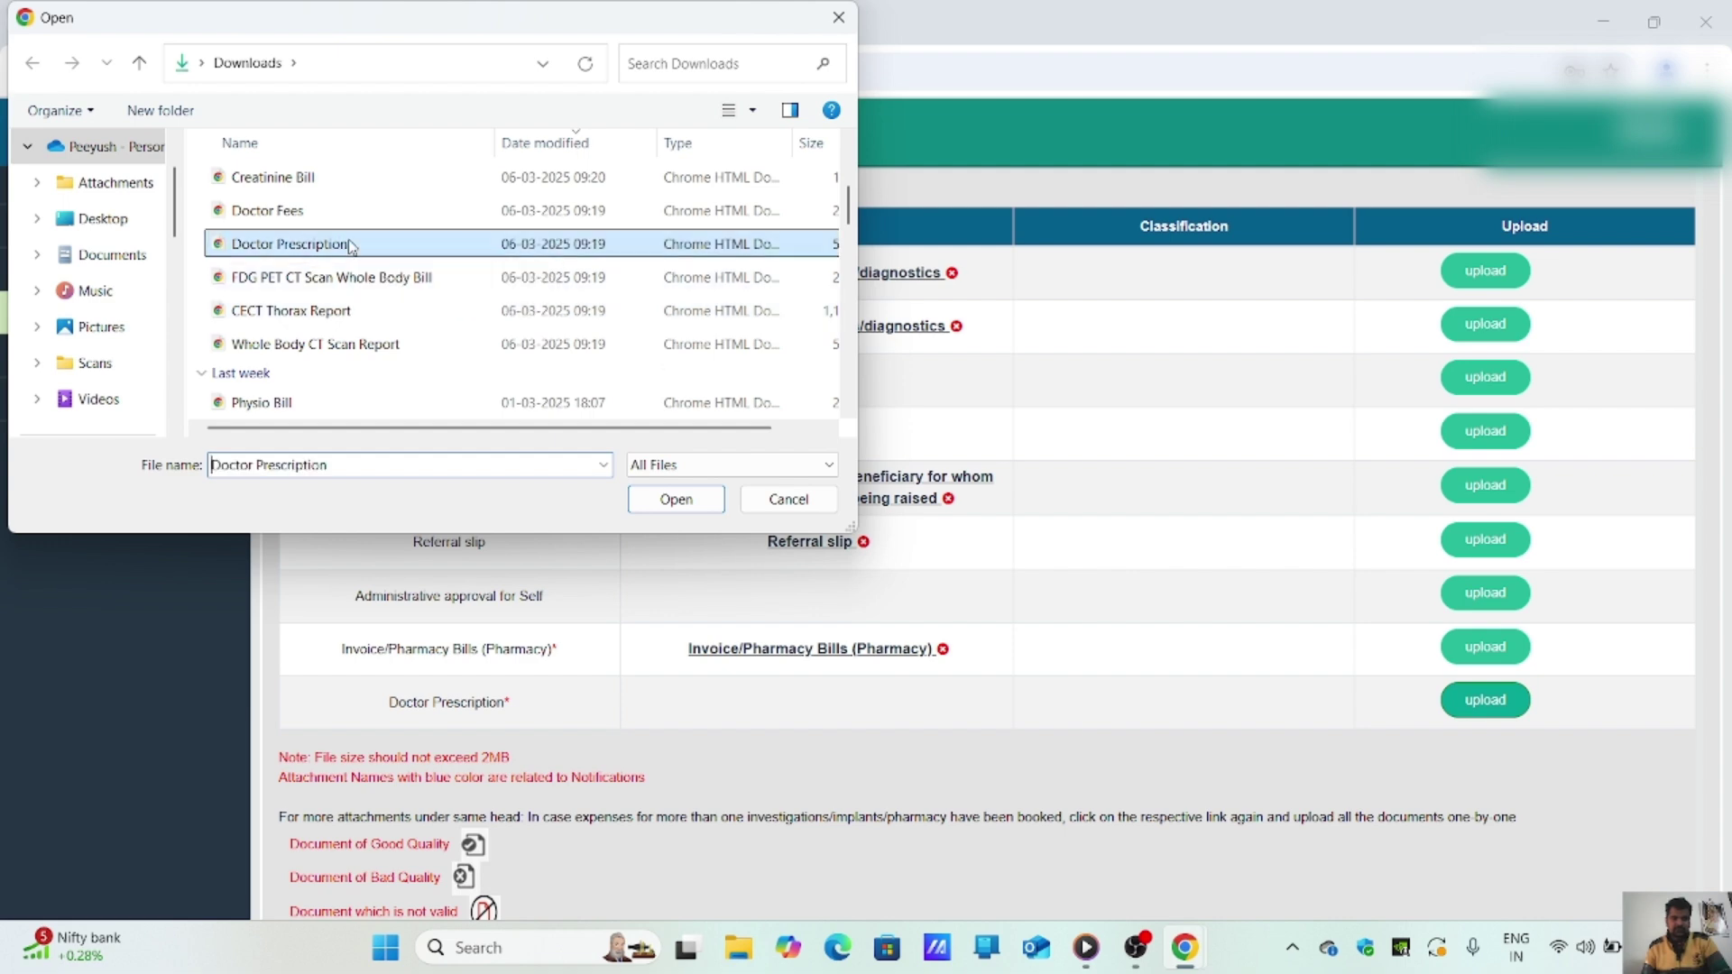
double_click(351, 245)
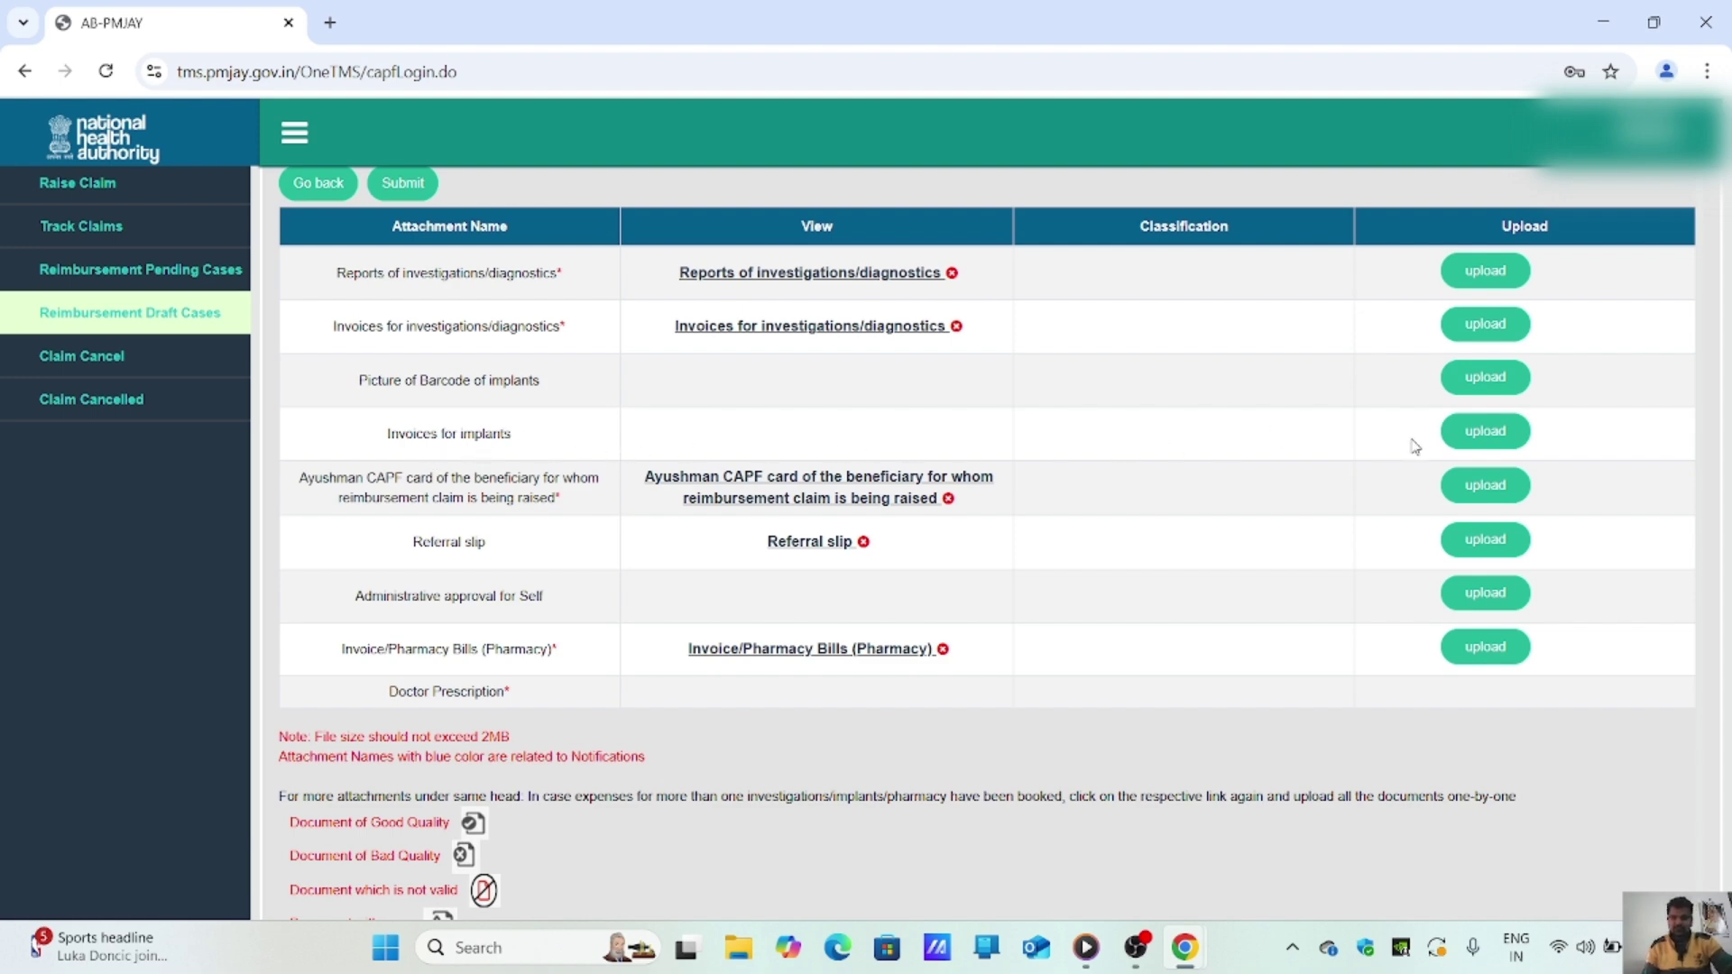
Step: Try attaching Doctor Fees as the implants invoice, then acknowledge the Doctor Prescription upload confirmation
click(1483, 442)
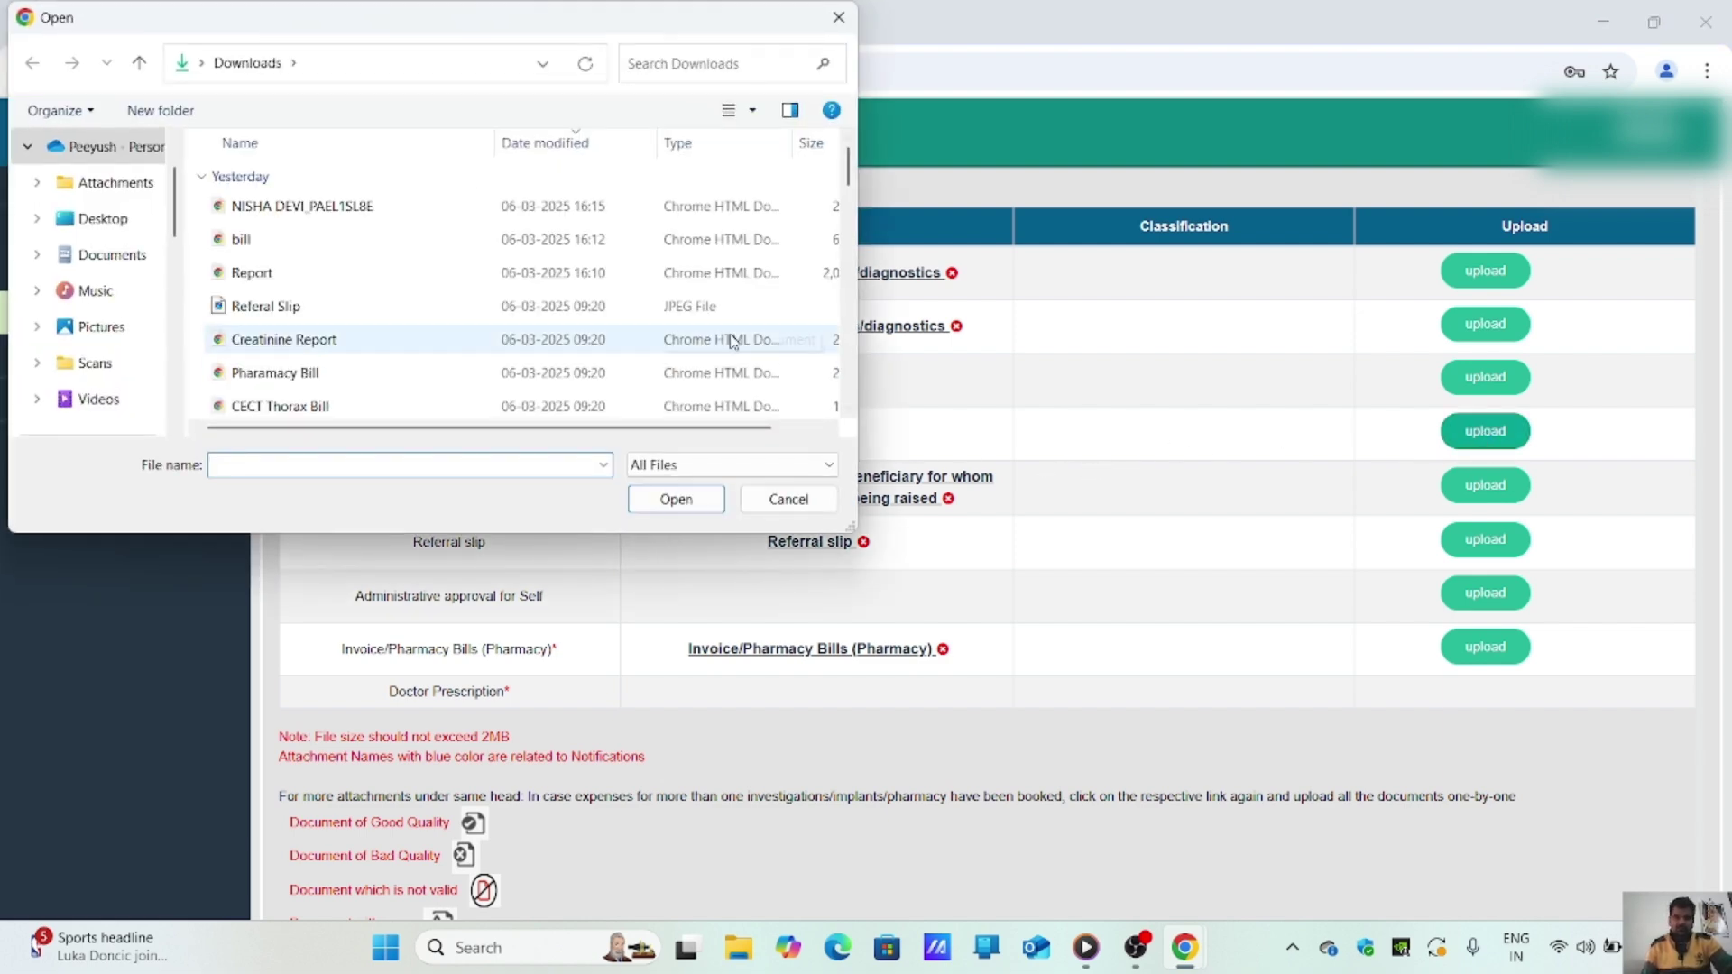
scroll(433, 262, down, 2)
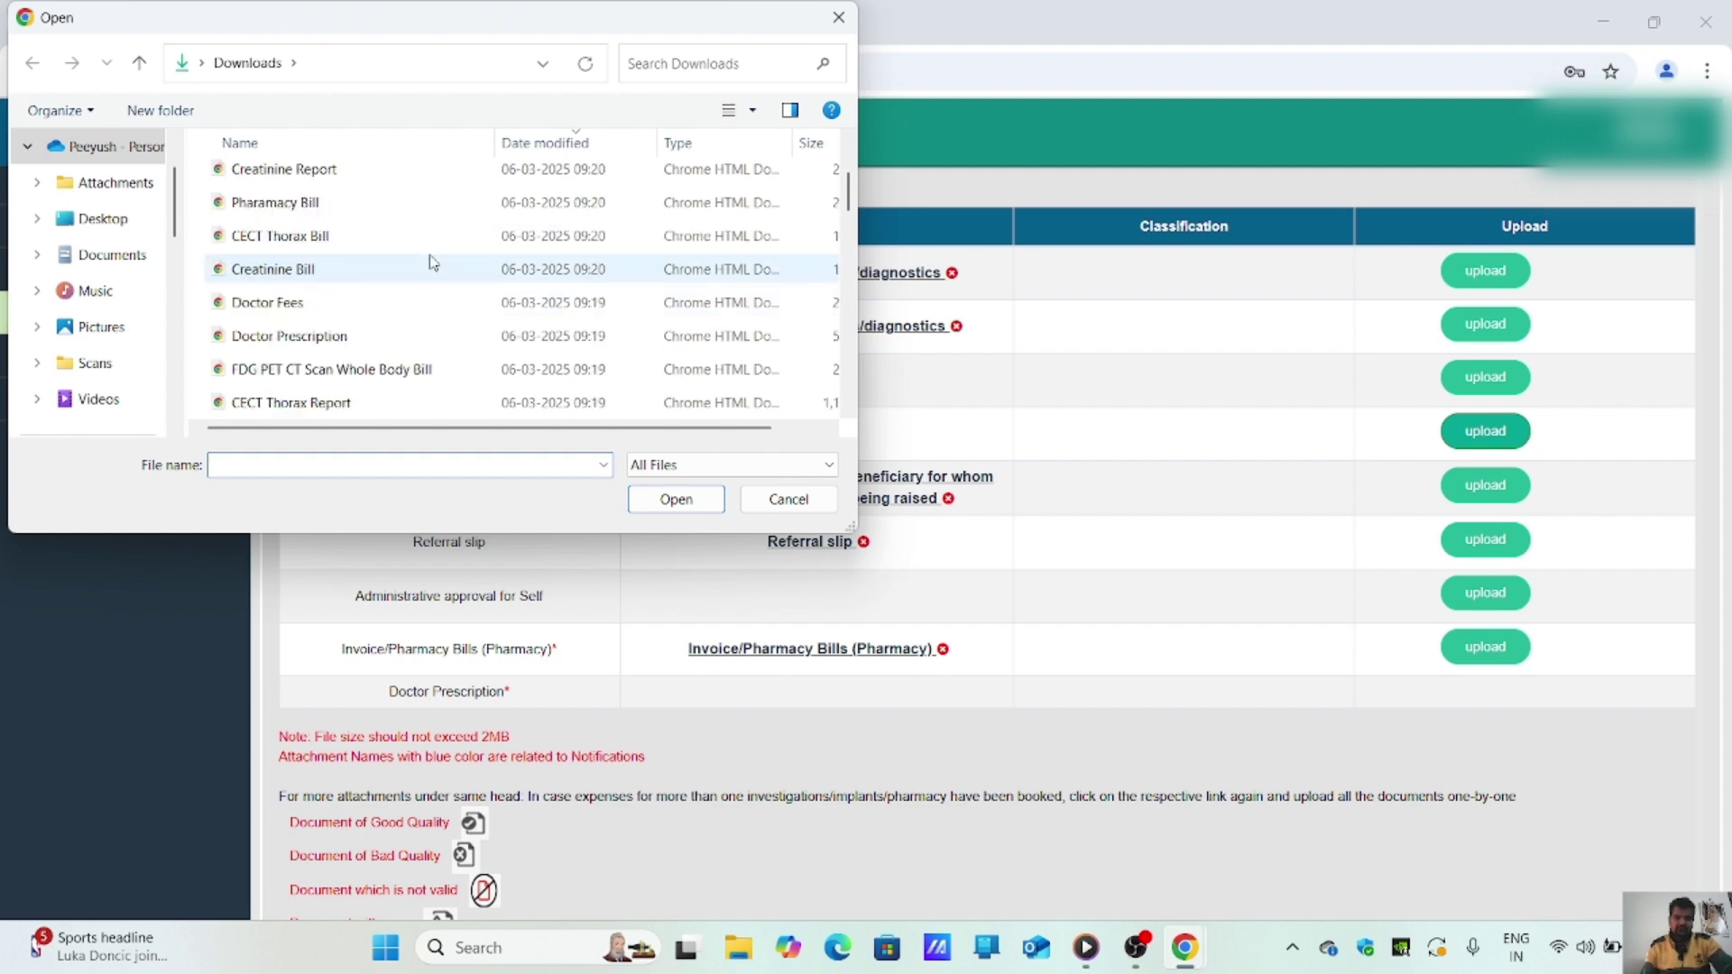
double_click(413, 308)
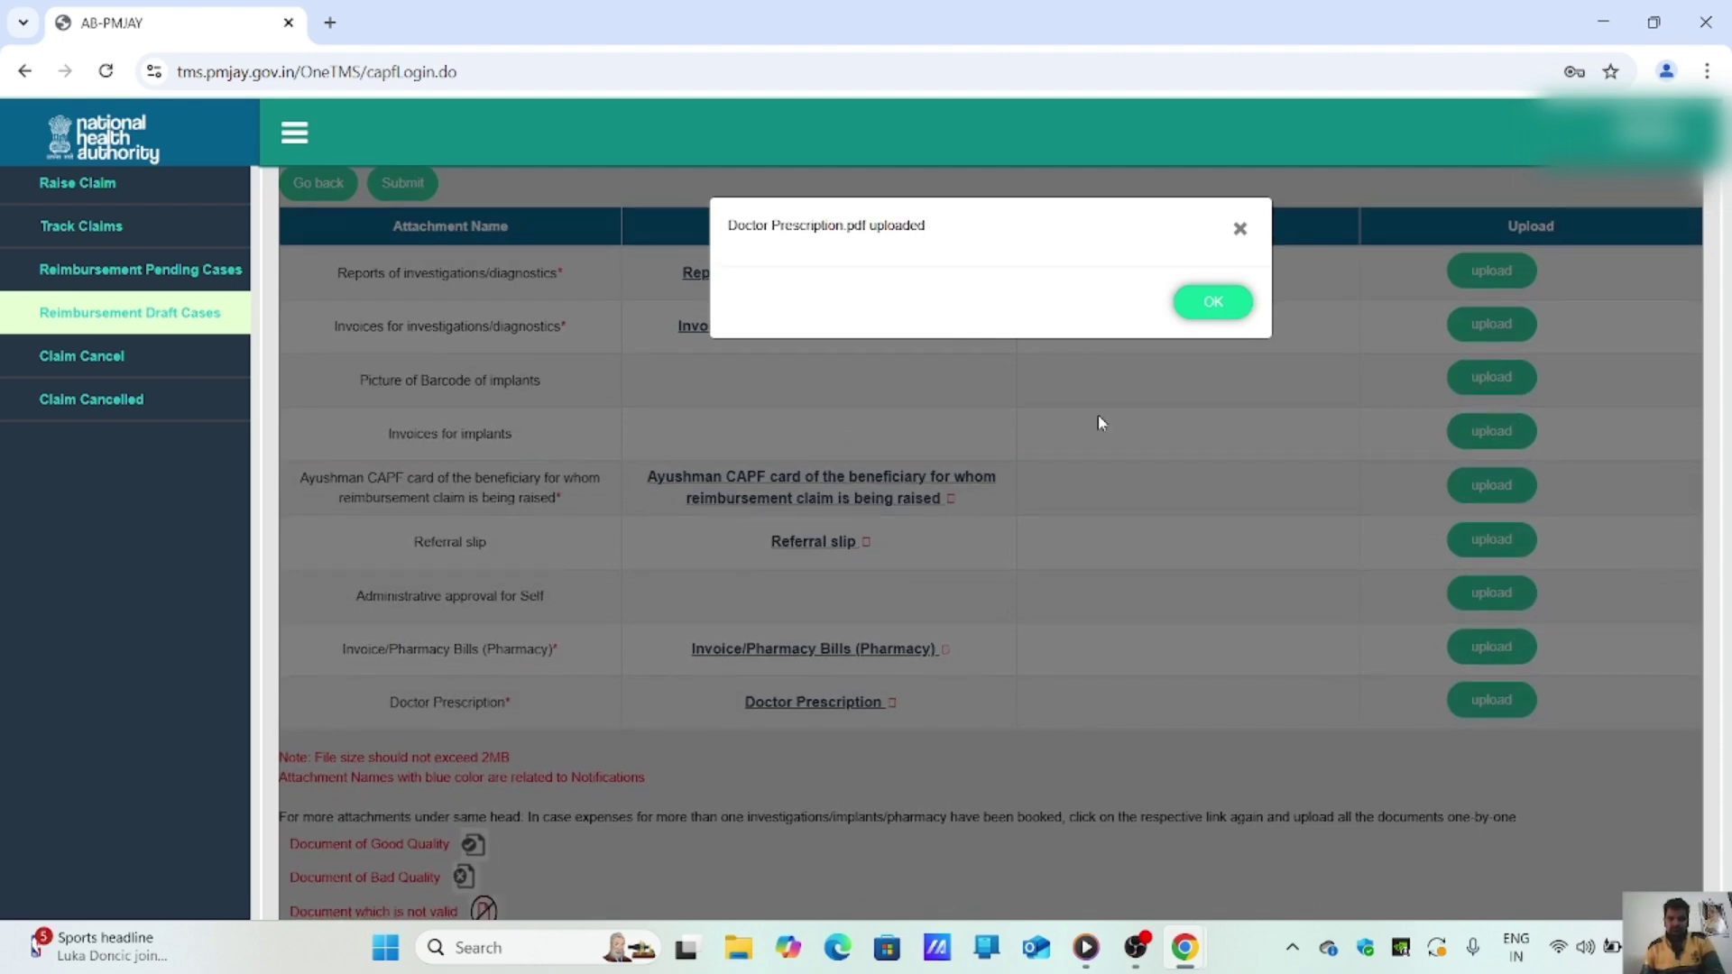
click(1209, 306)
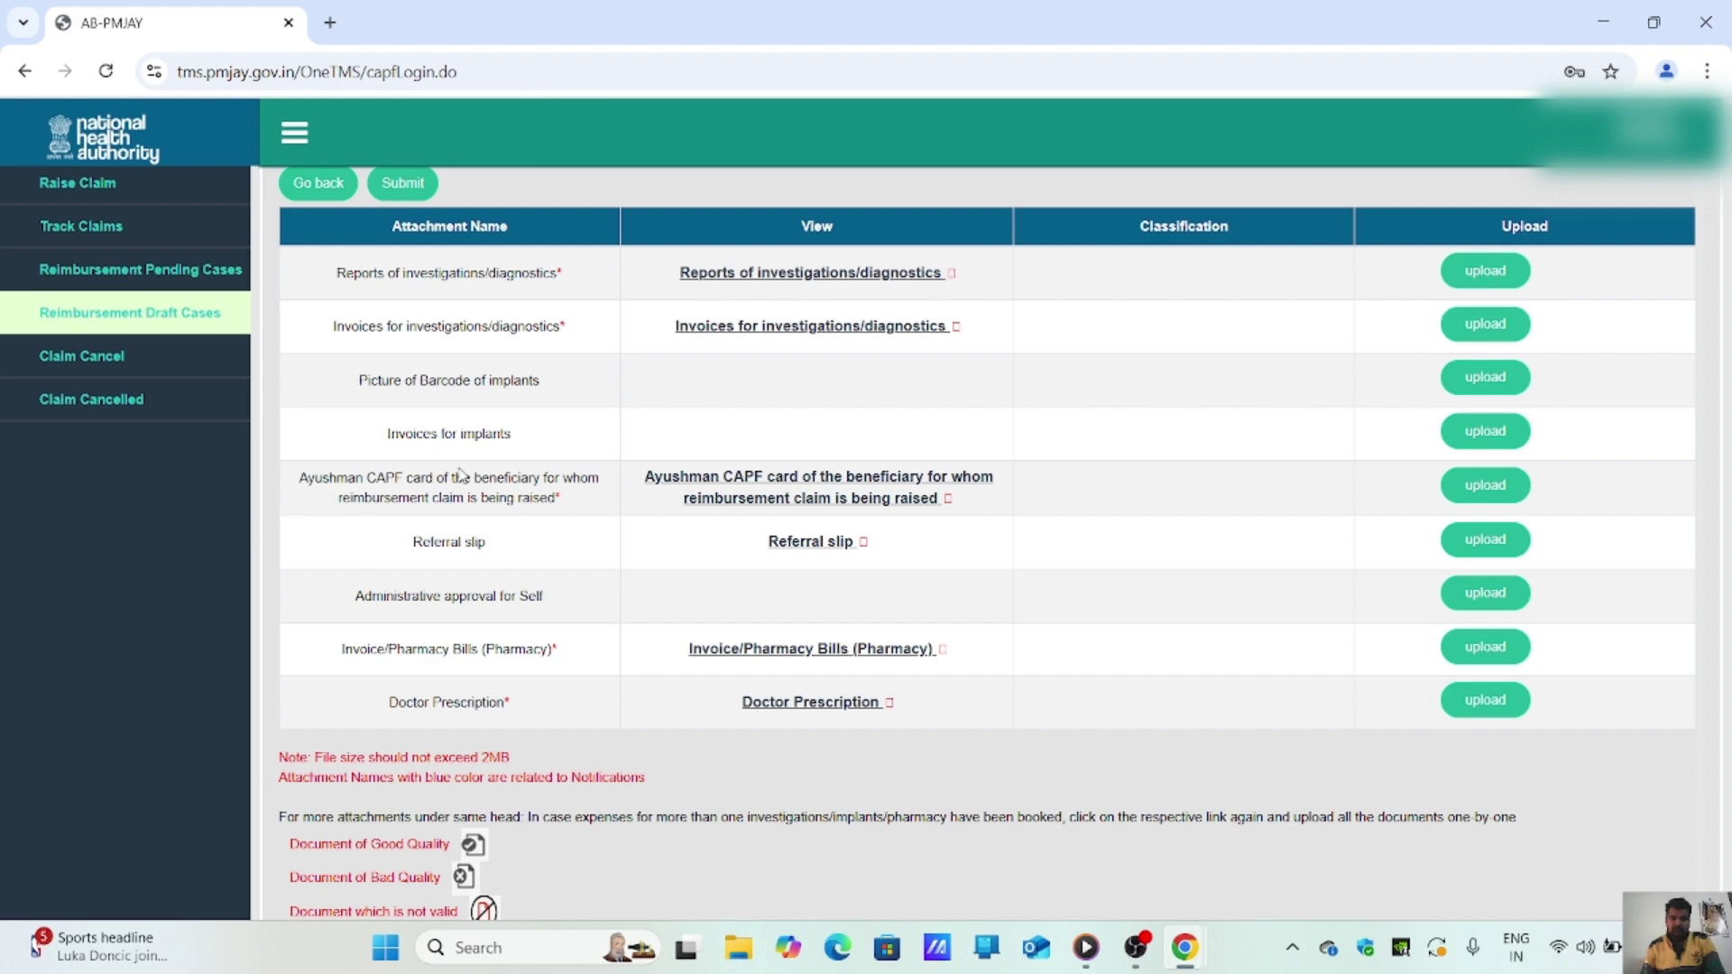
Step: Upload the Doctor Fees file from Downloads into the Invoices for implants slot and acknowledge the confirmation
click(1482, 432)
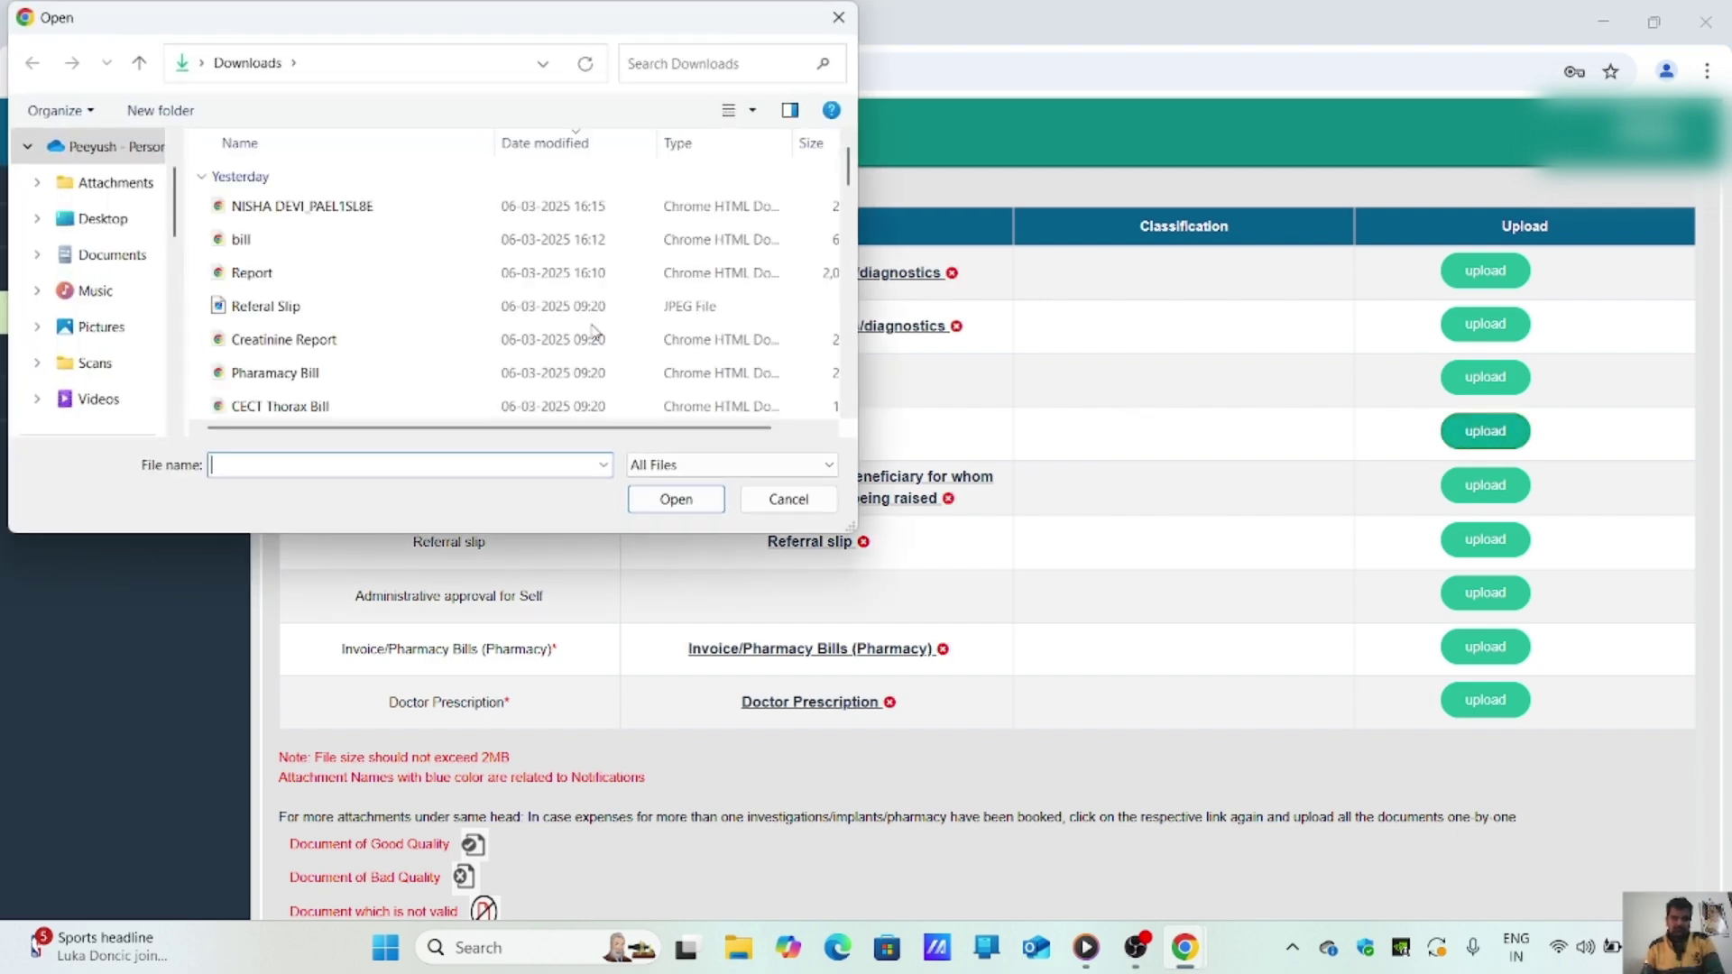
scroll(494, 263, down, 1)
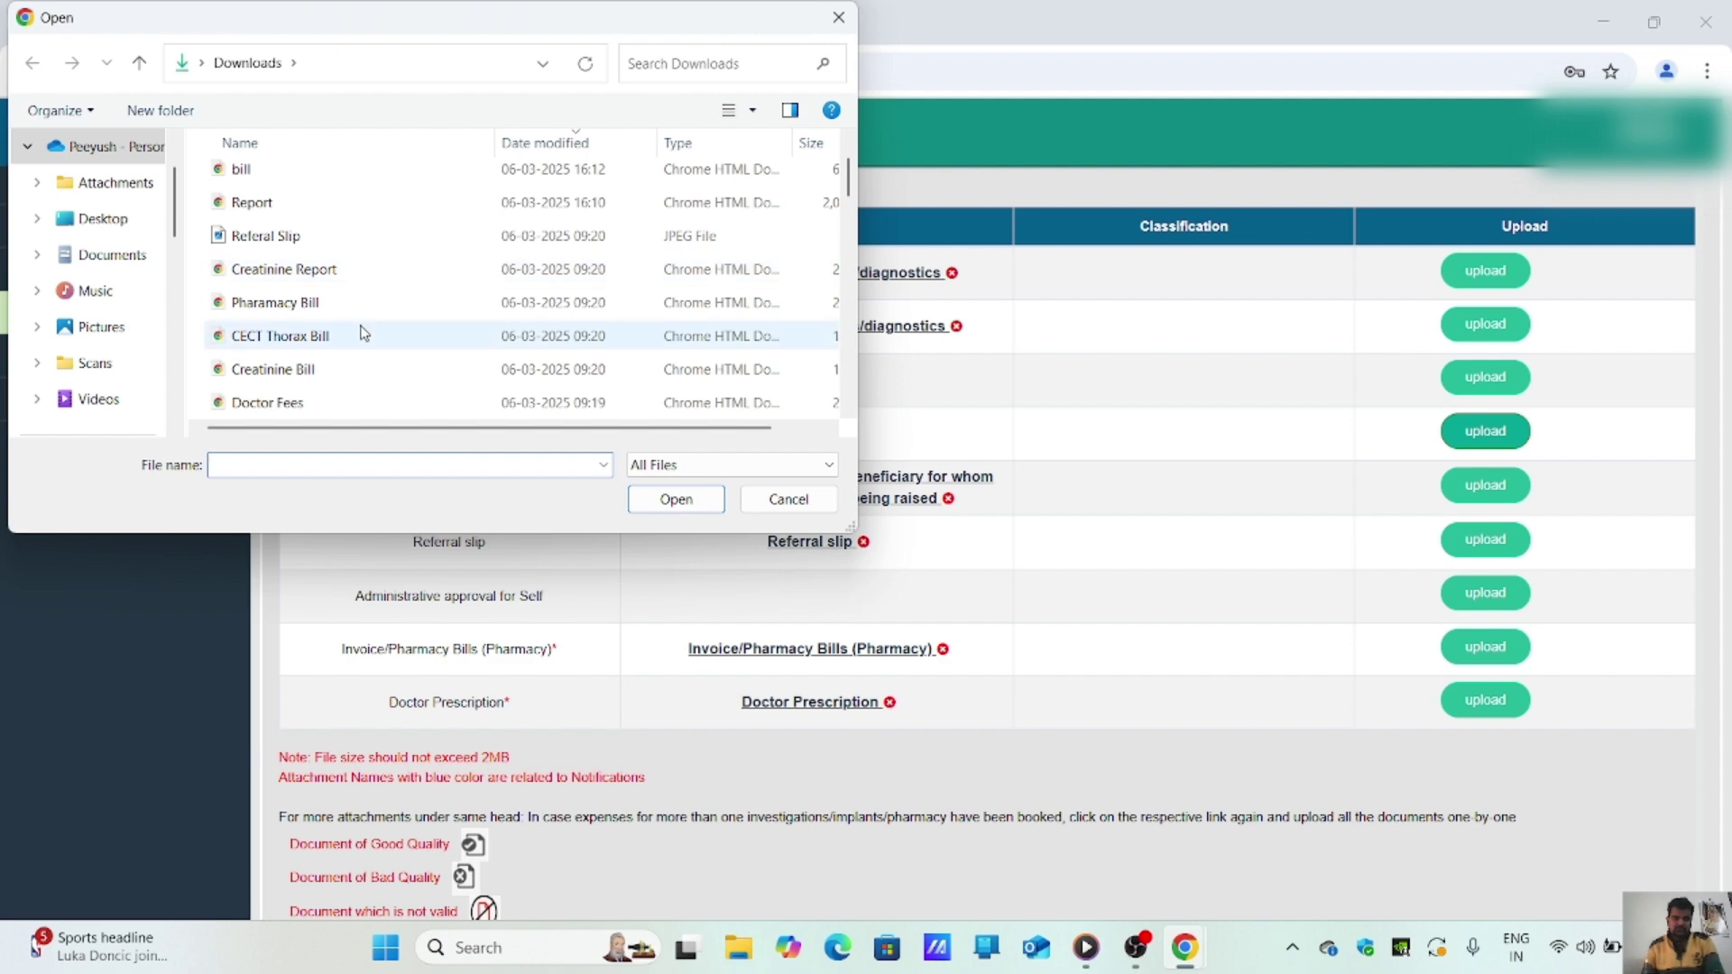
double_click(361, 405)
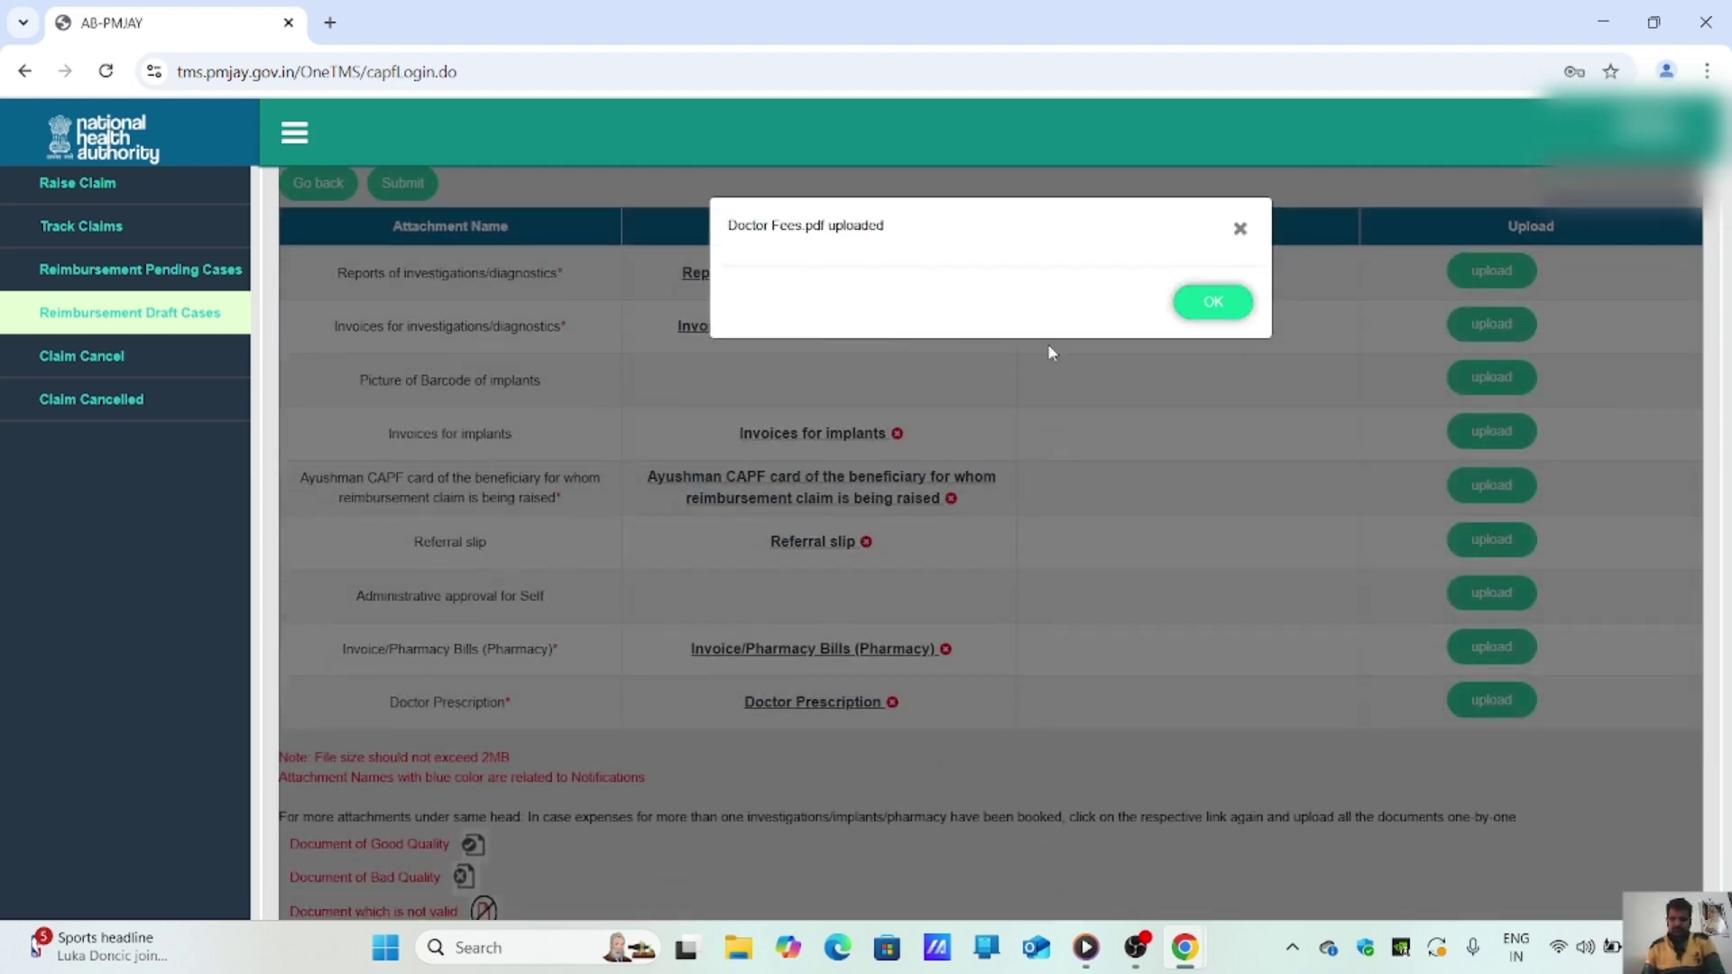
click(1218, 305)
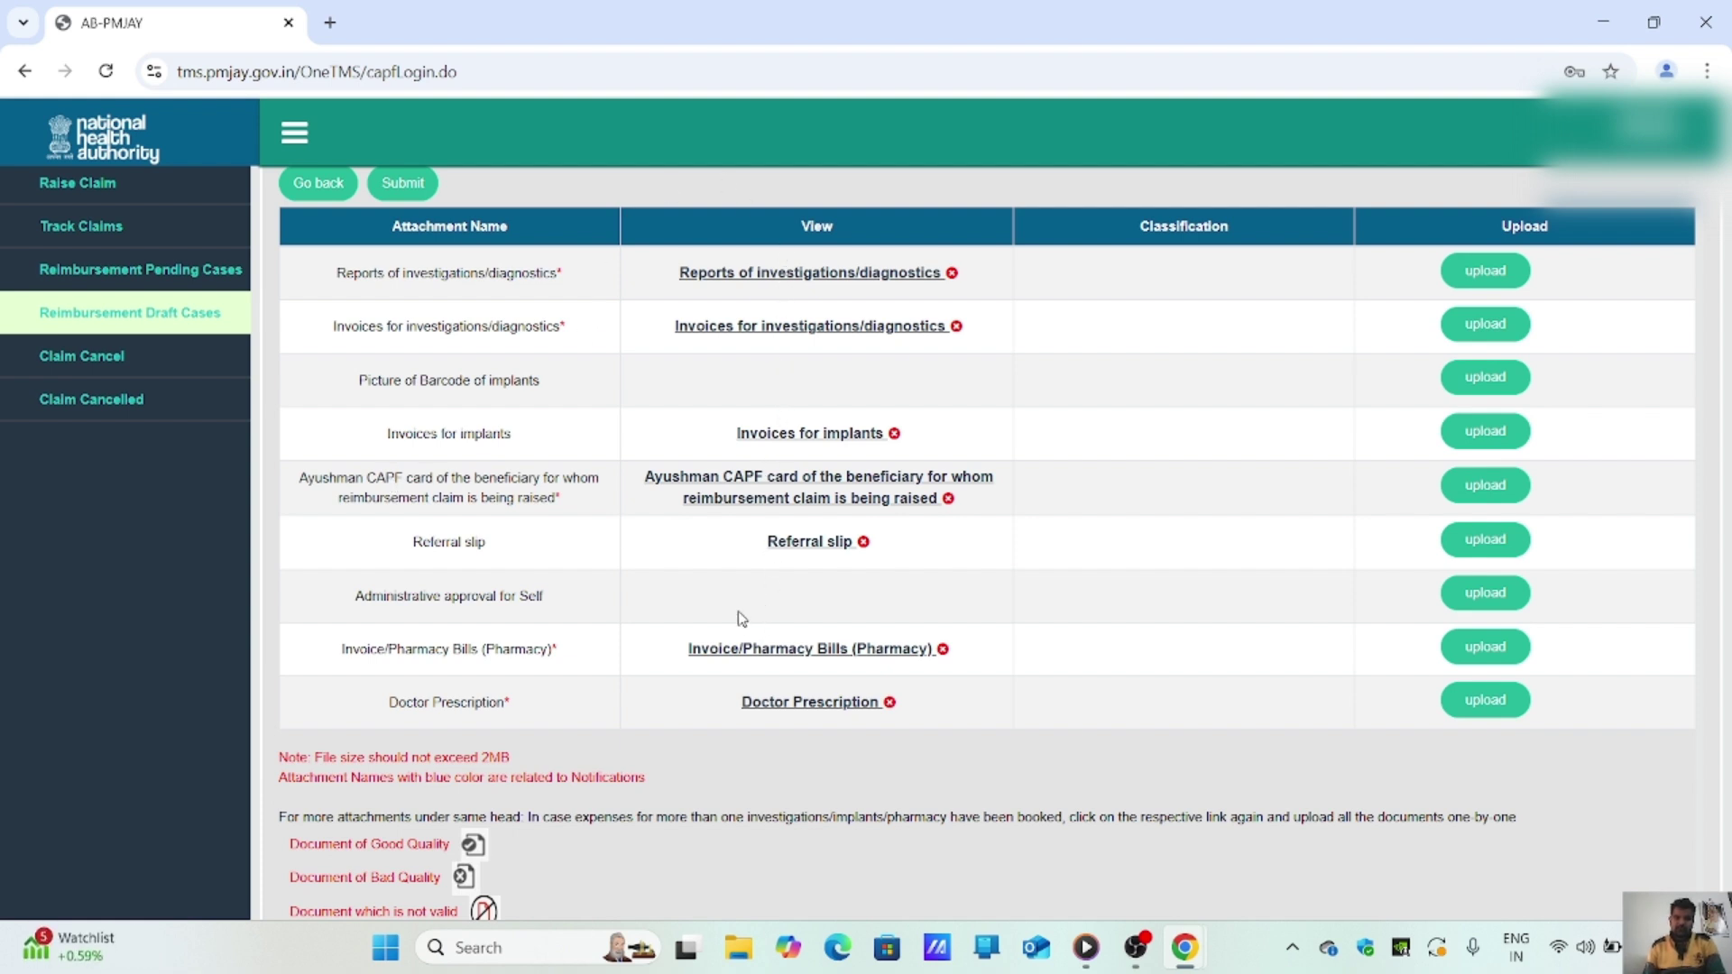
Step: Submit the OPD claim, confirming it is not a duplicate and agreeing to the guidelines
click(416, 188)
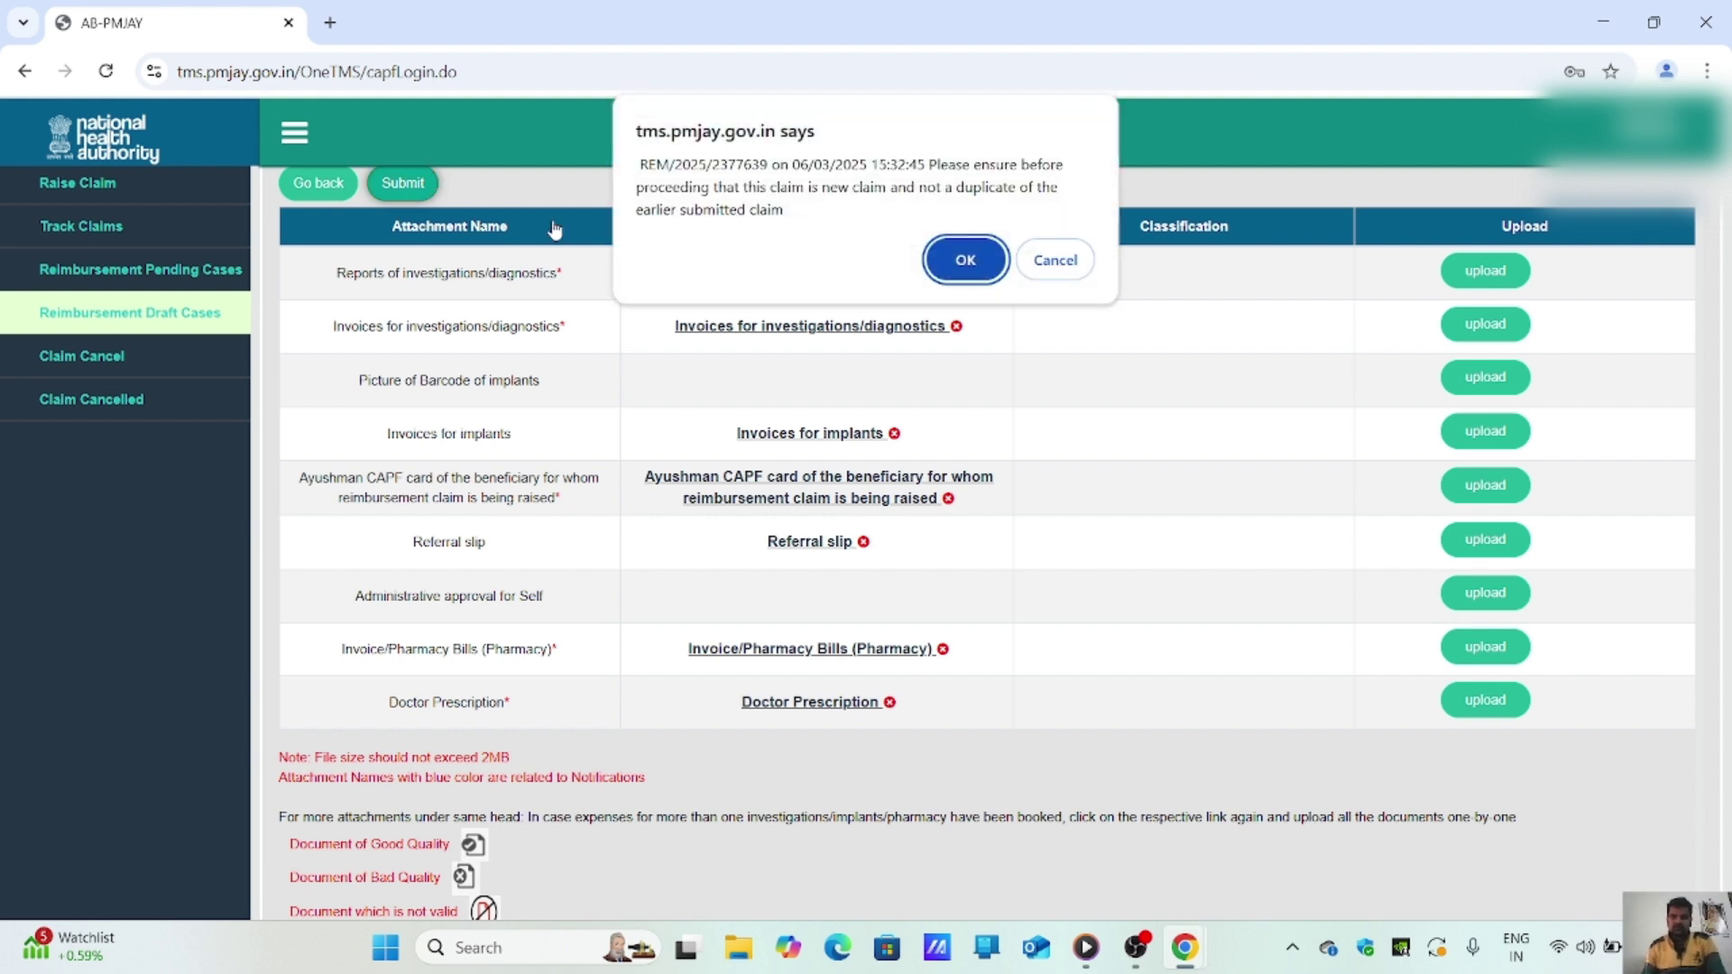
click(969, 261)
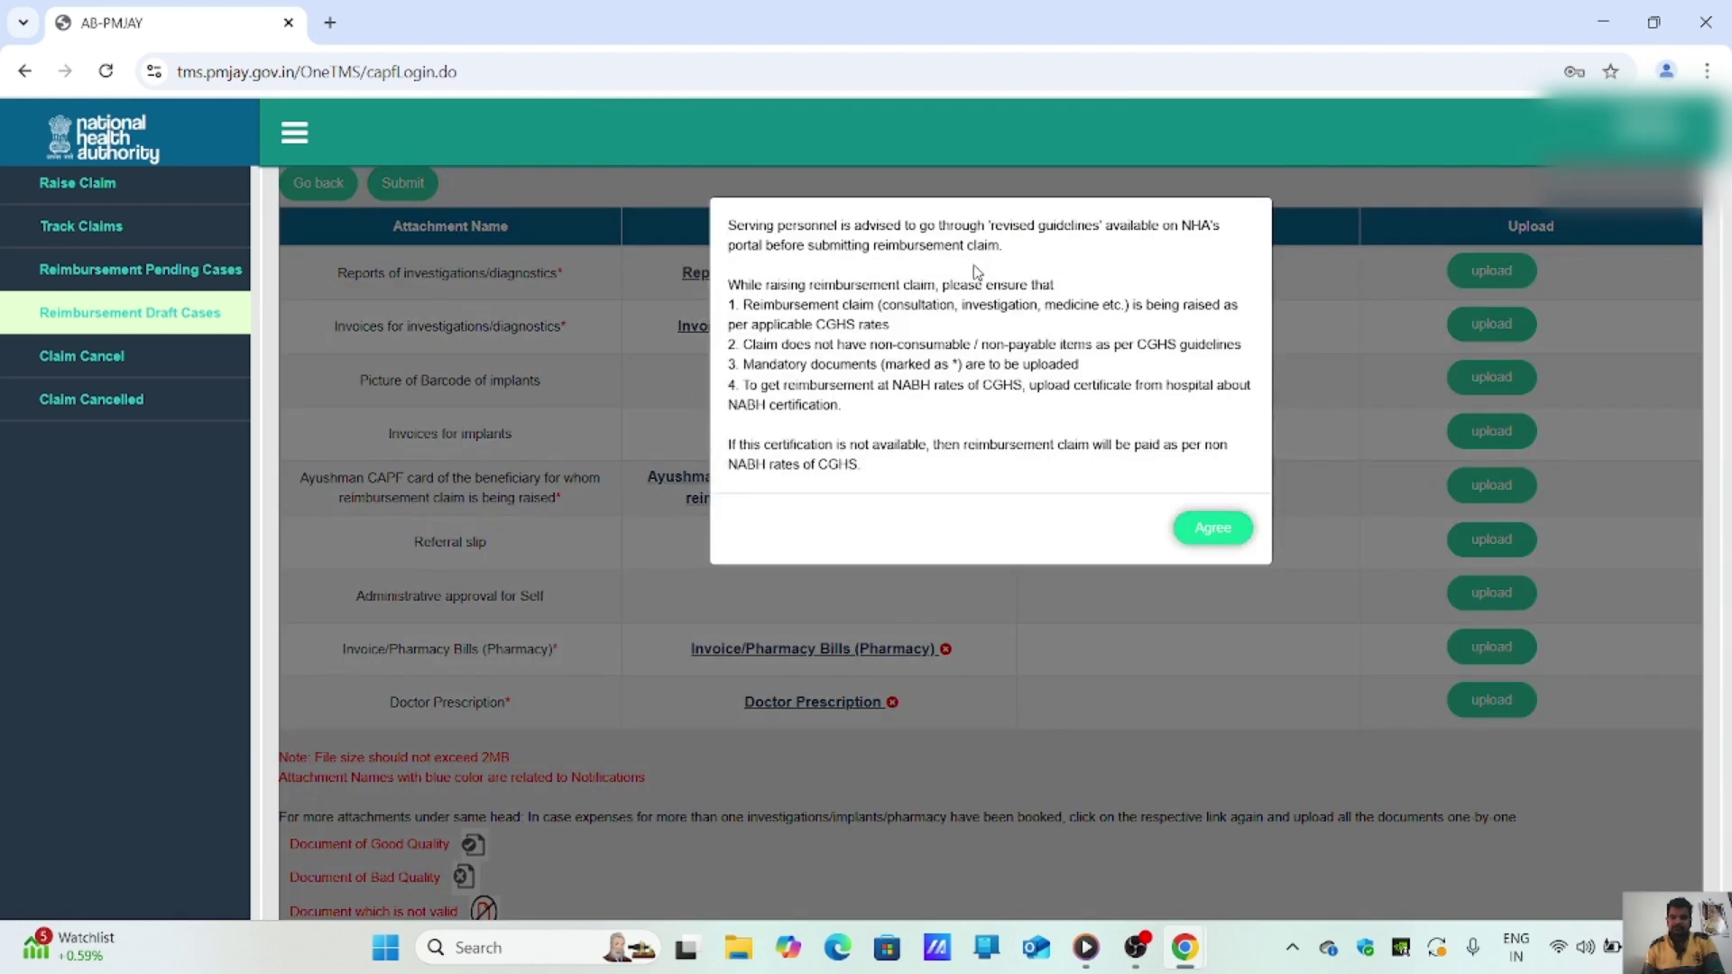
click(1220, 526)
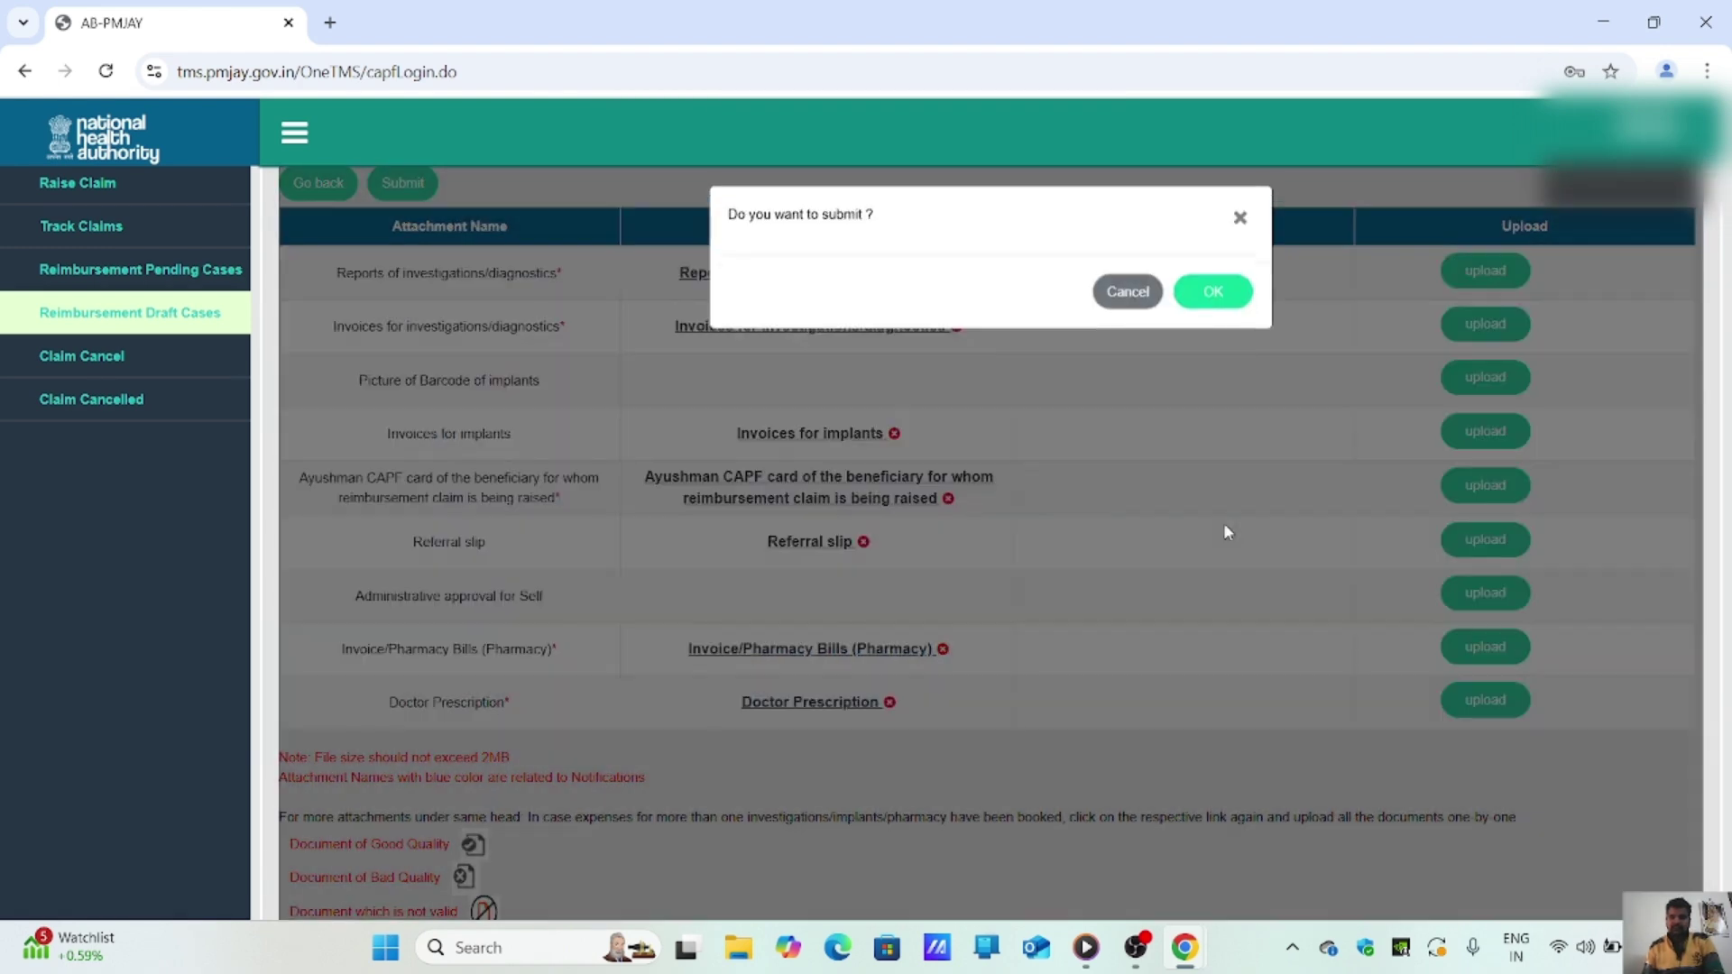
click(1224, 310)
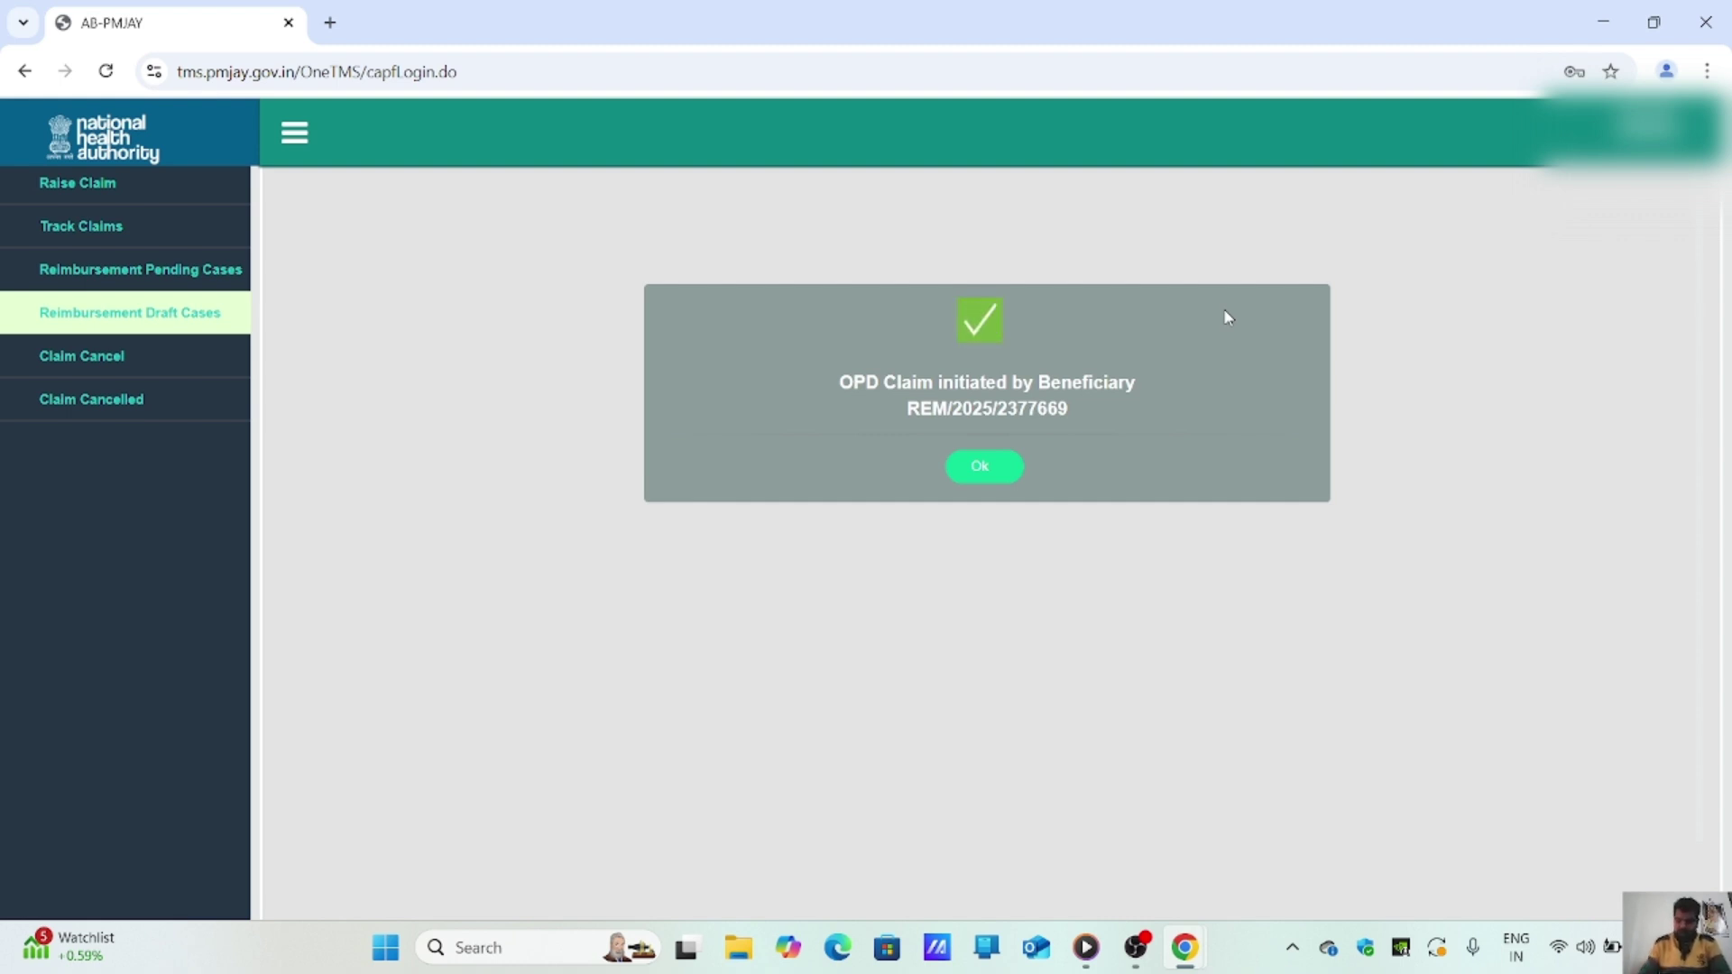
Step: Screenshot the claim-initiated message with its reference number, then dismiss the dialog and notification
key(super+Print)
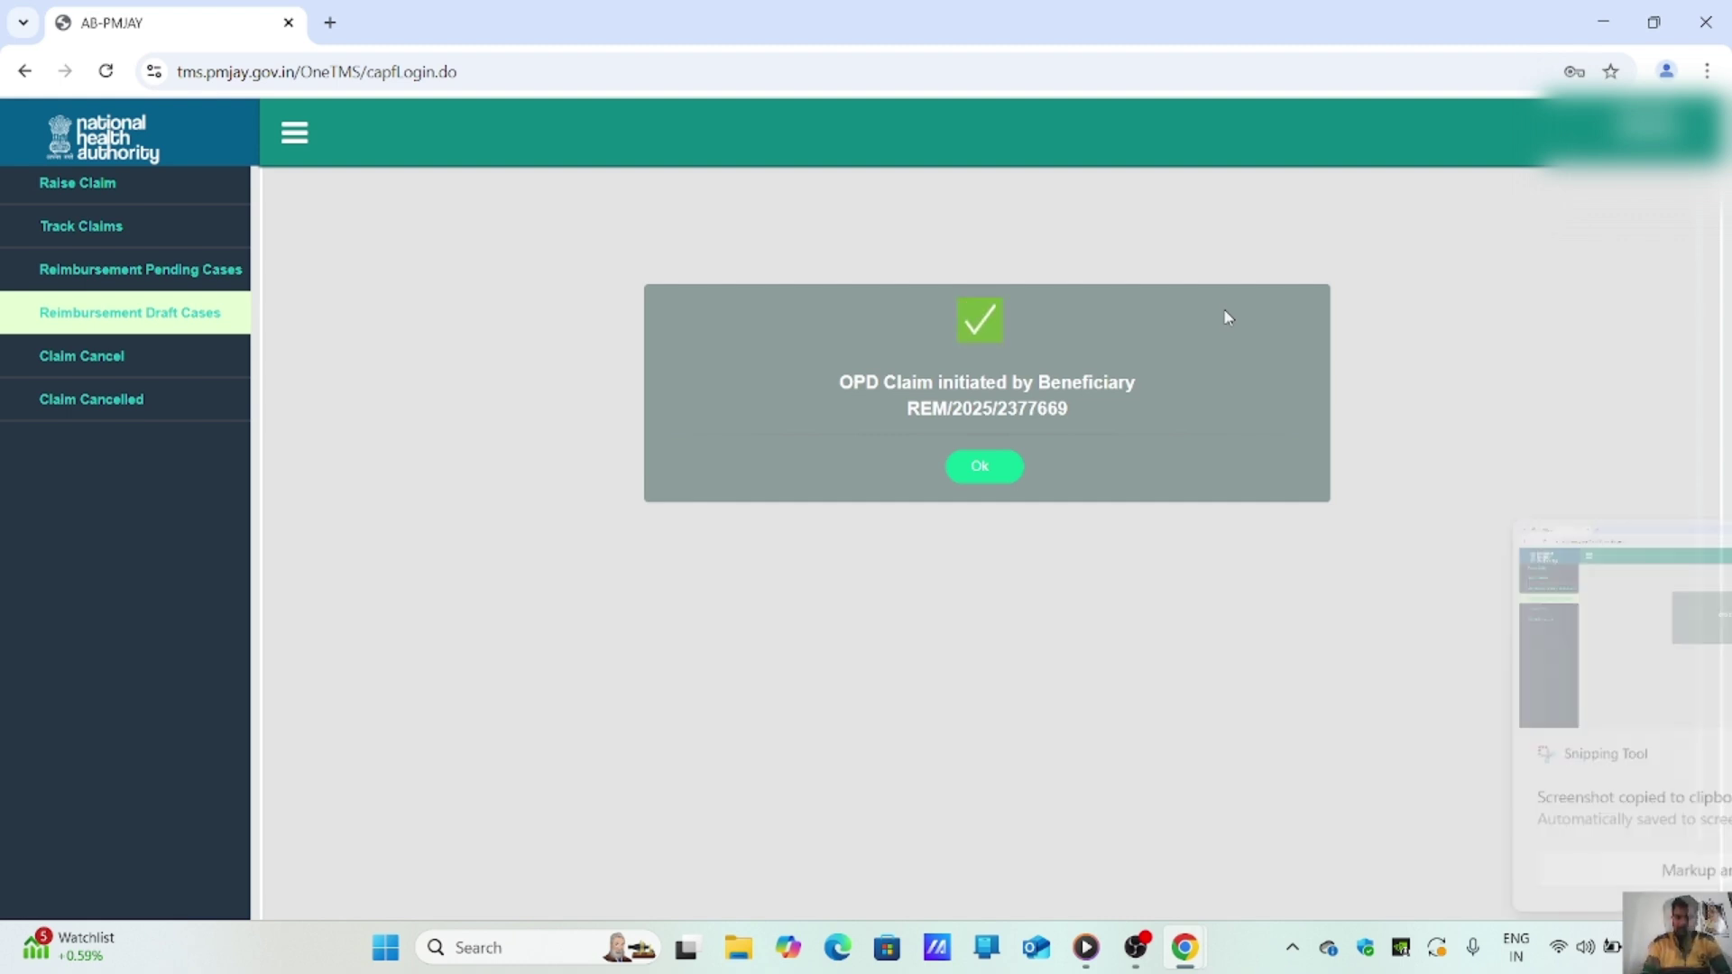
click(981, 476)
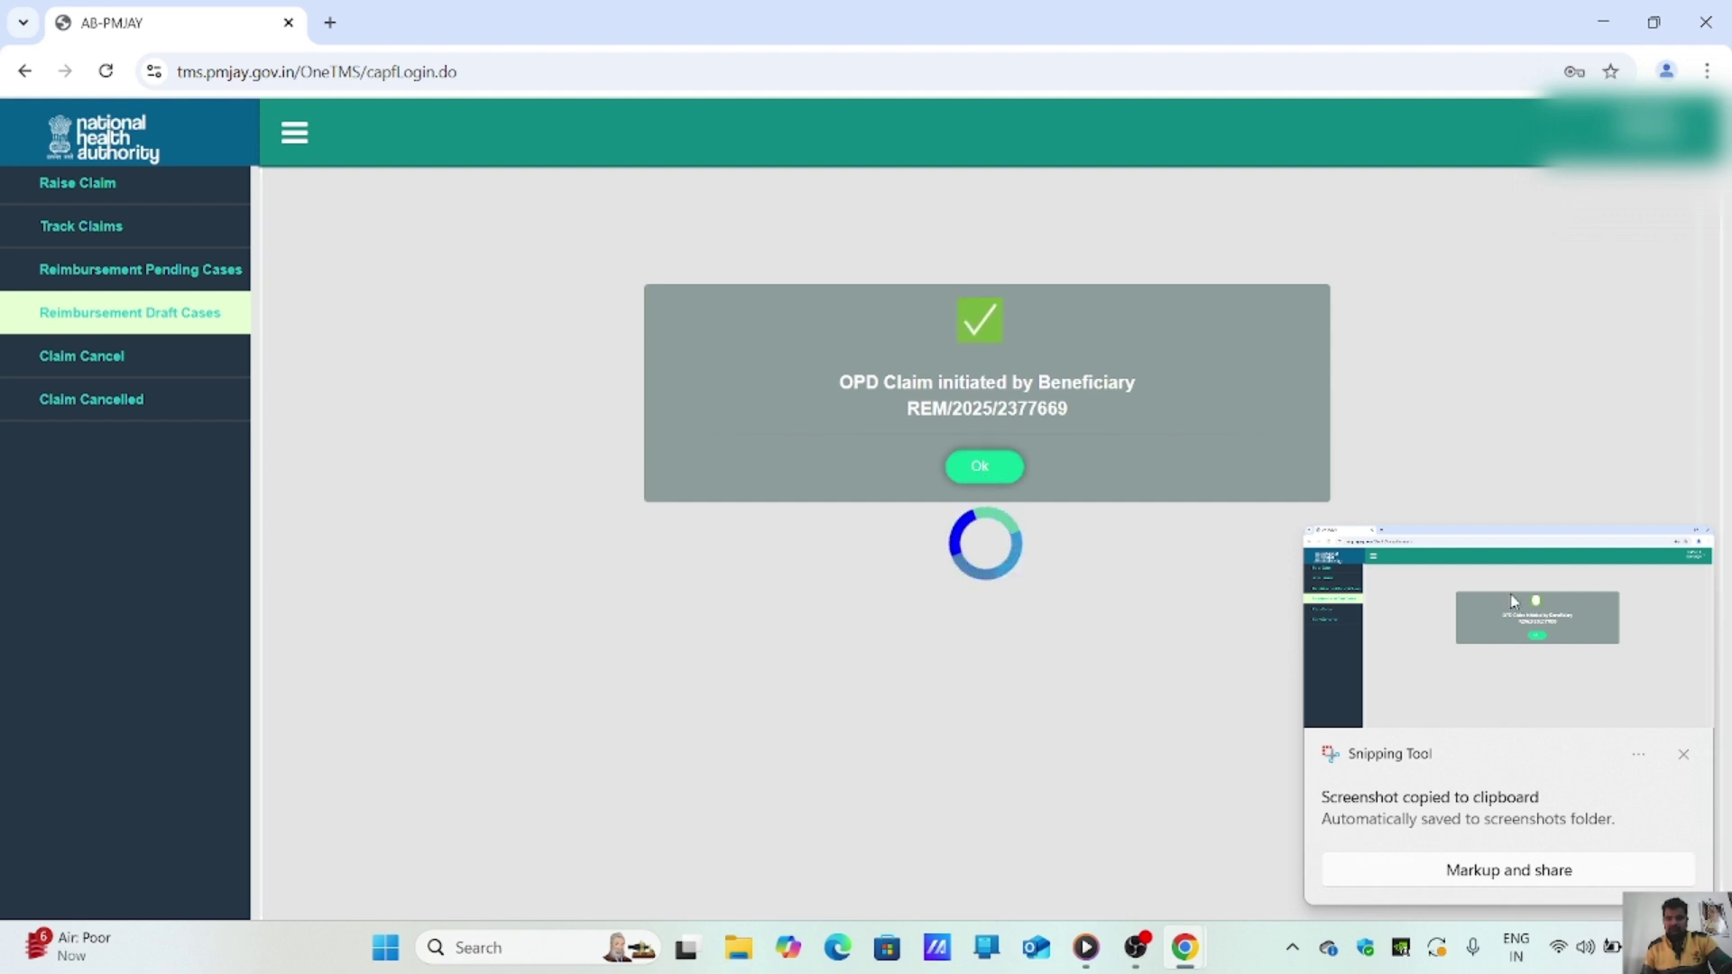
click(1683, 754)
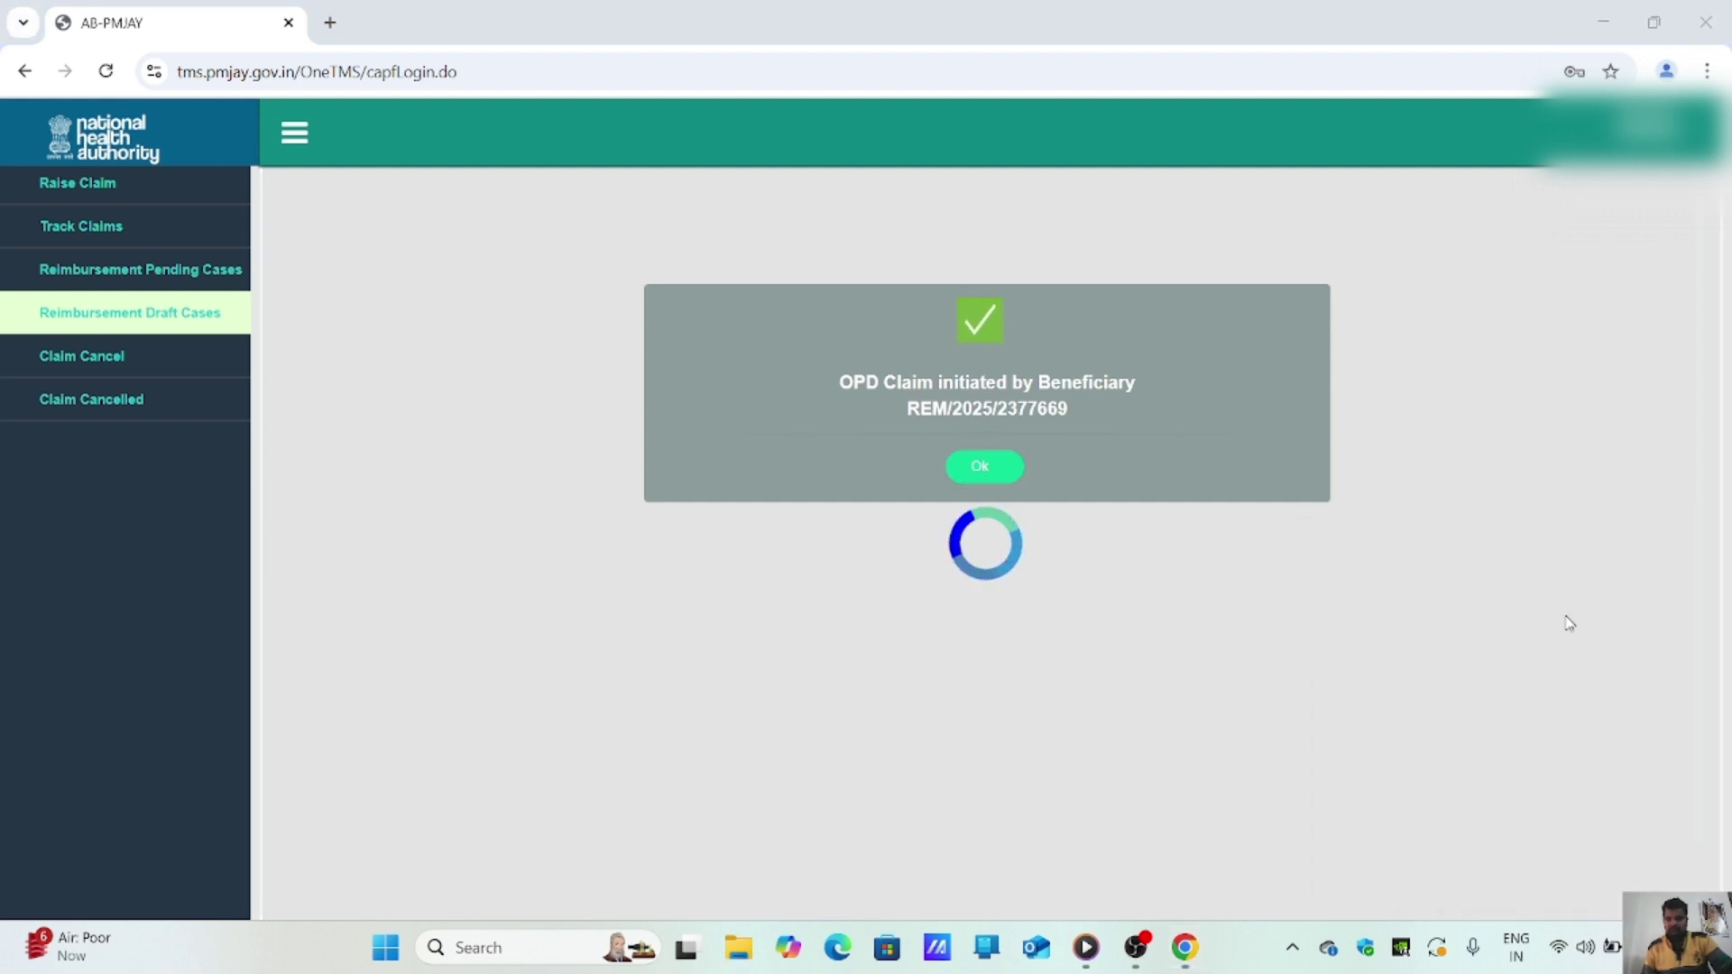